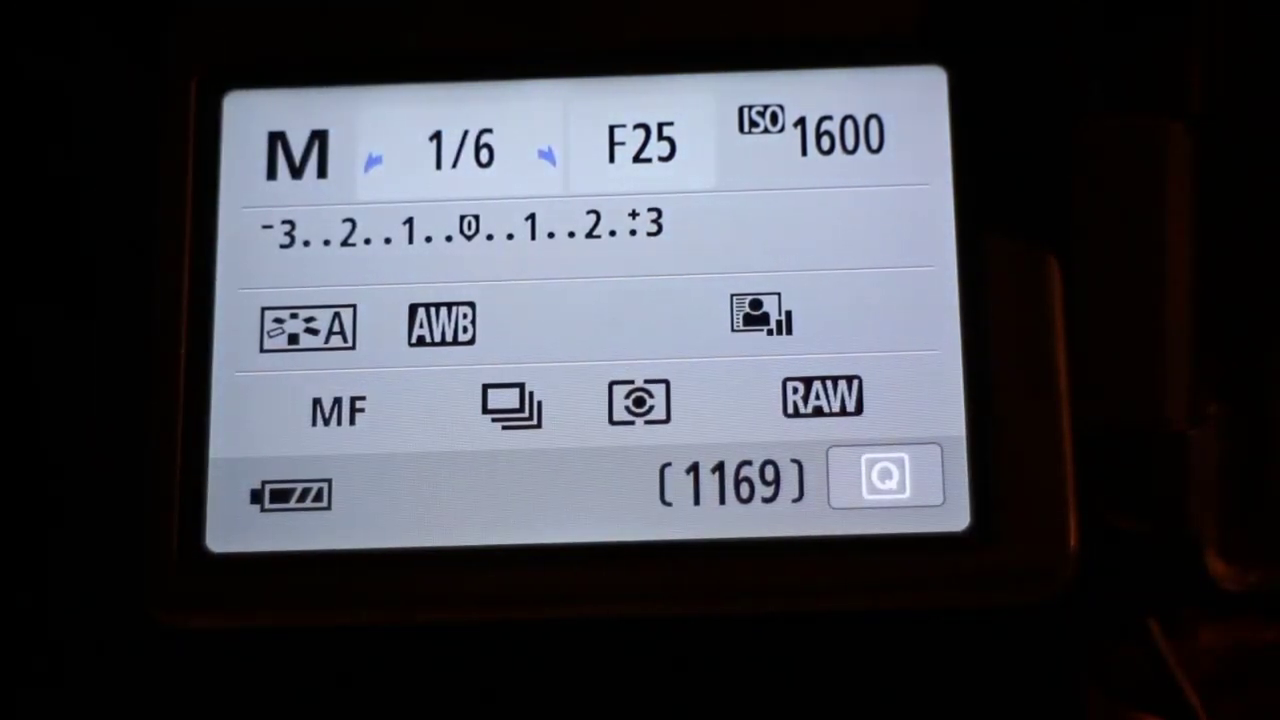
Set the camera's ISO speed to 400.
{"action": "left_click", "coordinate": [815, 135]}
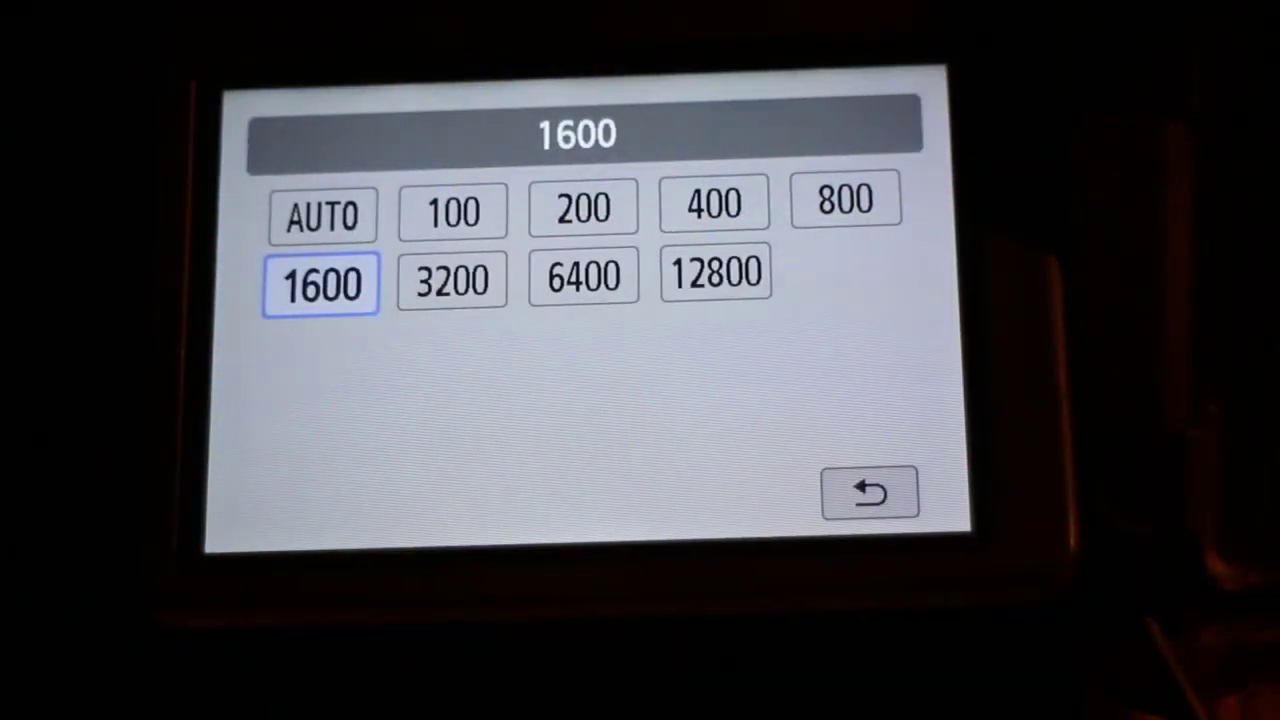
{"action": "key", "text": "Left"}
{"action": "key", "text": "Left"}
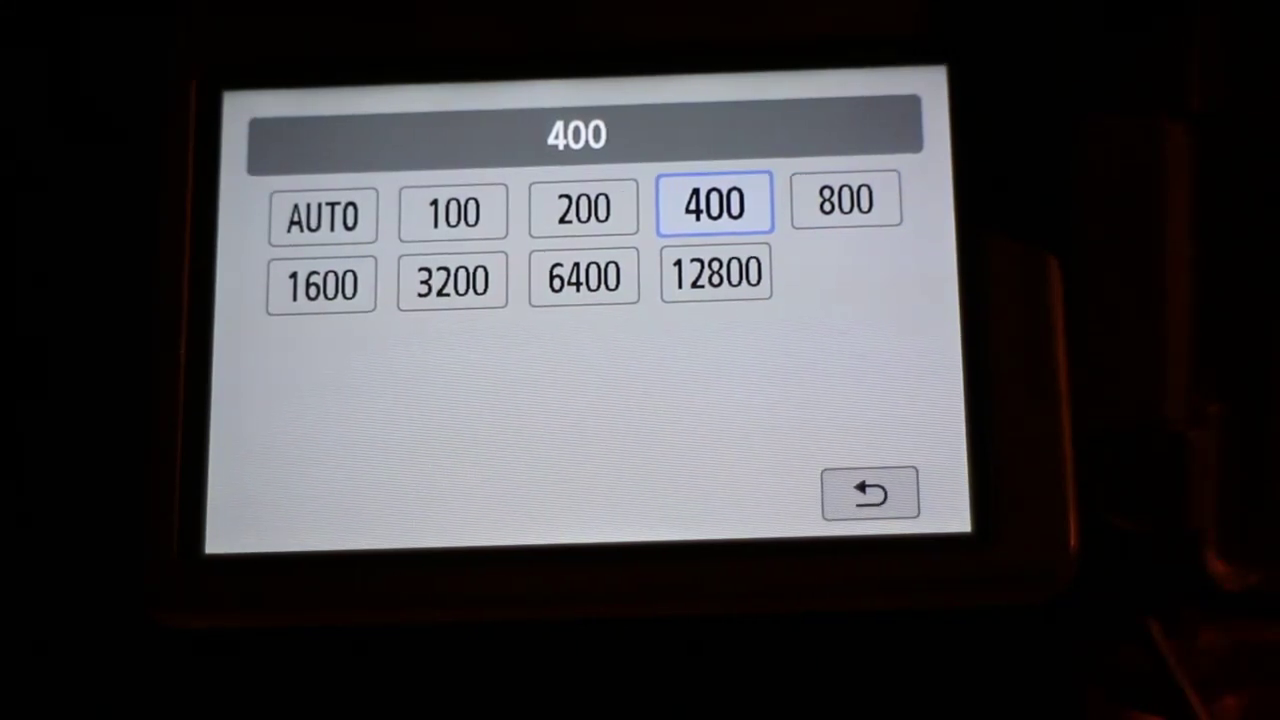
{"action": "key", "text": "Return"}
Set the aperture to F11.
{"action": "key", "text": "Right"}
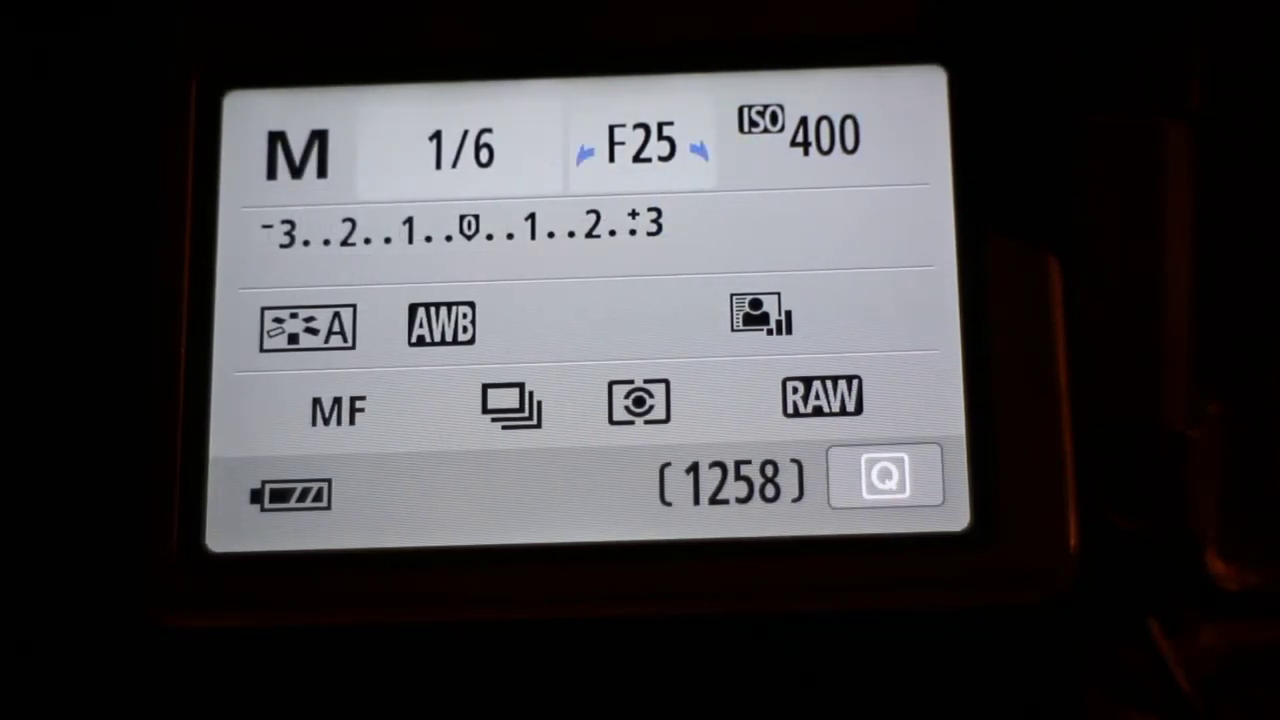
{"action": "key", "text": "Left"}
{"action": "key", "text": "Left"}
{"action": "key", "text": "Left"}
{"action": "key", "text": "Left"}
{"action": "key", "text": "Left"}
{"action": "key", "text": "Left"}
{"action": "key", "text": "Left"}
{"action": "key", "text": "Left"}
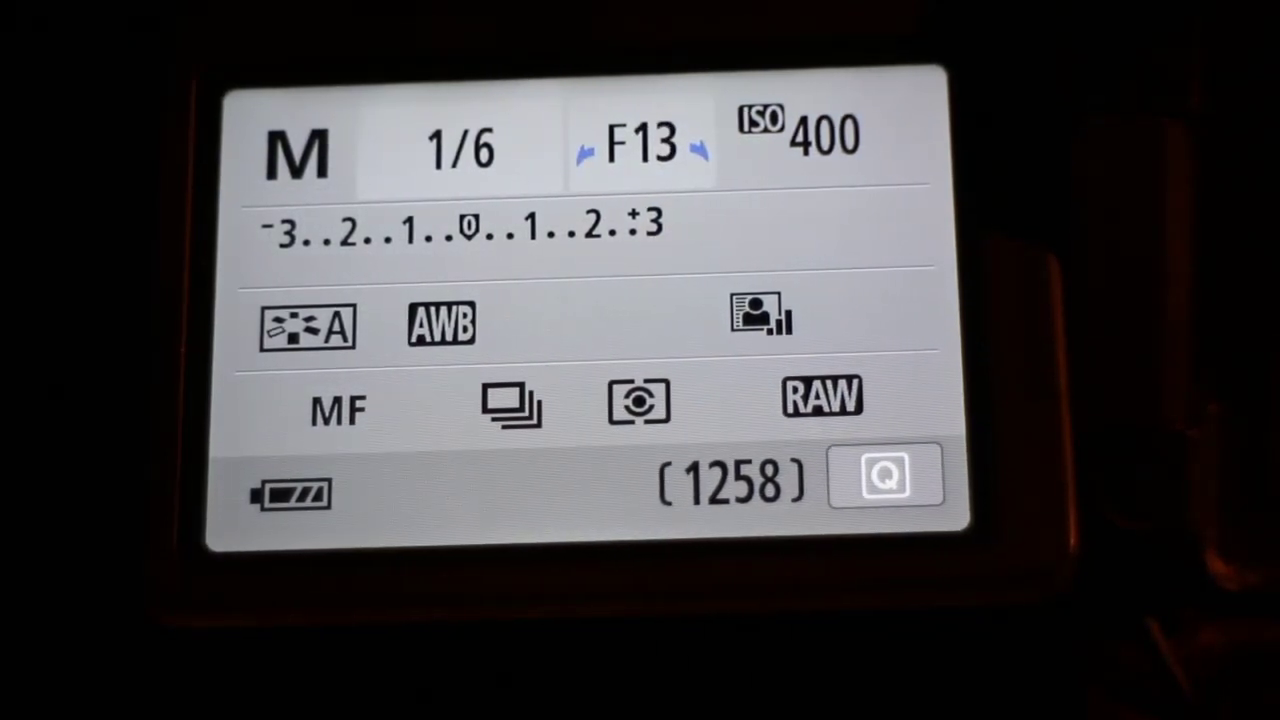
{"action": "key", "text": "Right"}
{"action": "key", "text": "Left"}
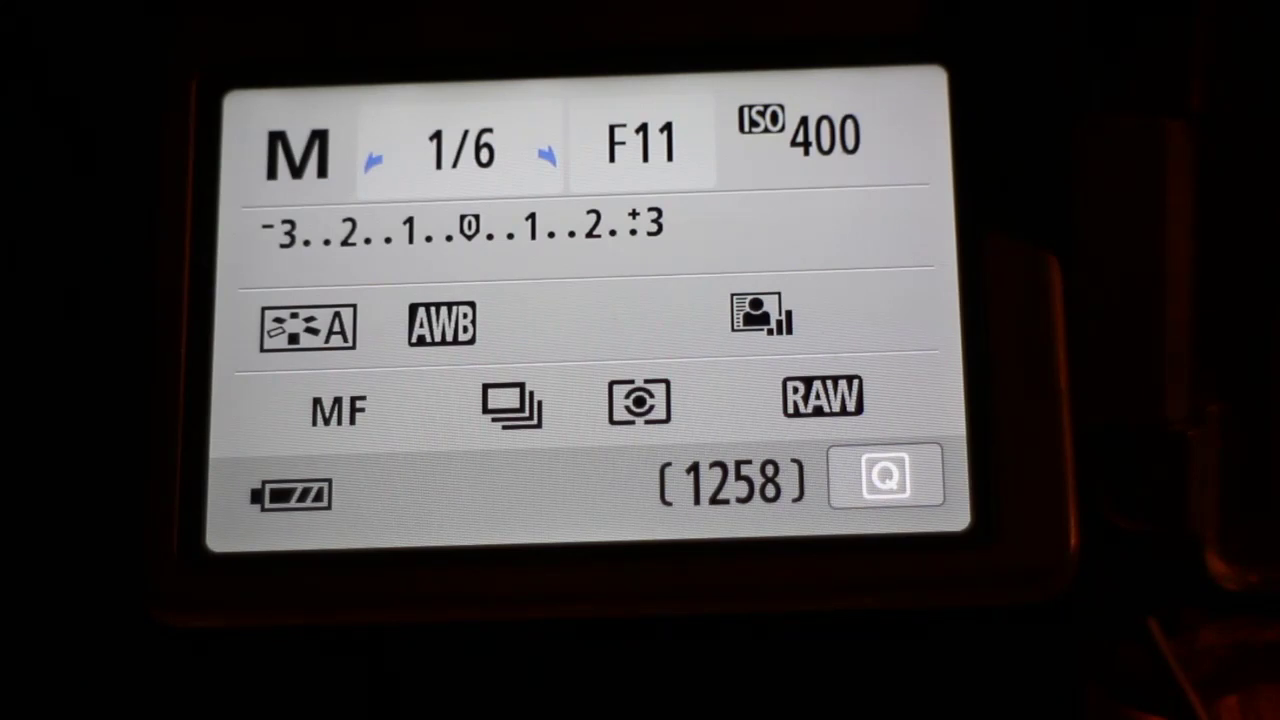
Set the shutter speed to 1/400 second and switch to the live view of the moon.
{"action": "key", "text": "Right"}
{"action": "key", "text": "Right"}
{"action": "key", "text": "Right"}
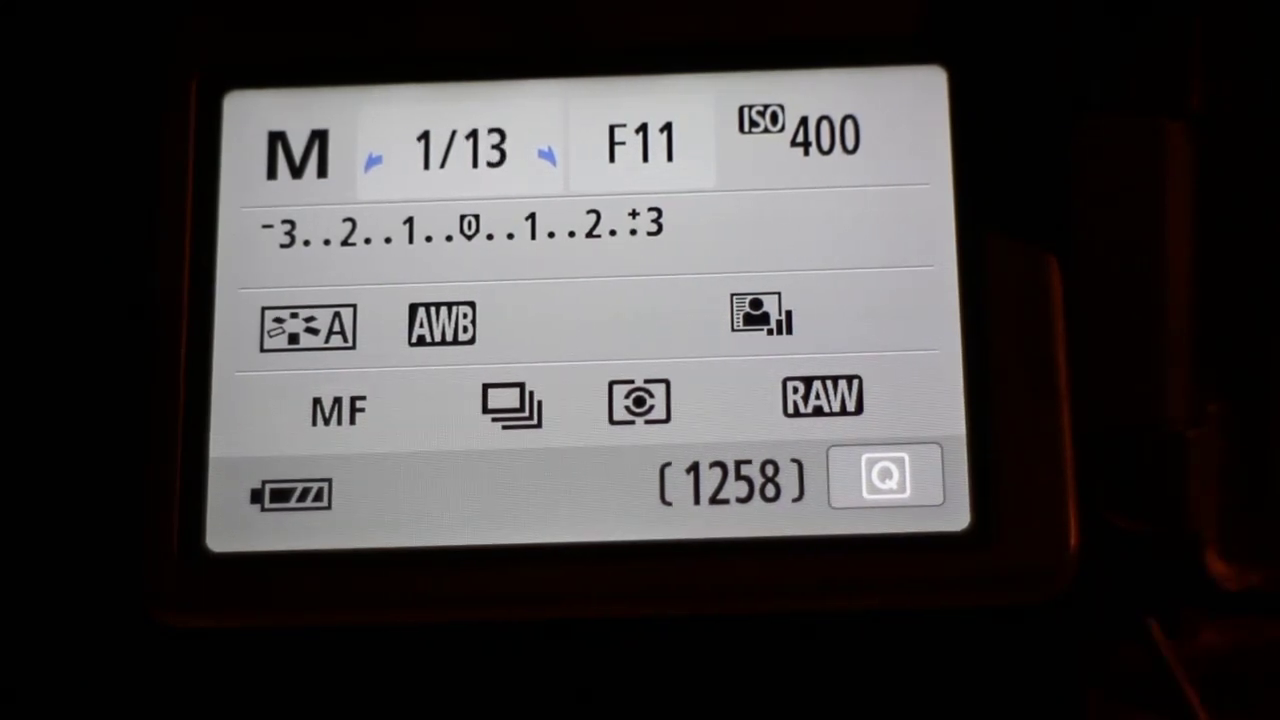
{"action": "key", "text": "Right"}
{"action": "key", "text": "Return"}
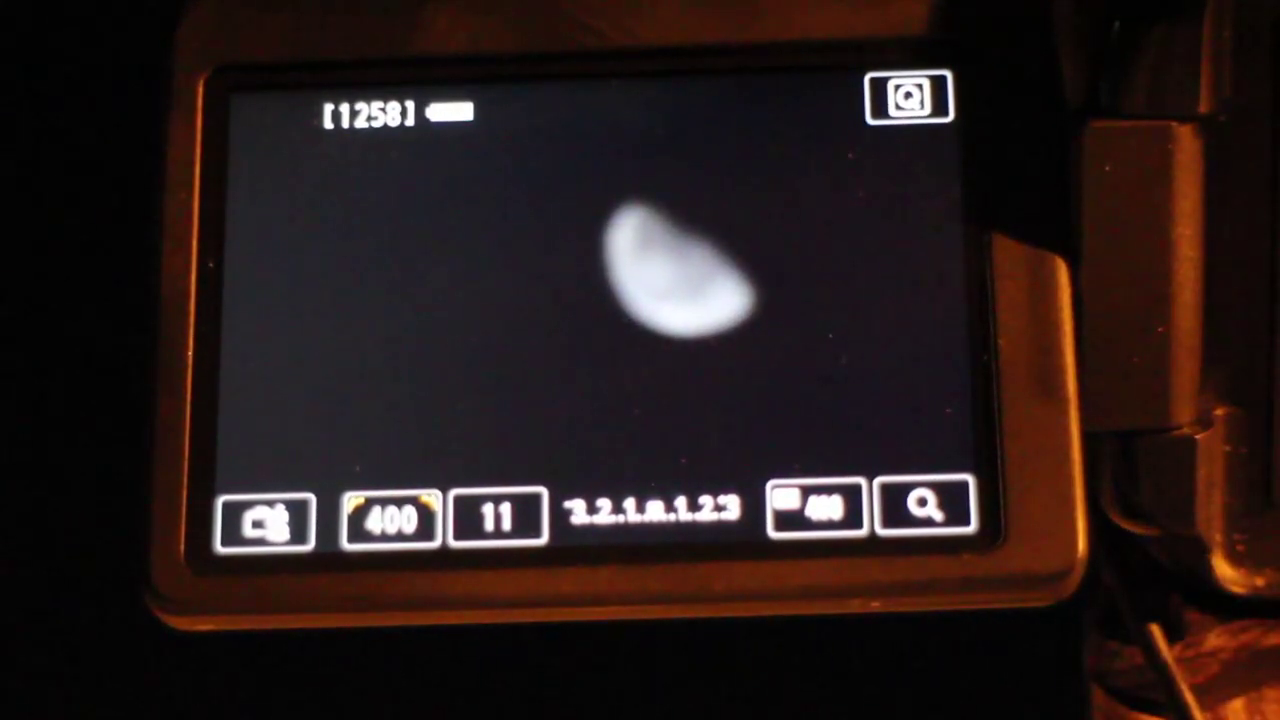
Magnify the live view of the moon to x10 and shift the magnified area up and to the right.
{"action": "left_click", "coordinate": [925, 507]}
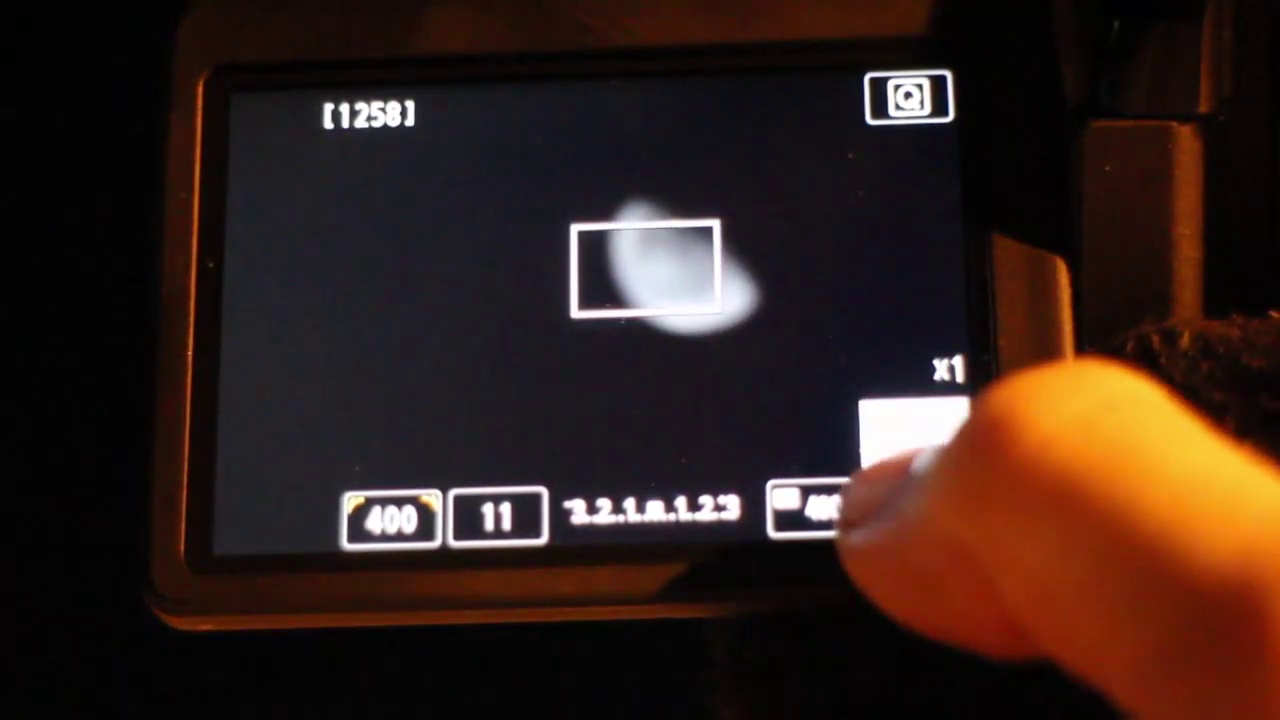
{"action": "left_click", "coordinate": [912, 428]}
{"action": "left_click", "coordinate": [905, 430]}
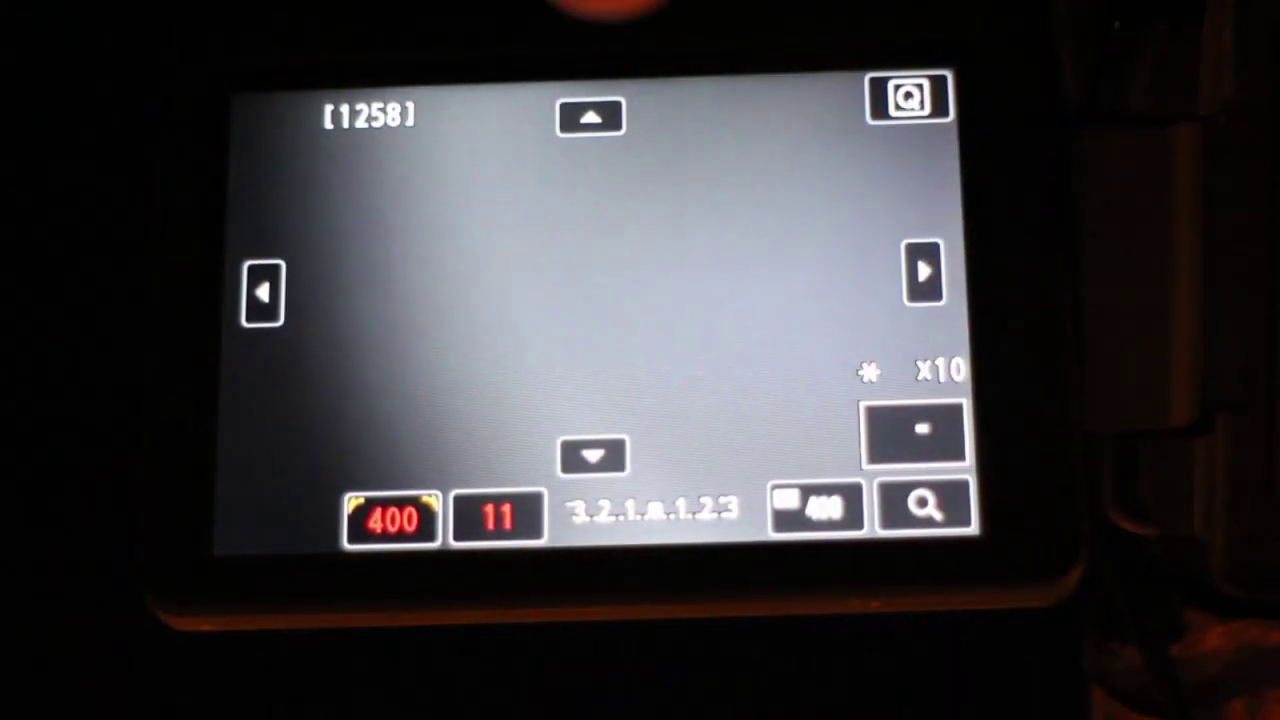
{"action": "left_click", "coordinate": [591, 117]}
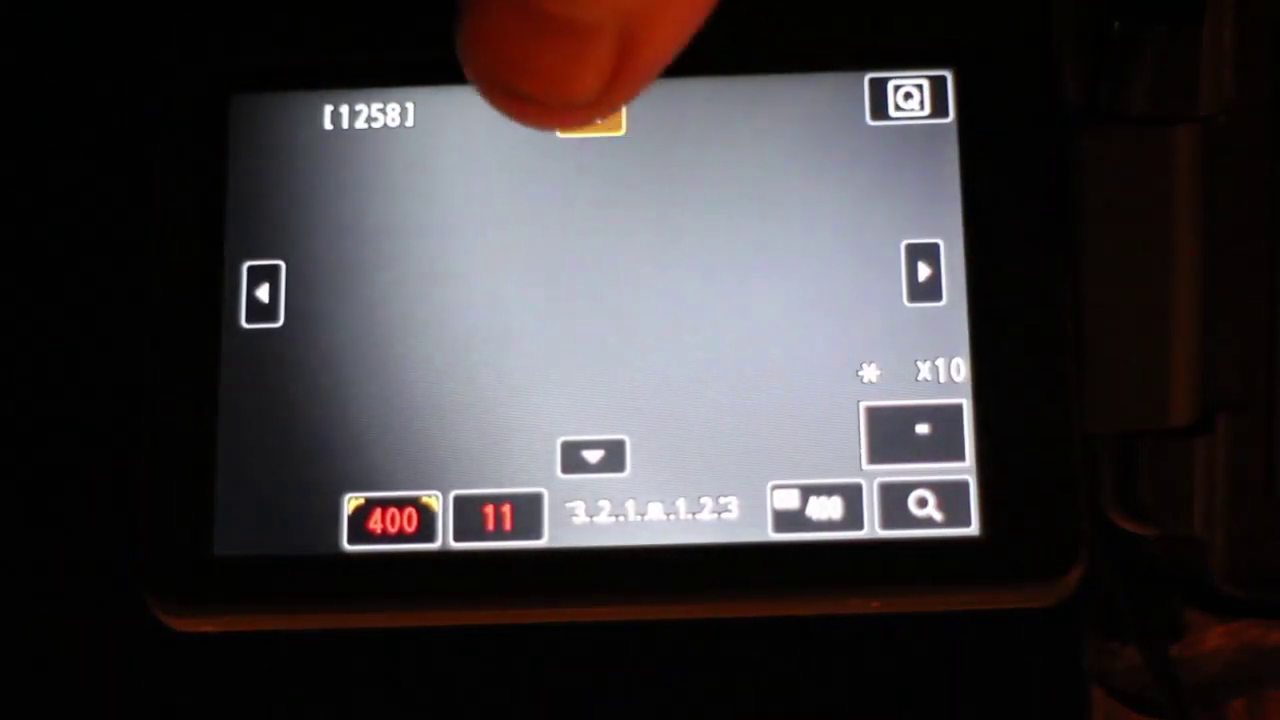
{"action": "left_click", "coordinate": [922, 272]}
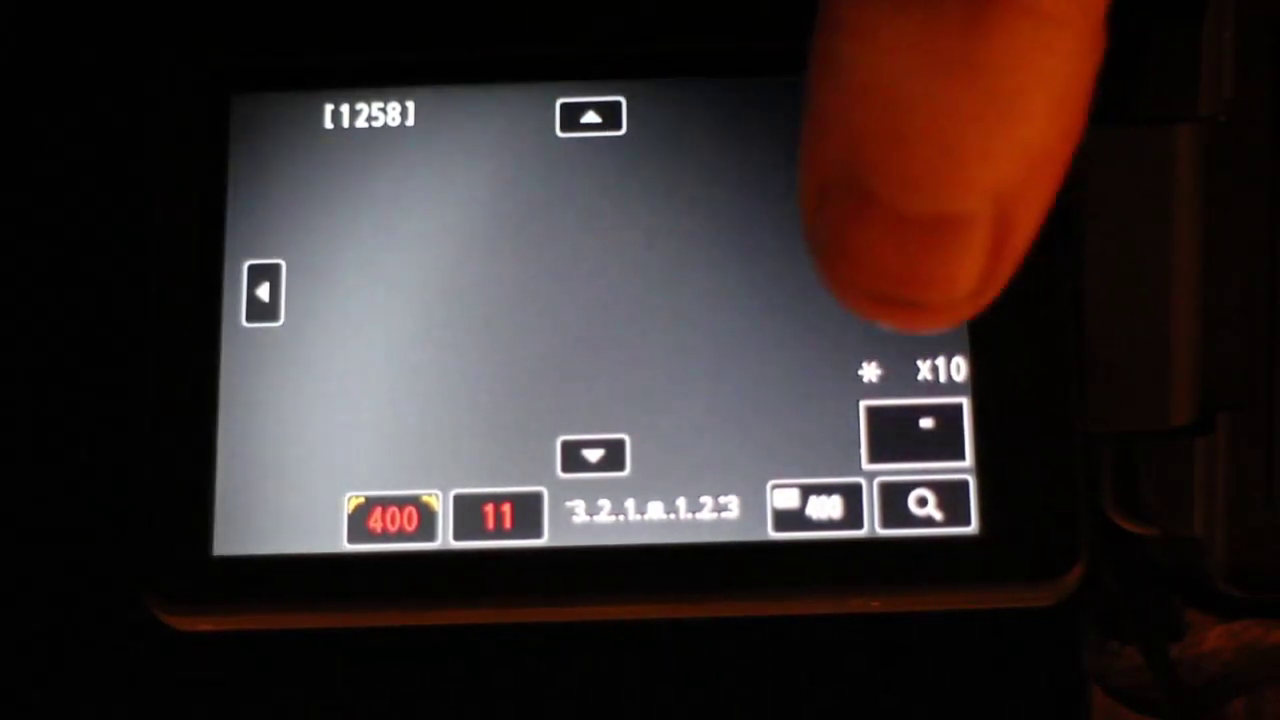
{"action": "left_click", "coordinate": [591, 117]}
{"action": "left_click", "coordinate": [591, 117]}
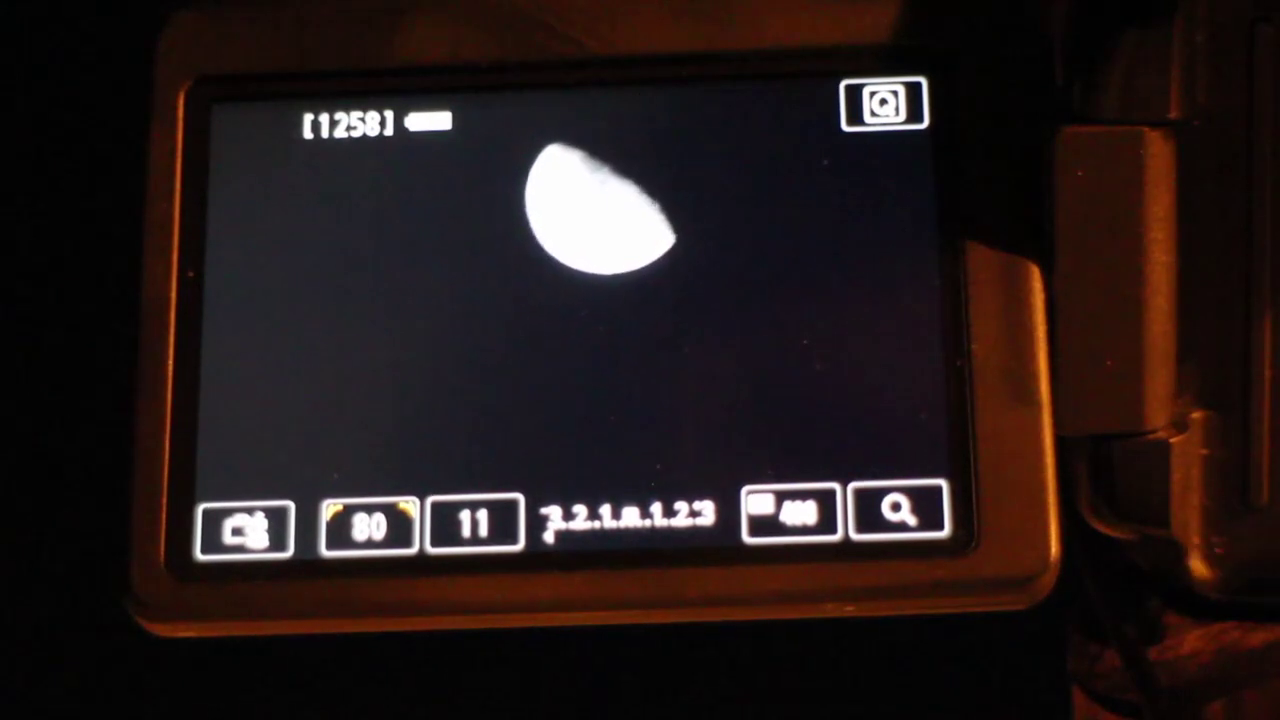
Set the shutter speed to 1/250 second so the overexposed moon shows surface detail.
{"action": "scroll", "coordinate": [369, 527], "scroll_direction": "down", "scroll_amount": 2}
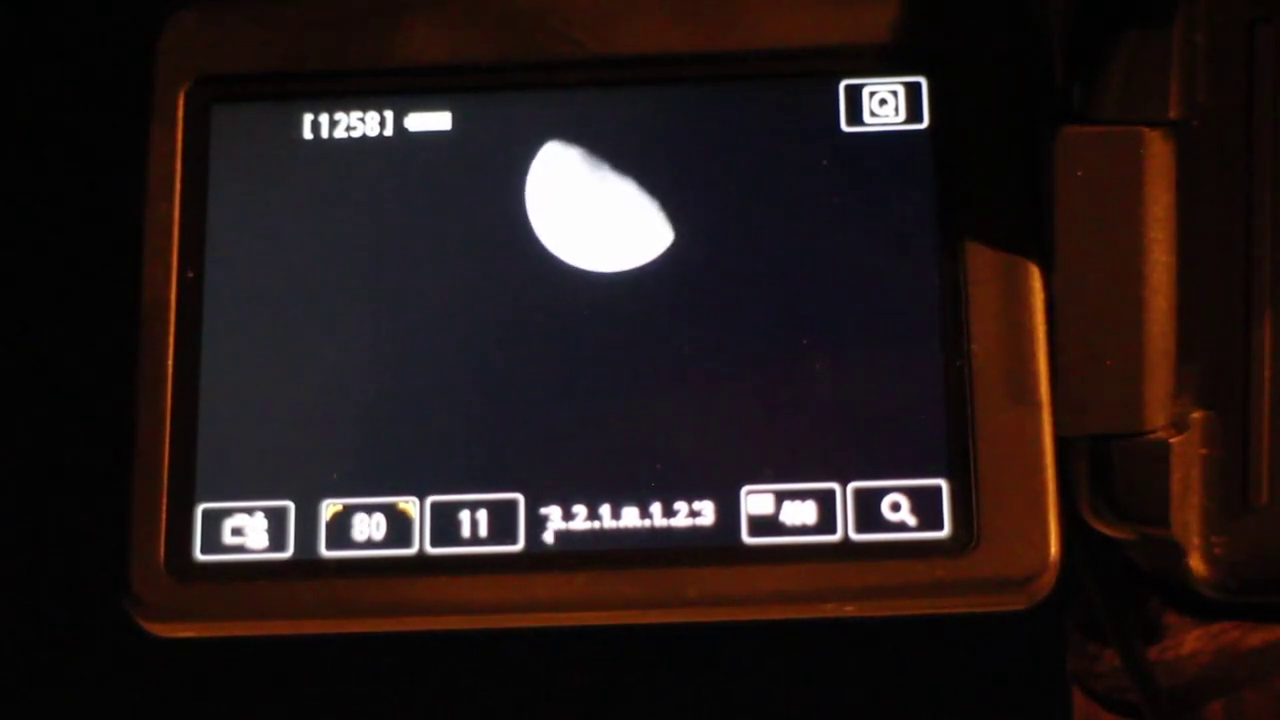
{"action": "scroll", "coordinate": [369, 527], "scroll_direction": "up", "scroll_amount": 1}
{"action": "scroll", "coordinate": [369, 527], "scroll_direction": "up", "scroll_amount": 1}
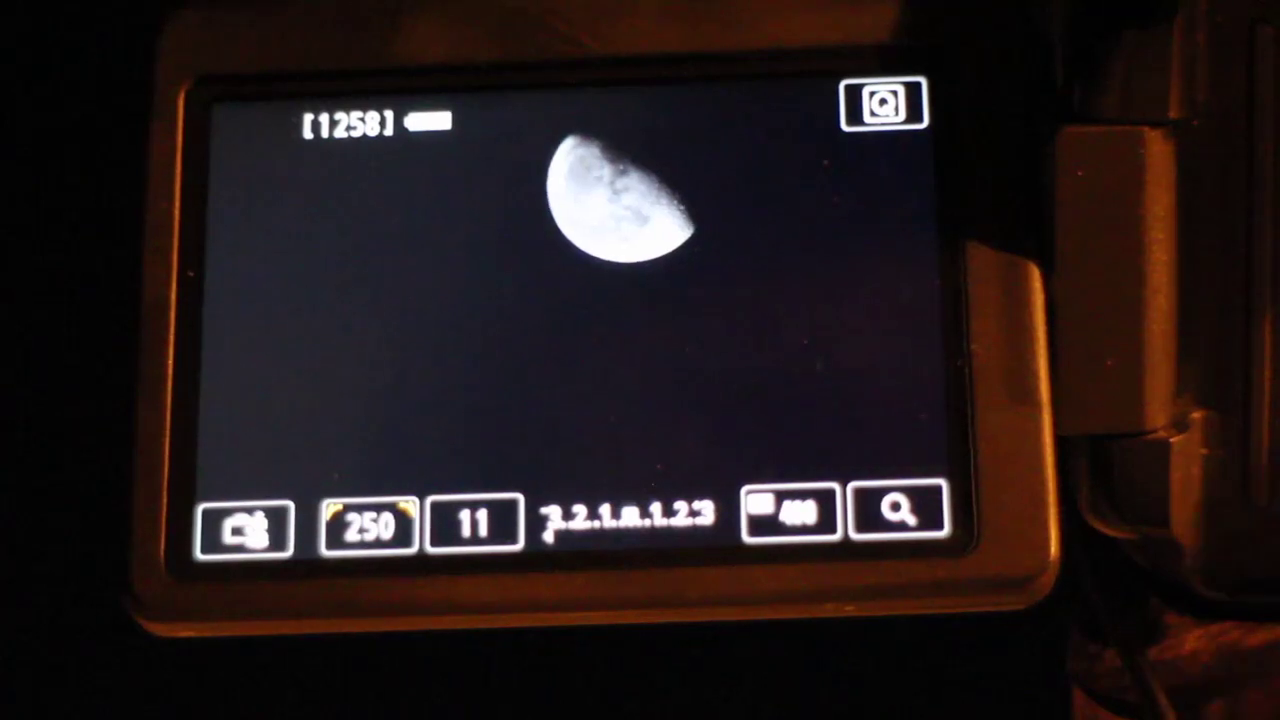
Magnify the live view to x5, shift the magnified area left over the moon and fine-tune the shutter speed.
{"action": "key", "text": "plus"}
{"action": "key", "text": "plus"}
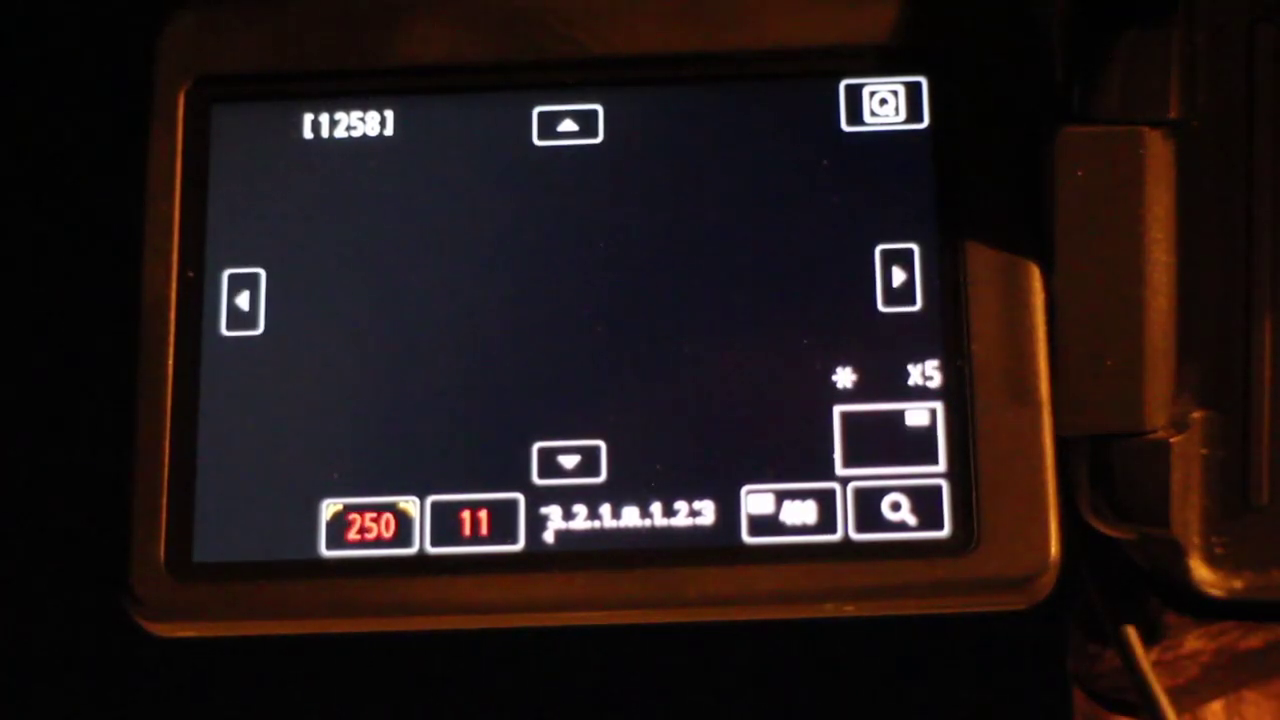
{"action": "key", "text": "Left"}
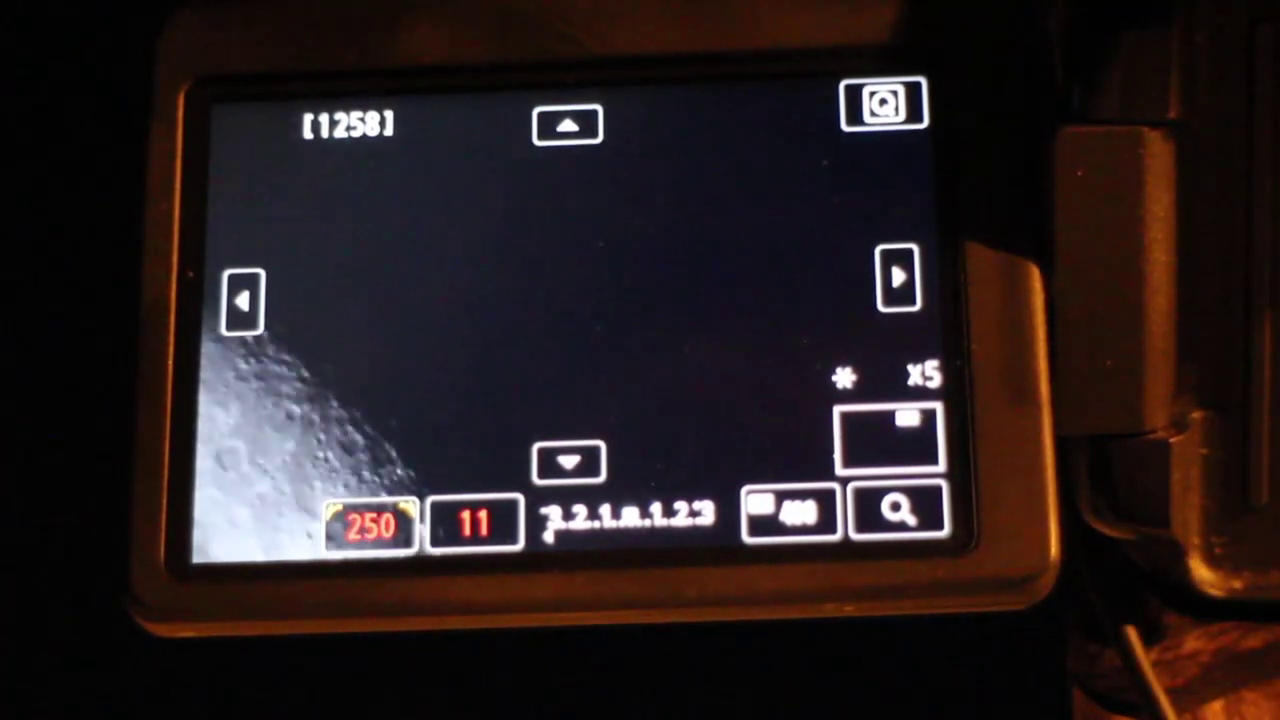
{"action": "key", "text": "Left"}
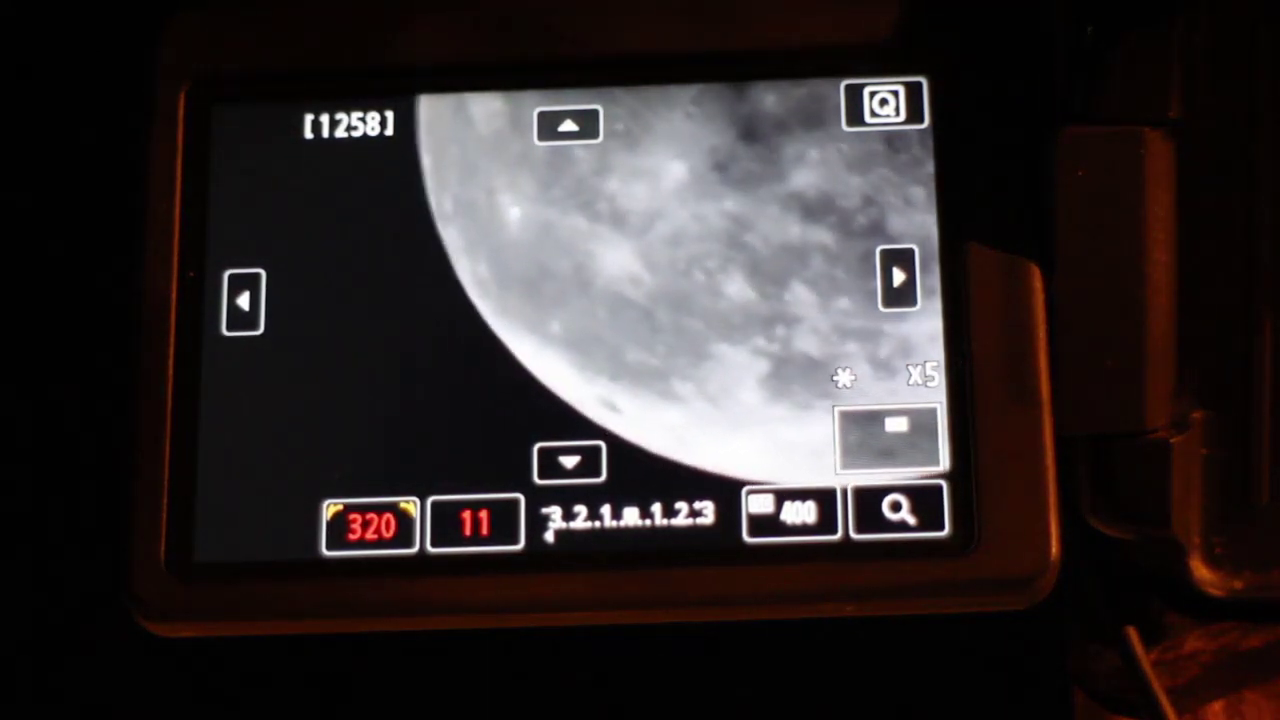
{"action": "scroll", "coordinate": [371, 523], "scroll_direction": "down", "scroll_amount": 1}
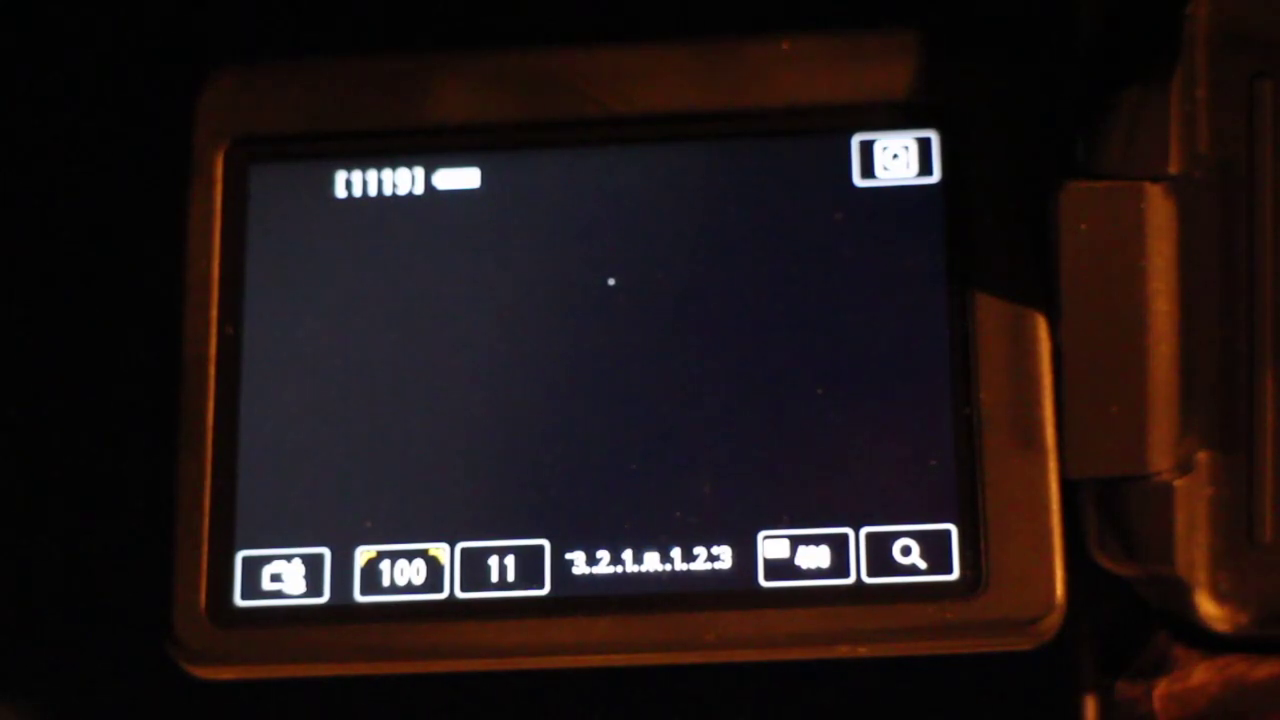
Position the magnification frame over the small bright dot in the live view and magnify it to x10.
{"action": "key", "text": "plus"}
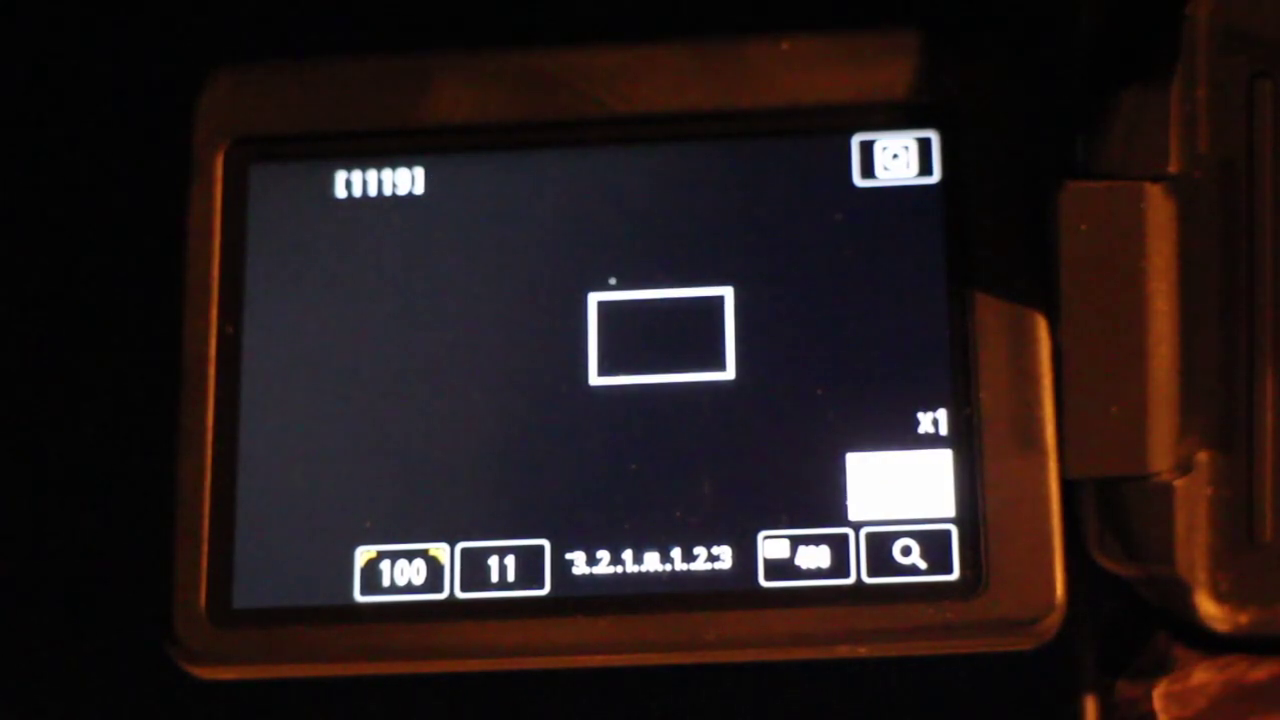
{"action": "key", "text": "Up"}
{"action": "key", "text": "Up"}
{"action": "key", "text": "Up"}
{"action": "key", "text": "Up"}
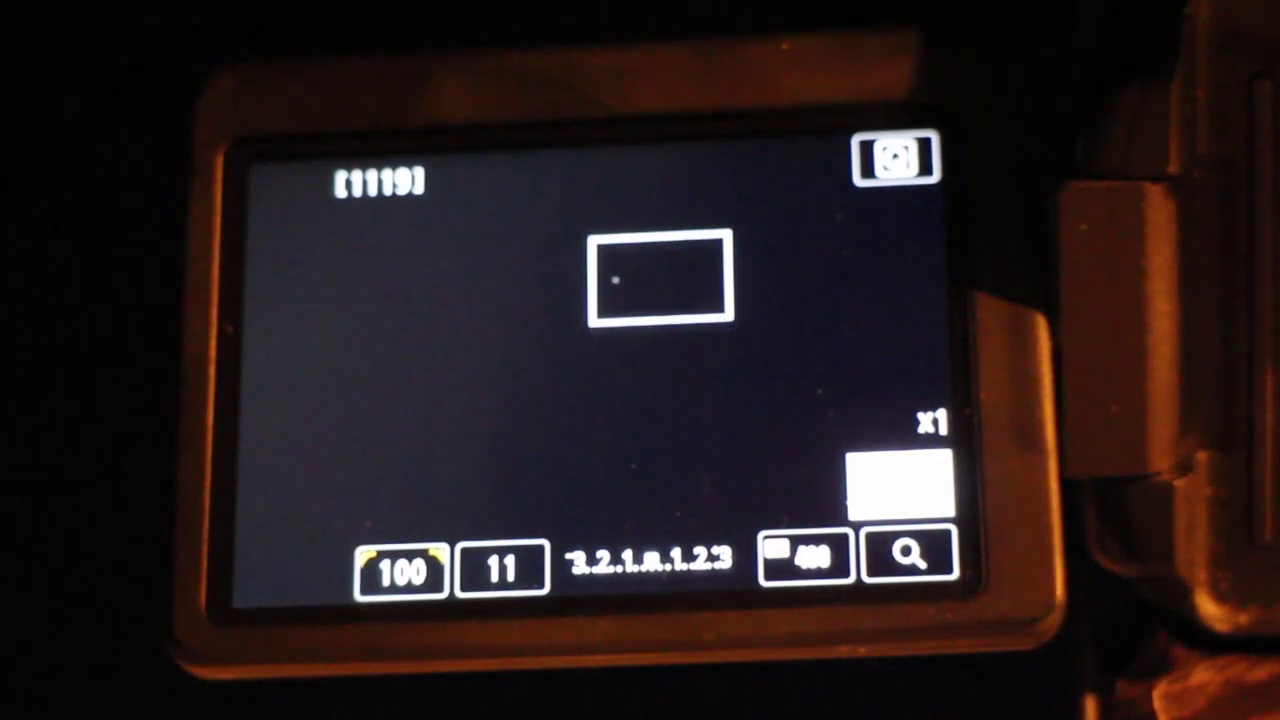
{"action": "key", "text": "Left"}
{"action": "key", "text": "Left"}
{"action": "key", "text": "Left"}
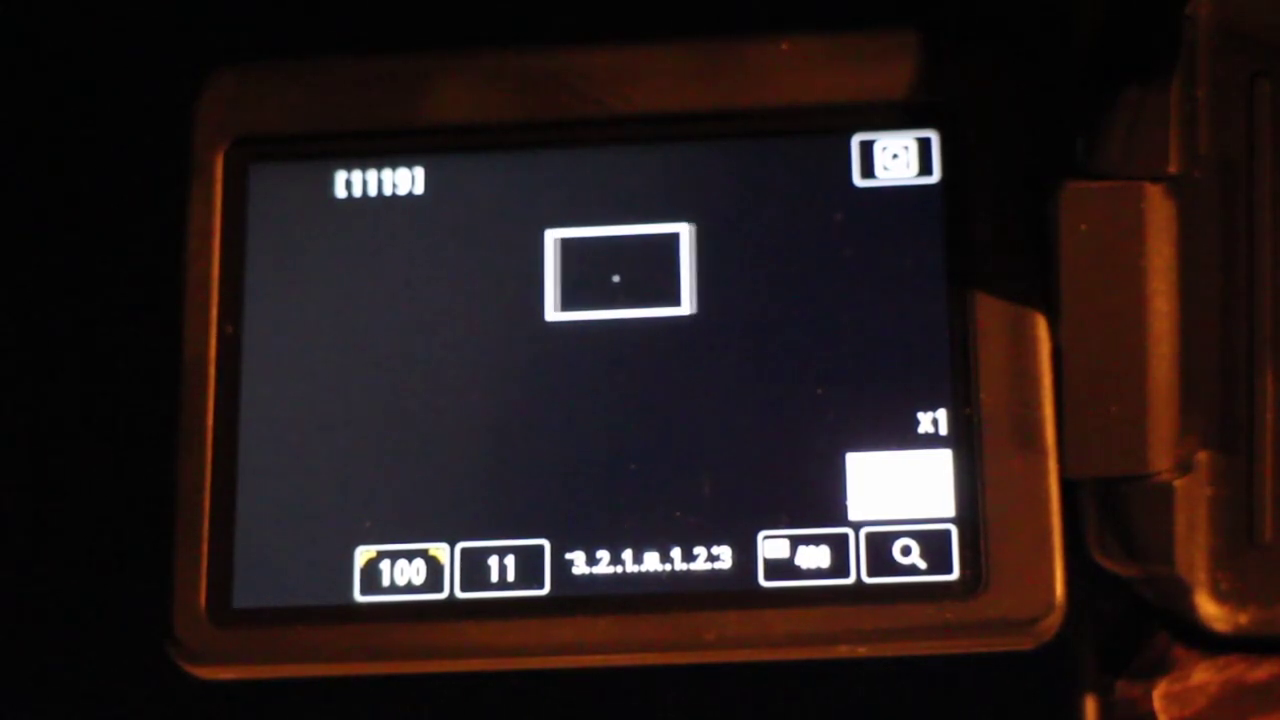
{"action": "key", "text": "Down"}
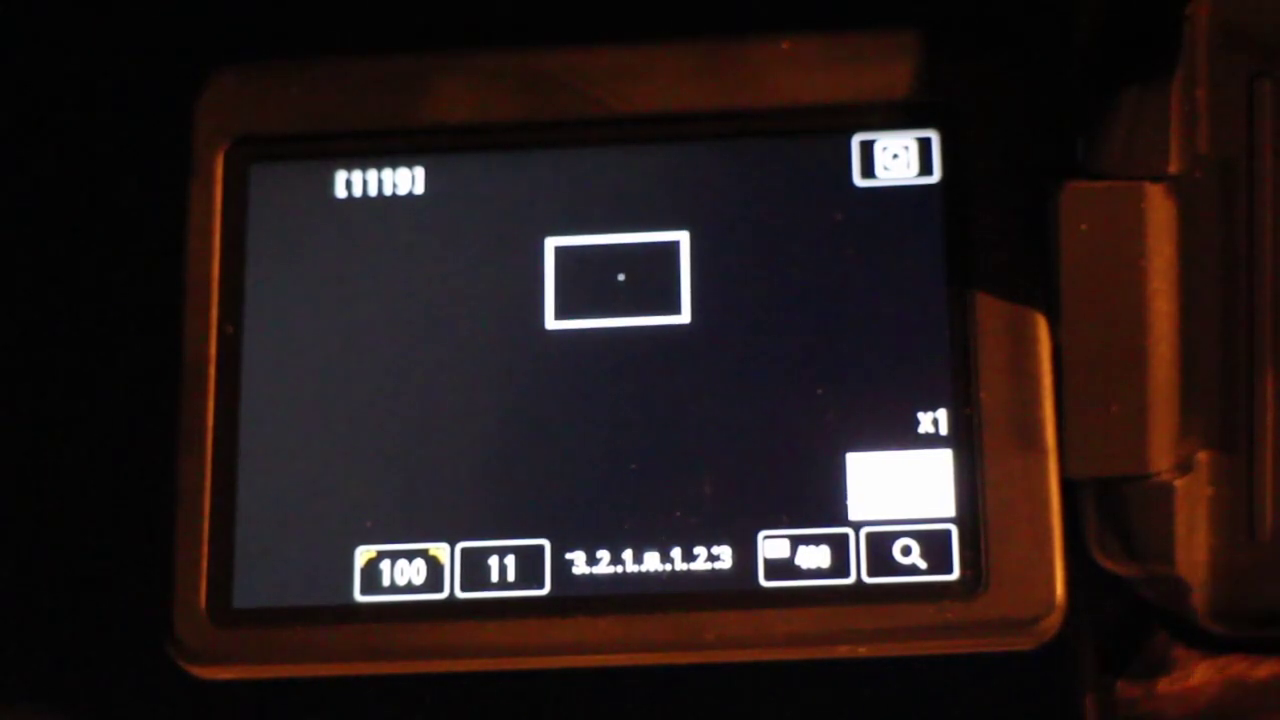
{"action": "key", "text": "plus"}
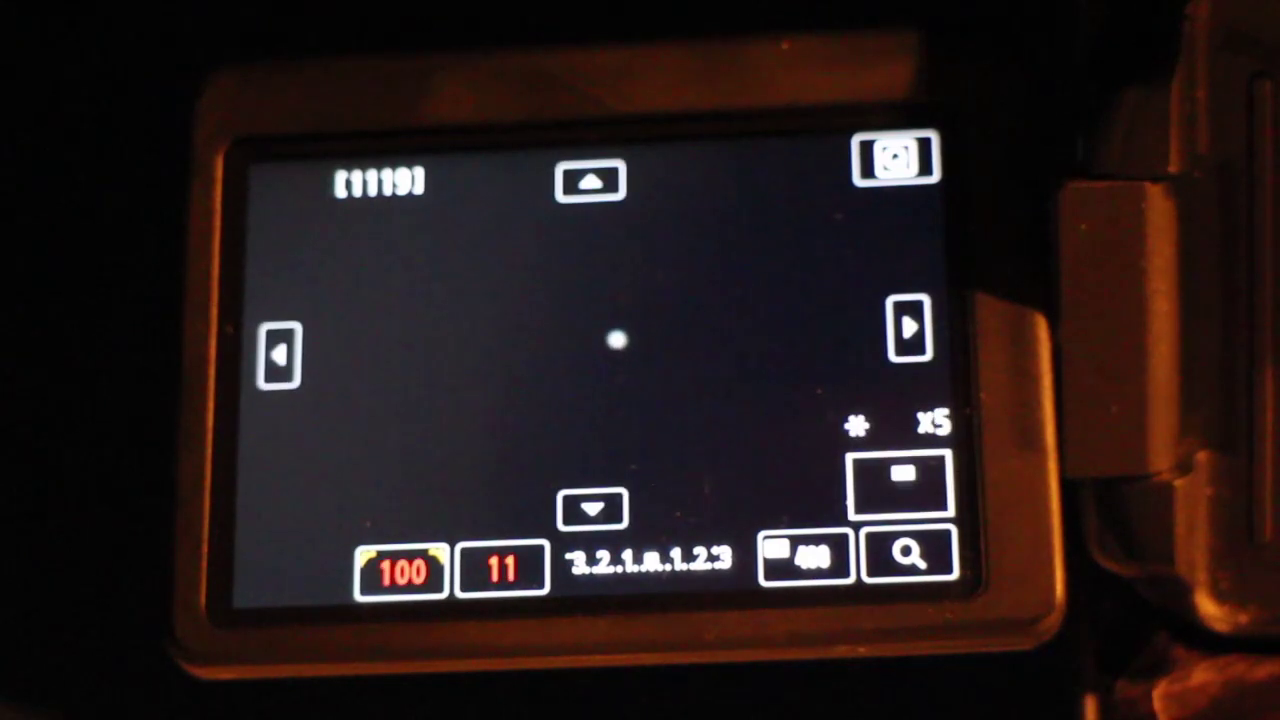
{"action": "key", "text": "plus"}
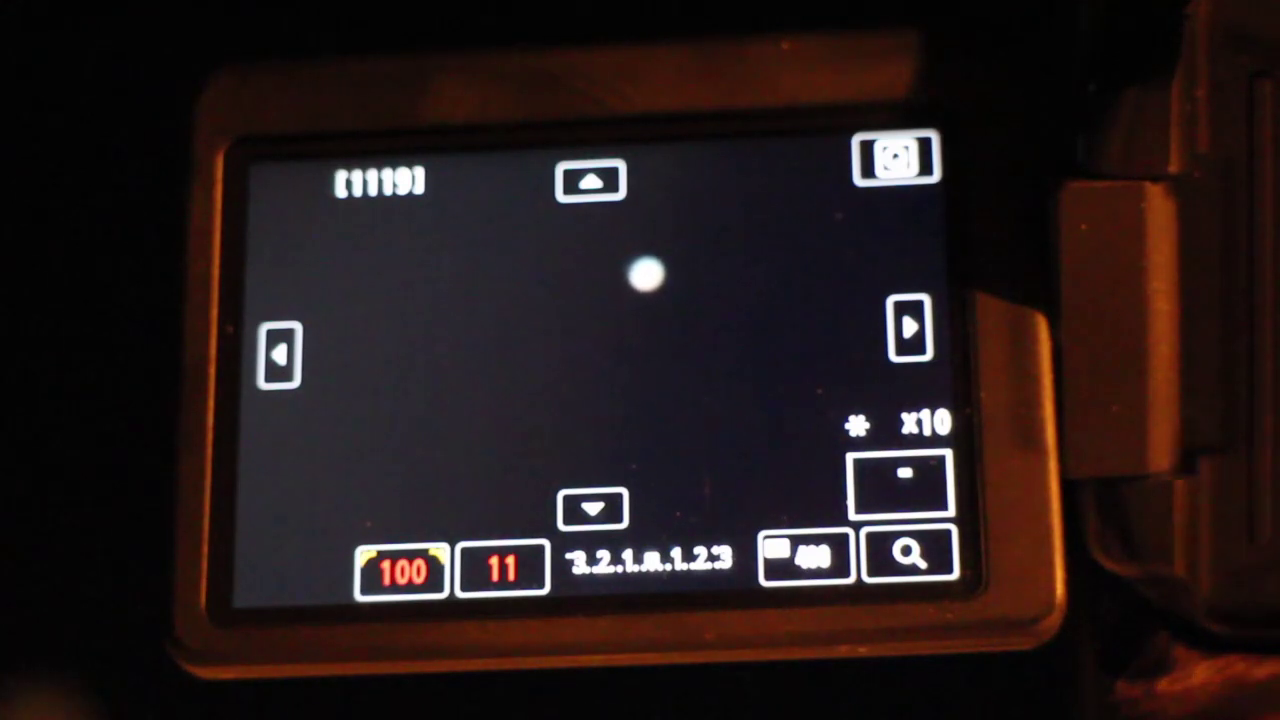
Vary the shutter speed from 1/200 second to 0.5 second to compare the exposure of the magnified bright dot.
{"action": "scroll", "coordinate": [401, 571], "scroll_direction": "up", "scroll_amount": 6}
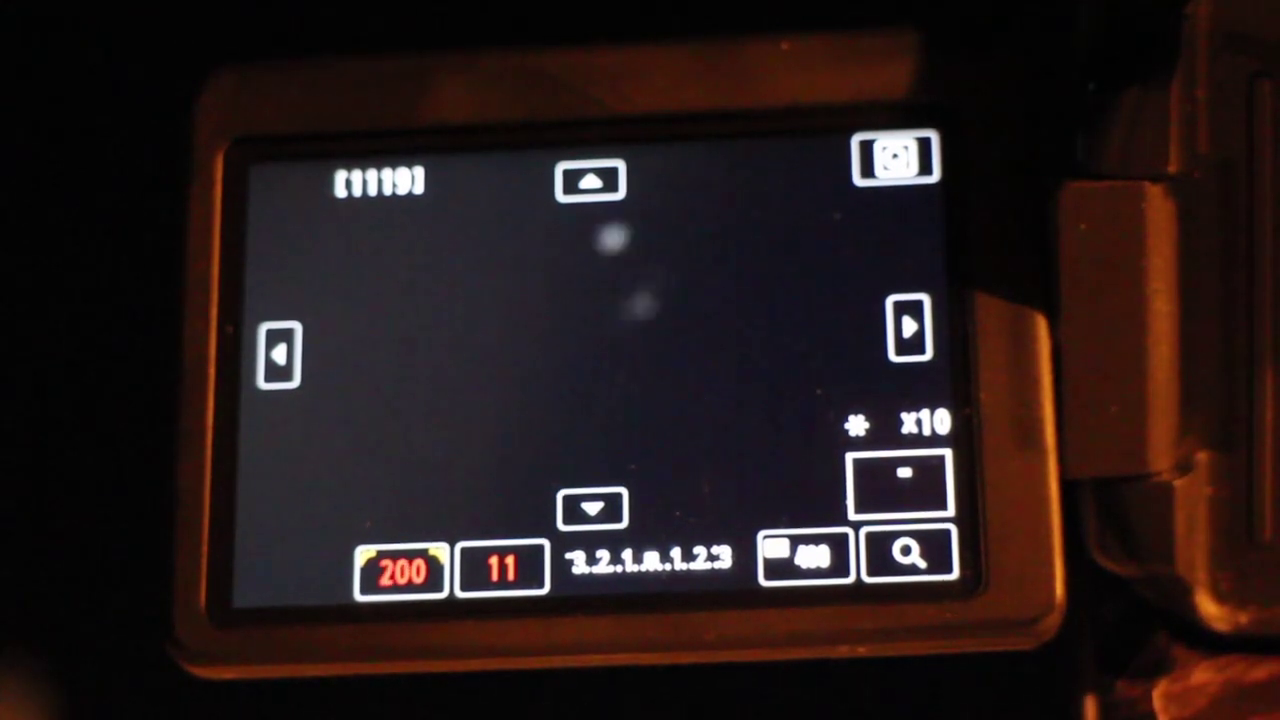
{"action": "scroll", "coordinate": [401, 571], "scroll_direction": "up", "scroll_amount": 1}
{"action": "scroll", "coordinate": [401, 571], "scroll_direction": "down", "scroll_amount": 12}
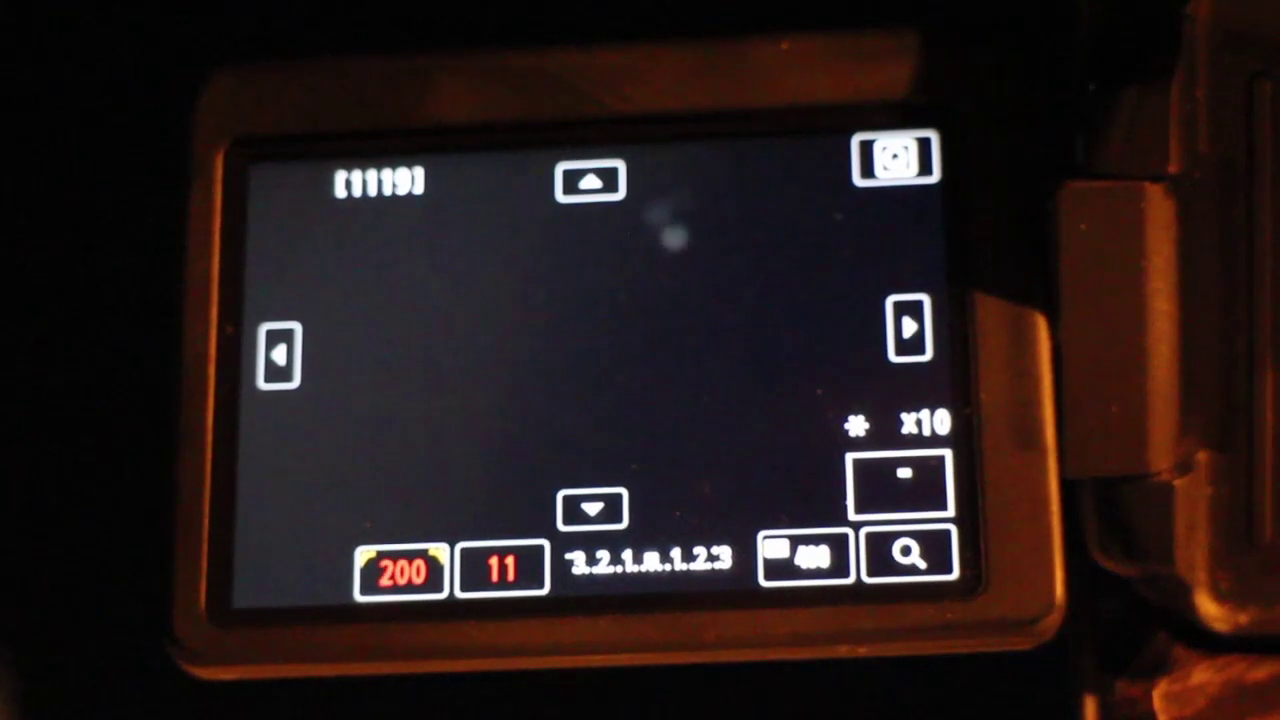
{"action": "scroll", "coordinate": [401, 571], "scroll_direction": "down", "scroll_amount": 9}
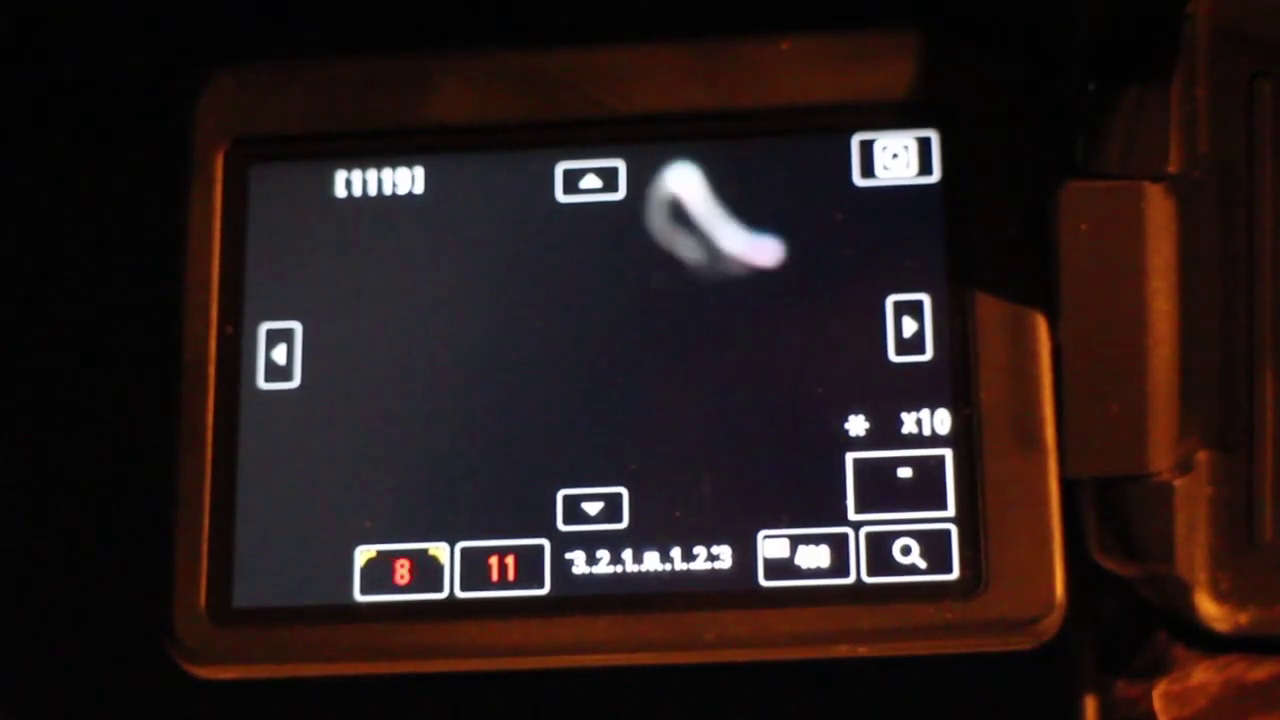
{"action": "scroll", "coordinate": [401, 571], "scroll_direction": "down", "scroll_amount": 6}
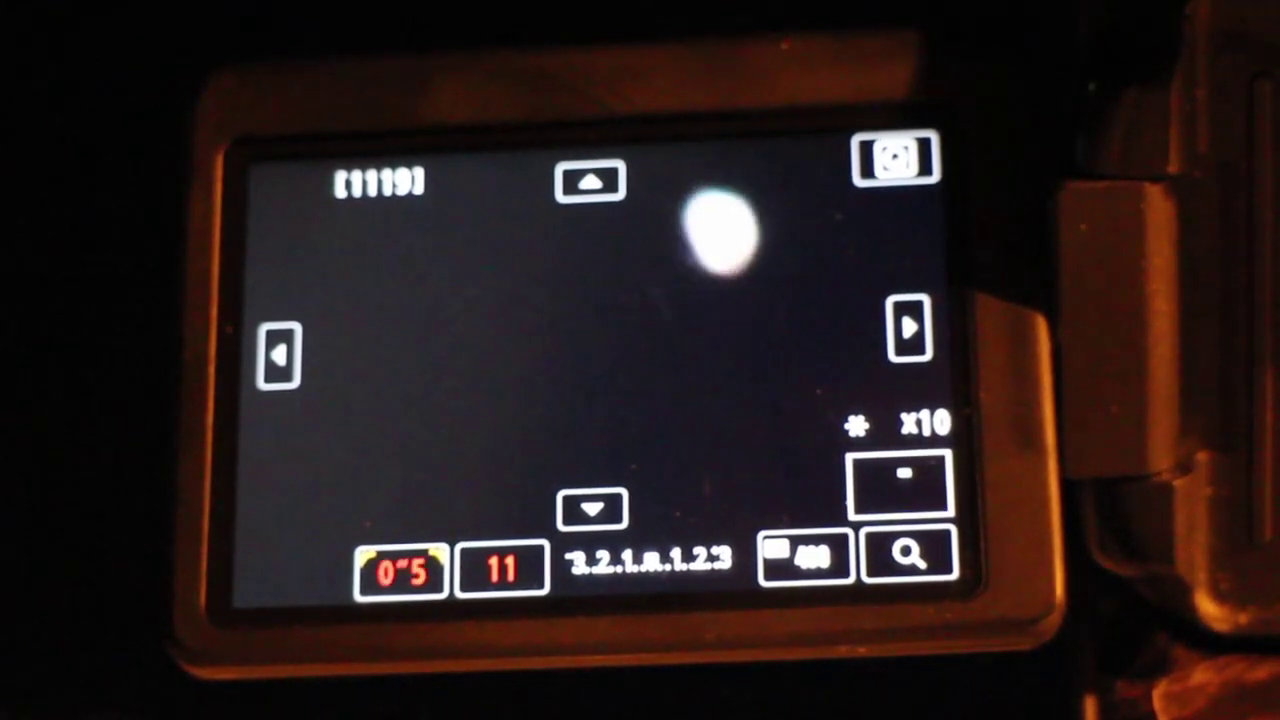
{"action": "scroll", "coordinate": [401, 571], "scroll_direction": "down", "scroll_amount": 2}
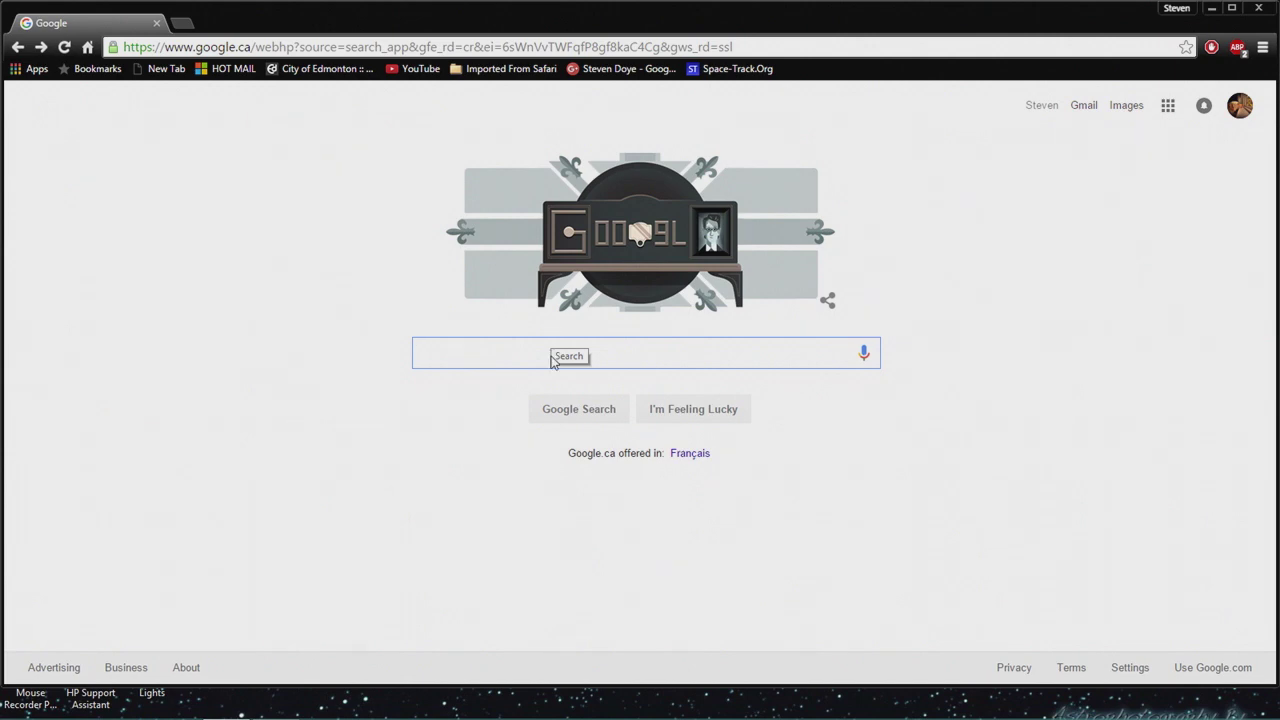
In the Chrome browser, search Google for PIPP and open the PIPP Planetary Imaging PreProcessor site.
{"action": "type", "text": "PiPP"}
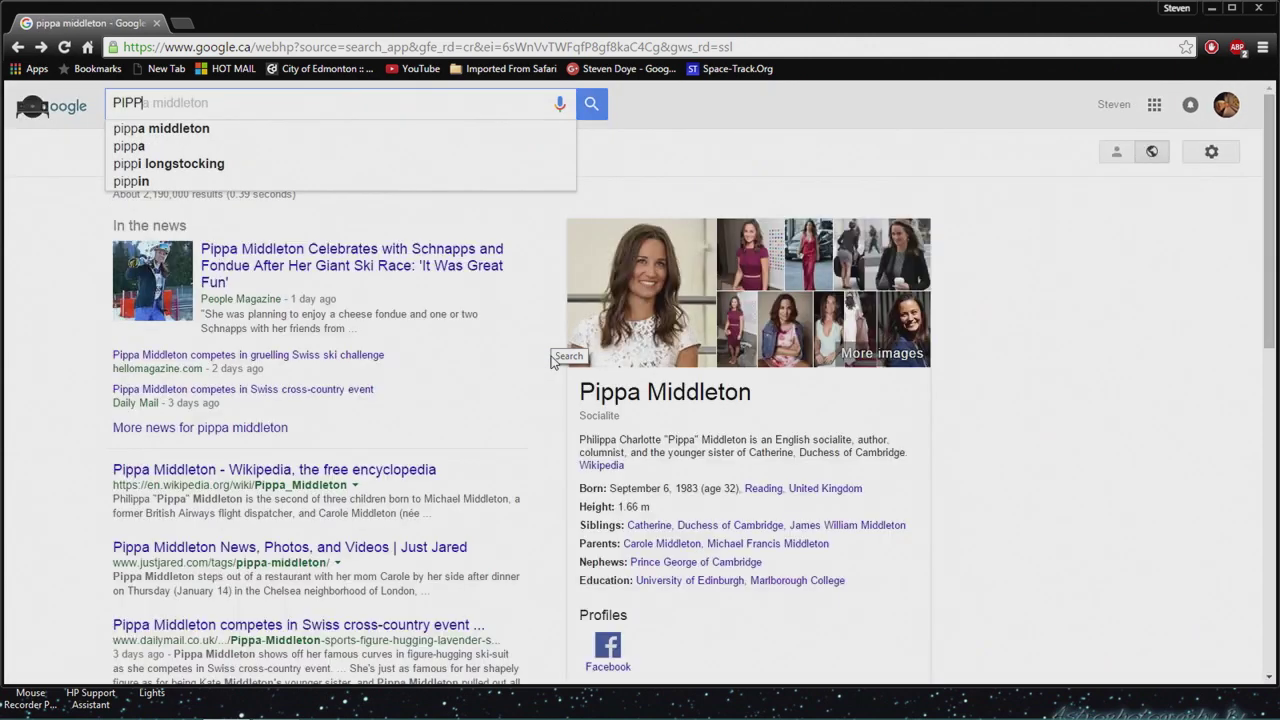
{"action": "key", "text": "Return"}
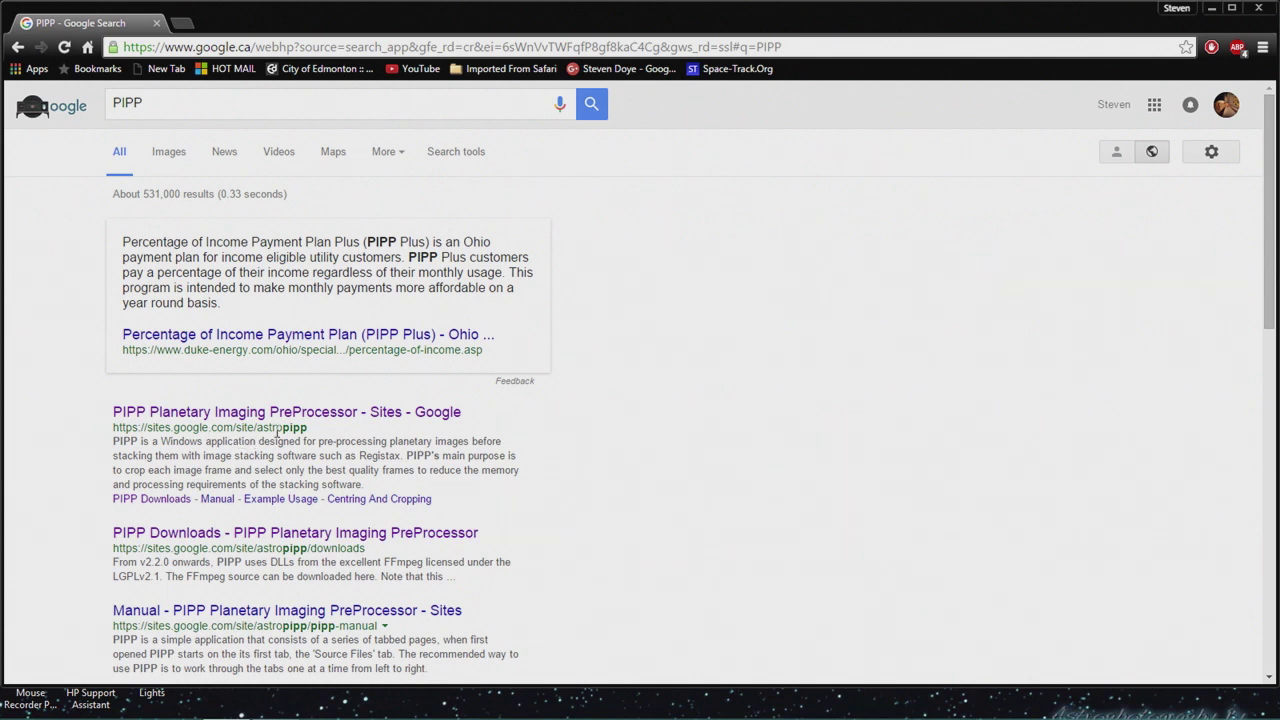
{"action": "left_click", "coordinate": [291, 421]}
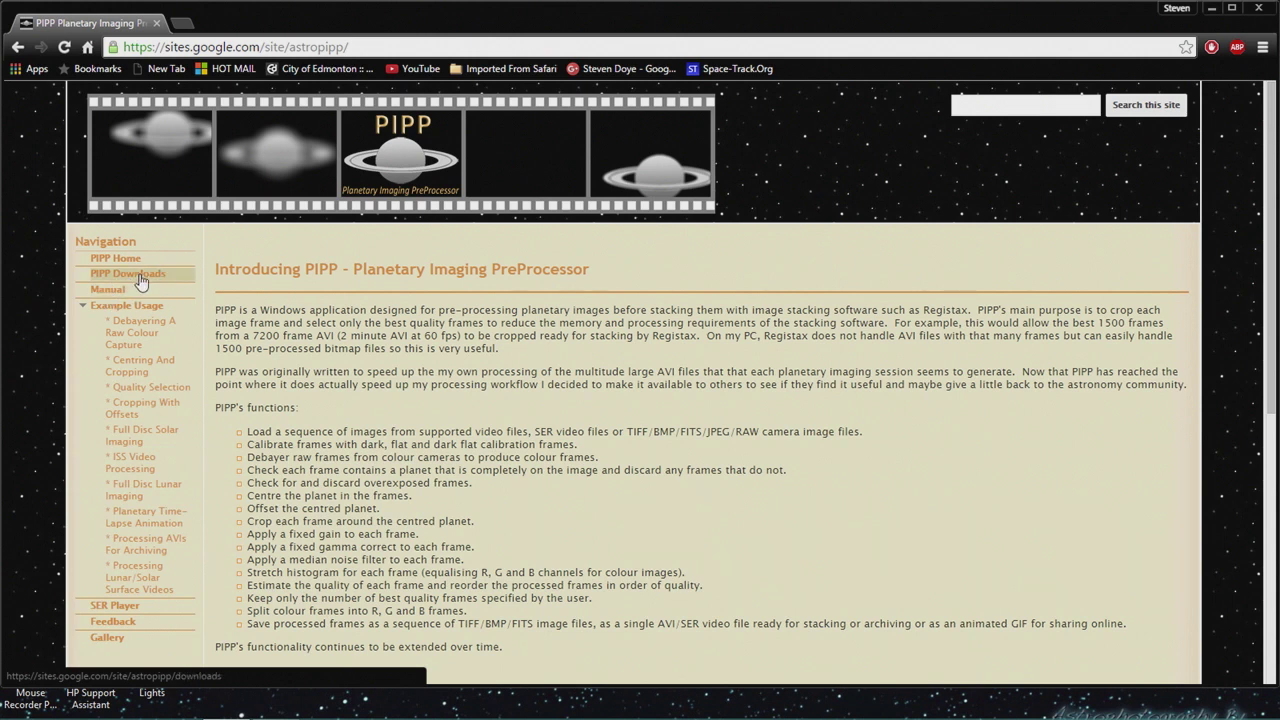
Open the PIPP Downloads page and download the PIPP Windows/Wine installer v2.5.4.
{"action": "left_click", "coordinate": [141, 278]}
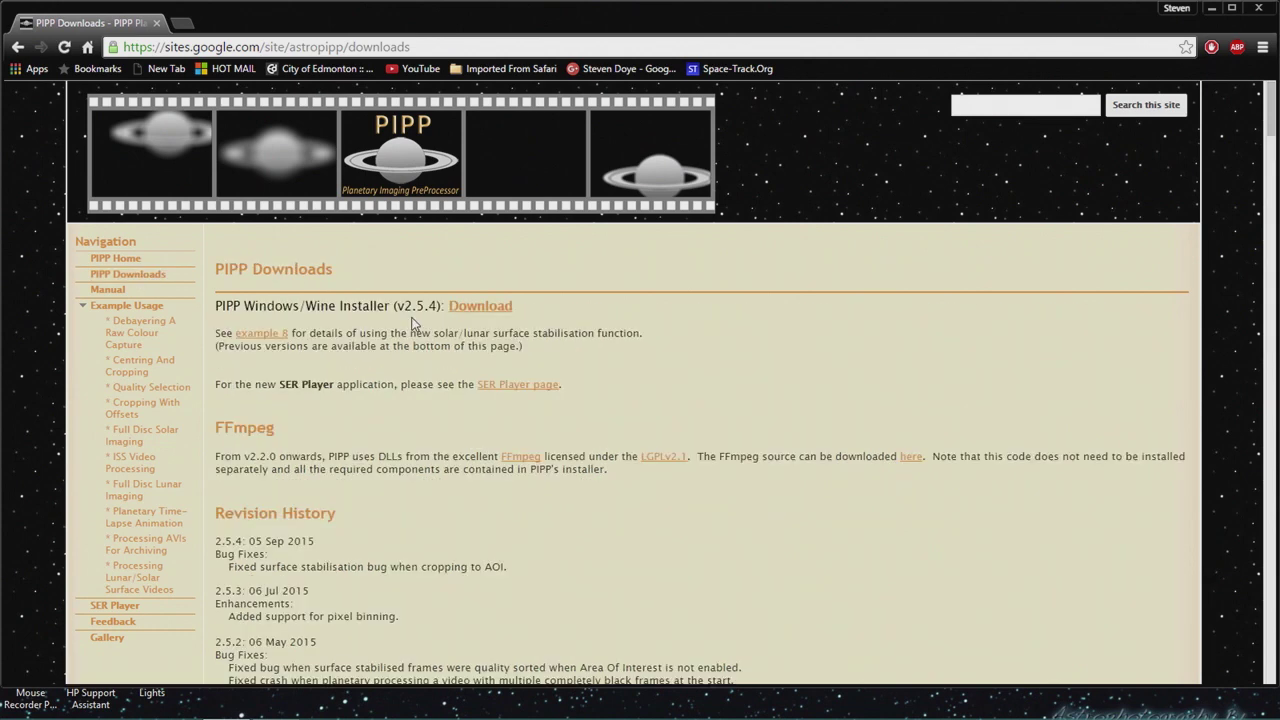
{"action": "left_click", "coordinate": [485, 313]}
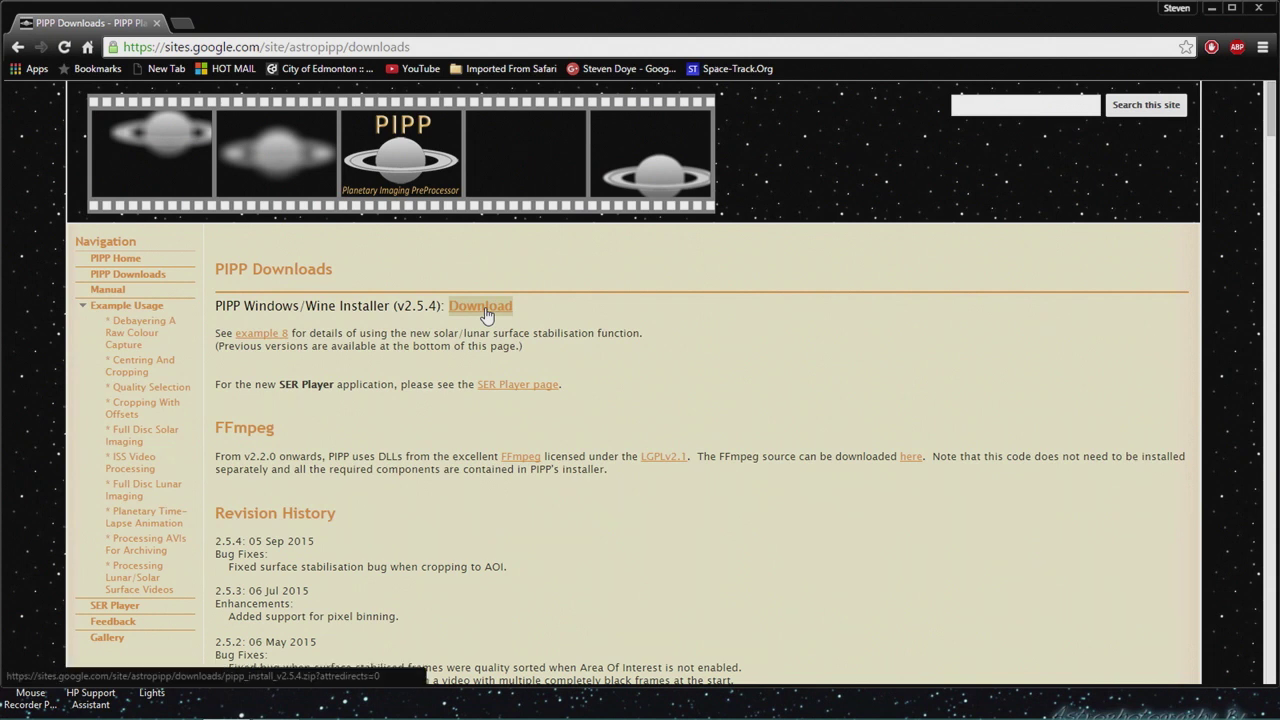
{"action": "left_click", "coordinate": [485, 313]}
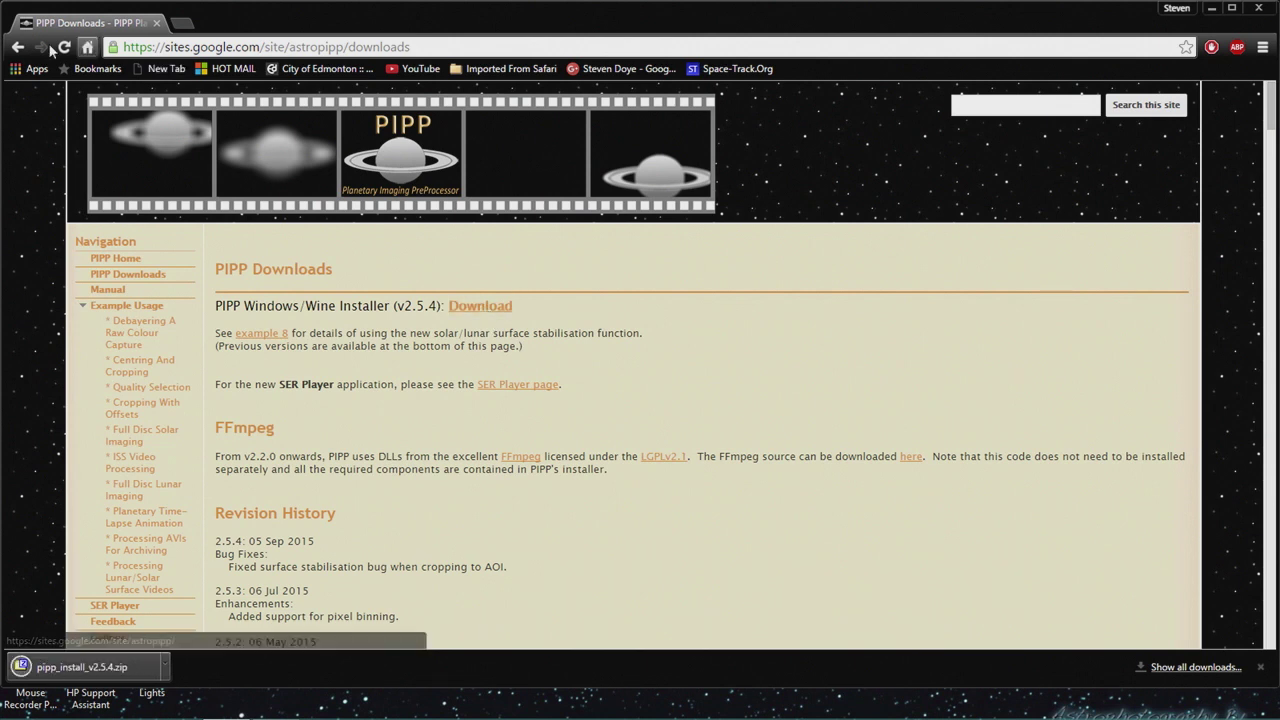
Return to Google, search for Registax, and open the RegiStax site on astronomie.be.
{"action": "left_click", "coordinate": [18, 47]}
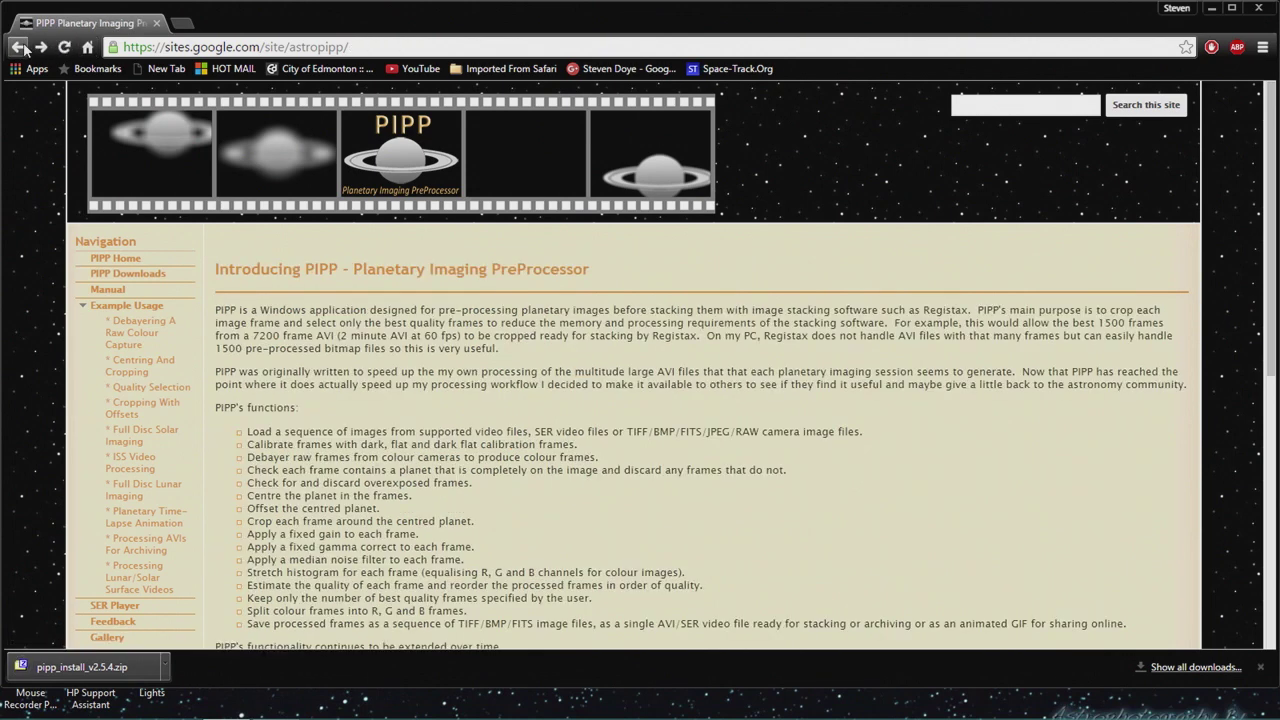
{"action": "left_click", "coordinate": [18, 47]}
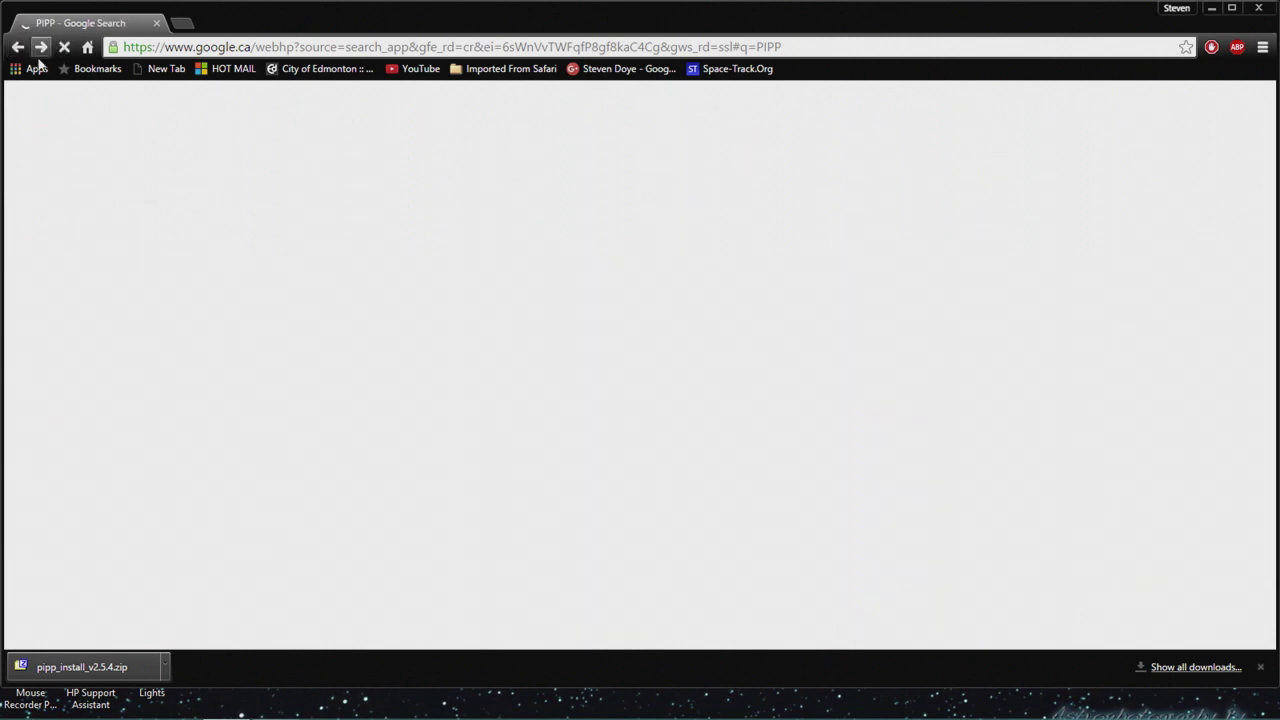
{"action": "left_click", "coordinate": [116, 103]}
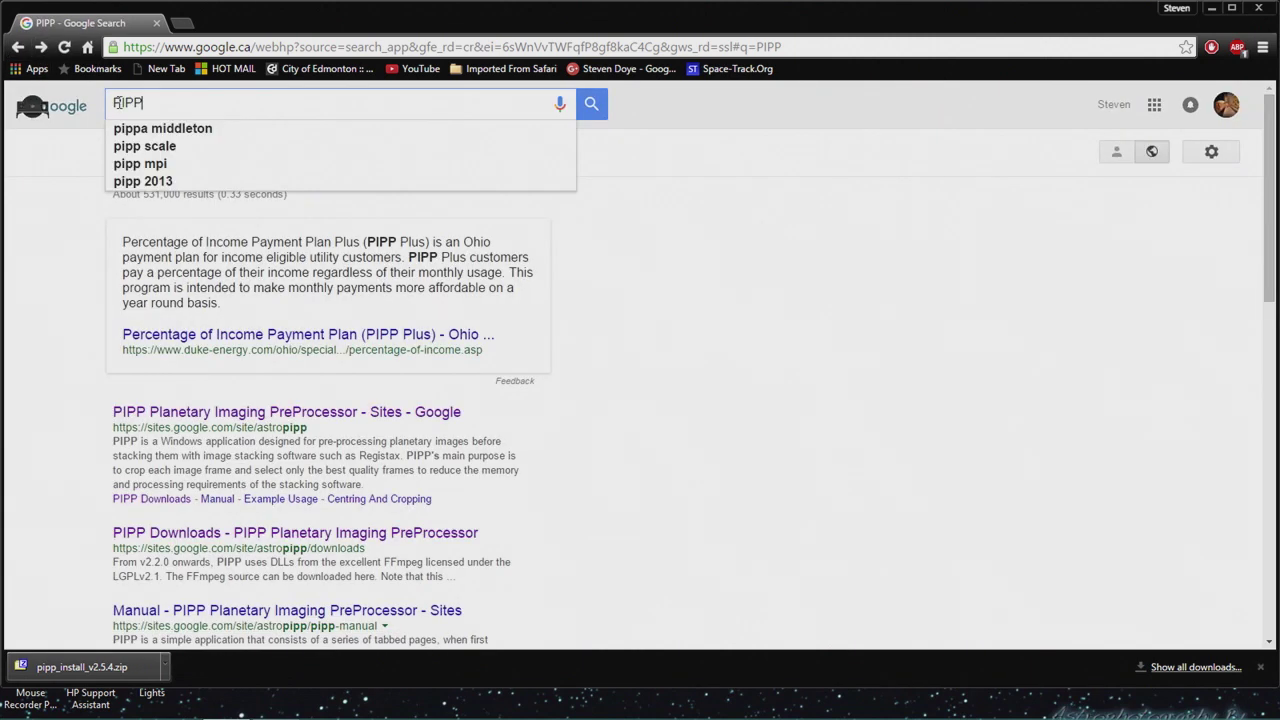
{"action": "double_click", "coordinate": [116, 103]}
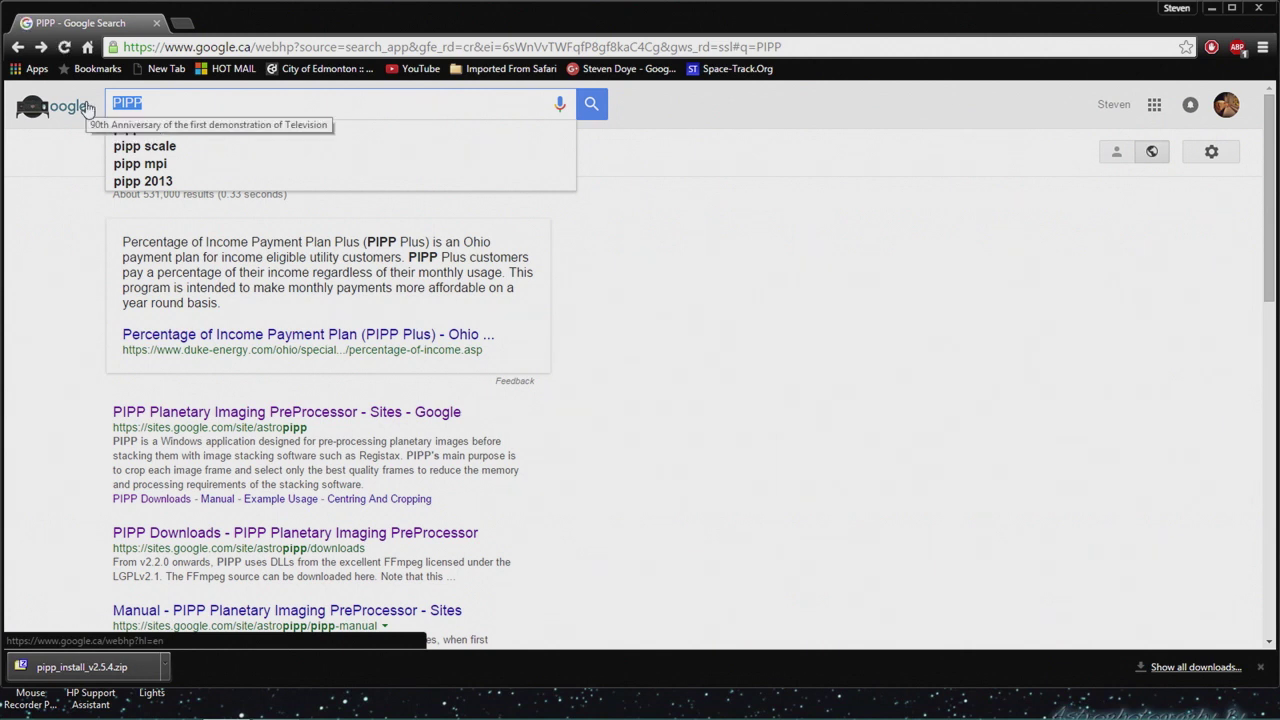
{"action": "type", "text": "RE"}
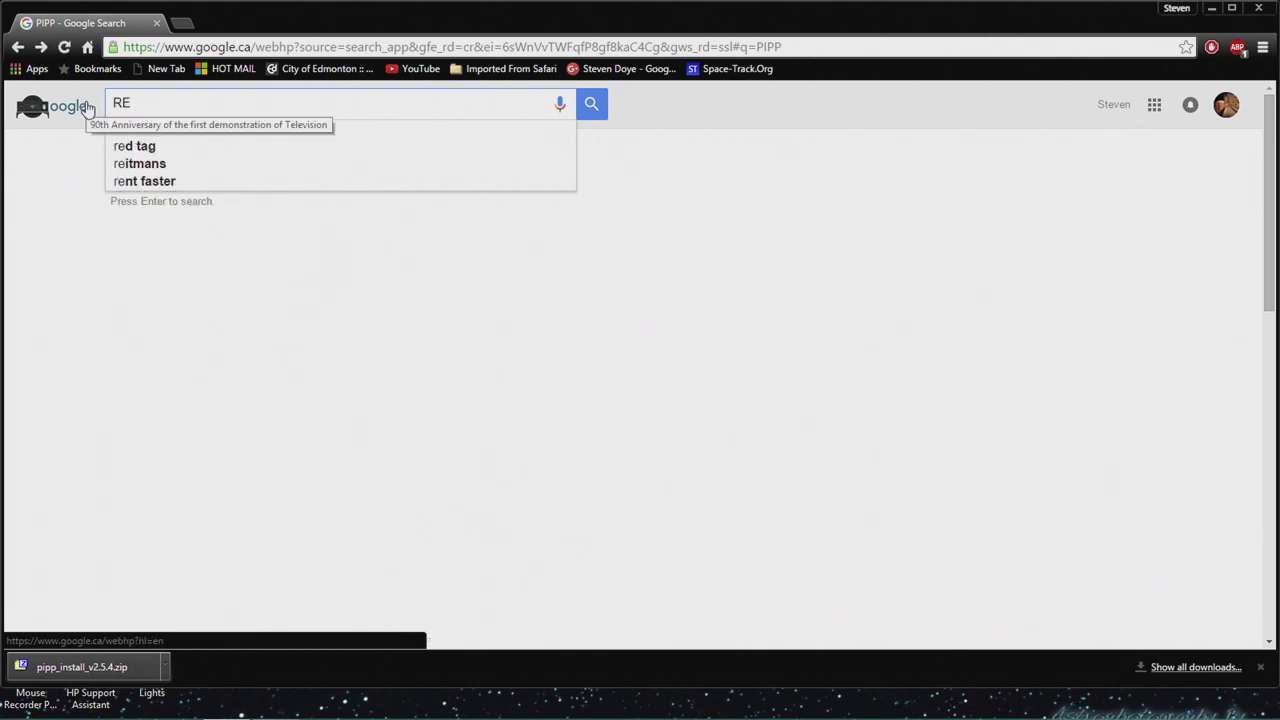
{"action": "key", "text": "BackSpace"}
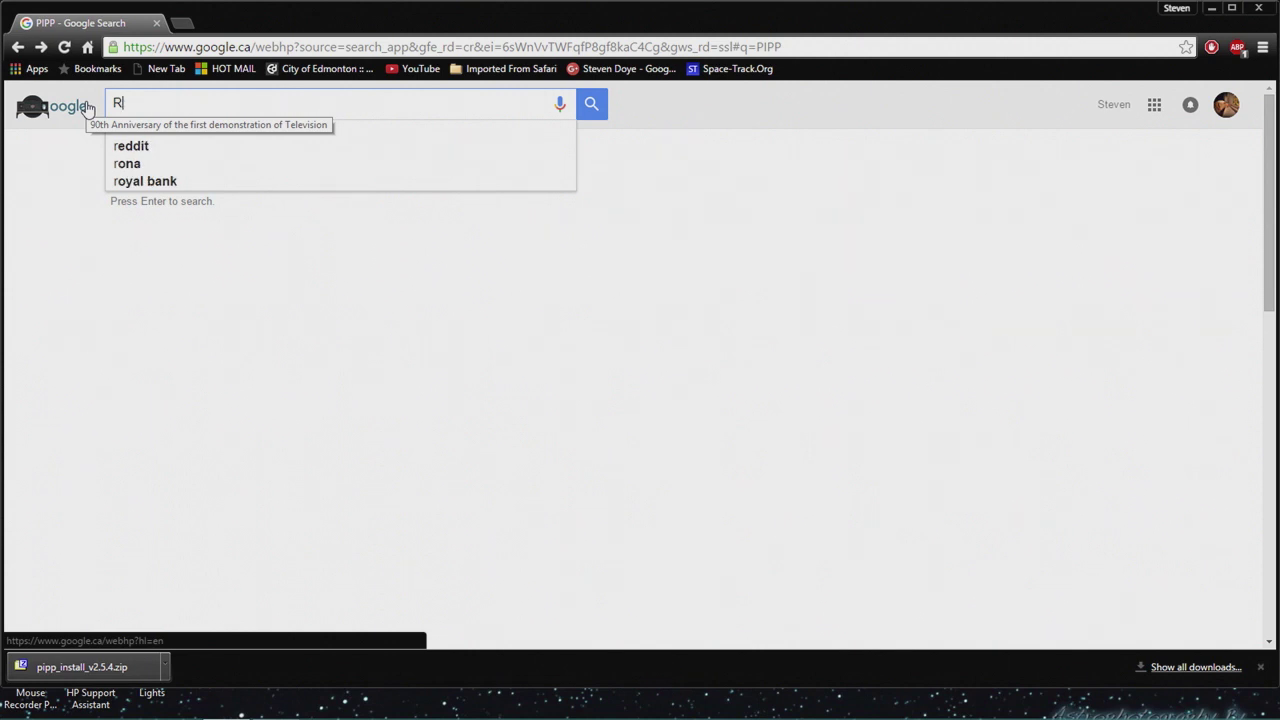
{"action": "type", "text": "e"}
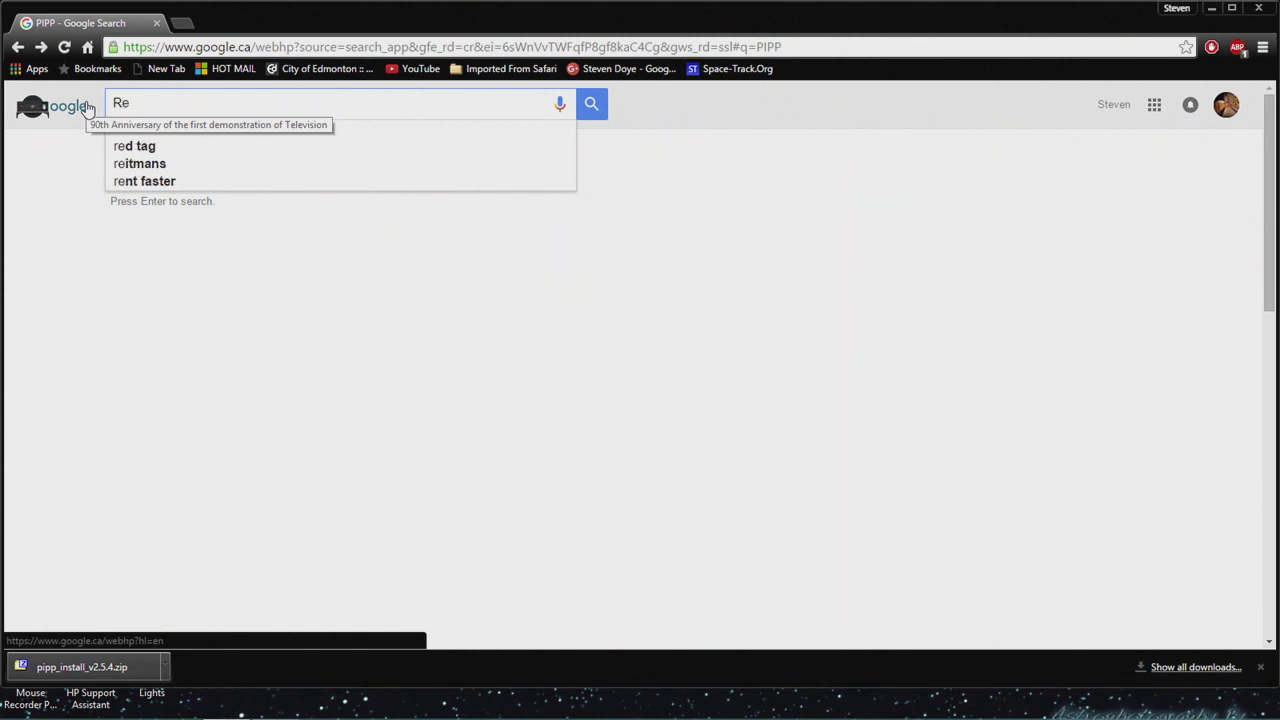
{"action": "type", "text": "gistax"}
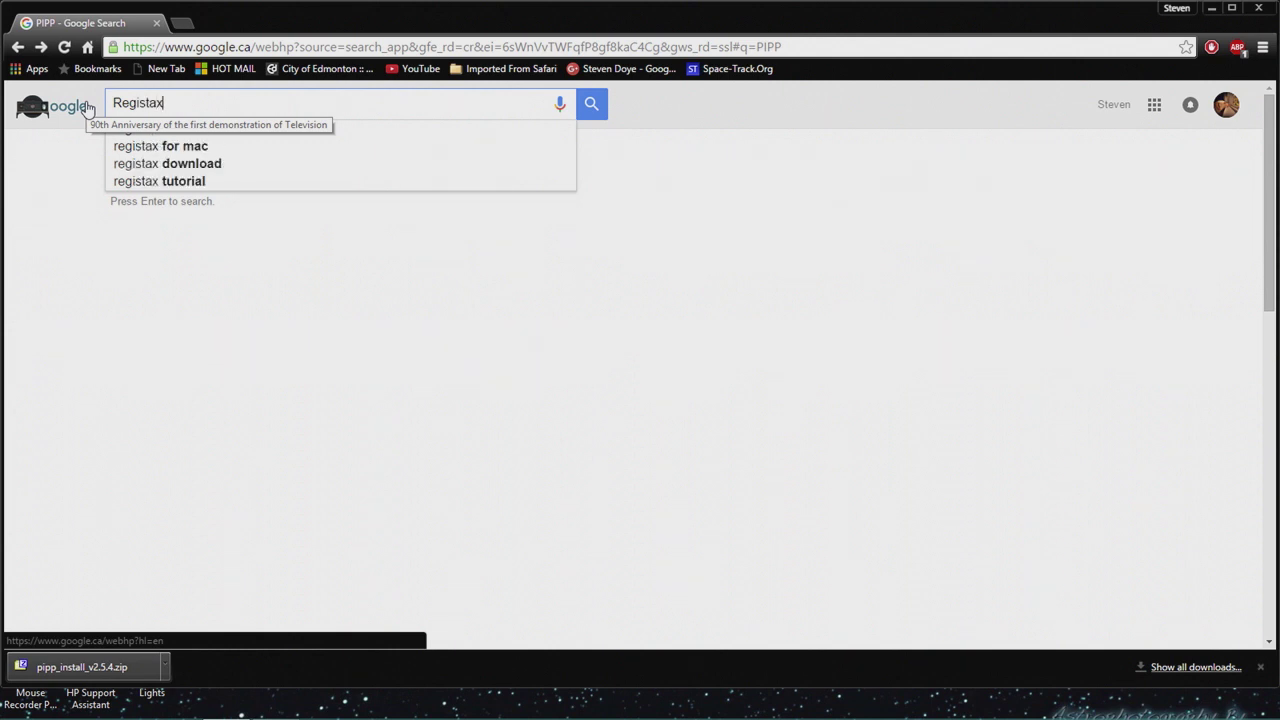
{"action": "left_click", "coordinate": [596, 100]}
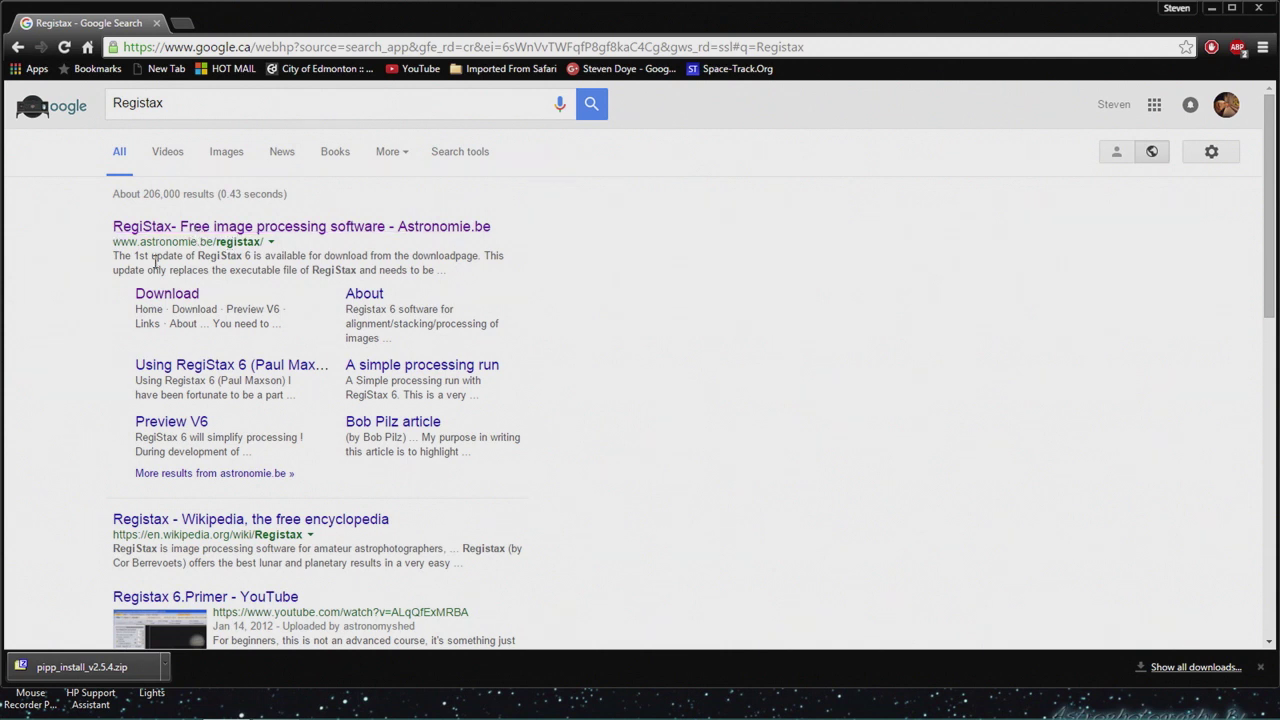
{"action": "left_click", "coordinate": [232, 228]}
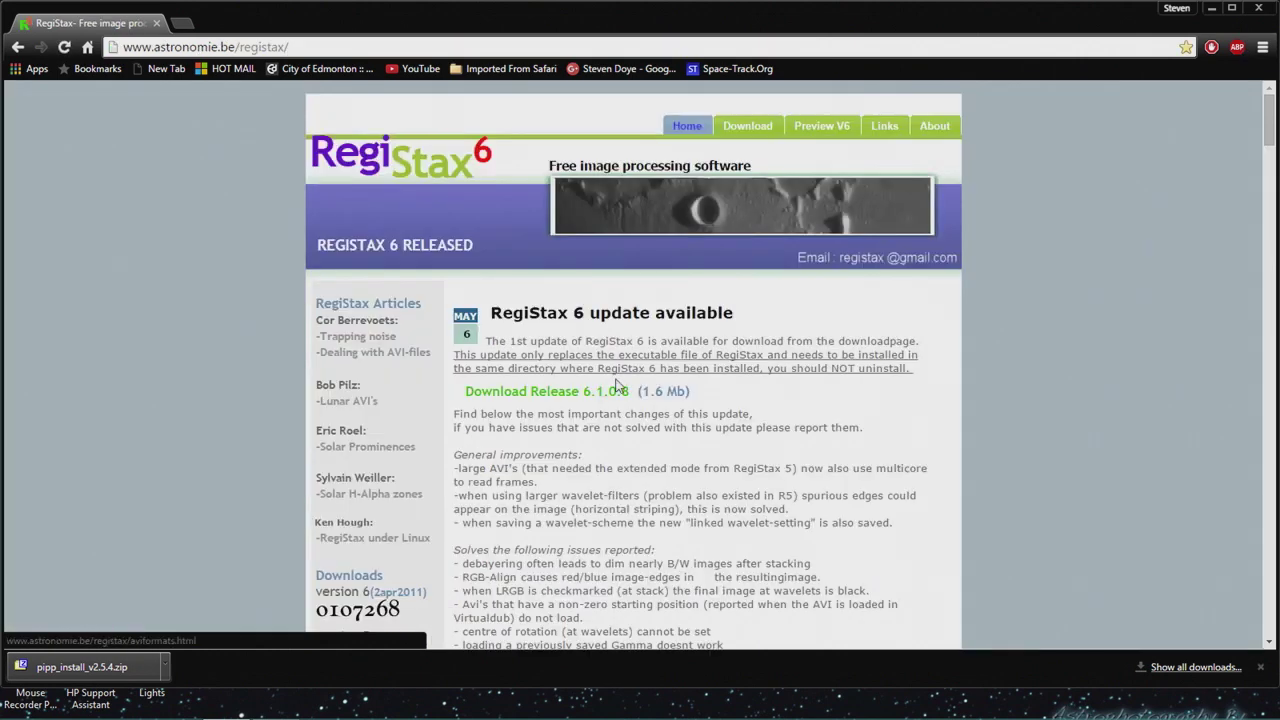
From the RegiStax download page, download the initial Release 6.1.0.0 and the update Release 6.1.0.8.
{"action": "left_click", "coordinate": [748, 126]}
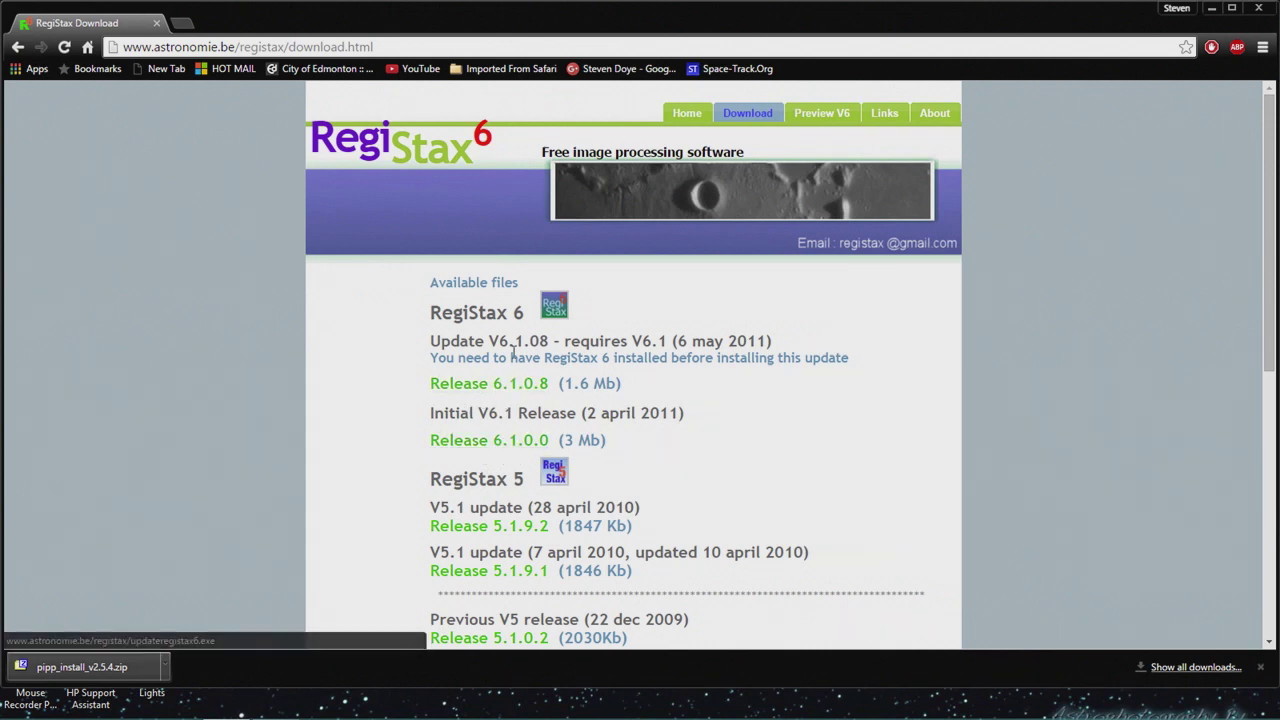
{"action": "left_click", "coordinate": [474, 443]}
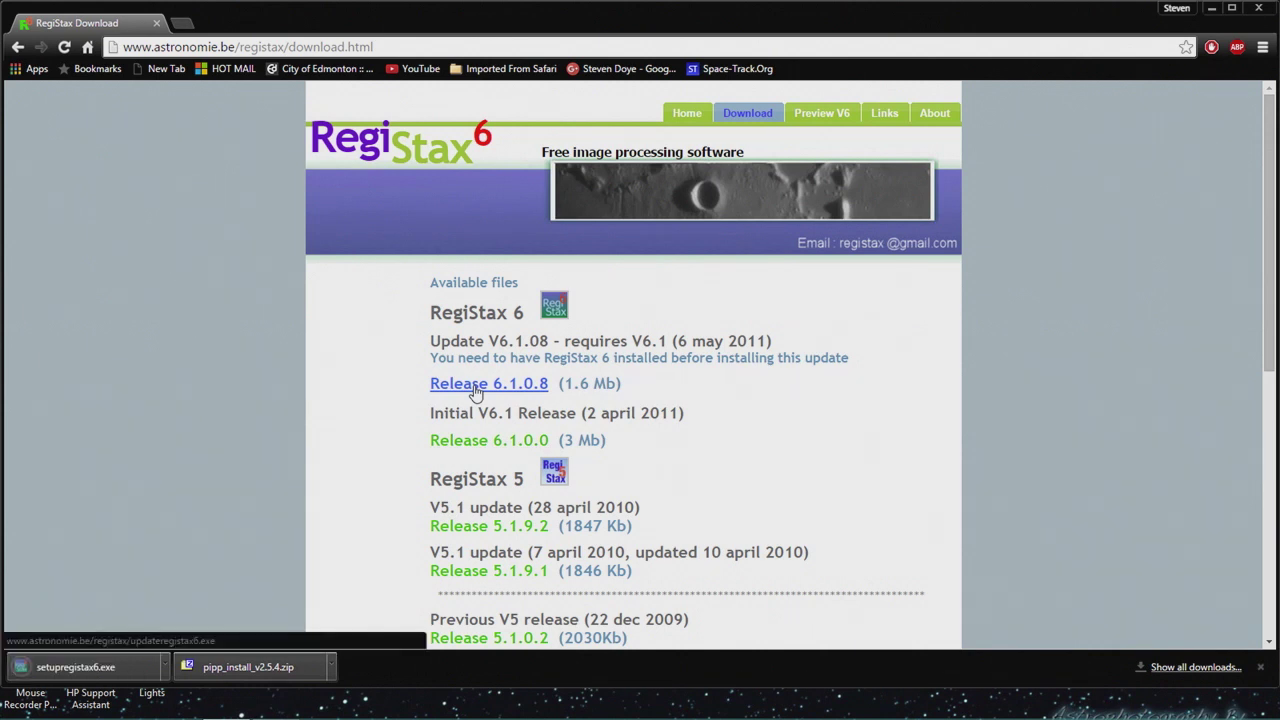
{"action": "left_click", "coordinate": [476, 390]}
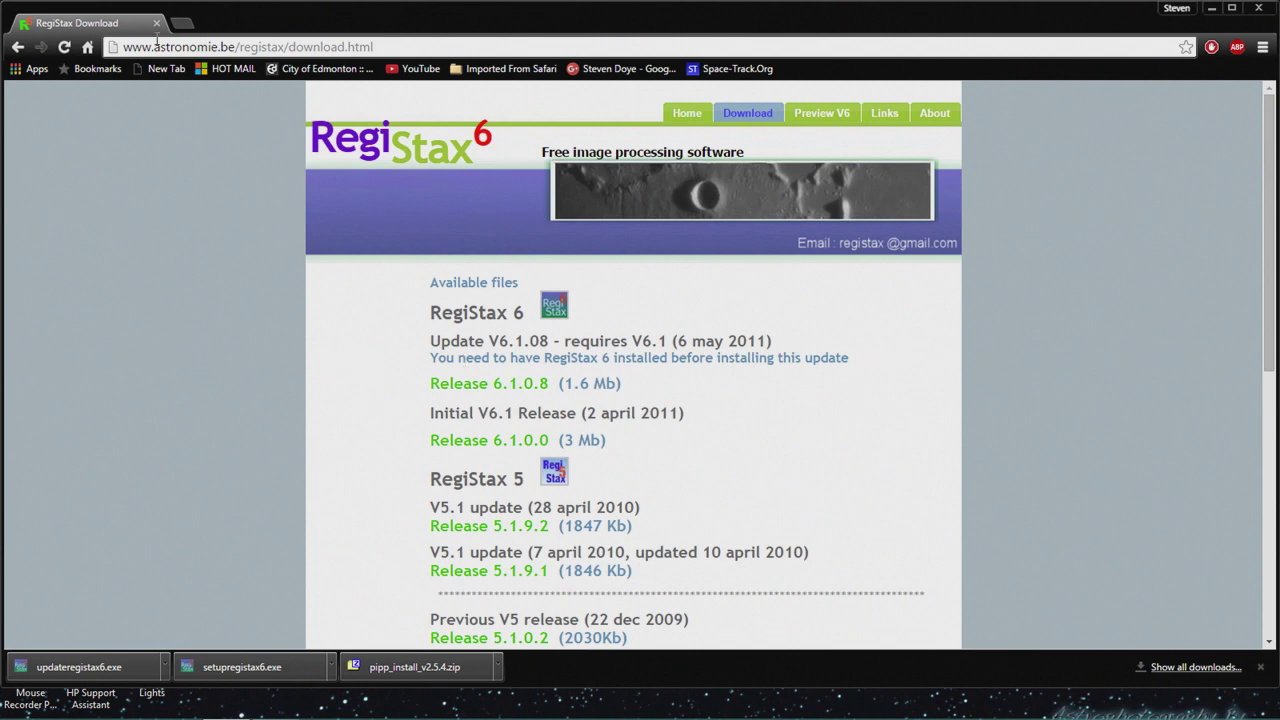
Return to Google and search for Autostakkert.
{"action": "left_click", "coordinate": [16, 50]}
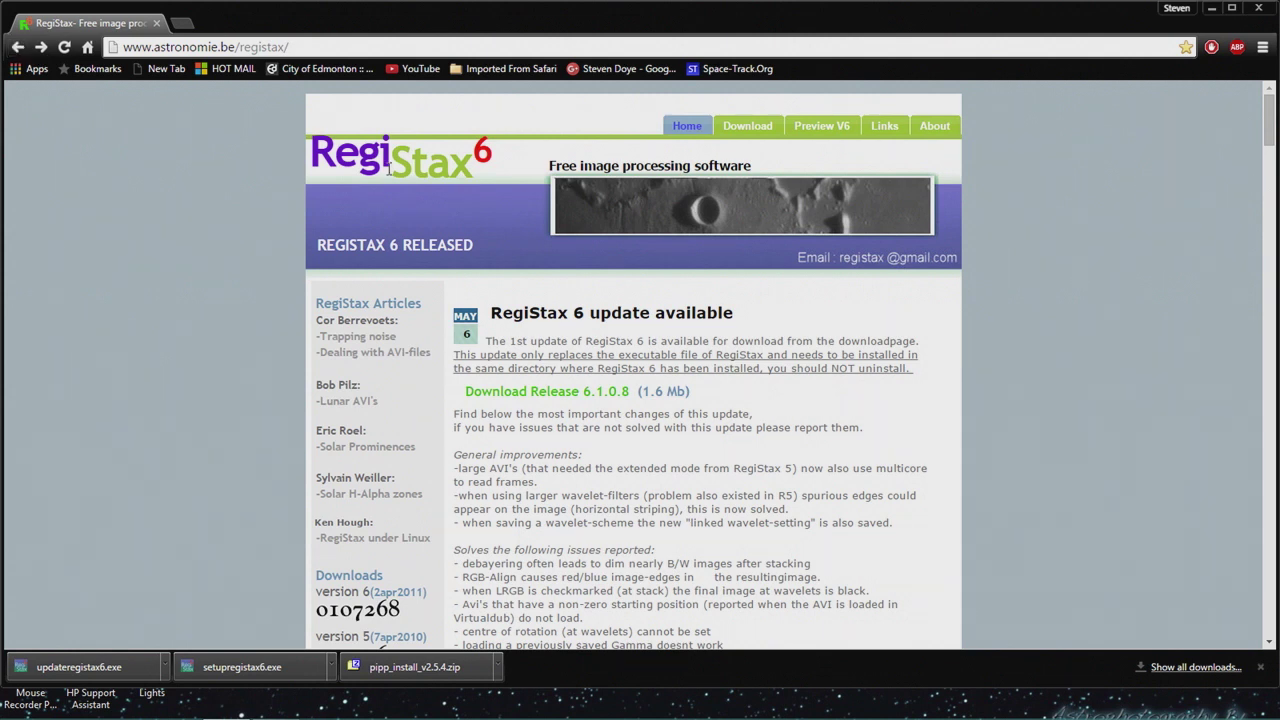
{"action": "left_click", "coordinate": [17, 47]}
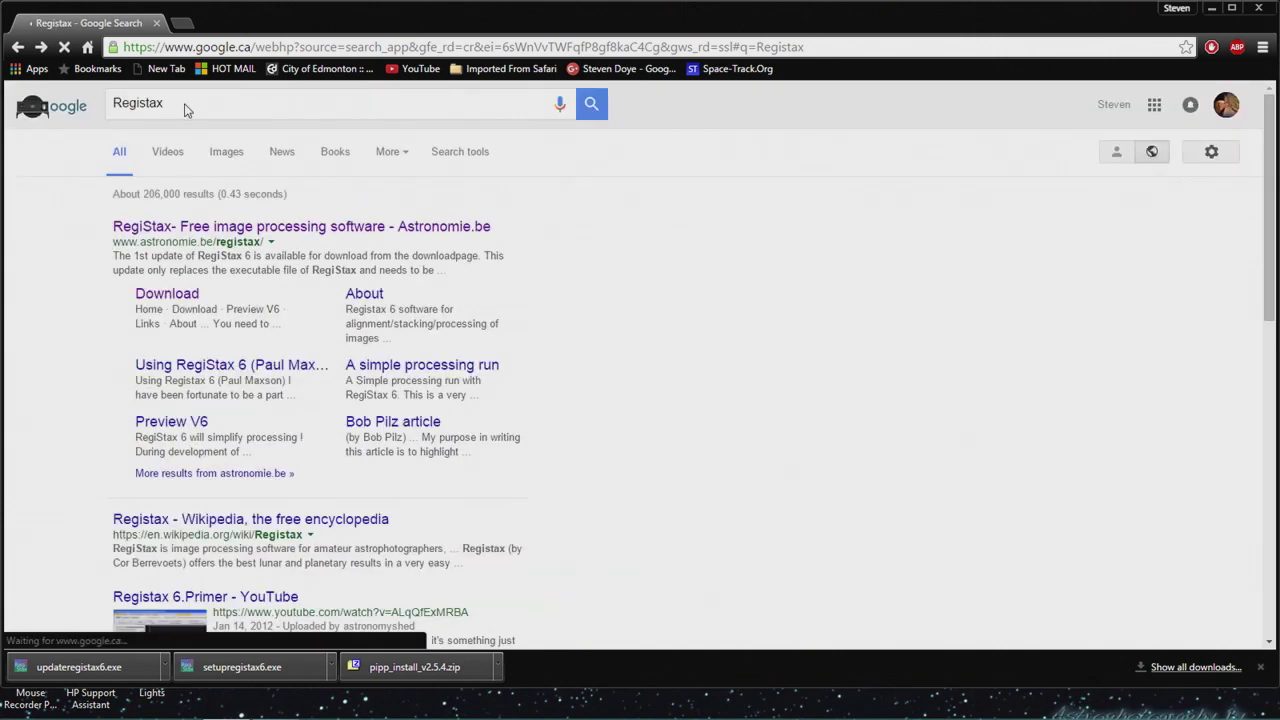
{"action": "left_click", "coordinate": [185, 103]}
{"action": "left_click", "coordinate": [82, 110]}
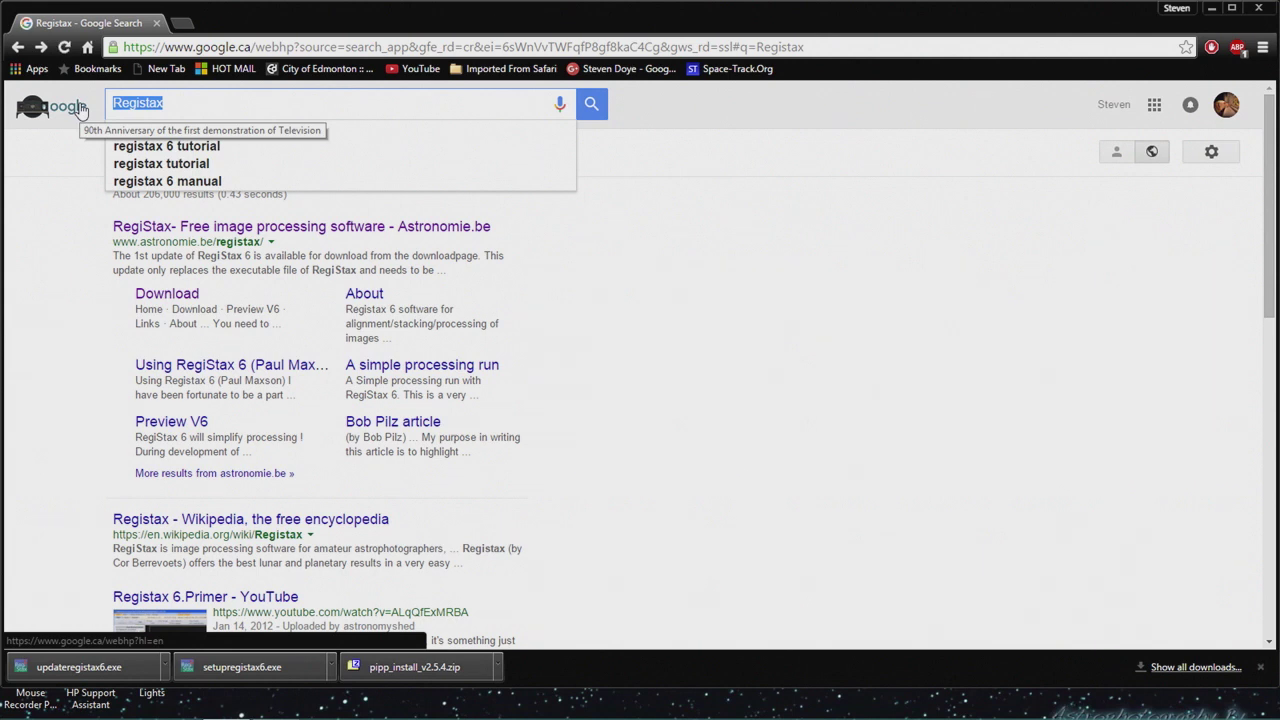
{"action": "type", "text": "Aut"}
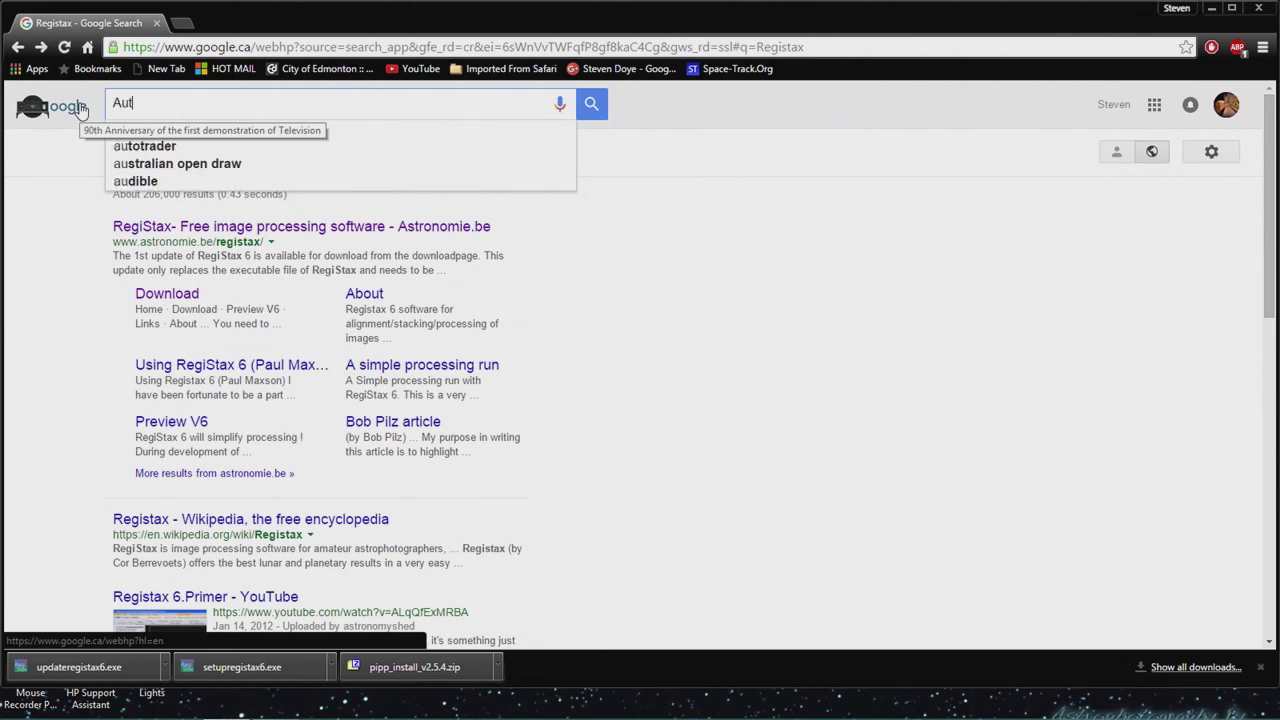
{"action": "type", "text": "o"}
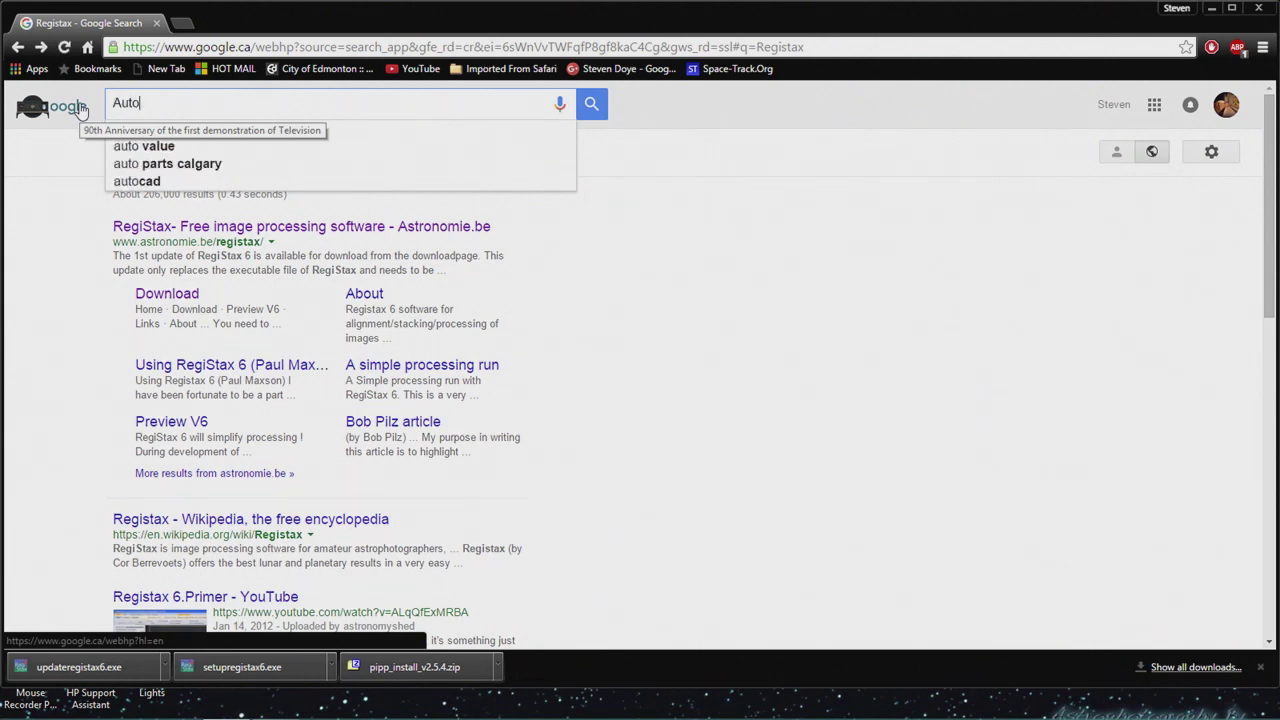
{"action": "type", "text": "sta"}
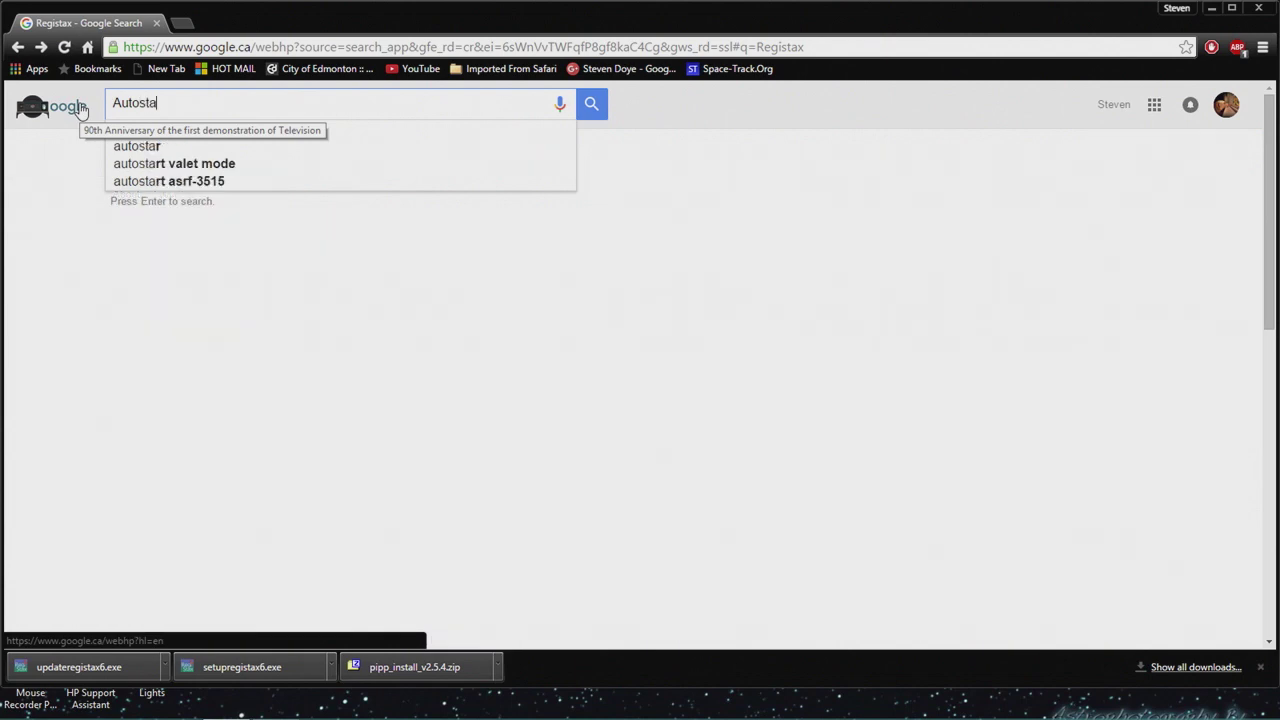
{"action": "type", "text": "kkert"}
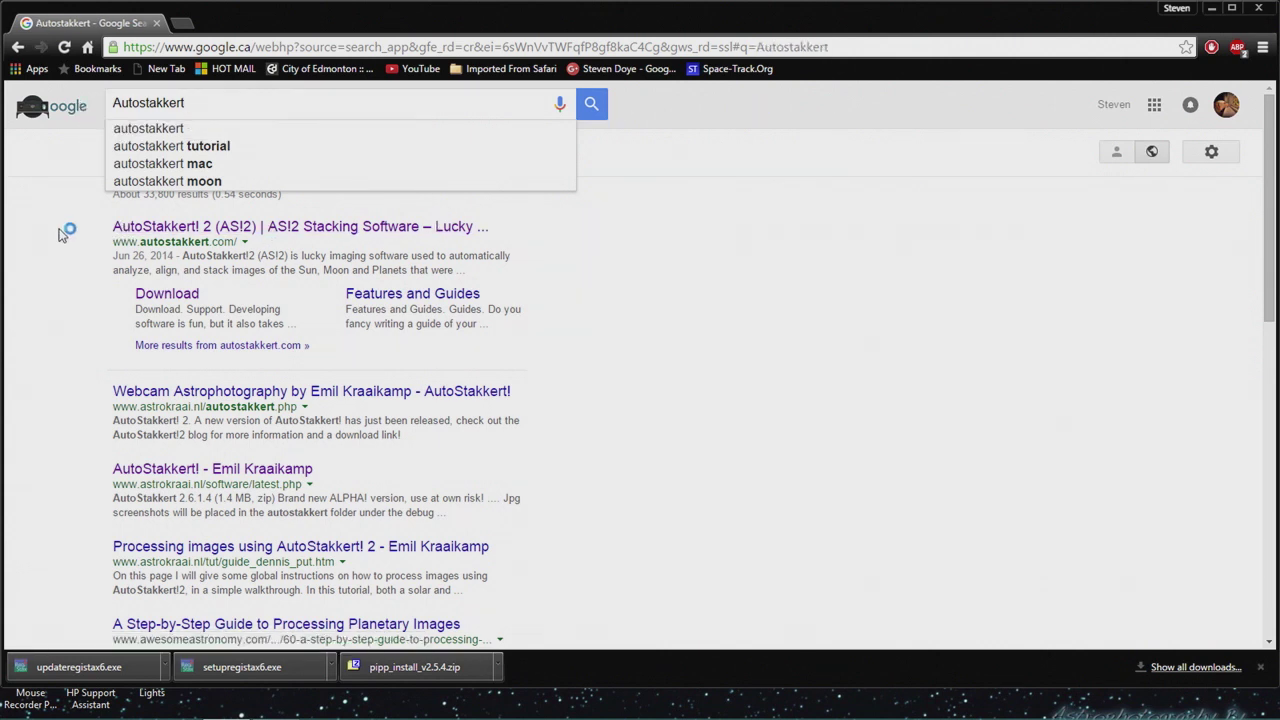
{"action": "left_click", "coordinate": [594, 101]}
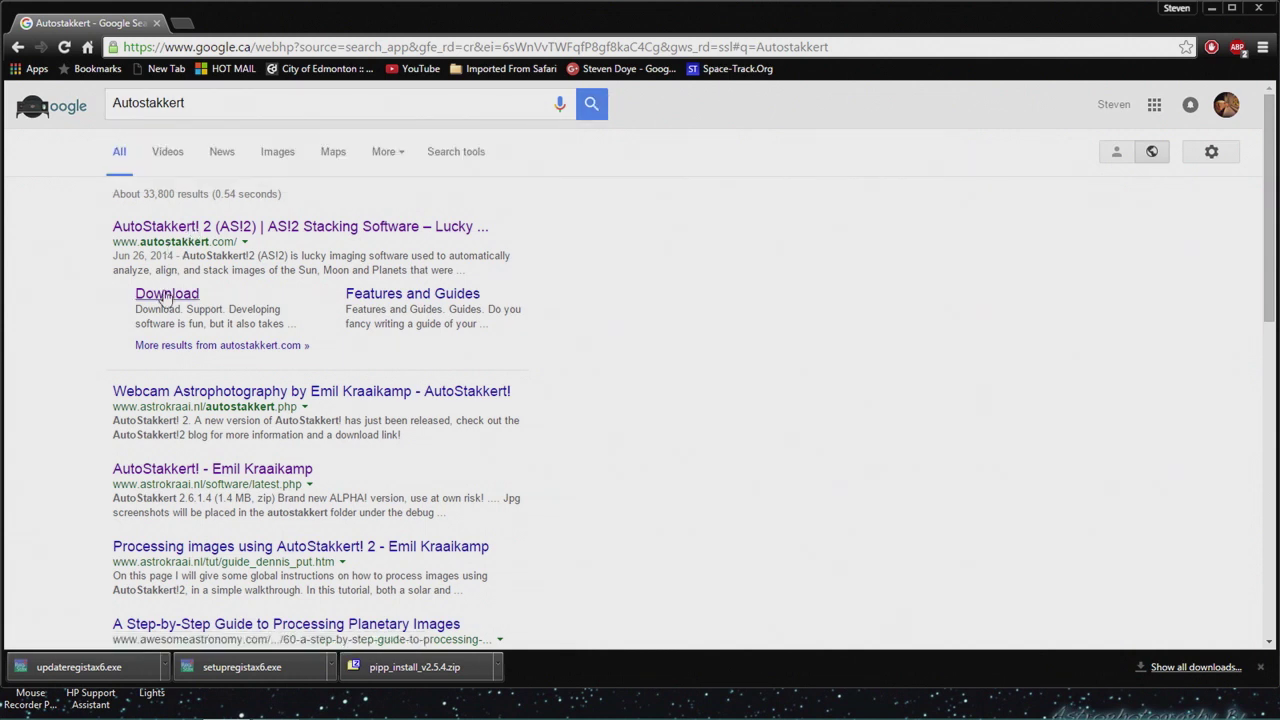
Open the AutoStakkert download page, go to the beta versions with change notes, and download AutoStakkert 2.6.1.4.
{"action": "left_click", "coordinate": [430, 227]}
{"action": "left_click", "coordinate": [176, 296]}
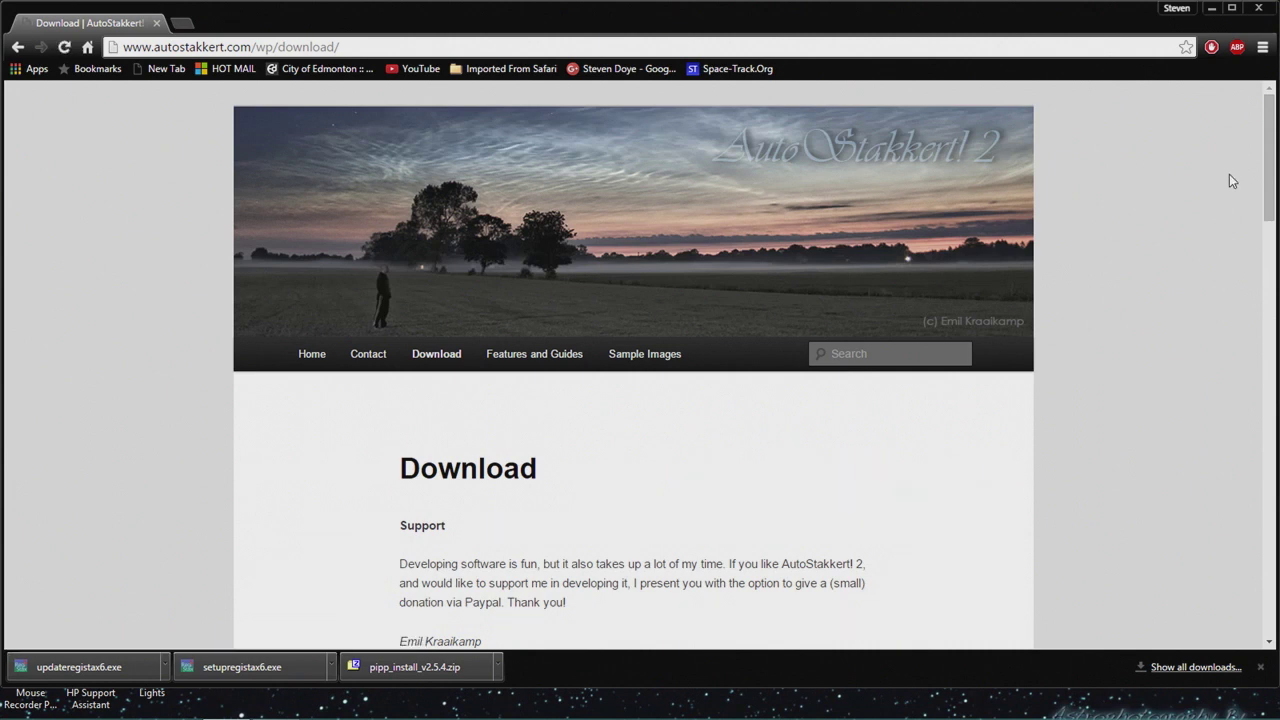
{"action": "left_click_drag", "start_coordinate": [1272, 165], "coordinate": [1272, 271]}
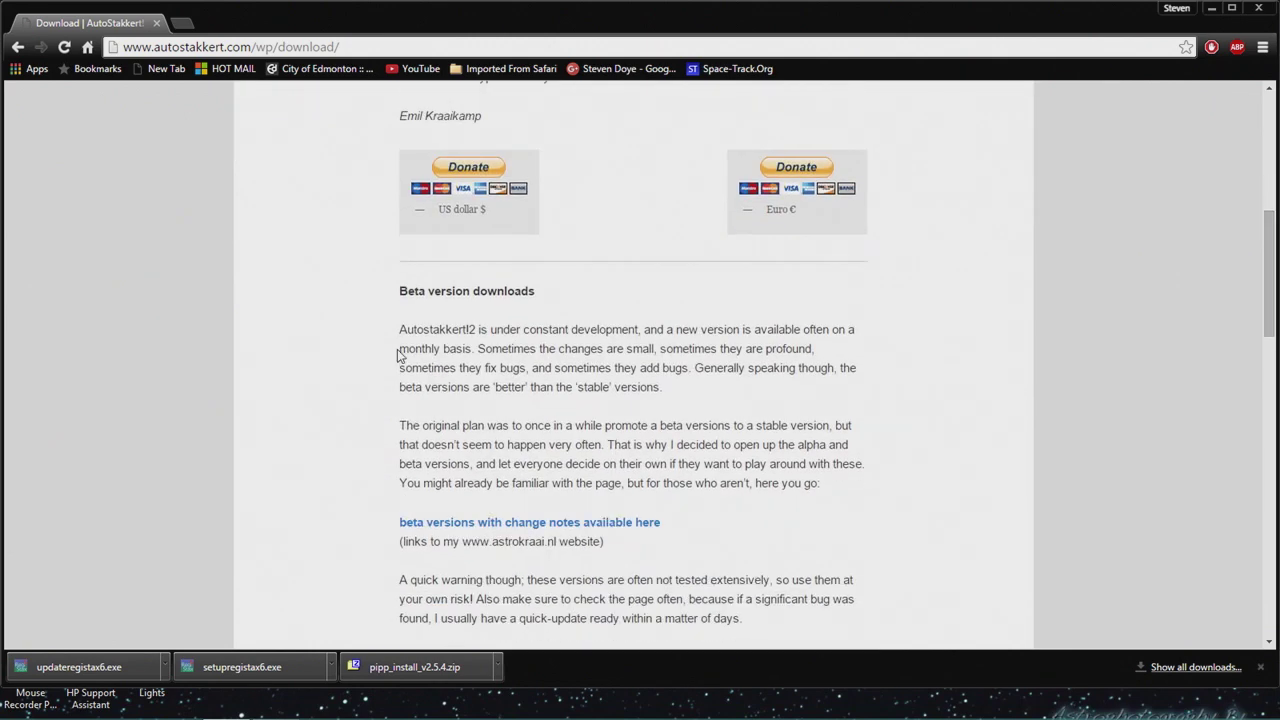
{"action": "left_click", "coordinate": [522, 533]}
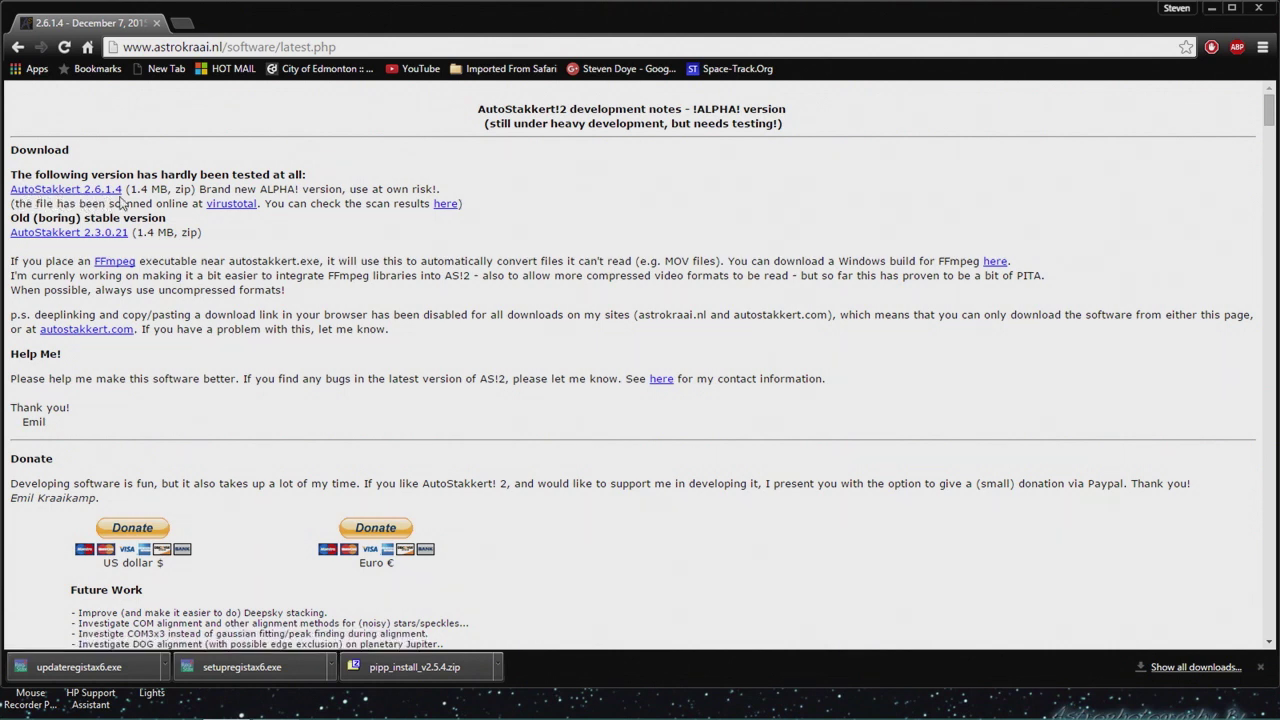
{"action": "left_click", "coordinate": [61, 190]}
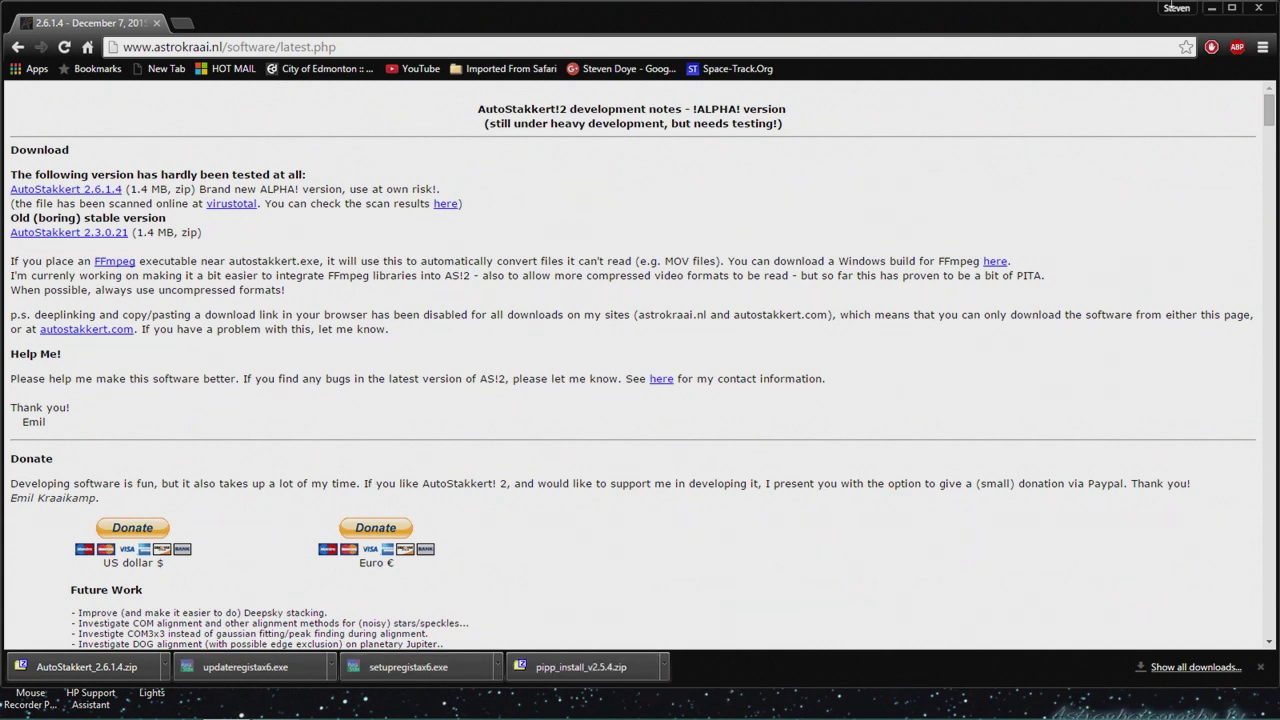
Close the browser and open the Downloads folder through the user folder's desktop shortcut in File Explorer.
{"action": "left_click", "coordinate": [1260, 8]}
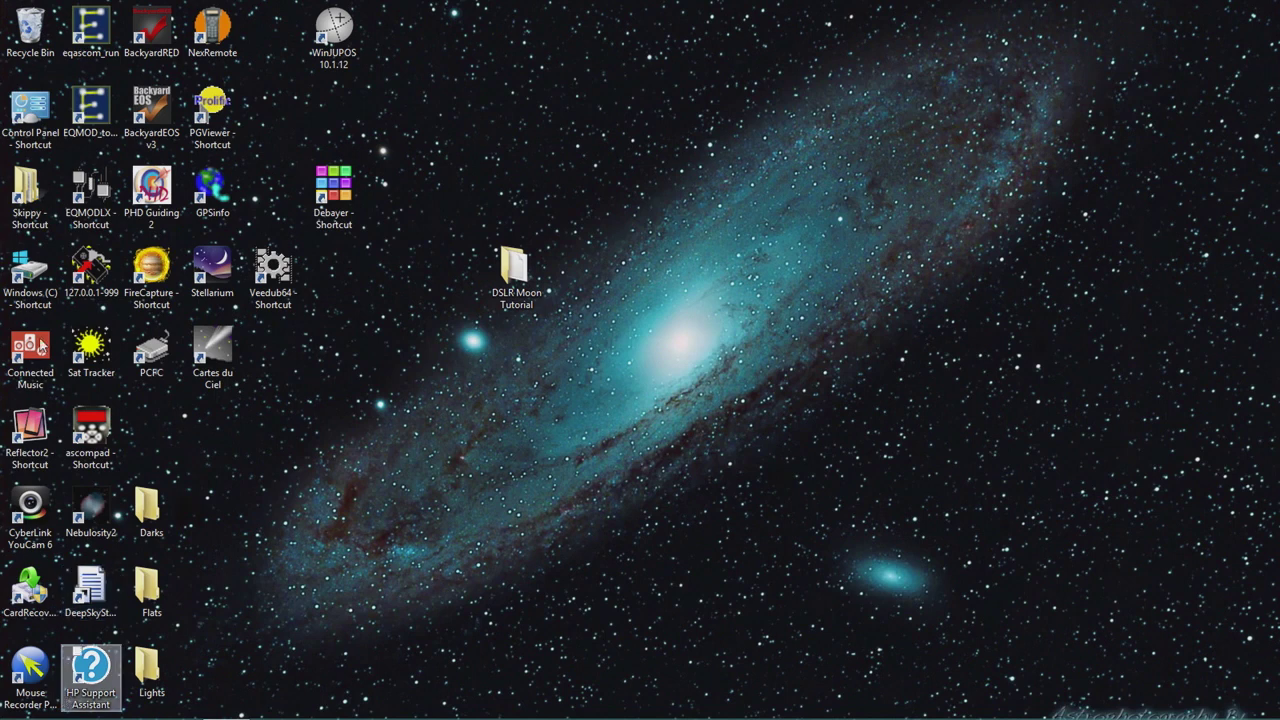
{"action": "left_click", "coordinate": [28, 200]}
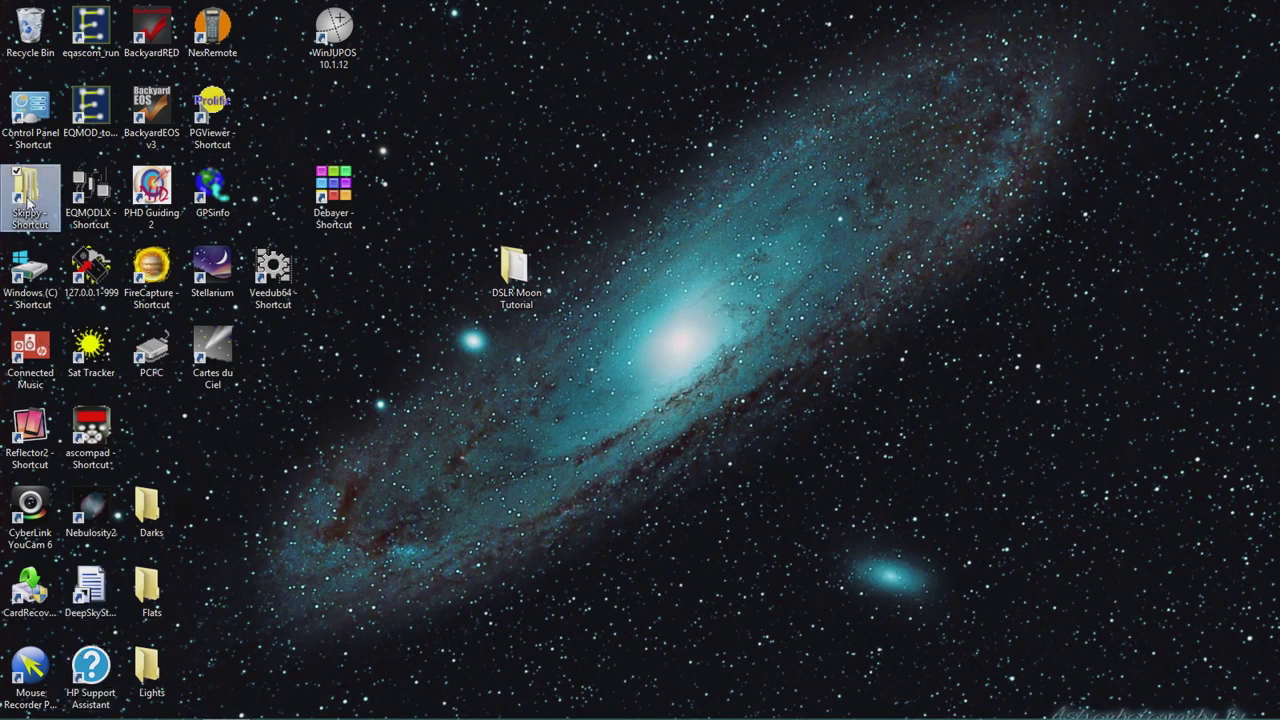
{"action": "double_click", "coordinate": [28, 200]}
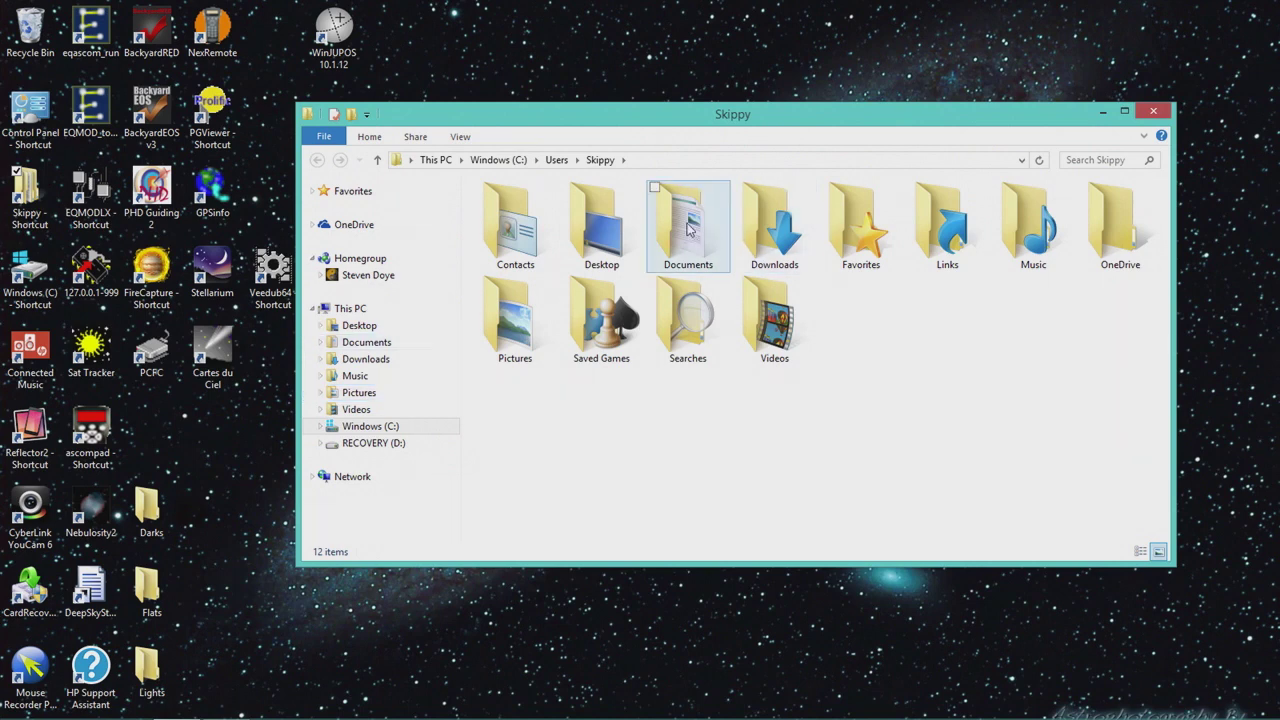
{"action": "left_click", "coordinate": [783, 233]}
{"action": "double_click", "coordinate": [783, 233]}
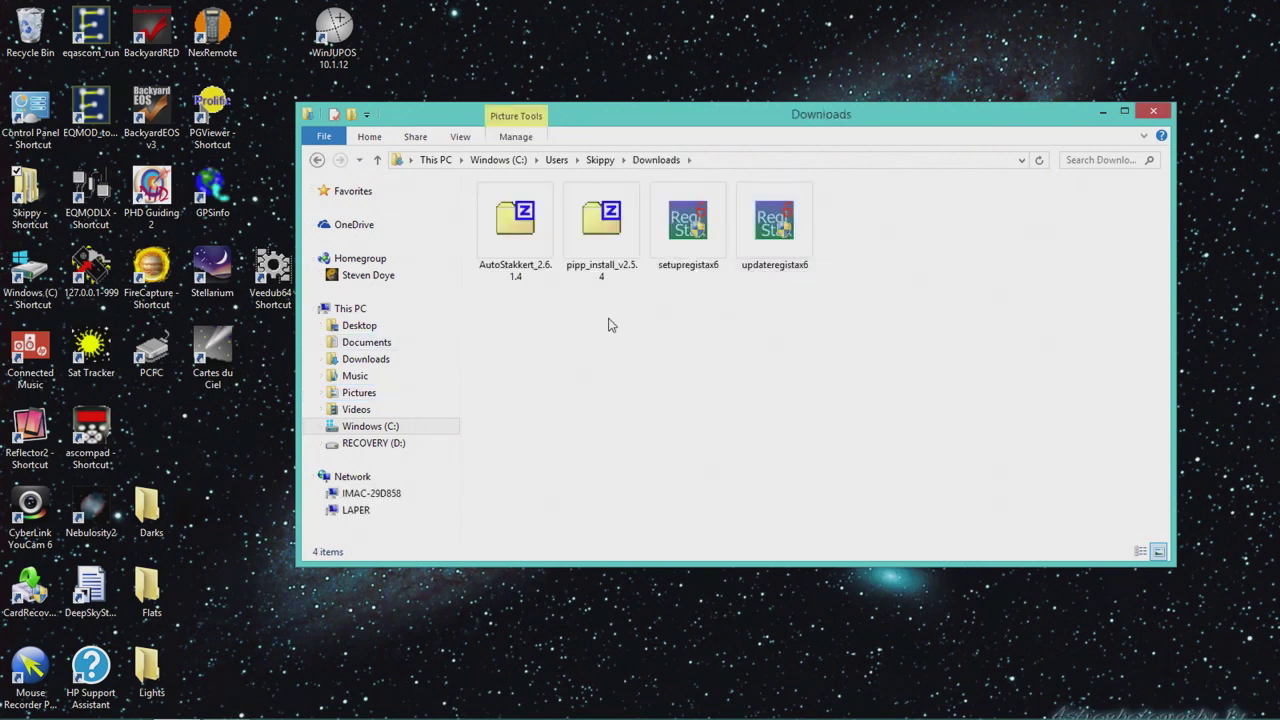
Extract pipp_install.exe from the pipp_install_v2.5.4 archive into the Downloads folder and close the archive window.
{"action": "left_click", "coordinate": [597, 228]}
{"action": "double_click", "coordinate": [597, 228]}
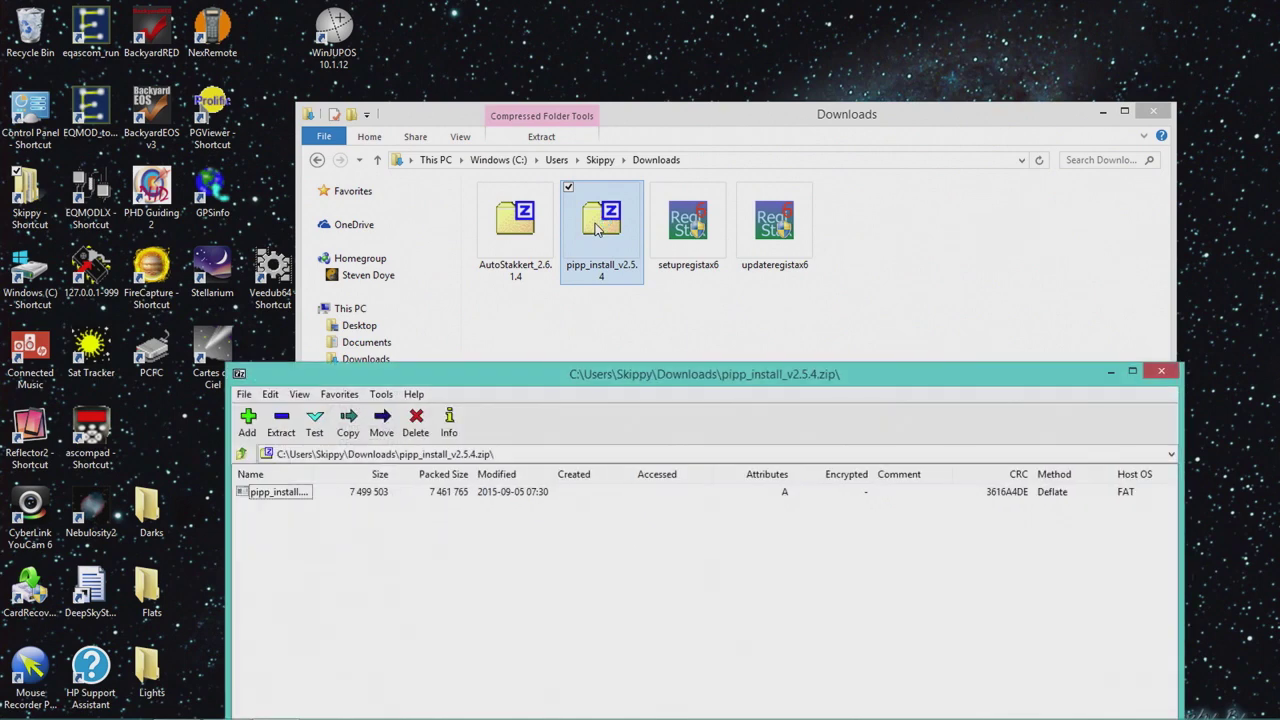
{"action": "left_click_drag", "start_coordinate": [647, 374], "coordinate": [636, 174]}
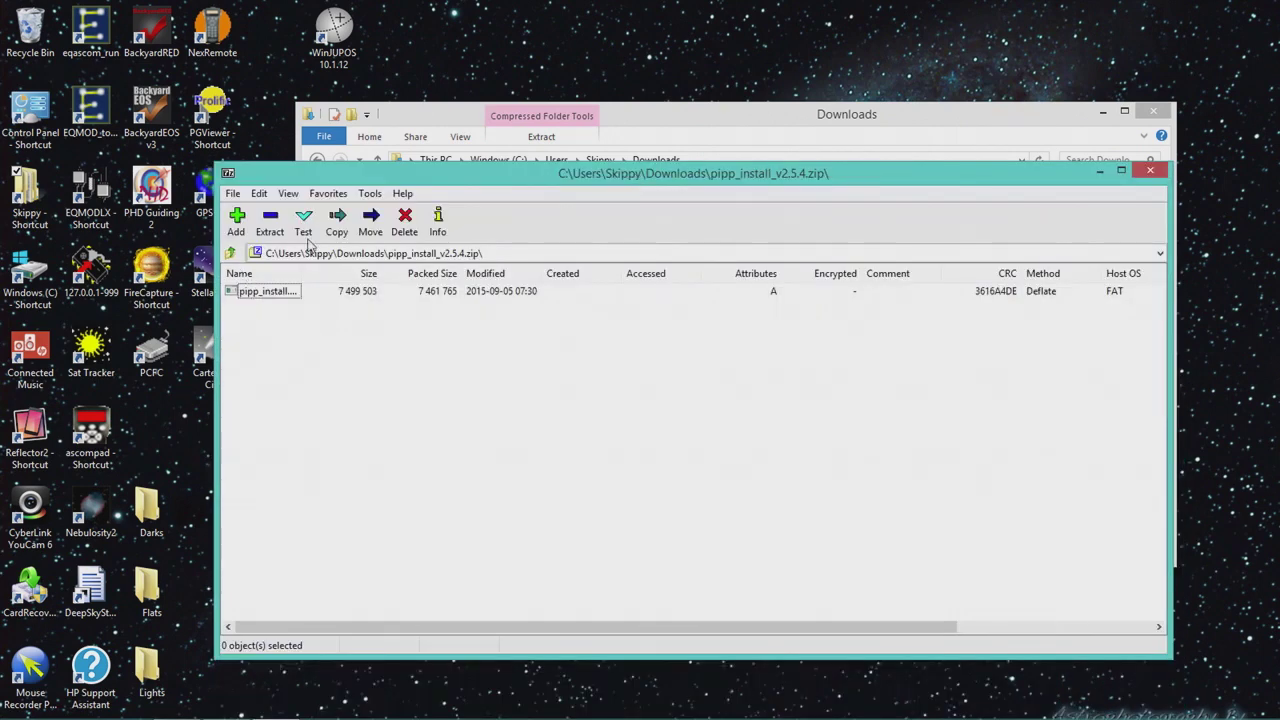
{"action": "left_click_drag", "start_coordinate": [463, 180], "coordinate": [464, 298]}
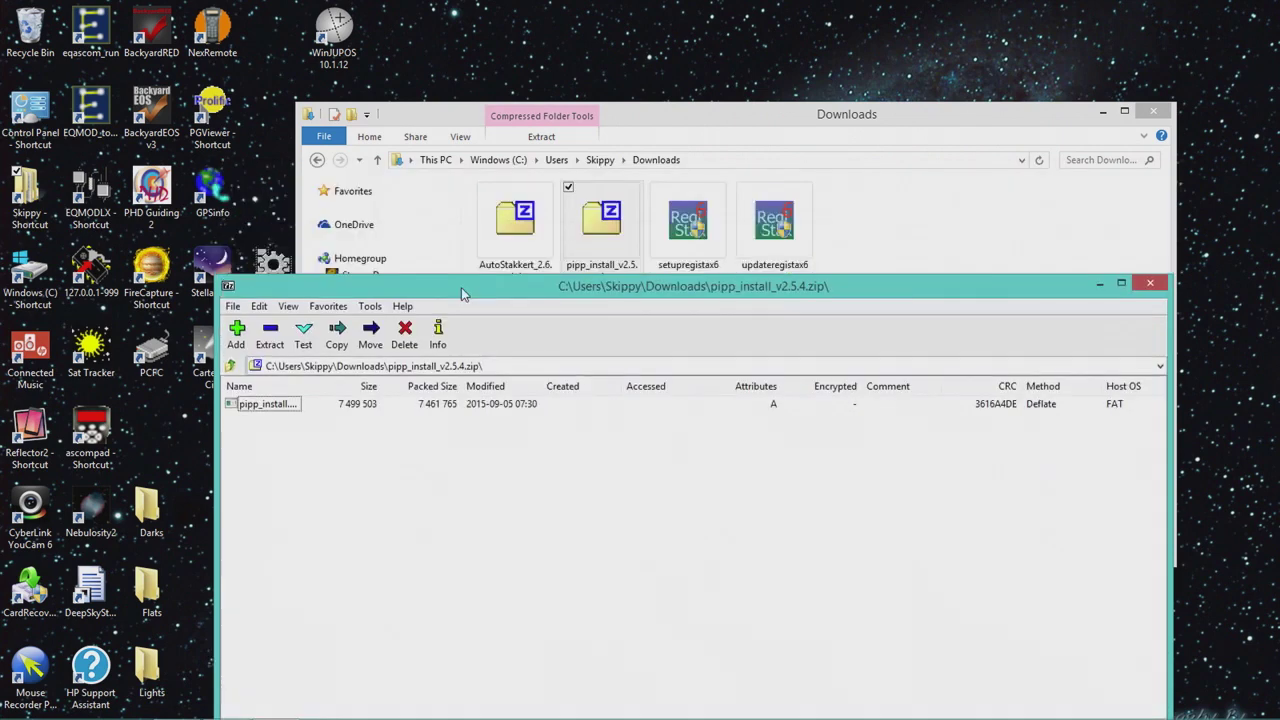
{"action": "left_click", "coordinate": [282, 346]}
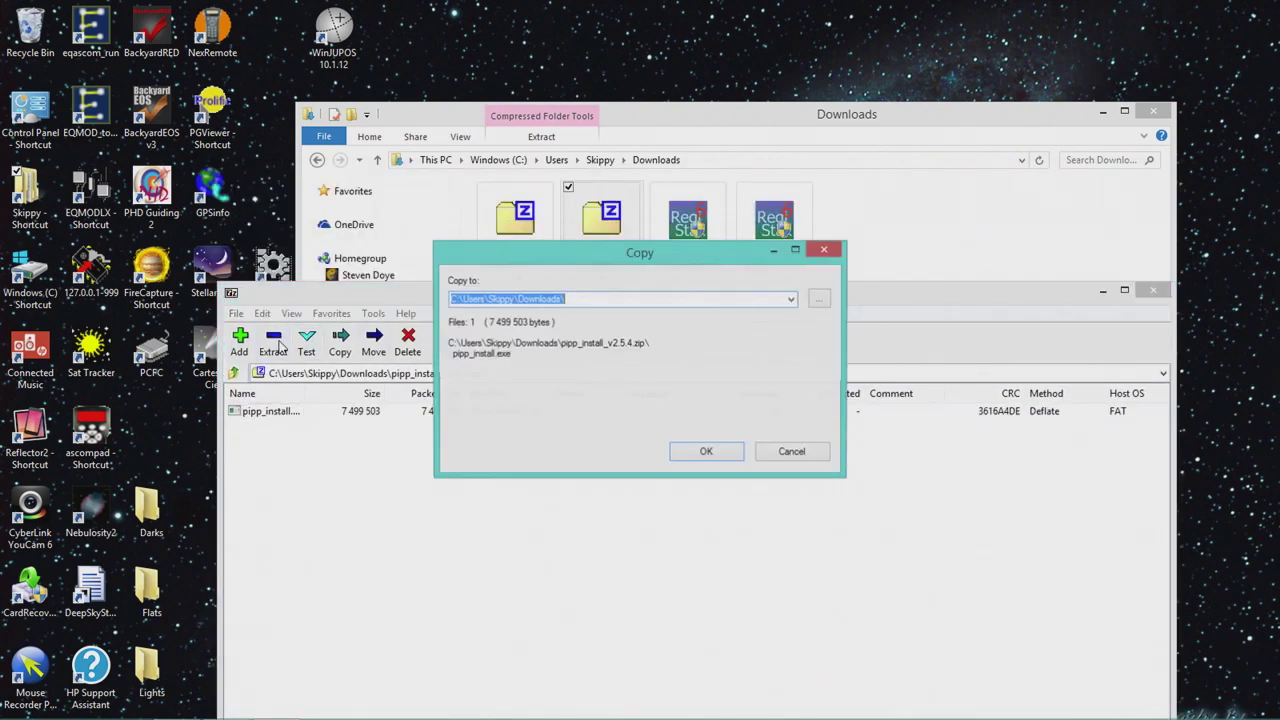
{"action": "left_click", "coordinate": [722, 453]}
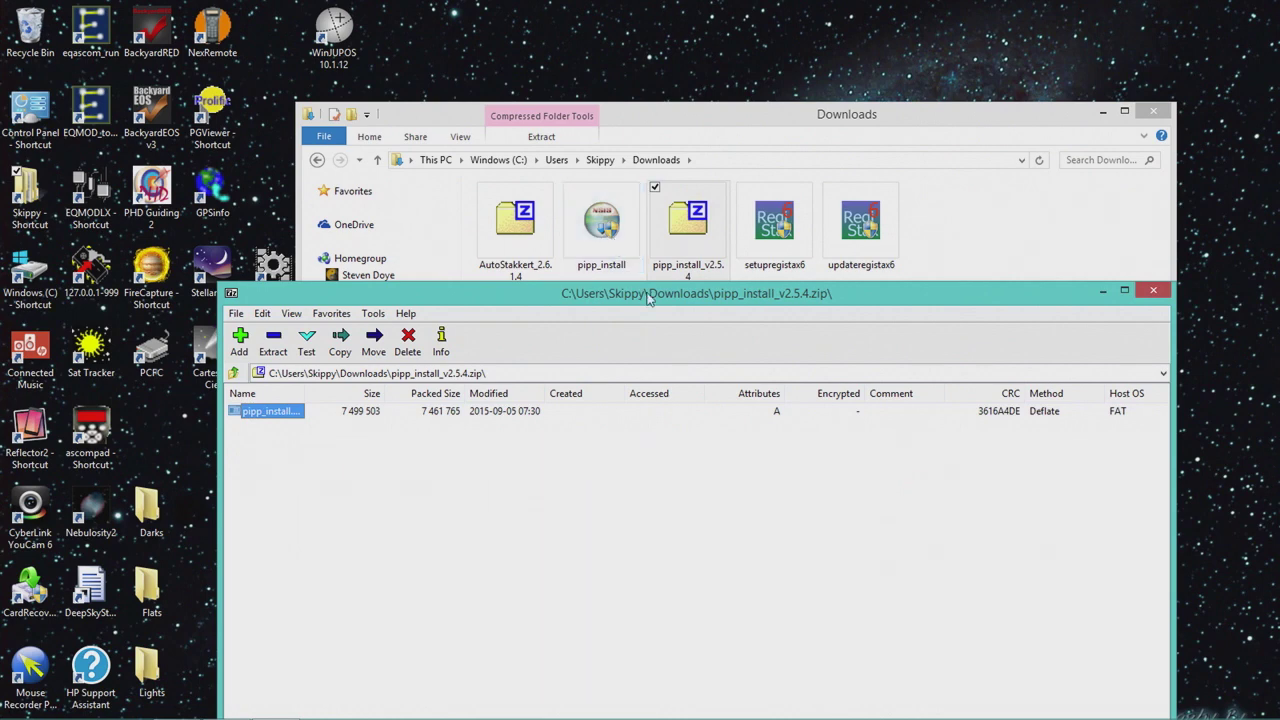
{"action": "left_click", "coordinate": [1152, 290]}
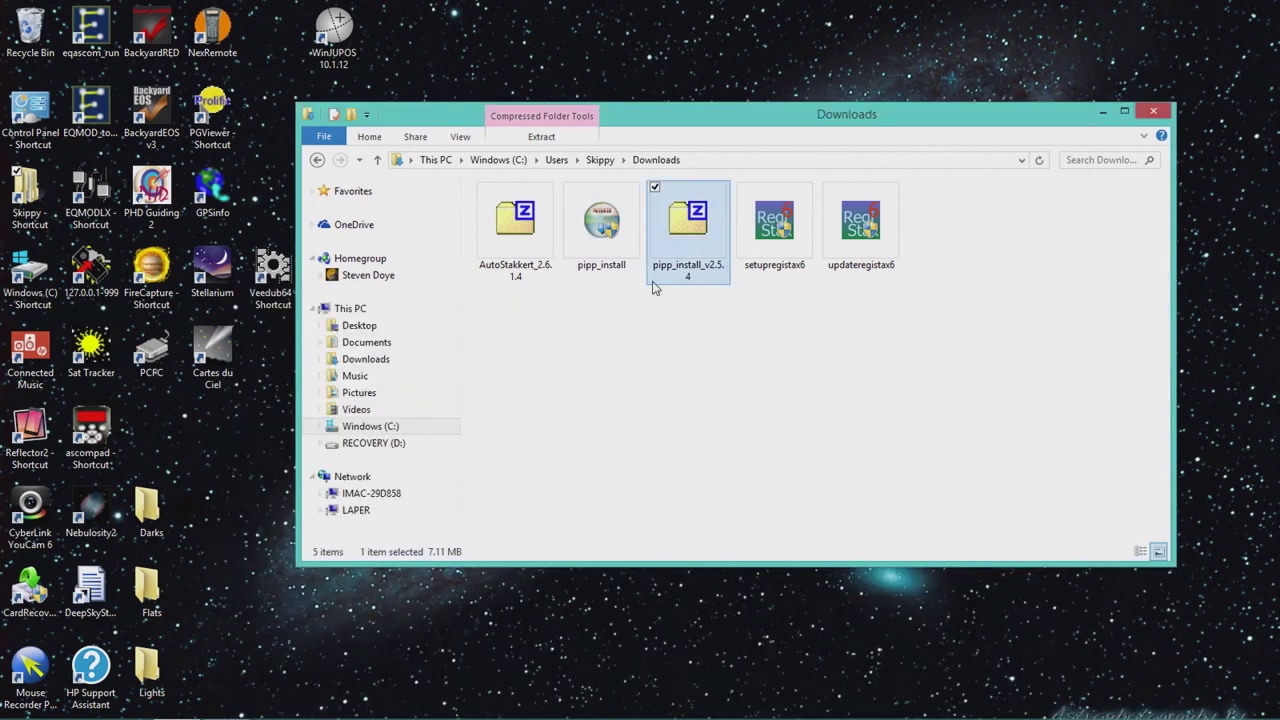
Install PIPP 2.5.4 from pipp_install with the default location, and move its desktop shortcut to the empty area below the Downloads window.
{"action": "left_click", "coordinate": [608, 225]}
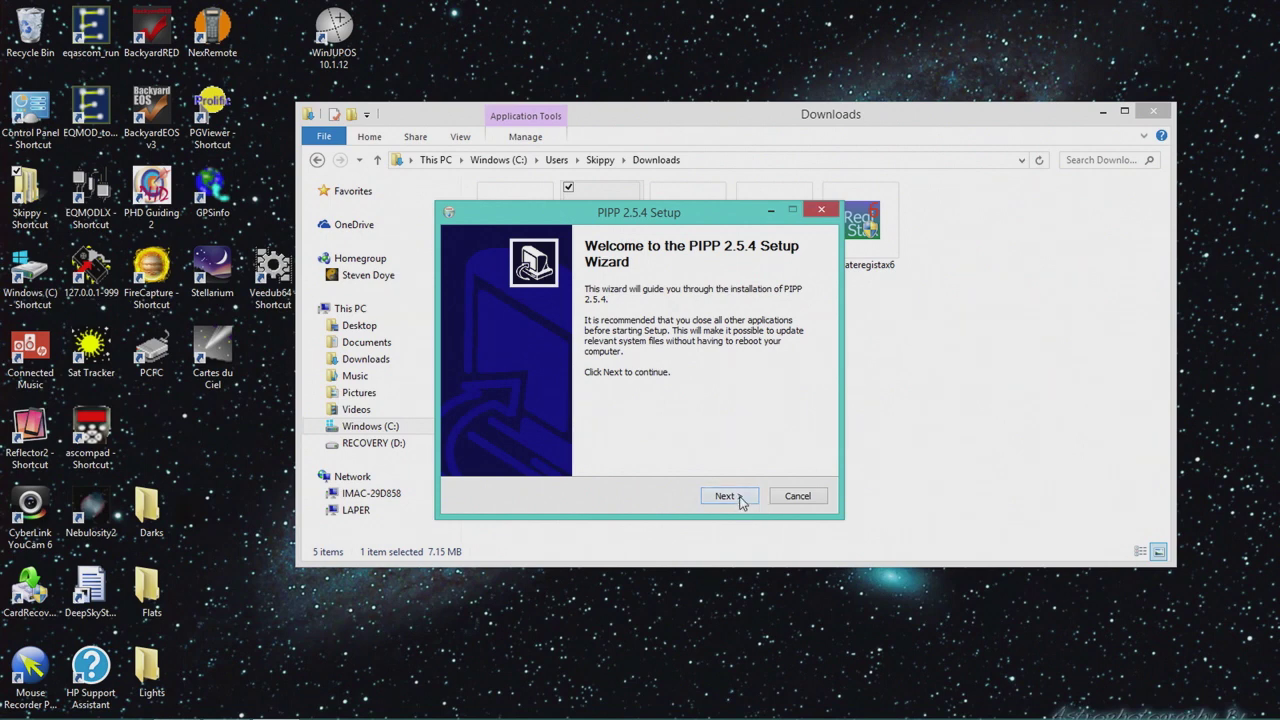
{"action": "left_click", "coordinate": [741, 500]}
{"action": "left_click", "coordinate": [729, 496]}
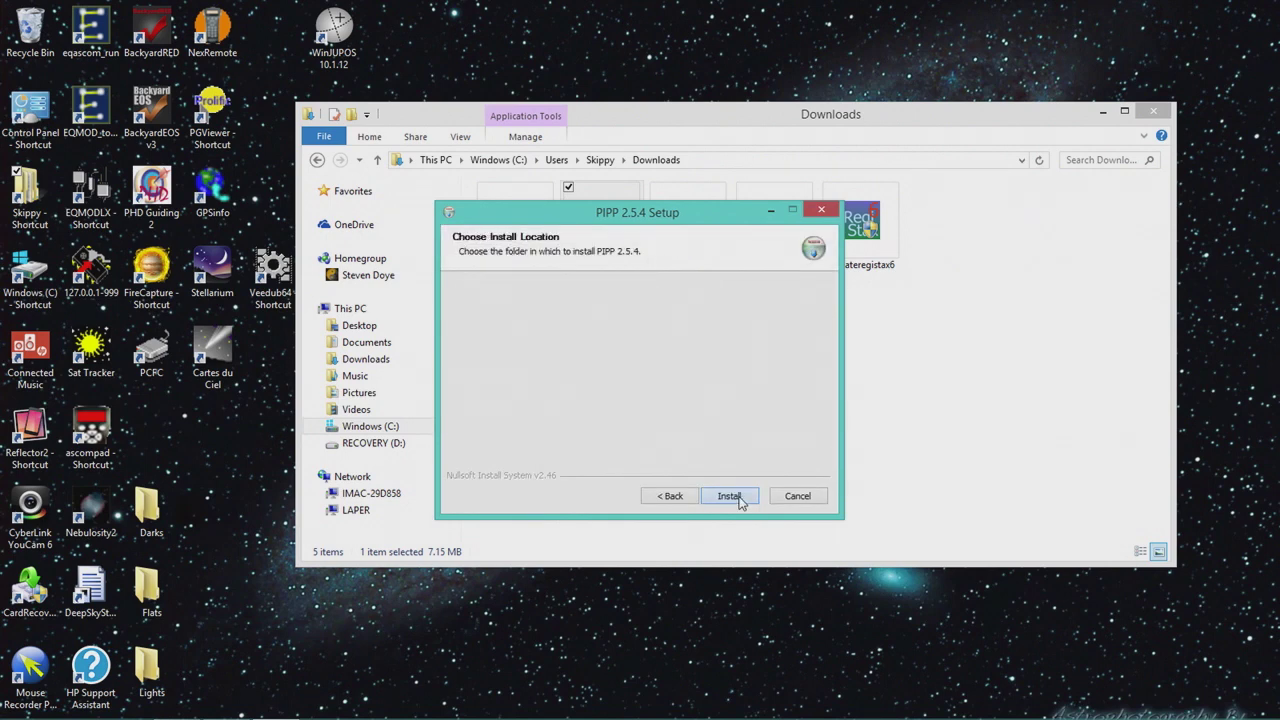
{"action": "left_click", "coordinate": [740, 500]}
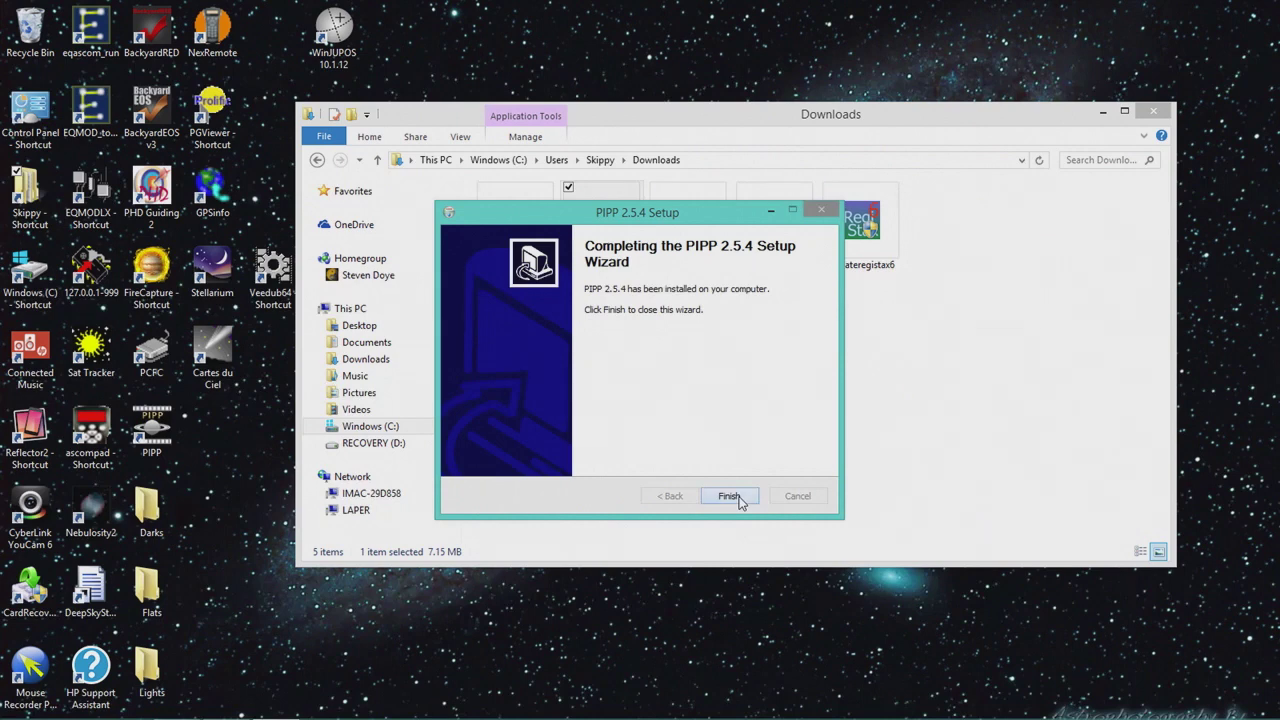
{"action": "left_click", "coordinate": [730, 496]}
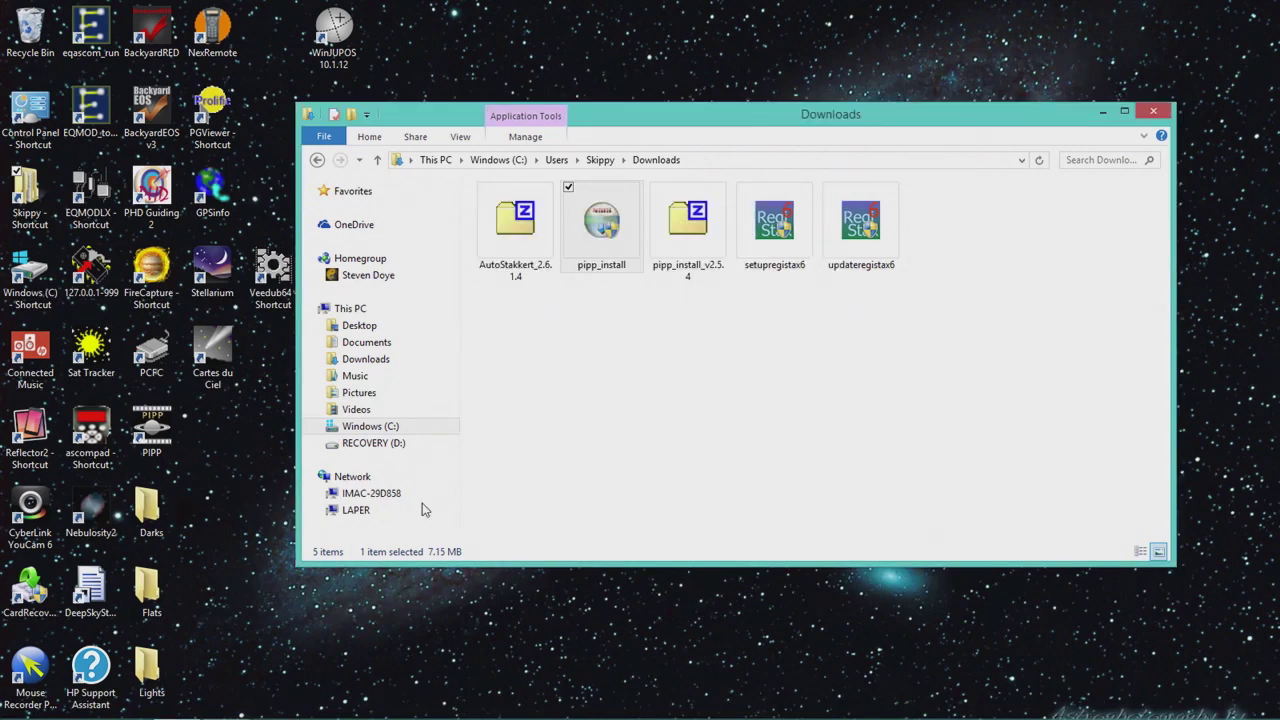
{"action": "left_click_drag", "start_coordinate": [158, 440], "coordinate": [588, 608]}
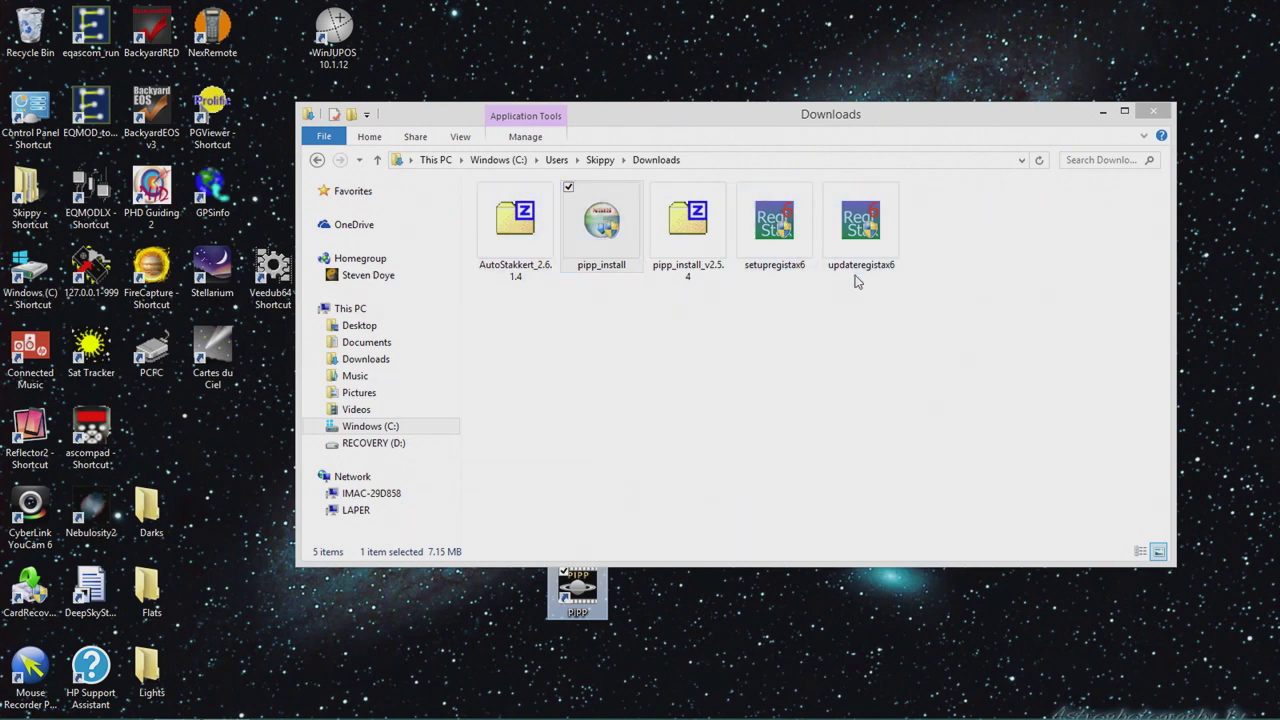
Install RegiStax 6 from setupregistax6, accepting the license and default directory, without launching the program at the end.
{"action": "left_click", "coordinate": [778, 234]}
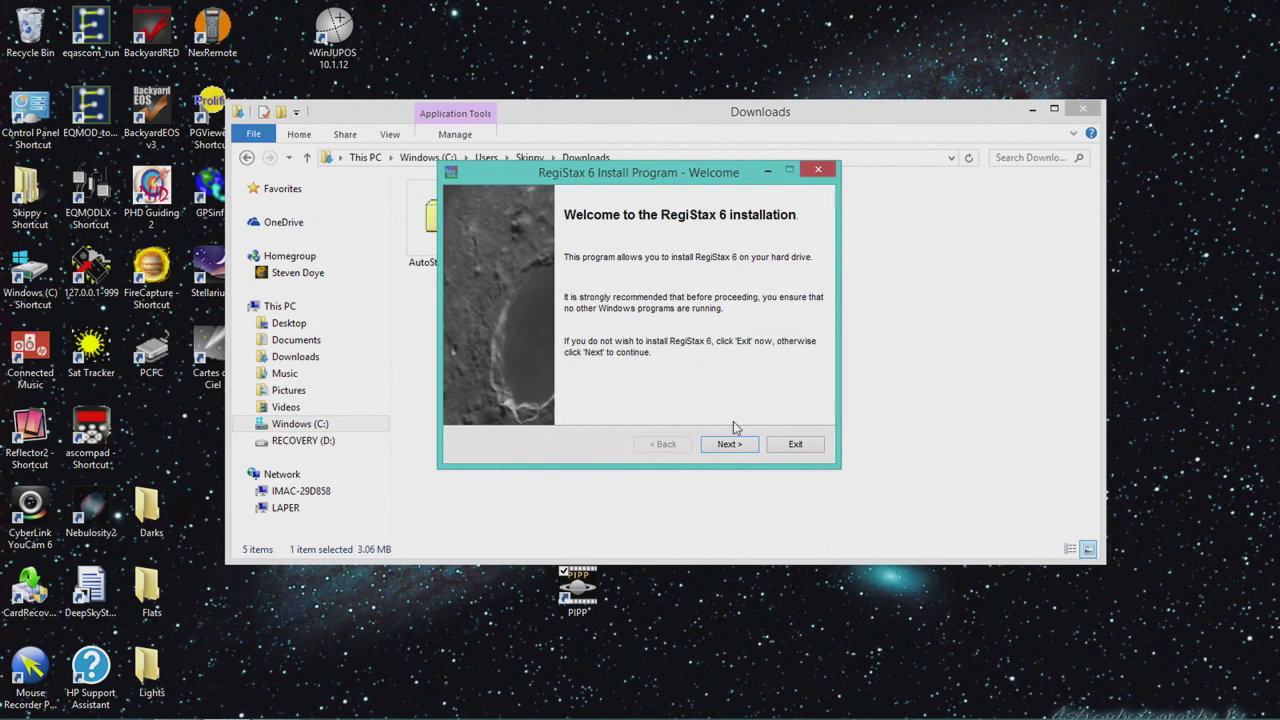
{"action": "left_click", "coordinate": [730, 445]}
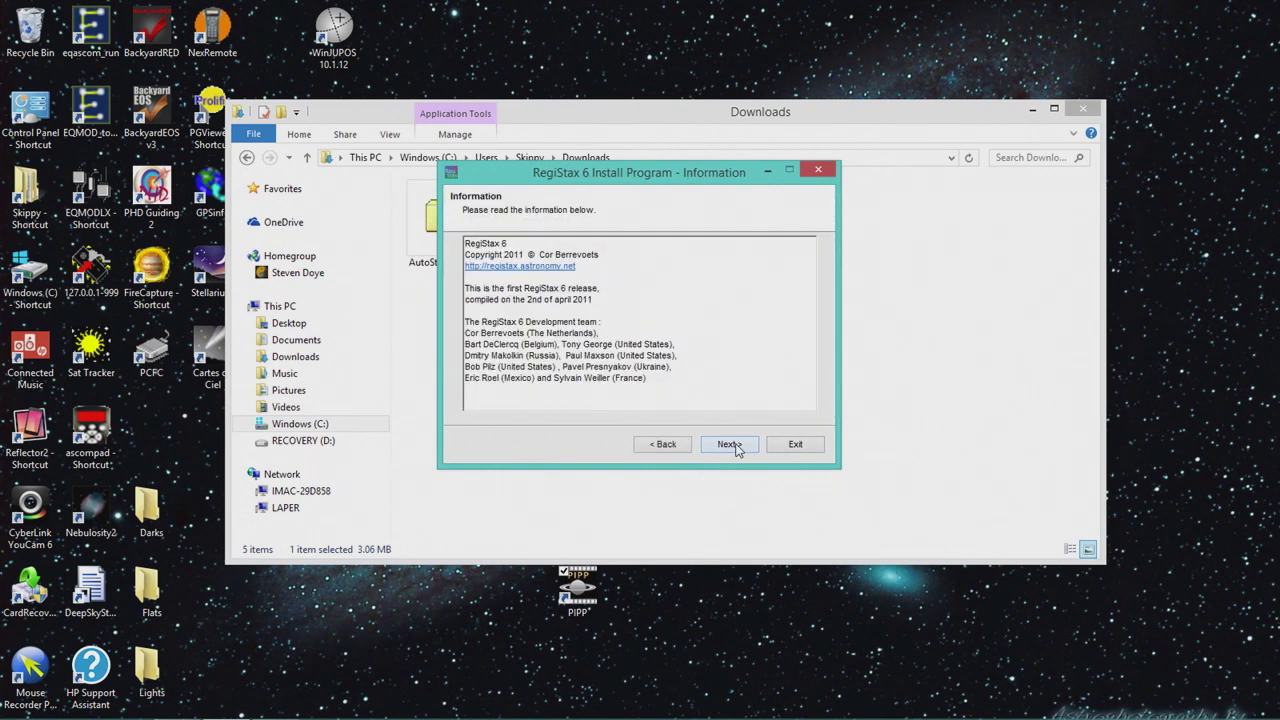
{"action": "left_click", "coordinate": [730, 445]}
{"action": "left_click", "coordinate": [488, 397]}
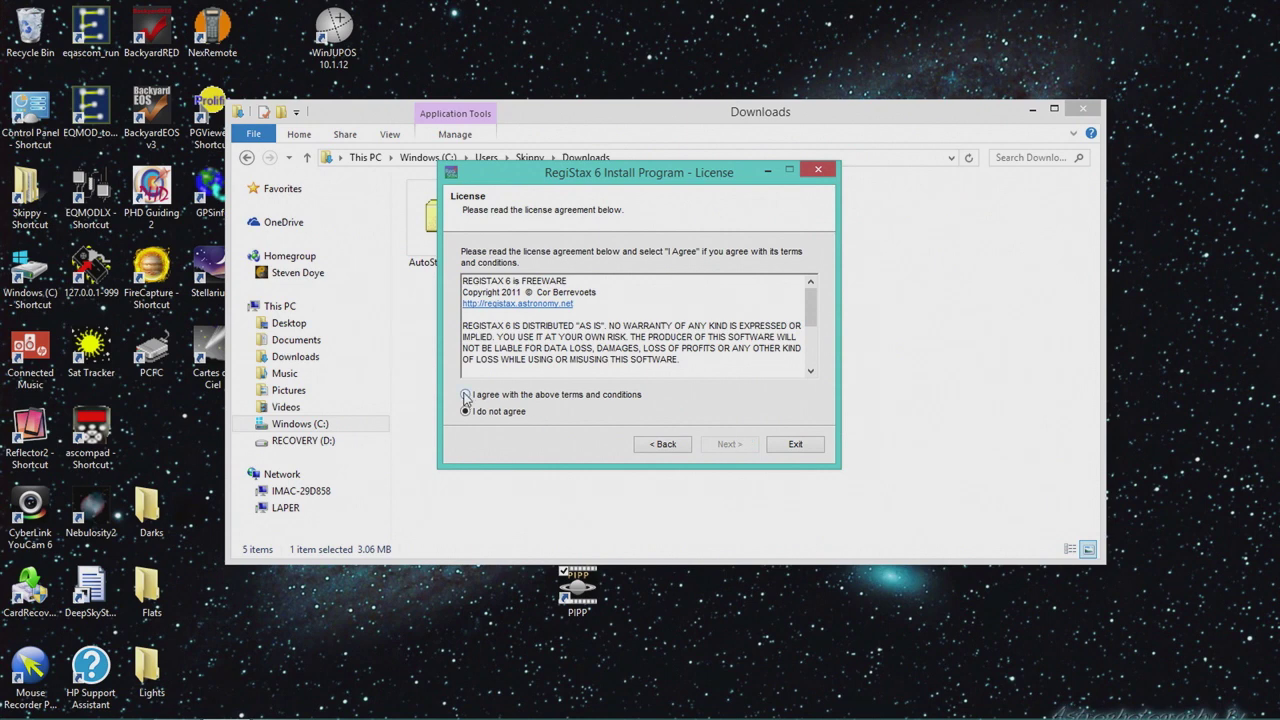
{"action": "left_click", "coordinate": [718, 446]}
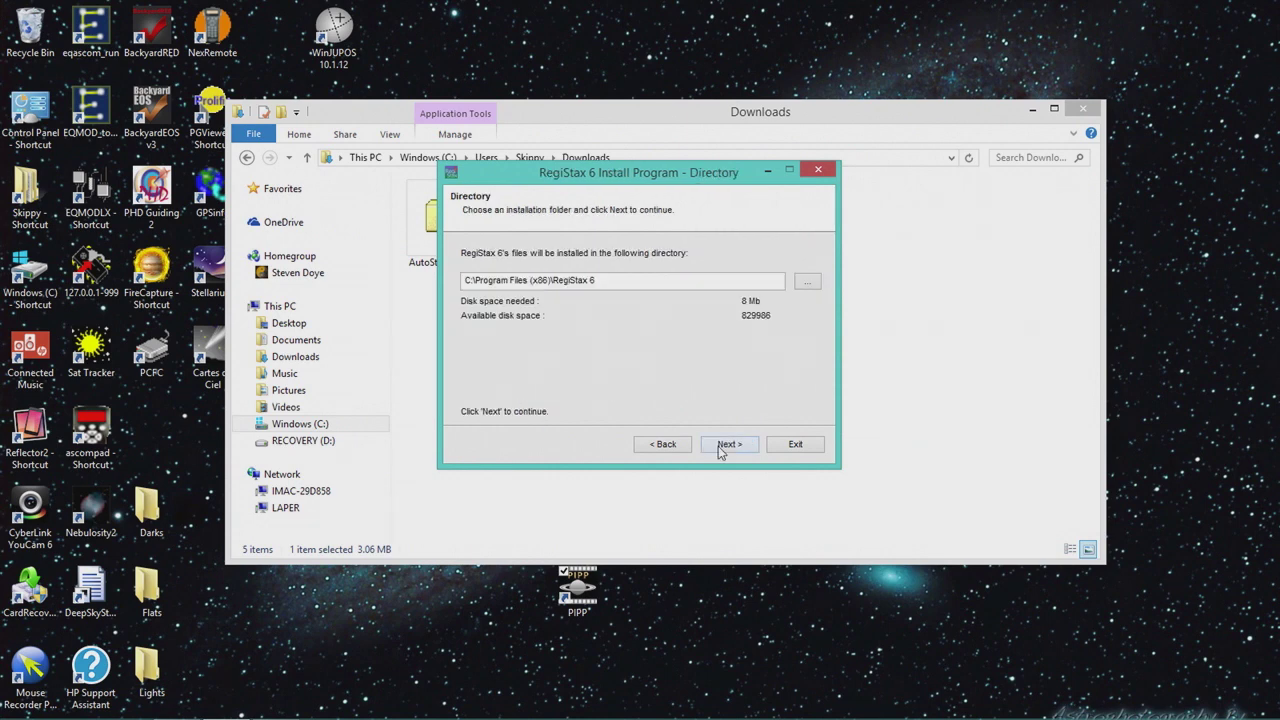
{"action": "left_click", "coordinate": [737, 446]}
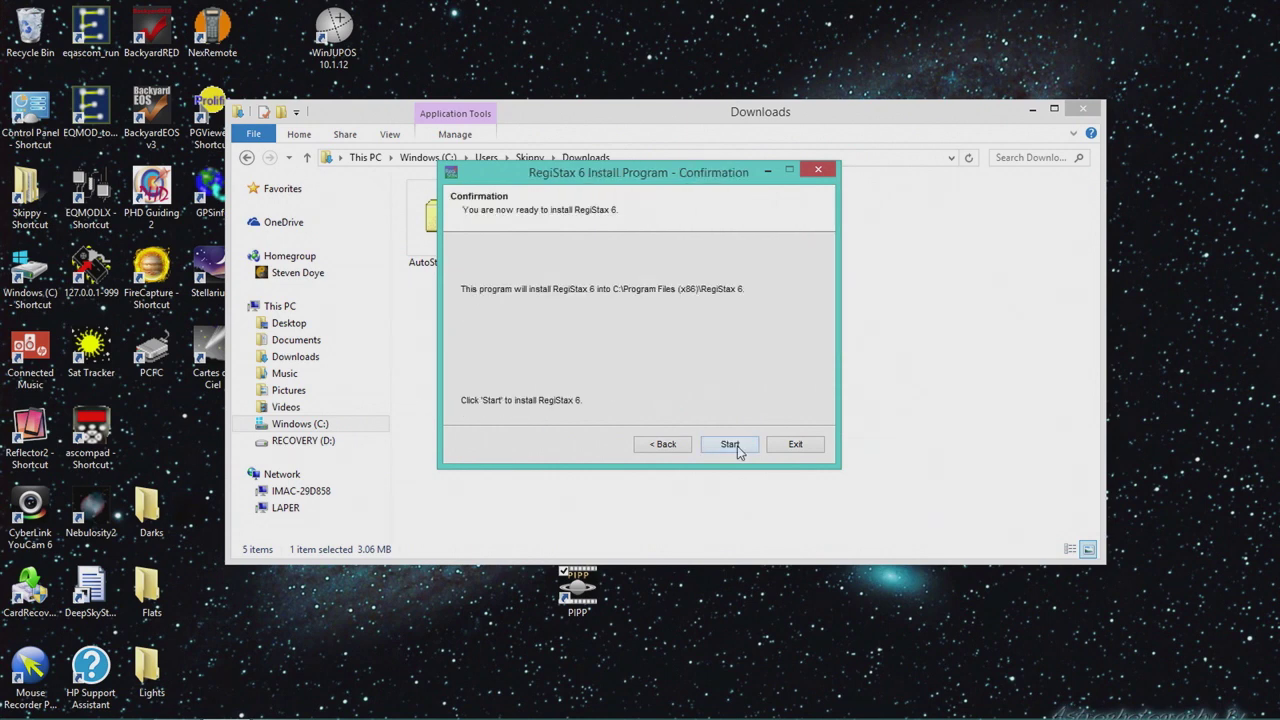
{"action": "left_click", "coordinate": [737, 446]}
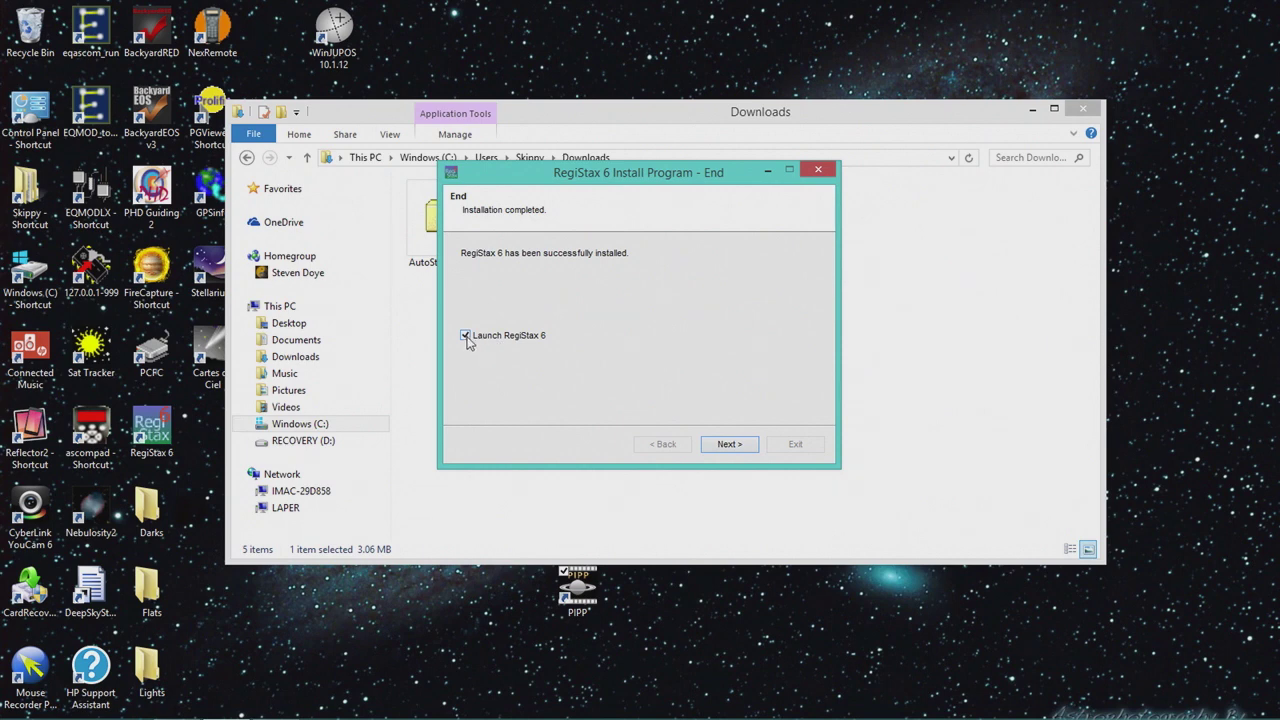
{"action": "left_click", "coordinate": [466, 337]}
{"action": "left_click", "coordinate": [740, 447]}
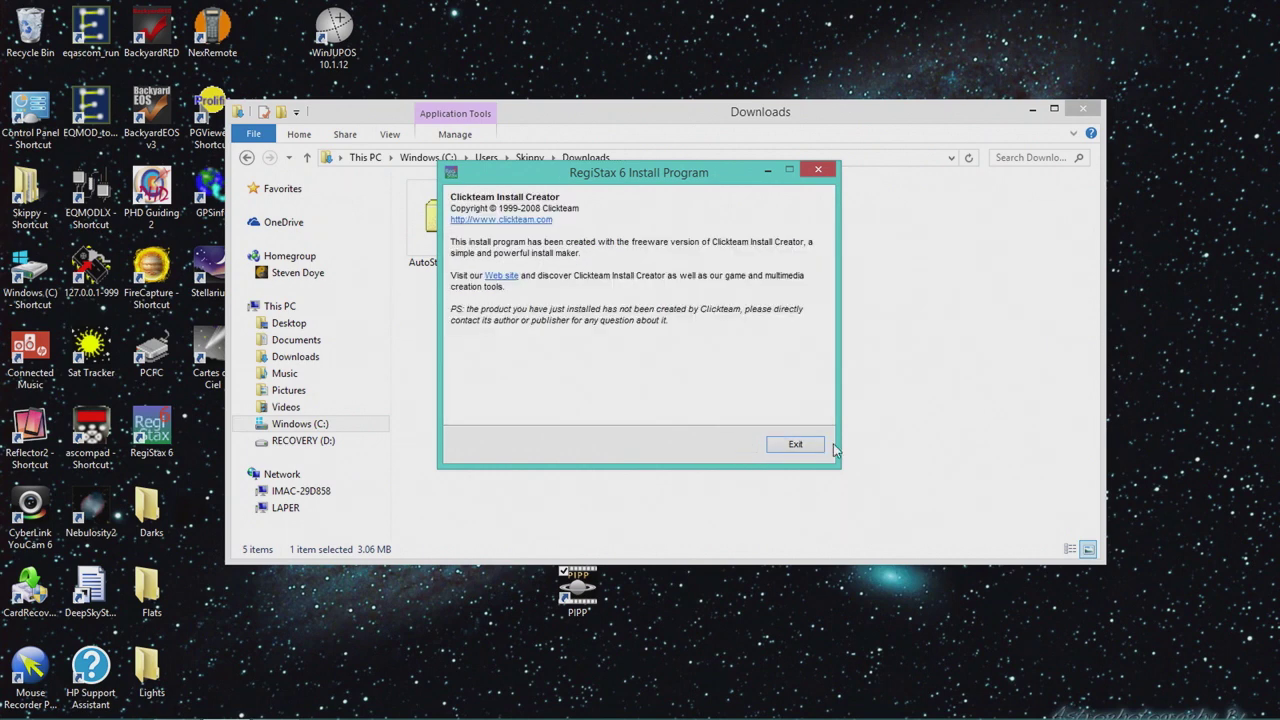
{"action": "left_click", "coordinate": [814, 446]}
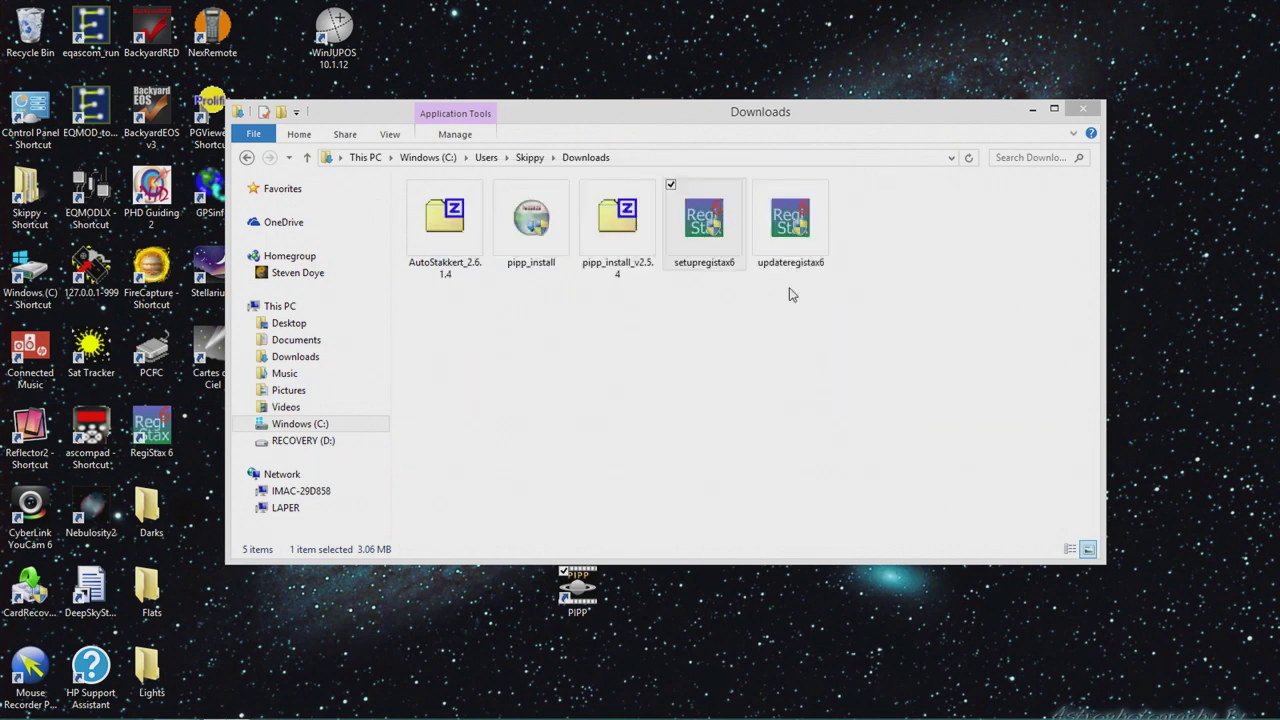
Install the RegiStax 6.1.0.8 update from updateregistax6, accepting the license and the default RegiStax 6 directory.
{"action": "left_click", "coordinate": [789, 232]}
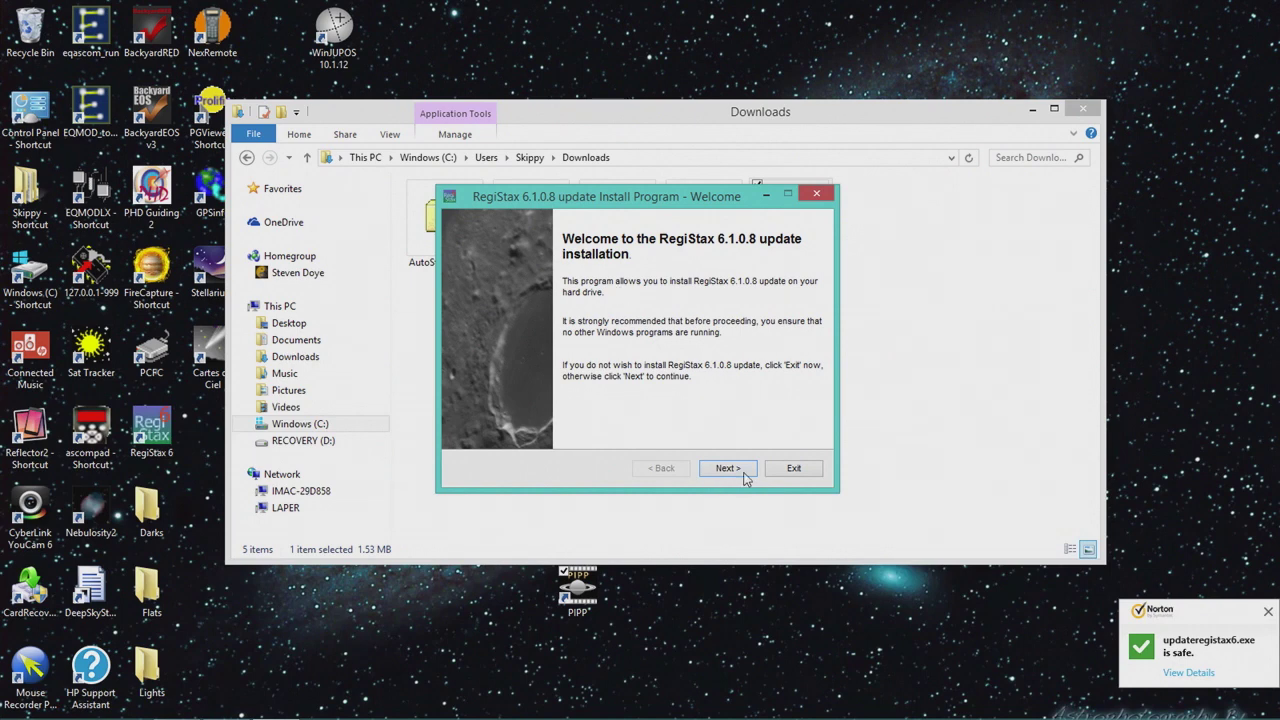
{"action": "left_click", "coordinate": [740, 471]}
{"action": "left_click", "coordinate": [740, 471]}
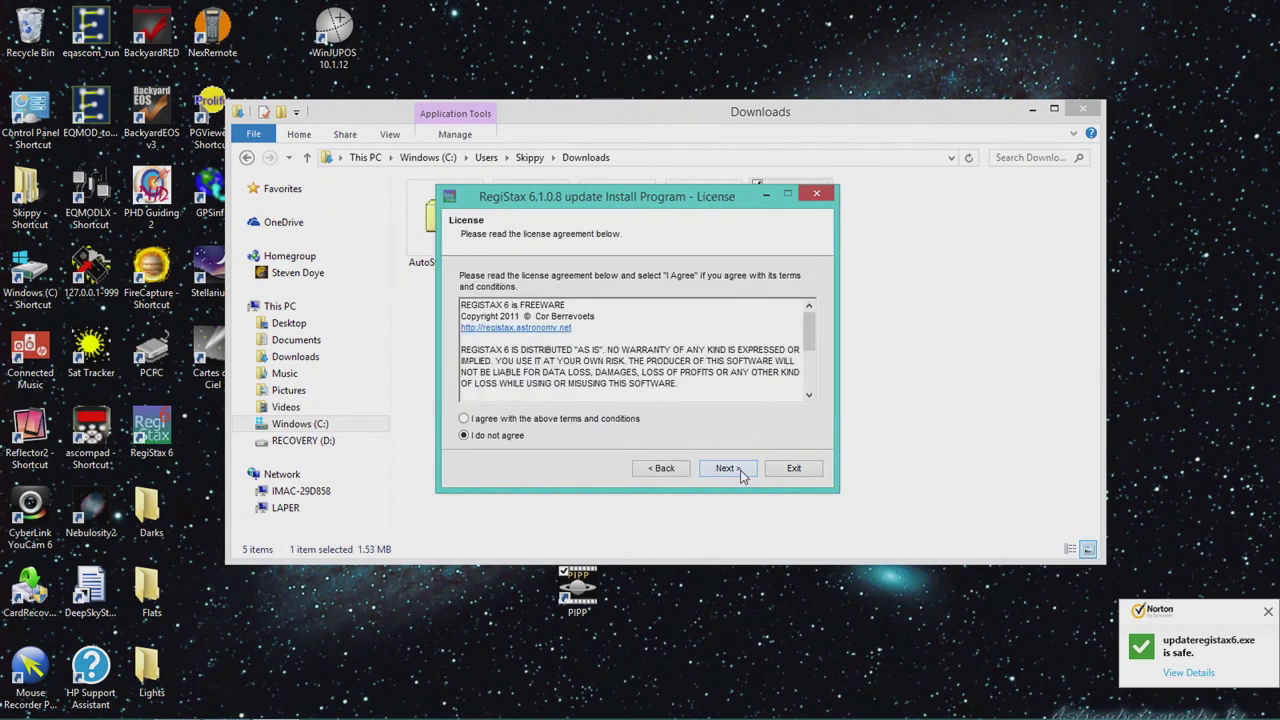
{"action": "left_click", "coordinate": [540, 420]}
{"action": "left_click", "coordinate": [729, 470]}
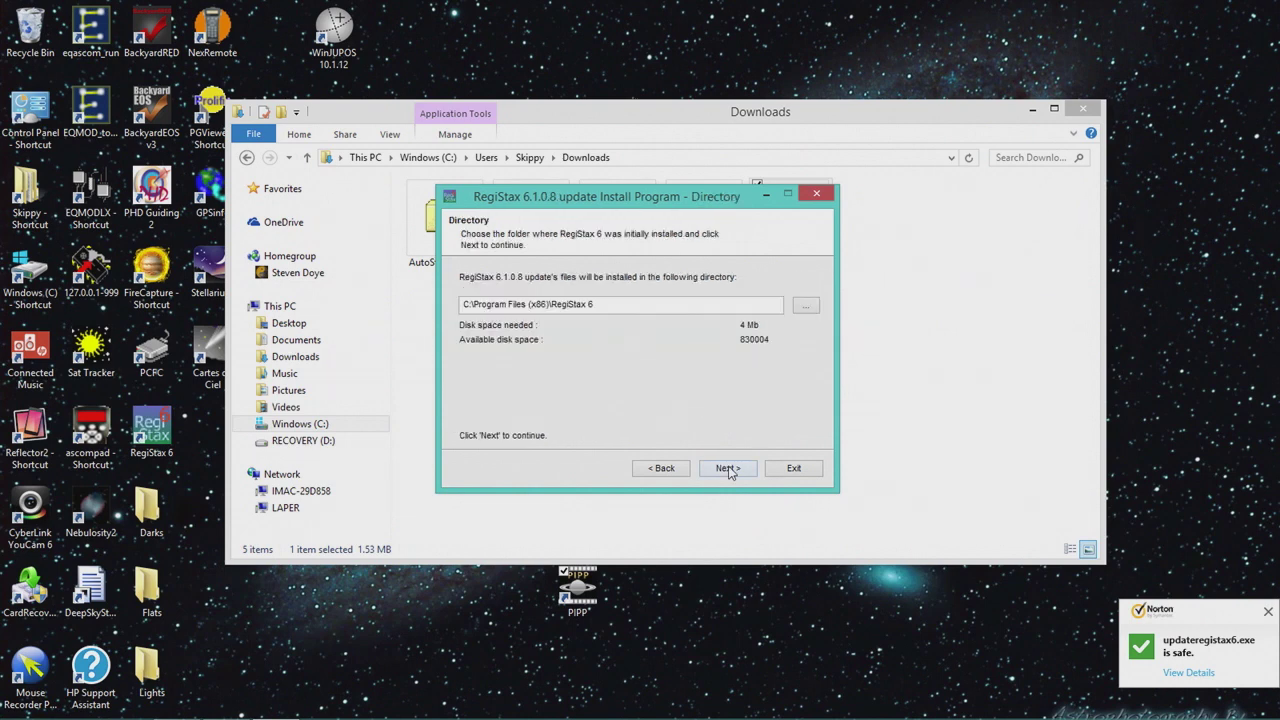
{"action": "left_click", "coordinate": [729, 470]}
{"action": "left_click", "coordinate": [729, 470]}
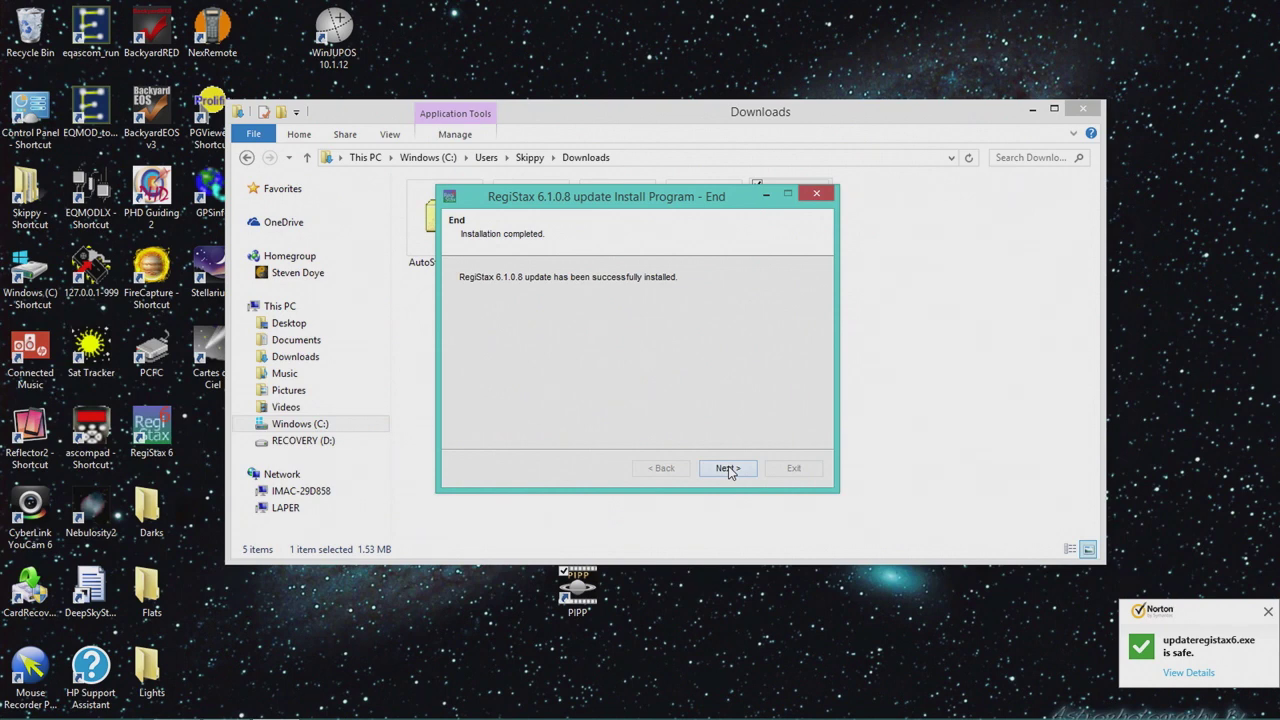
{"action": "left_click", "coordinate": [727, 468]}
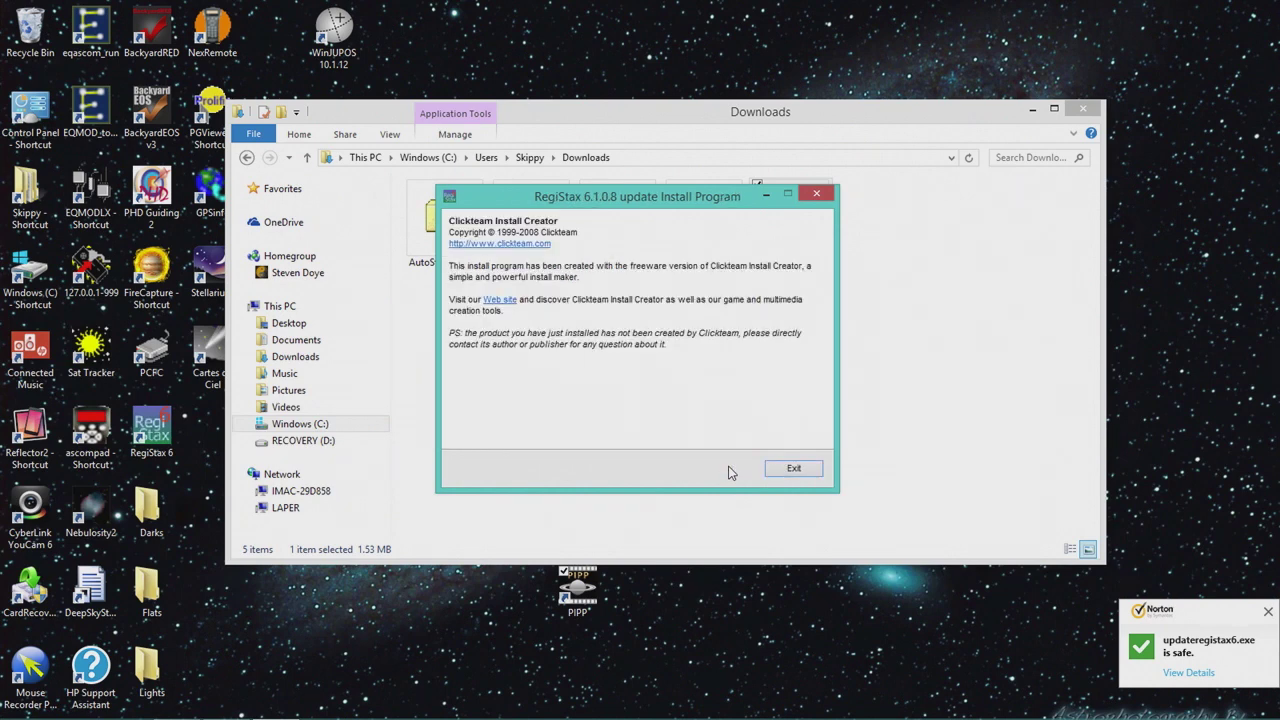
{"action": "left_click", "coordinate": [795, 469]}
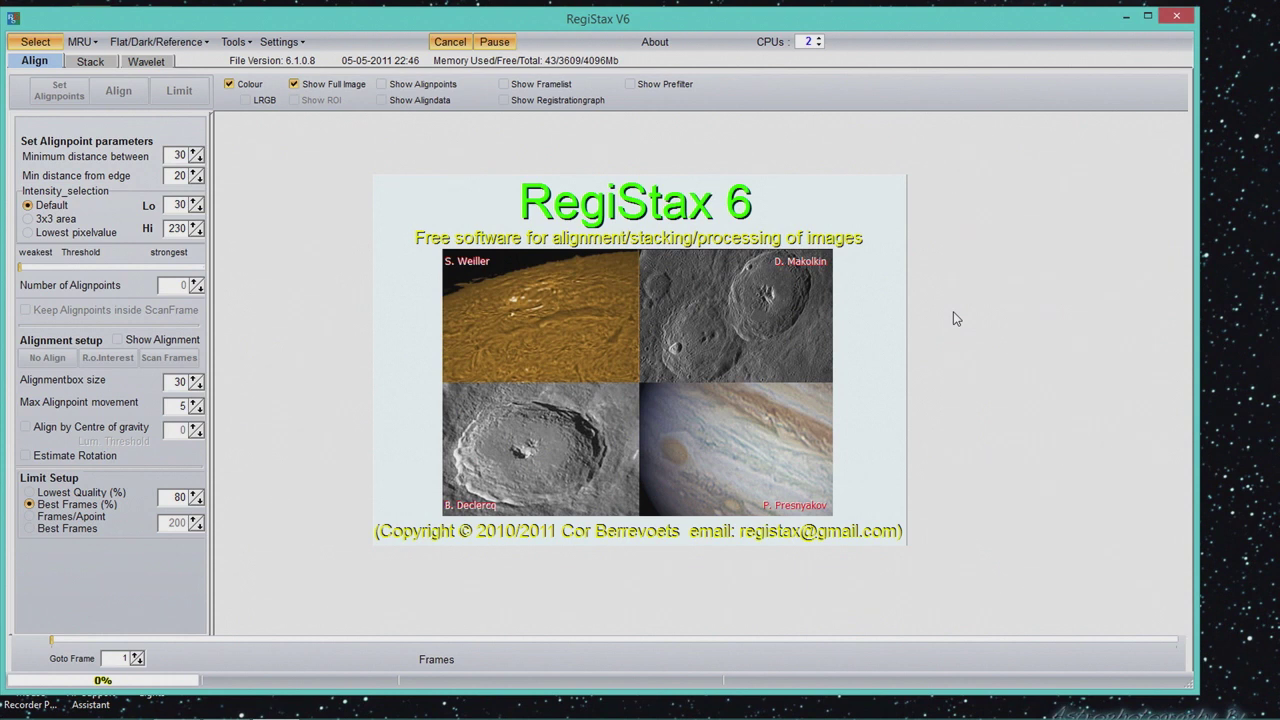
Close RegiStax and move its desktop shortcut next to the PIPP shortcut.
{"action": "left_click", "coordinate": [1180, 20]}
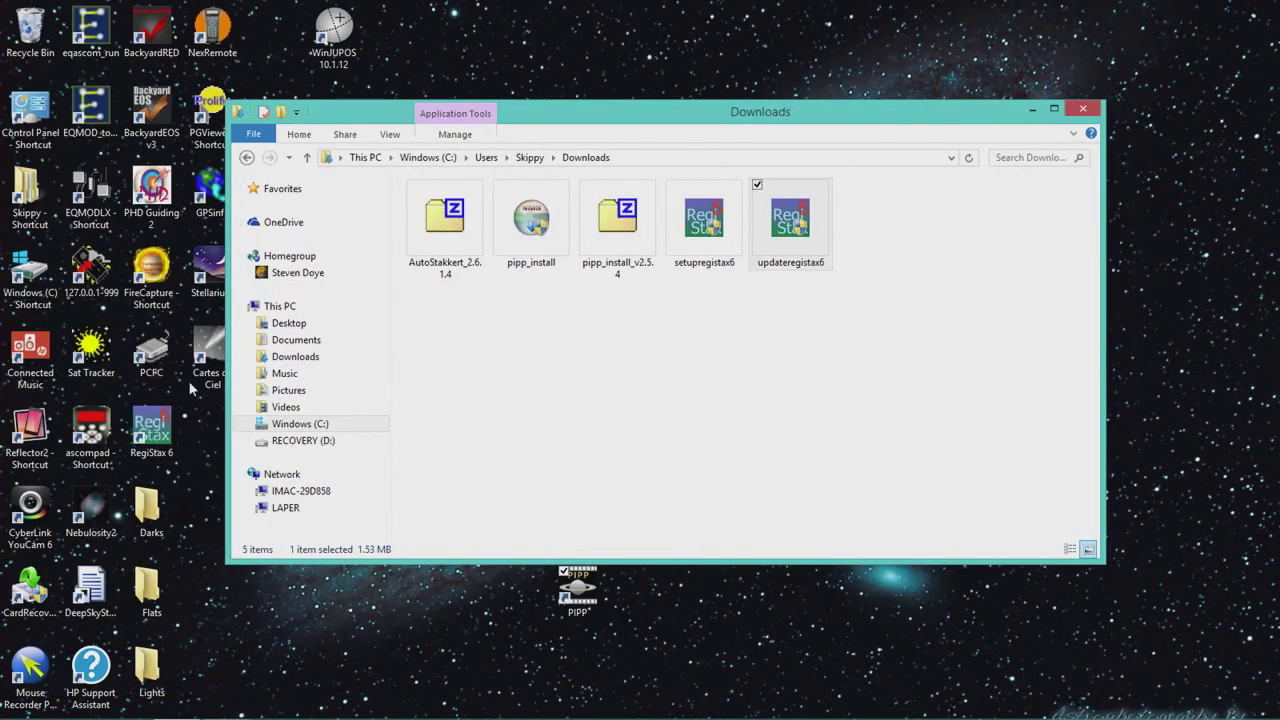
{"action": "left_click_drag", "start_coordinate": [158, 437], "coordinate": [323, 548]}
{"action": "left_click_drag", "start_coordinate": [680, 609], "coordinate": [742, 600]}
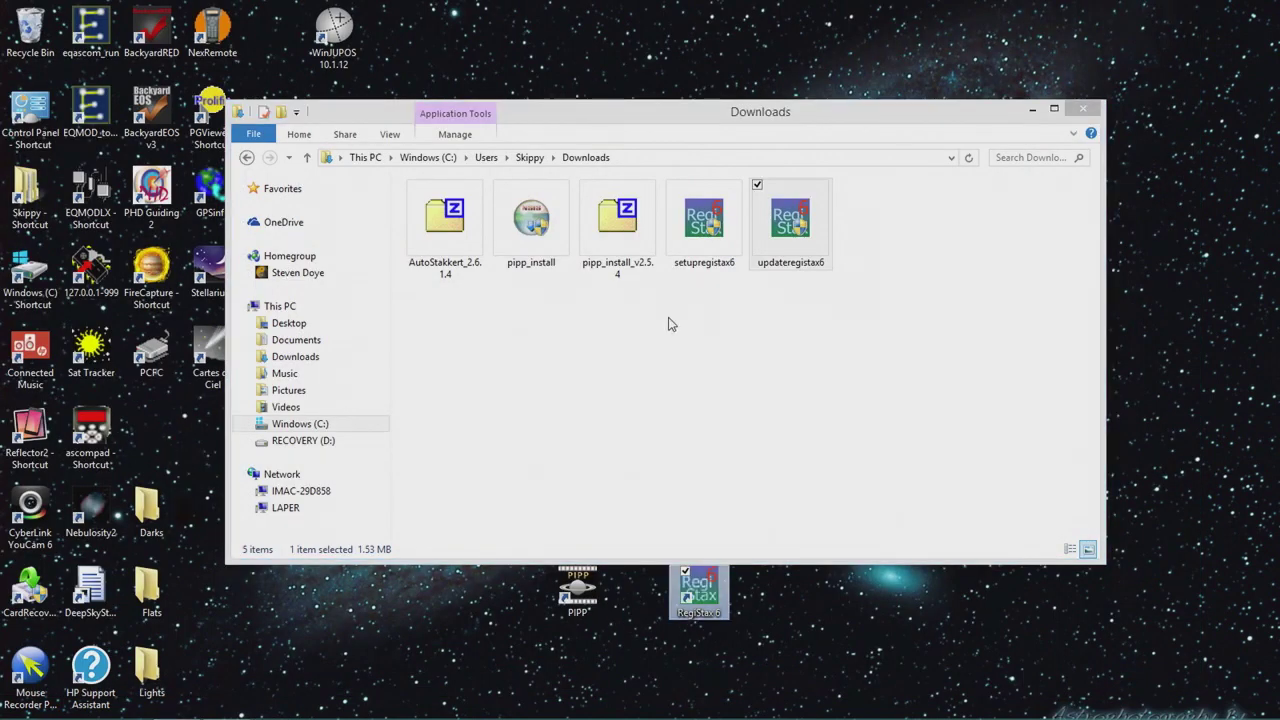
Extract all four files from the AutoStakkert_2.6.1.4 archive into the Downloads folder.
{"action": "double_click", "coordinate": [447, 236]}
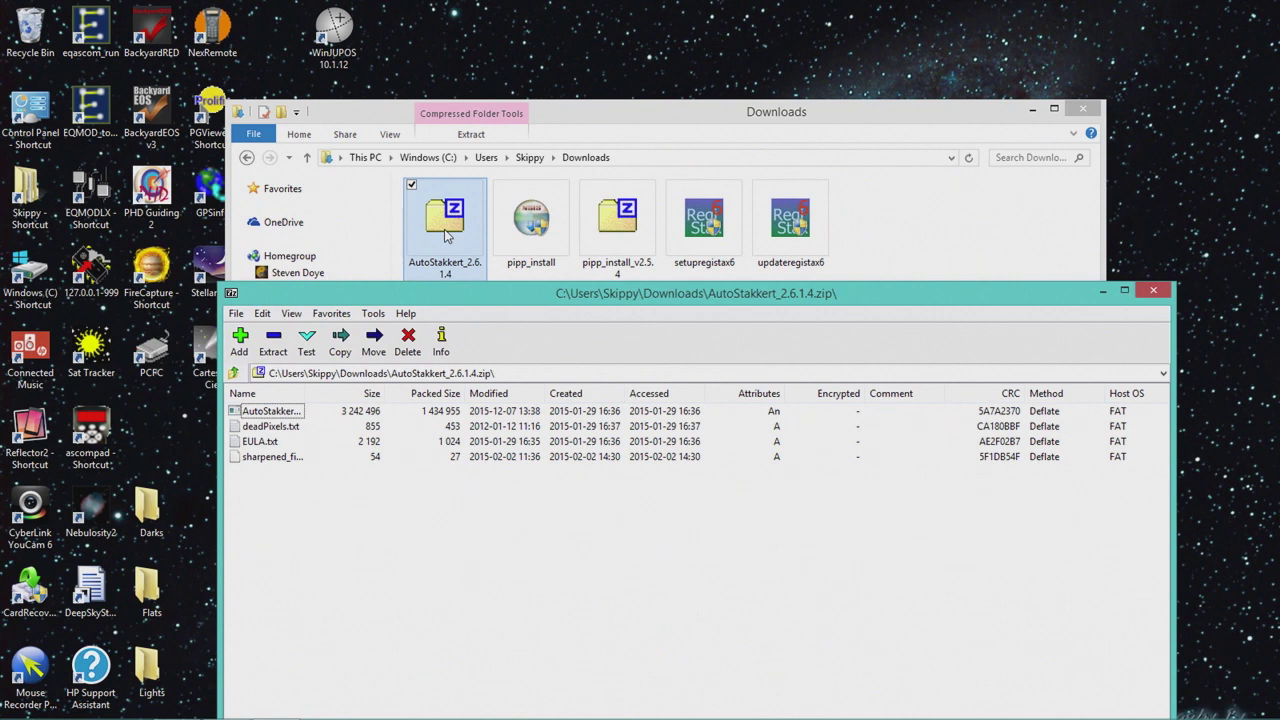
{"action": "left_click_drag", "start_coordinate": [282, 510], "coordinate": [271, 410]}
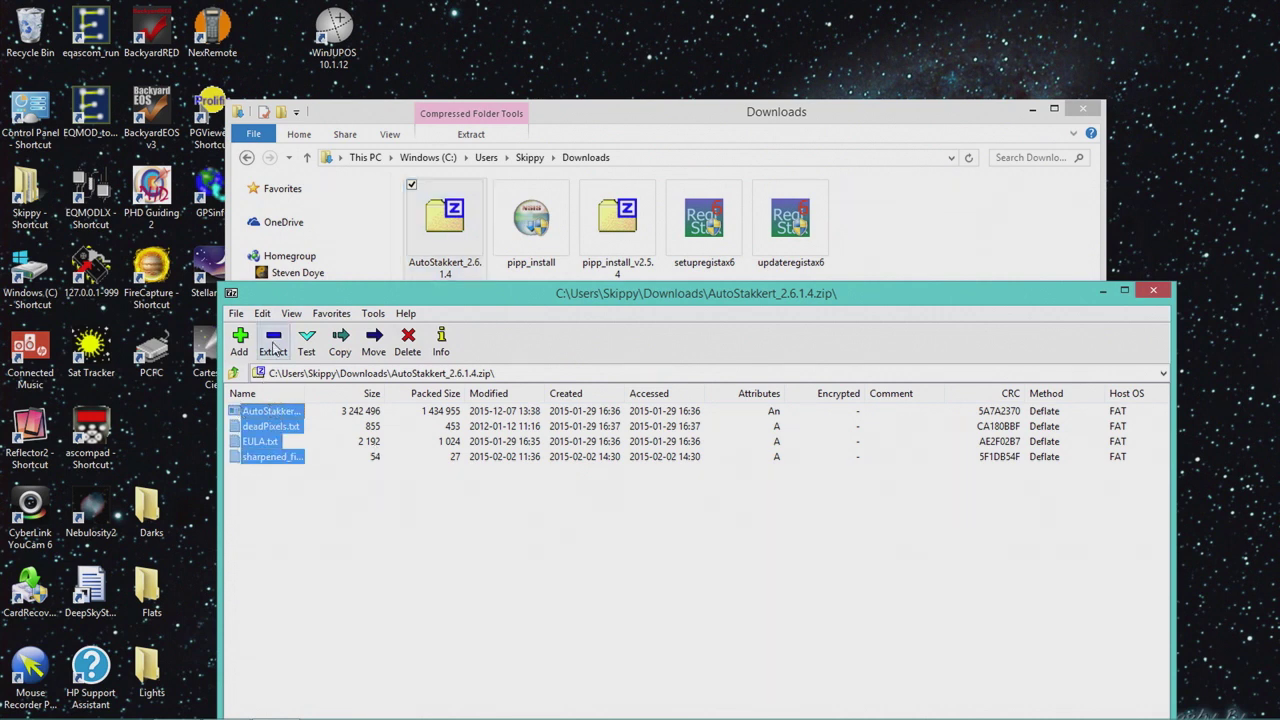
{"action": "left_click", "coordinate": [273, 340]}
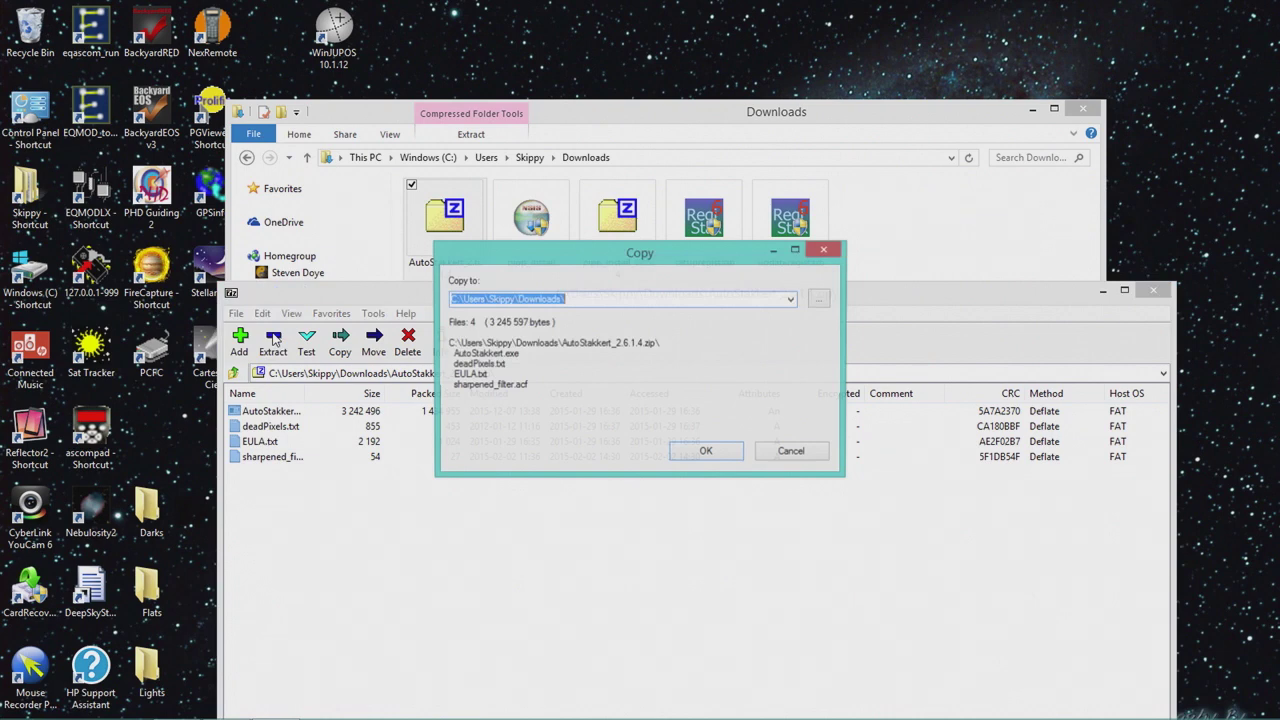
{"action": "left_click", "coordinate": [710, 452]}
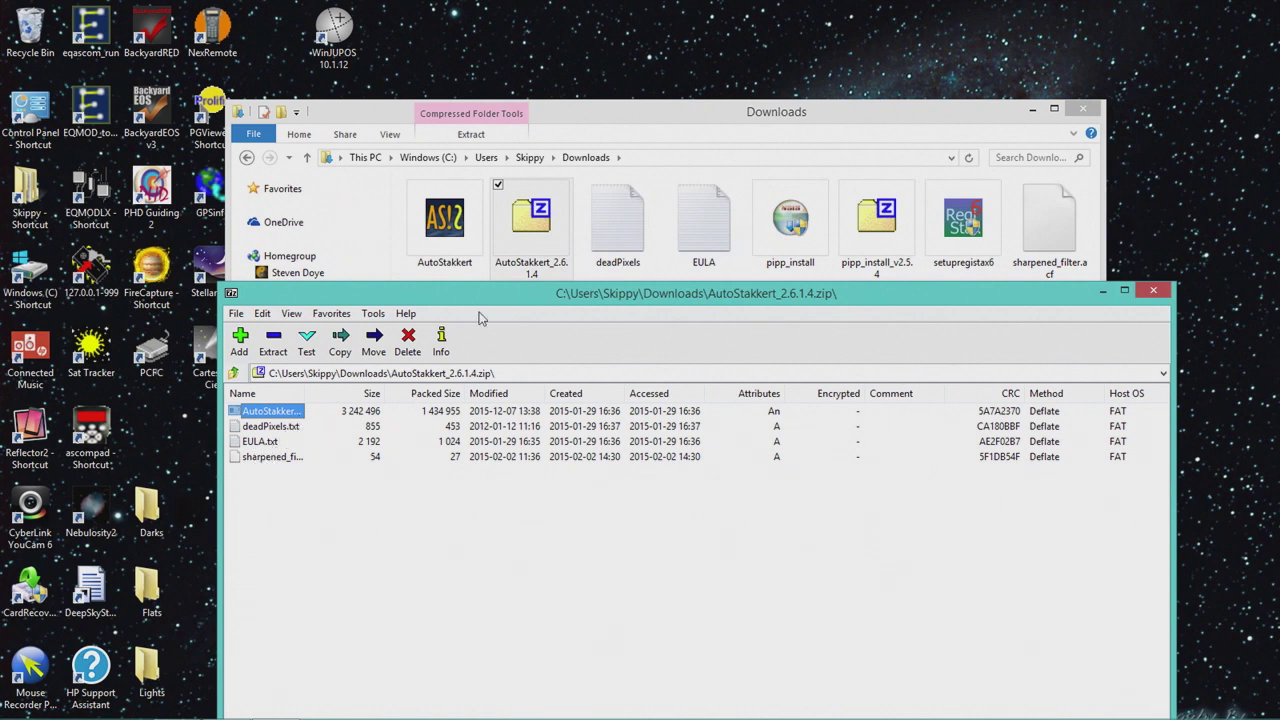
Move the archive window clear of the Downloads window and cut AutoStakkert, deadPixels, EULA and sharpened_filter.acf.
{"action": "left_click_drag", "start_coordinate": [490, 302], "coordinate": [523, 593]}
{"action": "left_click", "coordinate": [548, 306]}
{"action": "left_click", "coordinate": [432, 230]}
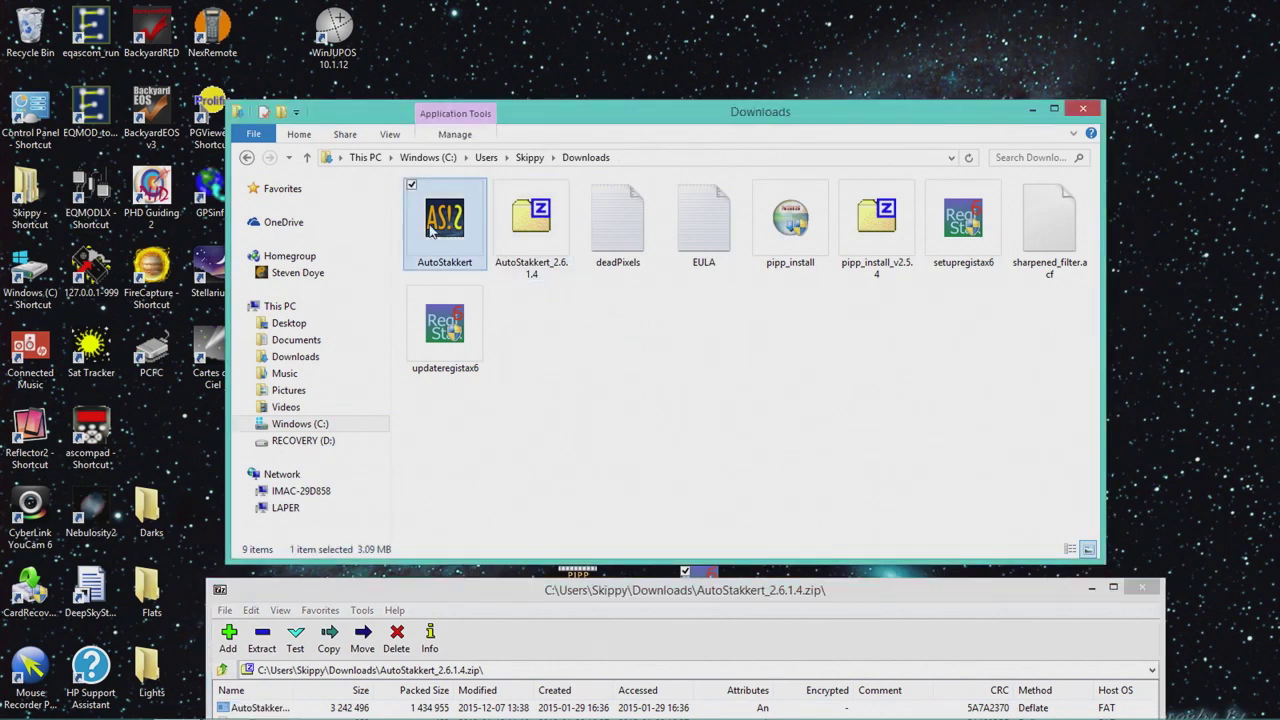
{"action": "left_click", "coordinate": [618, 228], "text": "ctrl"}
{"action": "left_click", "coordinate": [704, 228], "text": "ctrl"}
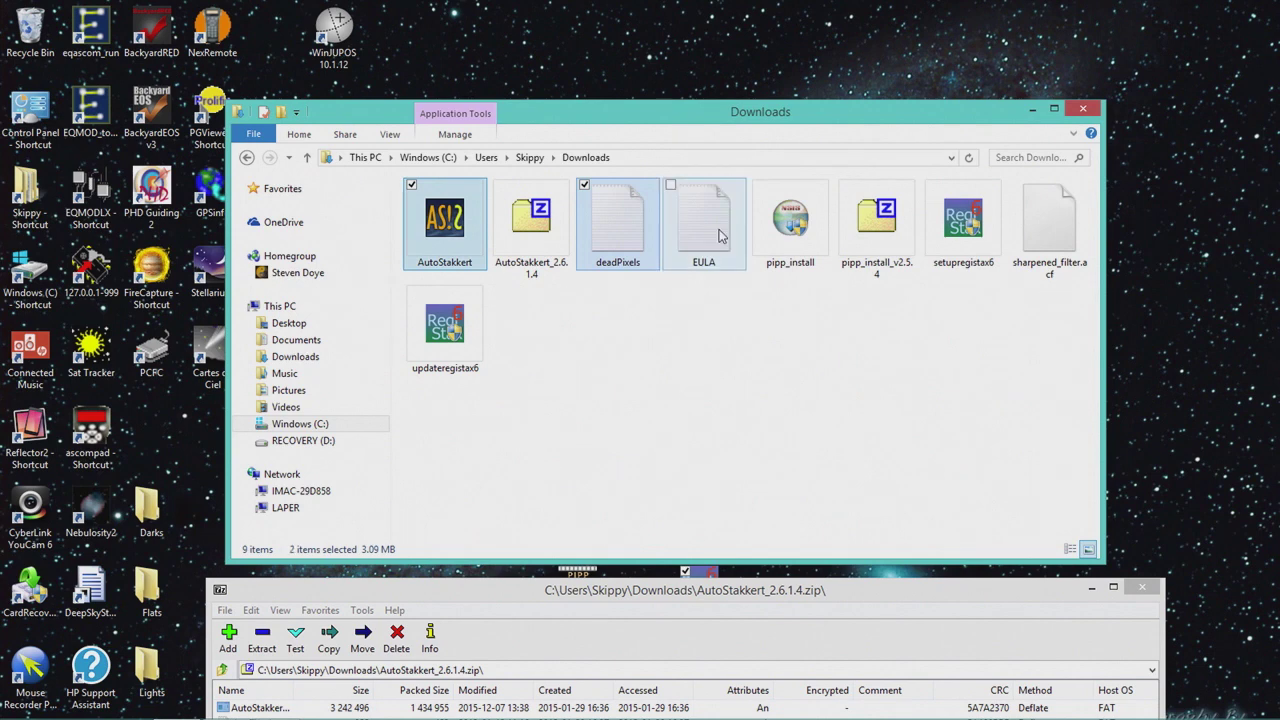
{"action": "left_click", "coordinate": [1055, 238], "text": "ctrl"}
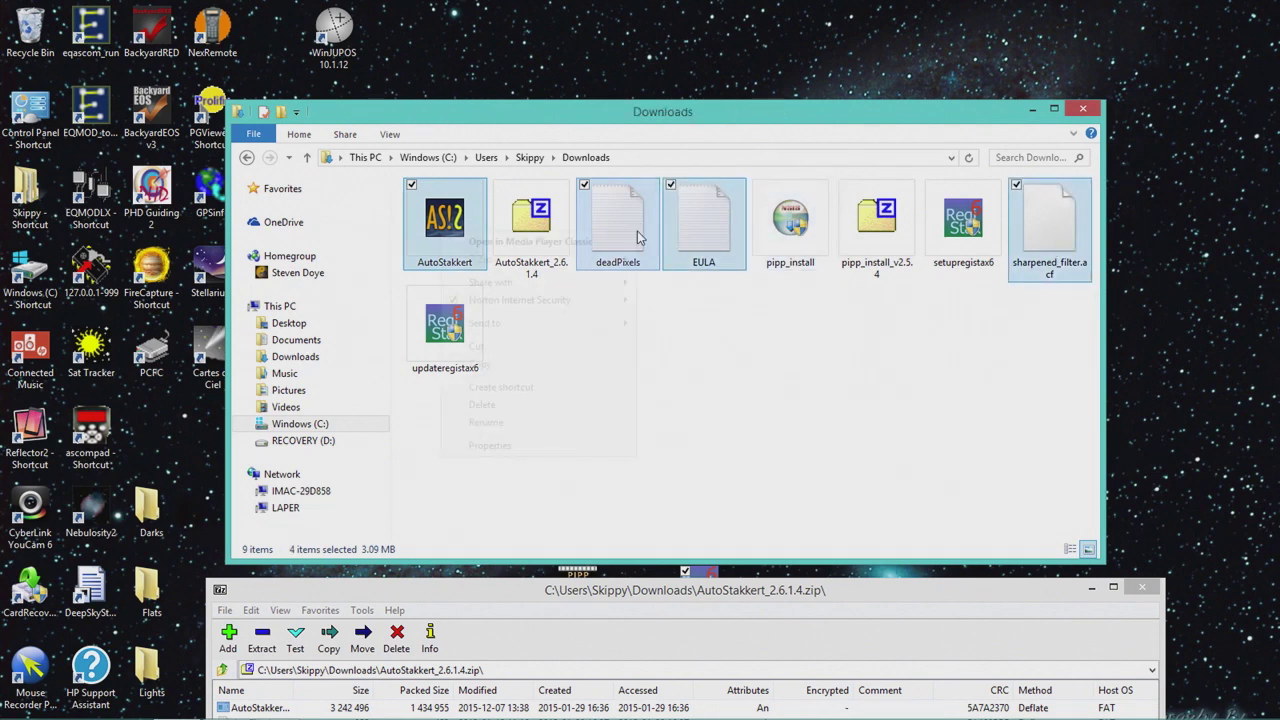
{"action": "right_click", "coordinate": [637, 231]}
{"action": "left_click", "coordinate": [517, 363]}
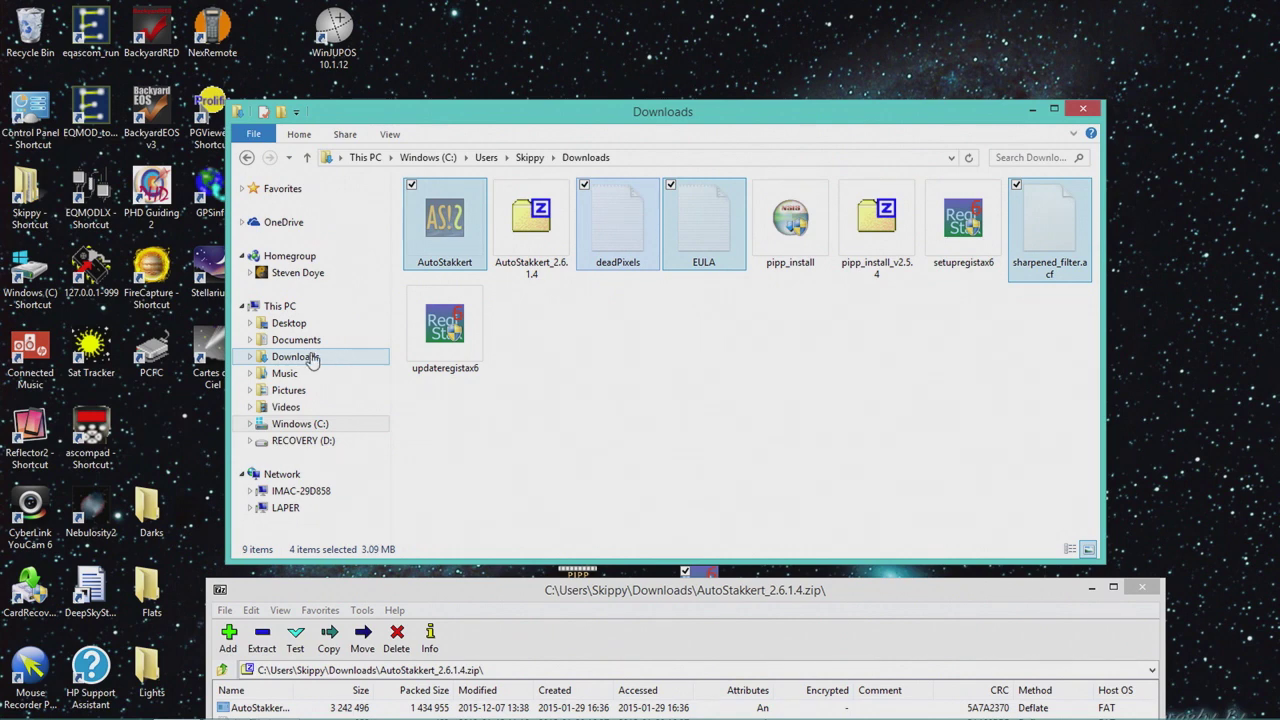
Paste the cut files into the AutoStakkert folder under Documents, Astro Programs, and select the AutoStakkert application there.
{"action": "left_click", "coordinate": [297, 341]}
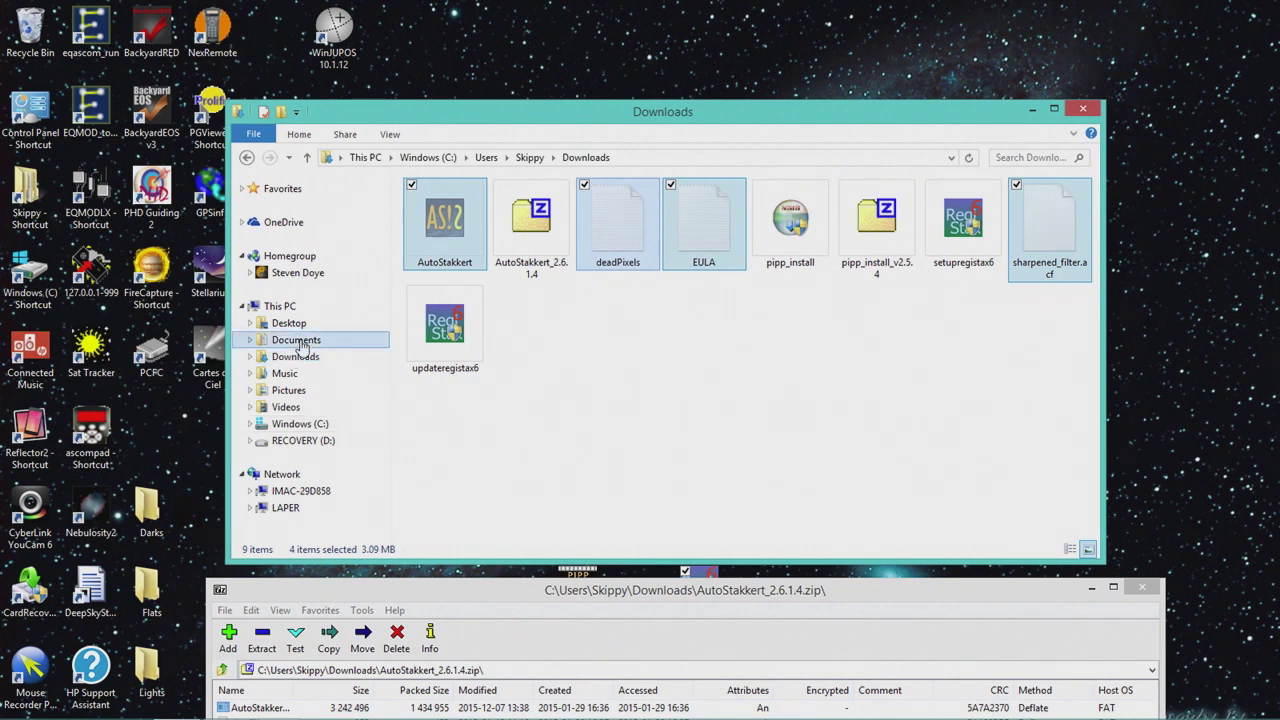
{"action": "double_click", "coordinate": [464, 225]}
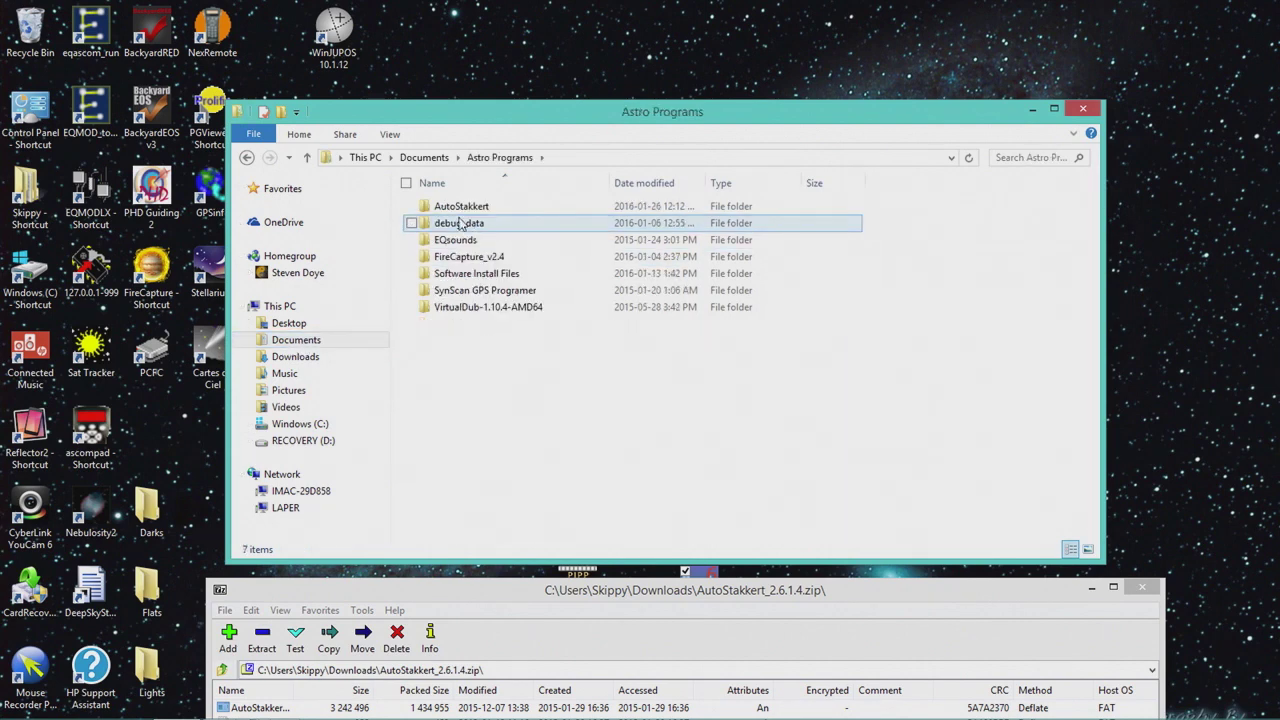
{"action": "double_click", "coordinate": [465, 211]}
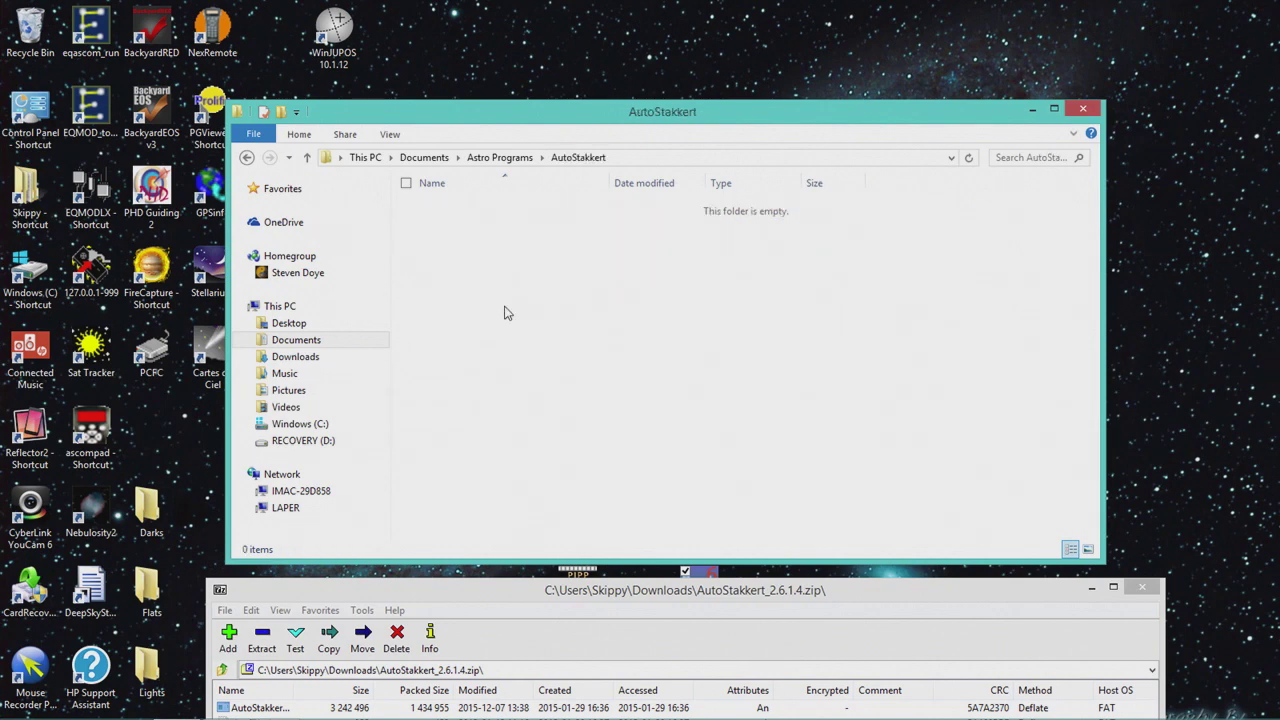
{"action": "right_click", "coordinate": [504, 313]}
{"action": "left_click", "coordinate": [434, 452]}
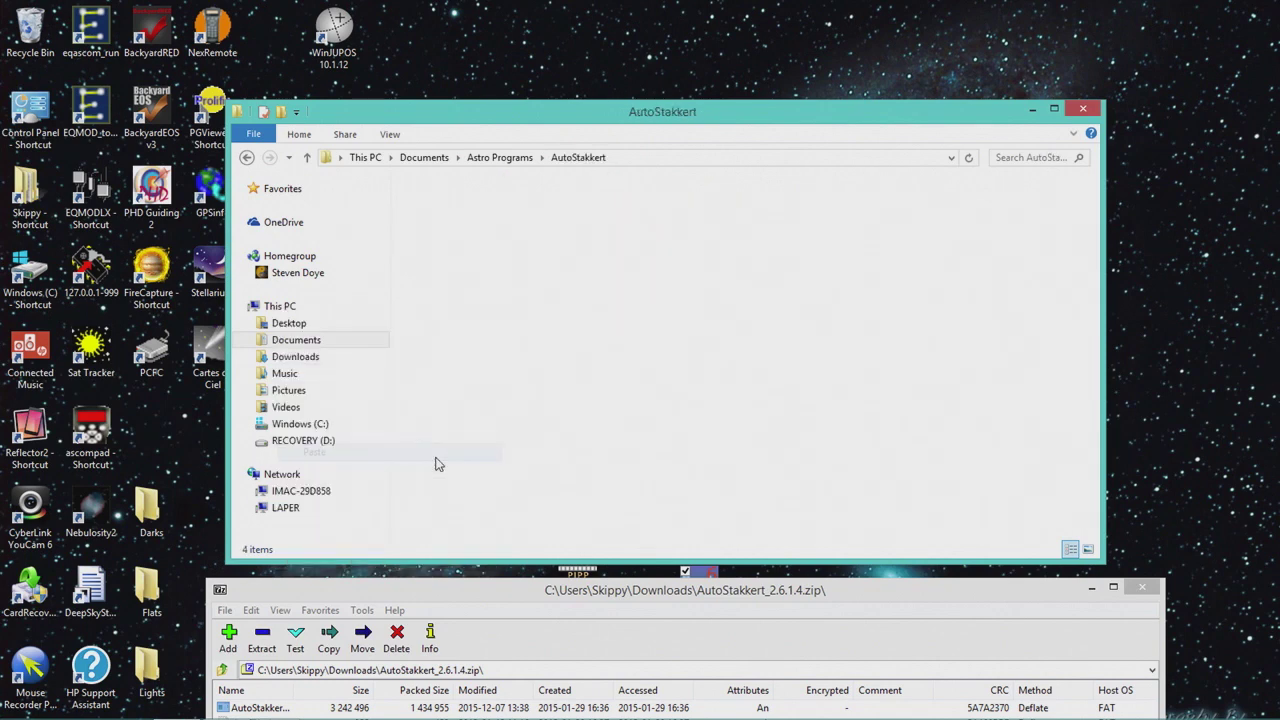
{"action": "left_click", "coordinate": [510, 317]}
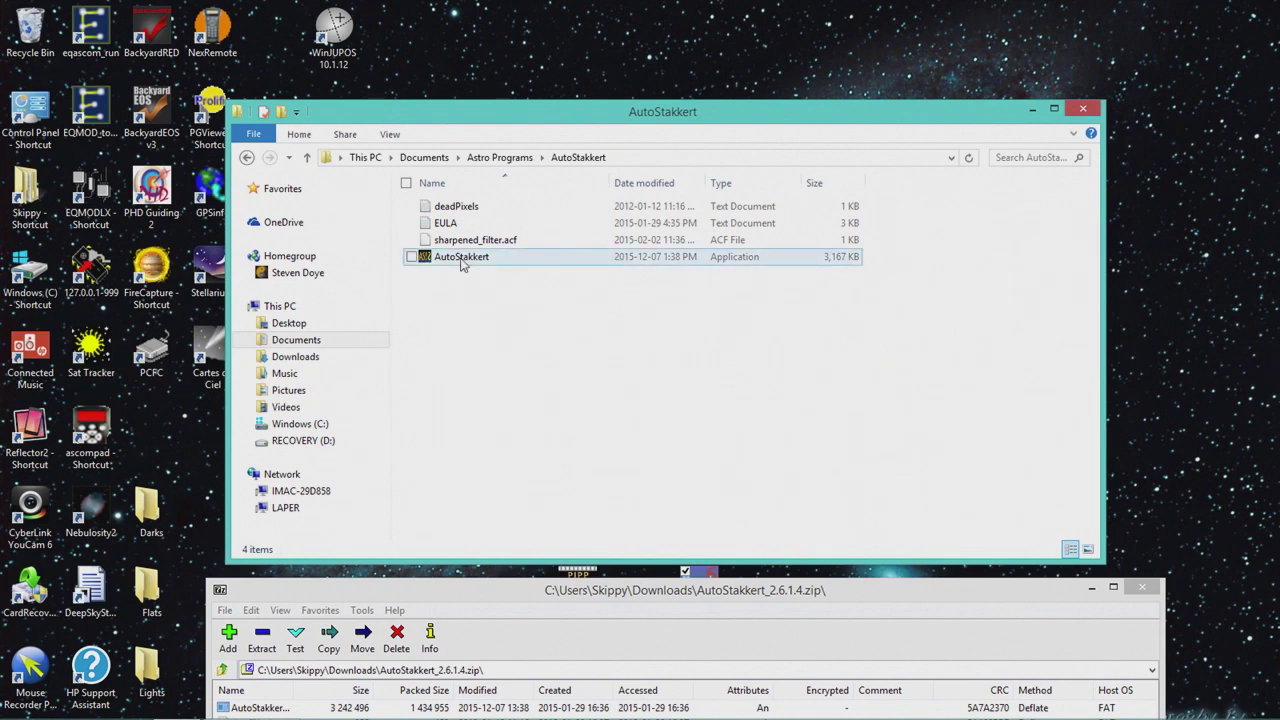
{"action": "left_click", "coordinate": [462, 259]}
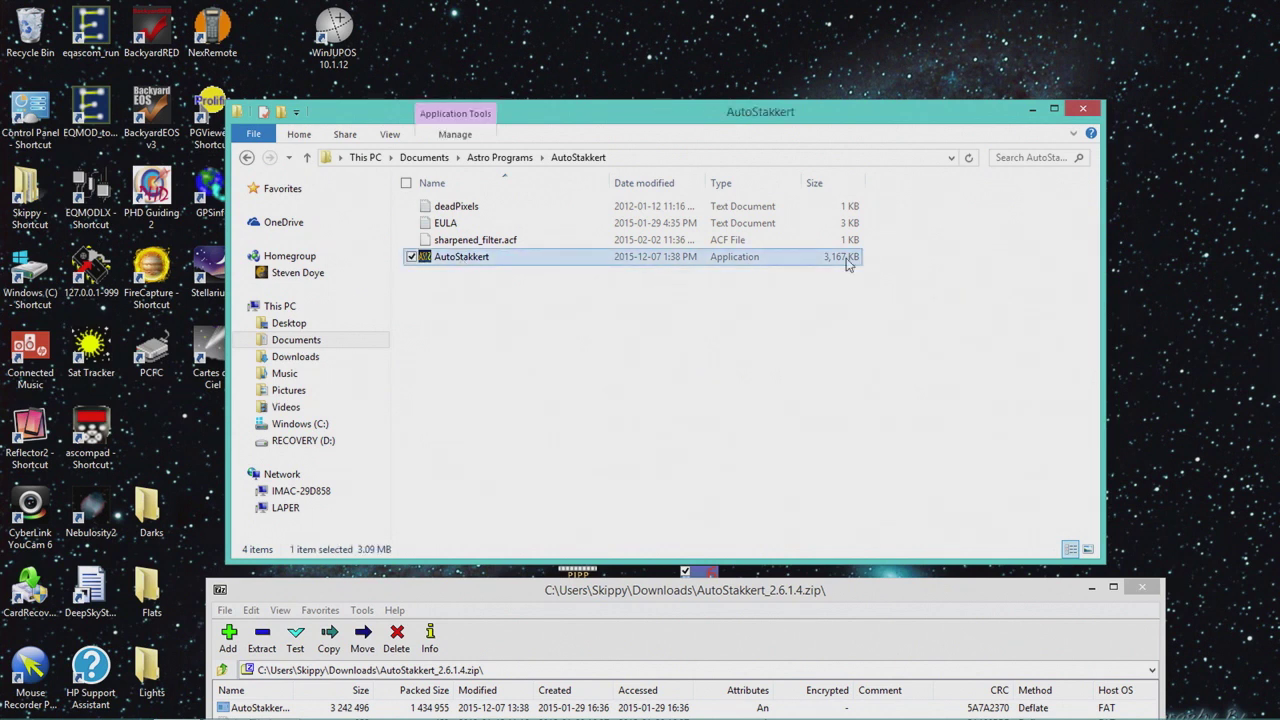
Create a desktop shortcut for the AutoStakkert application and move it to an empty area beside the folder window.
{"action": "right_click", "coordinate": [479, 262]}
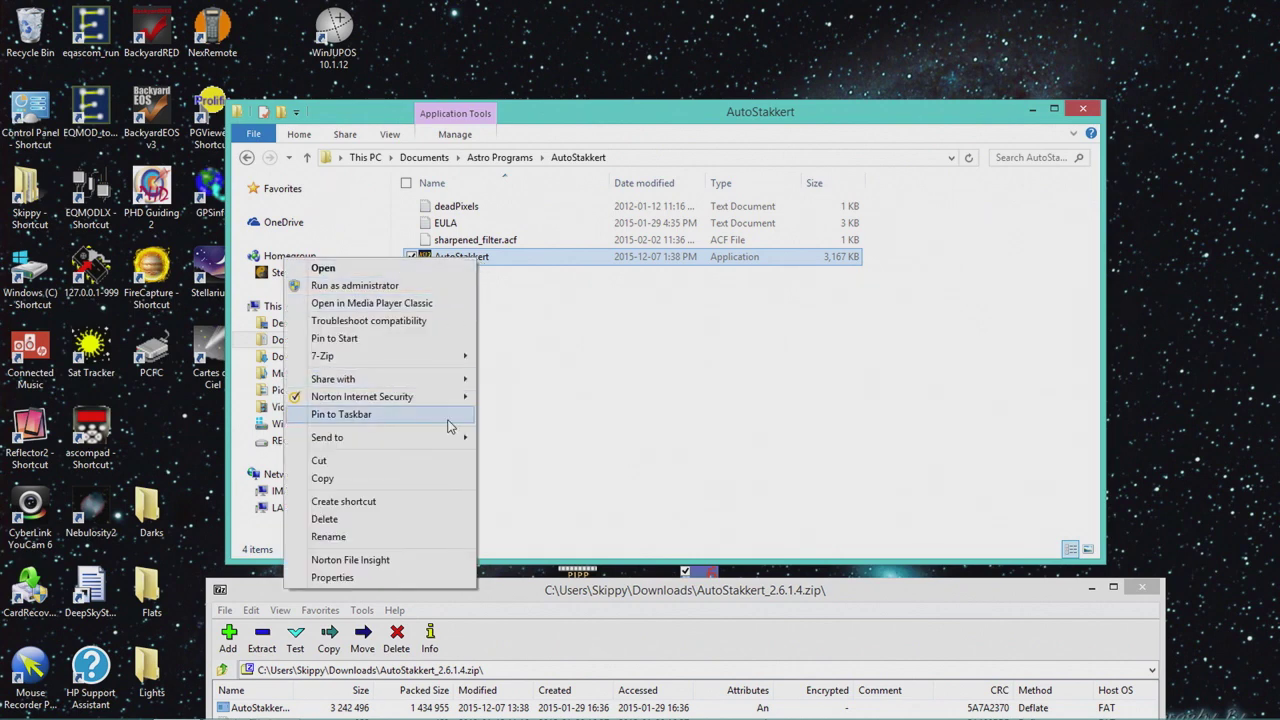
{"action": "mouse_move", "coordinate": [447, 437]}
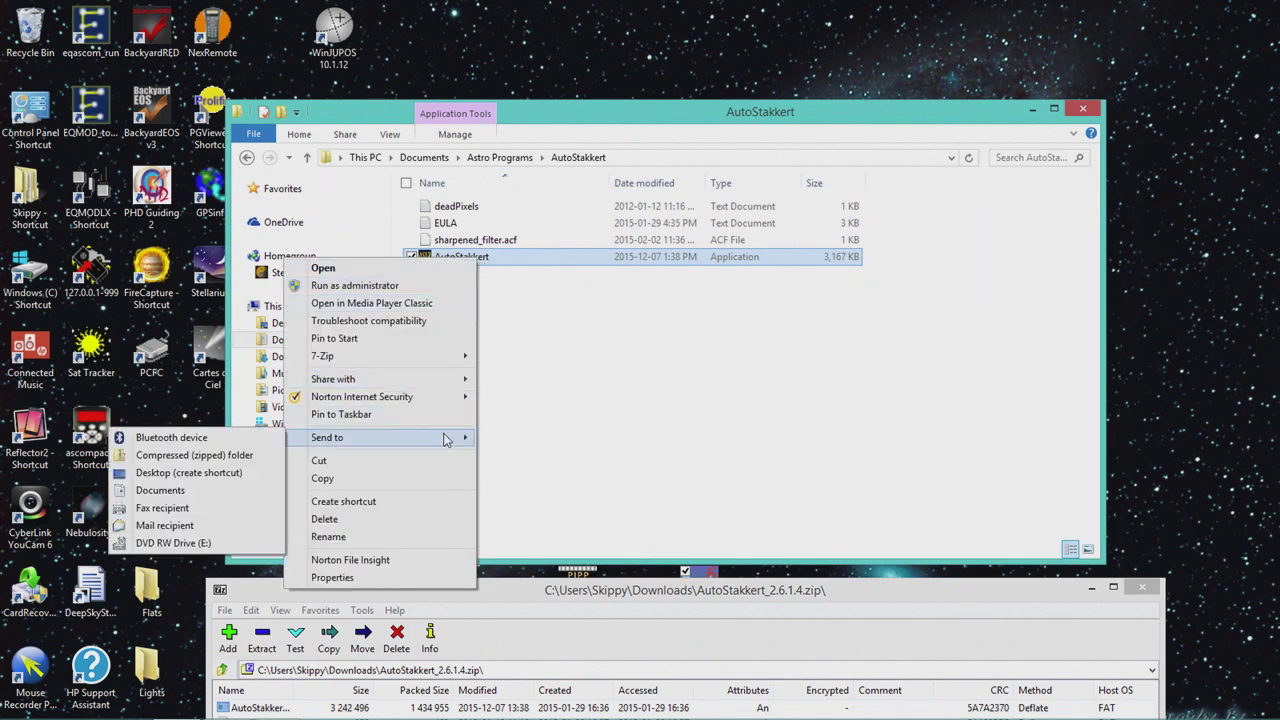
{"action": "left_click", "coordinate": [240, 484]}
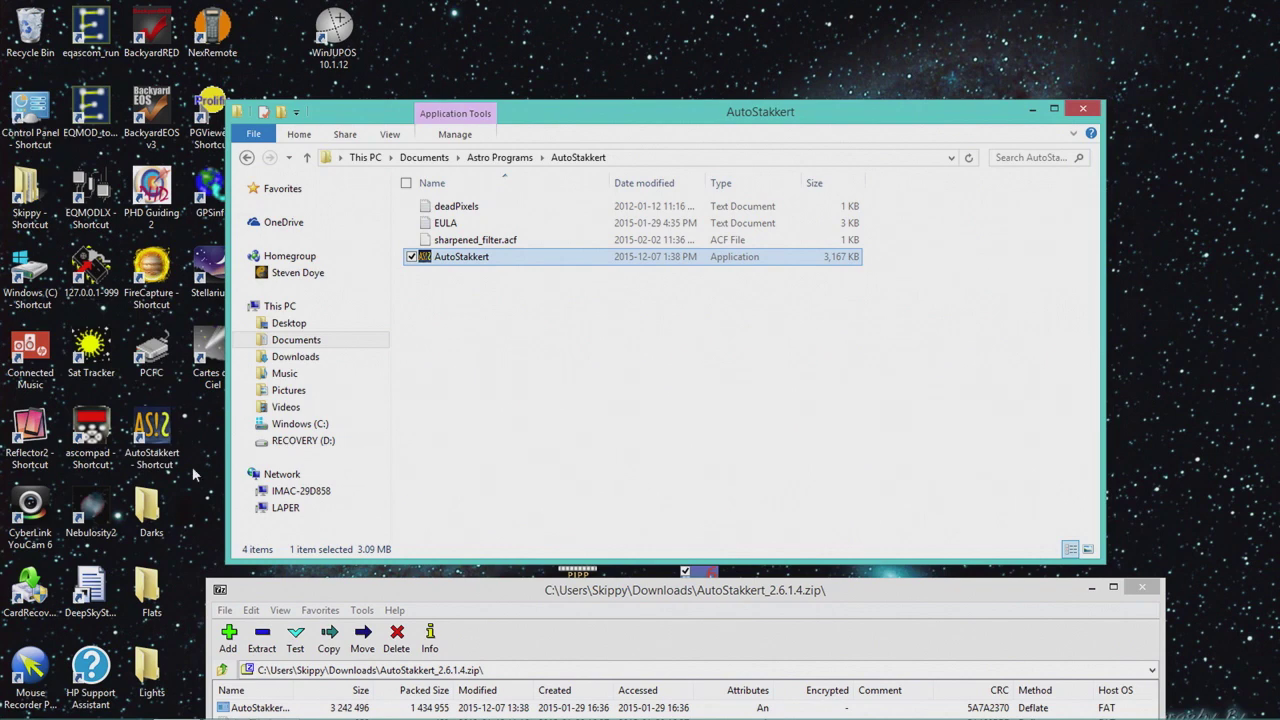
{"action": "left_click_drag", "start_coordinate": [160, 441], "coordinate": [1216, 257]}
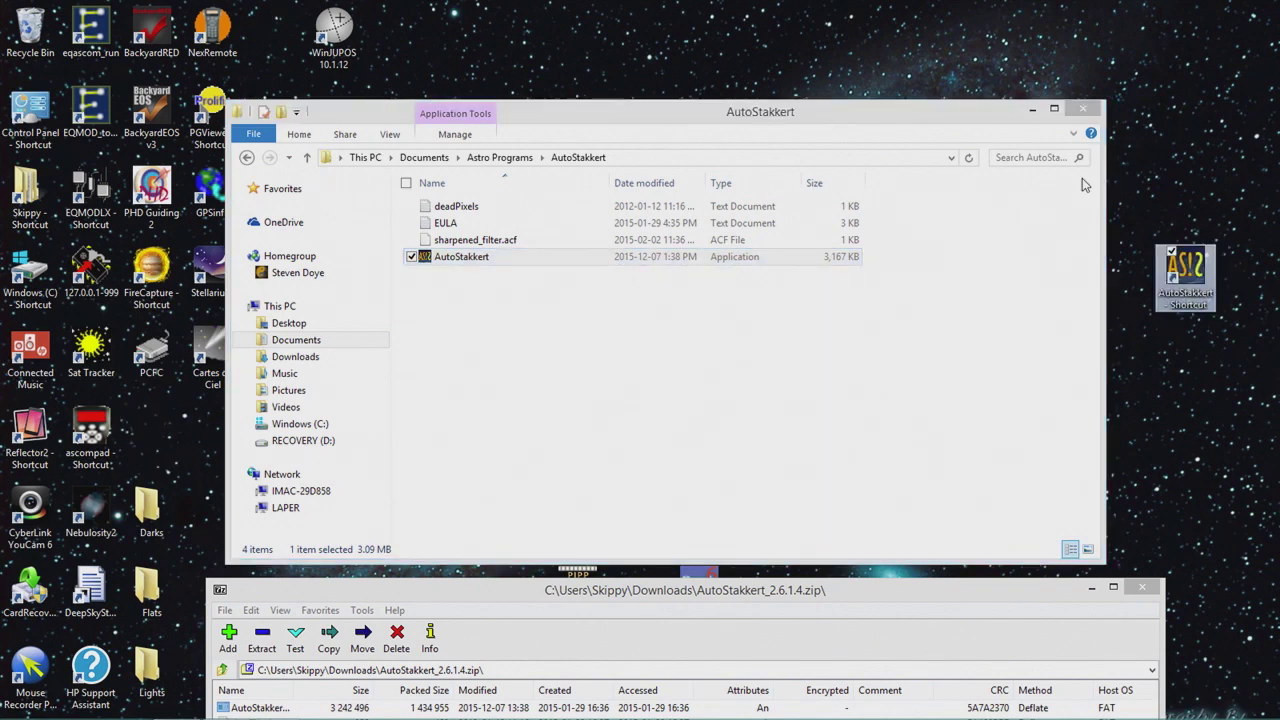
Close the AutoStakkert folder and archive windows and move the AutoStakkert shortcut level with the DSLR Moon Tutorial folder.
{"action": "left_click", "coordinate": [1083, 110]}
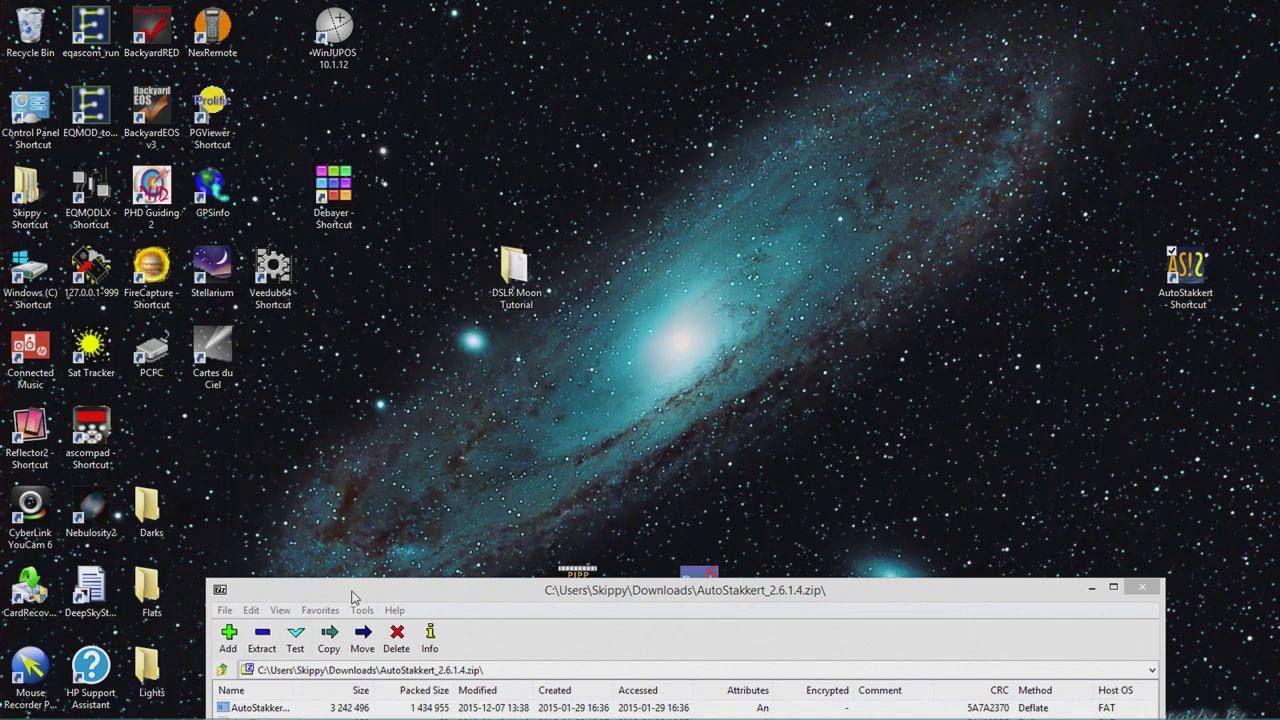
{"action": "left_click_drag", "start_coordinate": [300, 590], "coordinate": [252, 406]}
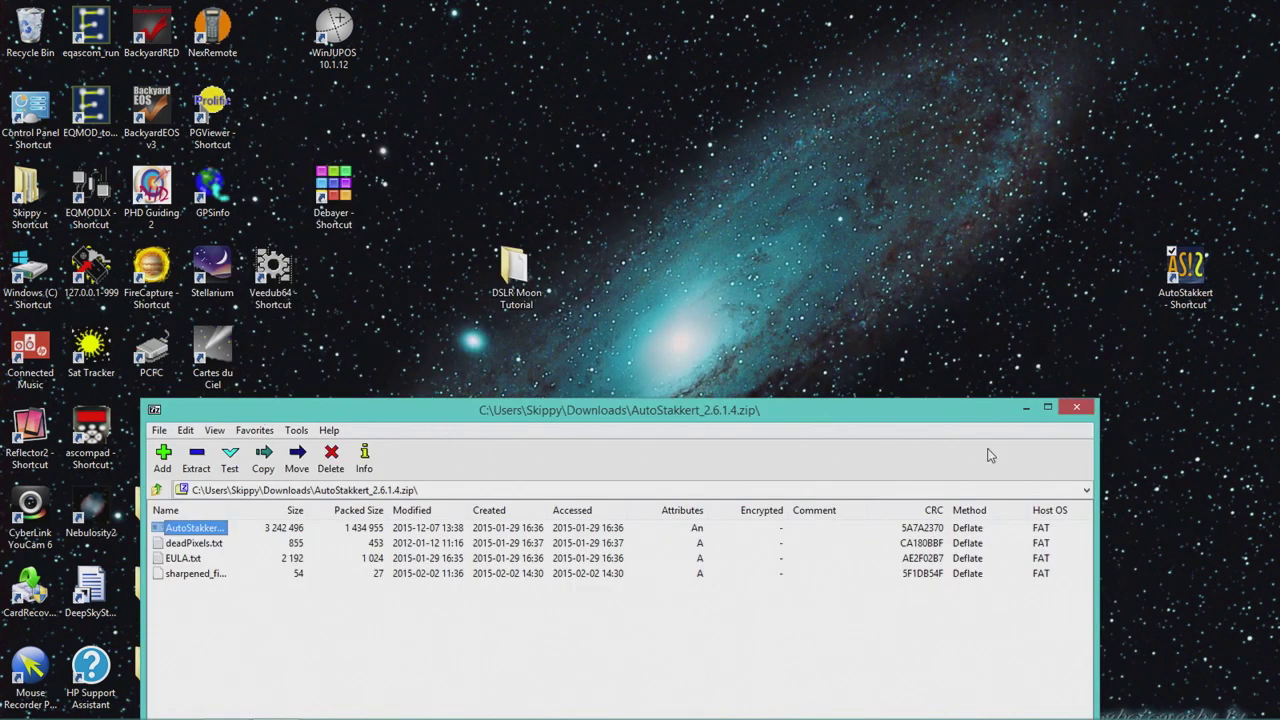
{"action": "left_click", "coordinate": [1079, 410]}
{"action": "left_click_drag", "start_coordinate": [1185, 272], "coordinate": [733, 292]}
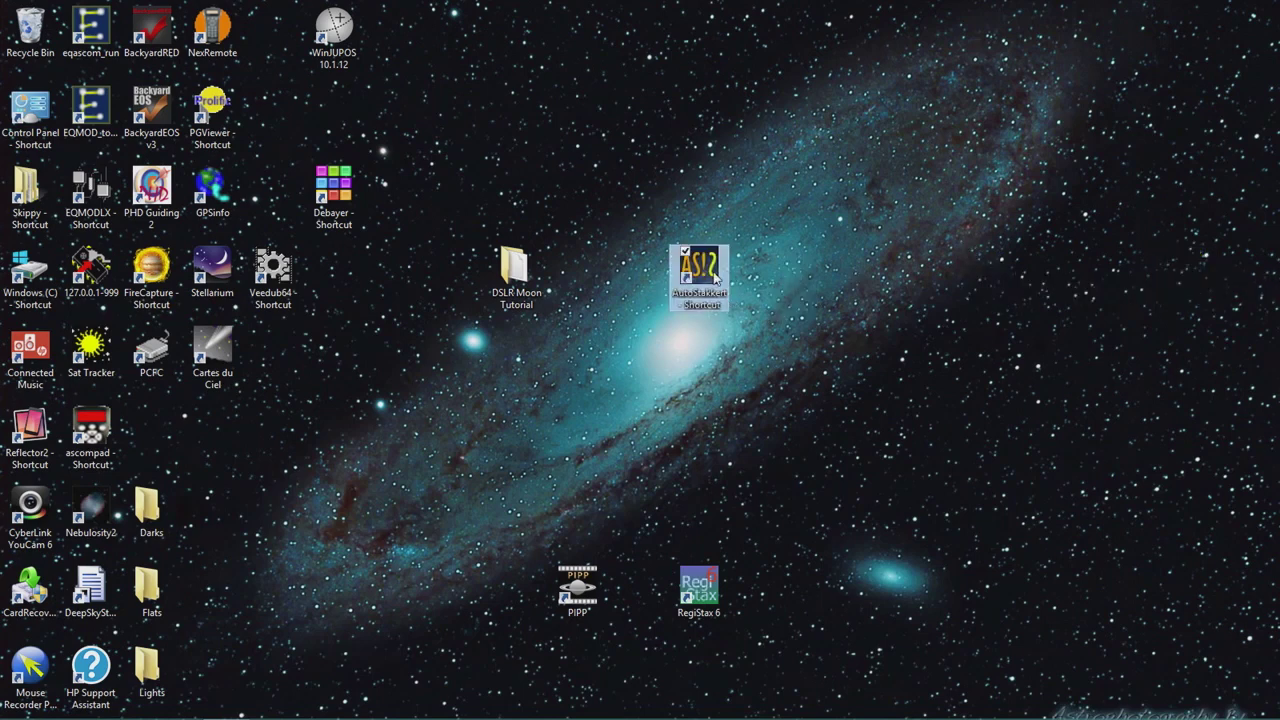
Check the file location of the AutoStakkert desktop shortcut and close the folder window.
{"action": "right_click", "coordinate": [697, 287]}
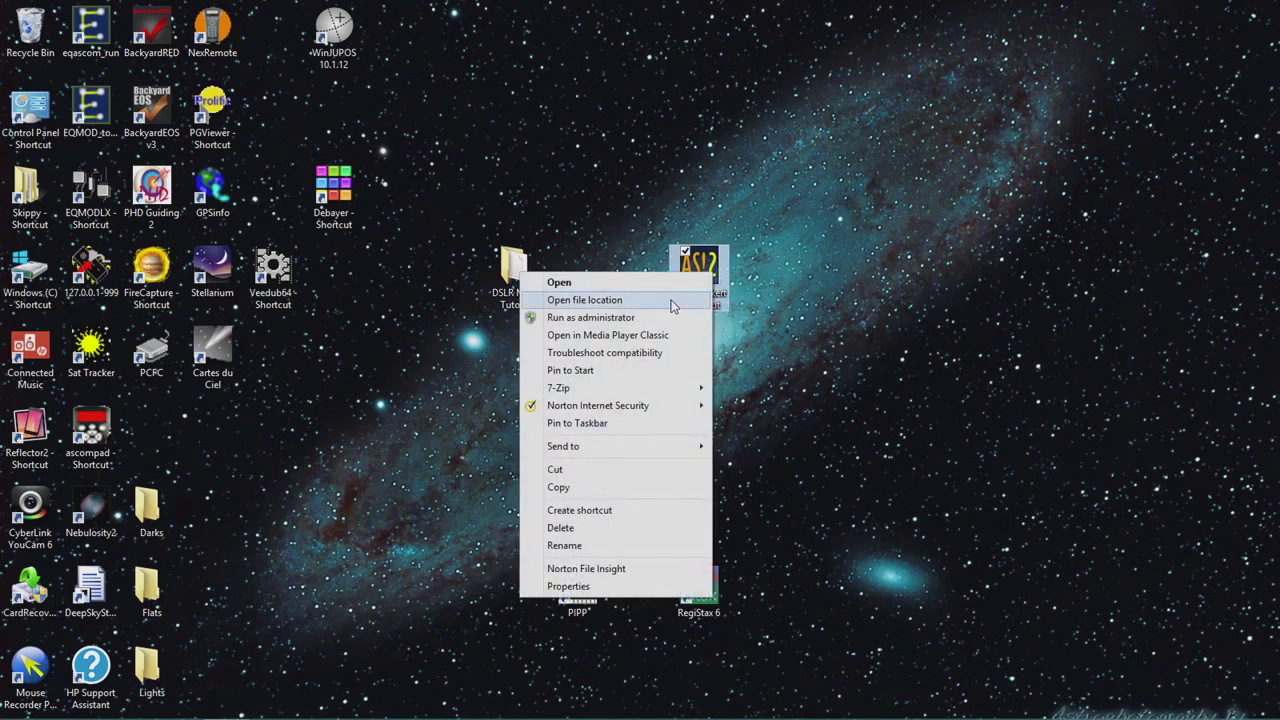
{"action": "left_click", "coordinate": [672, 301]}
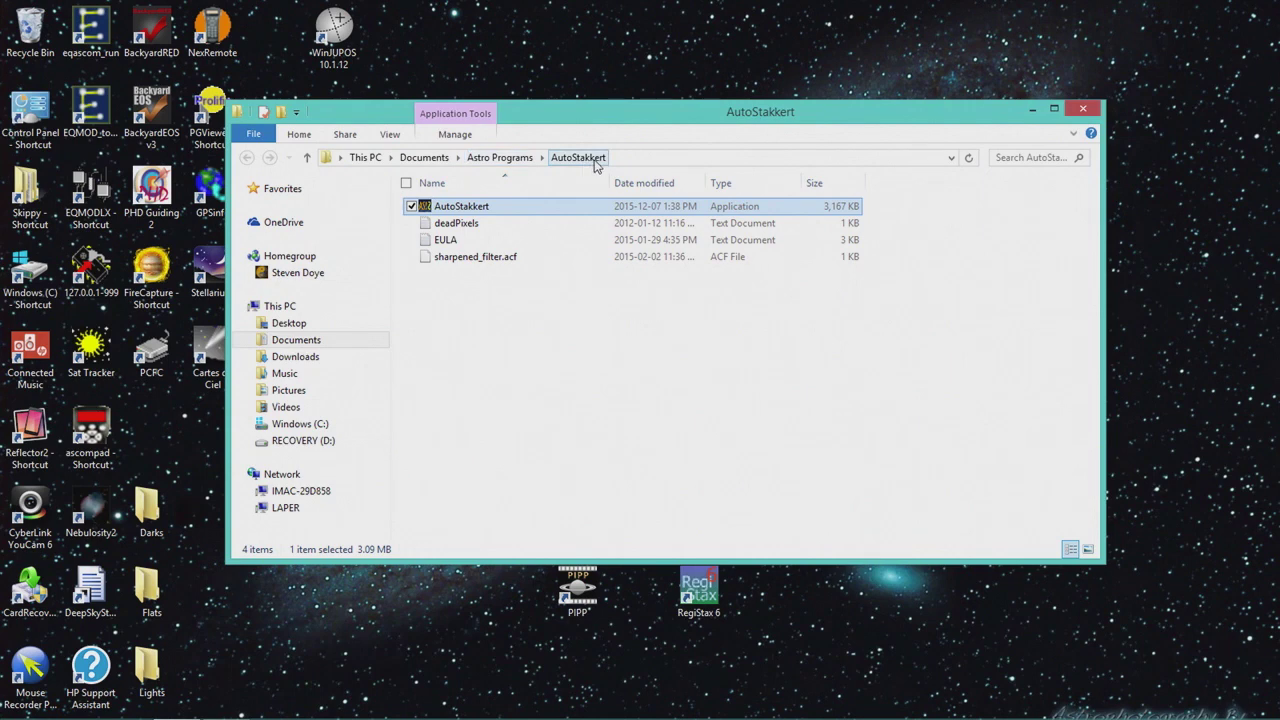
{"action": "left_click", "coordinate": [1083, 108]}
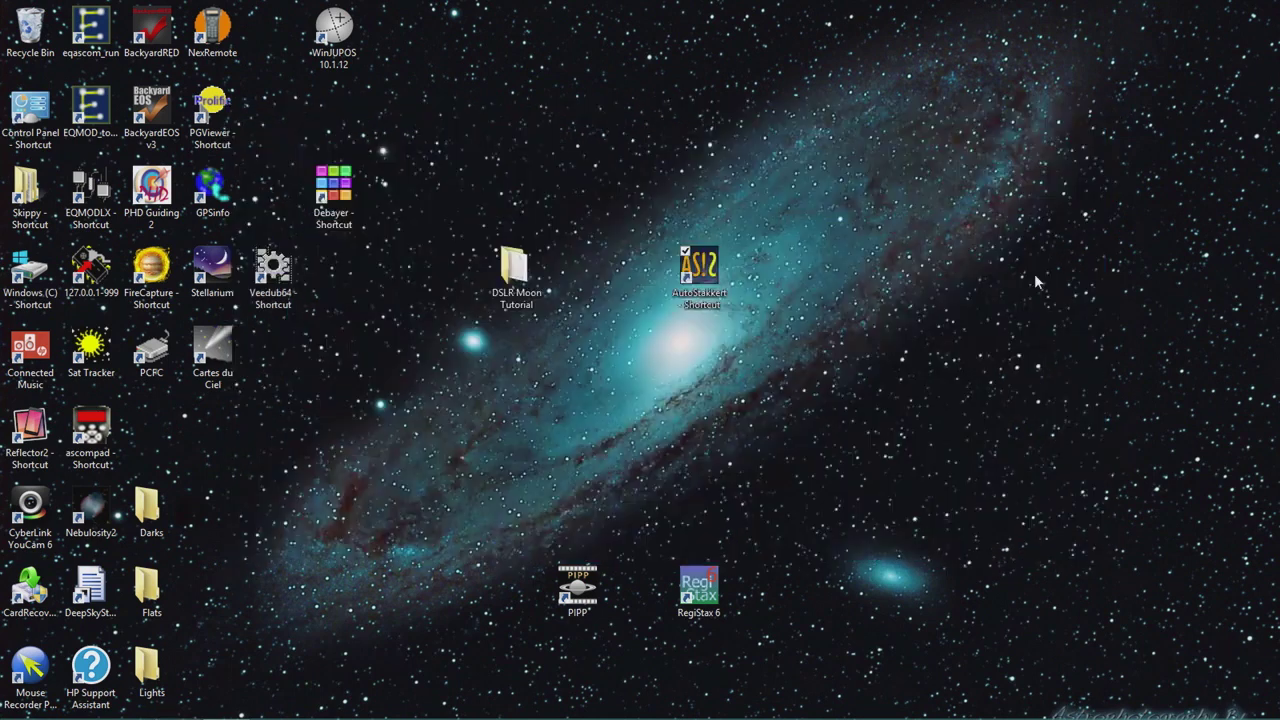
Regroup the desktop shortcuts with RegiStax 6 above AutoStakkert and PIPP beside them, between their two rows.
{"action": "left_click_drag", "start_coordinate": [686, 270], "coordinate": [1050, 270]}
{"action": "left_click_drag", "start_coordinate": [707, 578], "coordinate": [1070, 102]}
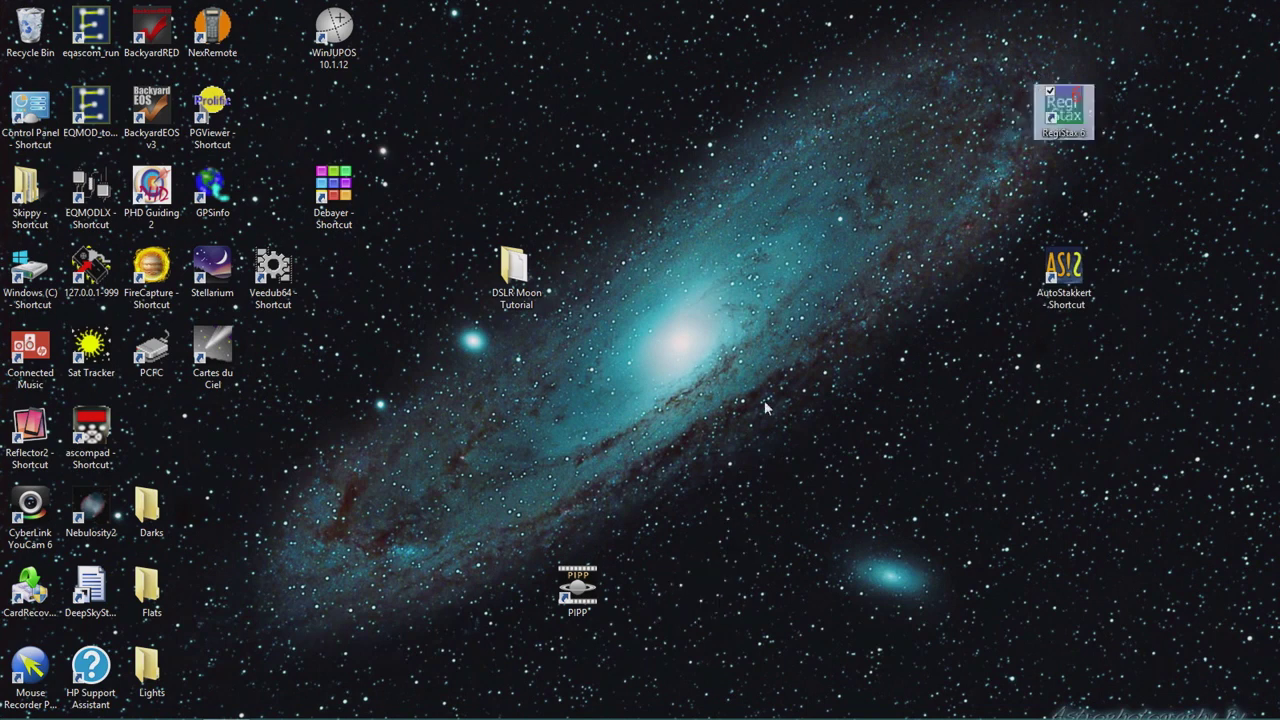
{"action": "left_click_drag", "start_coordinate": [566, 597], "coordinate": [931, 197]}
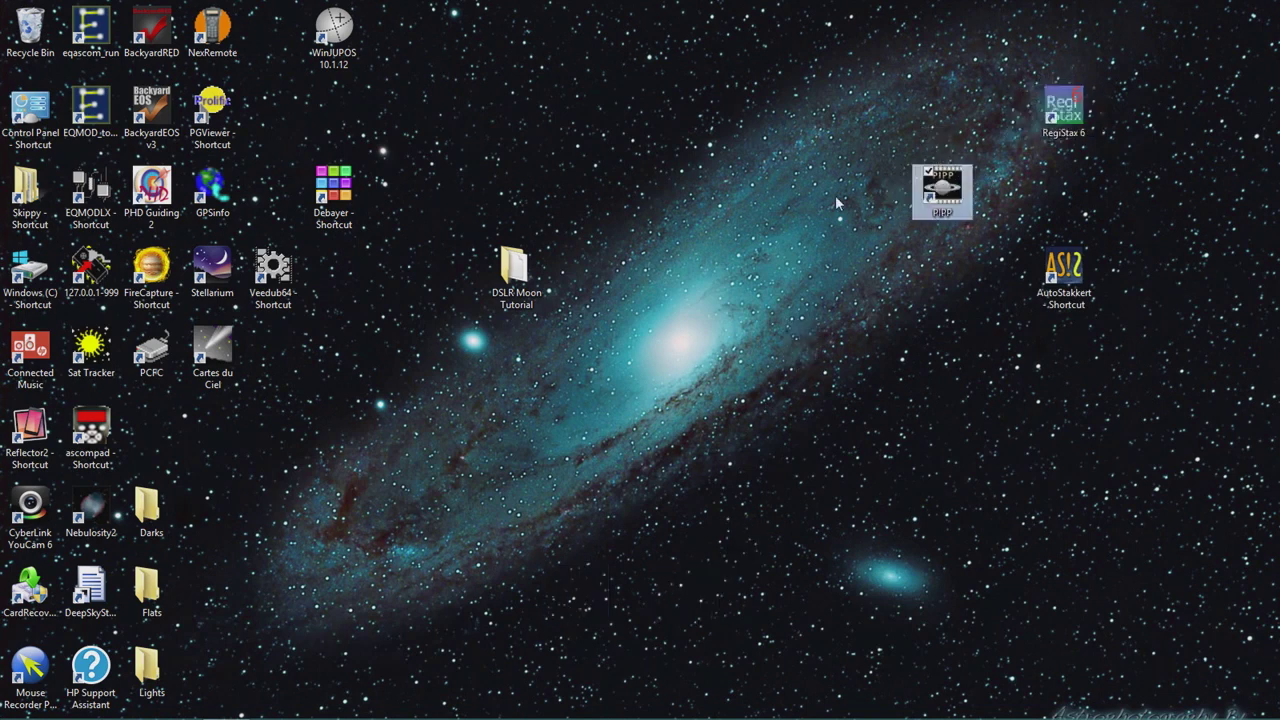
{"action": "left_click_drag", "start_coordinate": [495, 265], "coordinate": [795, 182]}
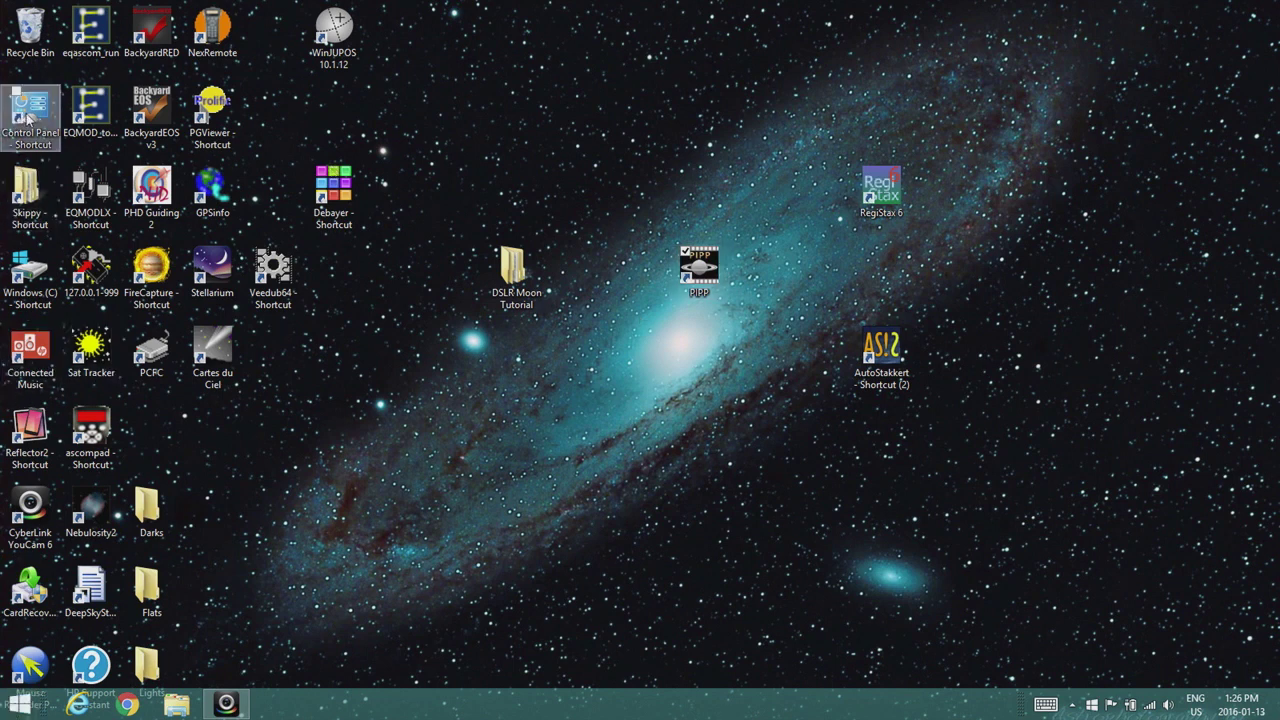
Search the computer for Control Panel and open its list of programs to uninstall.
{"action": "left_click", "coordinate": [22, 706]}
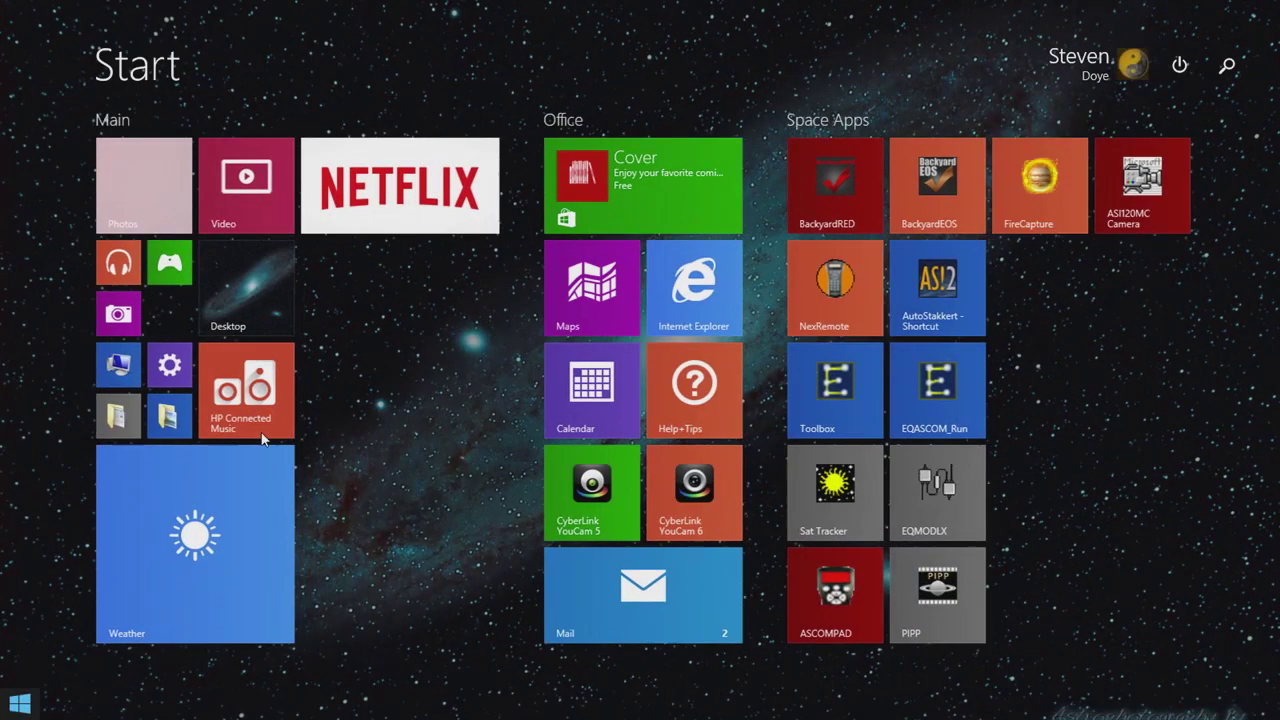
{"action": "left_click", "coordinate": [1226, 65]}
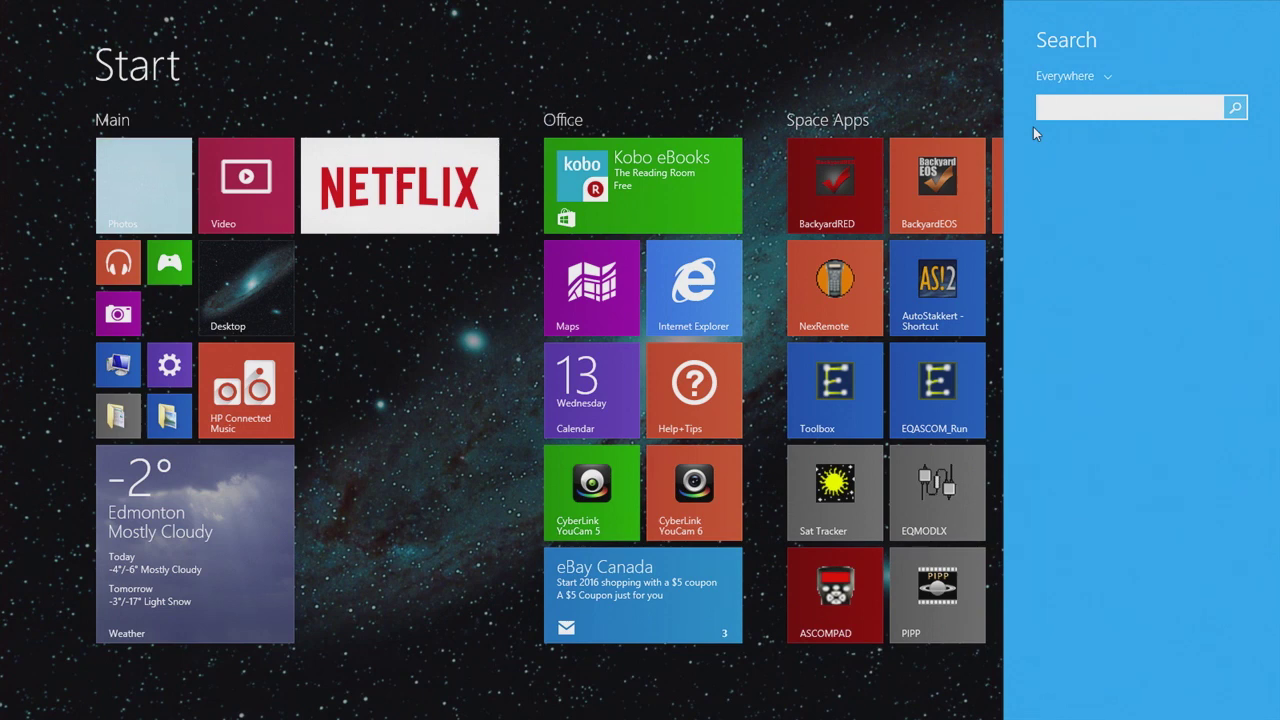
{"action": "type", "text": "trol Panel"}
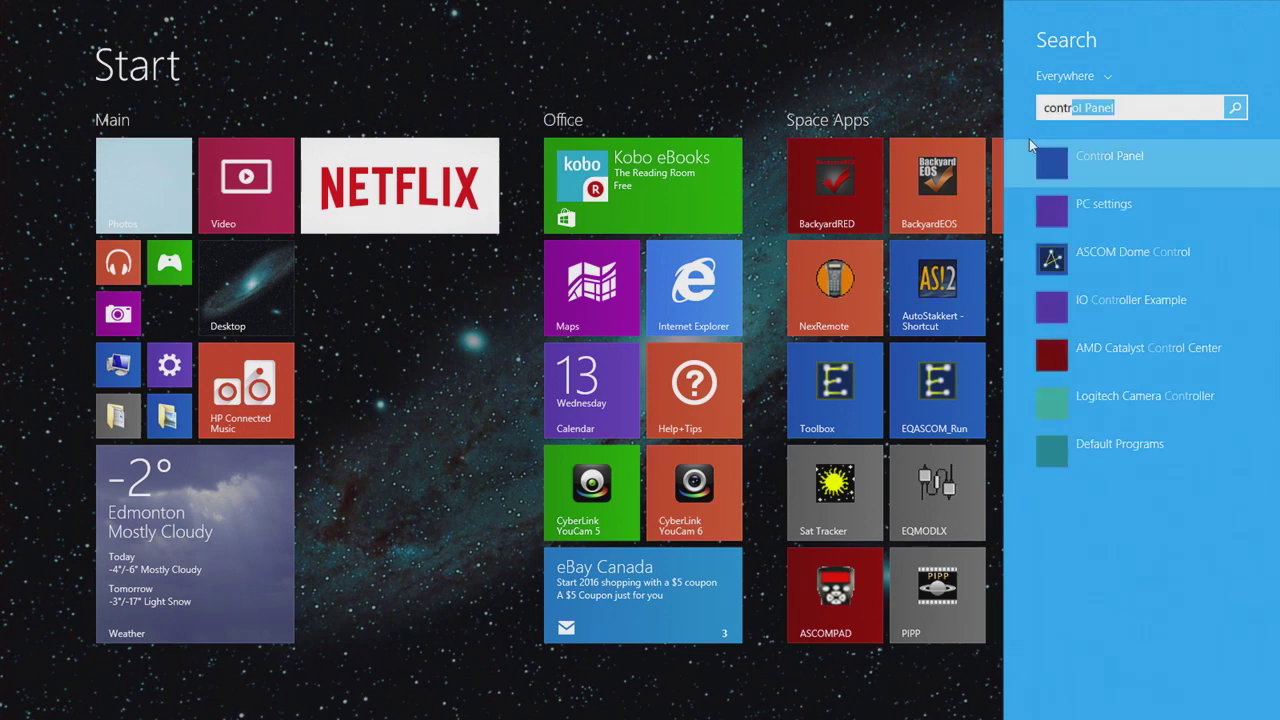
{"action": "left_click", "coordinate": [1043, 172]}
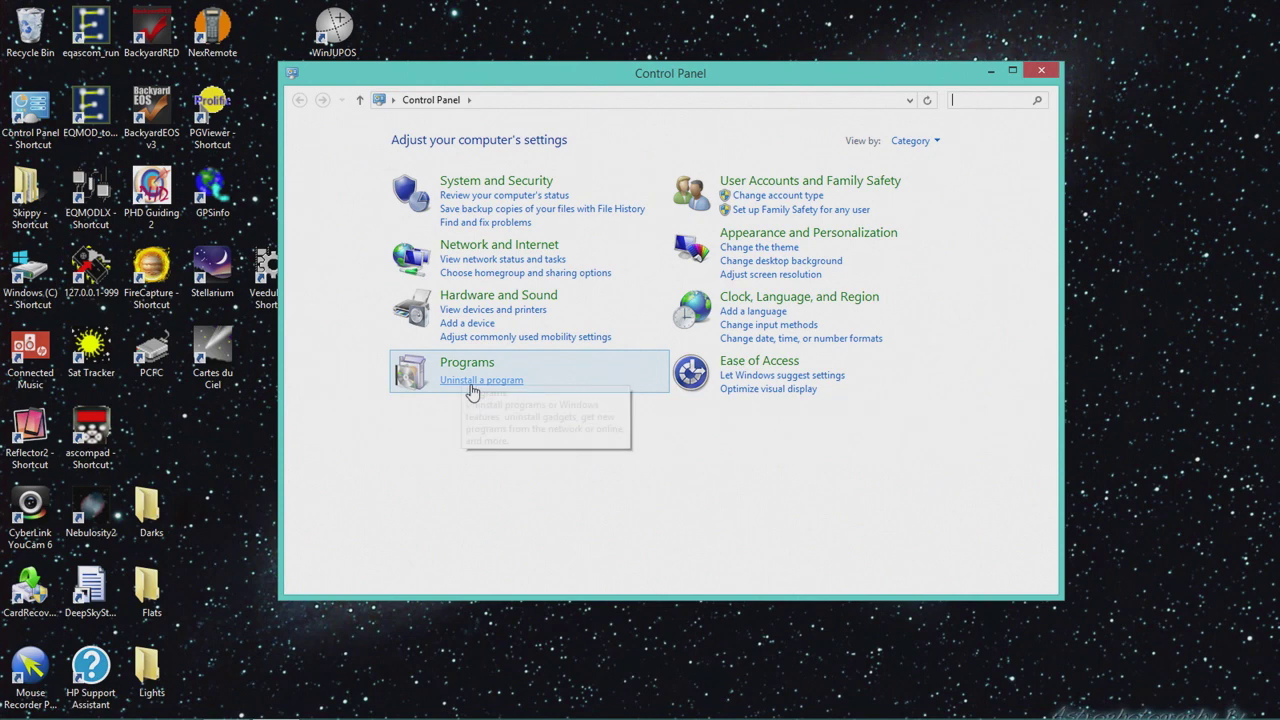
{"action": "left_click", "coordinate": [474, 390]}
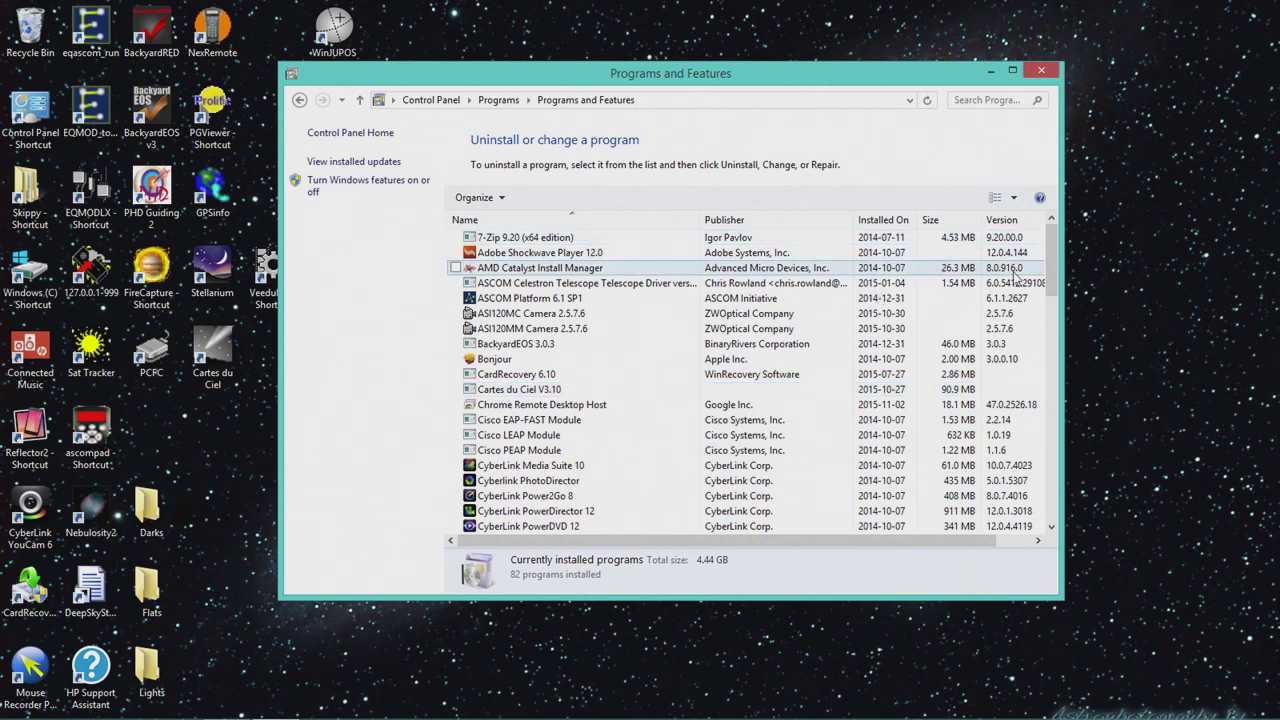
Uninstall the RegiStax 6.1.0.8 update from the installed programs.
{"action": "left_click_drag", "start_coordinate": [1049, 268], "coordinate": [1046, 294]}
{"action": "scroll", "coordinate": [1027, 332], "scroll_direction": "down", "scroll_amount": 8}
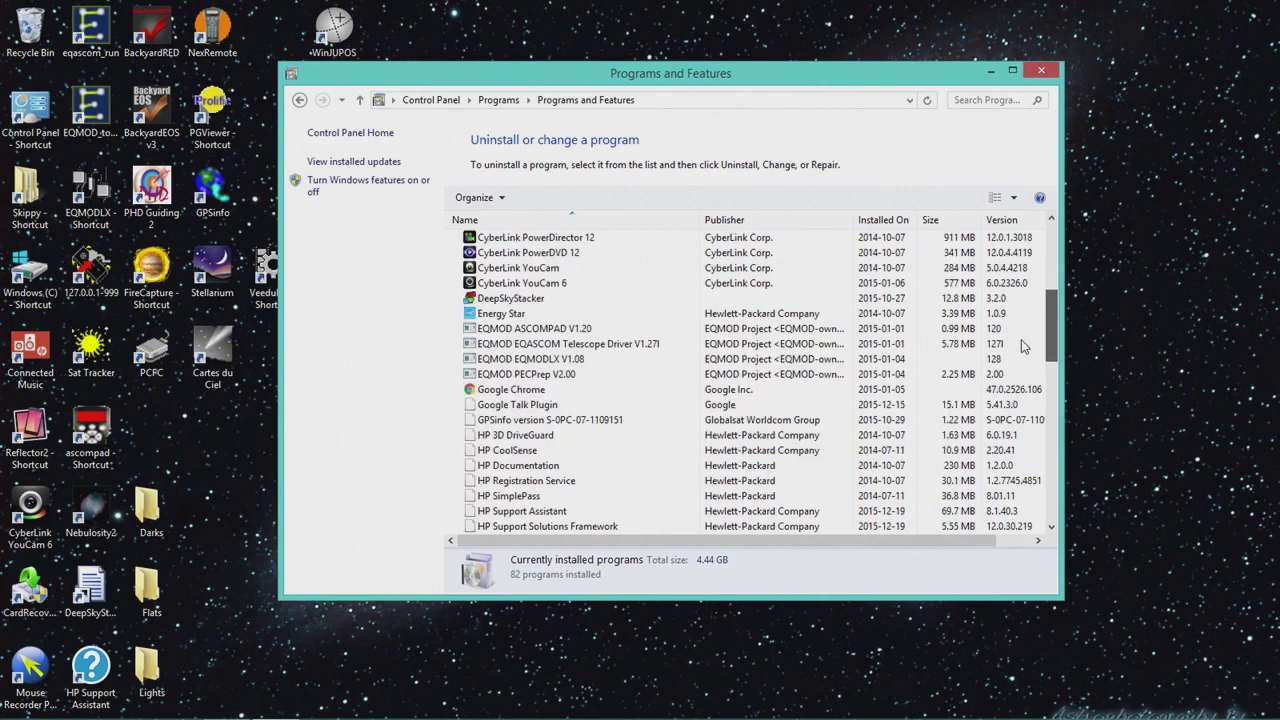
{"action": "scroll", "coordinate": [990, 410], "scroll_direction": "down", "scroll_amount": 7}
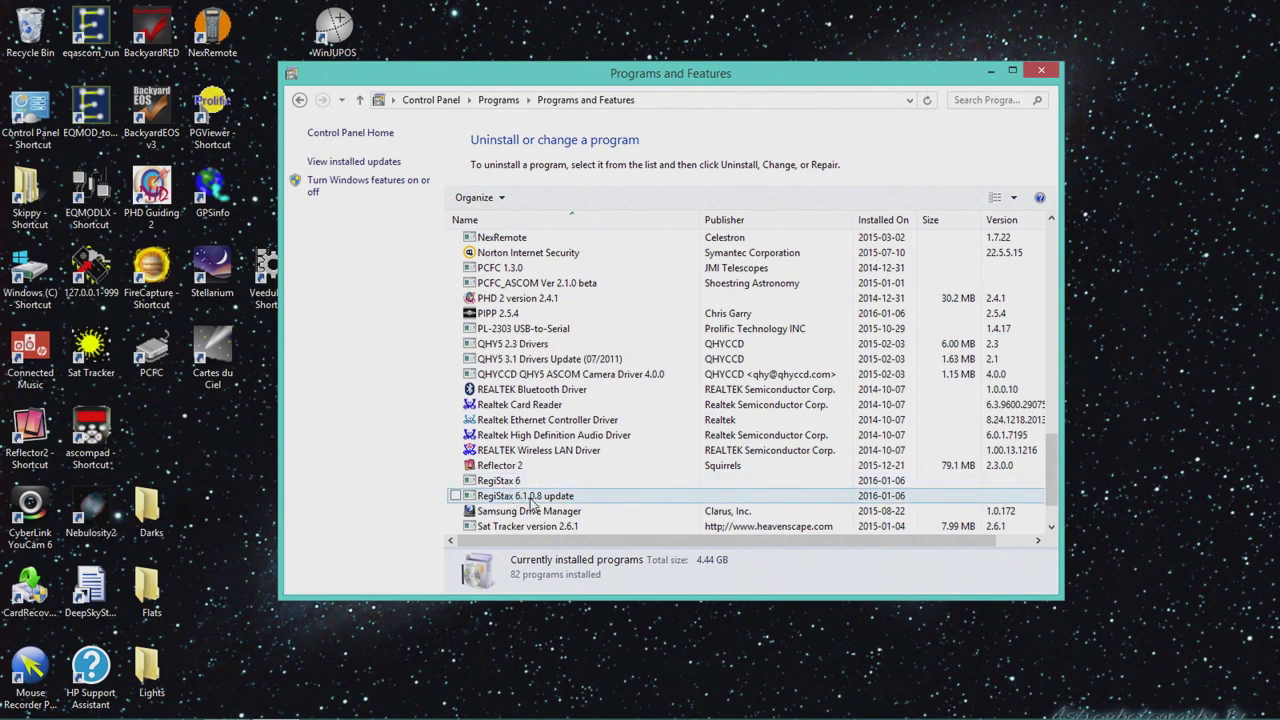
{"action": "left_click", "coordinate": [531, 500]}
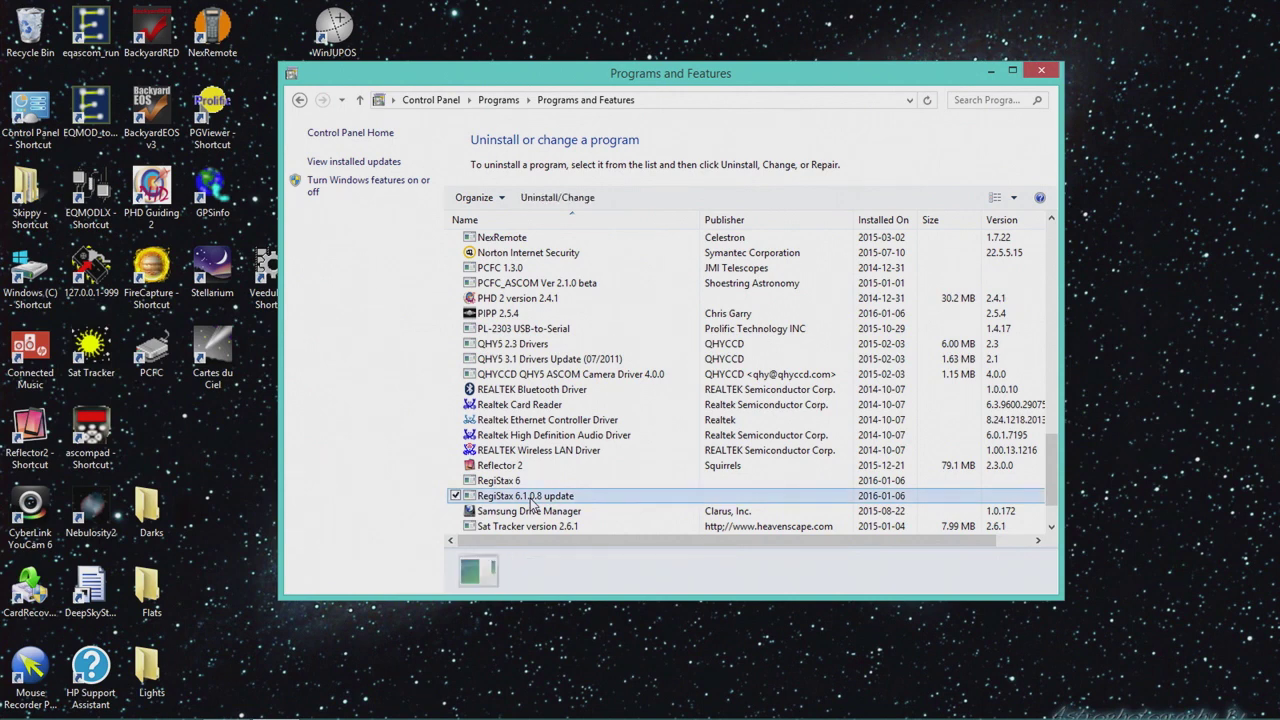
{"action": "left_click", "coordinate": [557, 200]}
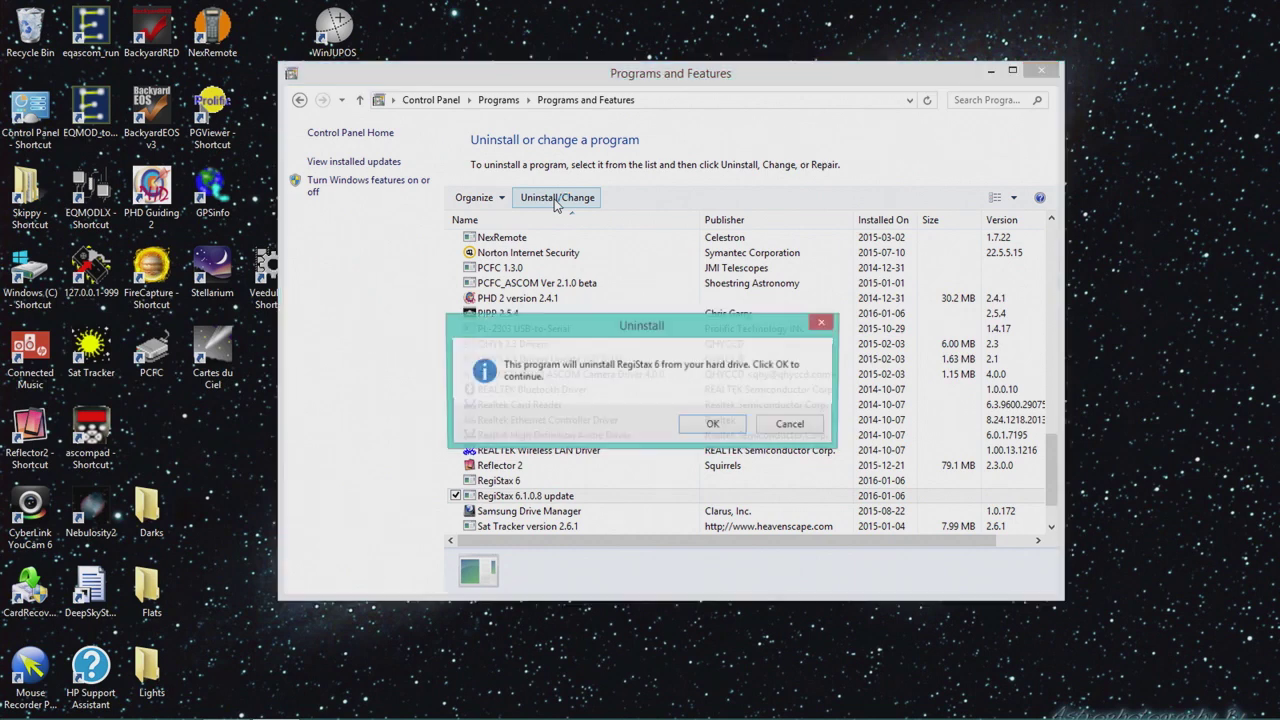
{"action": "left_click", "coordinate": [727, 425]}
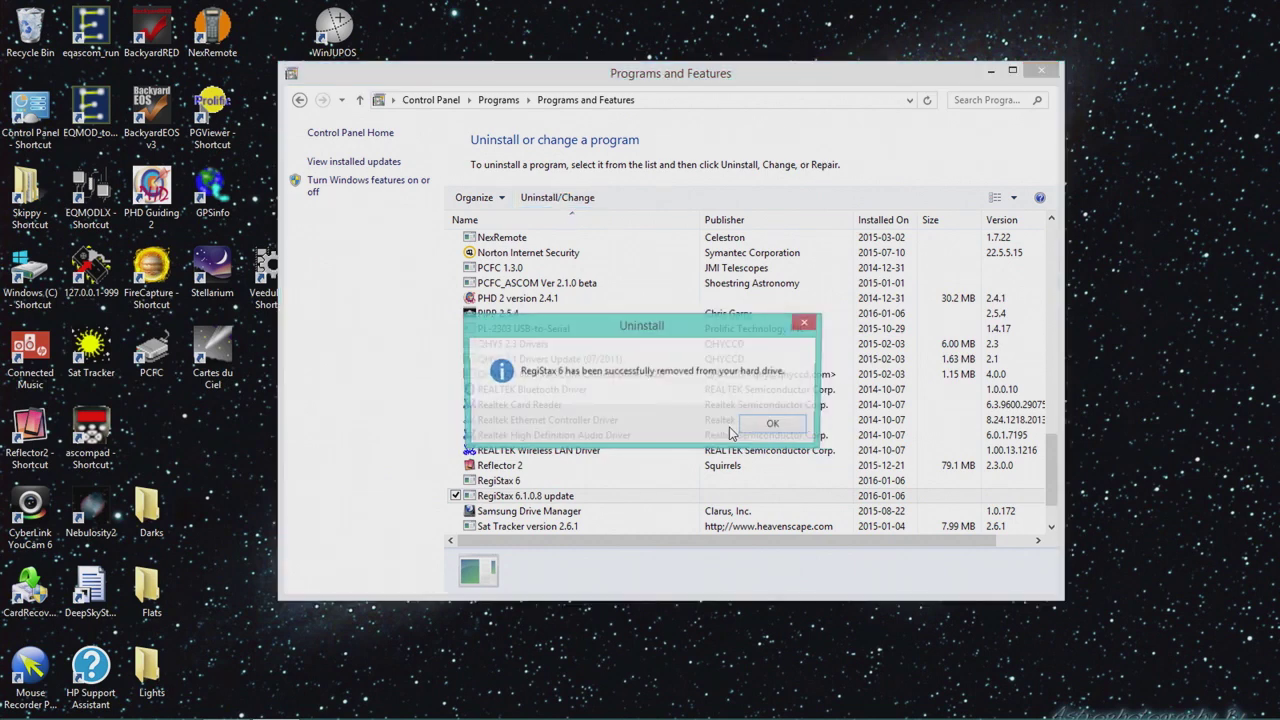
{"action": "left_click", "coordinate": [775, 427]}
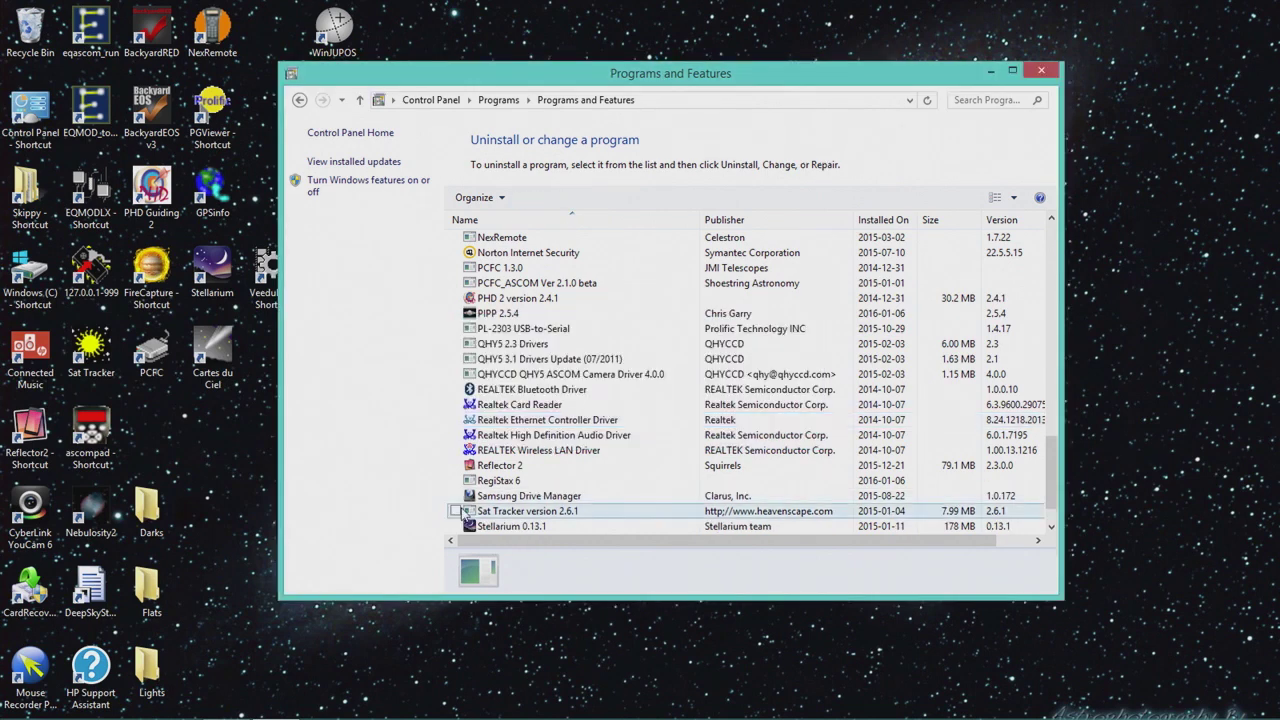
Remove the remaining RegiStax 6 entry from the installed programs list.
{"action": "left_click", "coordinate": [517, 484]}
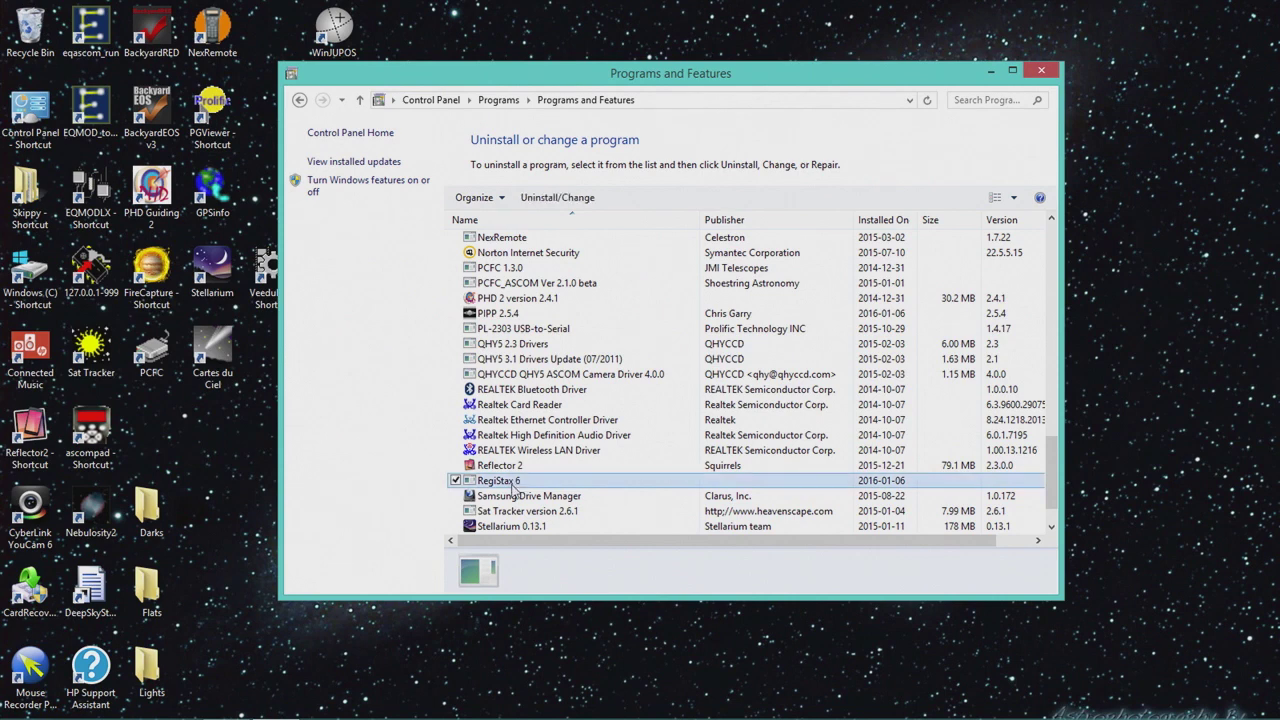
{"action": "left_click", "coordinate": [560, 199]}
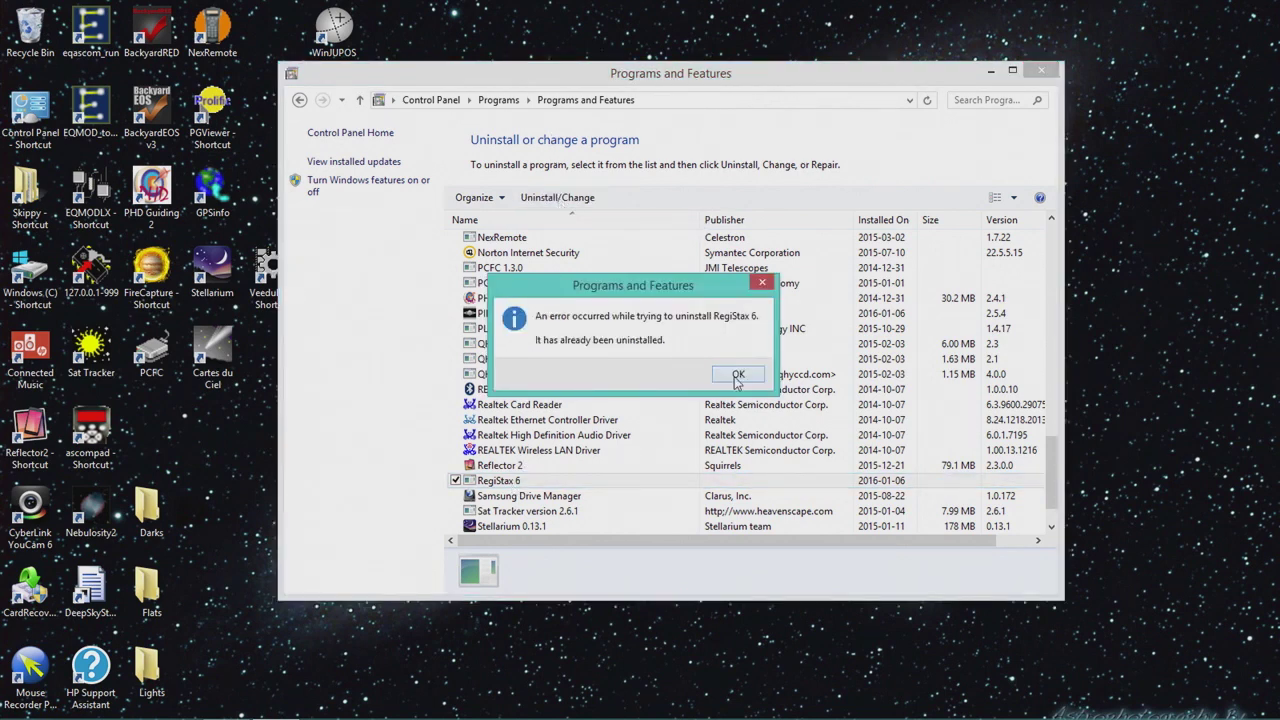
{"action": "left_click", "coordinate": [737, 376]}
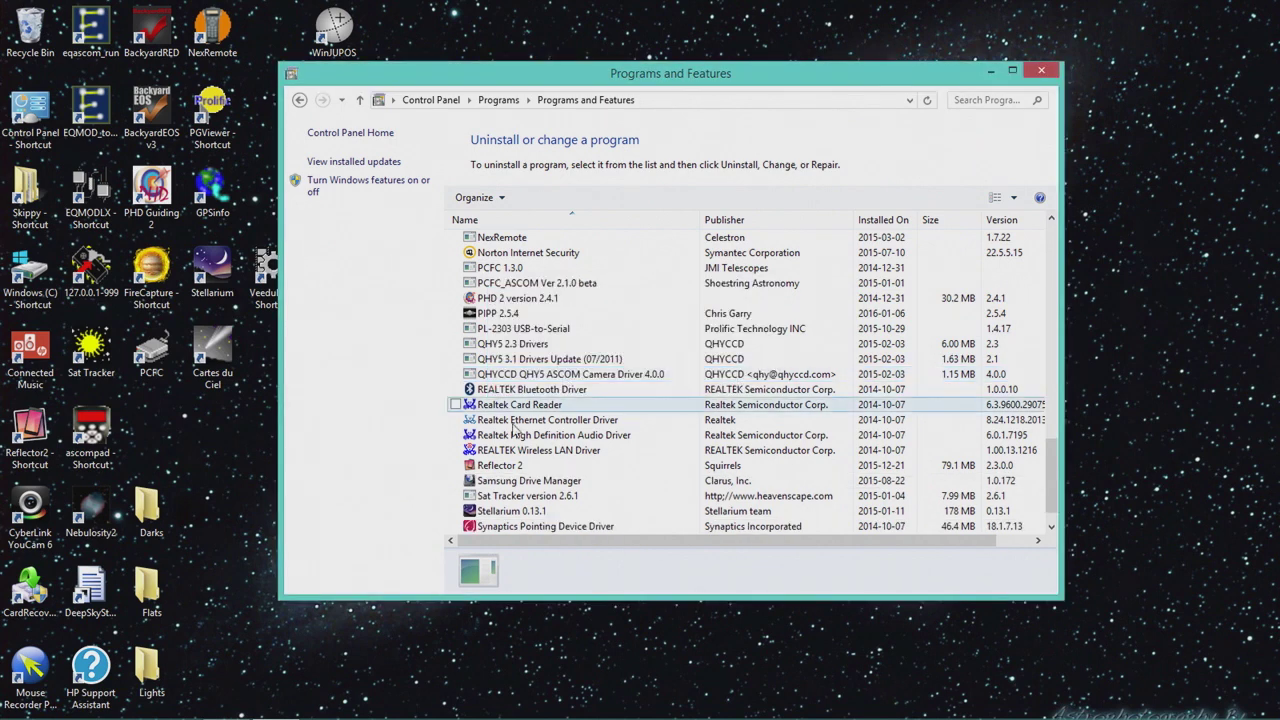
Uninstall PIPP 2.5.4 with all its components and close Programs and Features.
{"action": "left_click", "coordinate": [538, 316]}
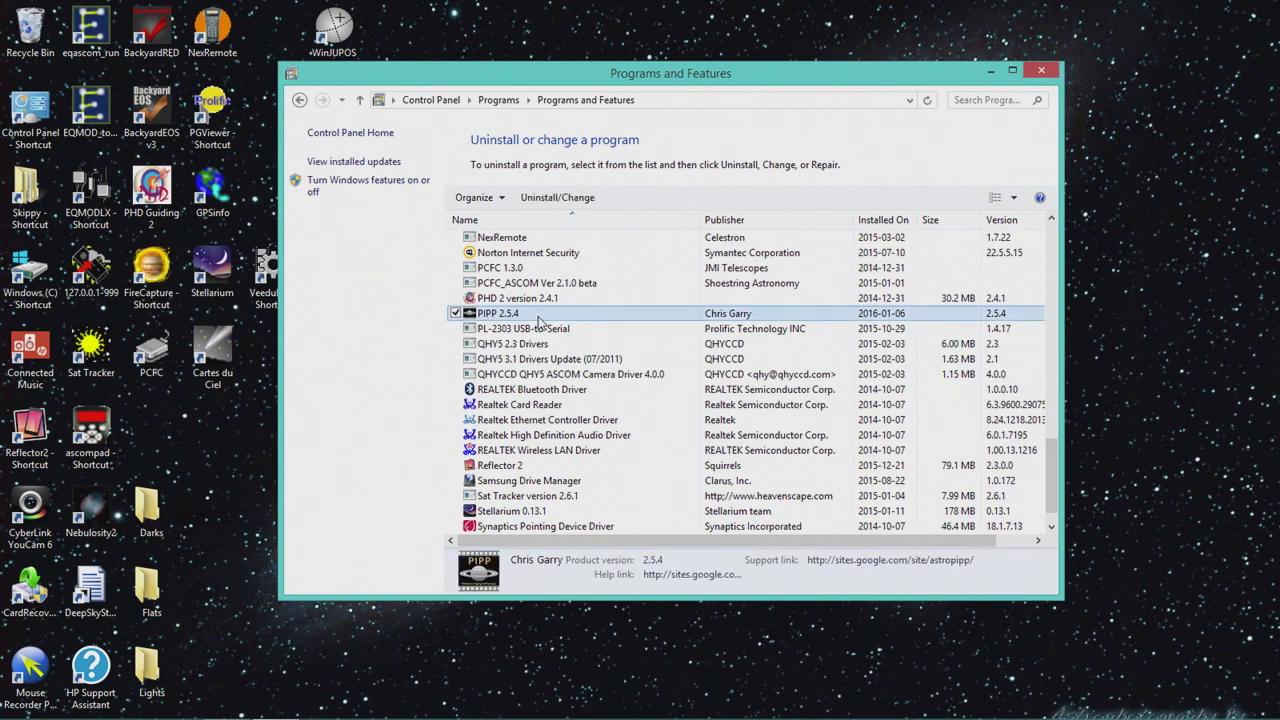
{"action": "left_click", "coordinate": [545, 203]}
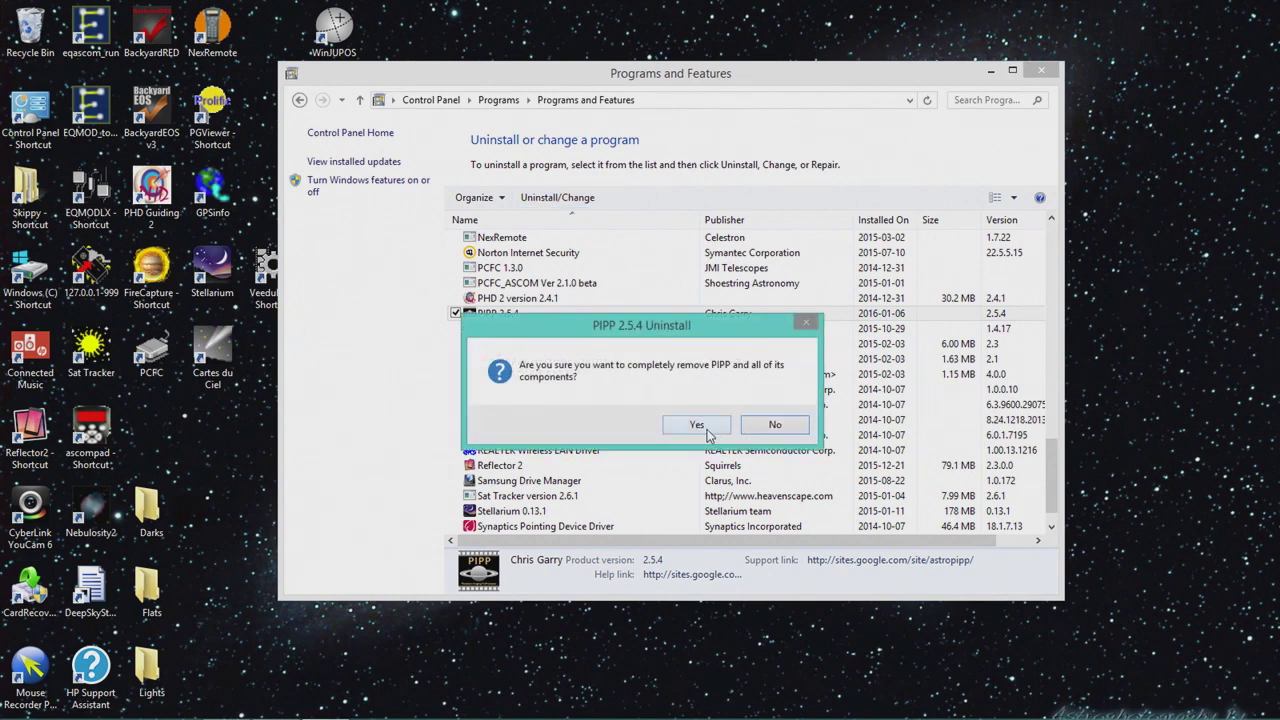
{"action": "left_click", "coordinate": [697, 425]}
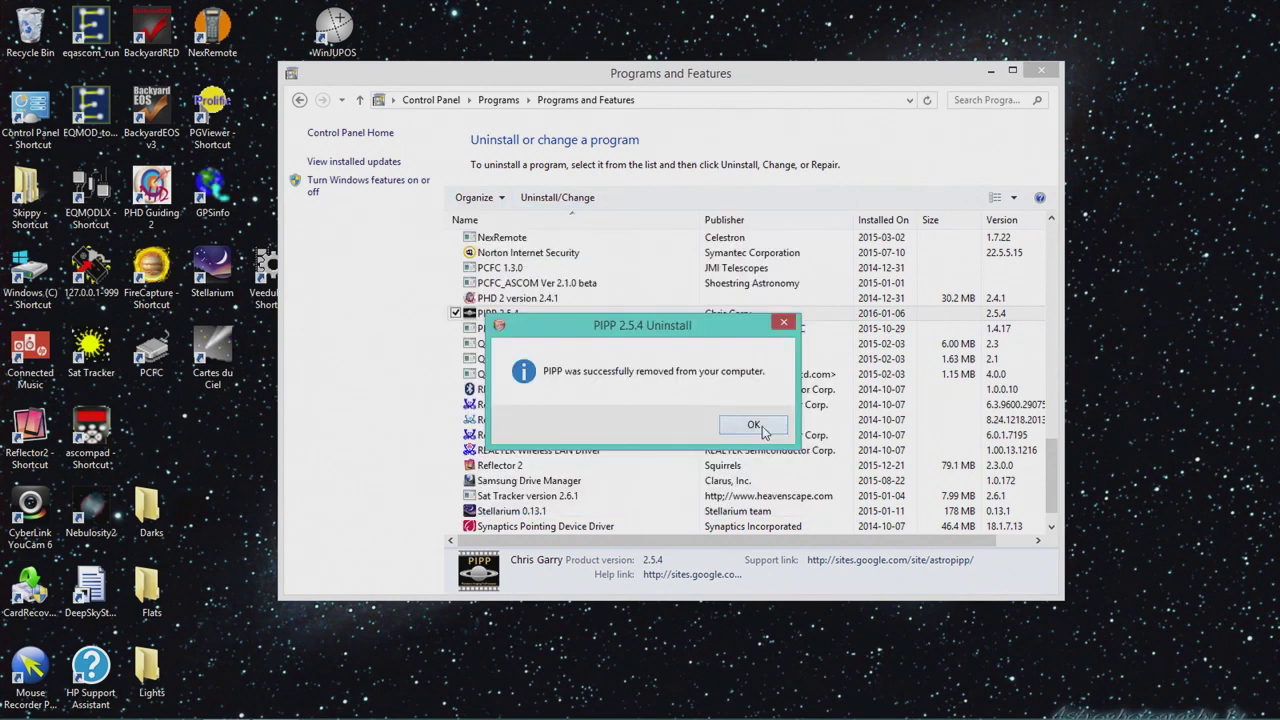
{"action": "left_click", "coordinate": [757, 427]}
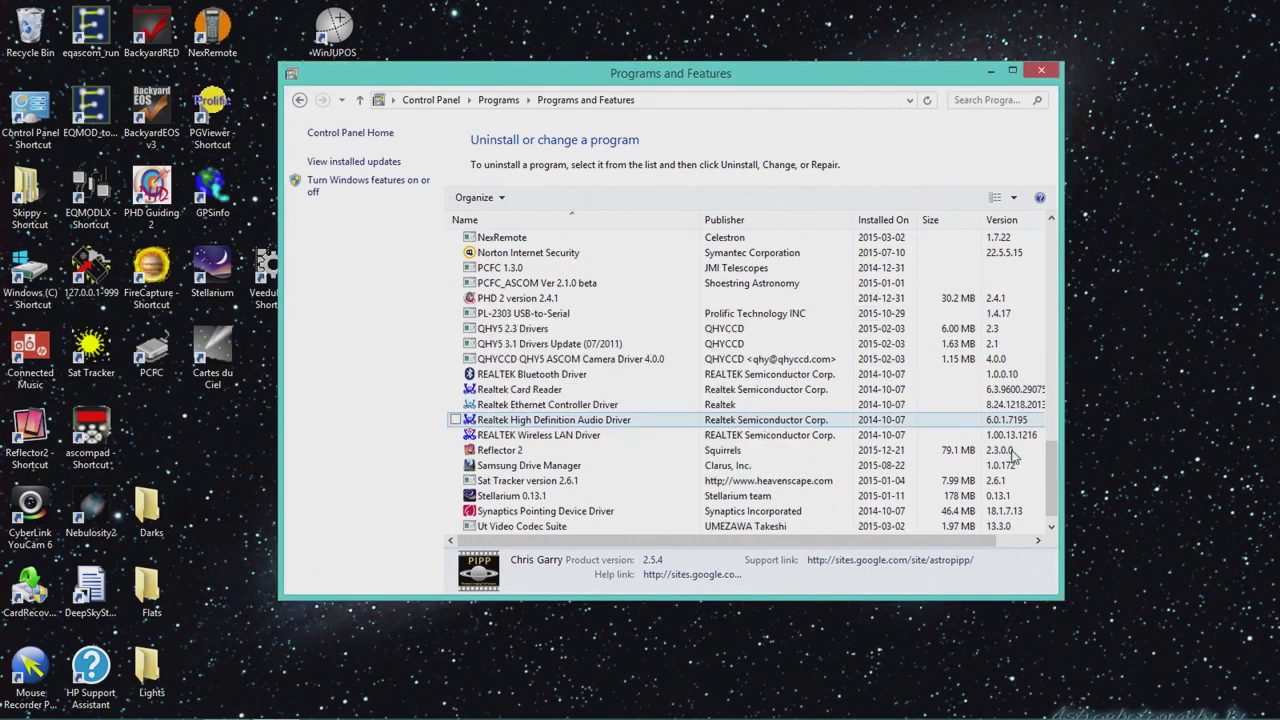
{"action": "left_click_drag", "start_coordinate": [1052, 458], "coordinate": [1052, 242]}
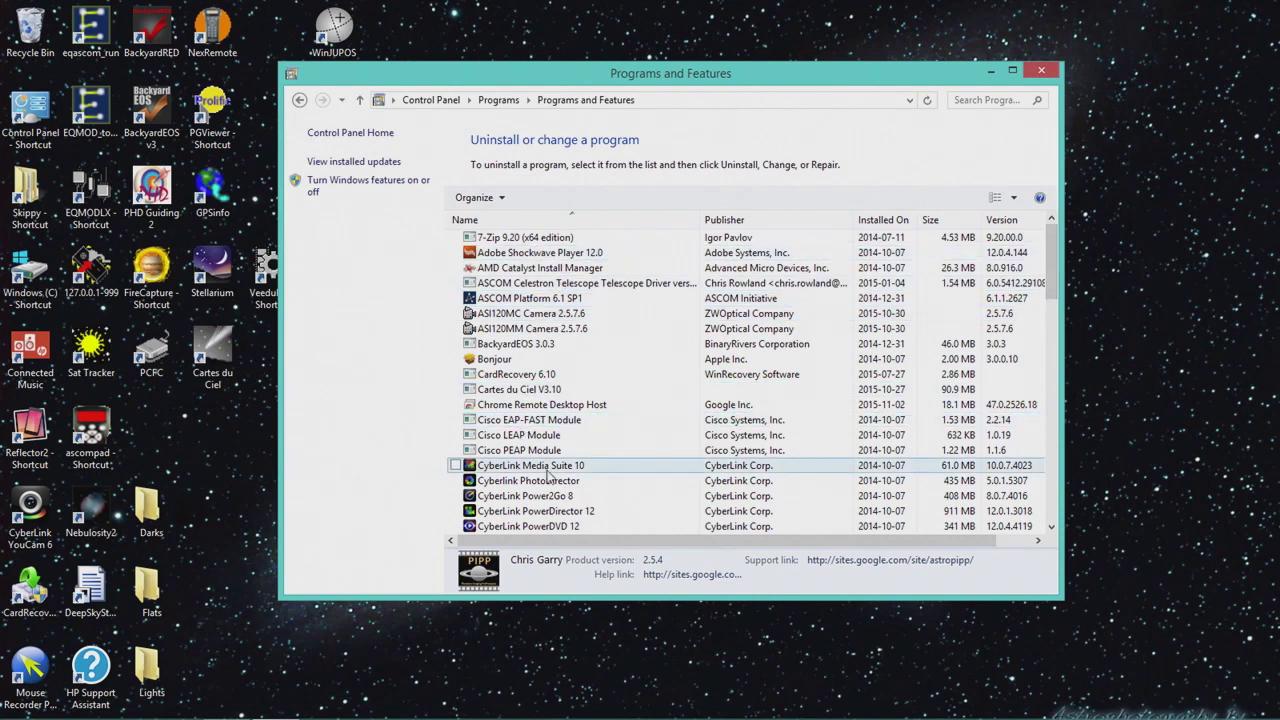
{"action": "left_click", "coordinate": [1041, 70]}
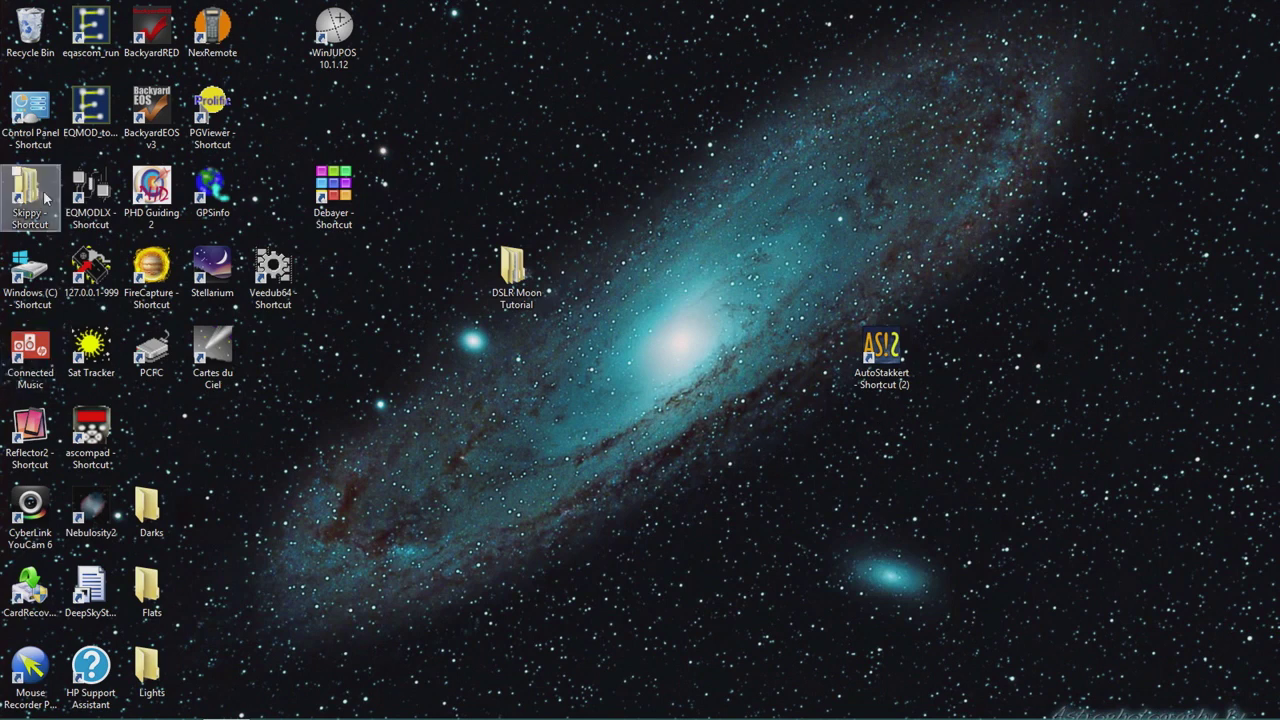
Open the AutoStakkert shortcut's file location and delete the AutoStakkert application from the Astro Programs folder.
{"action": "right_click", "coordinate": [876, 345]}
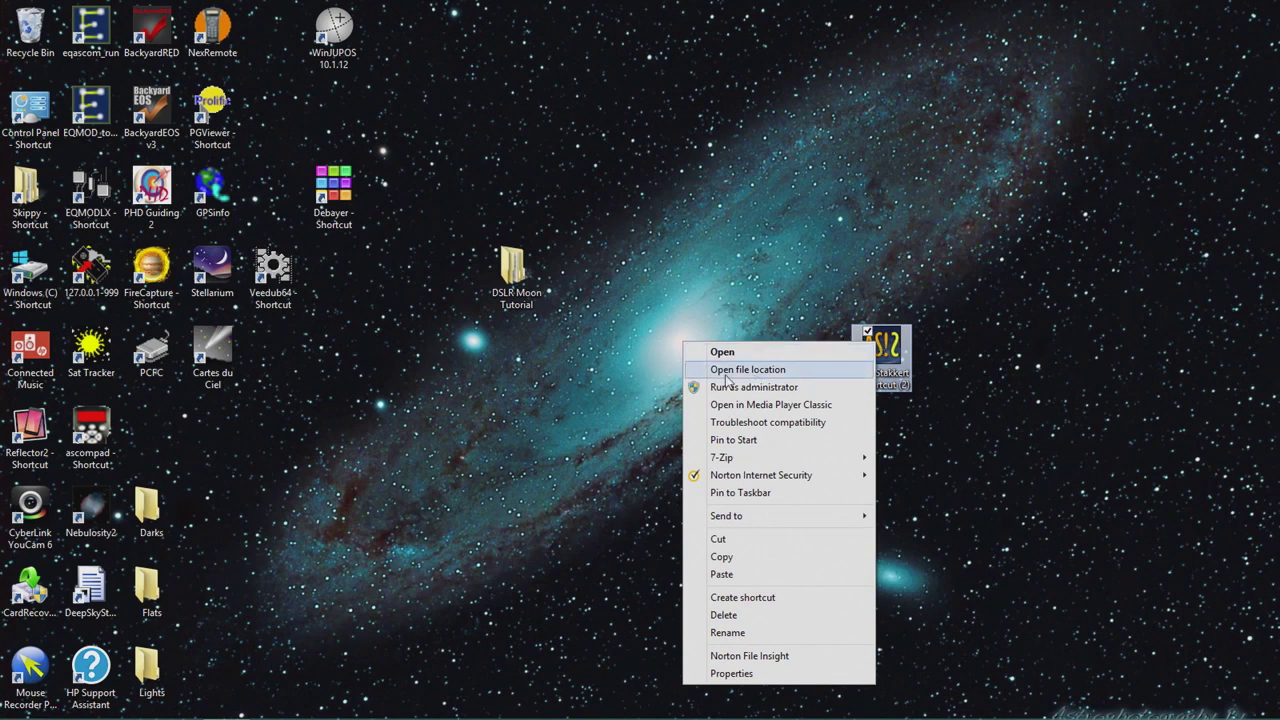
{"action": "left_click", "coordinate": [795, 376]}
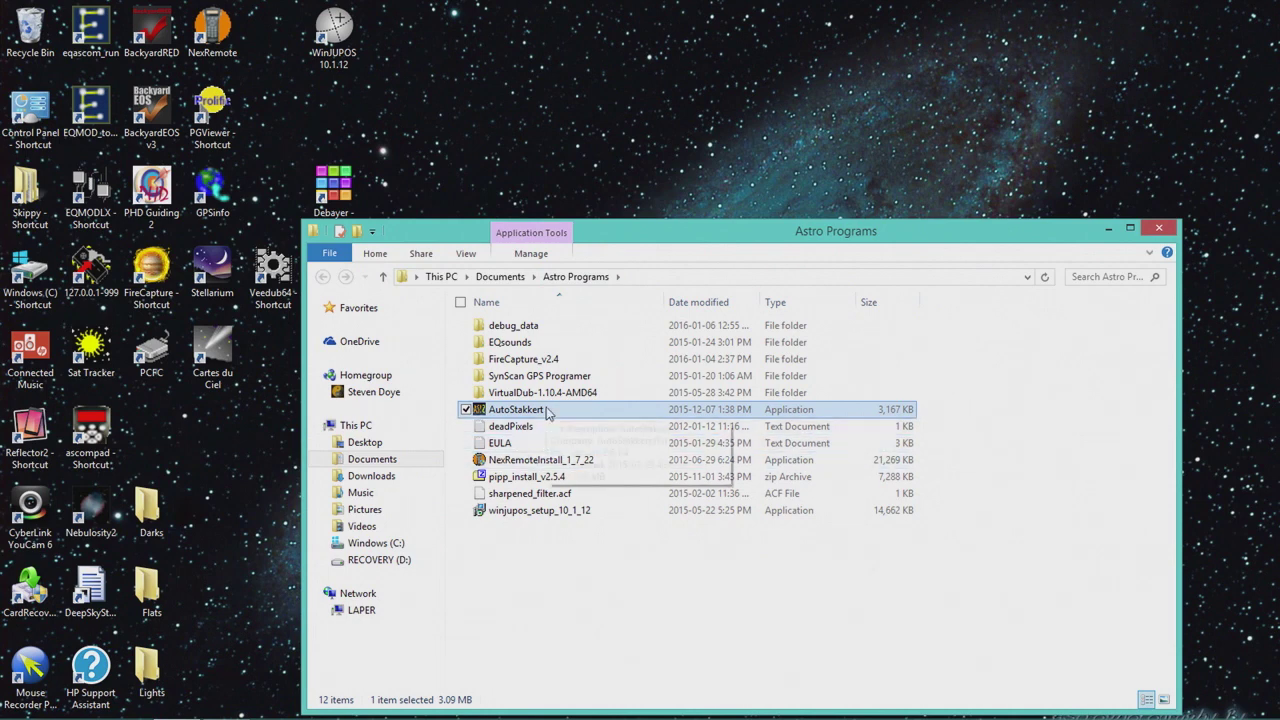
{"action": "mouse_move", "coordinate": [547, 413]}
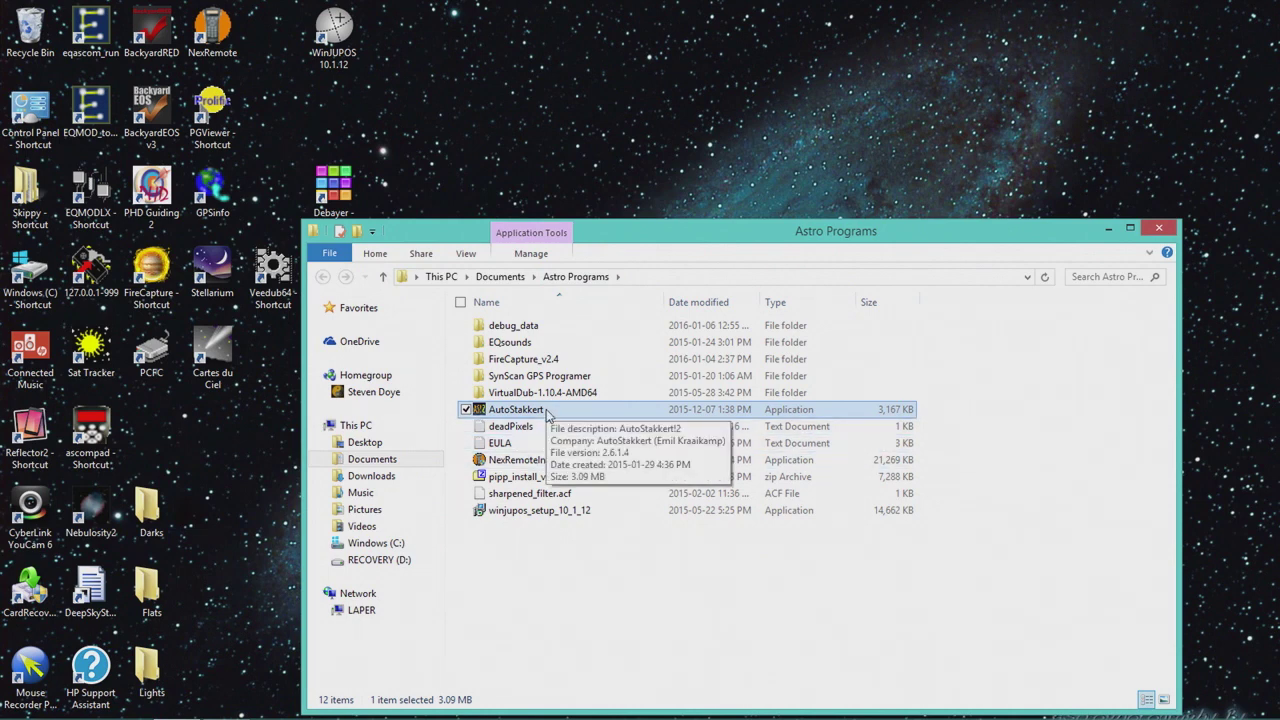
{"action": "right_click", "coordinate": [546, 410]}
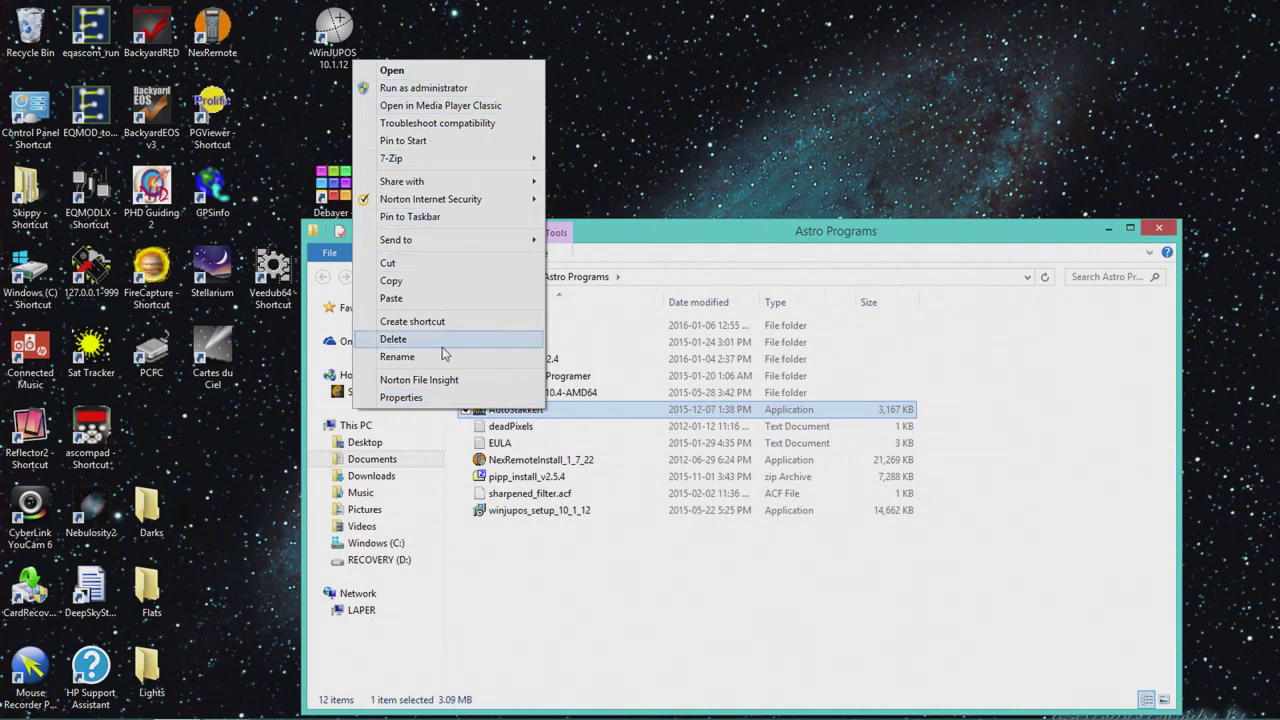
{"action": "left_click", "coordinate": [400, 341]}
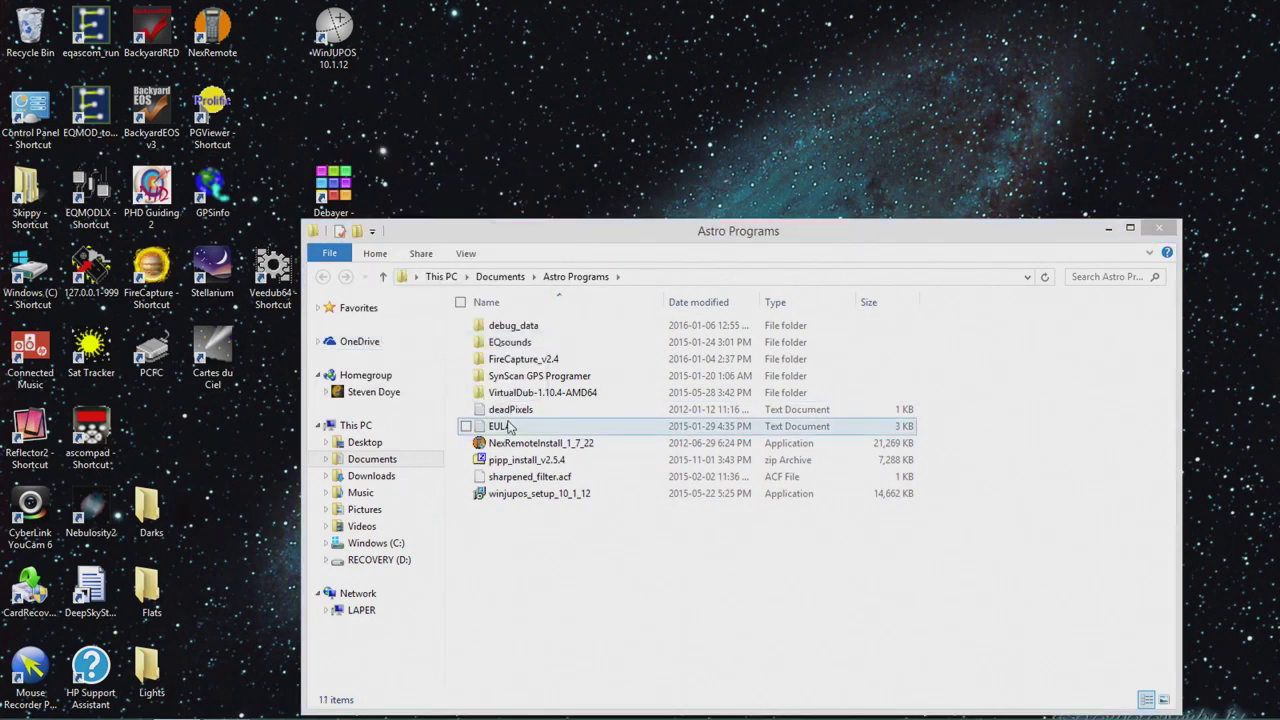
Delete the leftover deadPixels and EULA text files from the Astro Programs folder.
{"action": "left_click", "coordinate": [545, 412]}
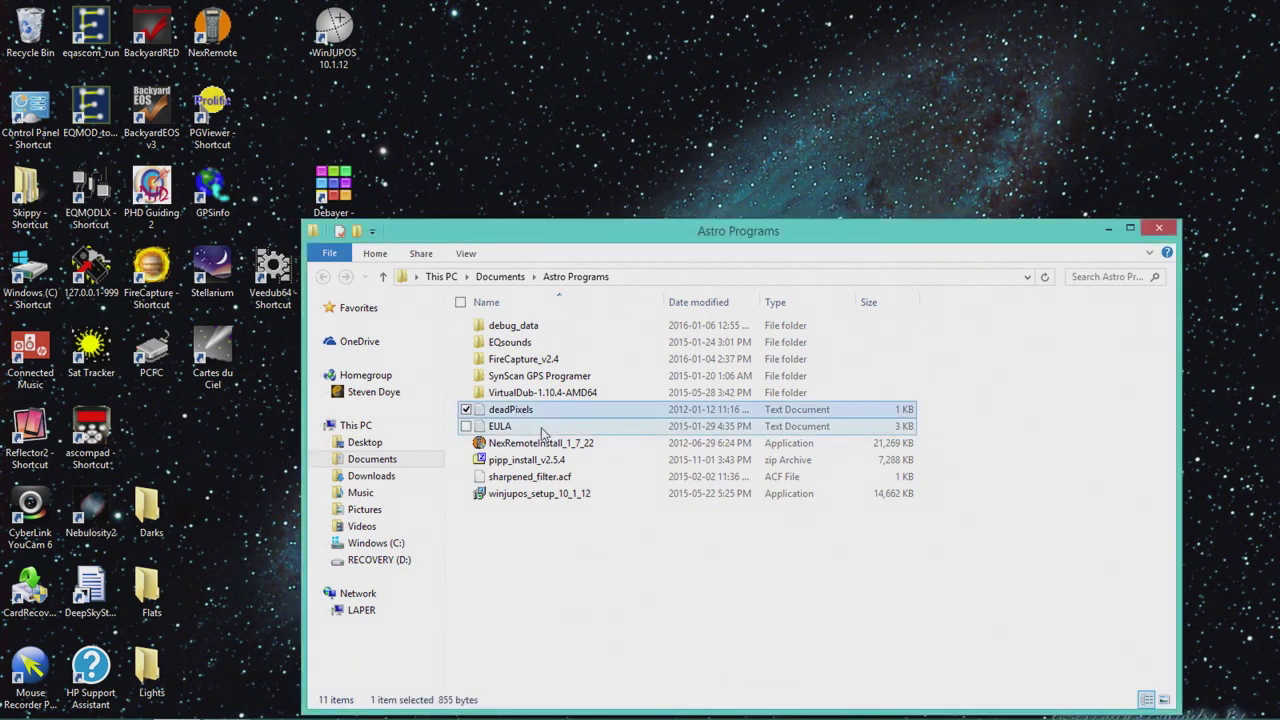
{"action": "left_click", "coordinate": [543, 428], "text": "ctrl"}
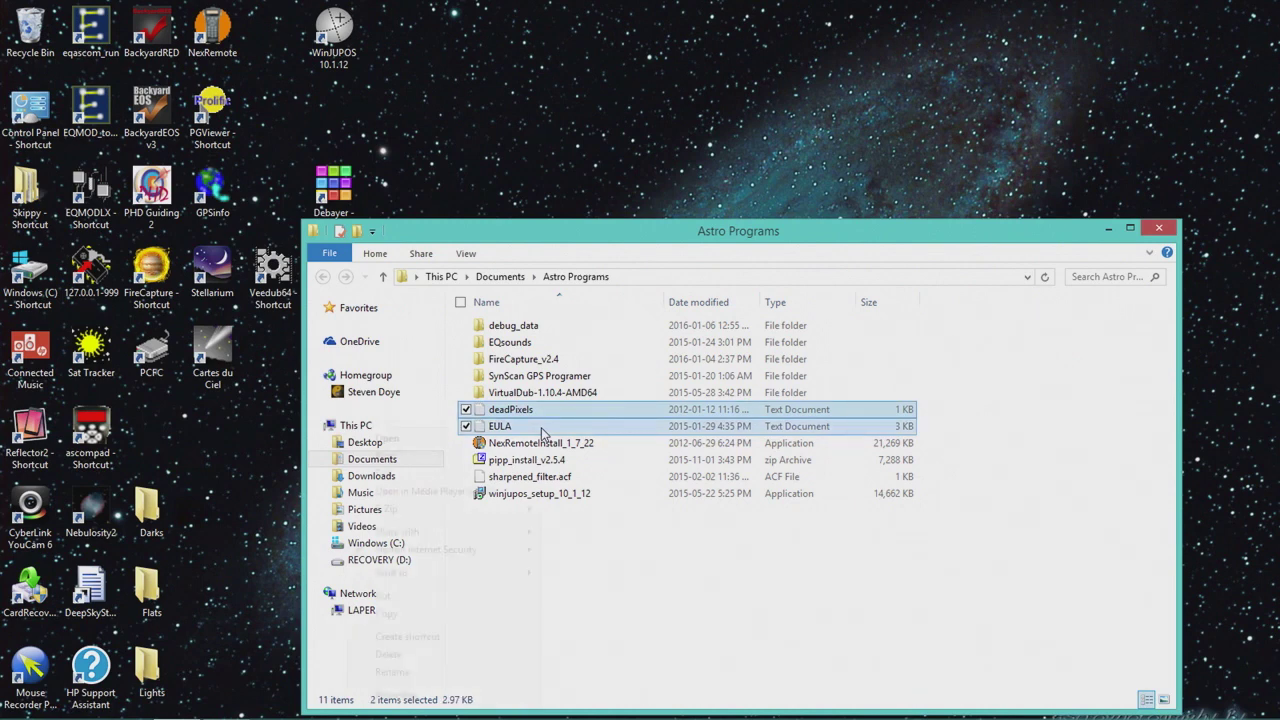
{"action": "right_click", "coordinate": [543, 430]}
{"action": "left_click", "coordinate": [437, 656]}
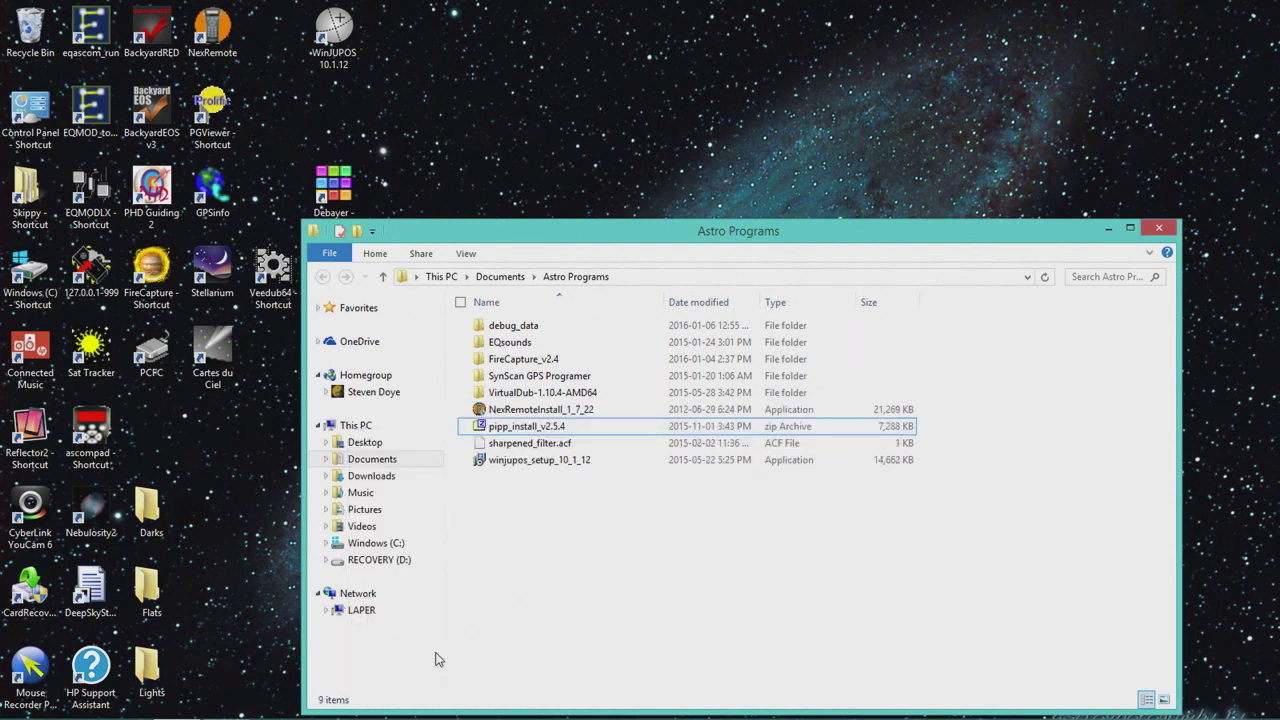
{"action": "left_click", "coordinate": [522, 428]}
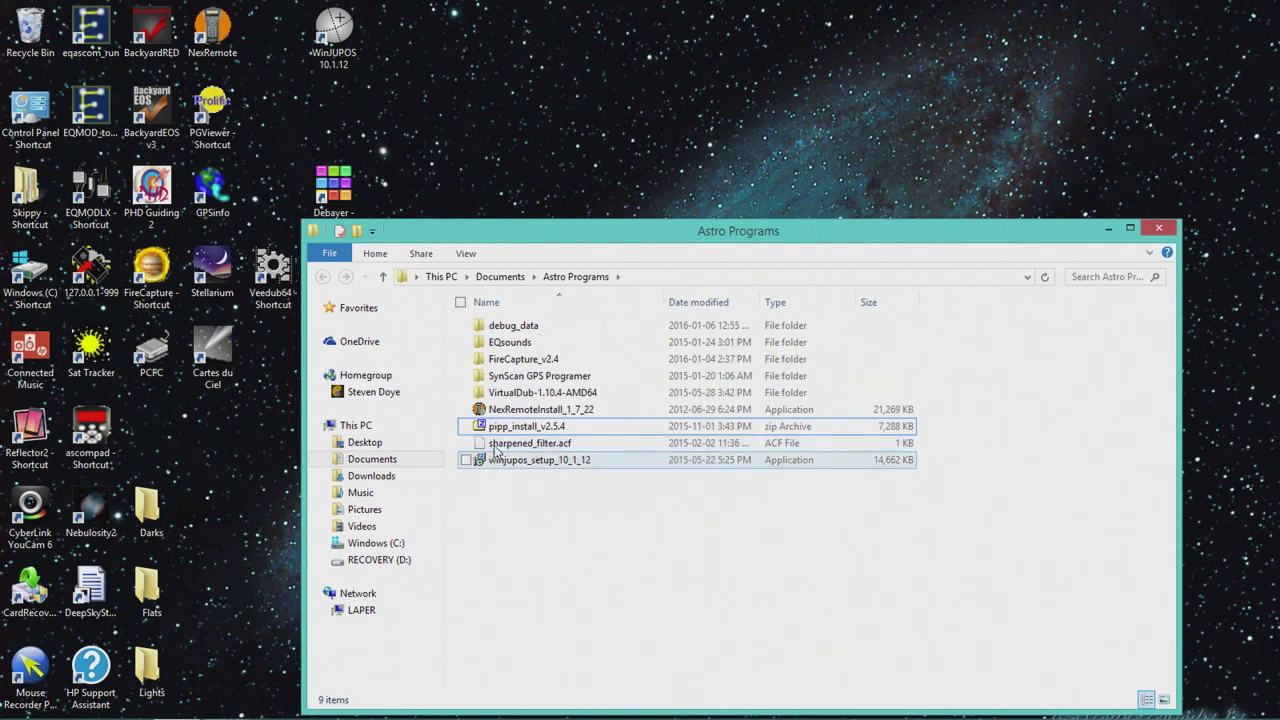
Empty the Recycle Bin, permanently deleting its items.
{"action": "right_click", "coordinate": [30, 30]}
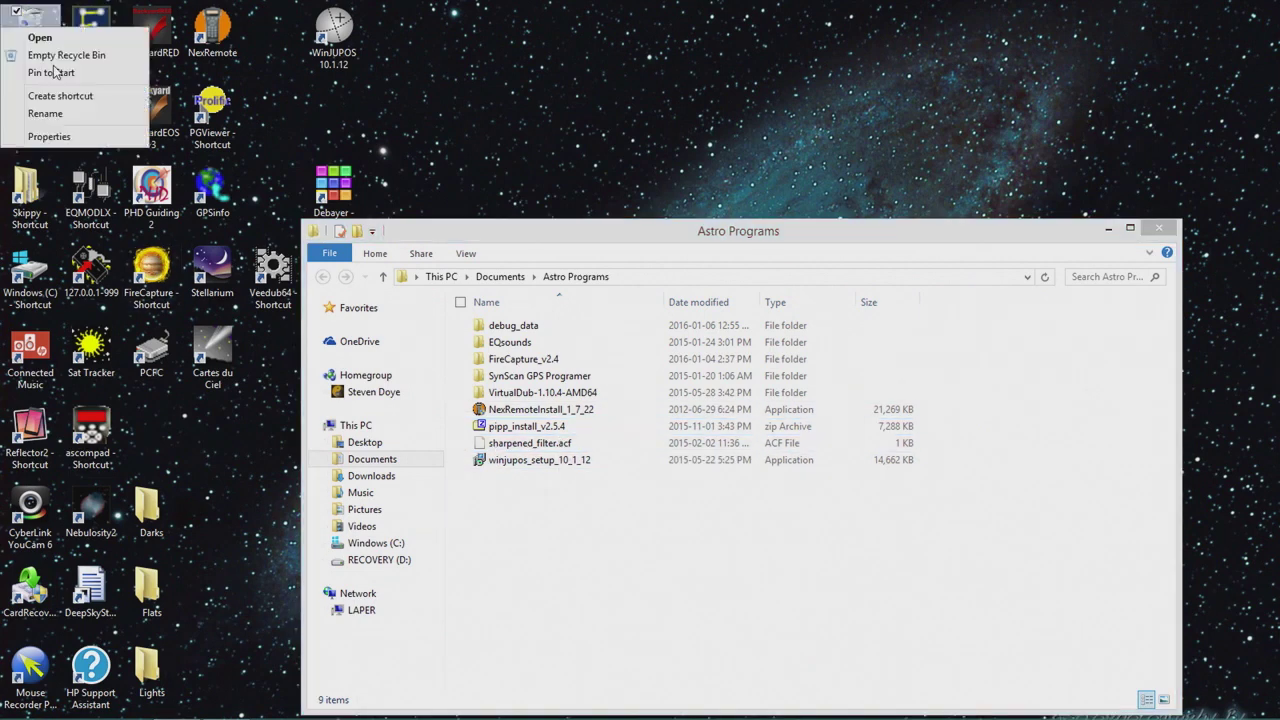
{"action": "left_click", "coordinate": [71, 57]}
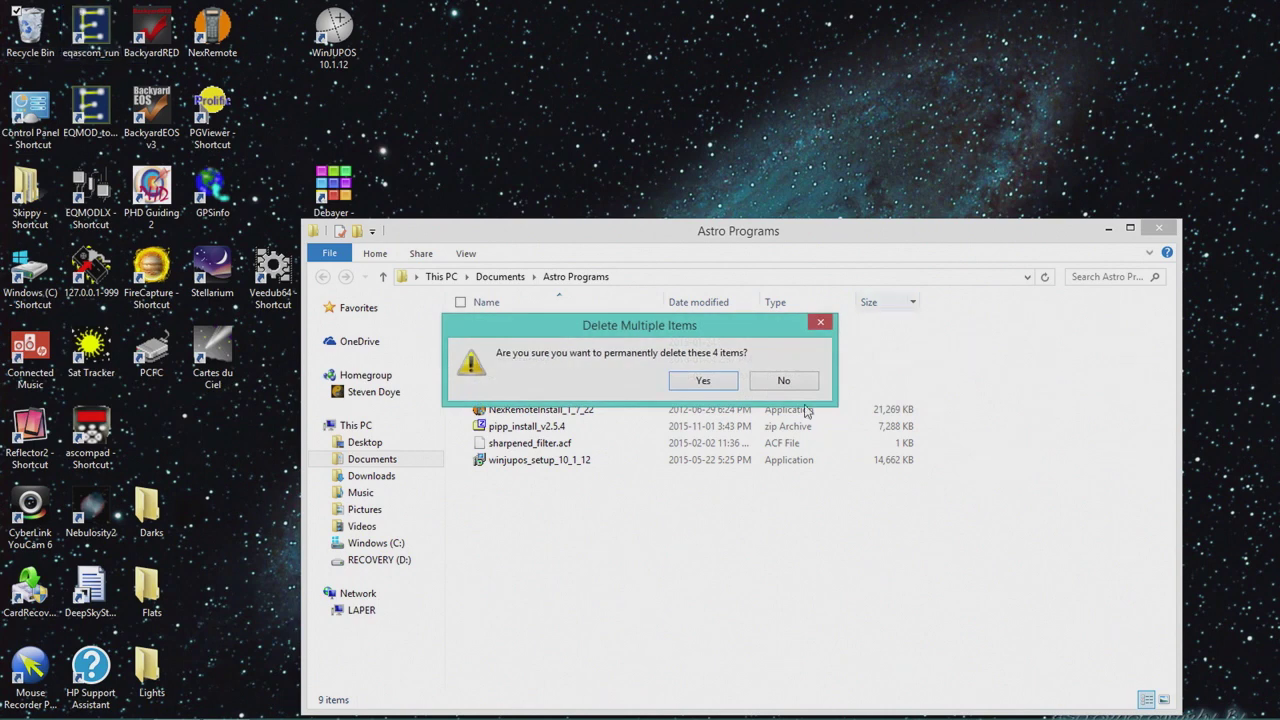
{"action": "left_click", "coordinate": [704, 384]}
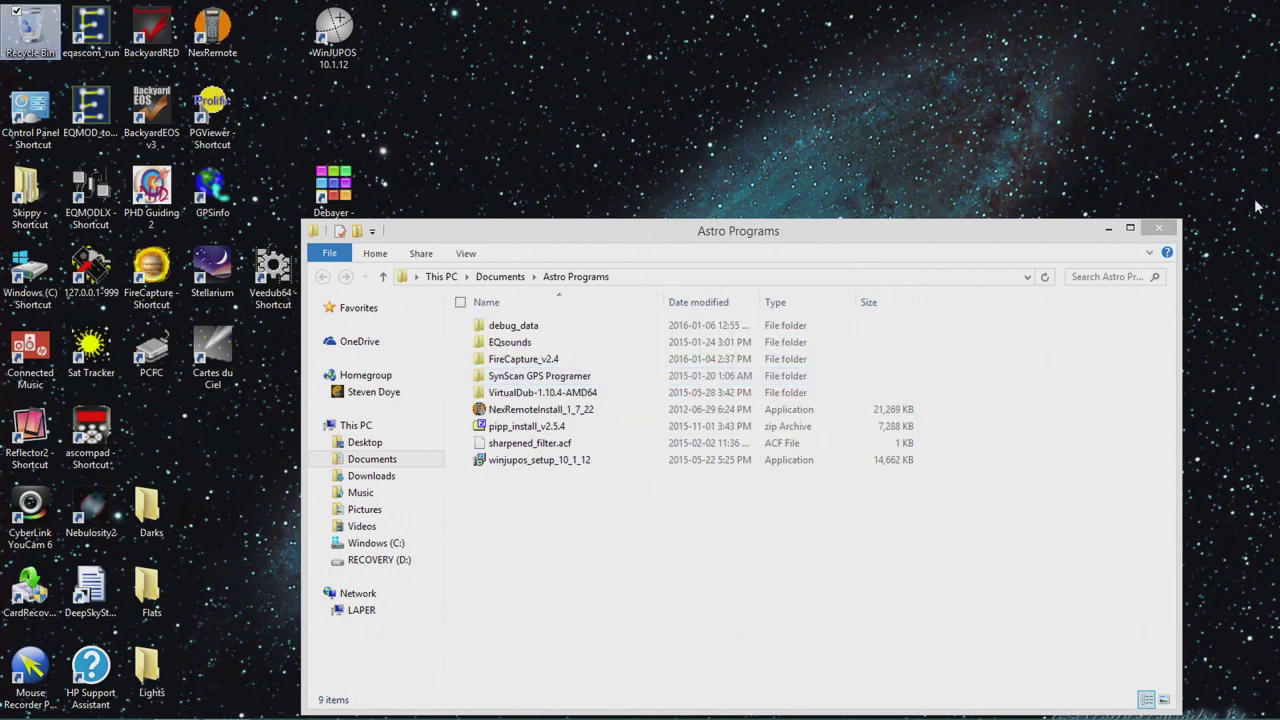
Close the Astro Programs folder and remove the broken AutoStakkert shortcut from the desktop.
{"action": "left_click", "coordinate": [1160, 229]}
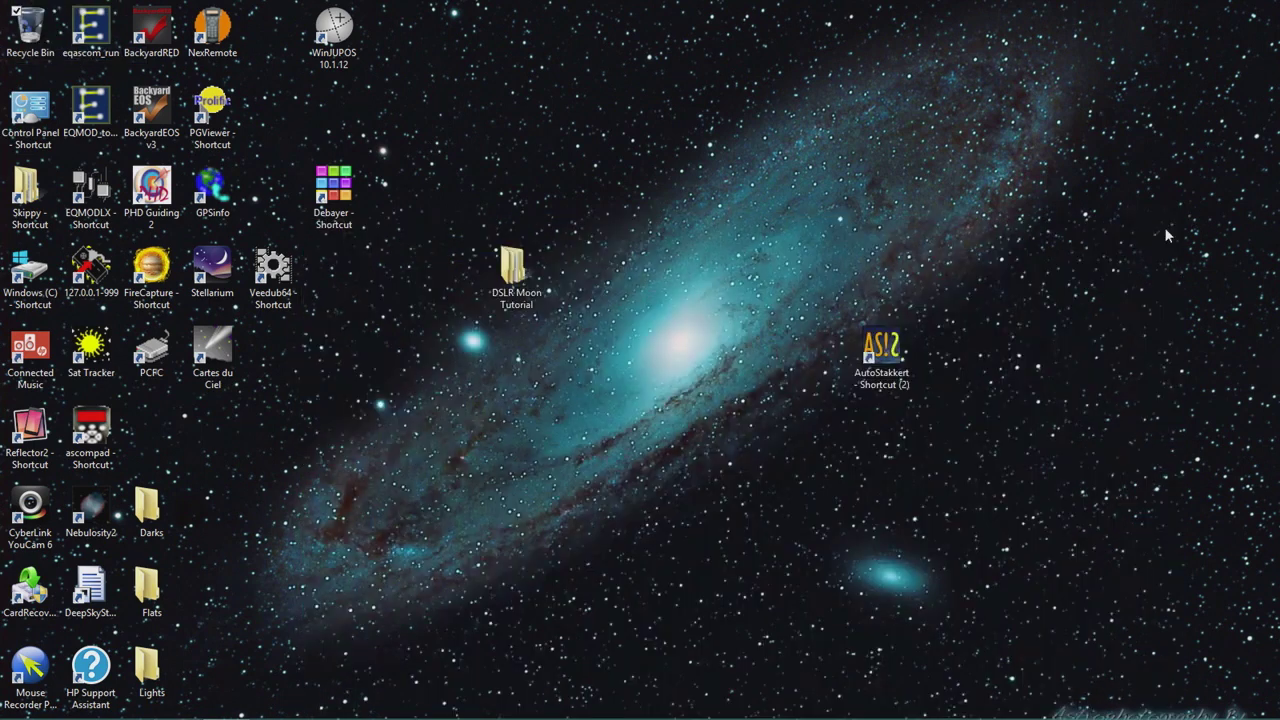
{"action": "double_click", "coordinate": [878, 360]}
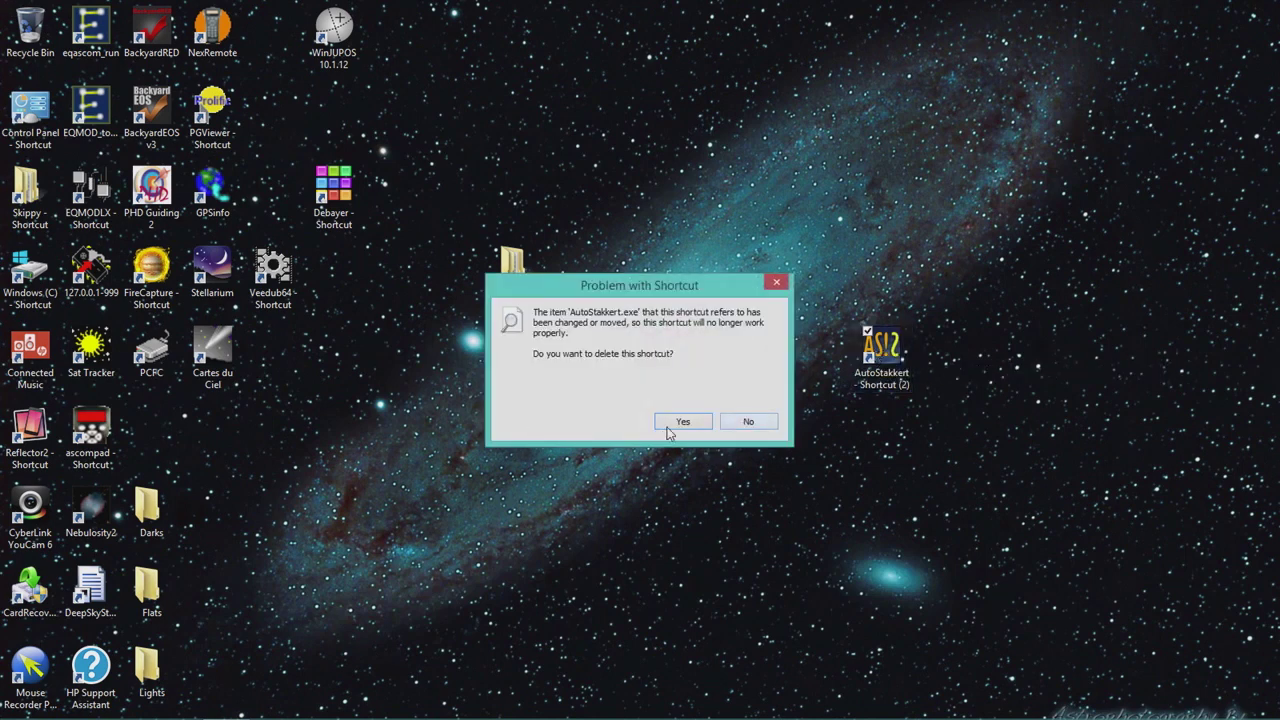
{"action": "left_click", "coordinate": [684, 424]}
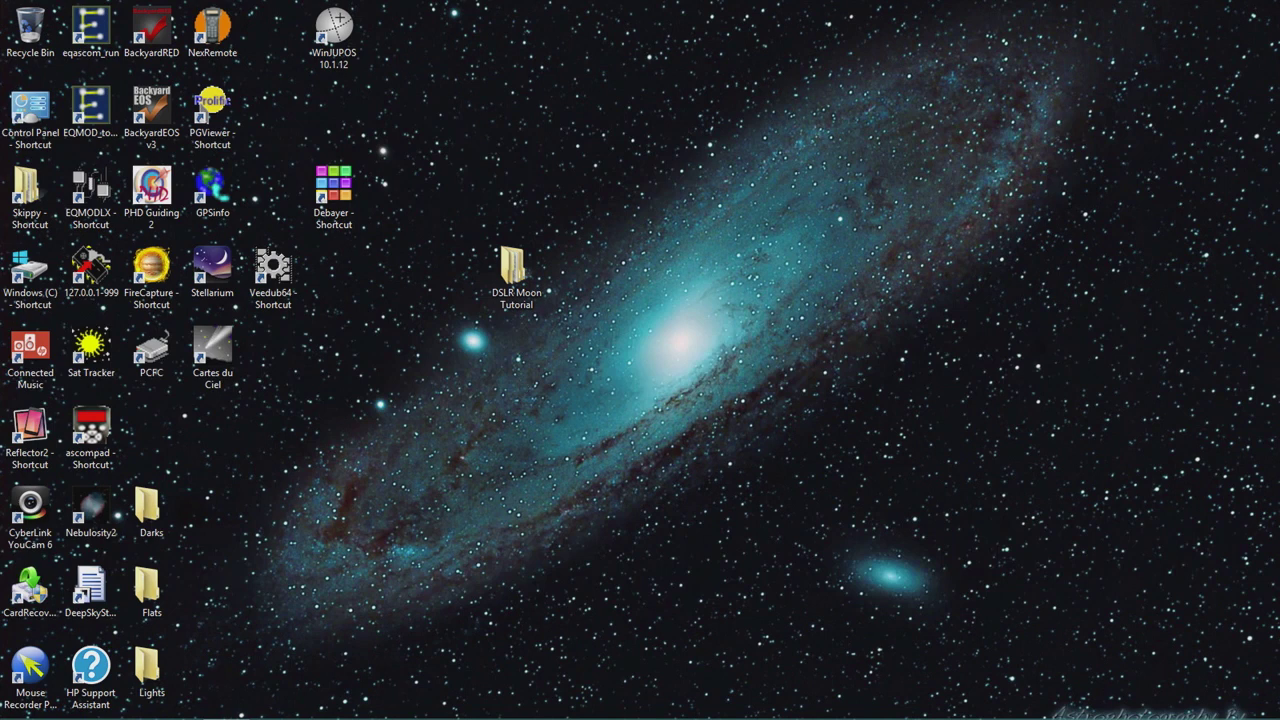
Shut down the computer from the Start screen.
{"action": "mouse_move", "coordinate": [228, 712]}
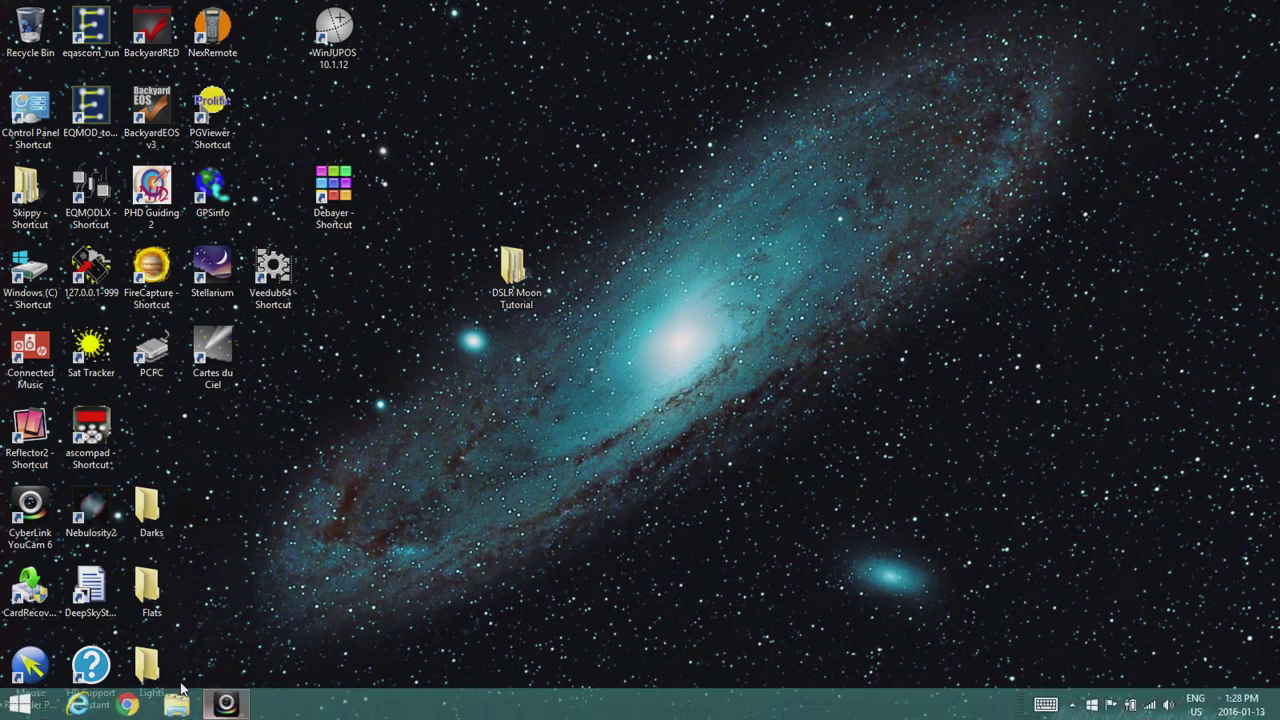
{"action": "left_click", "coordinate": [22, 710]}
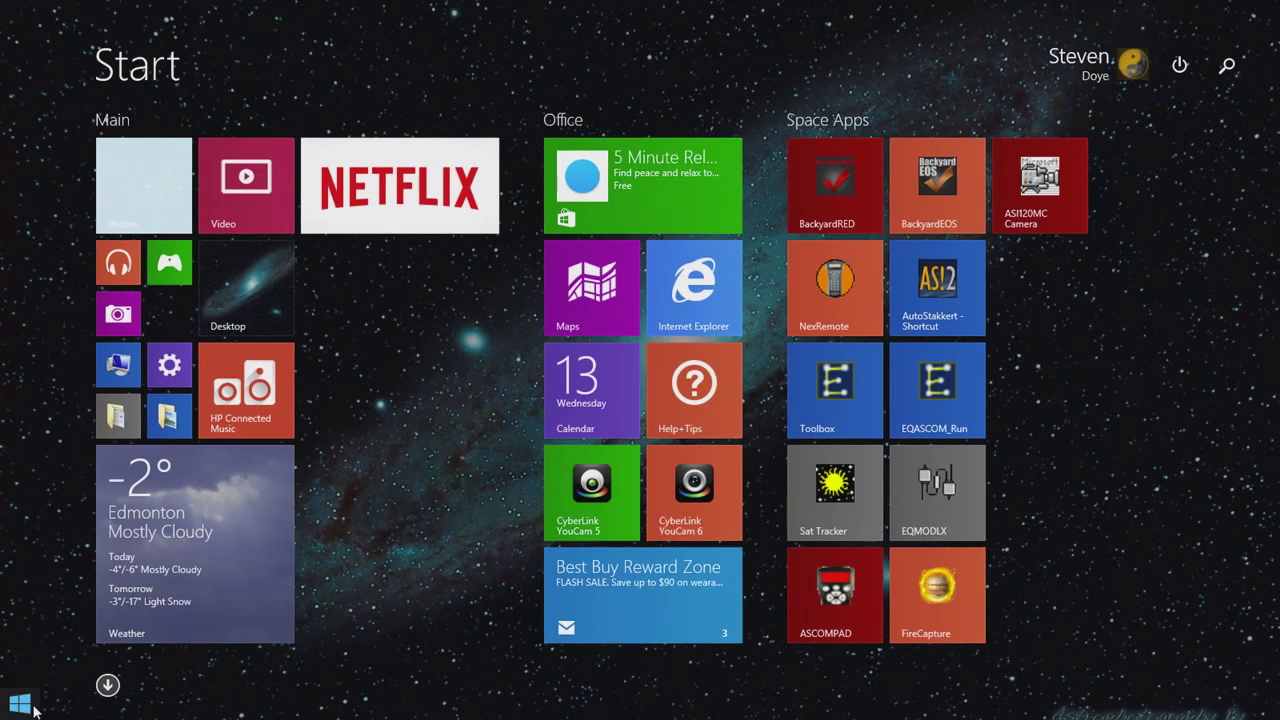
{"action": "left_click", "coordinate": [1175, 66]}
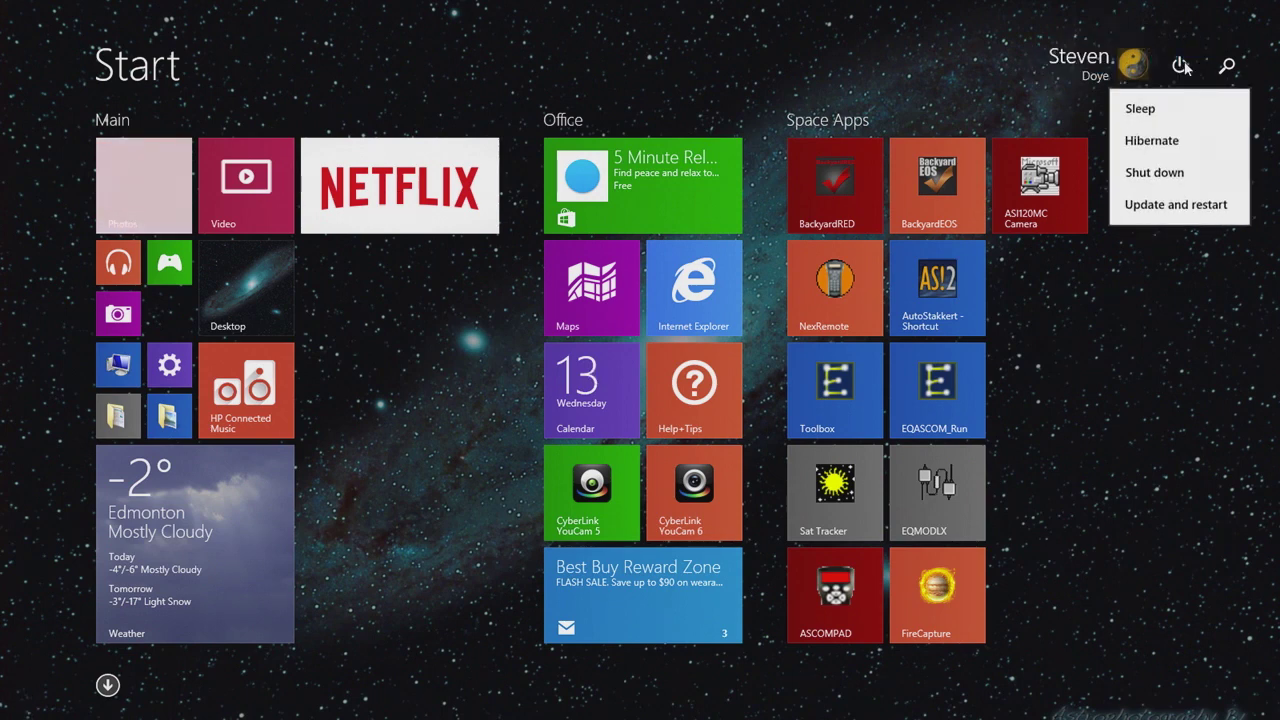
{"action": "left_click", "coordinate": [1160, 172]}
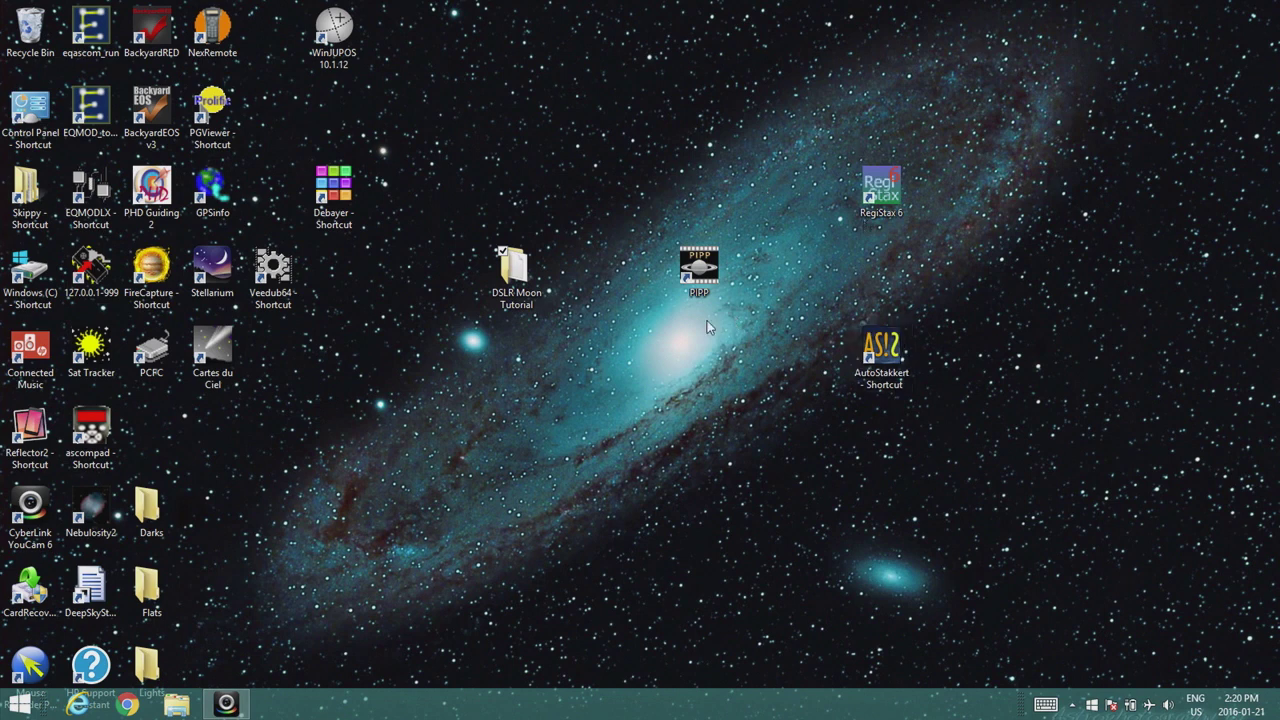
Launch PIPP from its desktop shortcut and move its window clear of the DSLR Moon Tutorial folder.
{"action": "left_click", "coordinate": [682, 268]}
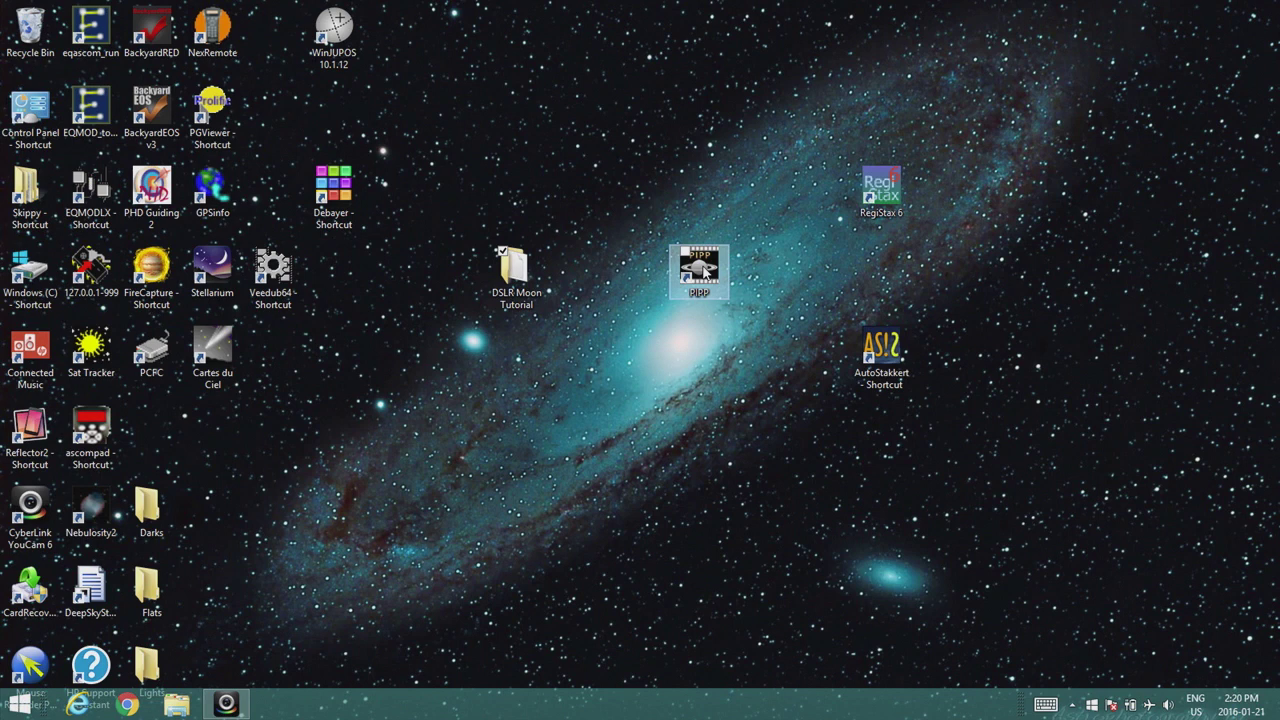
{"action": "double_click", "coordinate": [705, 268]}
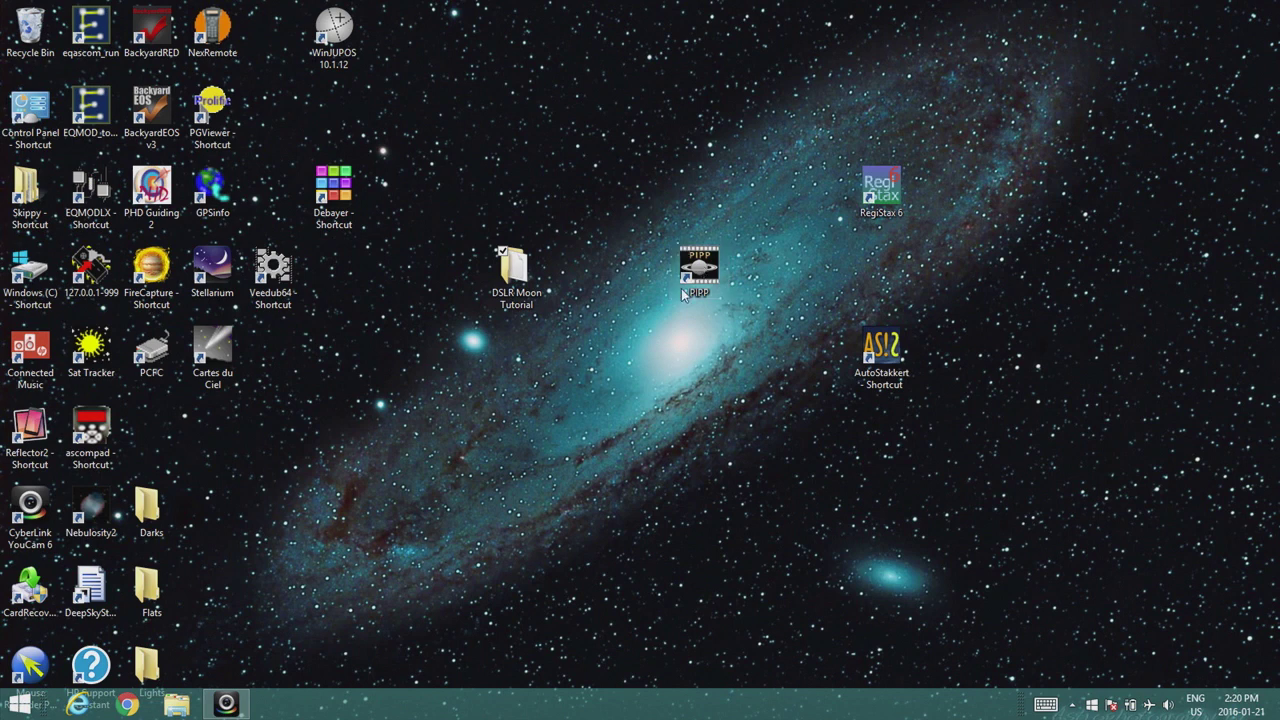
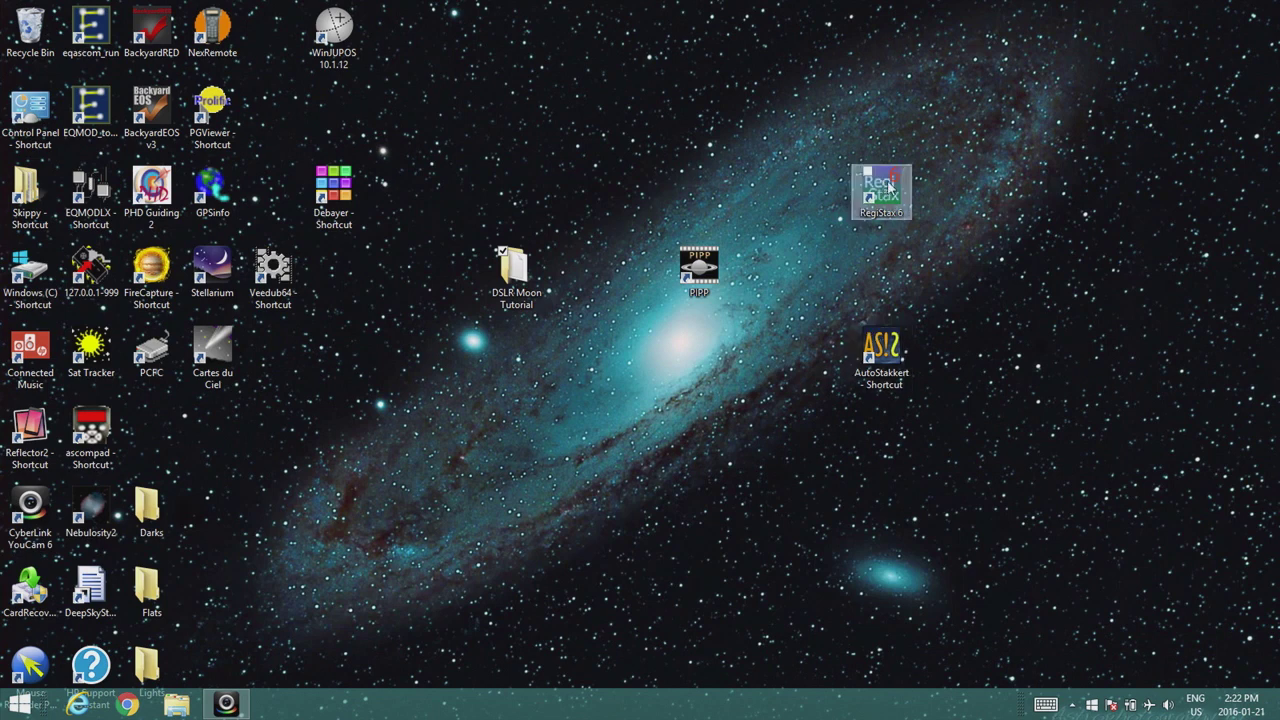
{"action": "left_click", "coordinate": [710, 278]}
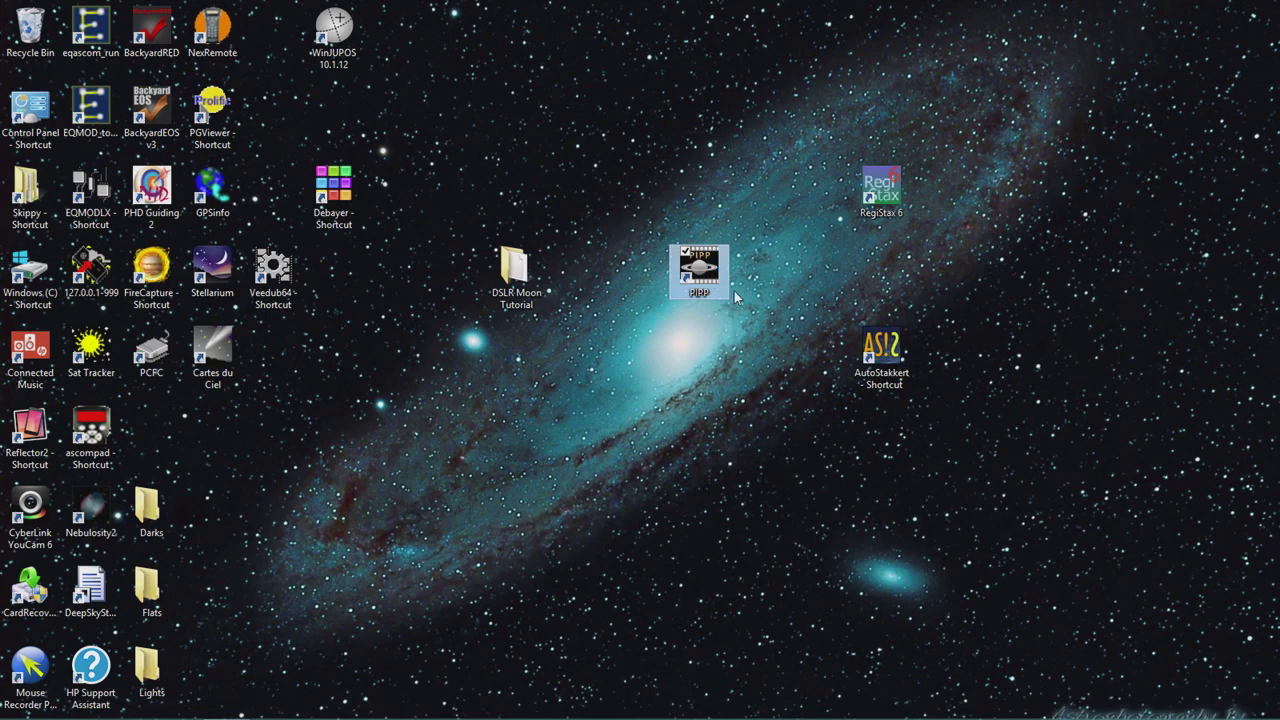
{"action": "key", "text": "Return"}
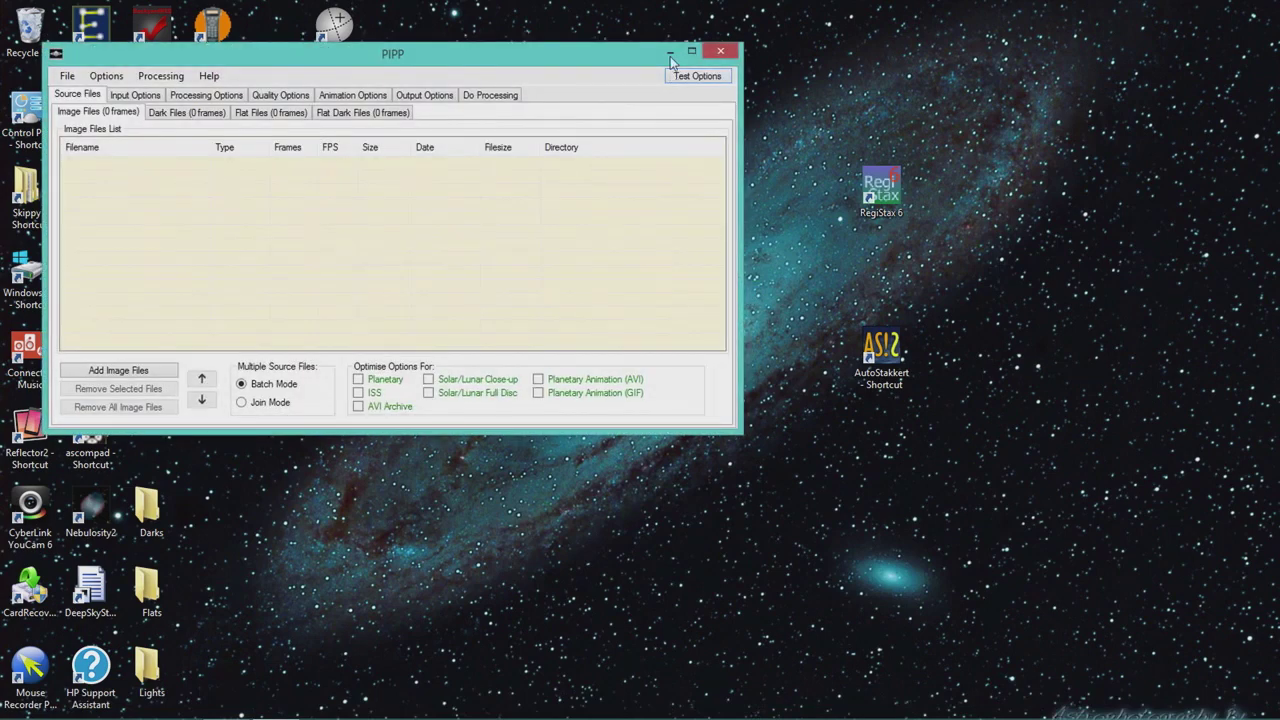
{"action": "left_click_drag", "start_coordinate": [624, 55], "coordinate": [1113, 56]}
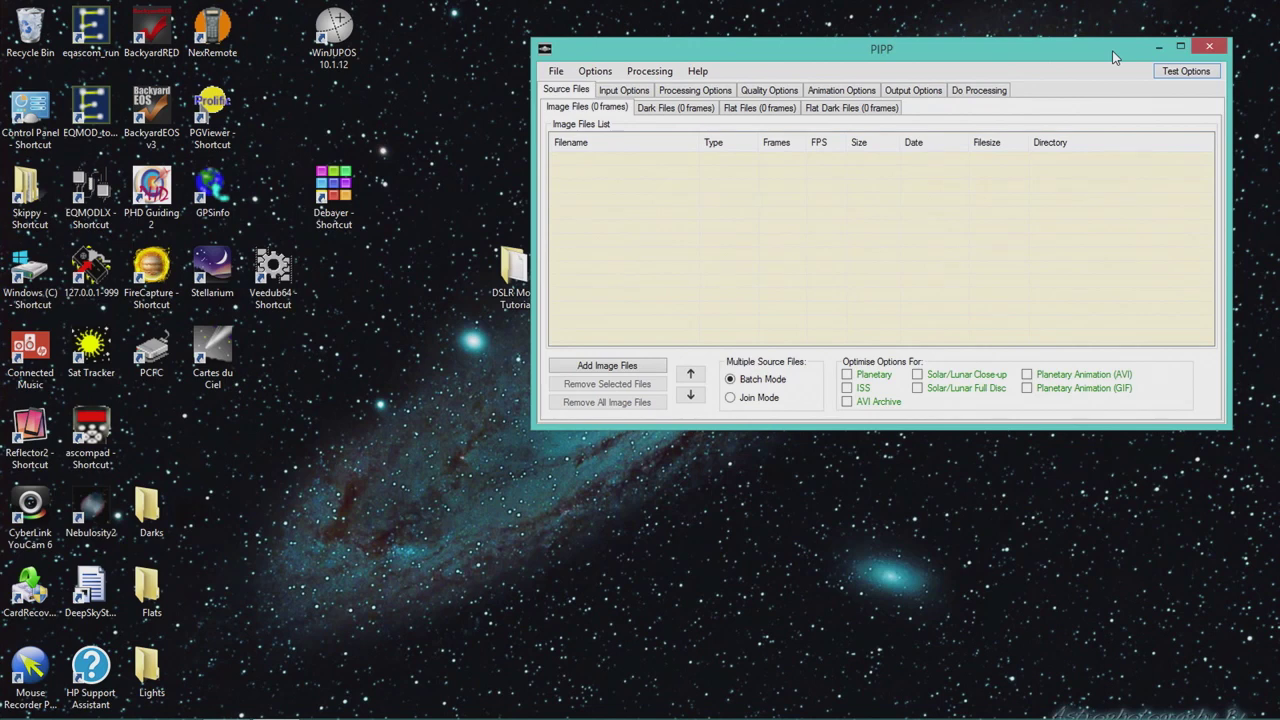
Open the 12-20-15 folder inside DSLR Moon Tutorial and look through its moon photos.
{"action": "double_click", "coordinate": [512, 272]}
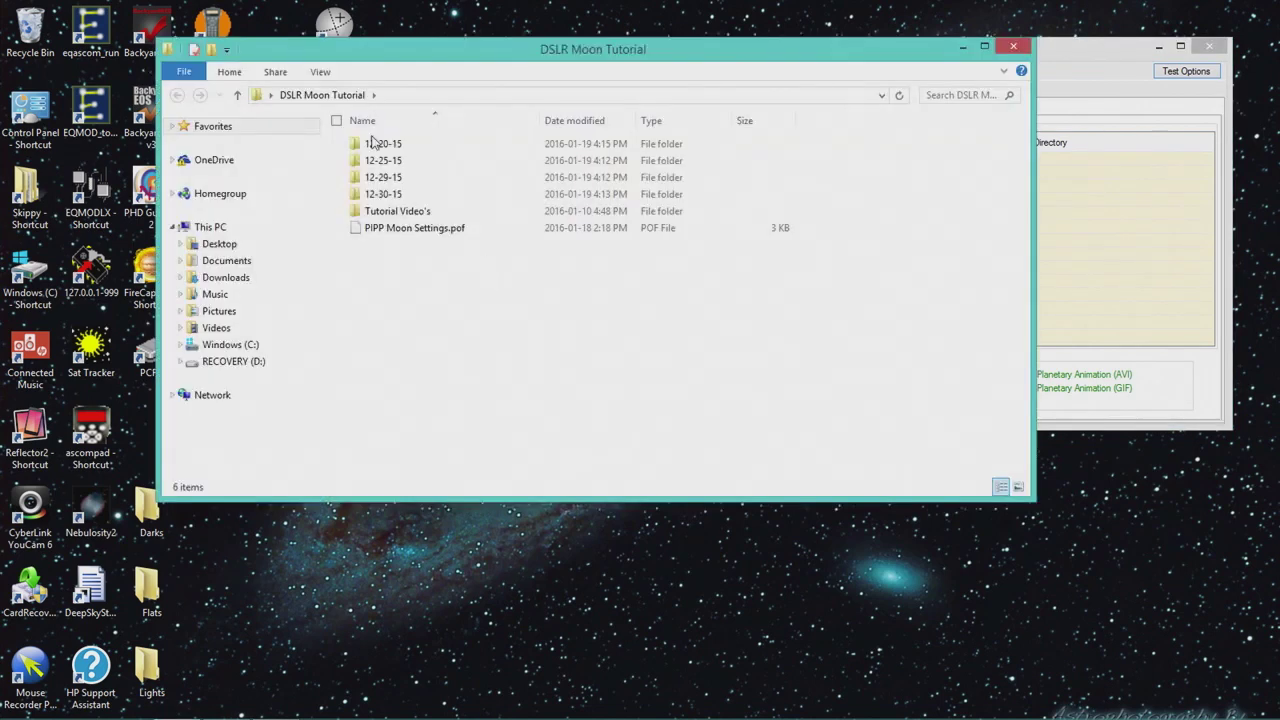
{"action": "double_click", "coordinate": [390, 145]}
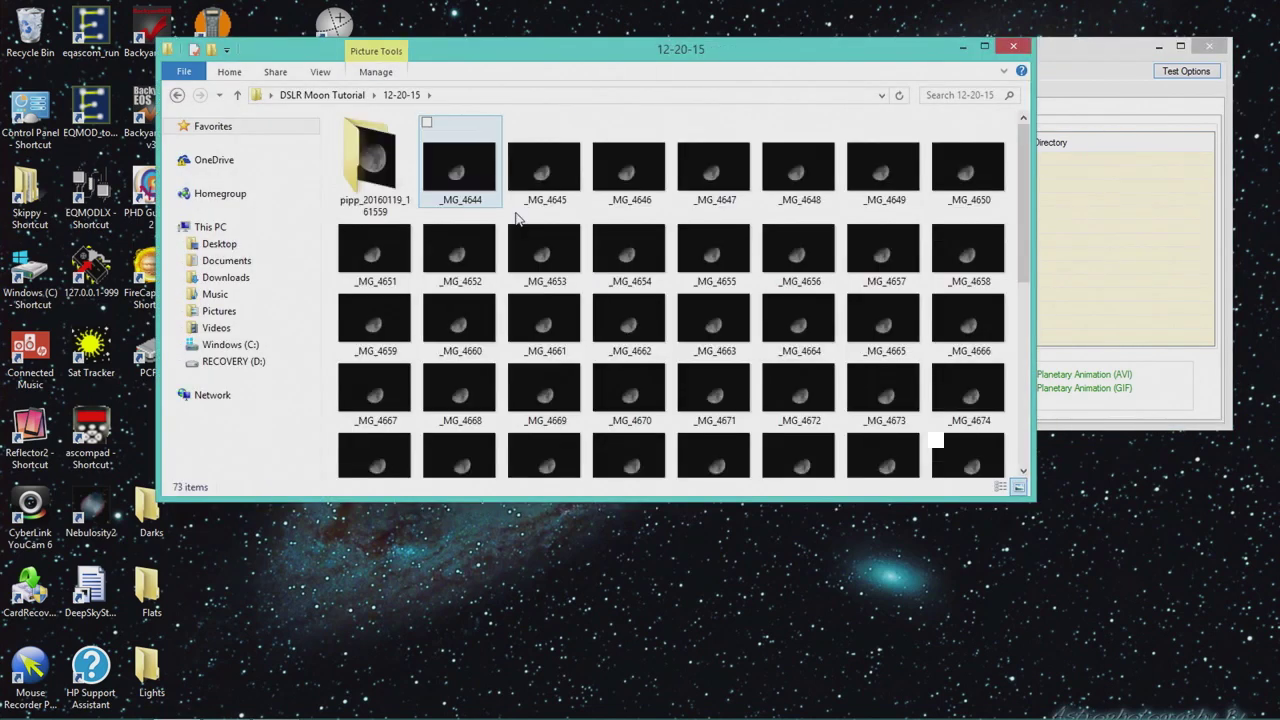
{"action": "left_click_drag", "start_coordinate": [1024, 236], "coordinate": [1030, 390]}
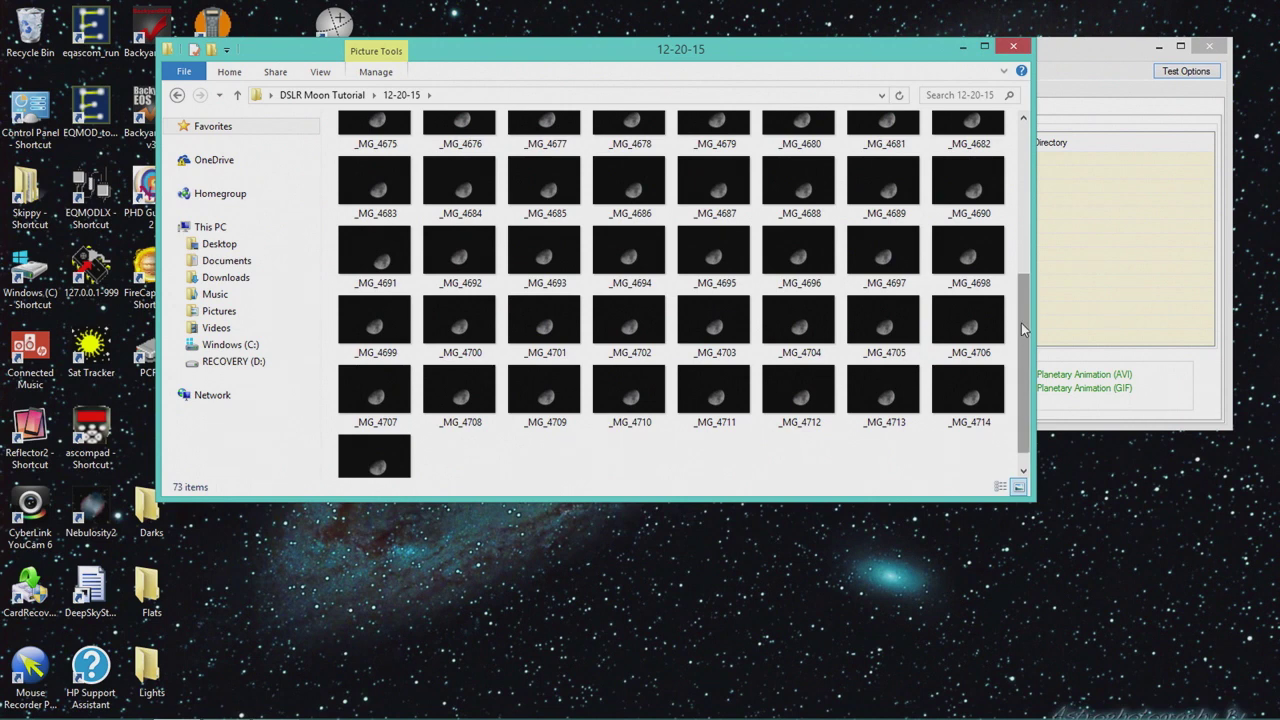
{"action": "scroll", "coordinate": [966, 325], "scroll_direction": "up", "scroll_amount": 5}
Play the _MG_4644_pipp video from the pipp_20160119_161559 folder, then close the player and the folder window.
{"action": "double_click", "coordinate": [376, 157]}
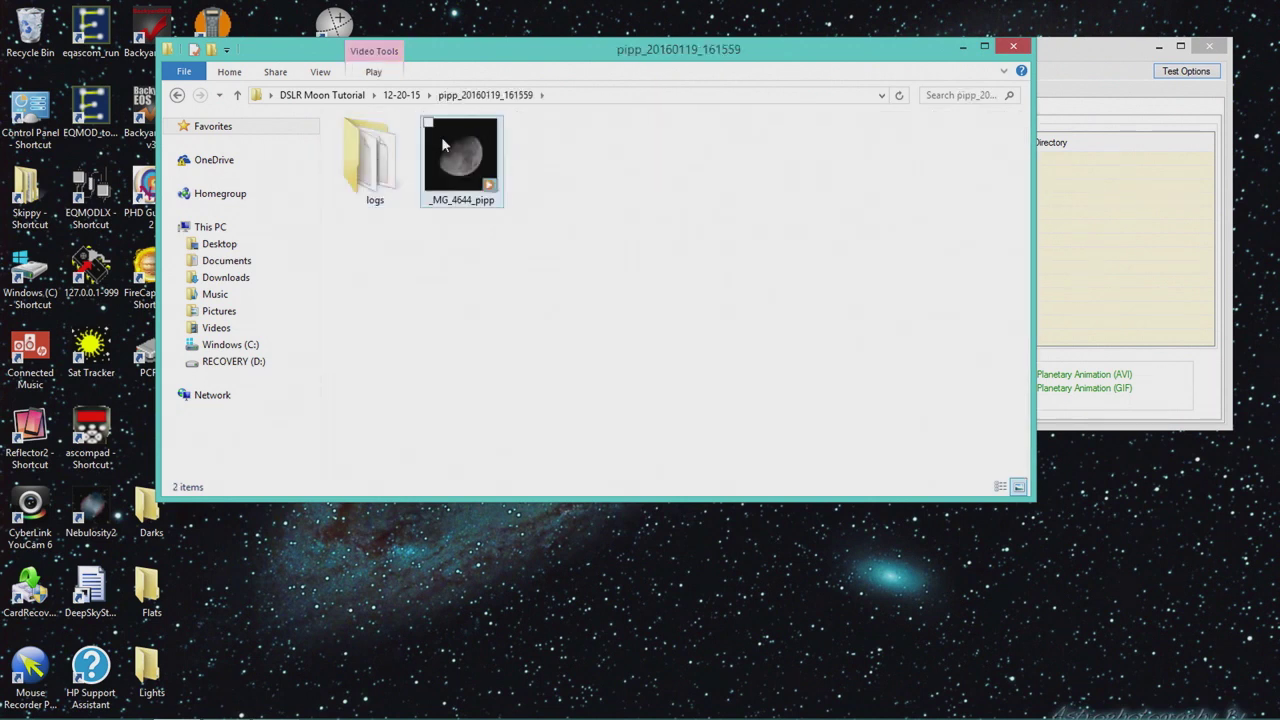
{"action": "double_click", "coordinate": [453, 150]}
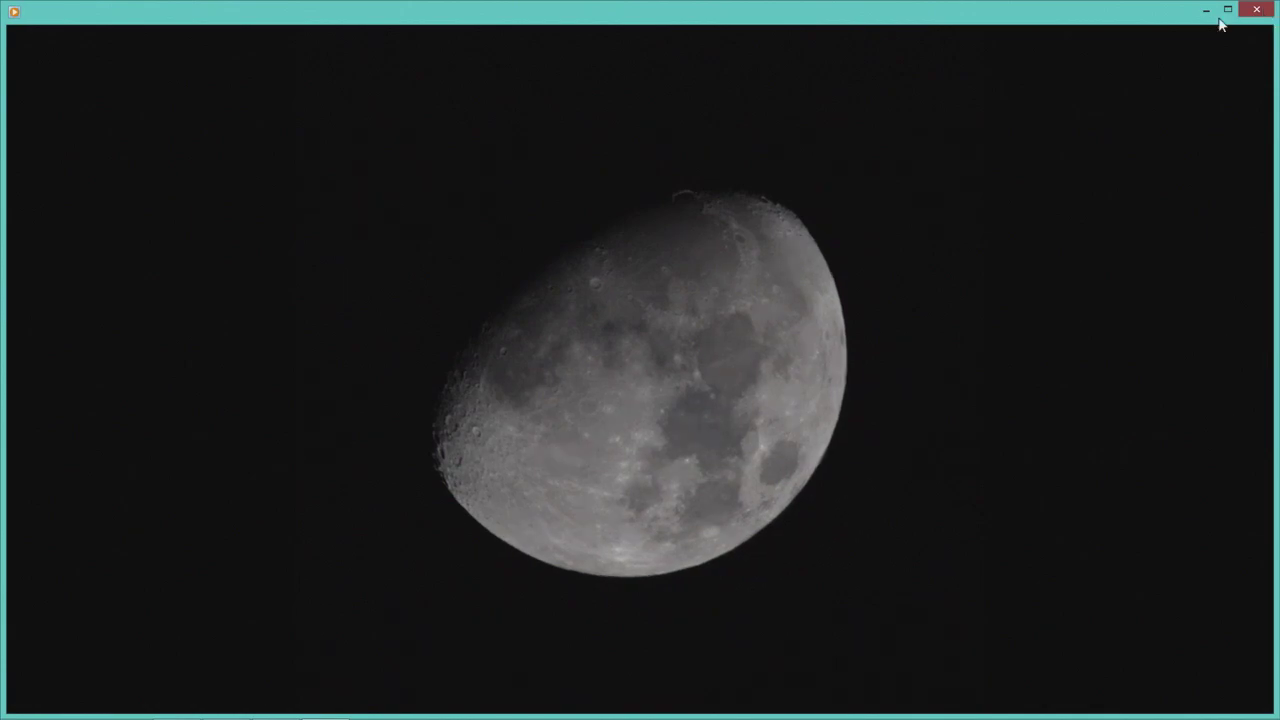
{"action": "left_click", "coordinate": [1257, 9]}
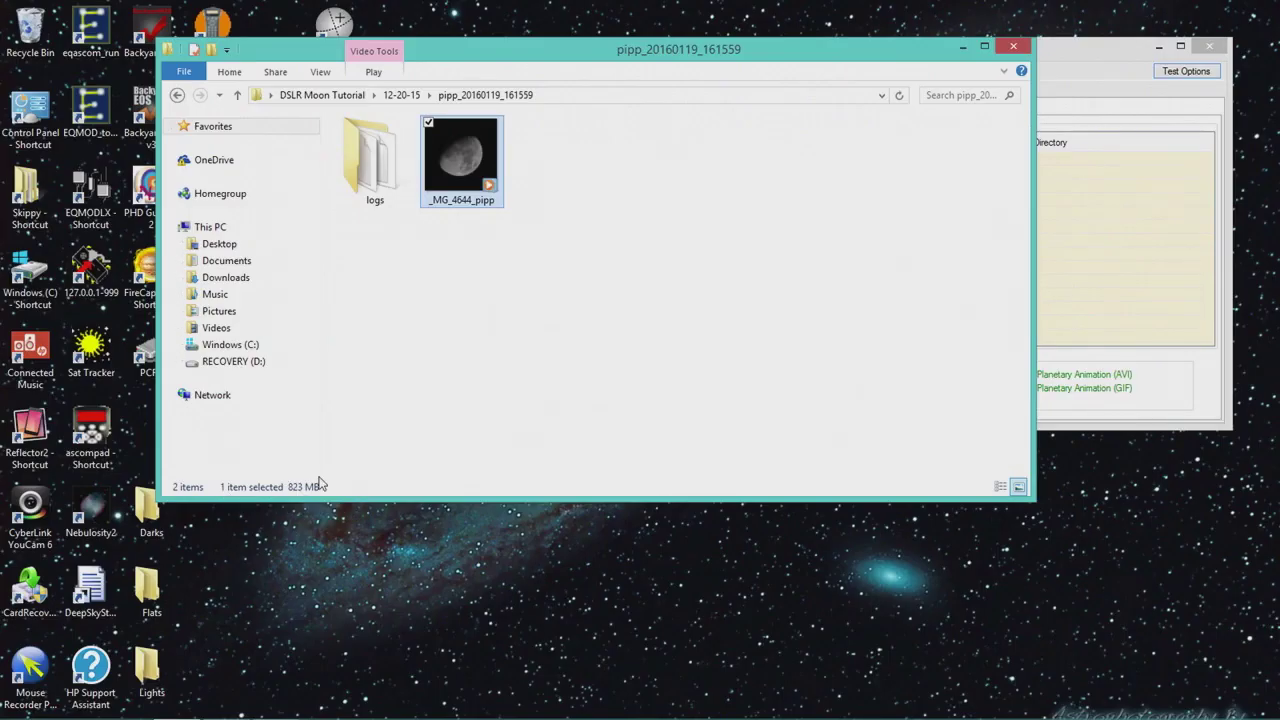
{"action": "left_click", "coordinate": [1012, 48]}
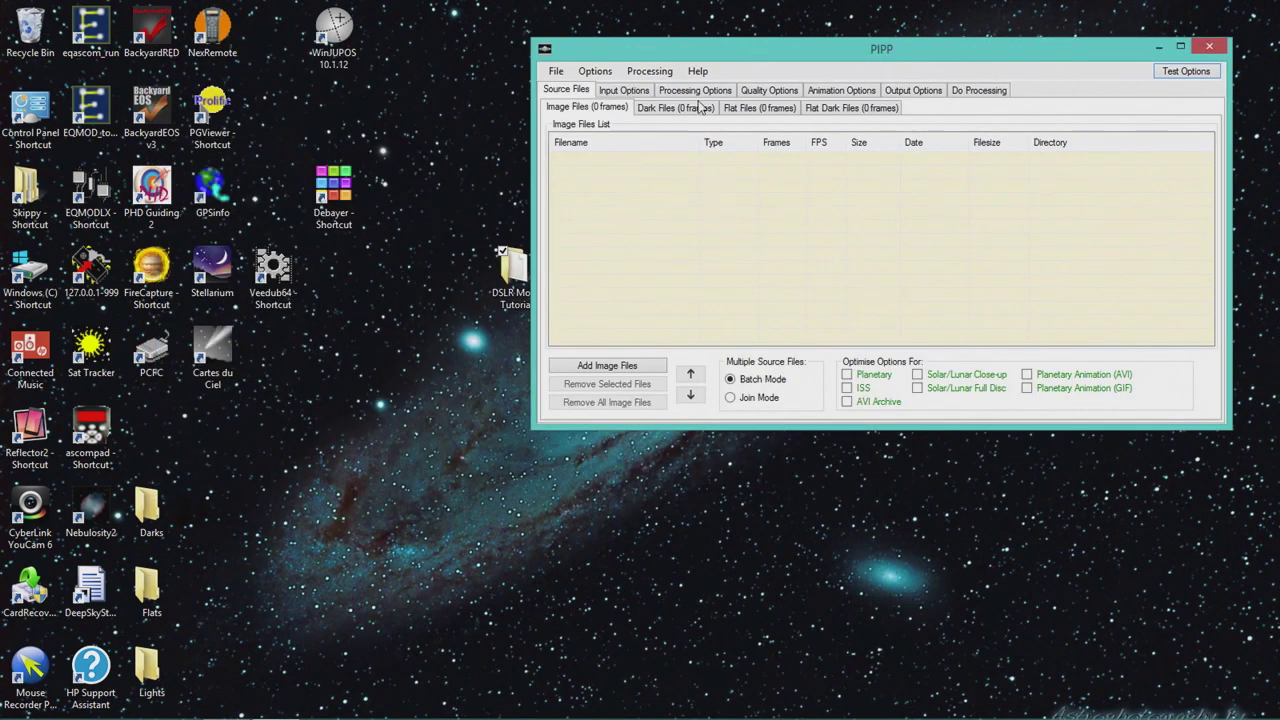
Add photos _MG_4797 to _MG_4952 from the 12-25-15 folder in DSLR Moon Tutorial as source images and accept Join Mode.
{"action": "left_click_drag", "start_coordinate": [754, 48], "coordinate": [507, 178]}
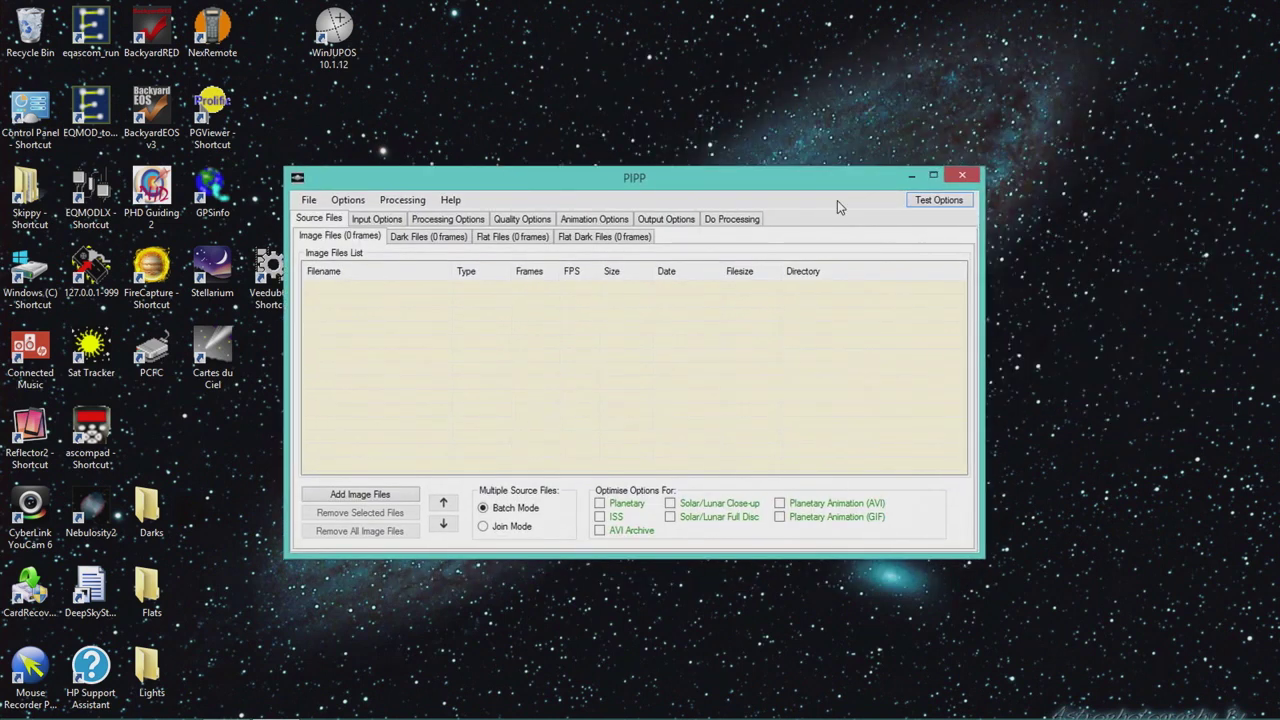
{"action": "left_click", "coordinate": [366, 497]}
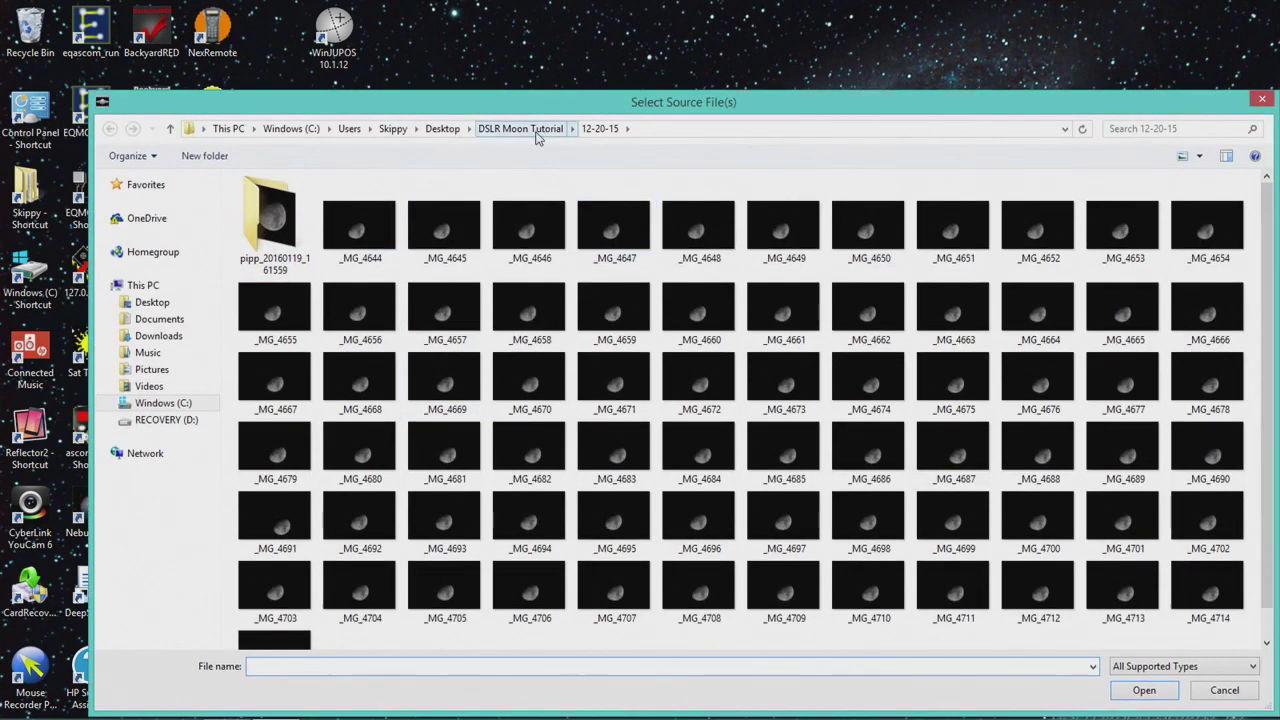
{"action": "left_click", "coordinate": [535, 129]}
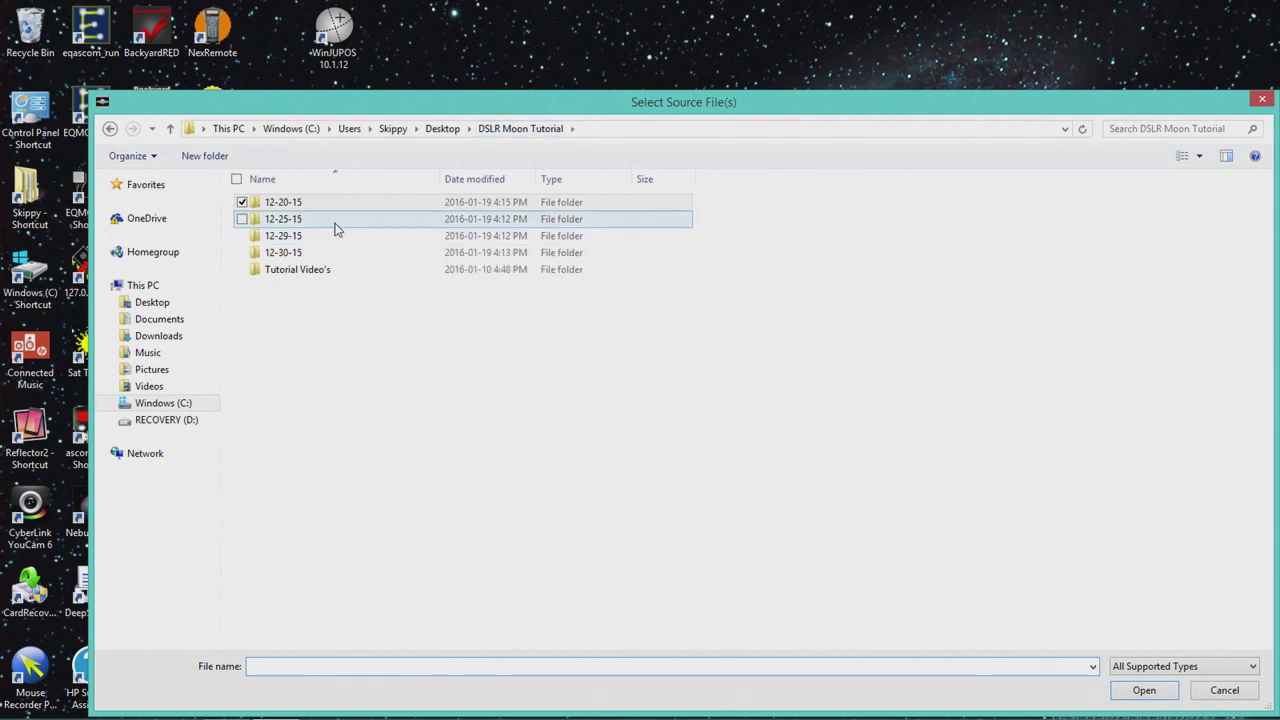
{"action": "double_click", "coordinate": [336, 222]}
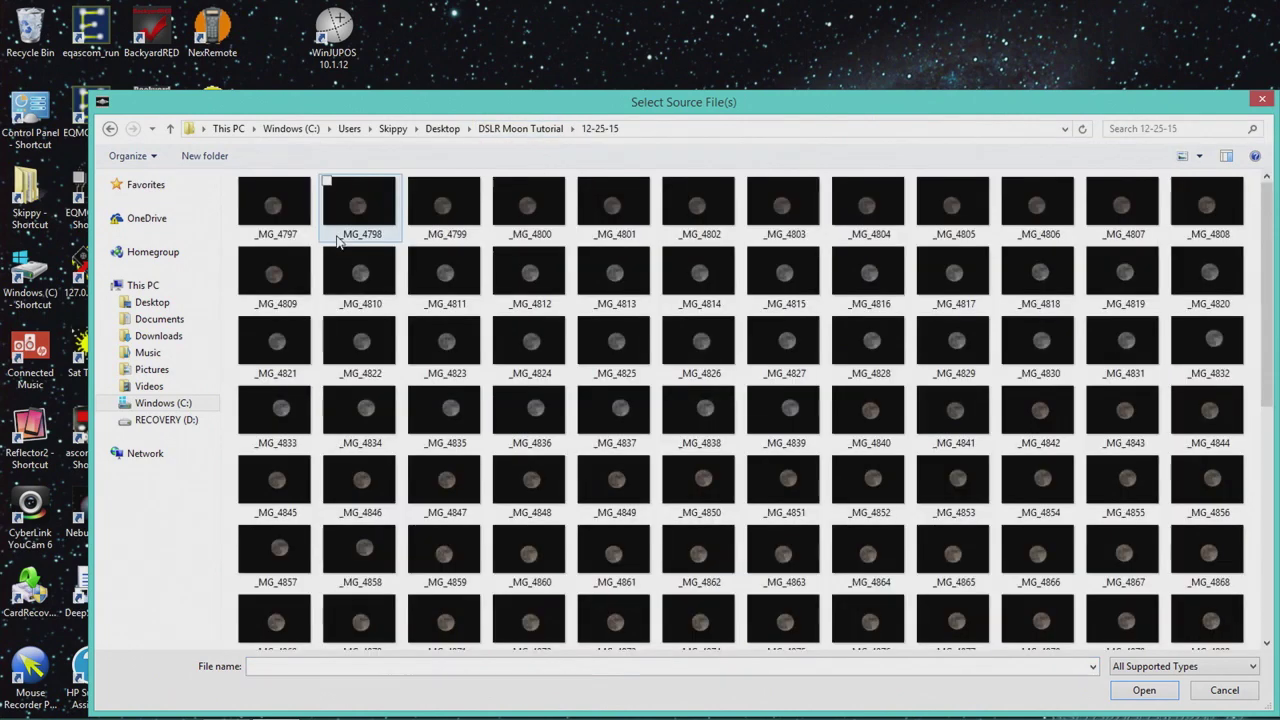
{"action": "left_click", "coordinate": [284, 203]}
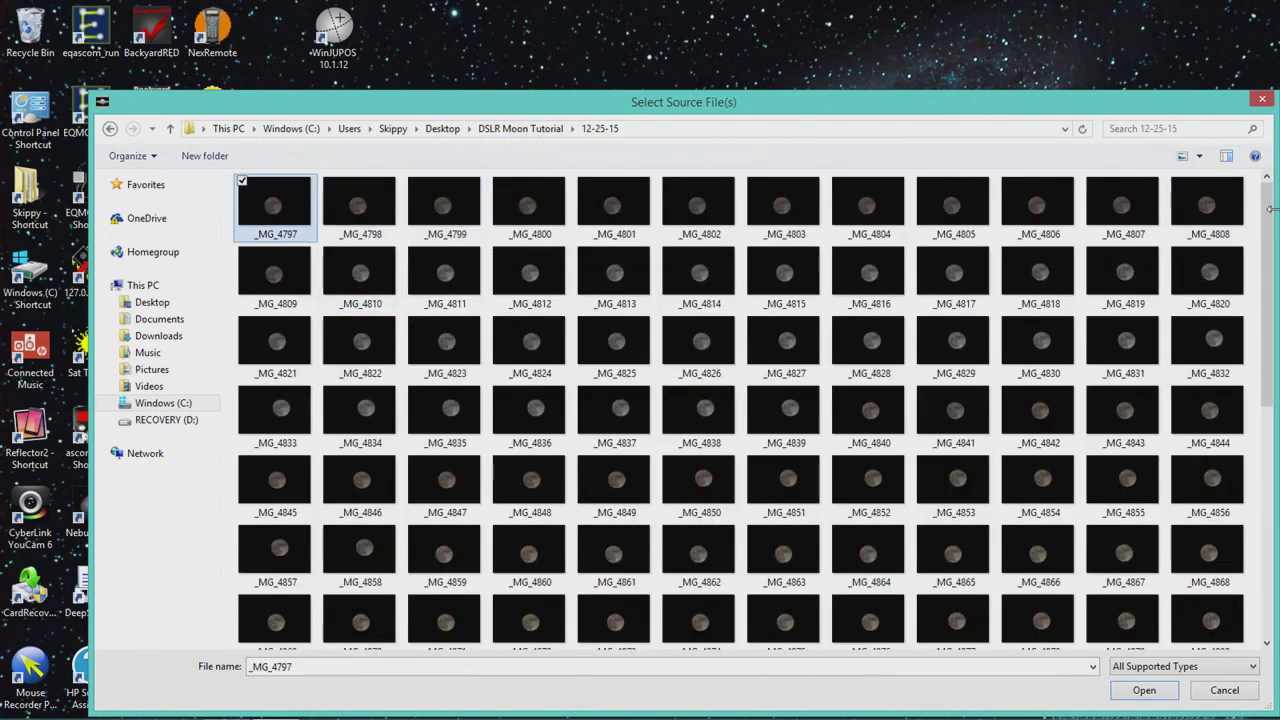
{"action": "left_click_drag", "start_coordinate": [1272, 212], "coordinate": [1232, 500]}
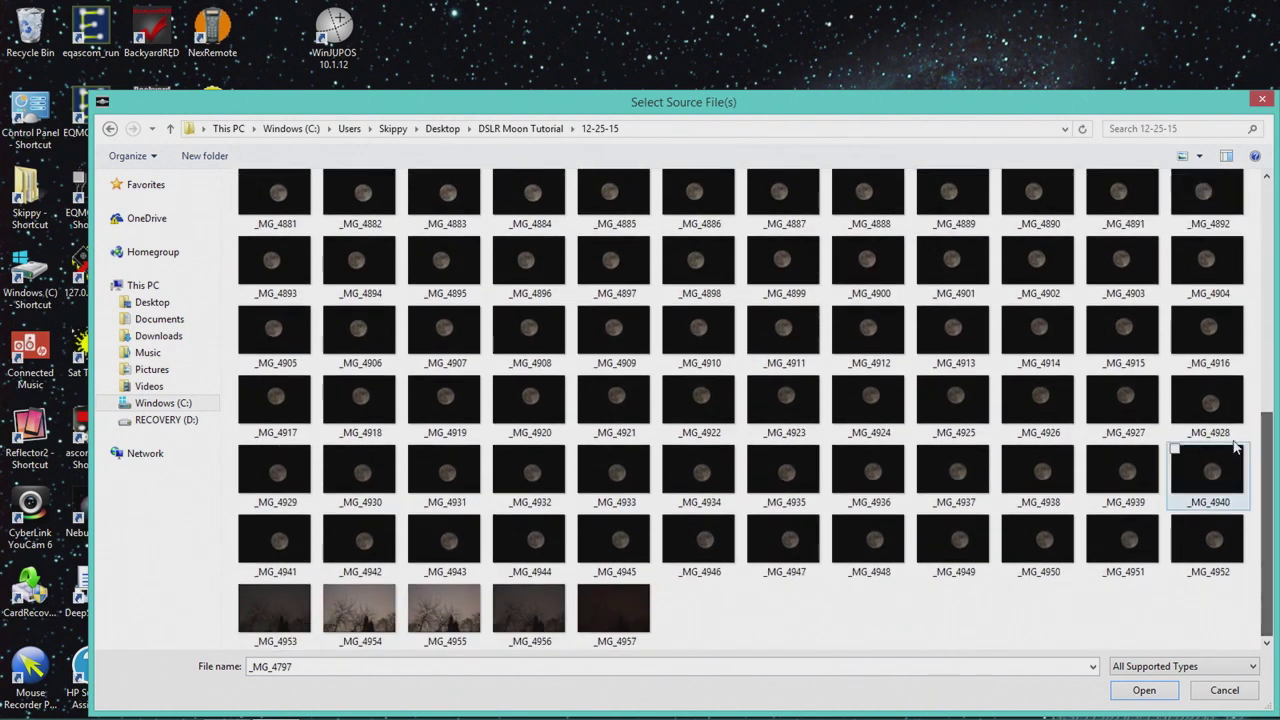
{"action": "left_click", "coordinate": [1215, 550]}
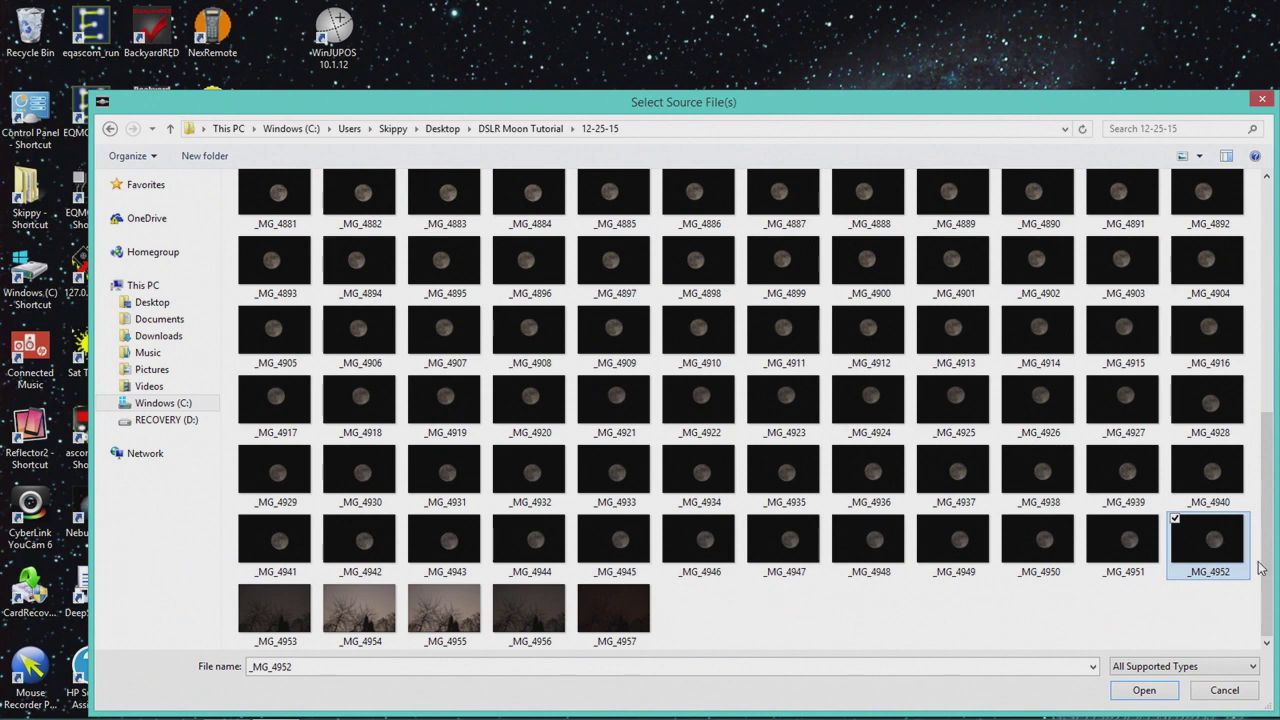
{"action": "left_click_drag", "start_coordinate": [1260, 567], "coordinate": [1265, 335]}
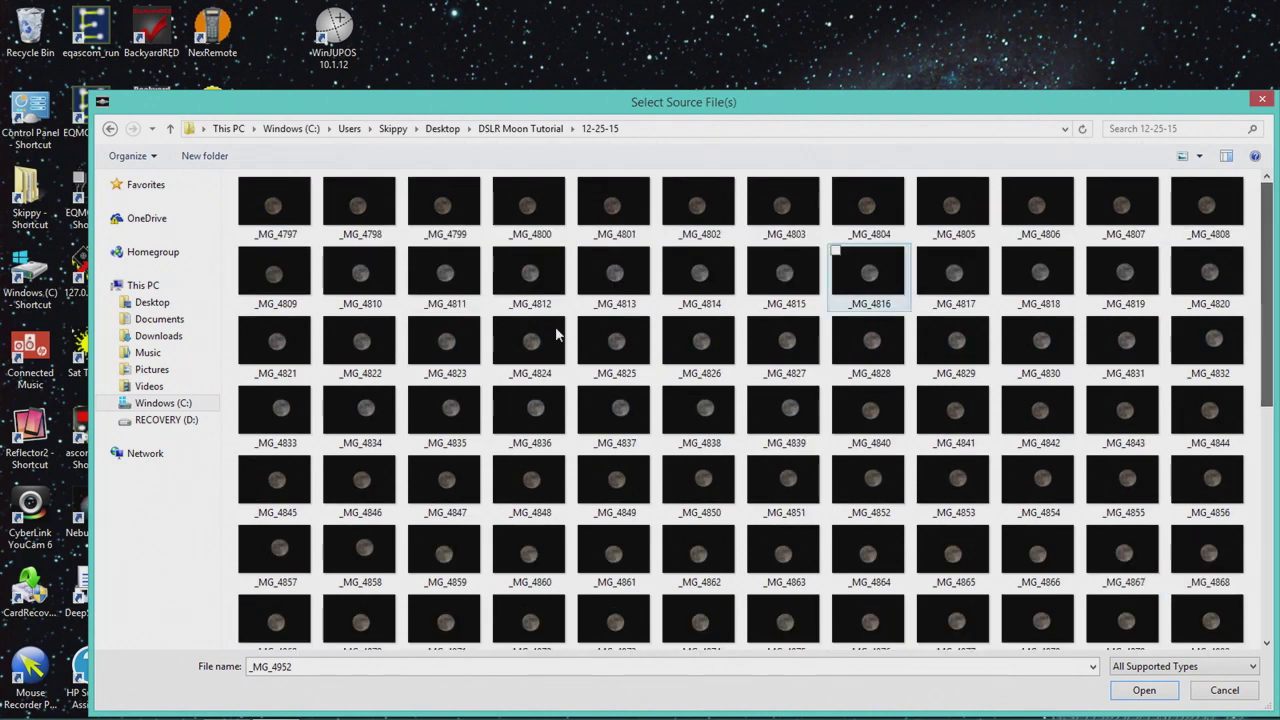
{"action": "left_click", "coordinate": [282, 194], "text": "shift"}
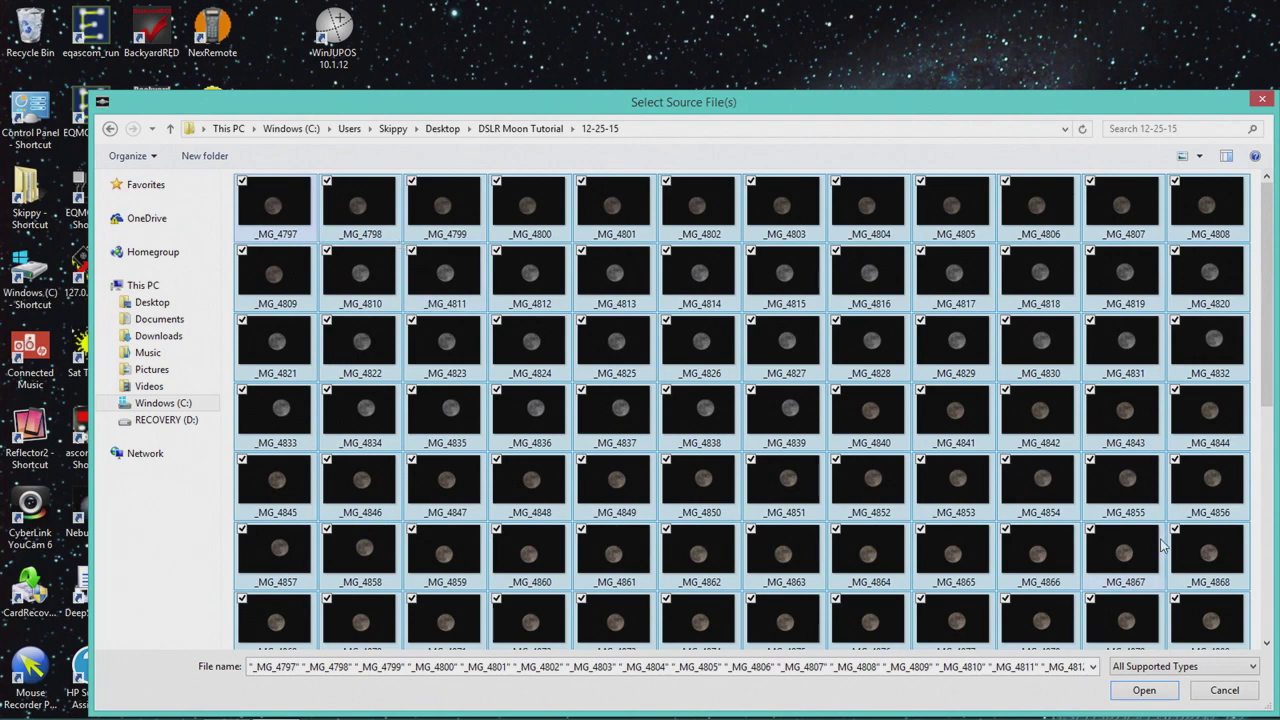
{"action": "left_click", "coordinate": [1150, 694]}
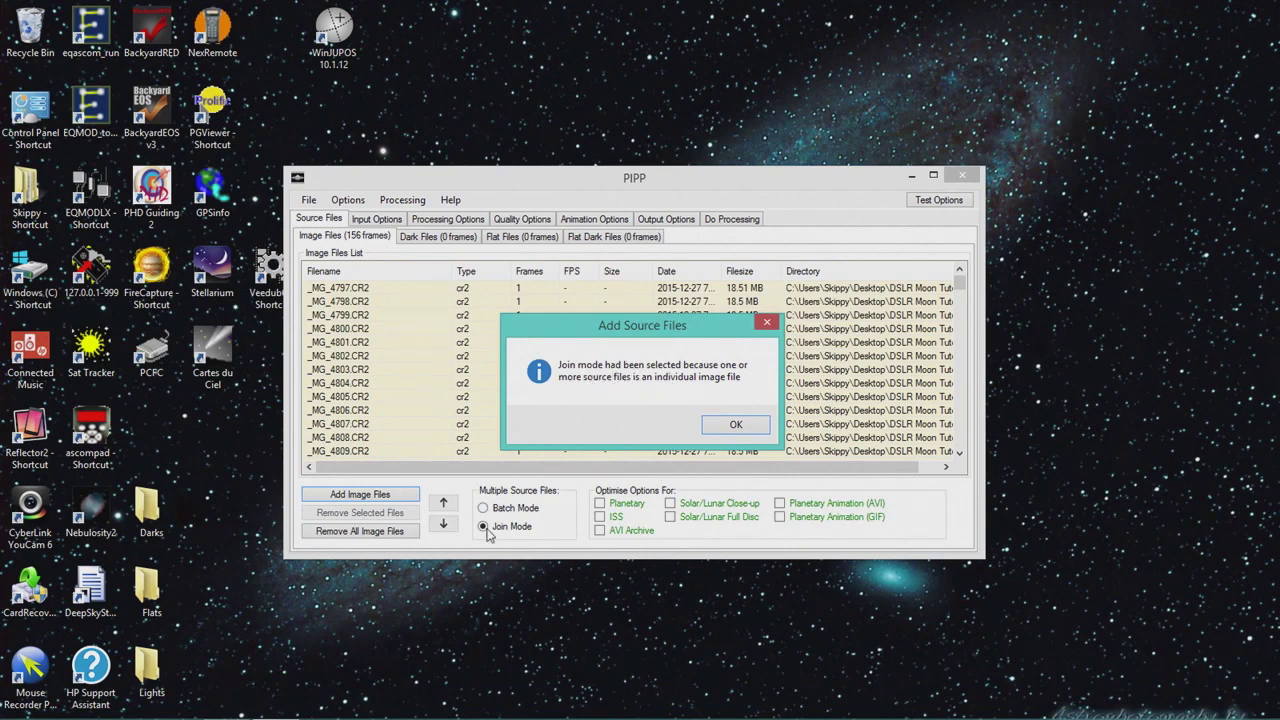
{"action": "left_click", "coordinate": [736, 436]}
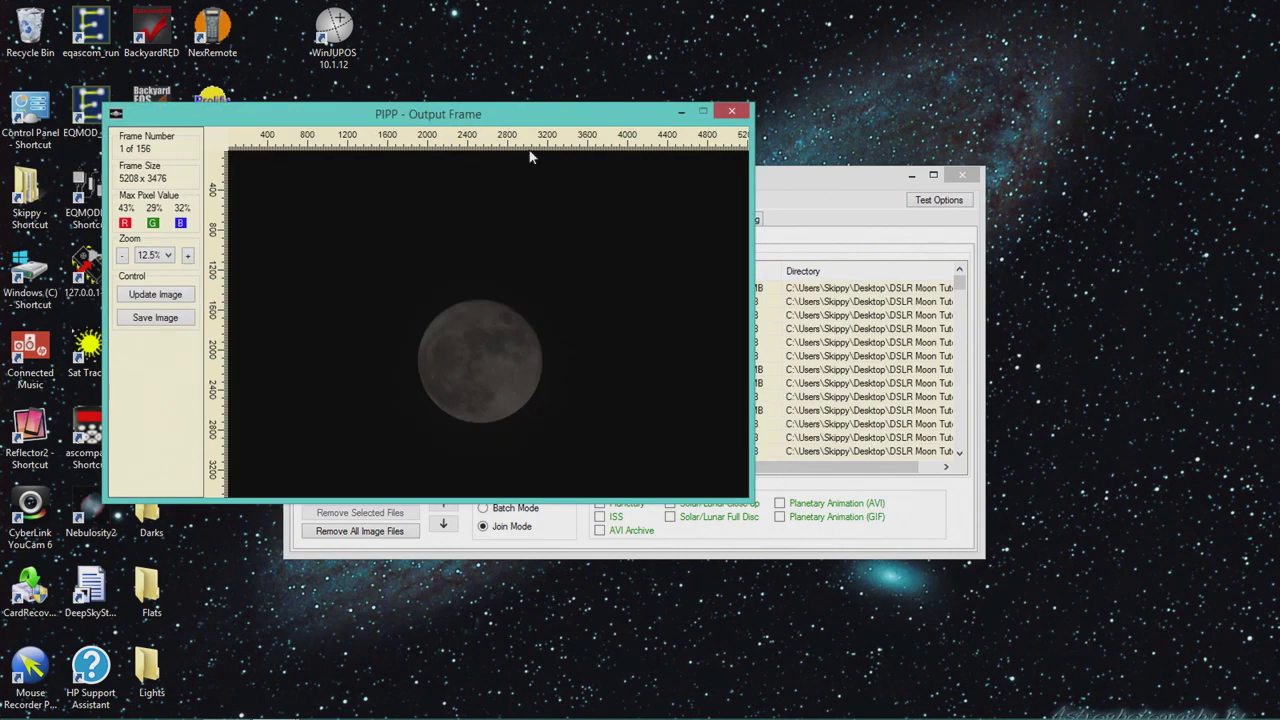
Arrange the Output Frame preview and the main PIPP window side by side.
{"action": "left_click_drag", "start_coordinate": [637, 117], "coordinate": [1162, 25]}
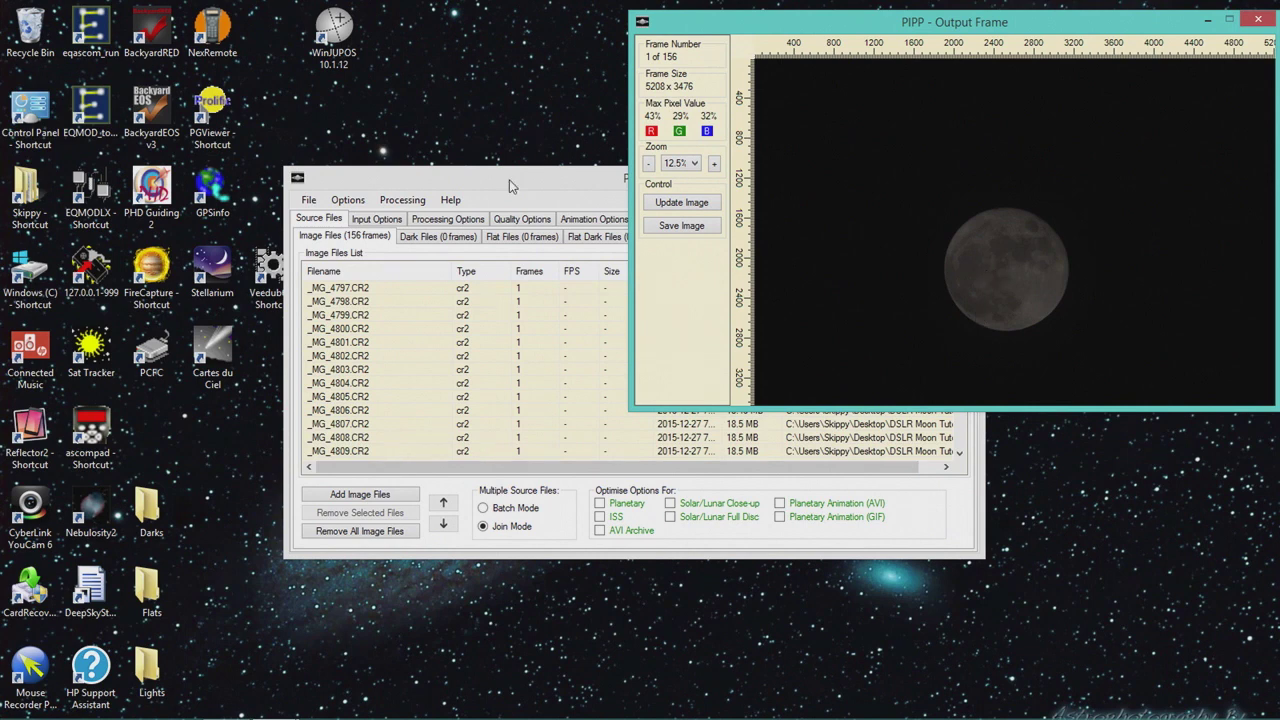
{"action": "left_click_drag", "start_coordinate": [508, 186], "coordinate": [238, 30]}
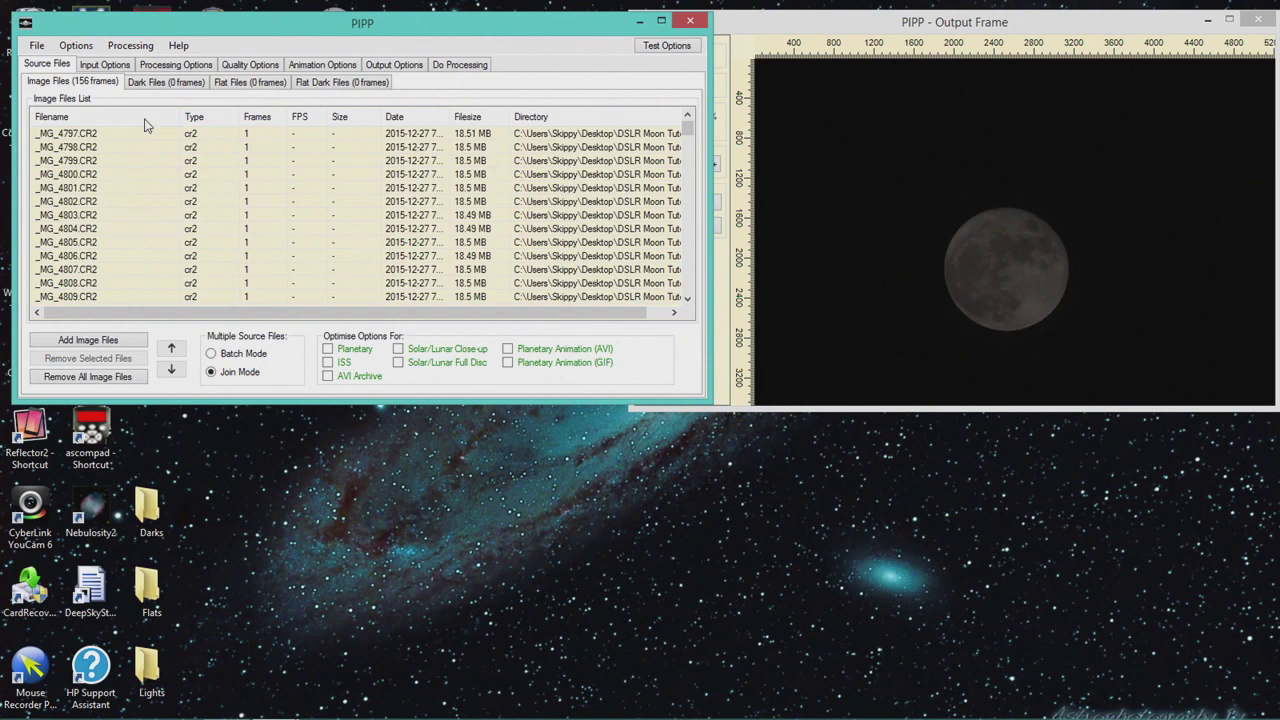
Review the input options, including raw debayering, date extraction, AVI decoding, colour mode and Bayer pattern protection.
{"action": "left_click", "coordinate": [105, 65]}
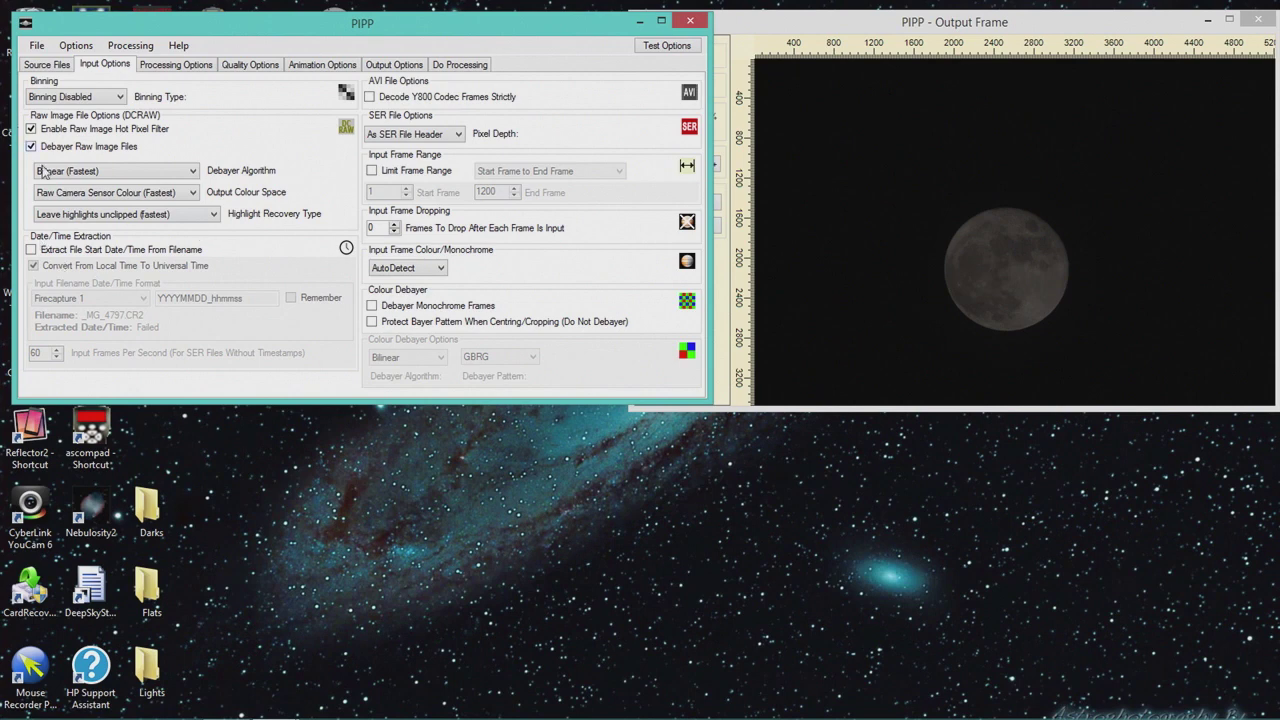
{"action": "mouse_move", "coordinate": [47, 255]}
{"action": "mouse_move", "coordinate": [512, 104]}
{"action": "mouse_move", "coordinate": [383, 100]}
{"action": "mouse_move", "coordinate": [432, 252]}
{"action": "mouse_move", "coordinate": [425, 322]}
{"action": "mouse_move", "coordinate": [372, 318]}
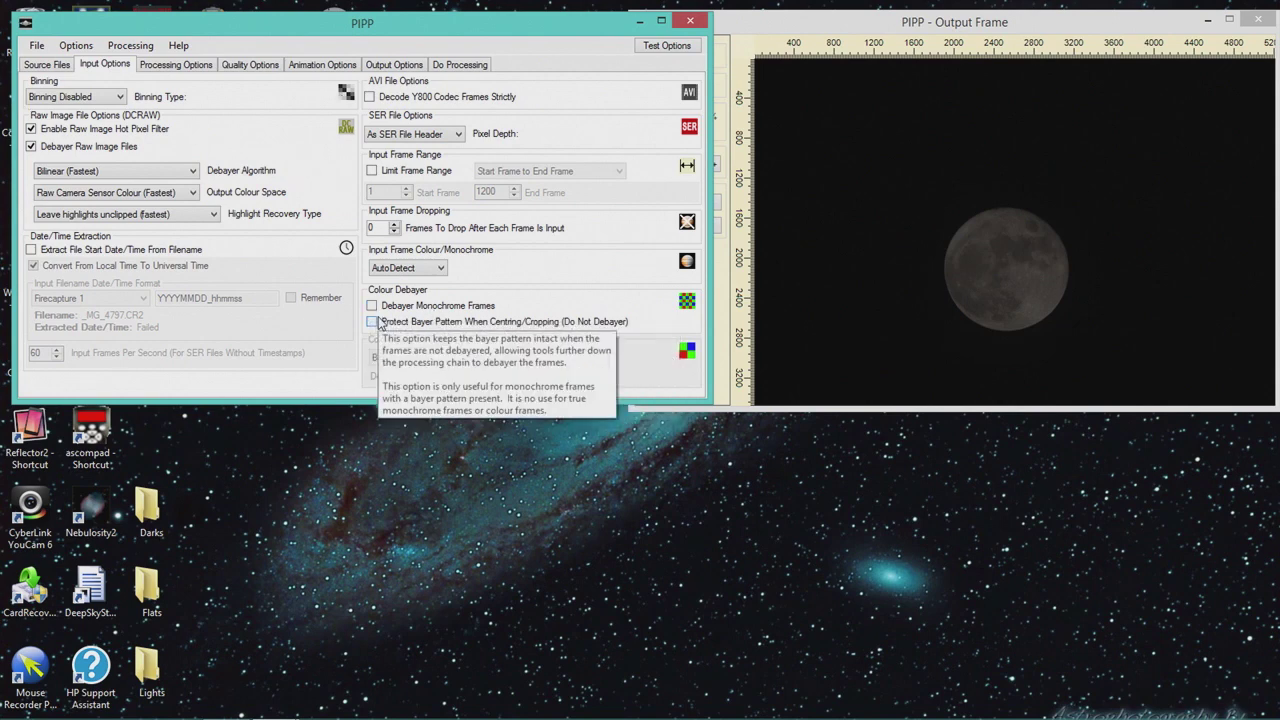
Enable the median noise filter, the 75% histogram white point stretch and the 0% black point, then test the options on the preview.
{"action": "left_click", "coordinate": [180, 66]}
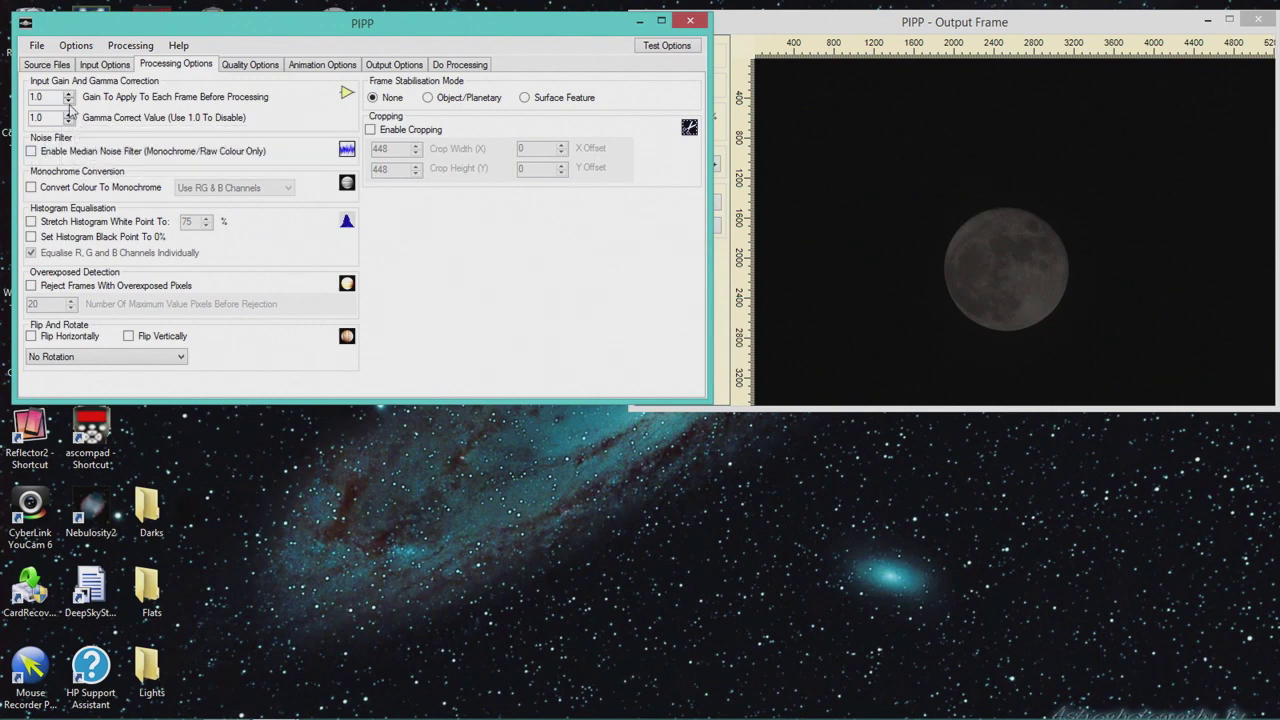
{"action": "mouse_move", "coordinate": [70, 103]}
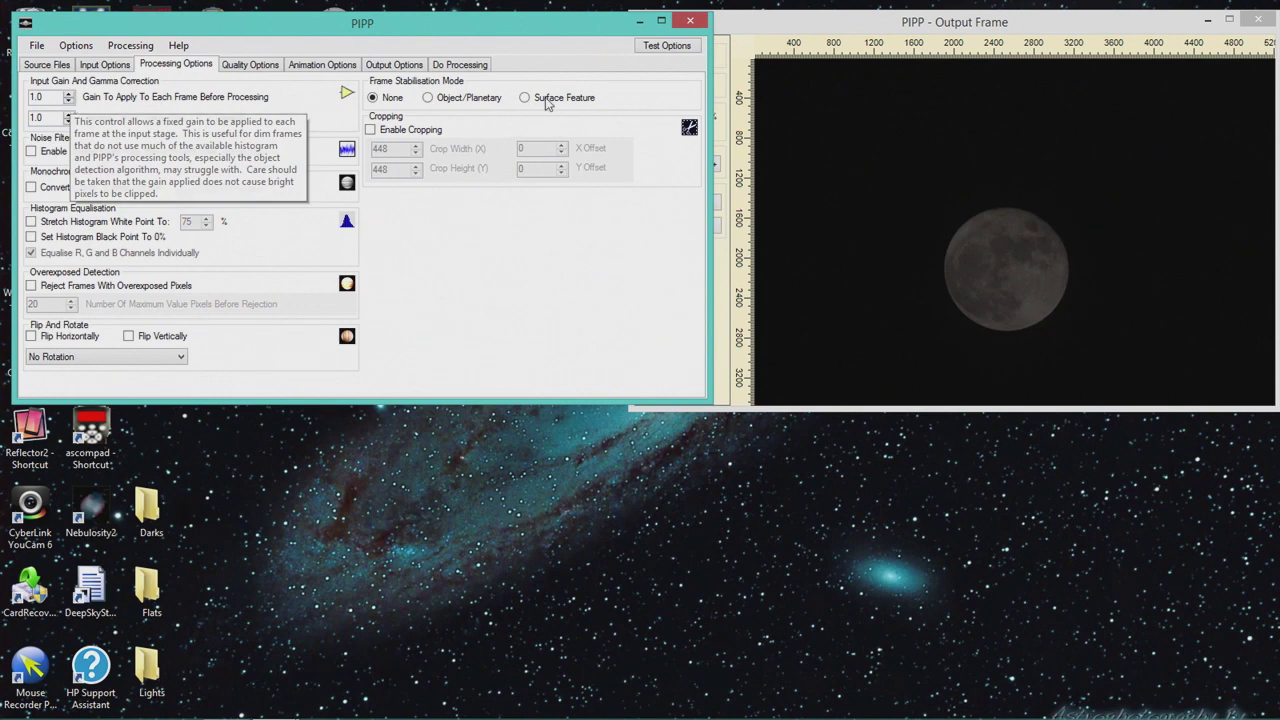
{"action": "left_click", "coordinate": [31, 152]}
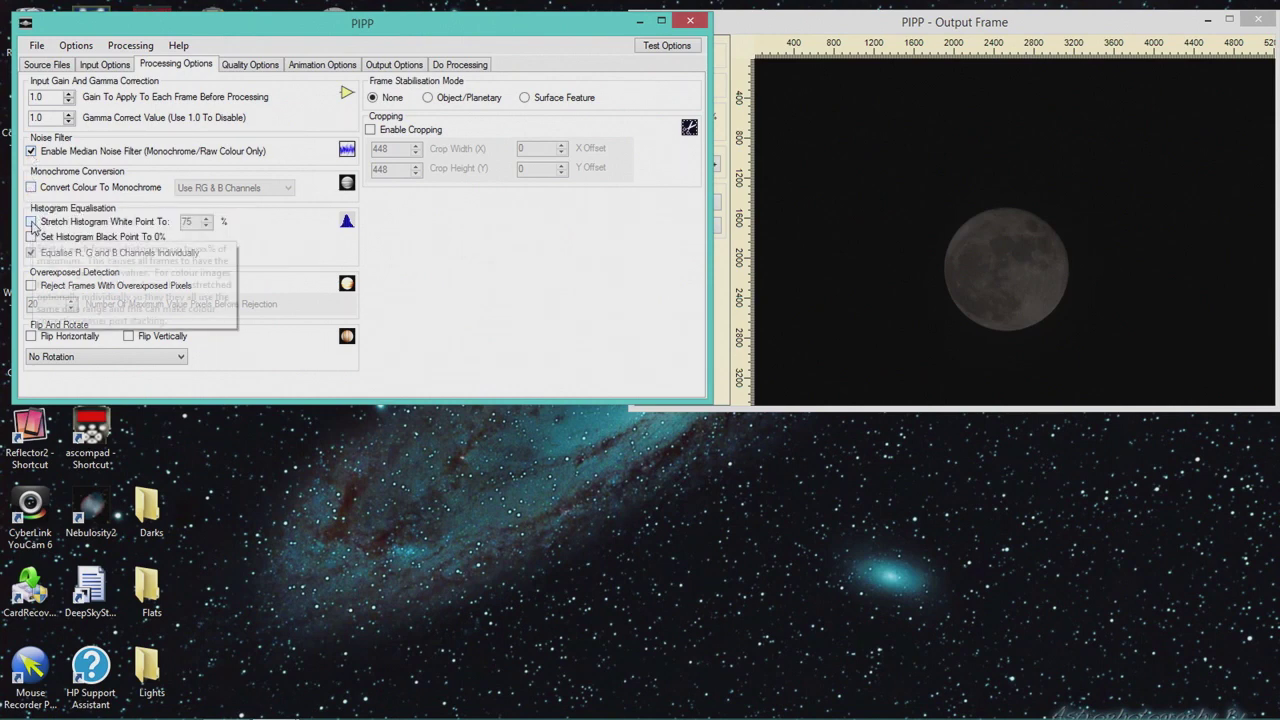
{"action": "left_click", "coordinate": [31, 222]}
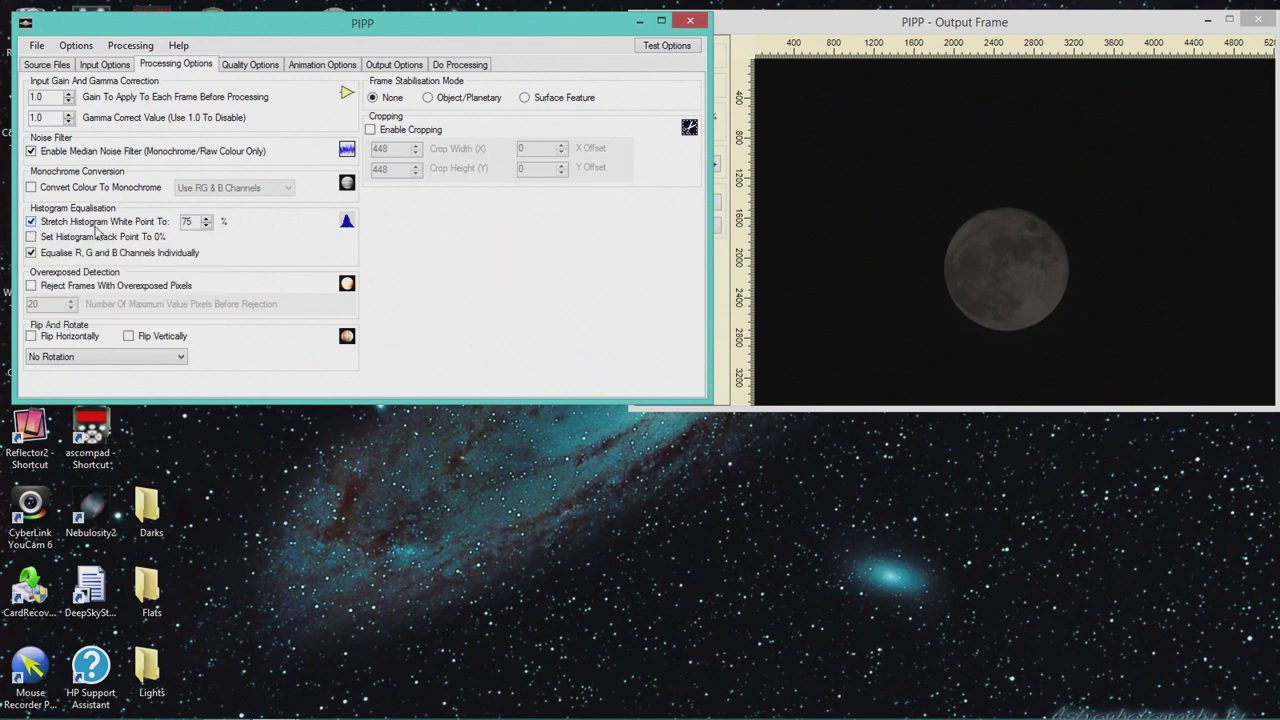
{"action": "left_click", "coordinate": [31, 237]}
{"action": "left_click", "coordinate": [667, 46]}
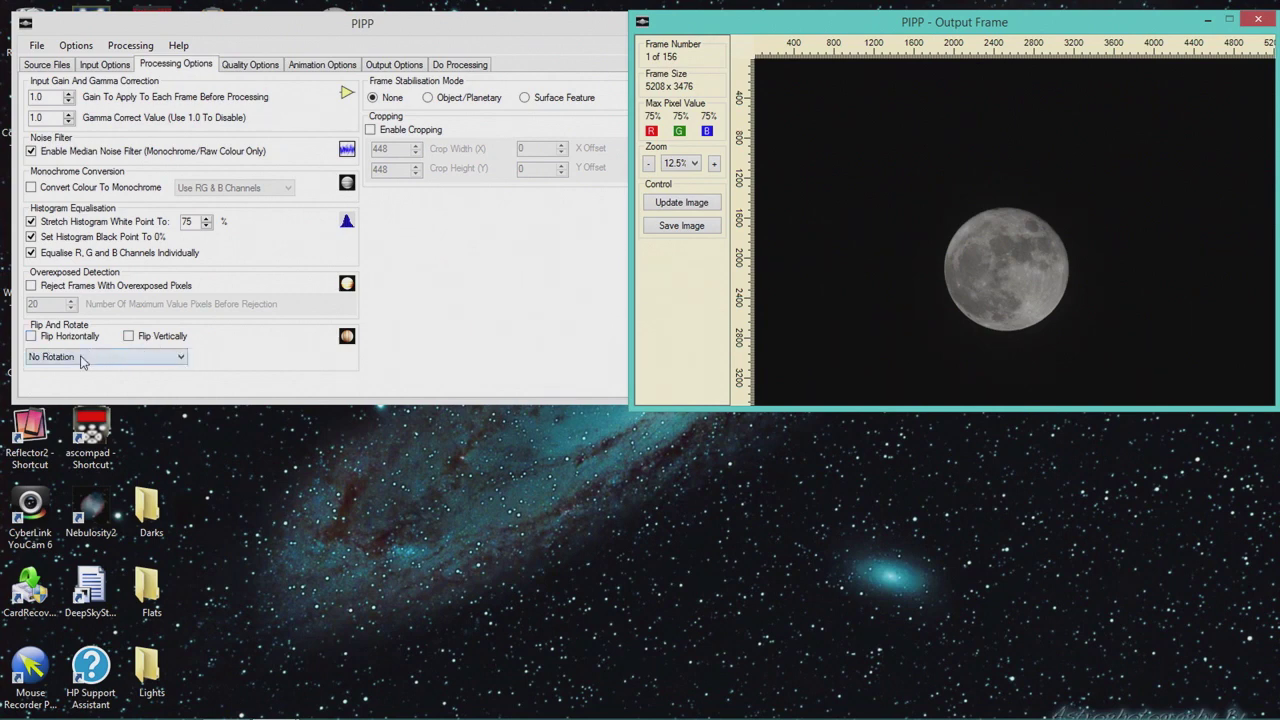
Set frame stabilisation to Object/Planetary, test the detection threshold, and enable centring the object in each frame with no edge in shadow.
{"action": "left_click", "coordinate": [429, 98]}
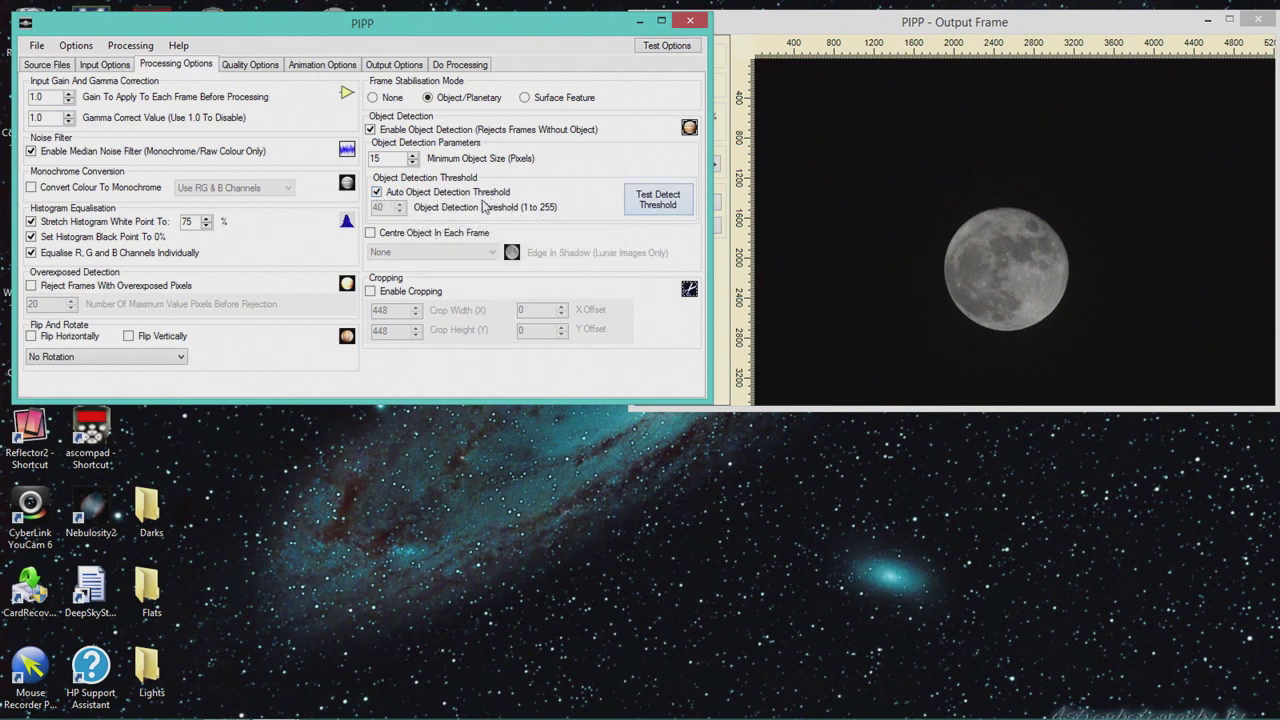
{"action": "left_click", "coordinate": [657, 205]}
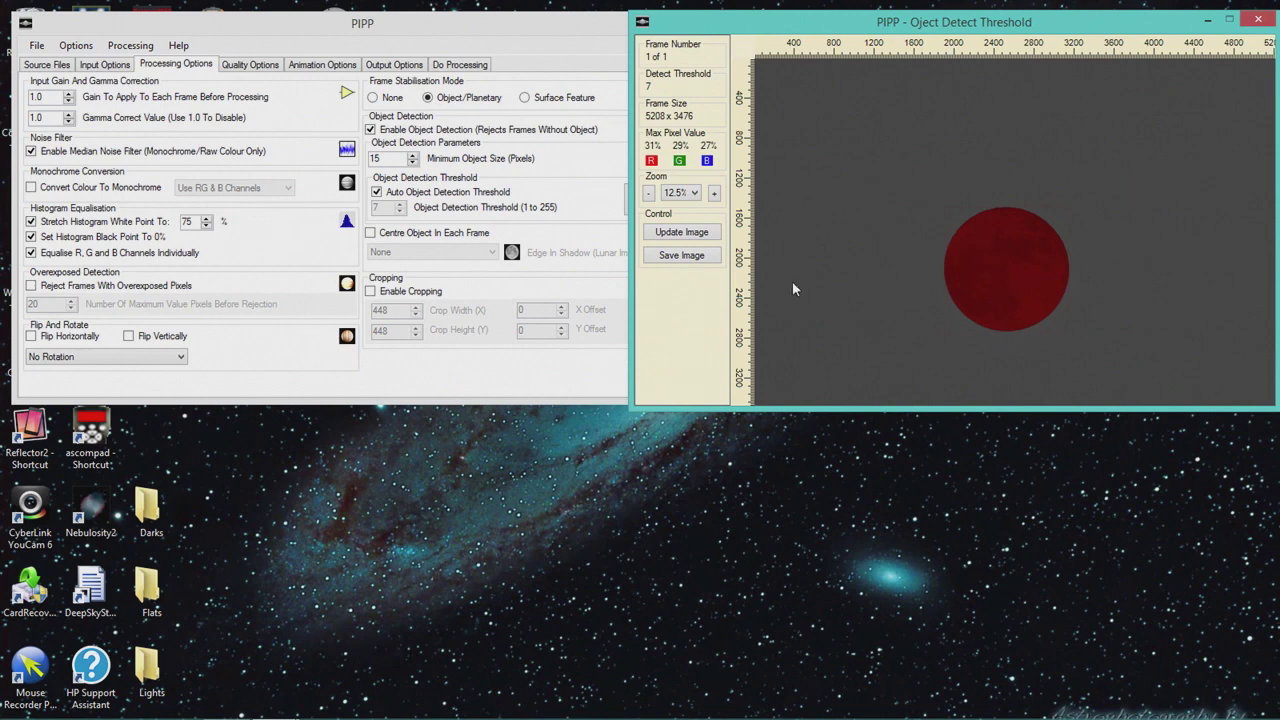
{"action": "left_click", "coordinate": [370, 233]}
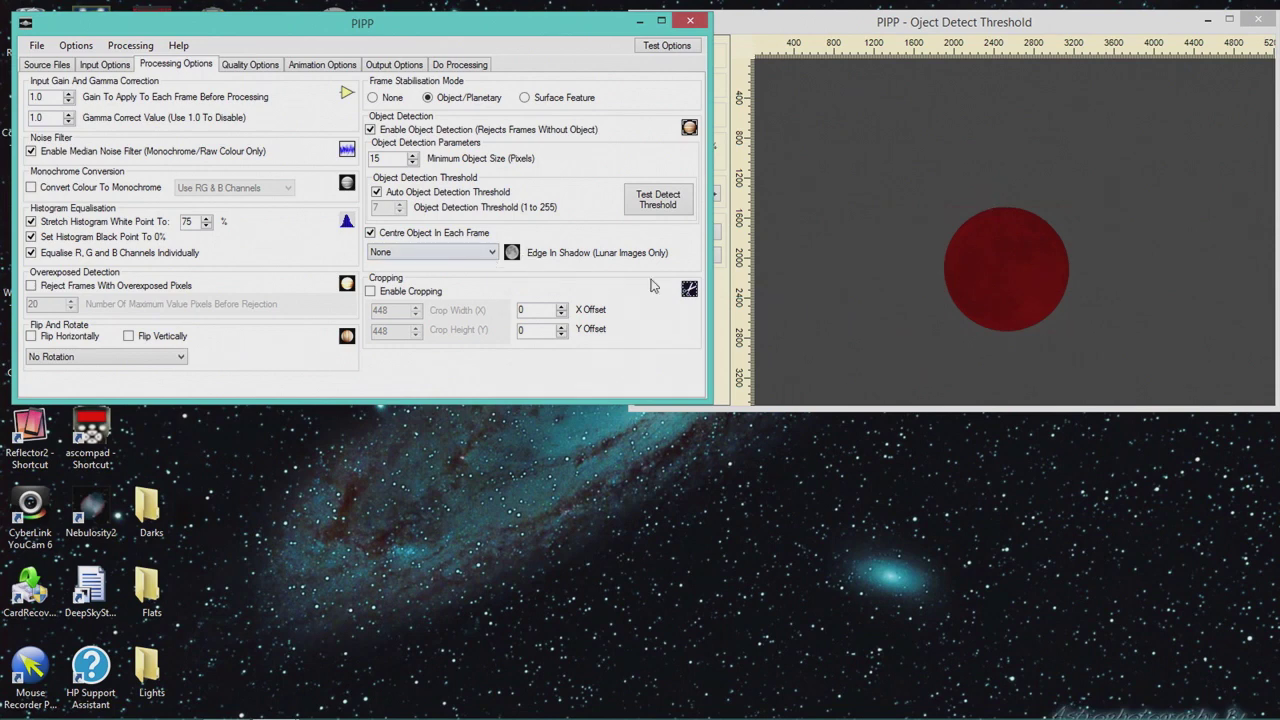
{"action": "left_click", "coordinate": [492, 254]}
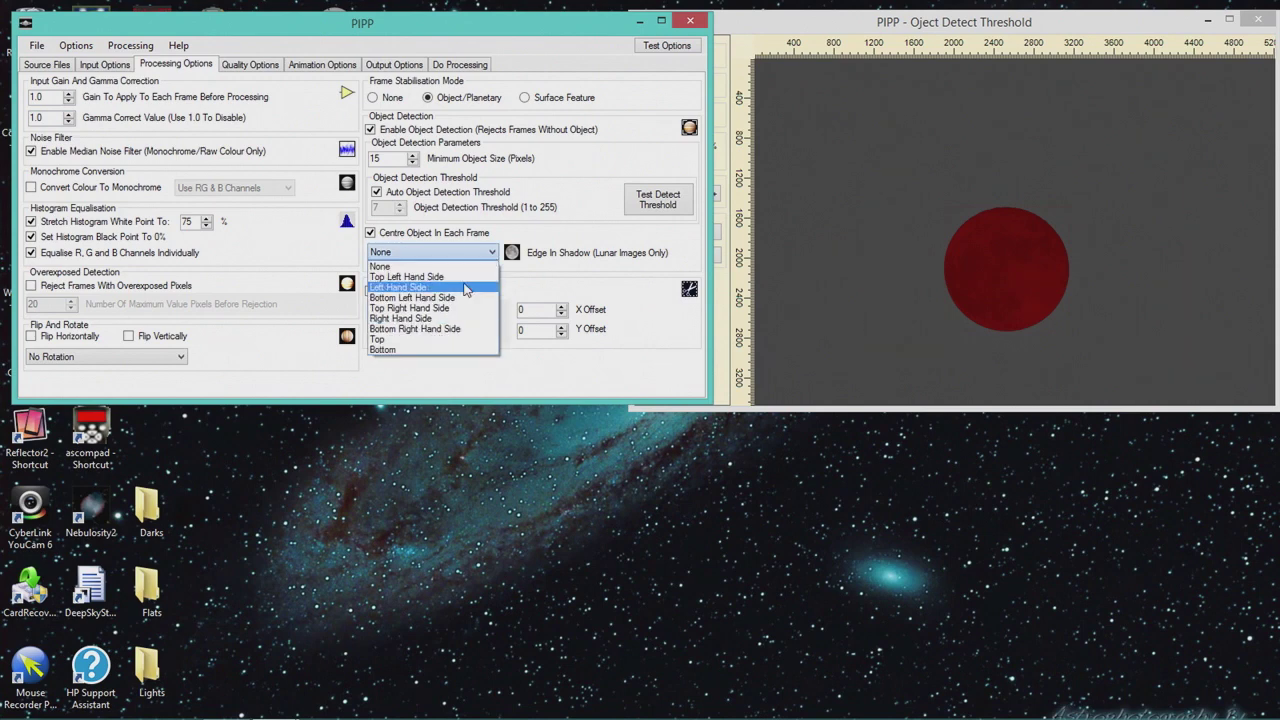
{"action": "left_click", "coordinate": [516, 244]}
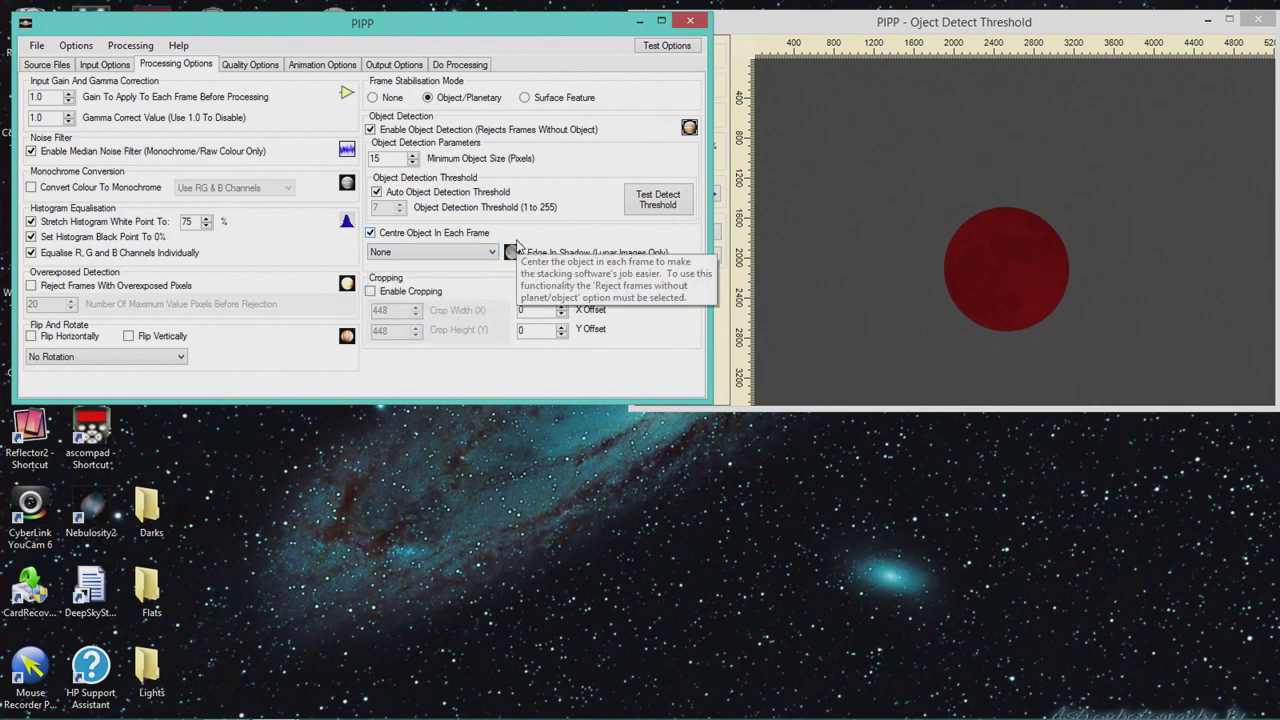
Enable cropping with a width and height of 2000 pixels and test the options on the preview.
{"action": "left_click", "coordinate": [371, 291]}
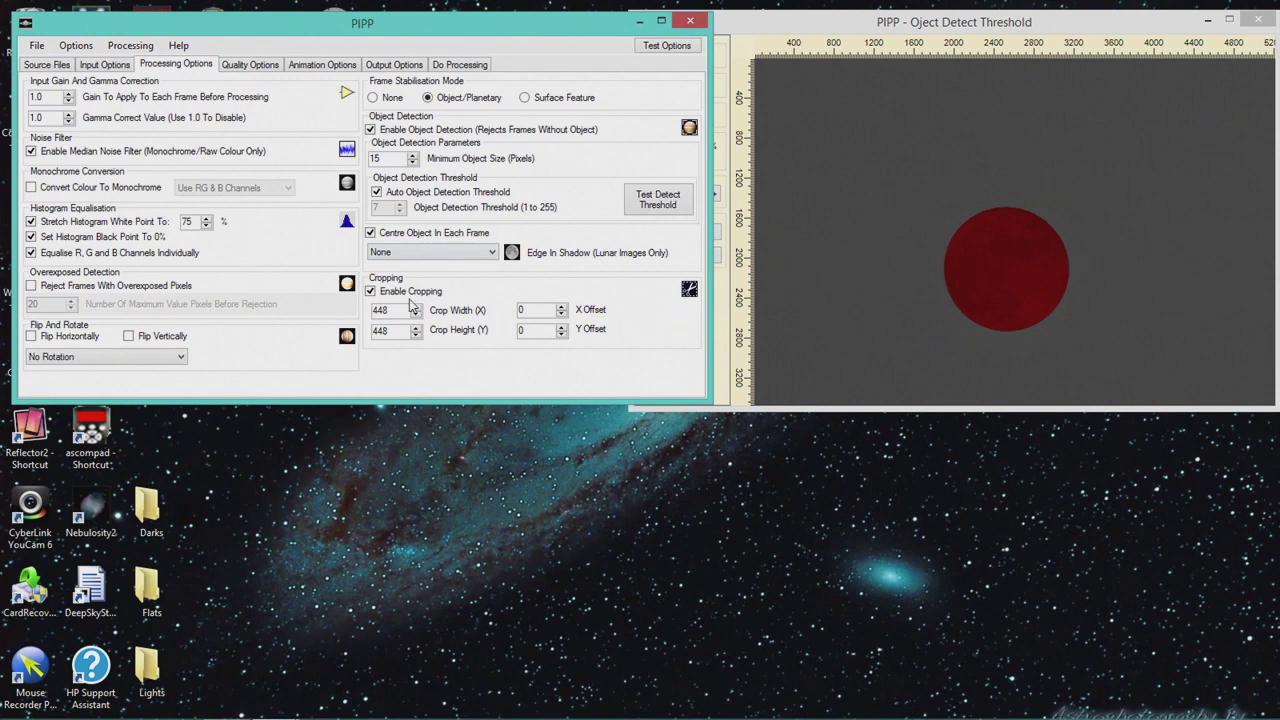
{"action": "left_click_drag", "start_coordinate": [398, 310], "coordinate": [371, 313]}
{"action": "type", "text": "2000"}
{"action": "key", "text": "BackSpace"}
{"action": "type", "text": "0"}
{"action": "left_click_drag", "start_coordinate": [392, 332], "coordinate": [370, 334]}
{"action": "type", "text": "222"}
{"action": "key", "text": "BackSpace"}
{"action": "key", "text": "BackSpace"}
{"action": "type", "text": "000"}
{"action": "left_click", "coordinate": [667, 46]}
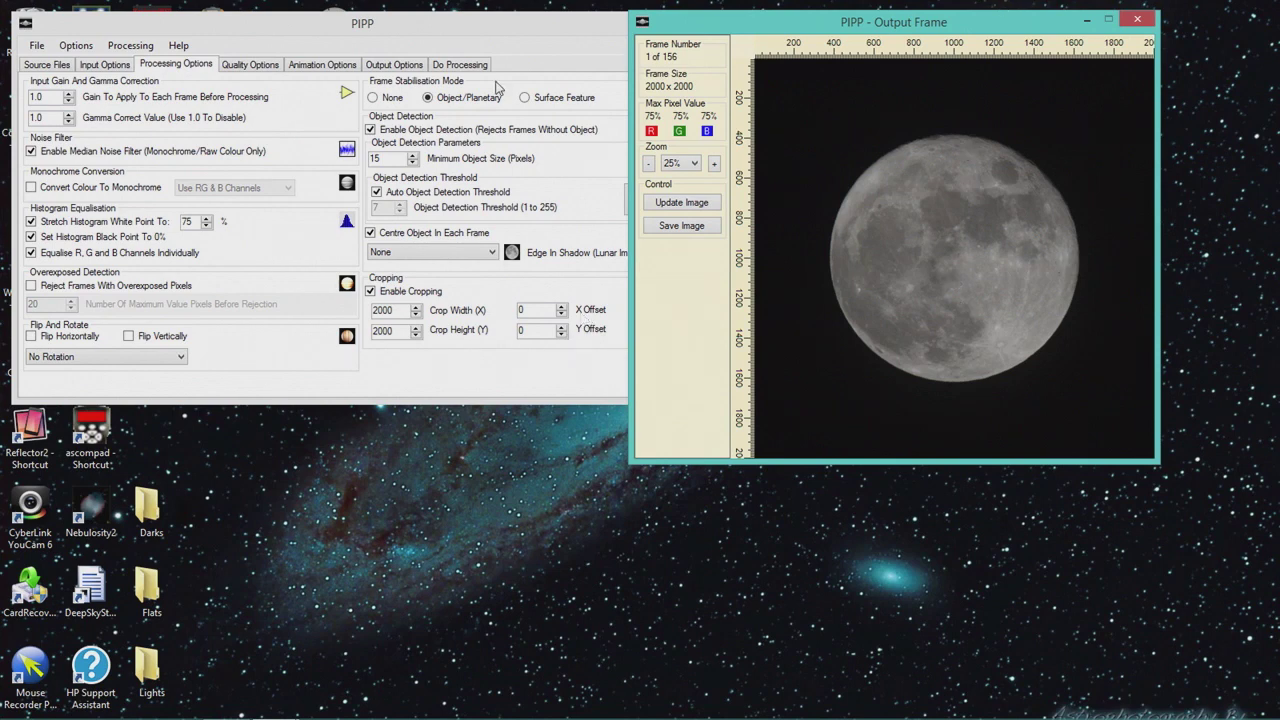
Review the quality, animation and output options, trying TIFF as the output format before returning it to AVI.
{"action": "left_click", "coordinate": [252, 64]}
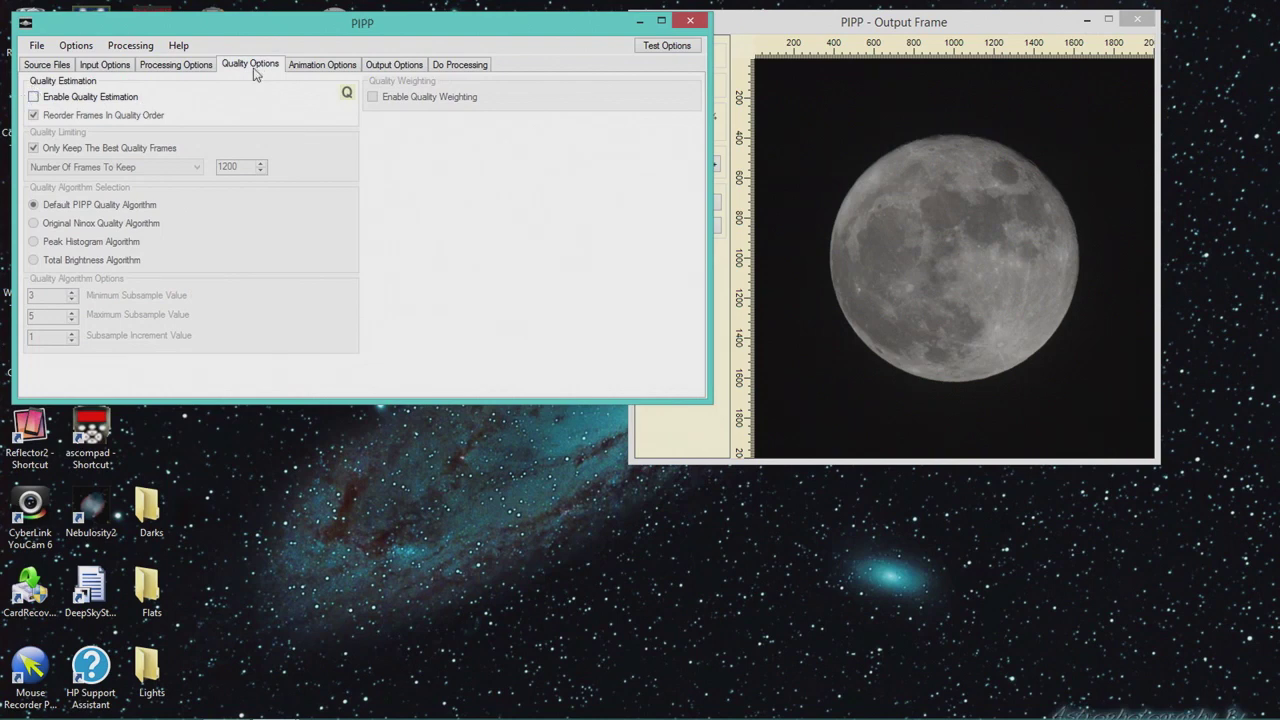
{"action": "left_click", "coordinate": [322, 68]}
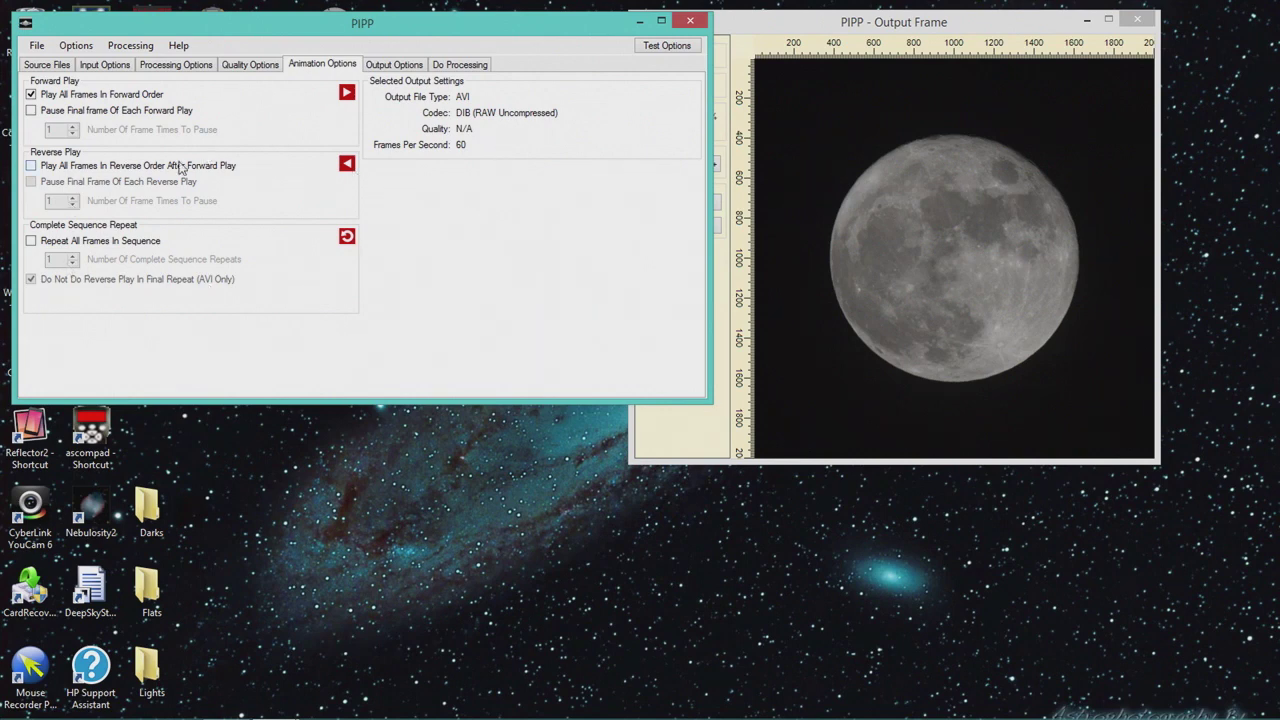
{"action": "left_click", "coordinate": [405, 66]}
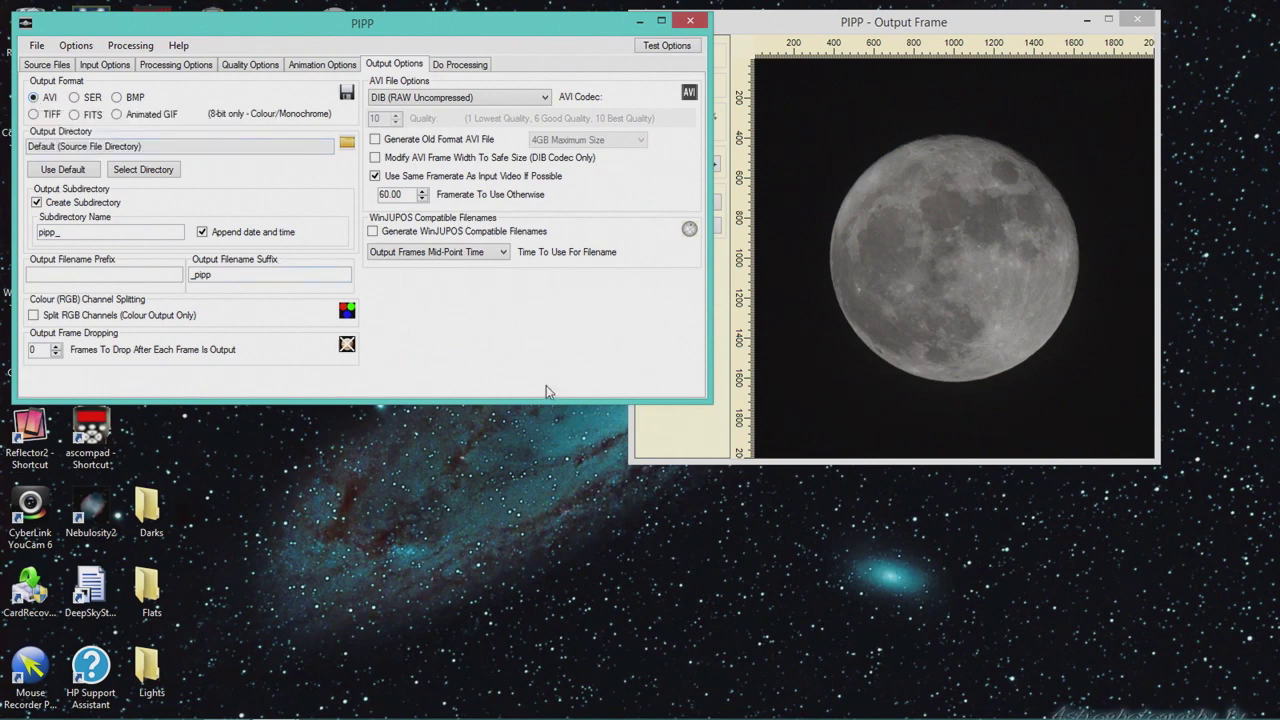
{"action": "left_click", "coordinate": [34, 115]}
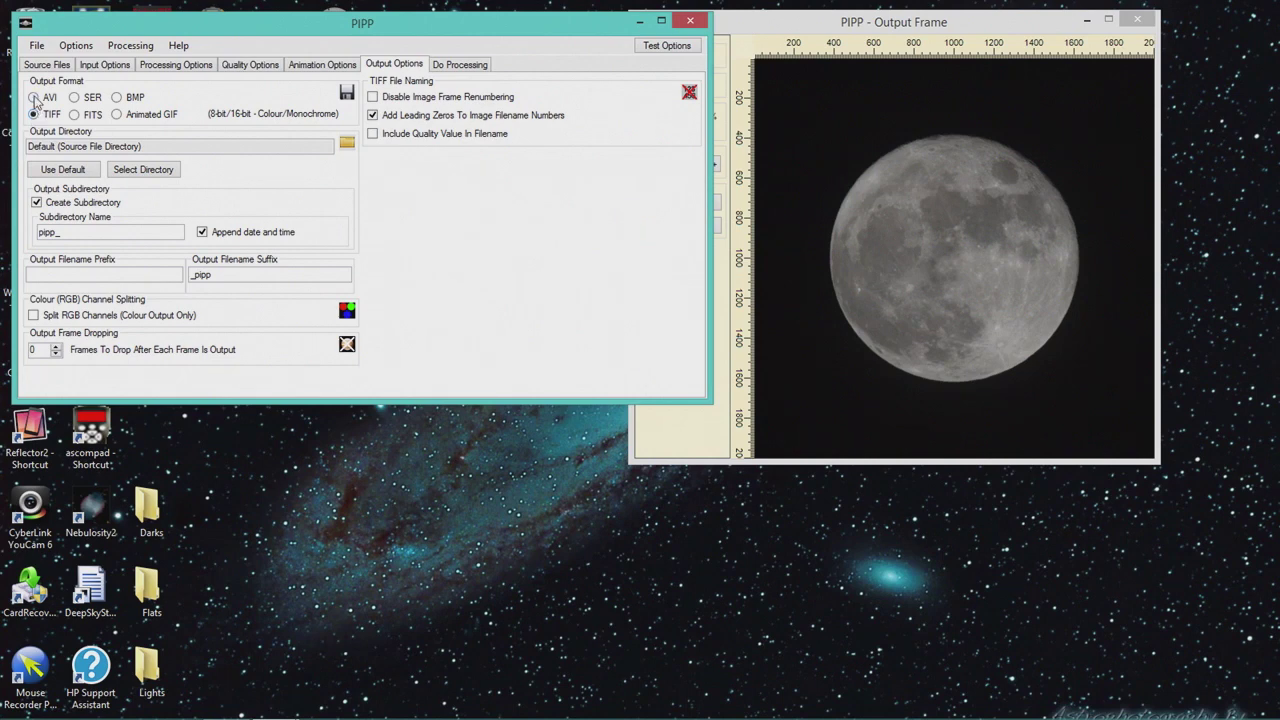
{"action": "left_click", "coordinate": [34, 97]}
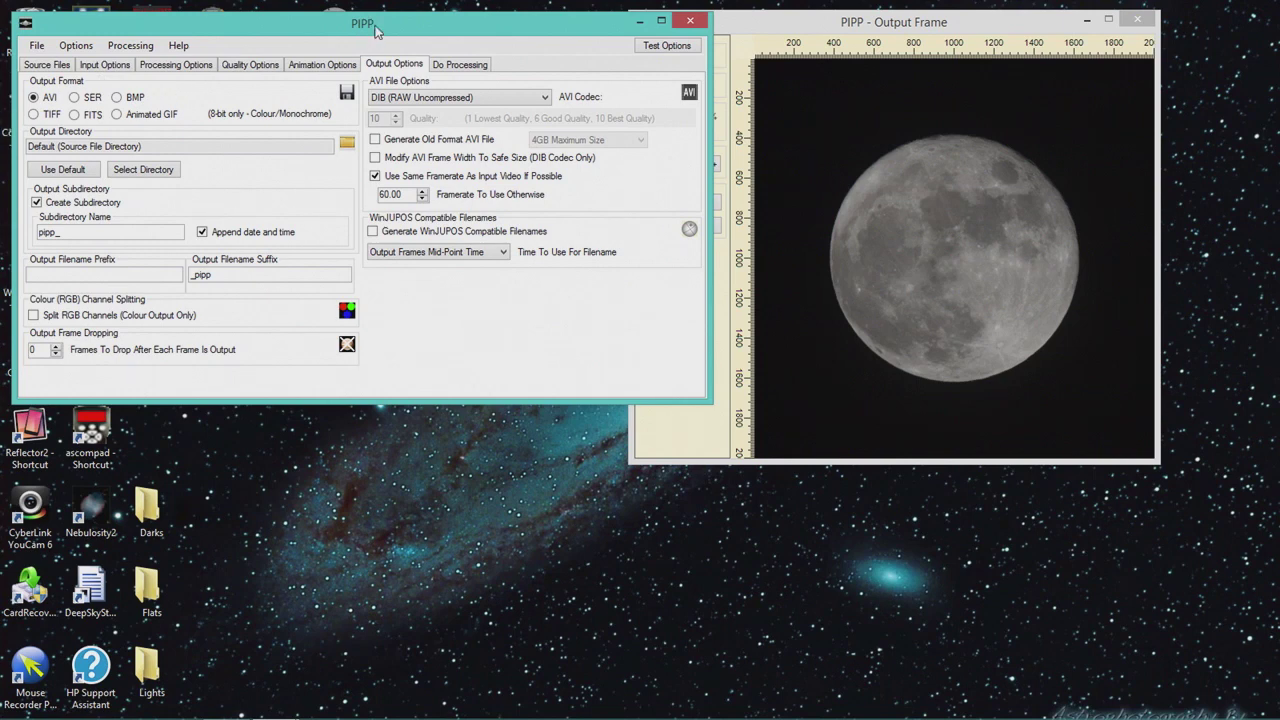
Move the PIPP window down, look into the 12-25-15 folder in DSLR Moon Tutorial, and return to the parent folder.
{"action": "left_click_drag", "start_coordinate": [376, 35], "coordinate": [380, 377]}
{"action": "double_click", "coordinate": [517, 262]}
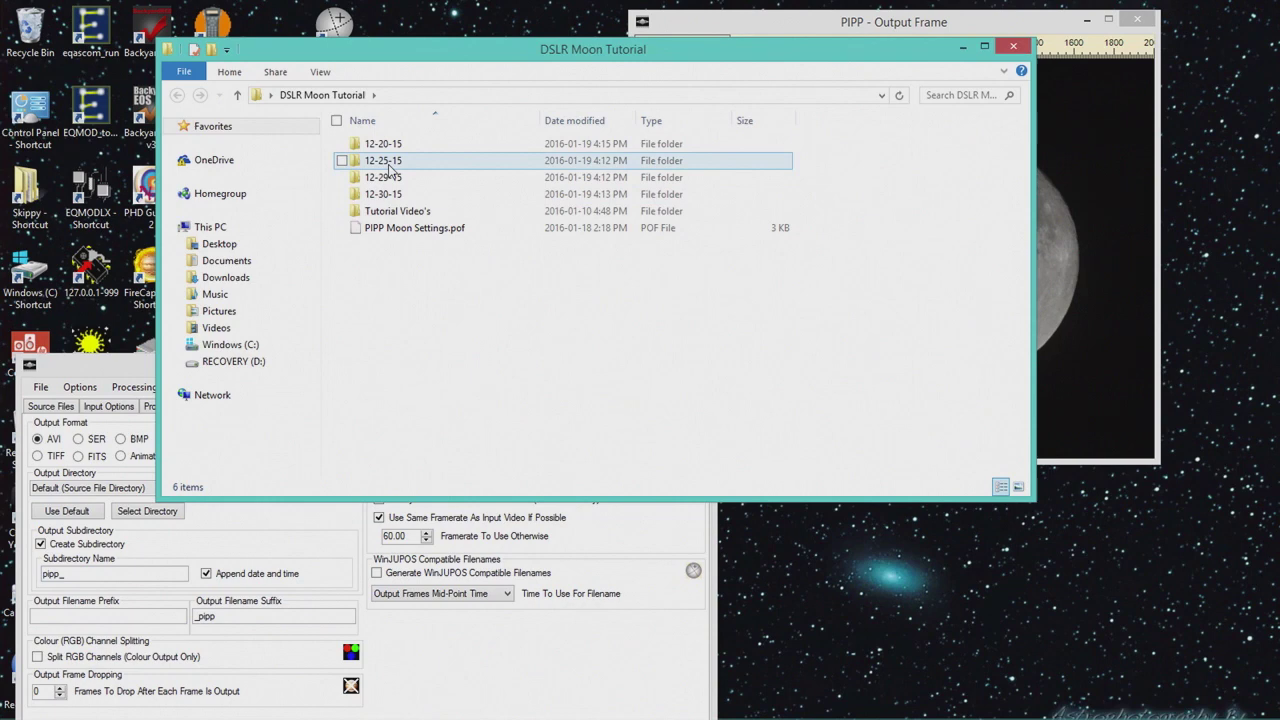
{"action": "double_click", "coordinate": [389, 168]}
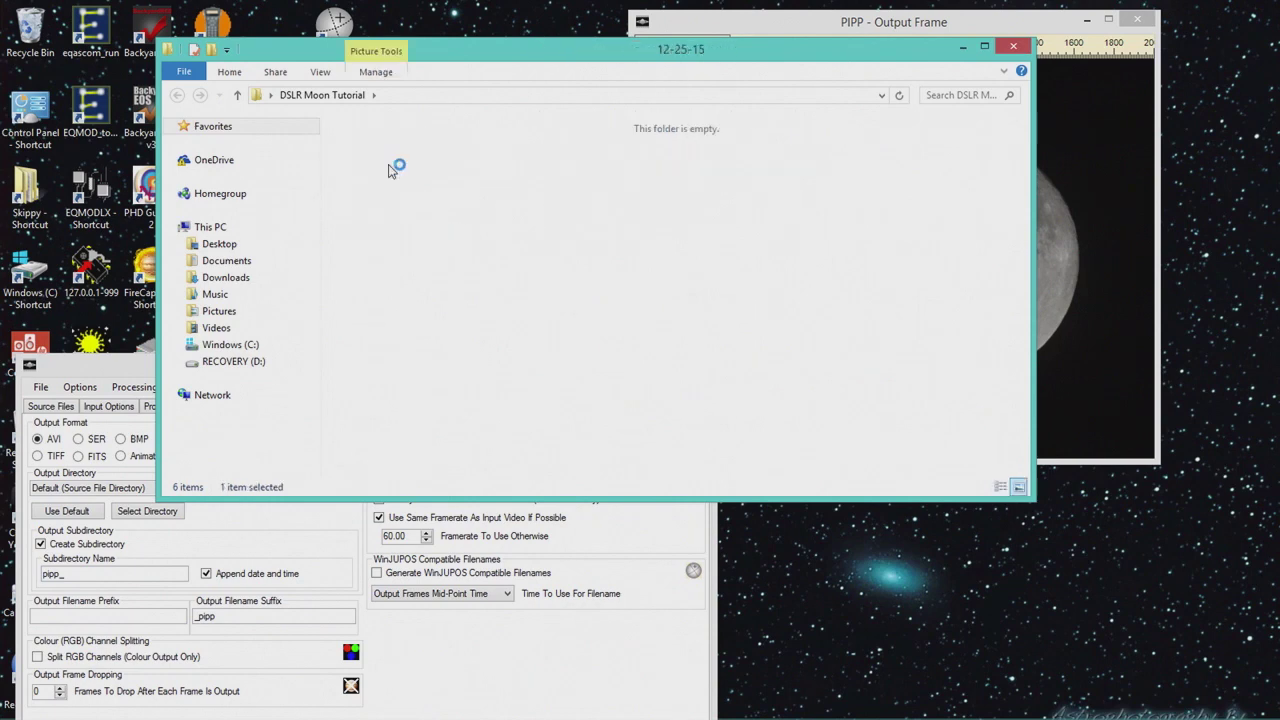
{"action": "key", "text": "BackSpace"}
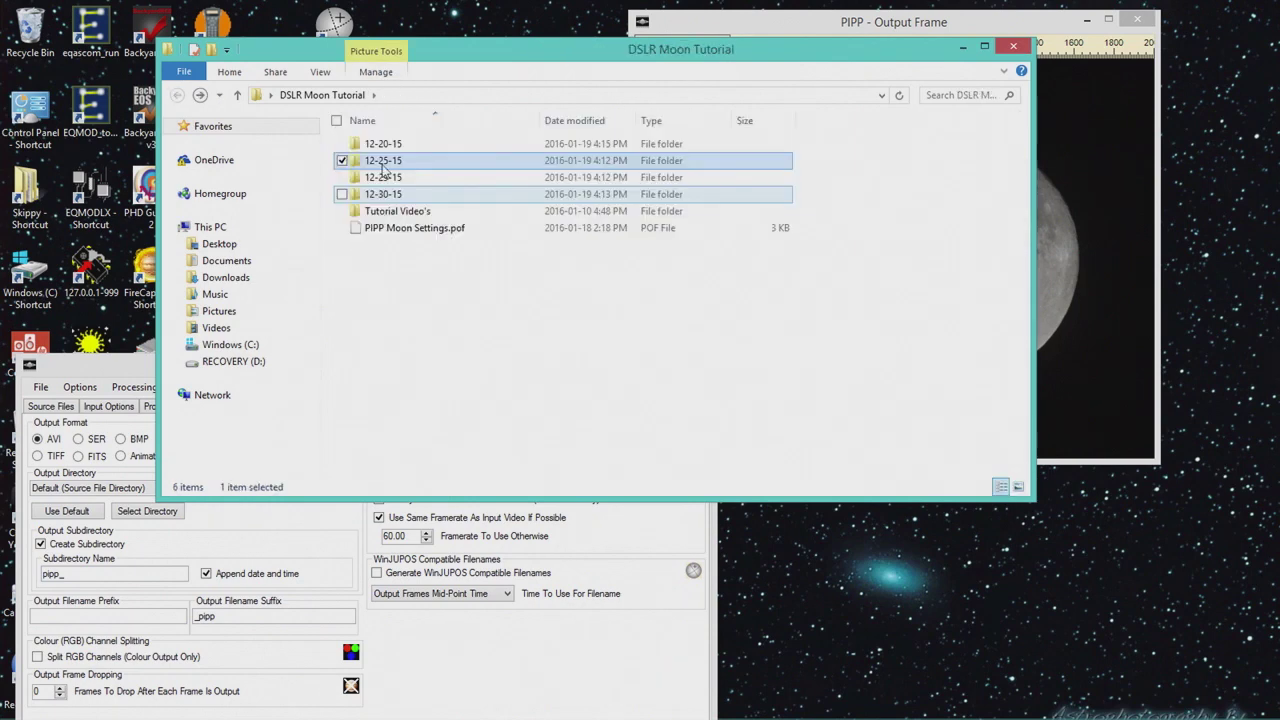
Look through the 12-29-15 folder's pipp_20160118_171340 output, examine the processed moon frames in _MG_5143, and return to DSLR Moon Tutorial.
{"action": "double_click", "coordinate": [386, 183]}
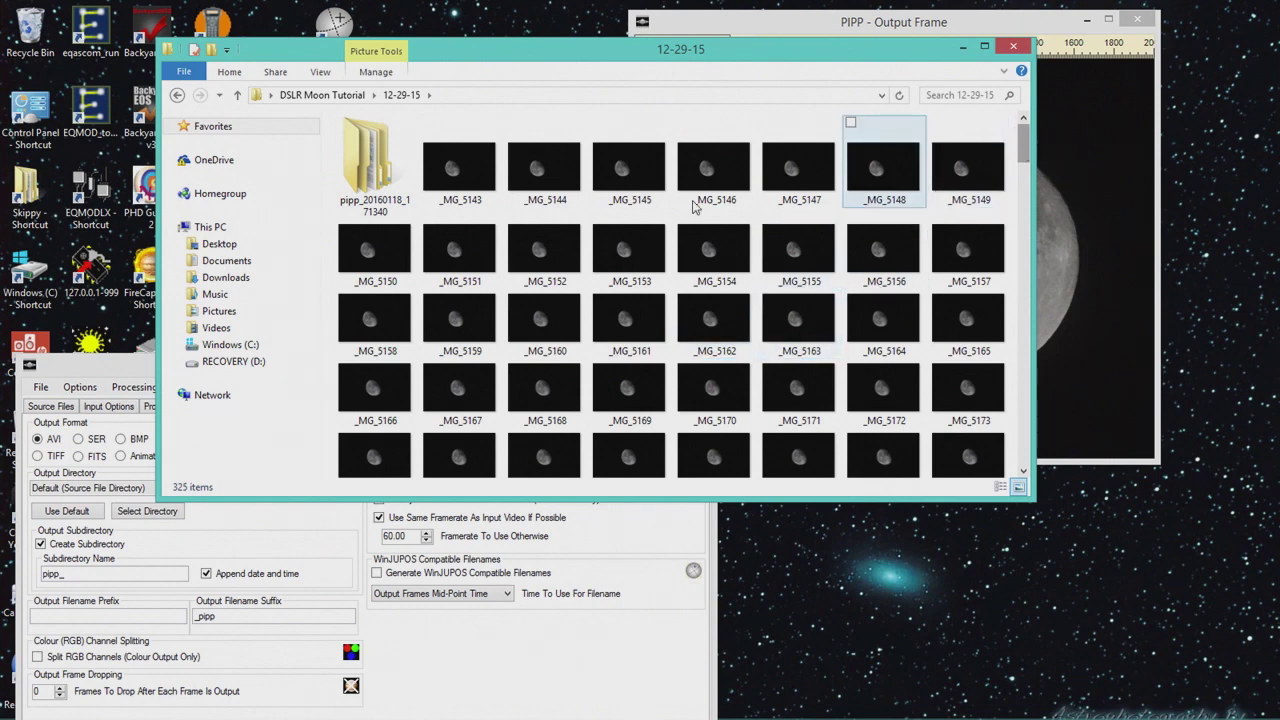
{"action": "double_click", "coordinate": [376, 168]}
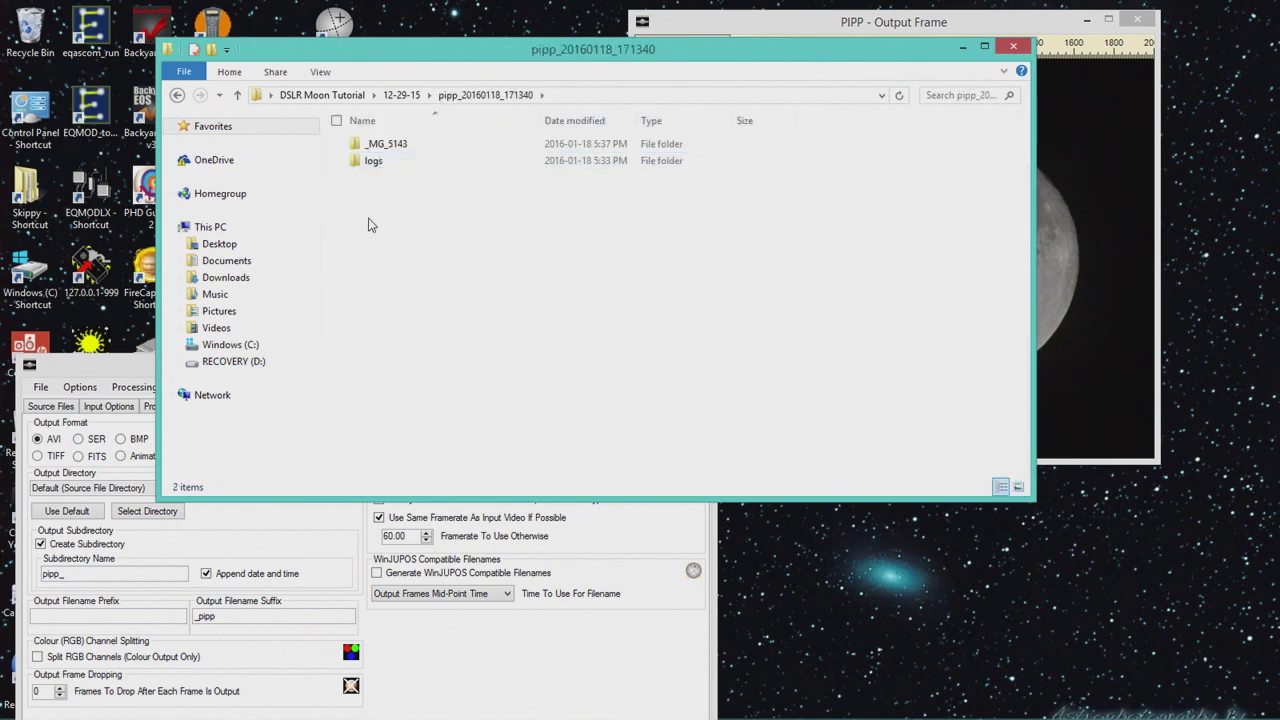
{"action": "left_click", "coordinate": [410, 149]}
{"action": "double_click", "coordinate": [410, 149]}
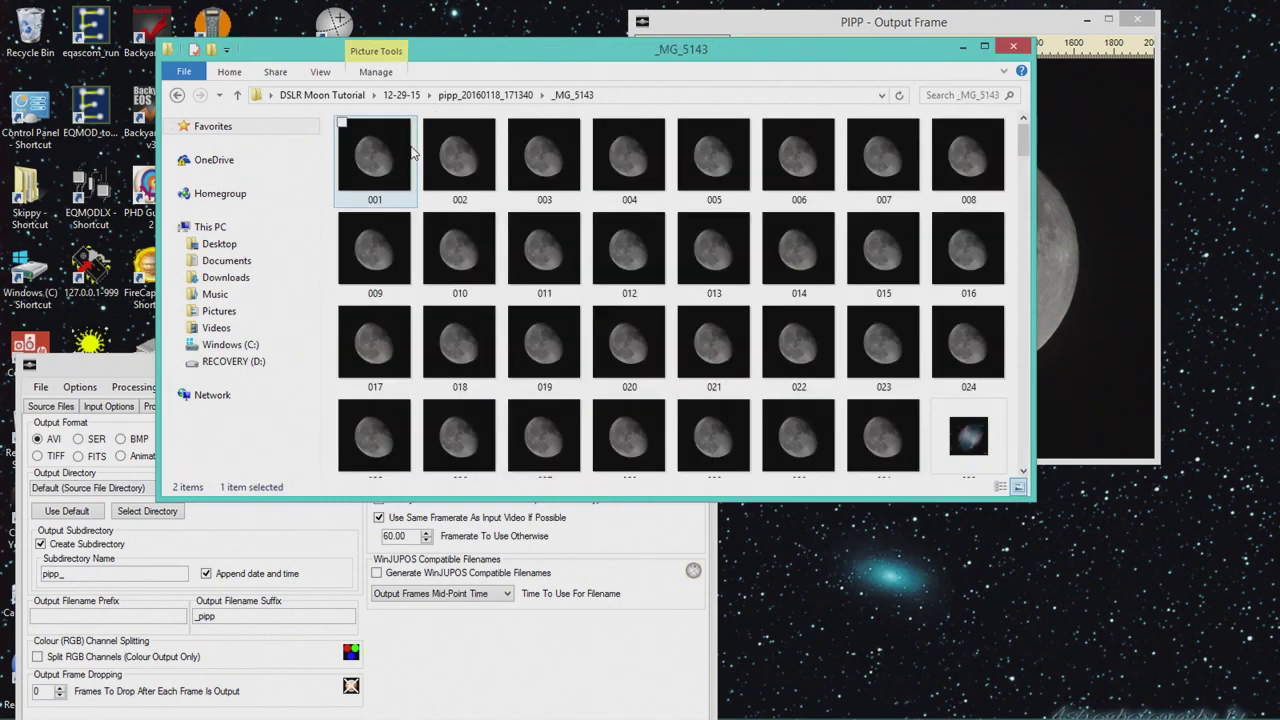
{"action": "mouse_move", "coordinate": [1025, 157]}
{"action": "left_mouse_down"}
{"action": "mouse_move", "coordinate": [1023, 190]}
{"action": "mouse_move", "coordinate": [1027, 147]}
{"action": "left_mouse_up"}
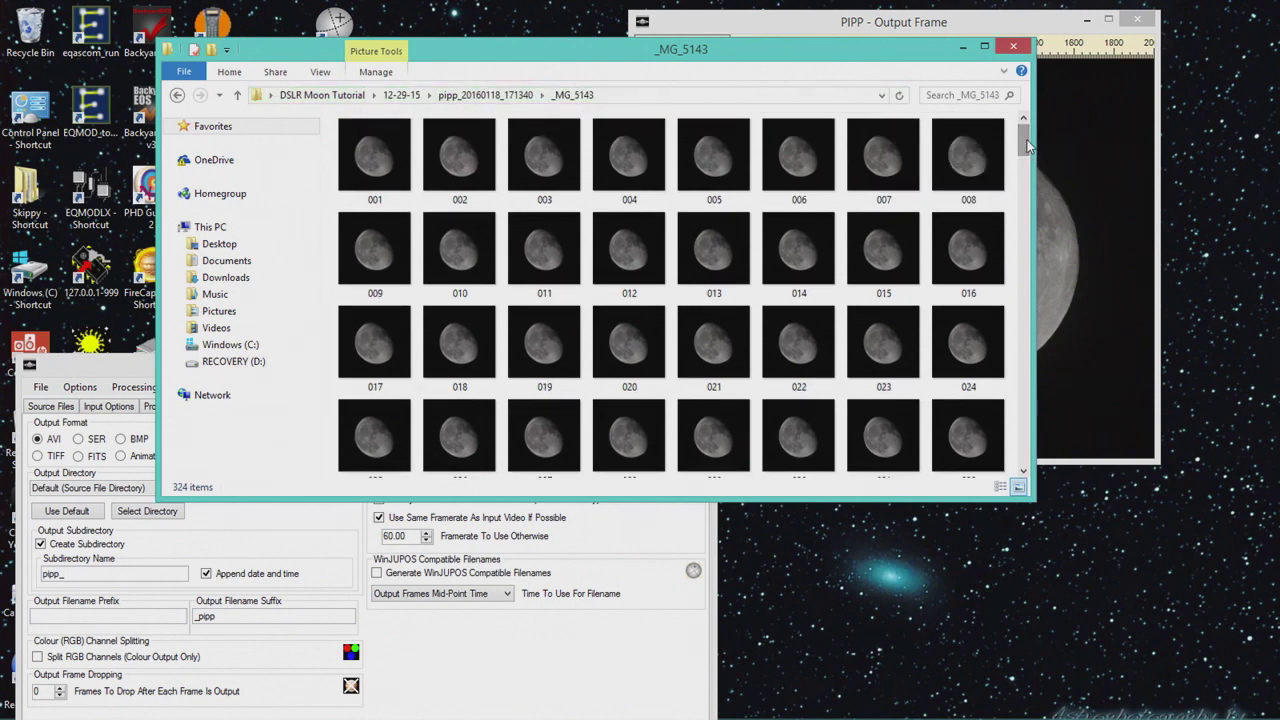
{"action": "scroll", "coordinate": [1027, 147], "scroll_direction": "down", "scroll_amount": 3}
{"action": "scroll", "coordinate": [1027, 147], "scroll_direction": "up", "scroll_amount": 3}
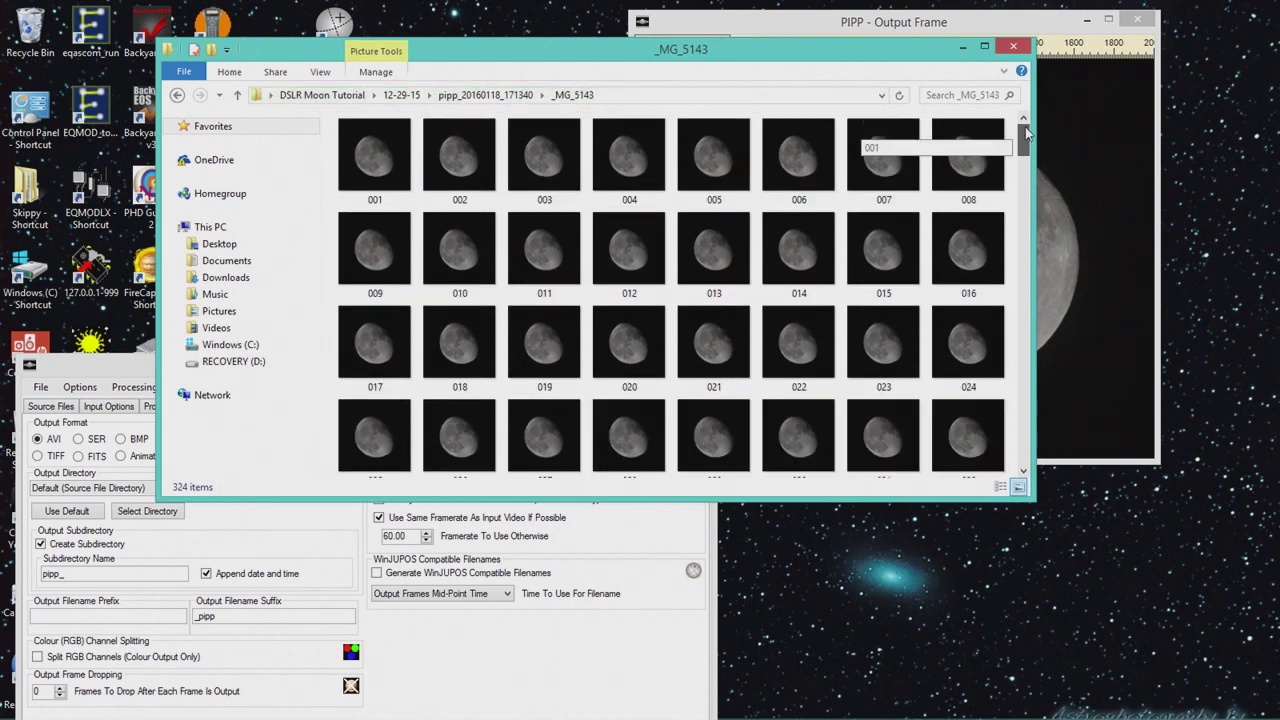
{"action": "left_click", "coordinate": [178, 95]}
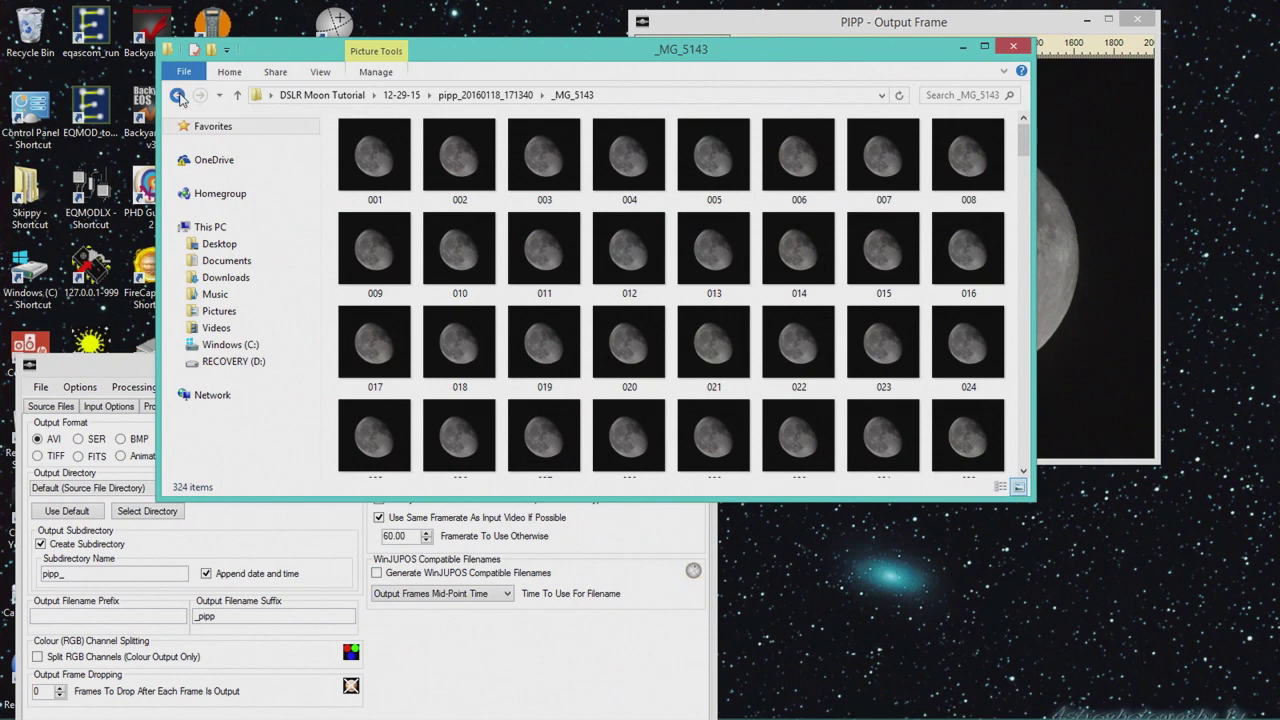
{"action": "left_click", "coordinate": [178, 95]}
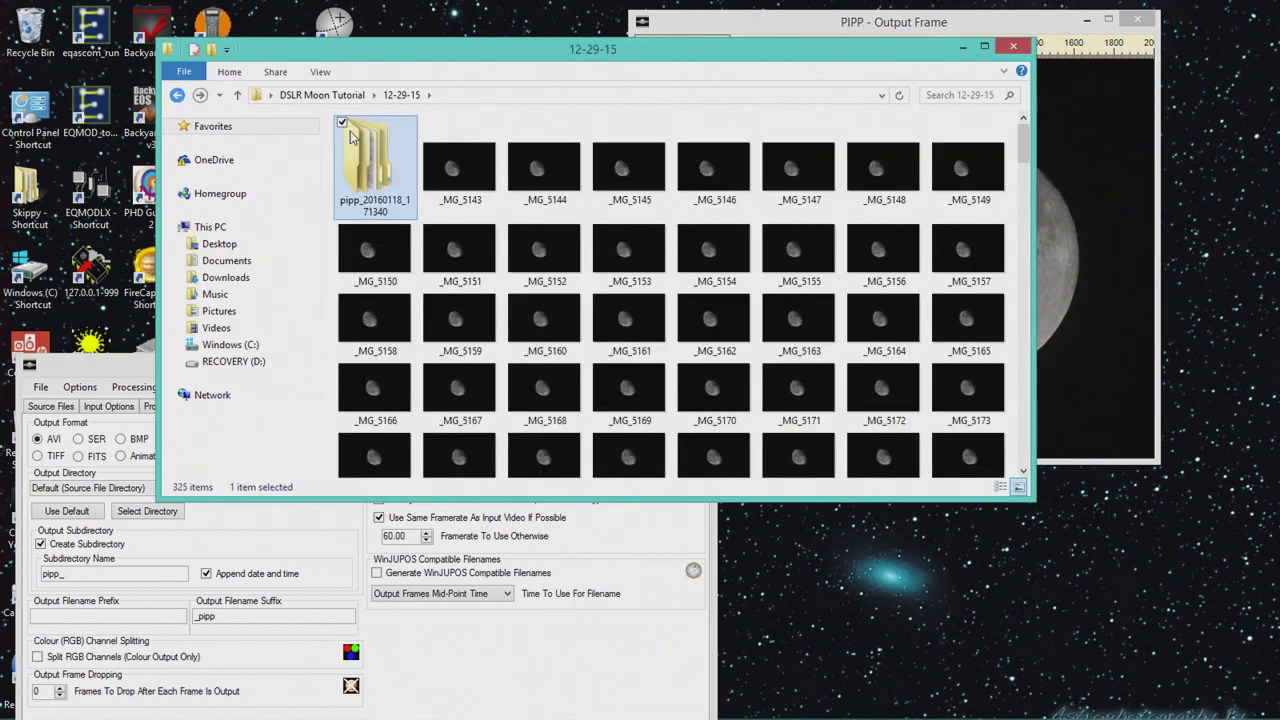
{"action": "left_click", "coordinate": [175, 95]}
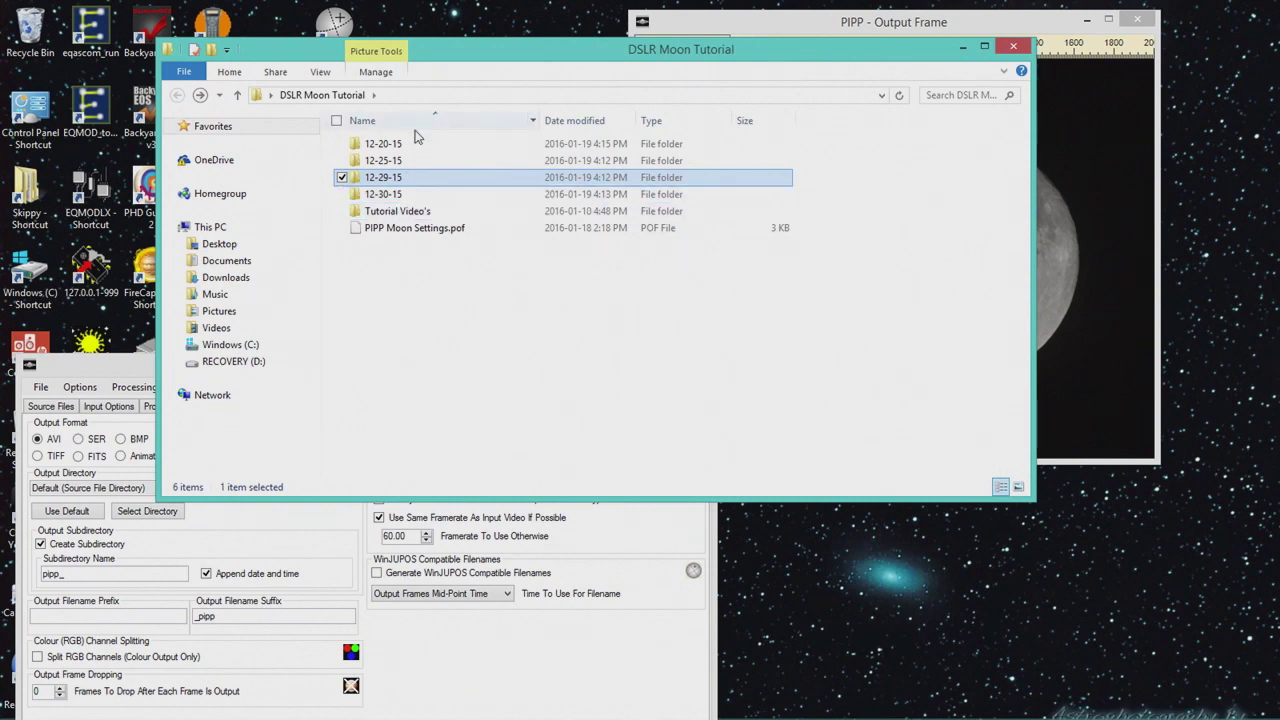
Look in the 12-20-15 folder's pipp_20160119_161559 output for the processed AVI video, and close the file window.
{"action": "double_click", "coordinate": [415, 146]}
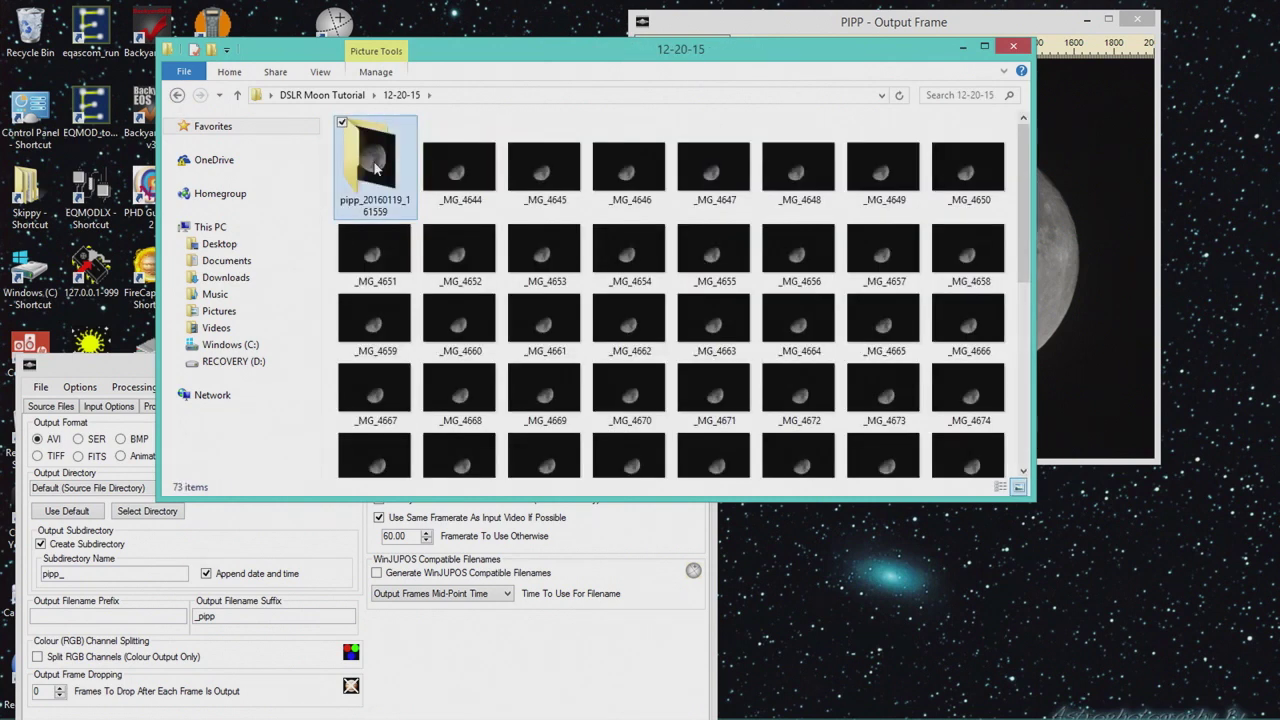
{"action": "left_click", "coordinate": [377, 170]}
{"action": "double_click", "coordinate": [377, 170]}
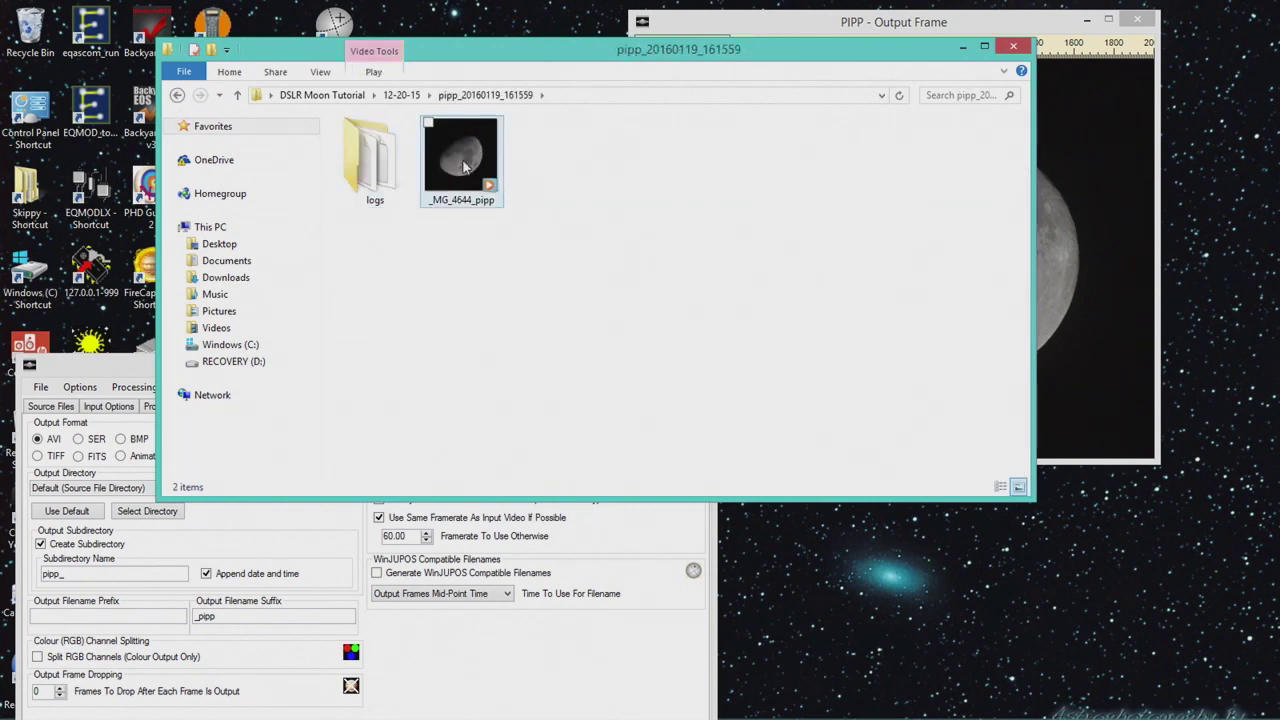
{"action": "left_click", "coordinate": [1012, 49]}
Move the PIPP window back up and review the AVI codec choices, keeping DIB (RAW Uncompressed).
{"action": "left_click_drag", "start_coordinate": [274, 369], "coordinate": [319, 56]}
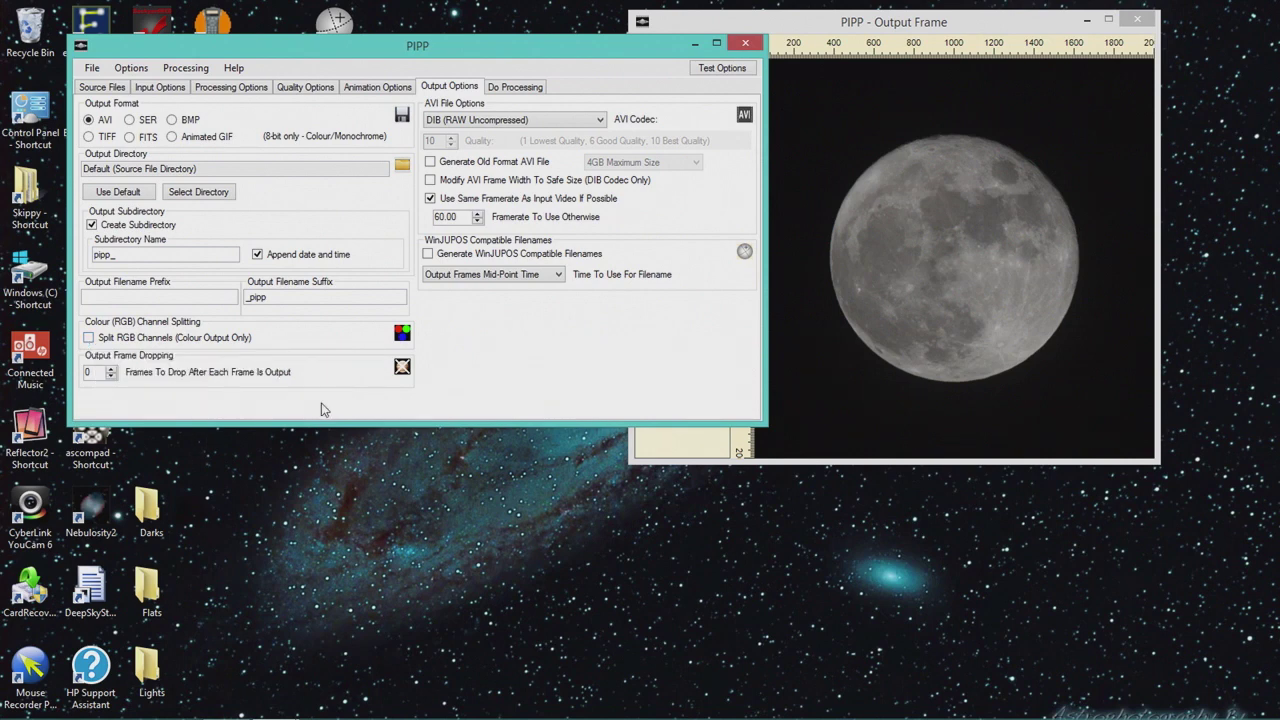
{"action": "left_click", "coordinate": [601, 120]}
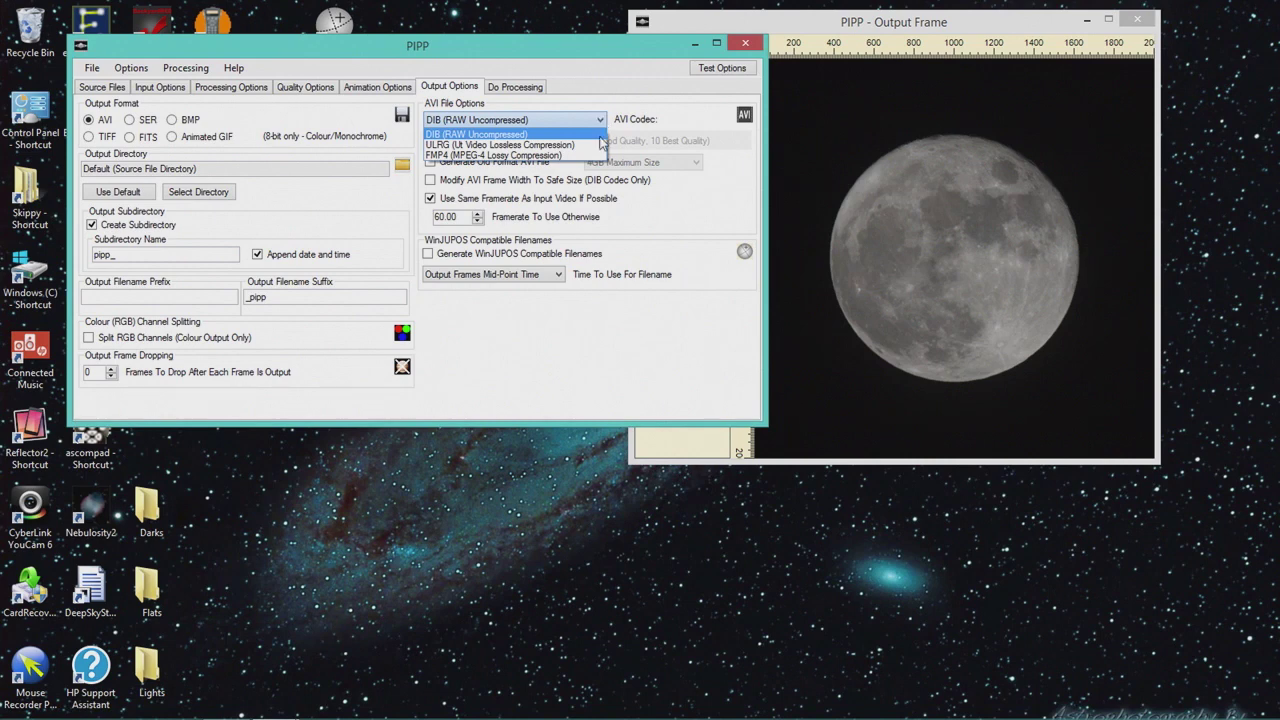
{"action": "left_click", "coordinate": [603, 120]}
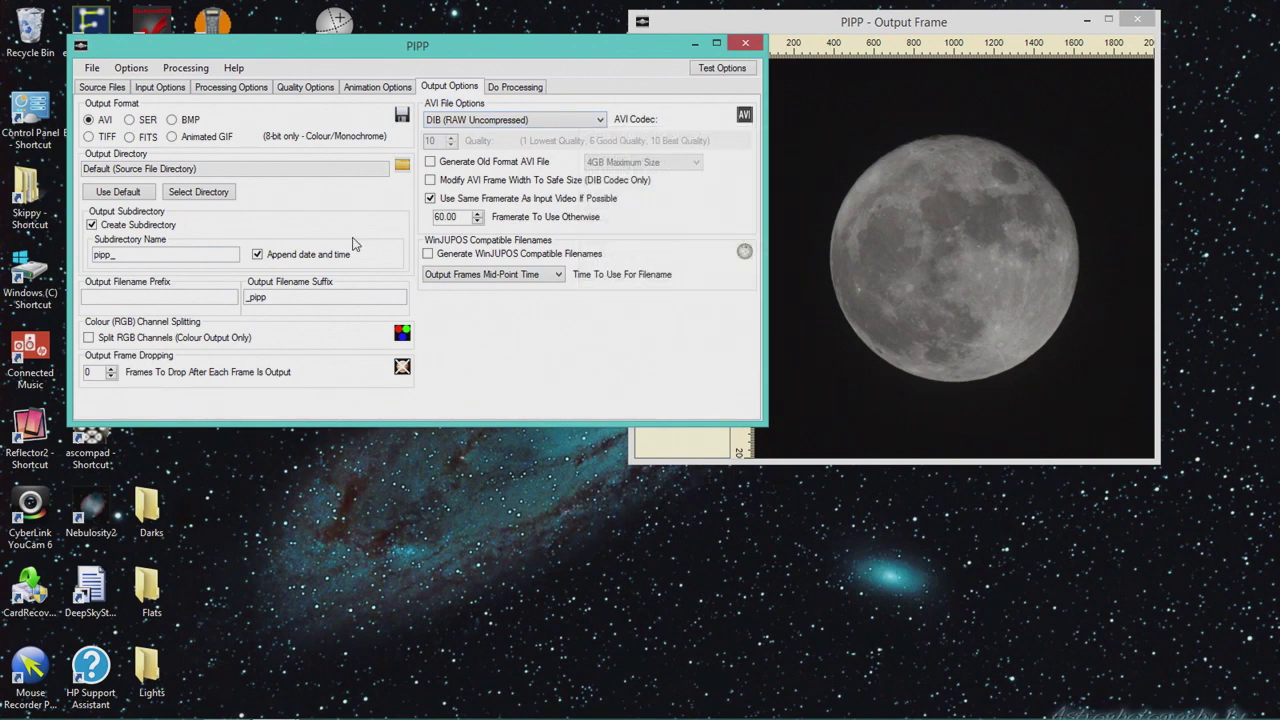
Try generating an old format AVI file, review its maximum size choices, and turn the option off again.
{"action": "left_click", "coordinate": [429, 164]}
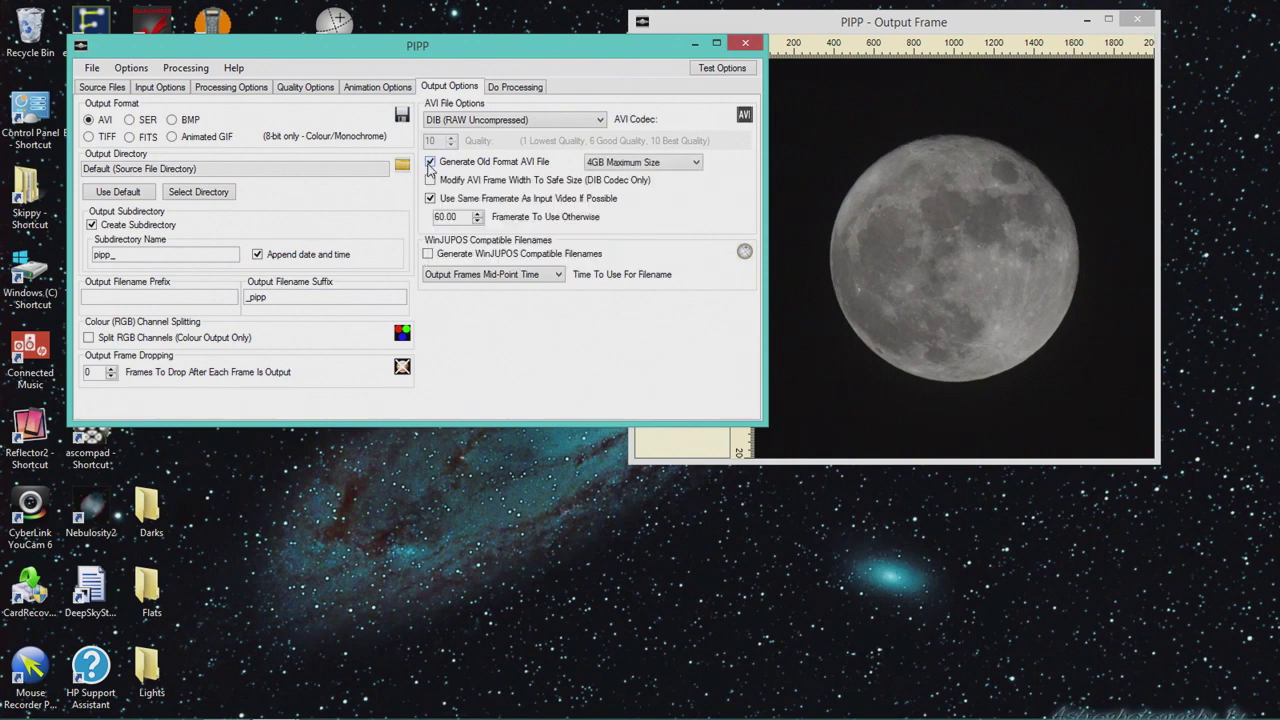
{"action": "left_click", "coordinate": [694, 166]}
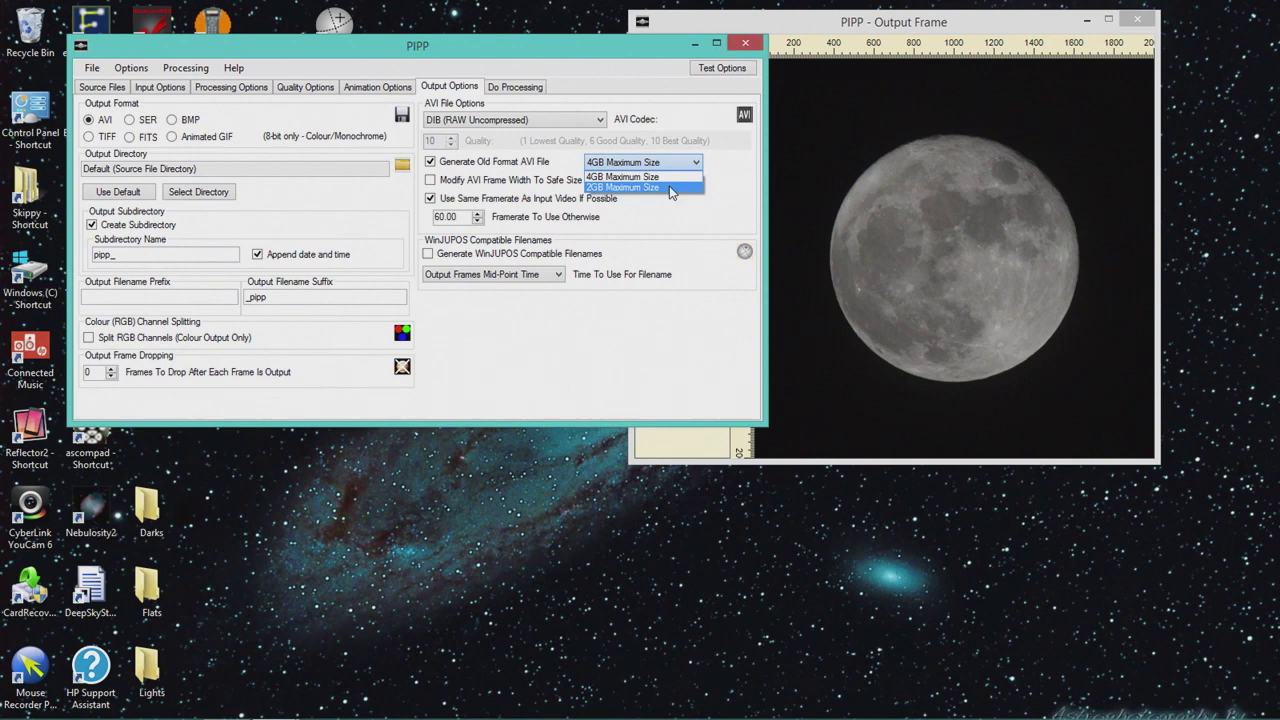
{"action": "left_click", "coordinate": [431, 163]}
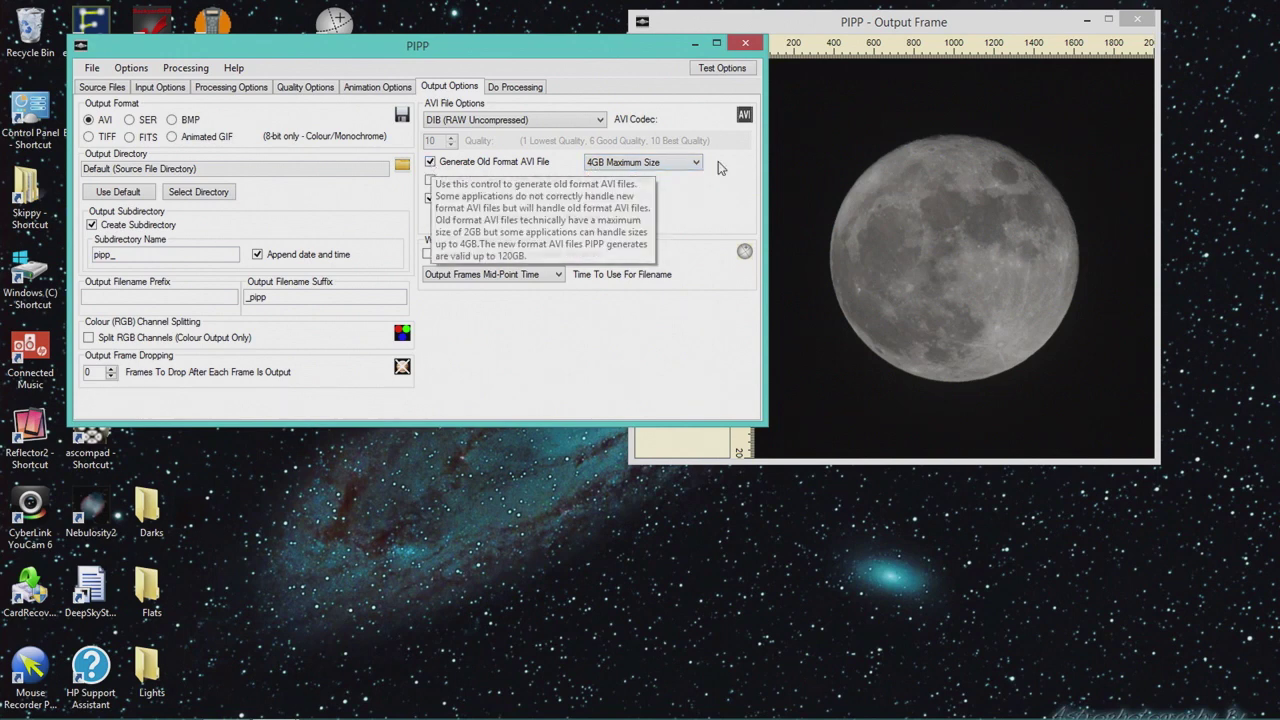
{"action": "left_click", "coordinate": [431, 162]}
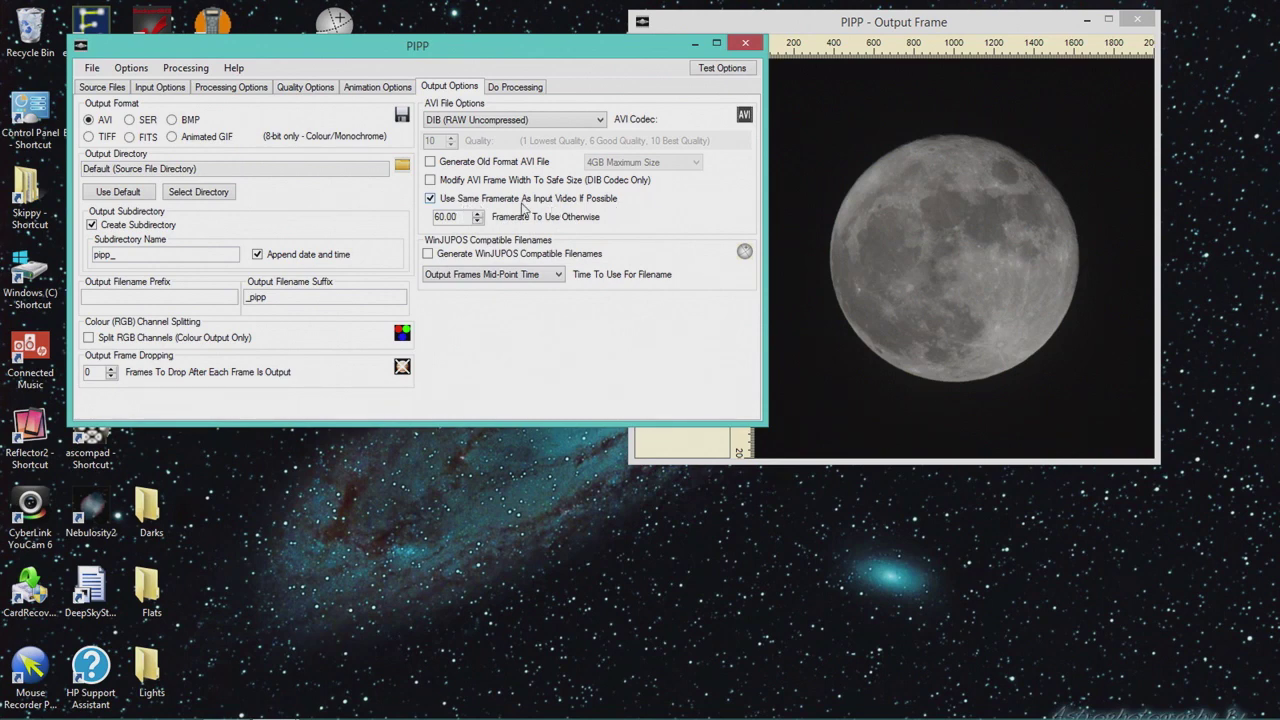
Set the fallback output framerate to 30 and test the options on the preview.
{"action": "left_click_drag", "start_coordinate": [460, 211], "coordinate": [372, 222]}
{"action": "type", "text": "30"}
{"action": "mouse_move", "coordinate": [512, 262]}
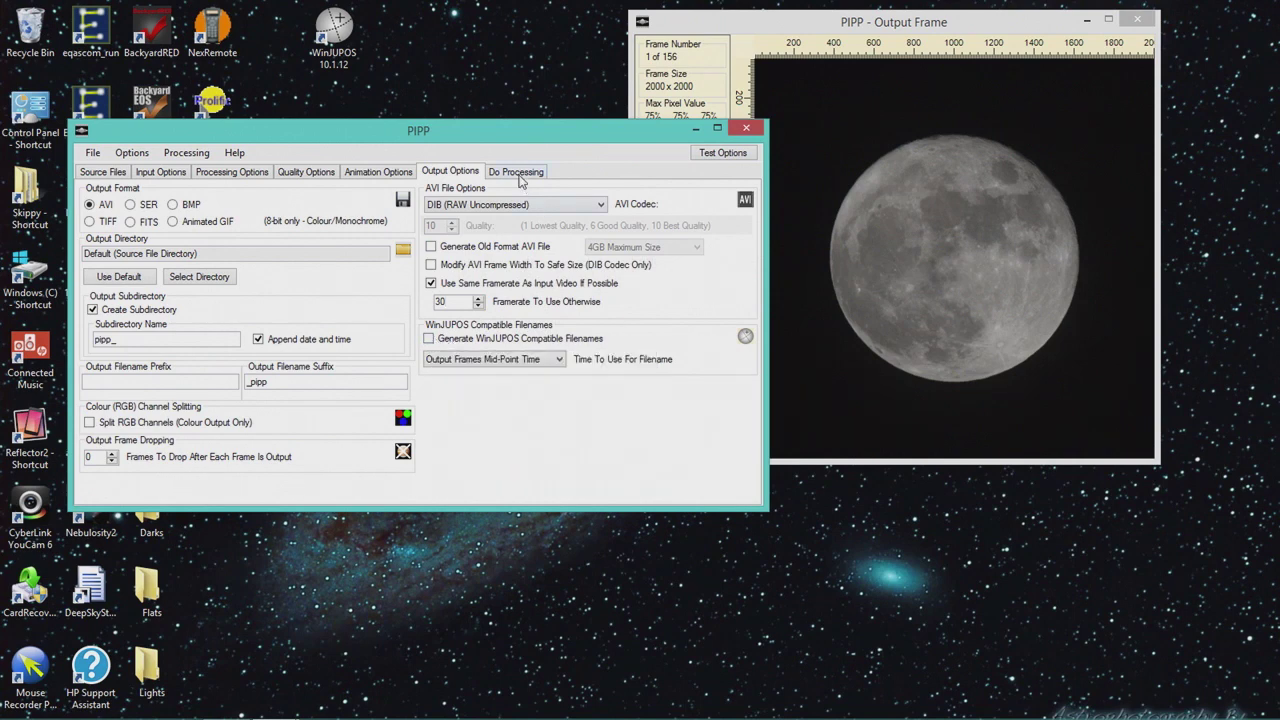
{"action": "left_click", "coordinate": [722, 156]}
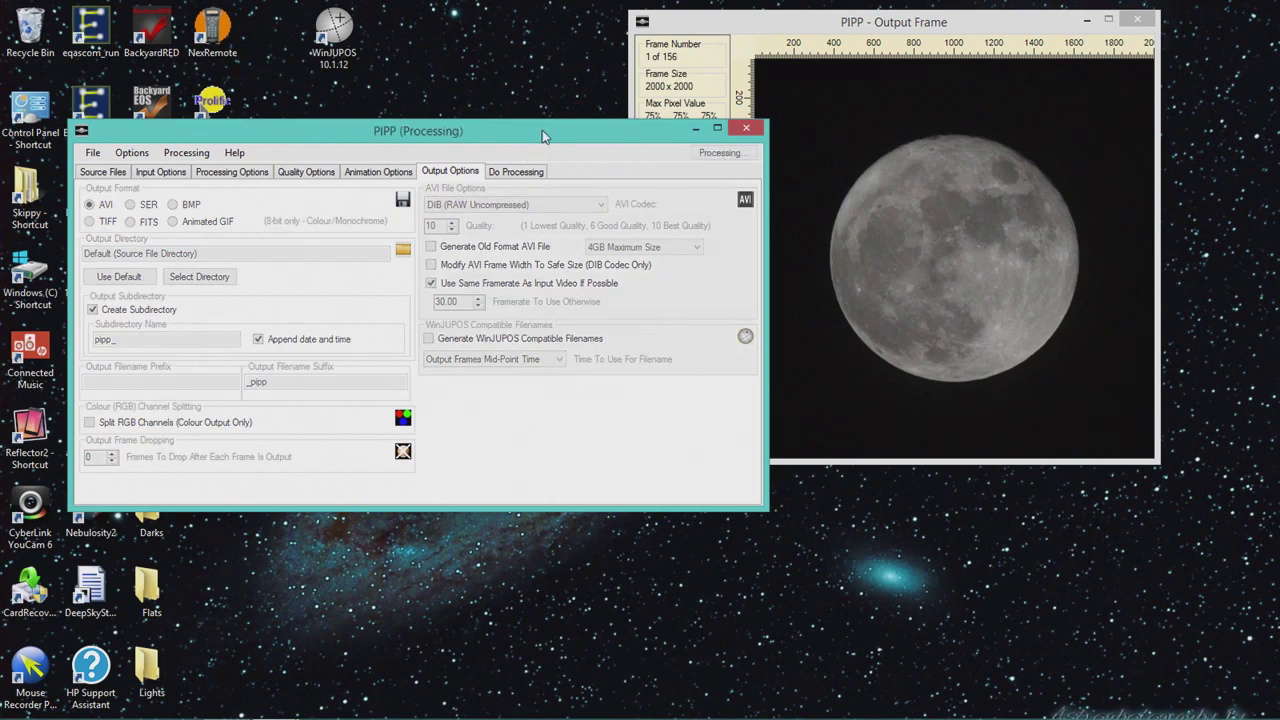
Reposition the PIPP window beside the output preview and start processing the 12-25-15 moon photos.
{"action": "left_click_drag", "start_coordinate": [544, 134], "coordinate": [432, 66]}
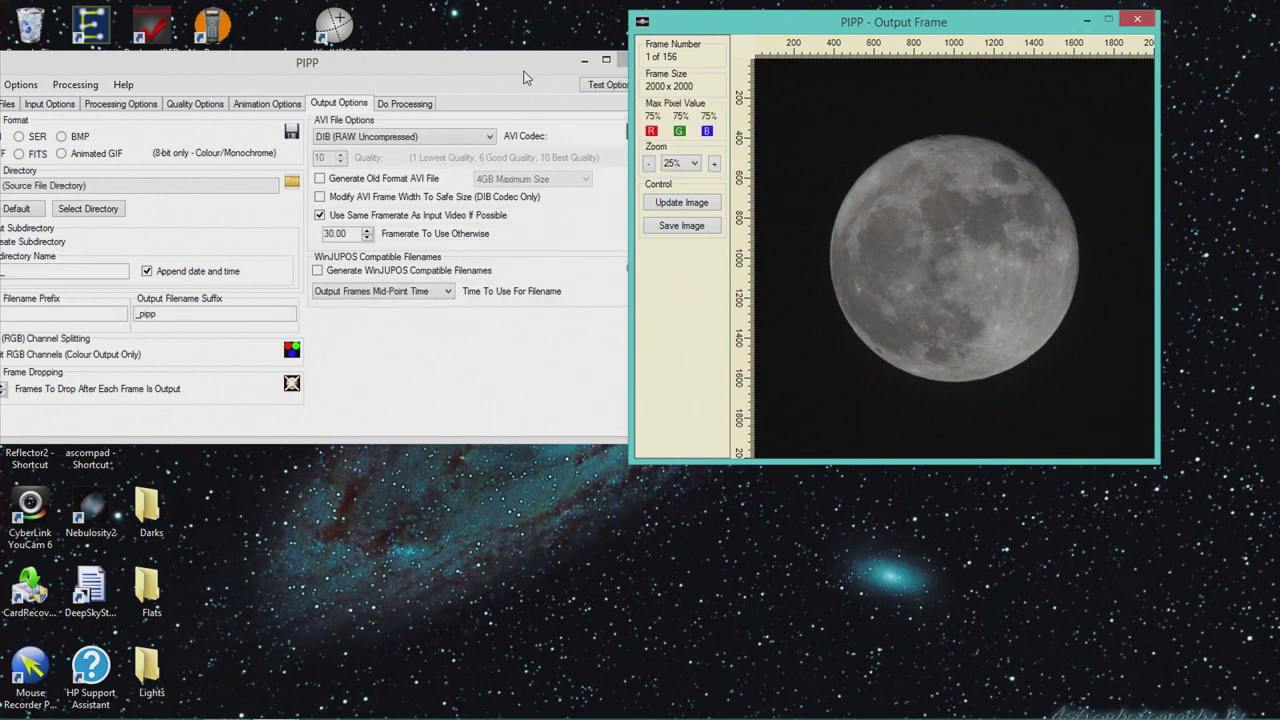
{"action": "left_click_drag", "start_coordinate": [548, 66], "coordinate": [618, 77]}
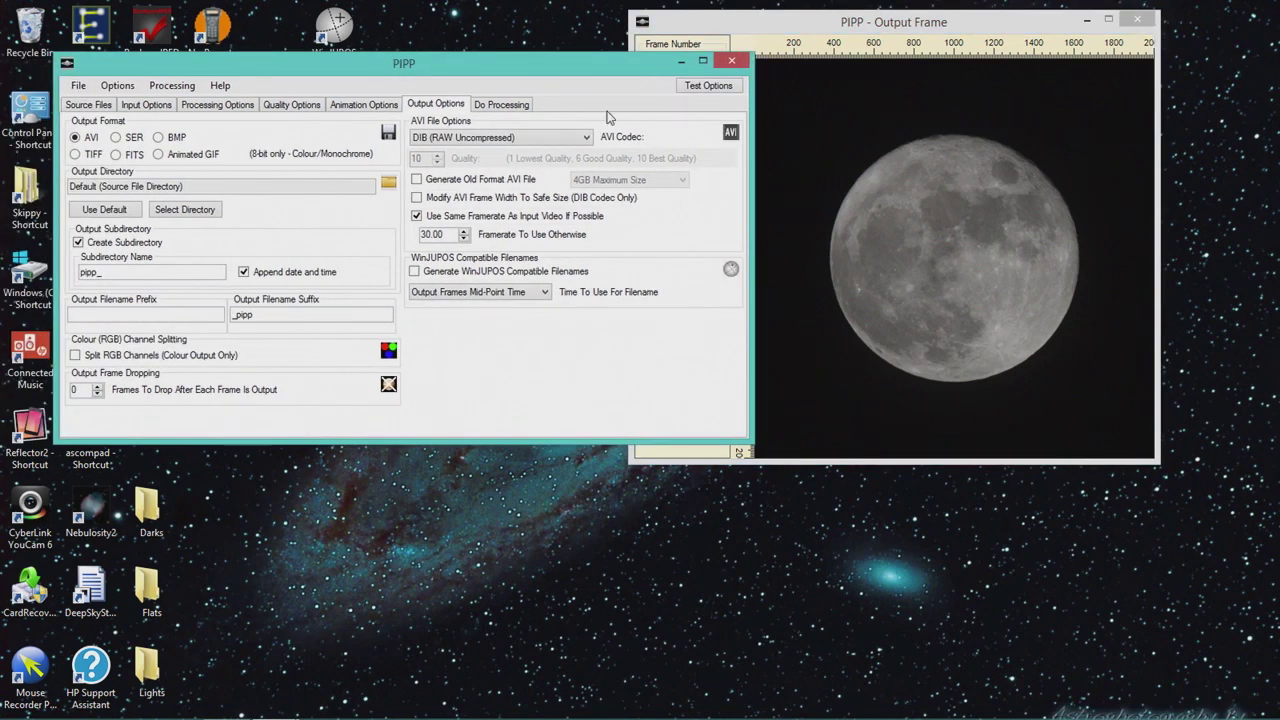
{"action": "left_click", "coordinate": [512, 106]}
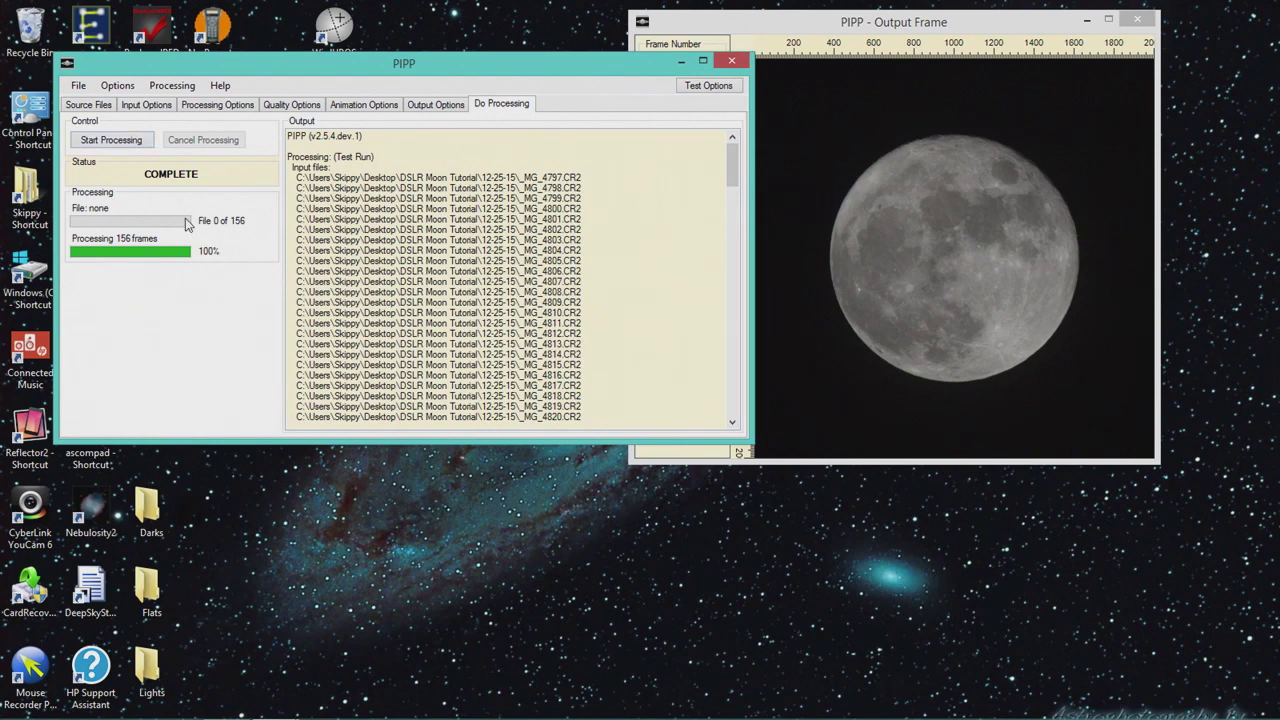
{"action": "left_click", "coordinate": [125, 145]}
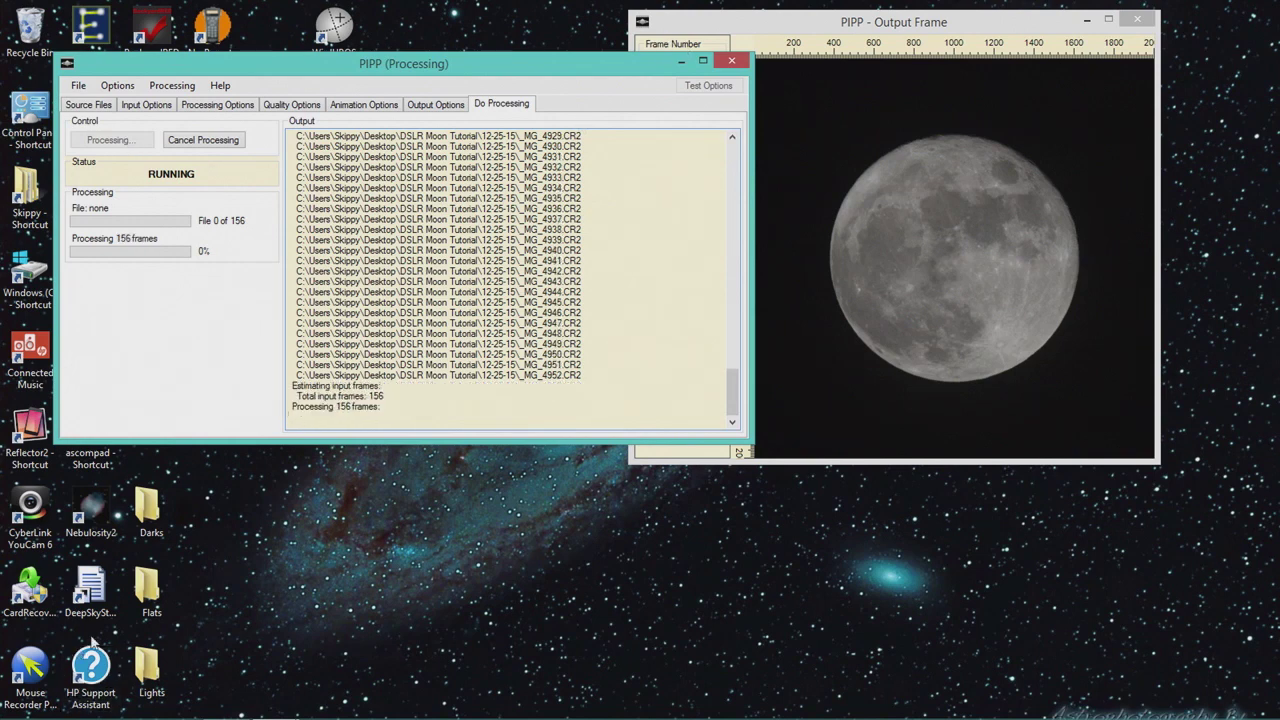
Play the processed video _MG_4797_pipp from the pipp_20160121_143358 output folder, and close the player and the folder.
{"action": "mouse_move", "coordinate": [60, 708]}
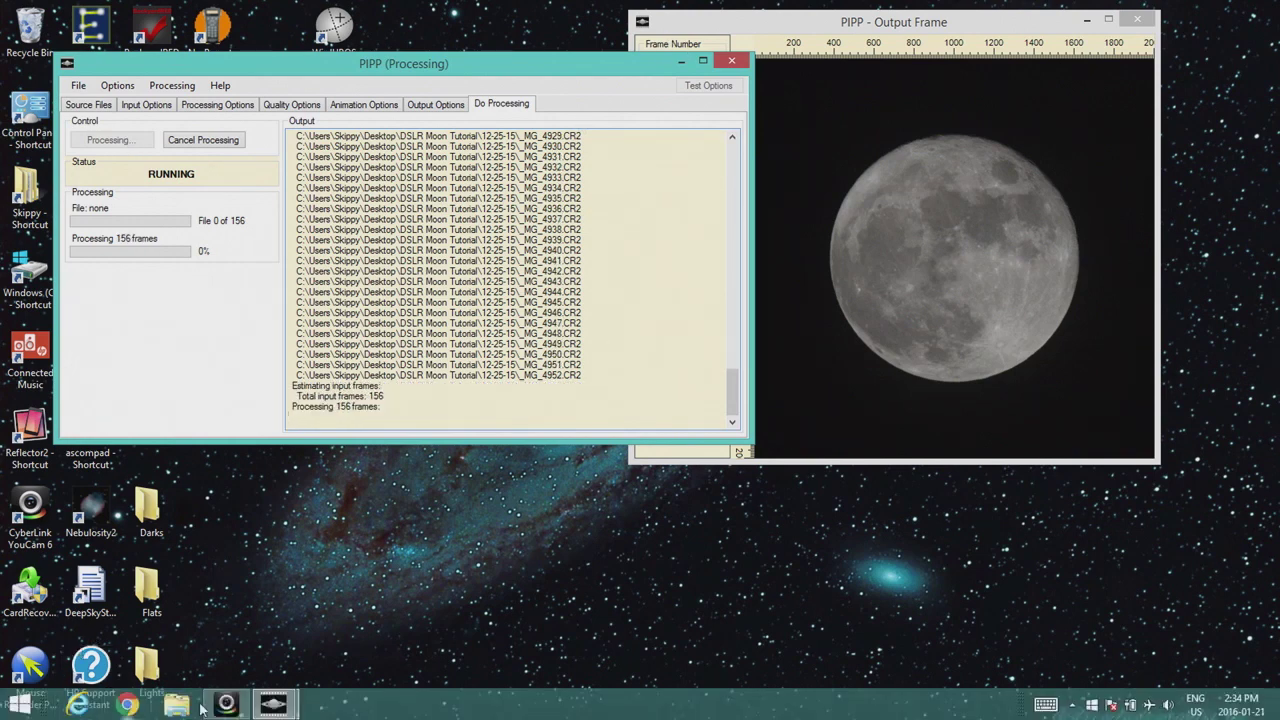
{"action": "mouse_move", "coordinate": [222, 708]}
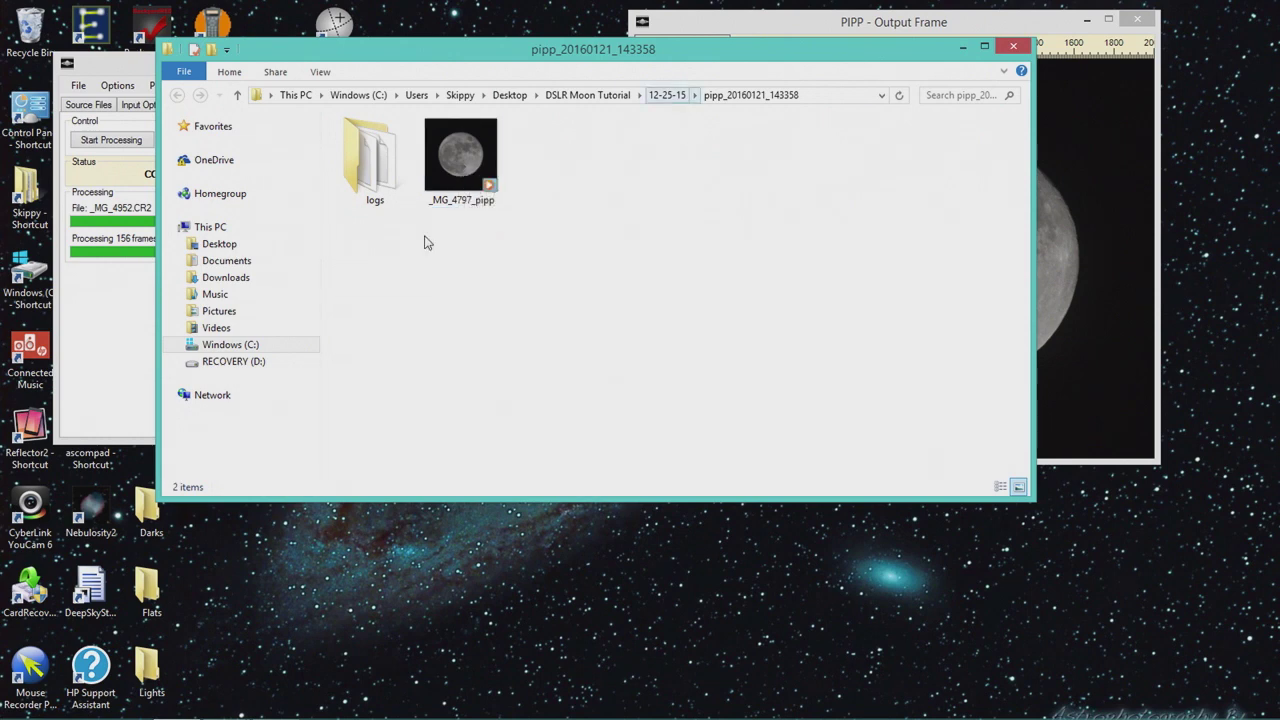
{"action": "left_click", "coordinate": [458, 168]}
{"action": "double_click", "coordinate": [458, 168]}
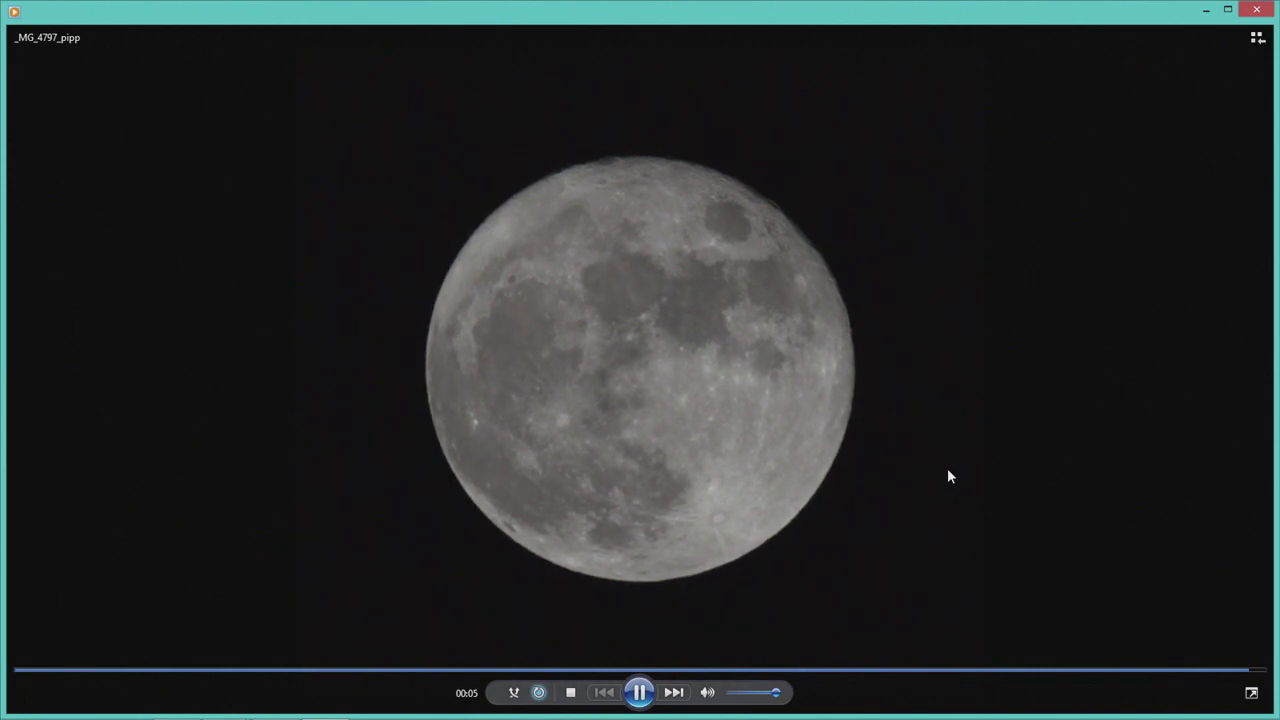
{"action": "left_click", "coordinate": [1259, 11]}
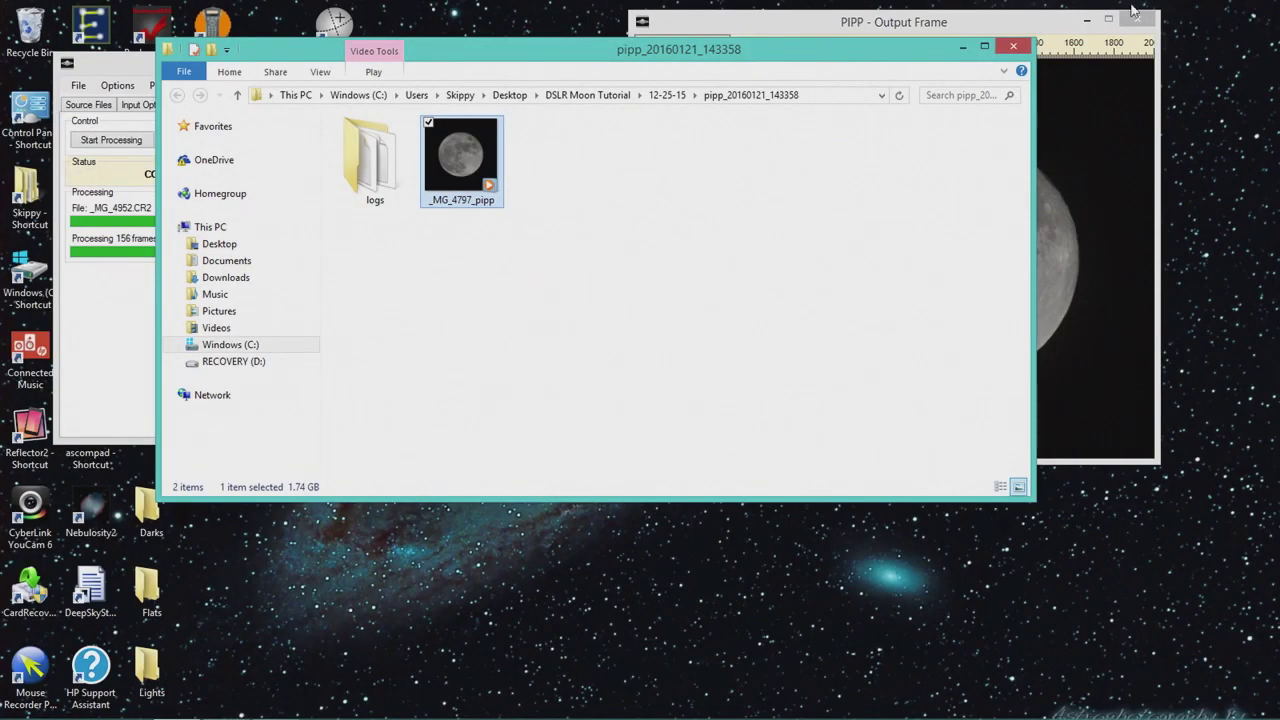
{"action": "left_click", "coordinate": [1015, 51]}
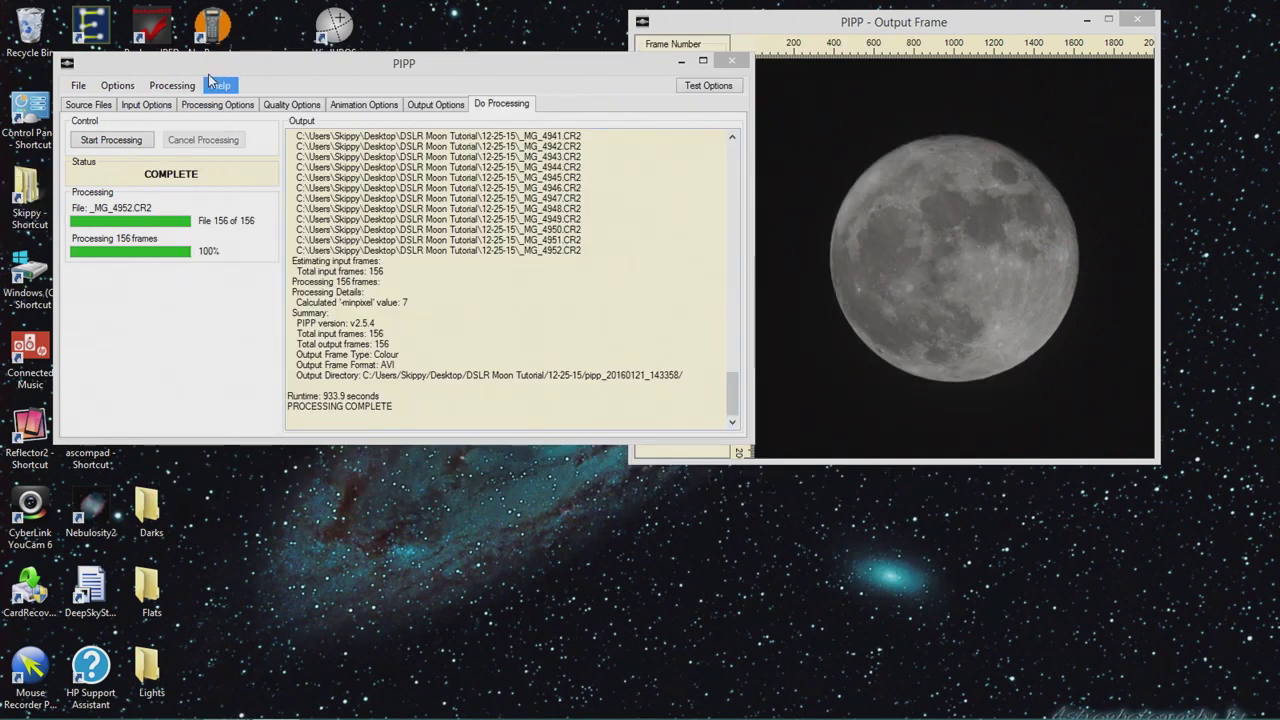
Save the PIPP options as PIPP Moon Settings.pof in the DSLR Moon Tutorial folder, replacing the existing file.
{"action": "left_click", "coordinate": [117, 86]}
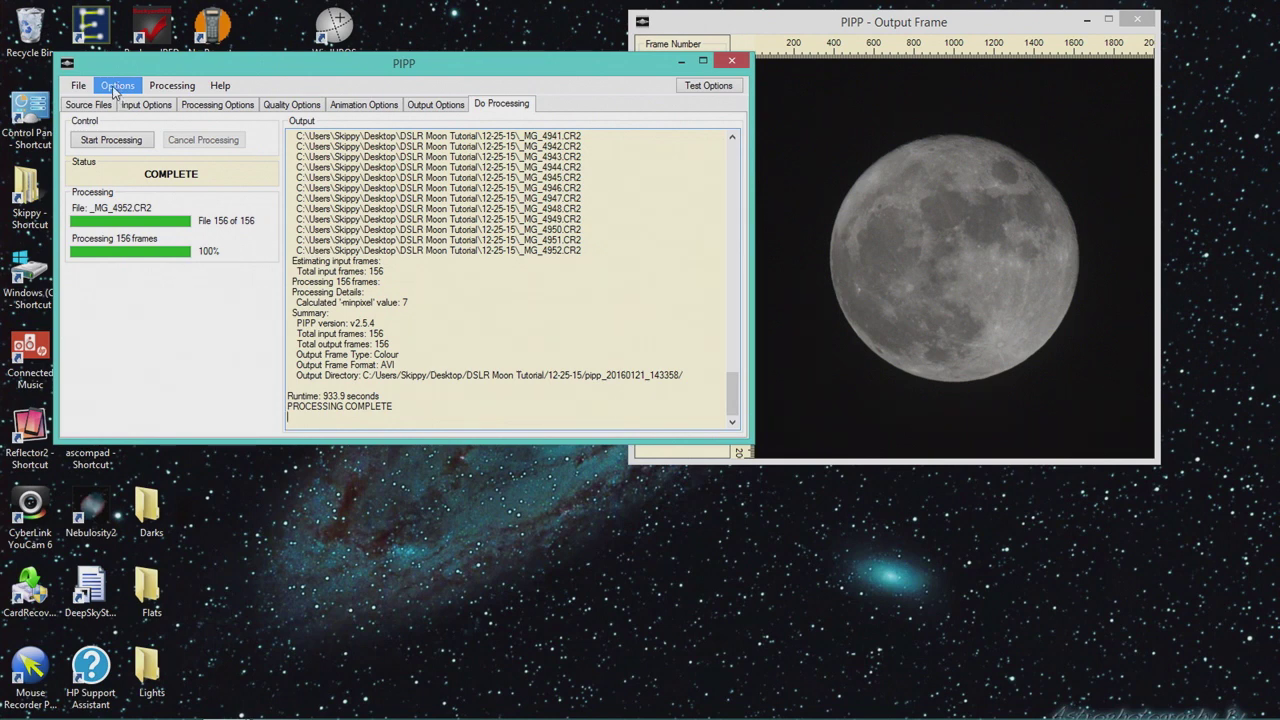
{"action": "left_click", "coordinate": [114, 90]}
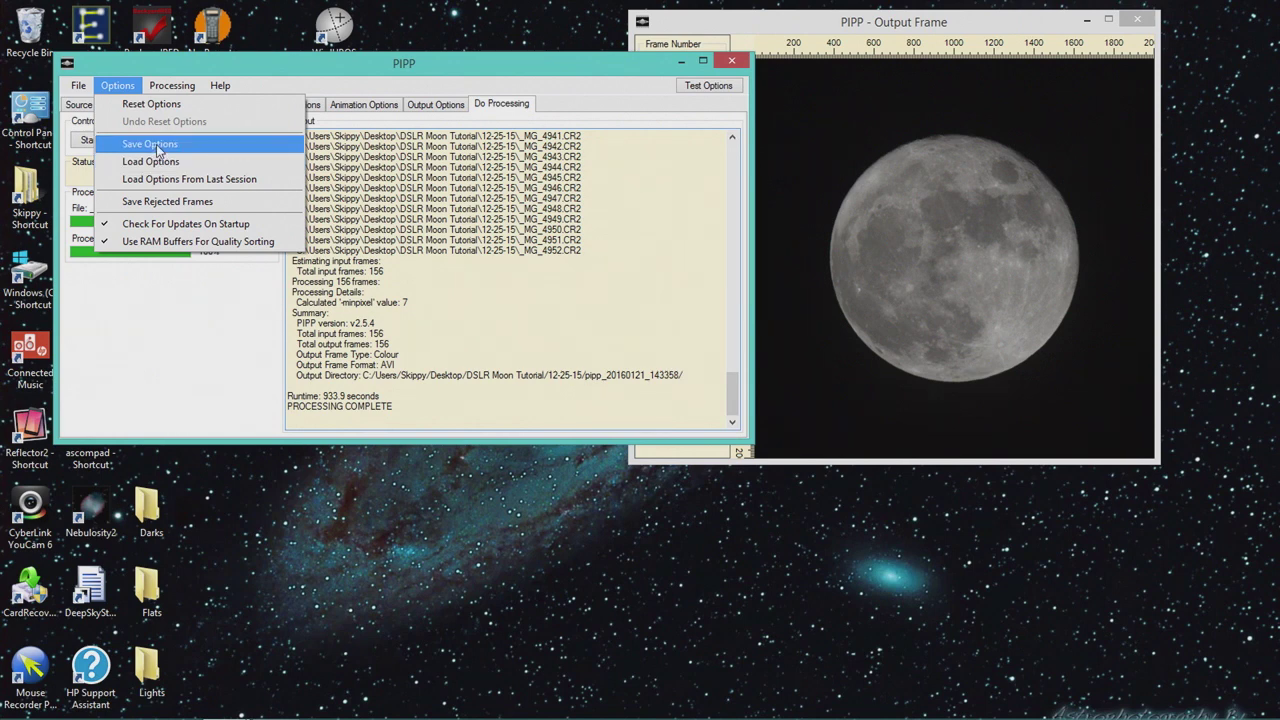
{"action": "left_click", "coordinate": [150, 145]}
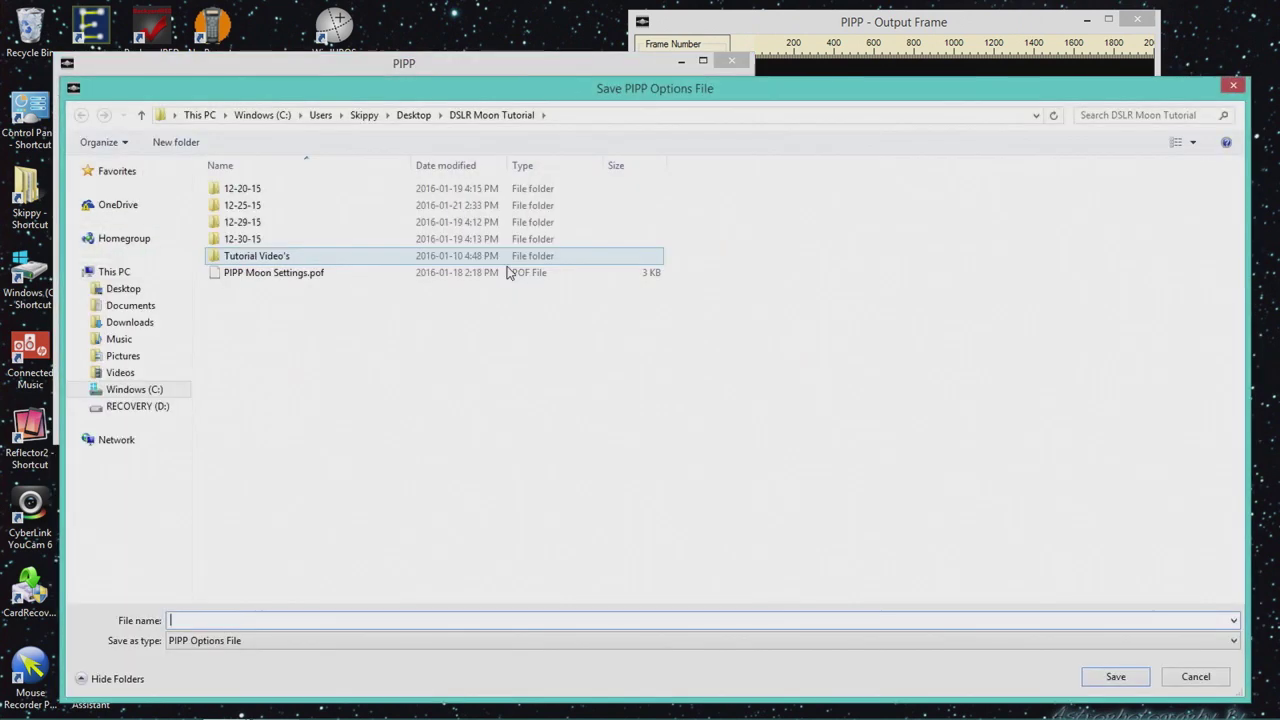
{"action": "left_click", "coordinate": [260, 279]}
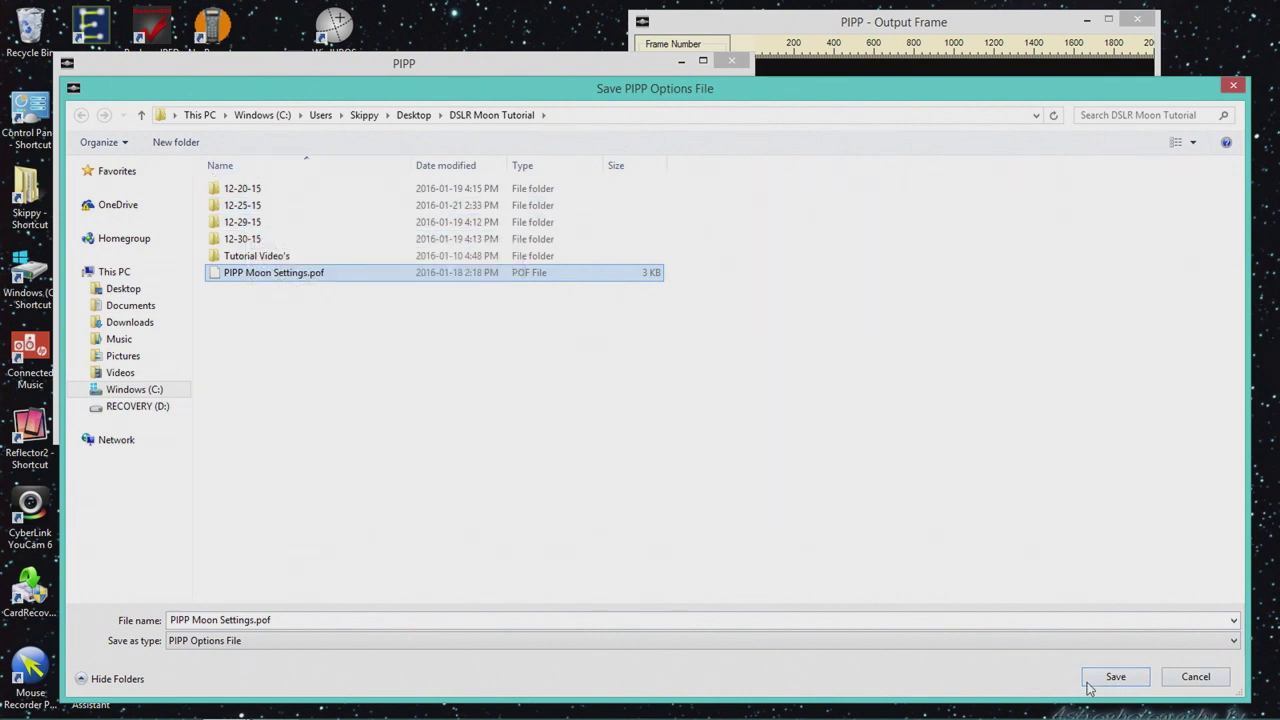
{"action": "left_click", "coordinate": [1118, 677]}
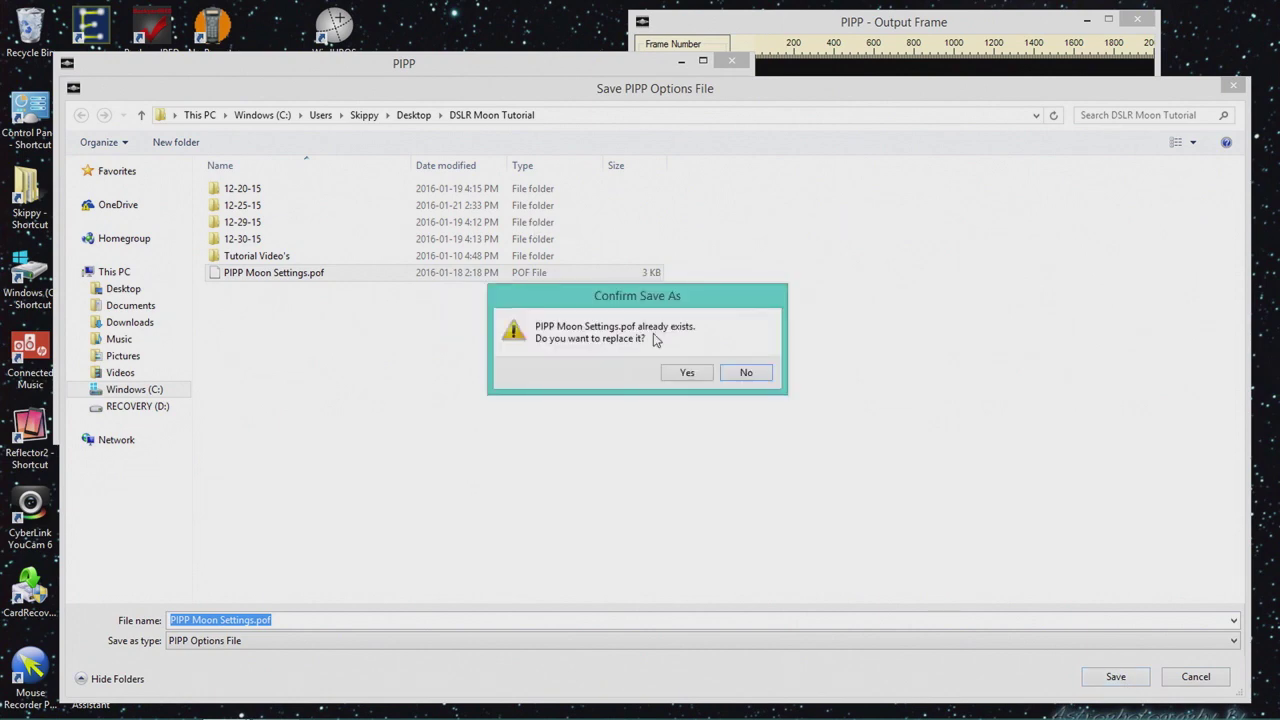
{"action": "left_click", "coordinate": [687, 373]}
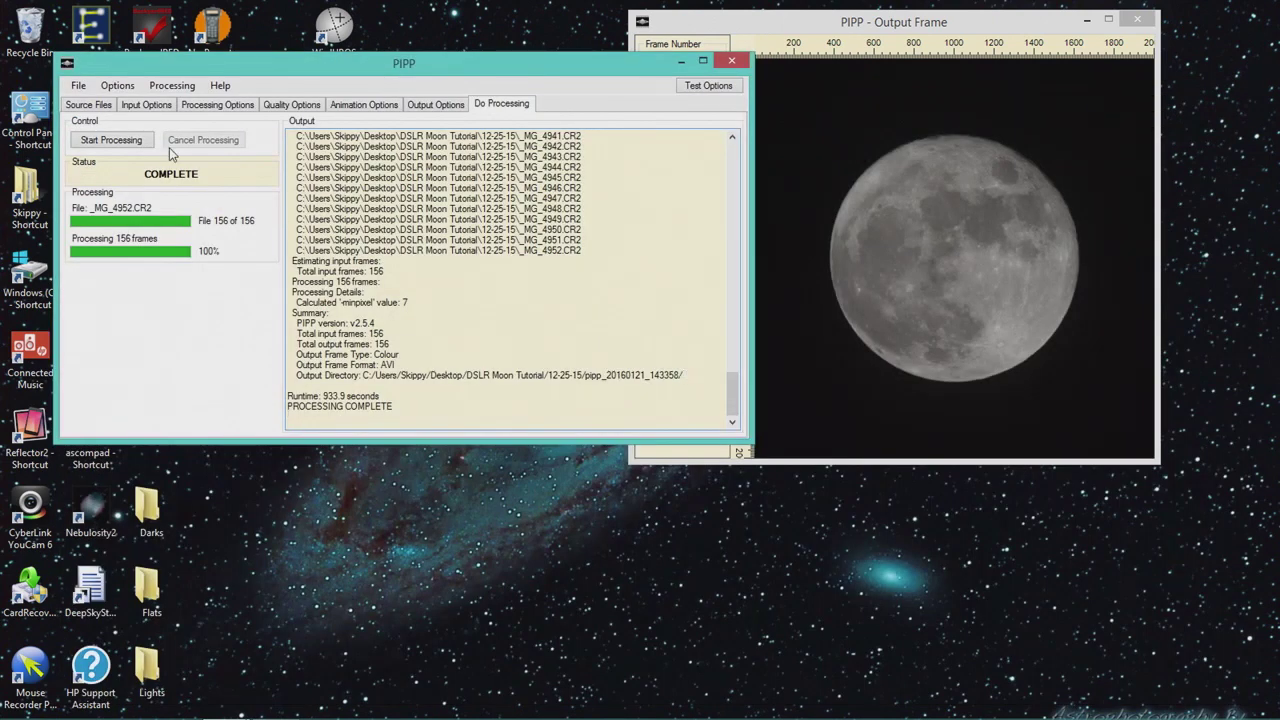
Load the saved PIPP options from PIPP Moon Settings.pof in the DSLR Moon Tutorial folder.
{"action": "left_click", "coordinate": [123, 88]}
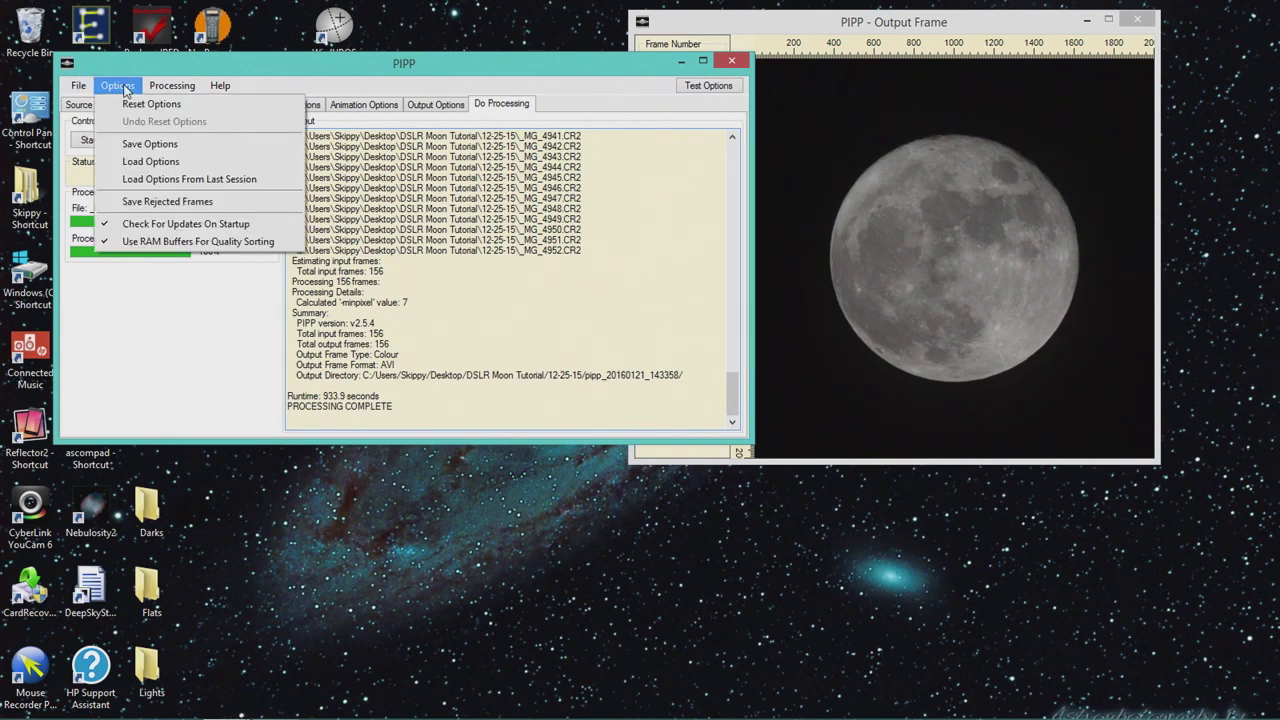
{"action": "left_click", "coordinate": [150, 161]}
{"action": "left_click", "coordinate": [290, 273]}
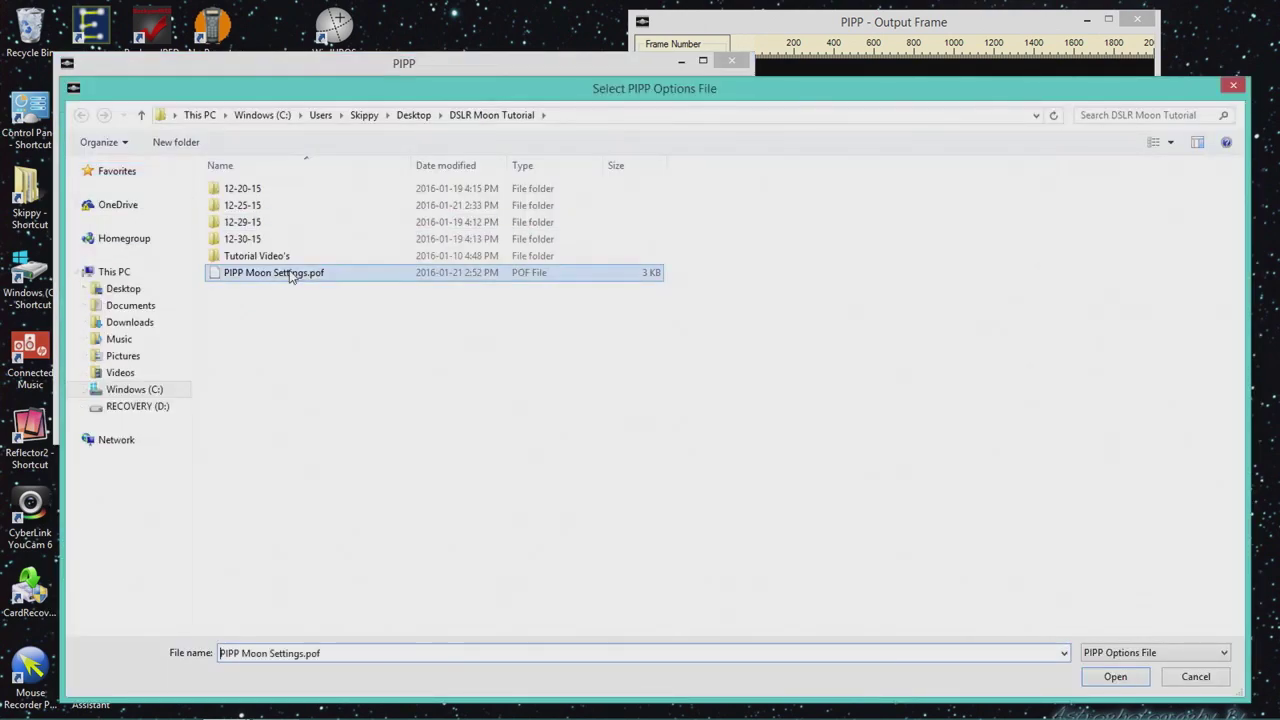
{"action": "left_click", "coordinate": [1115, 677]}
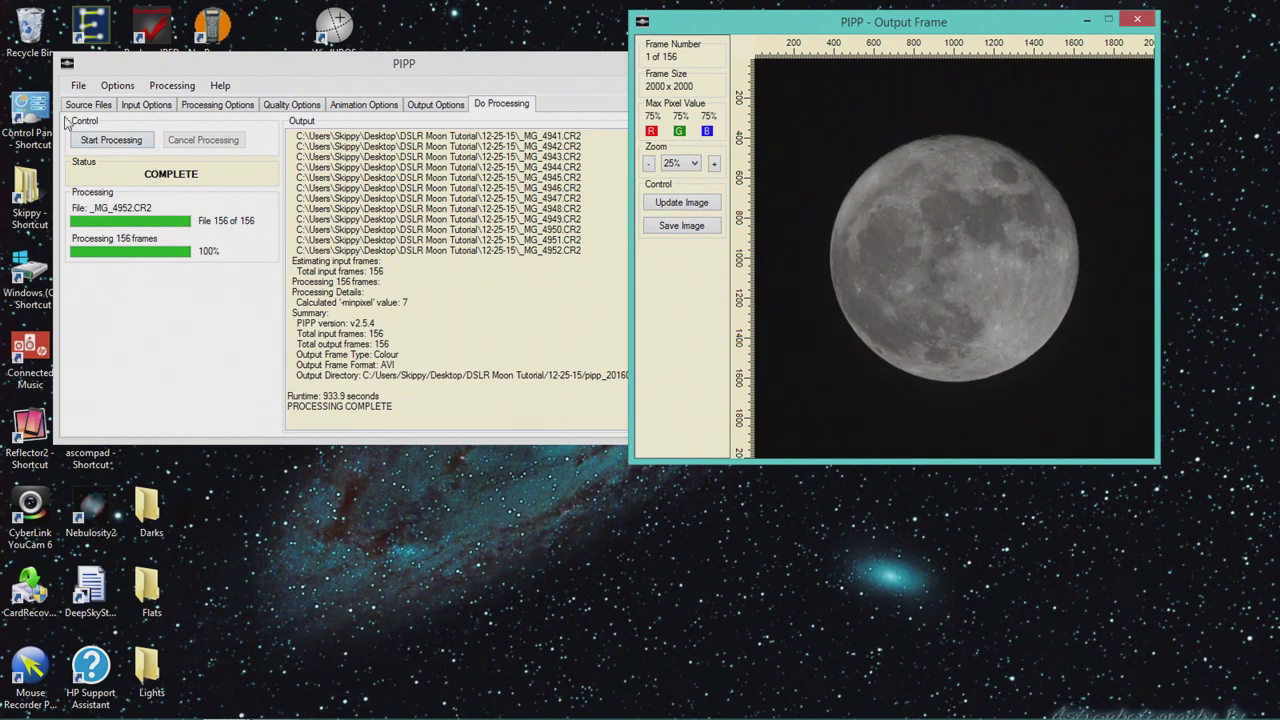
Remove all the 12-25-15 photos from the source image list and start adding new image files.
{"action": "left_click", "coordinate": [103, 110]}
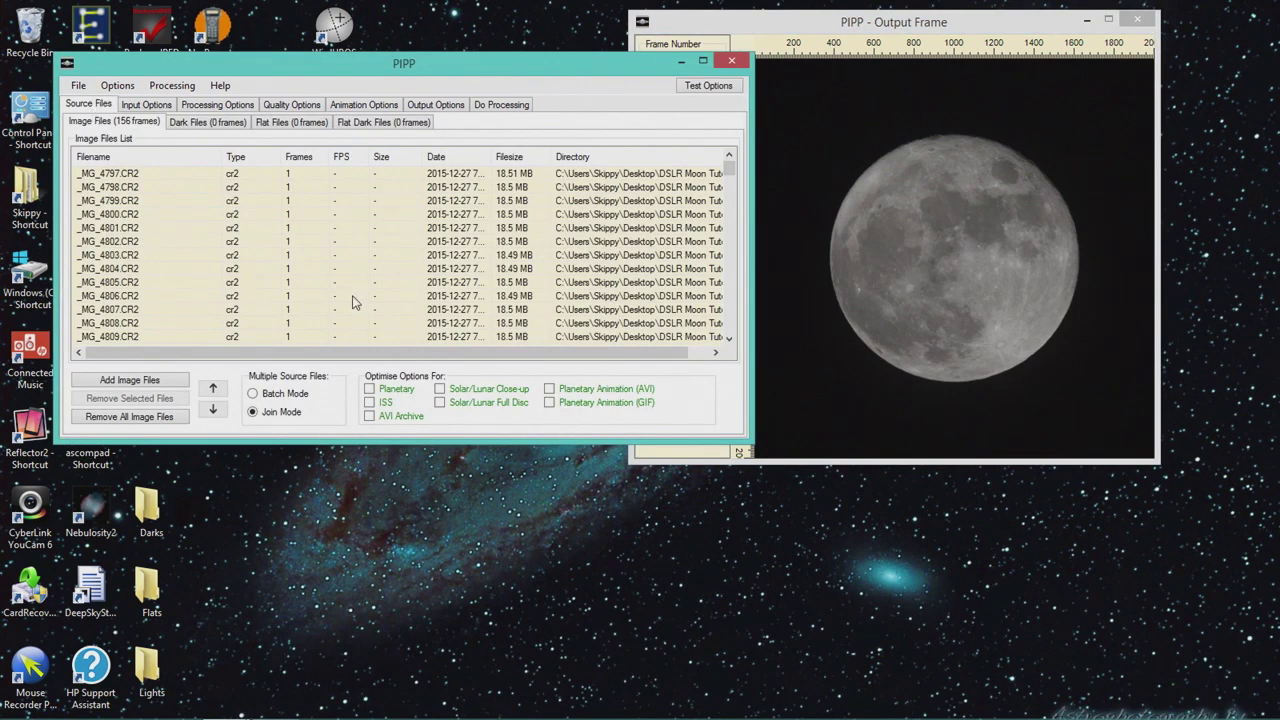
{"action": "left_click", "coordinate": [141, 420]}
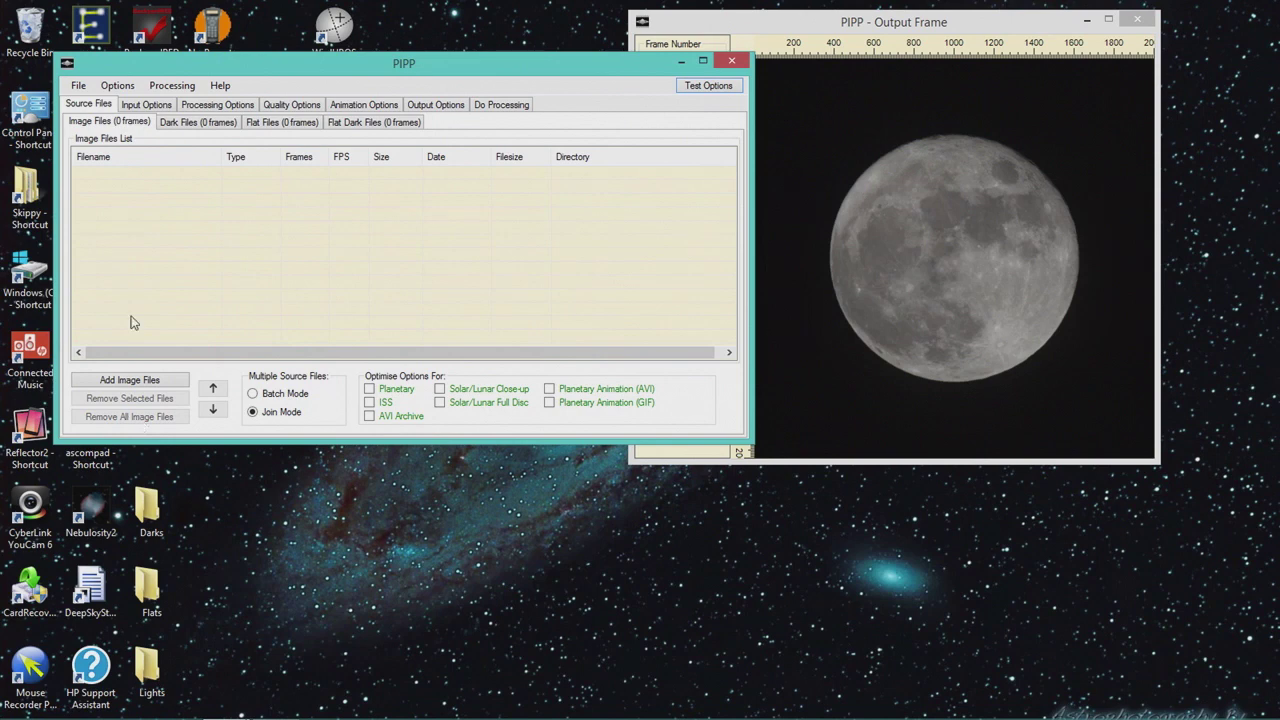
{"action": "left_click", "coordinate": [153, 381]}
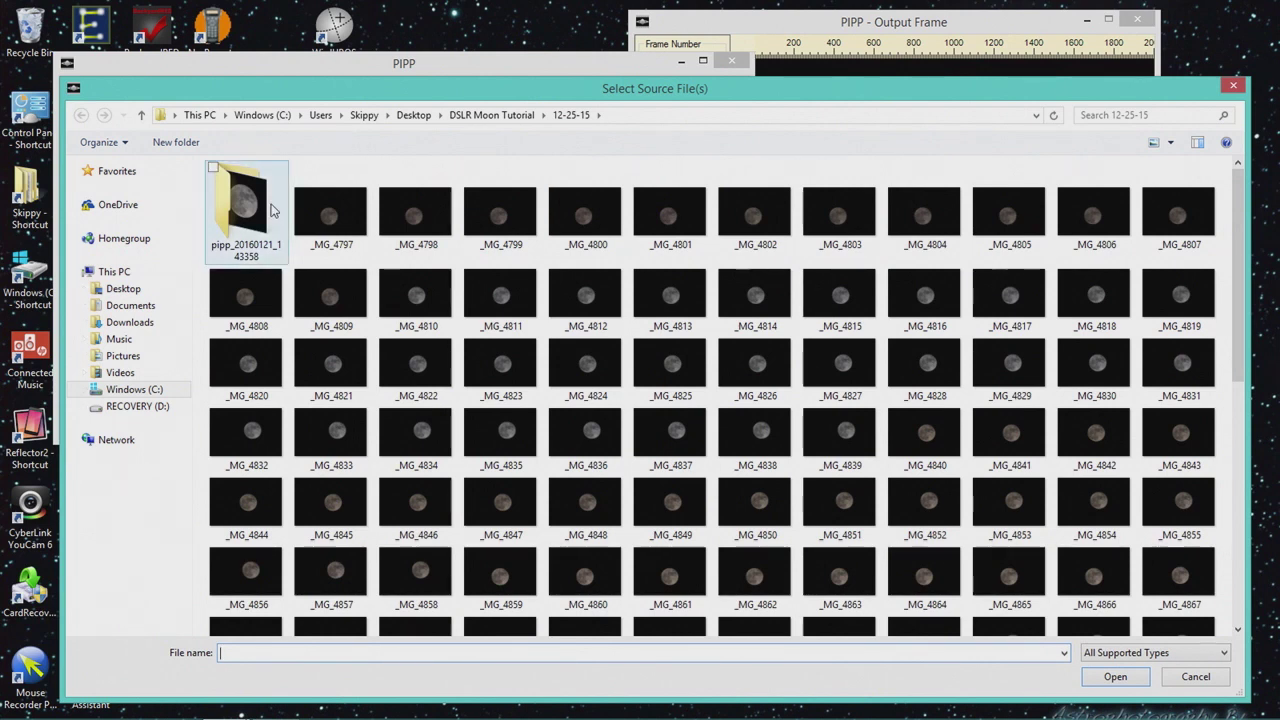
Browse the 12-29-15 and 12-30-15 source folders, including the _MG_5468 frames inside pipp_20160118_182259.
{"action": "left_click", "coordinate": [519, 117]}
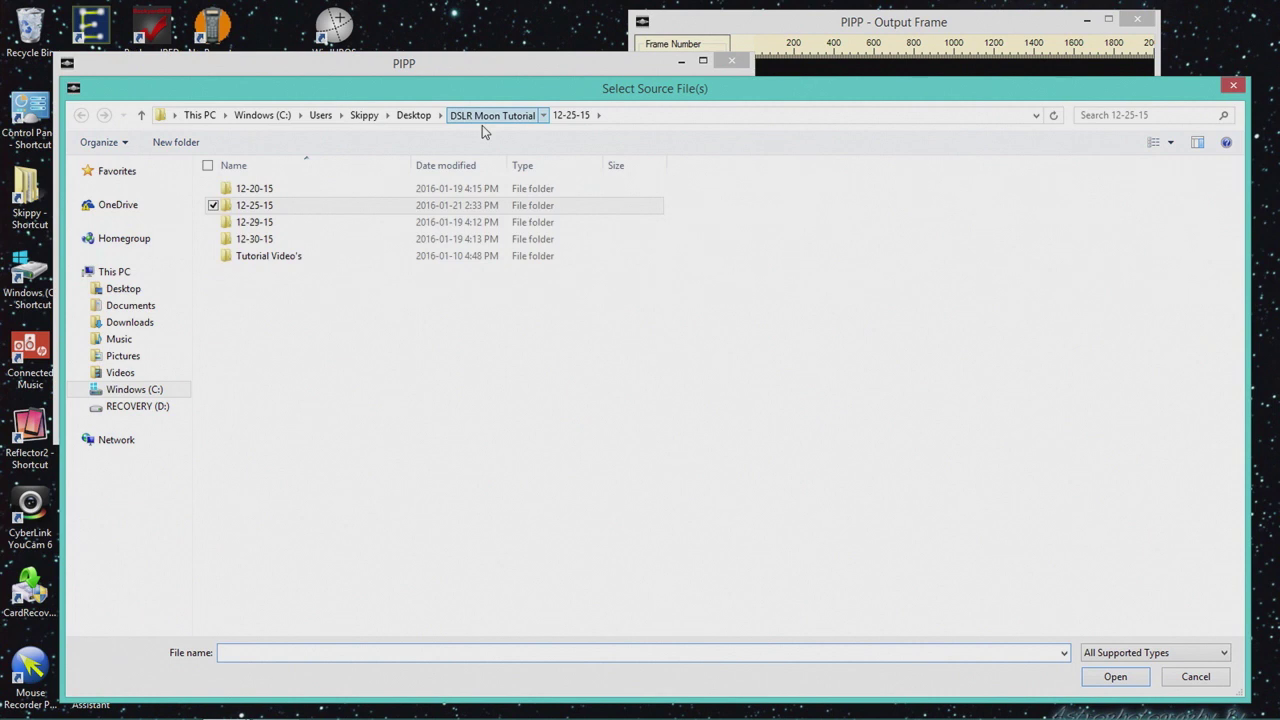
{"action": "double_click", "coordinate": [266, 228]}
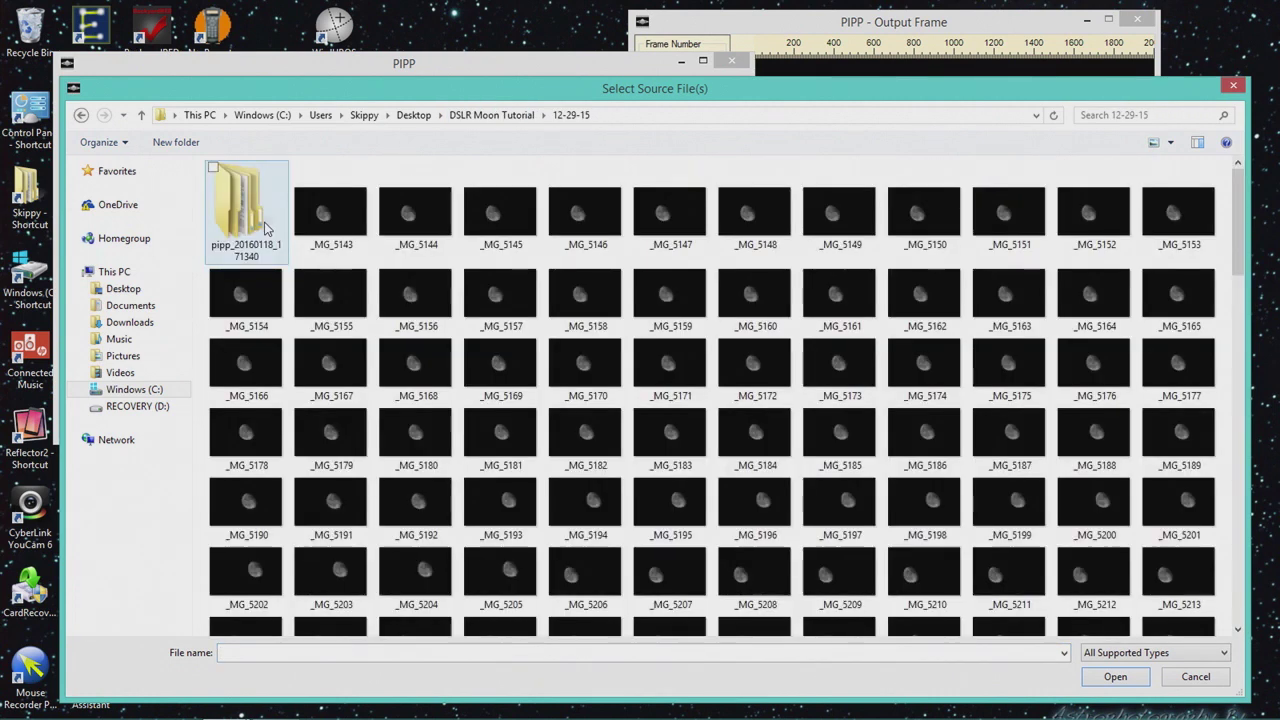
{"action": "left_click", "coordinate": [510, 116]}
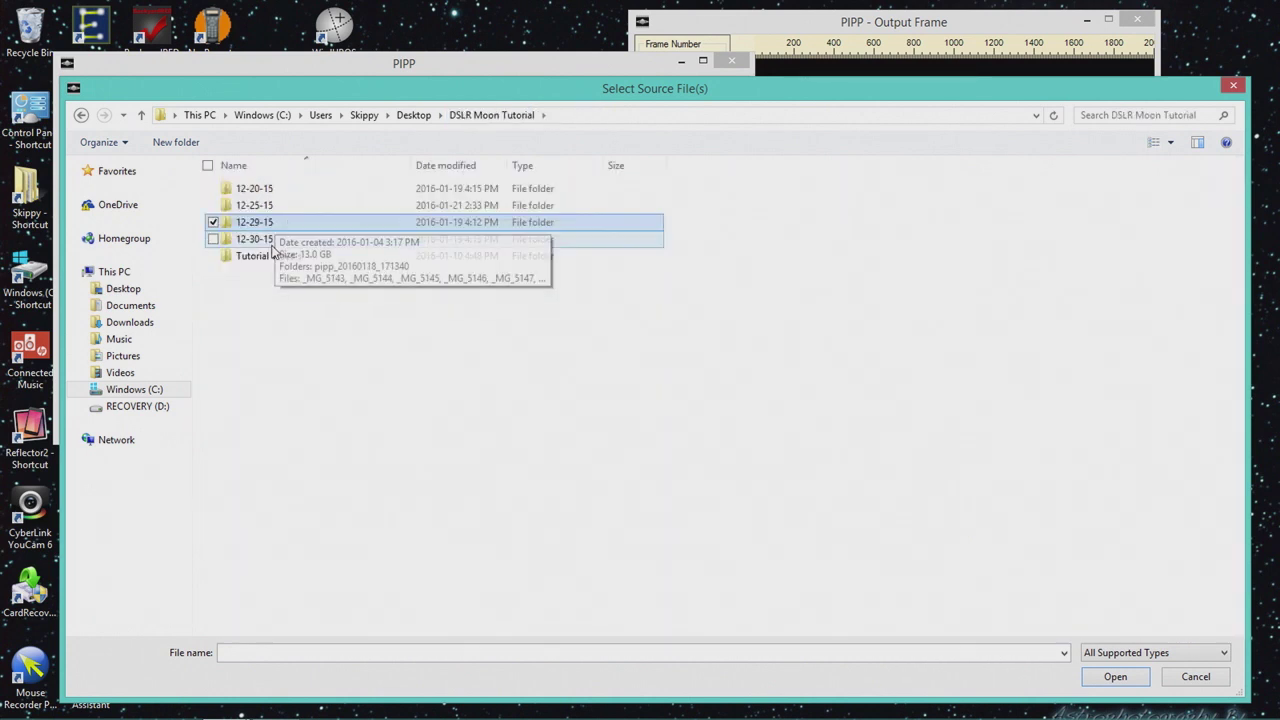
{"action": "double_click", "coordinate": [272, 243]}
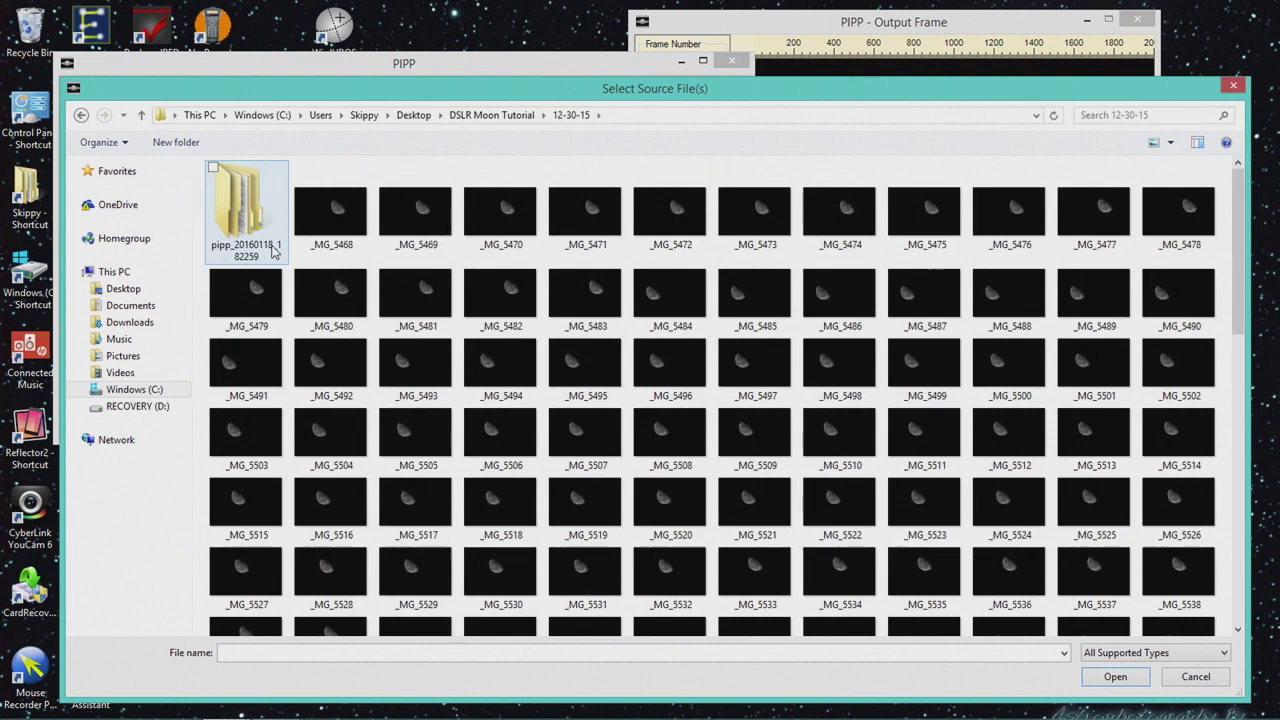
{"action": "double_click", "coordinate": [272, 250]}
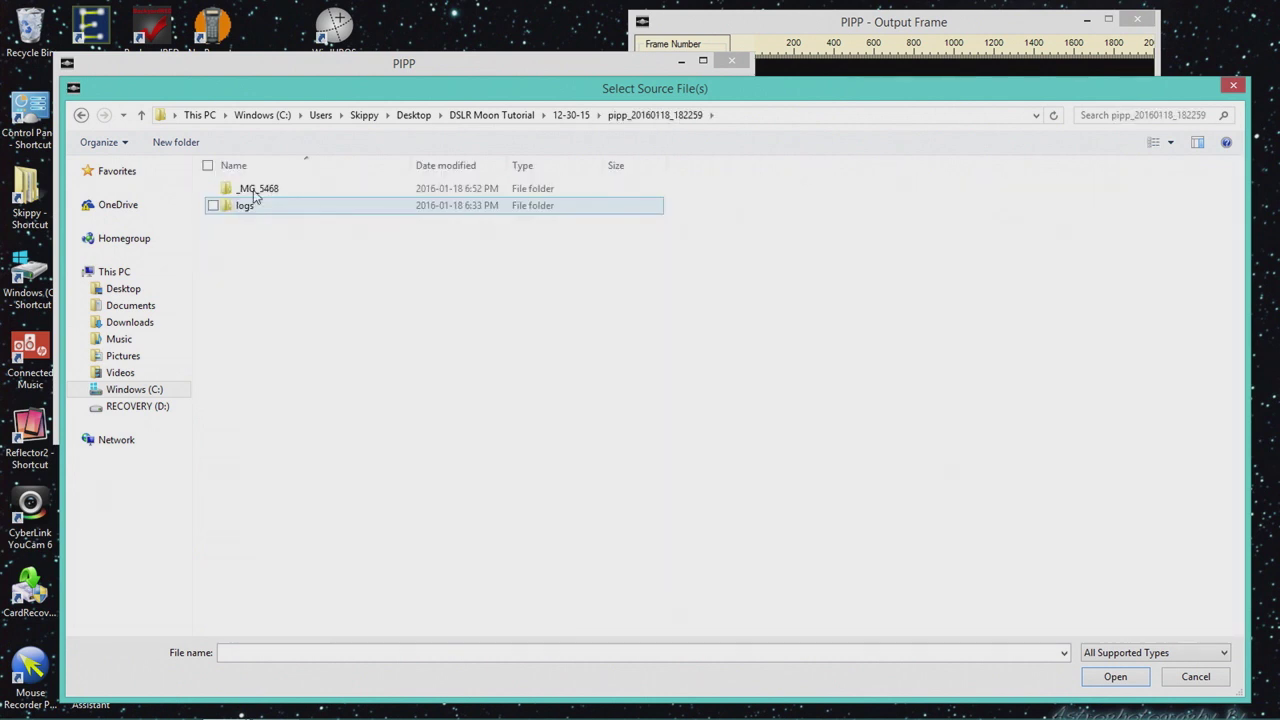
{"action": "left_click", "coordinate": [254, 192]}
{"action": "double_click", "coordinate": [254, 190]}
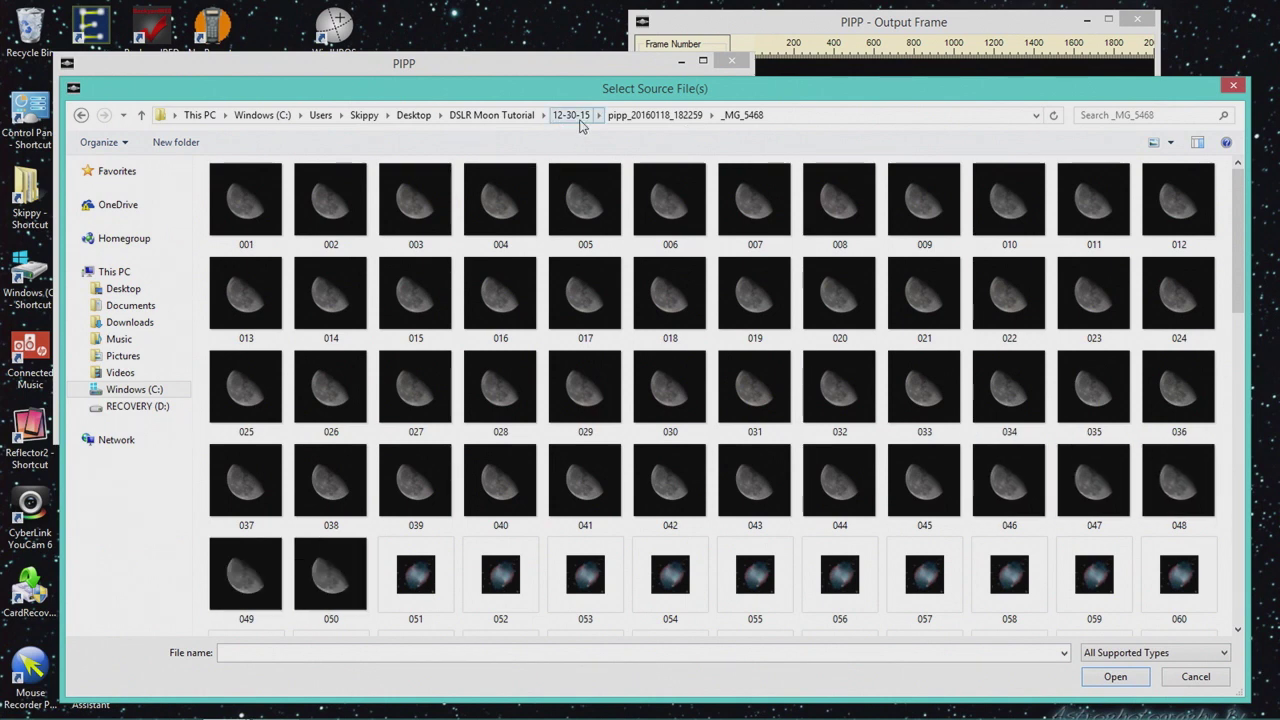
Load the raw moon photos _MG_5468 through _MG_5650 from the 12-30-15 folder as source files.
{"action": "left_click", "coordinate": [664, 115]}
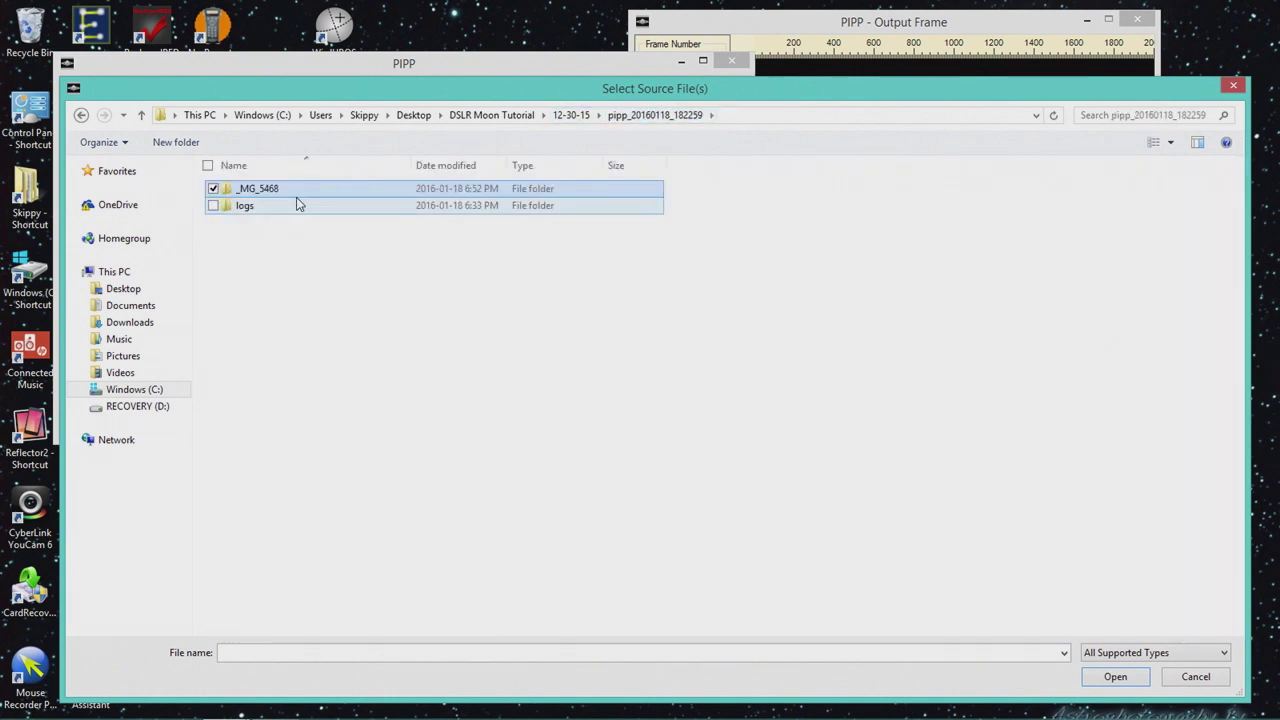
{"action": "left_click", "coordinate": [574, 118]}
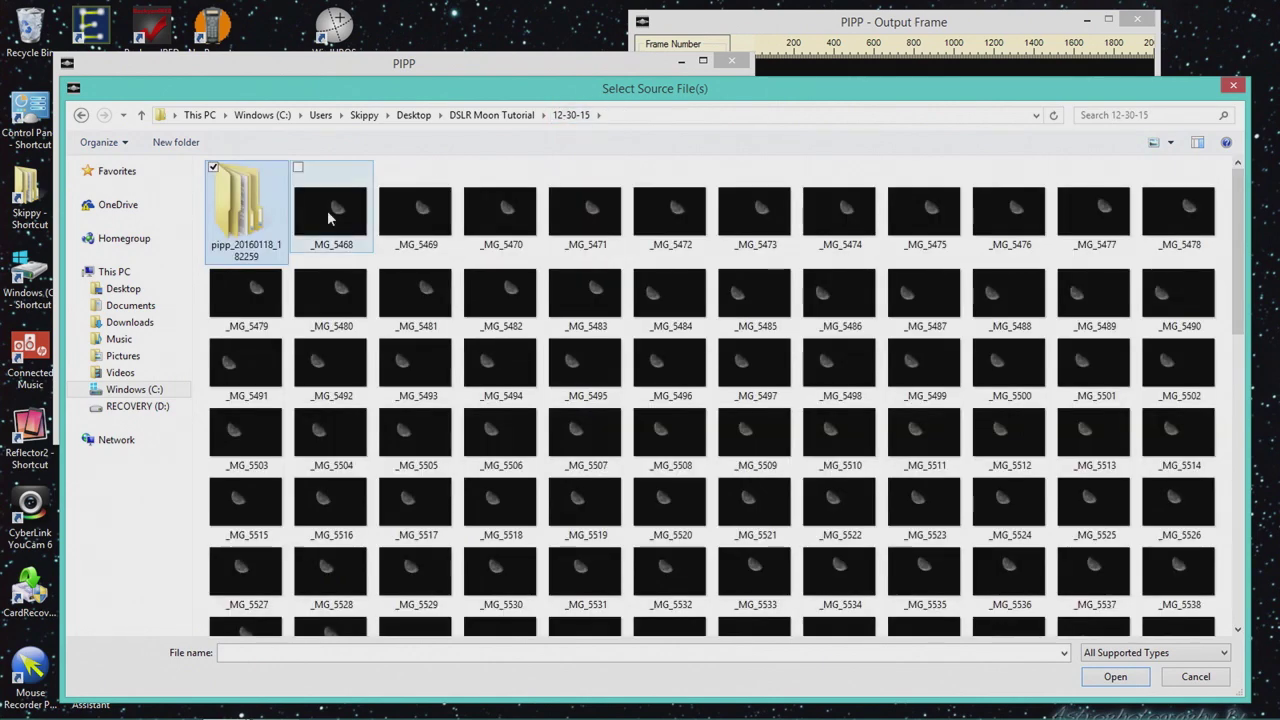
{"action": "left_click", "coordinate": [331, 210]}
{"action": "left_click_drag", "start_coordinate": [1238, 250], "coordinate": [1242, 540]}
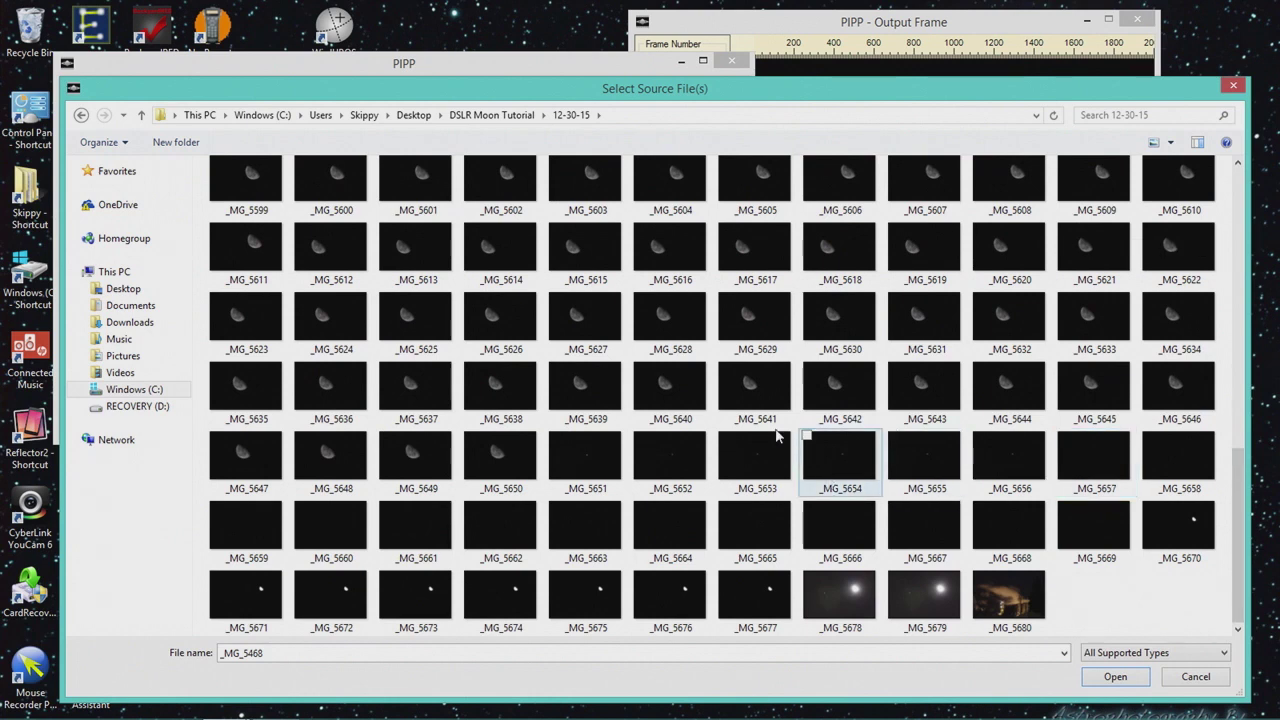
{"action": "left_click", "coordinate": [506, 458], "text": "shift"}
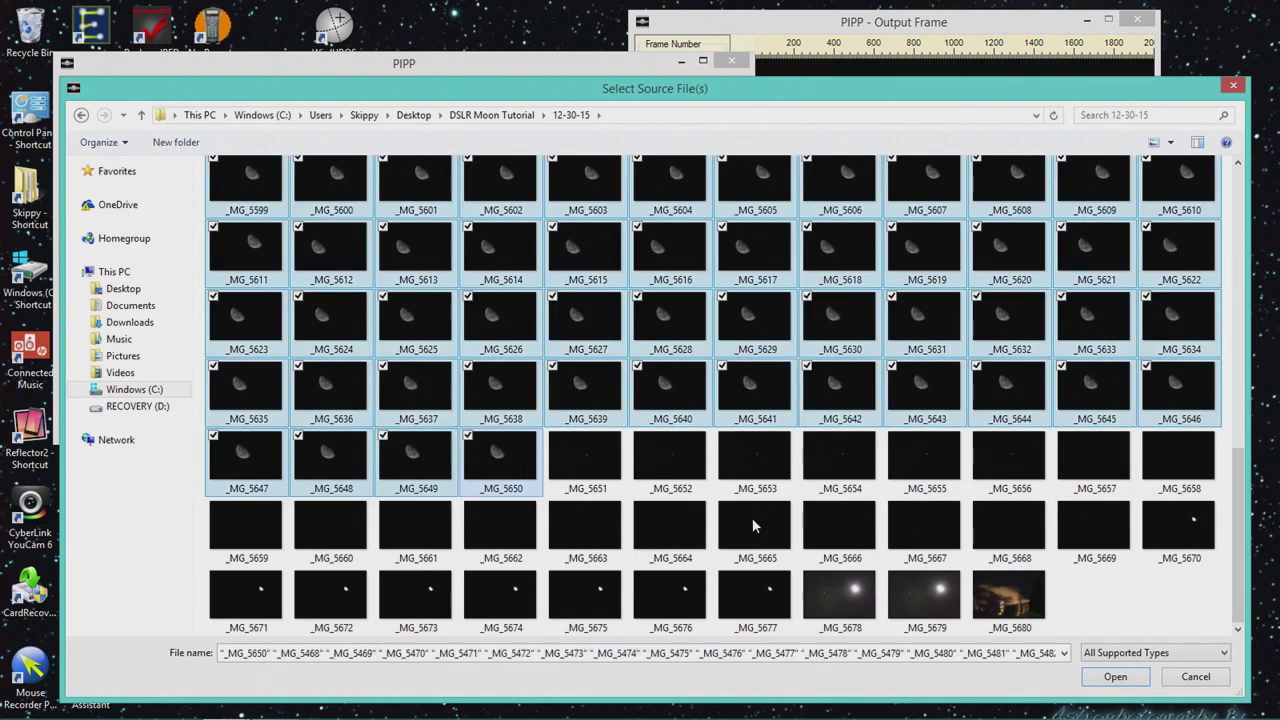
{"action": "left_click", "coordinate": [1115, 677]}
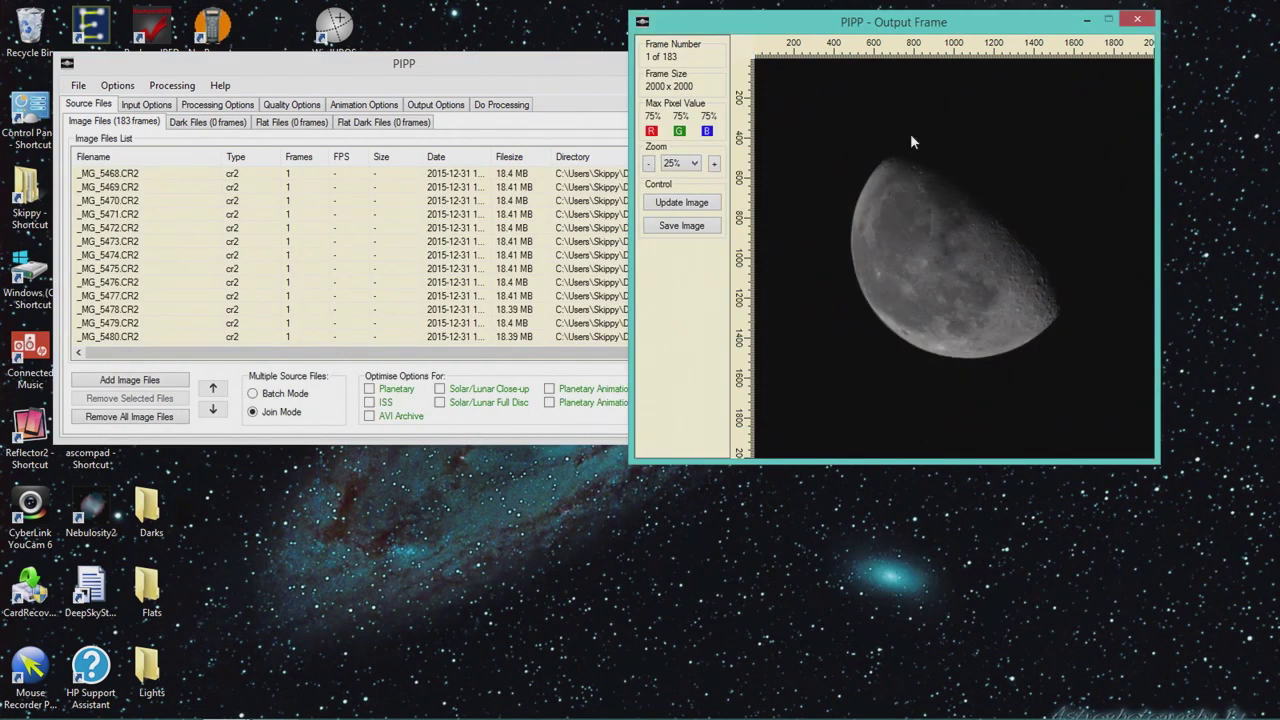
Set the cropping Y offset to 50 and test the options on the preview frame.
{"action": "left_click", "coordinate": [386, 106]}
{"action": "left_click", "coordinate": [280, 105]}
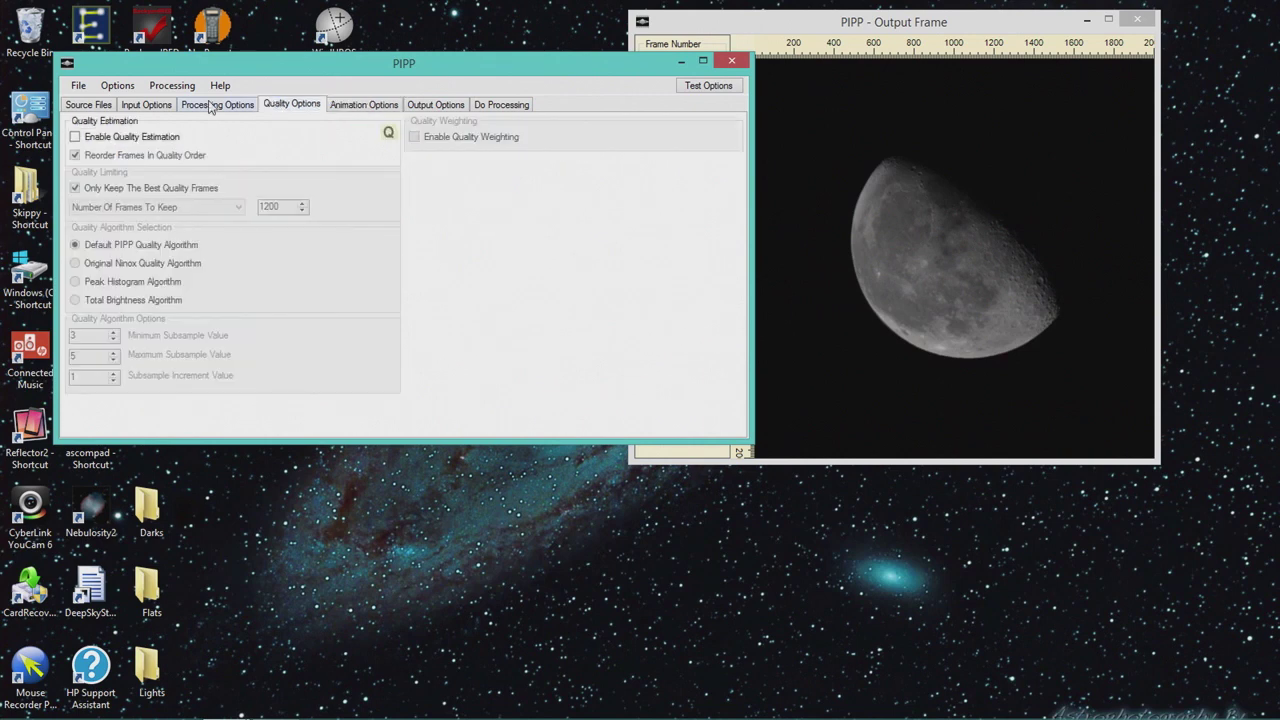
{"action": "left_click", "coordinate": [210, 105]}
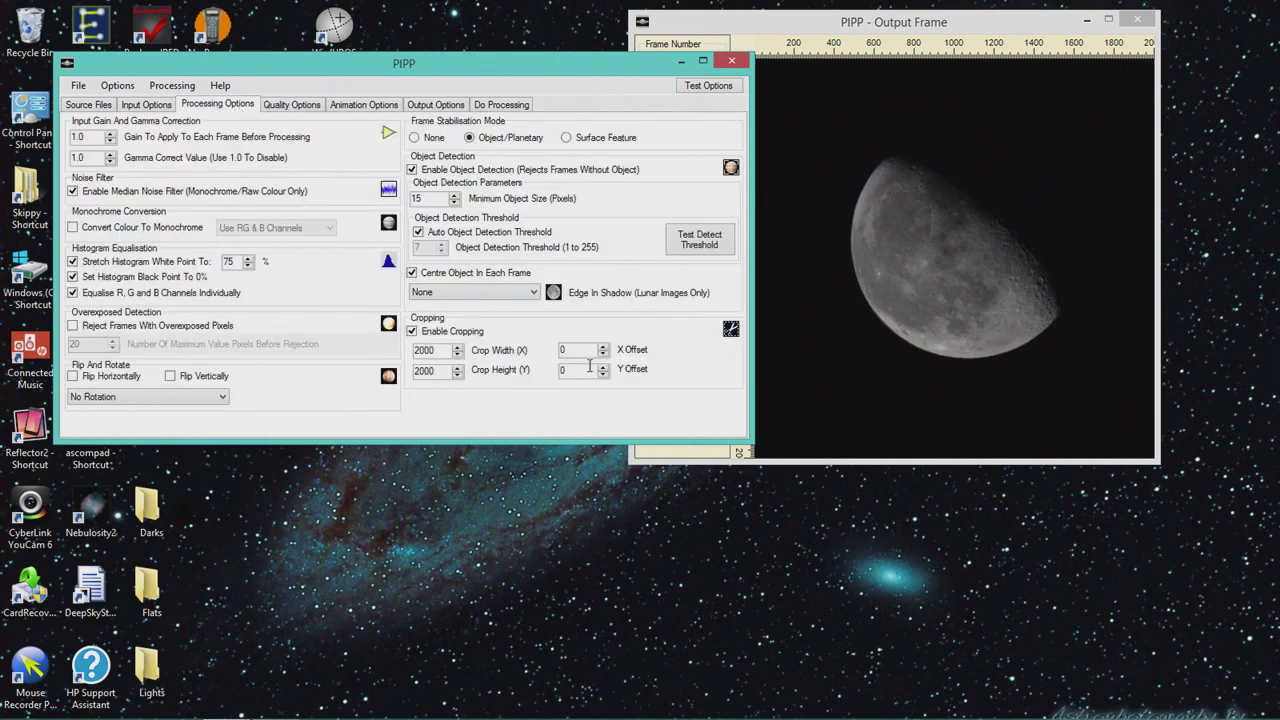
{"action": "left_click_drag", "start_coordinate": [590, 367], "coordinate": [548, 366]}
{"action": "type", "text": "50"}
{"action": "left_click", "coordinate": [718, 88]}
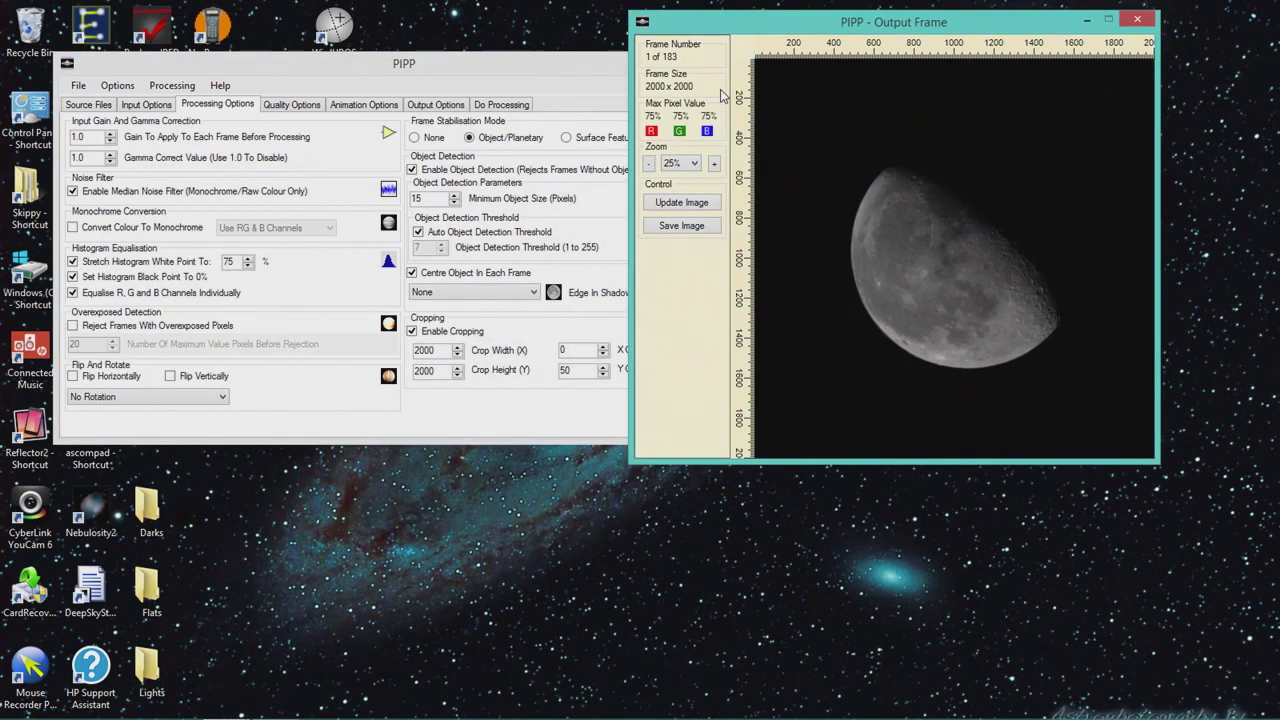
Start processing the loaded frames and minimise both PIPP windows.
{"action": "left_click", "coordinate": [502, 106]}
{"action": "left_click", "coordinate": [115, 143]}
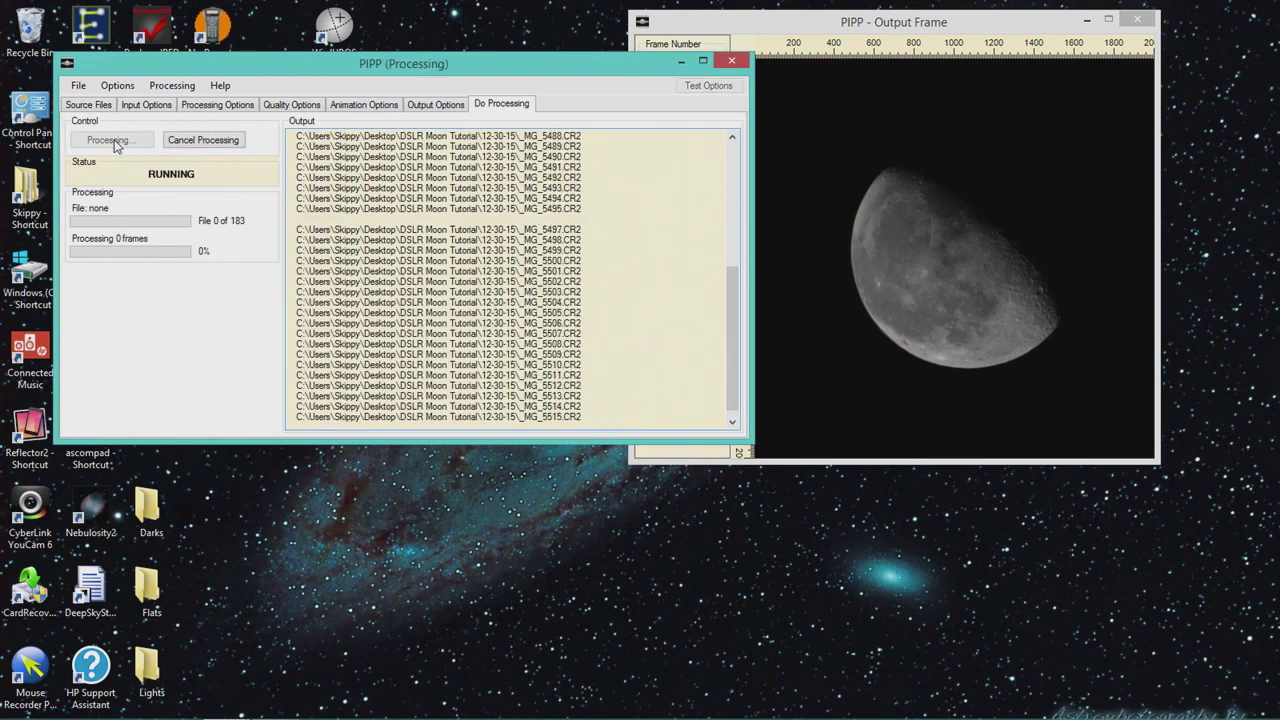
{"action": "left_click", "coordinate": [680, 63]}
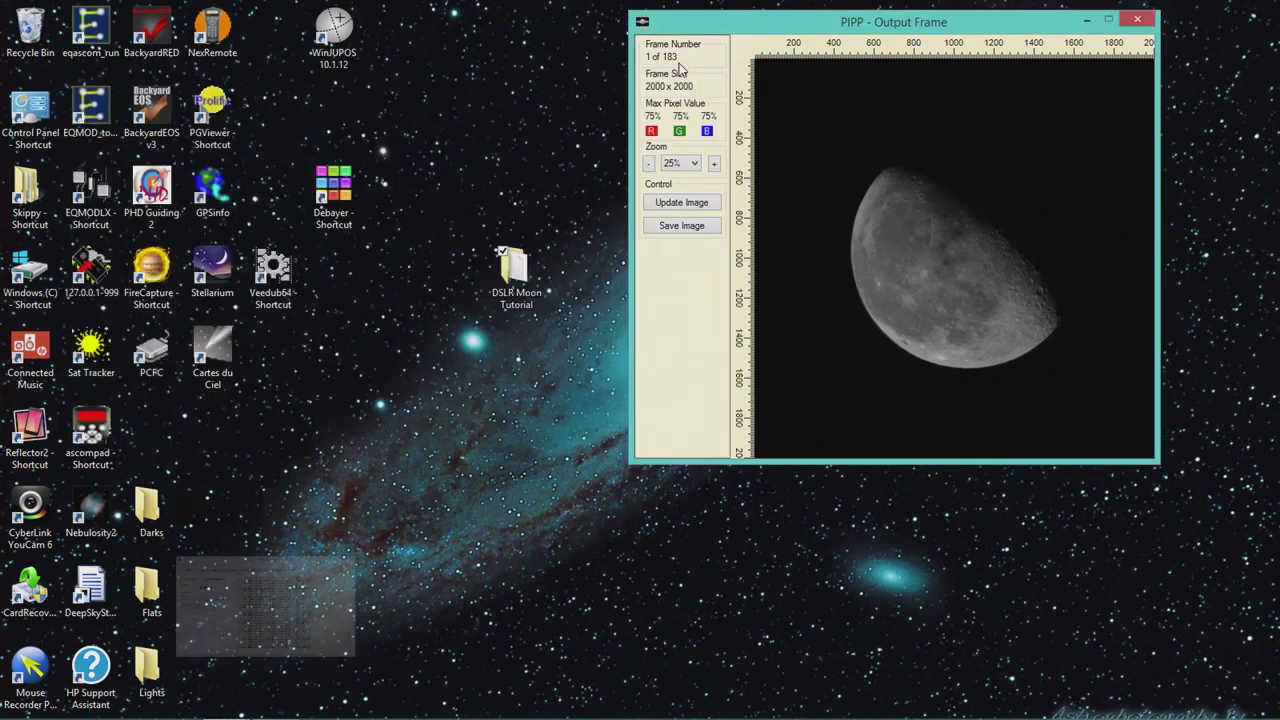
{"action": "left_click", "coordinate": [1085, 21]}
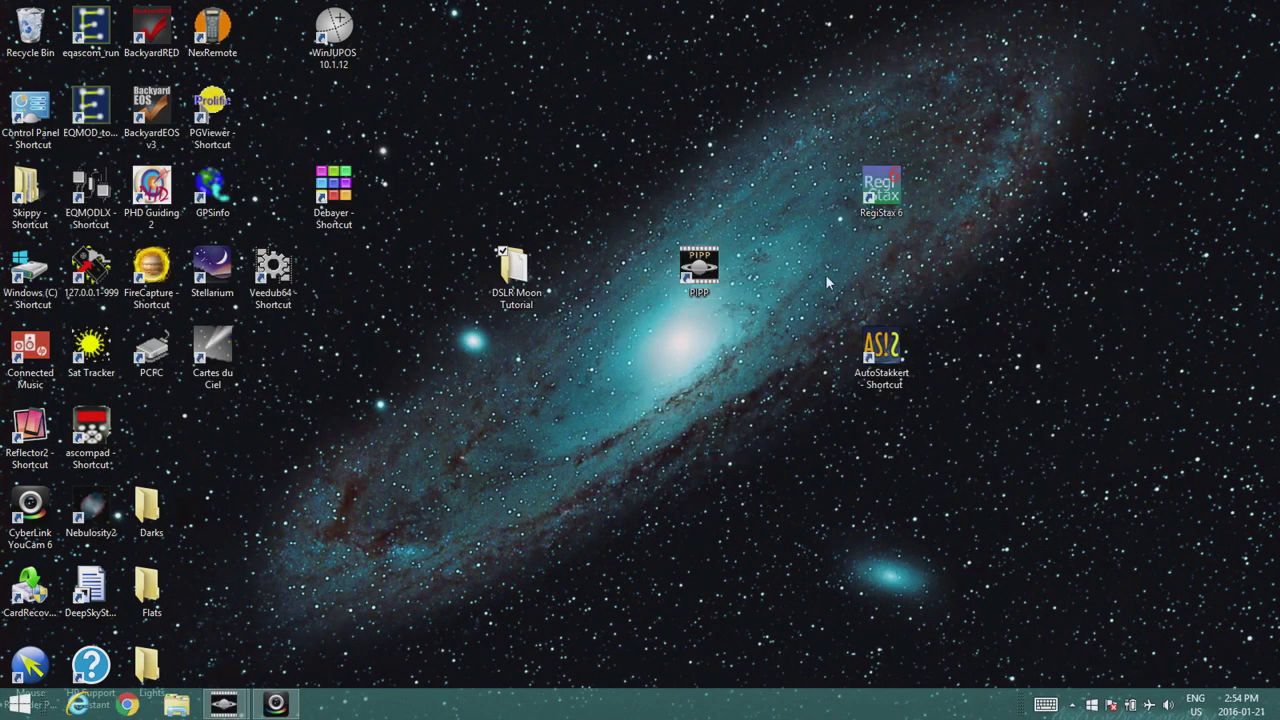
Launch RegiStax 6 from the desktop.
{"action": "double_click", "coordinate": [877, 208]}
{"action": "left_click", "coordinate": [277, 706]}
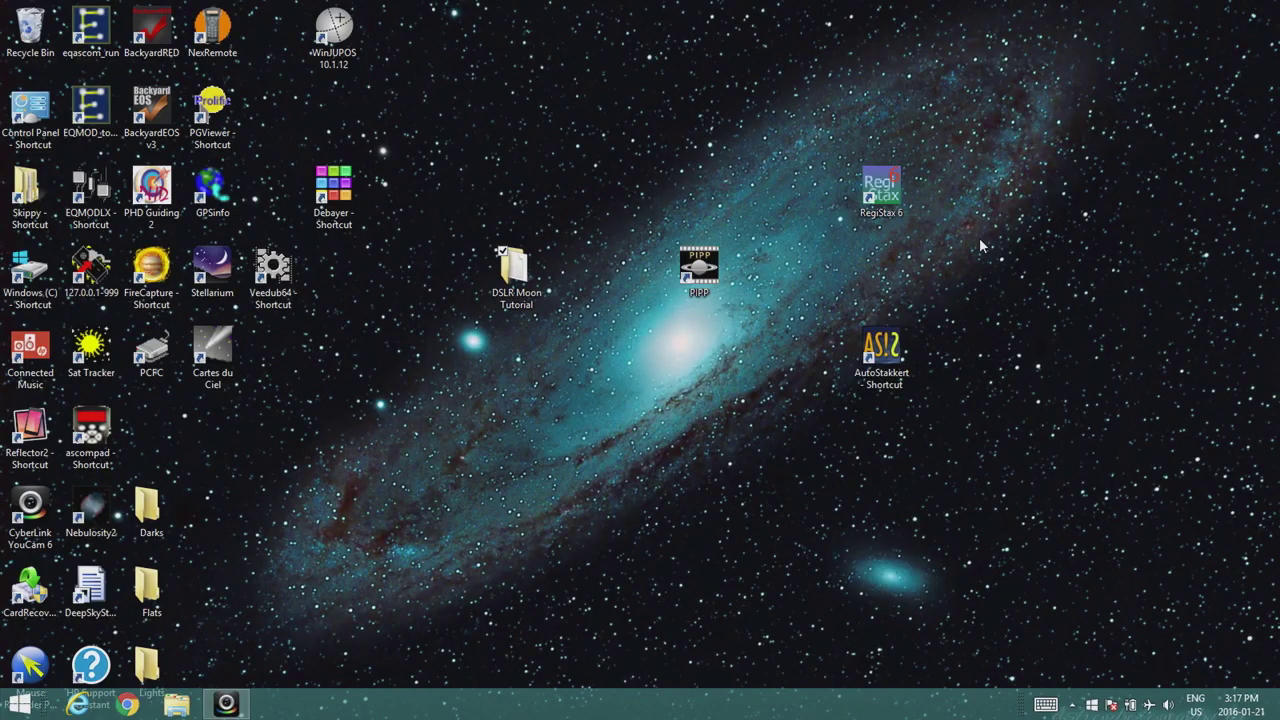
{"action": "left_click", "coordinate": [885, 192]}
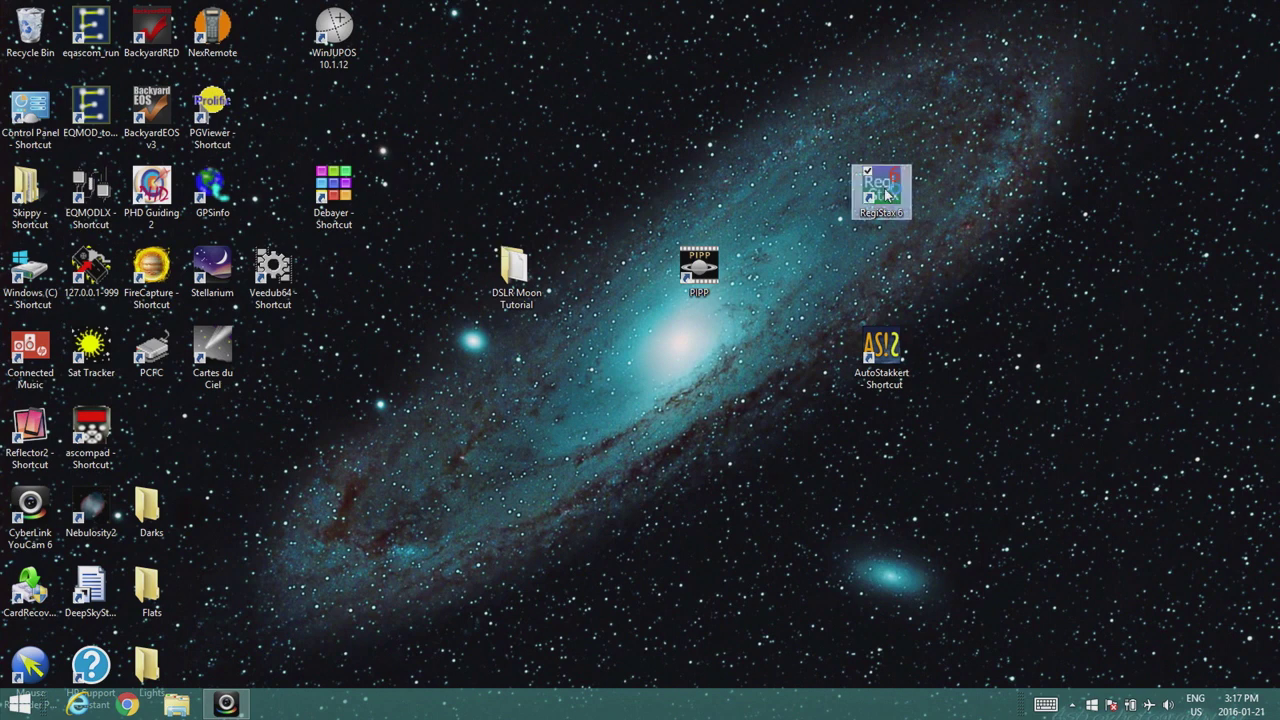
{"action": "double_click", "coordinate": [885, 192]}
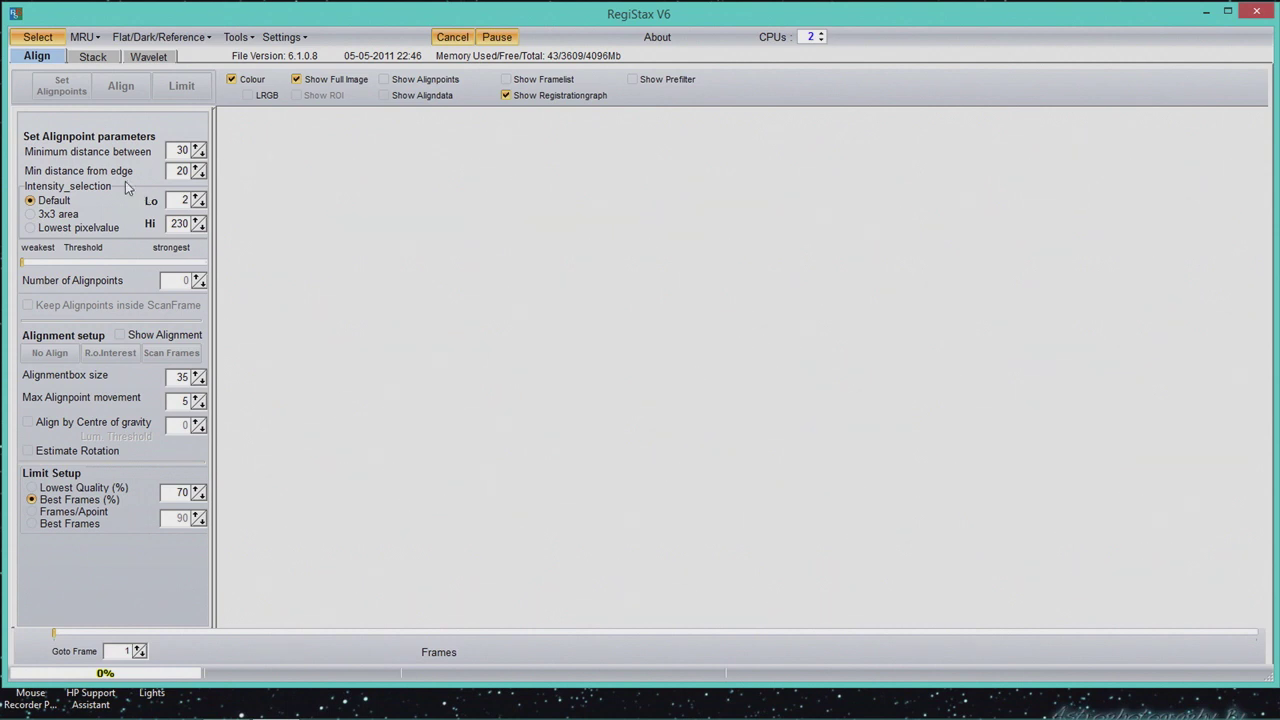
Open the video _MG_4644_pipp from 12-20-15\pipp_20160119_161559 in DSLR Moon Tutorial and move the registration graph clear of the moon.
{"action": "left_click", "coordinate": [37, 40]}
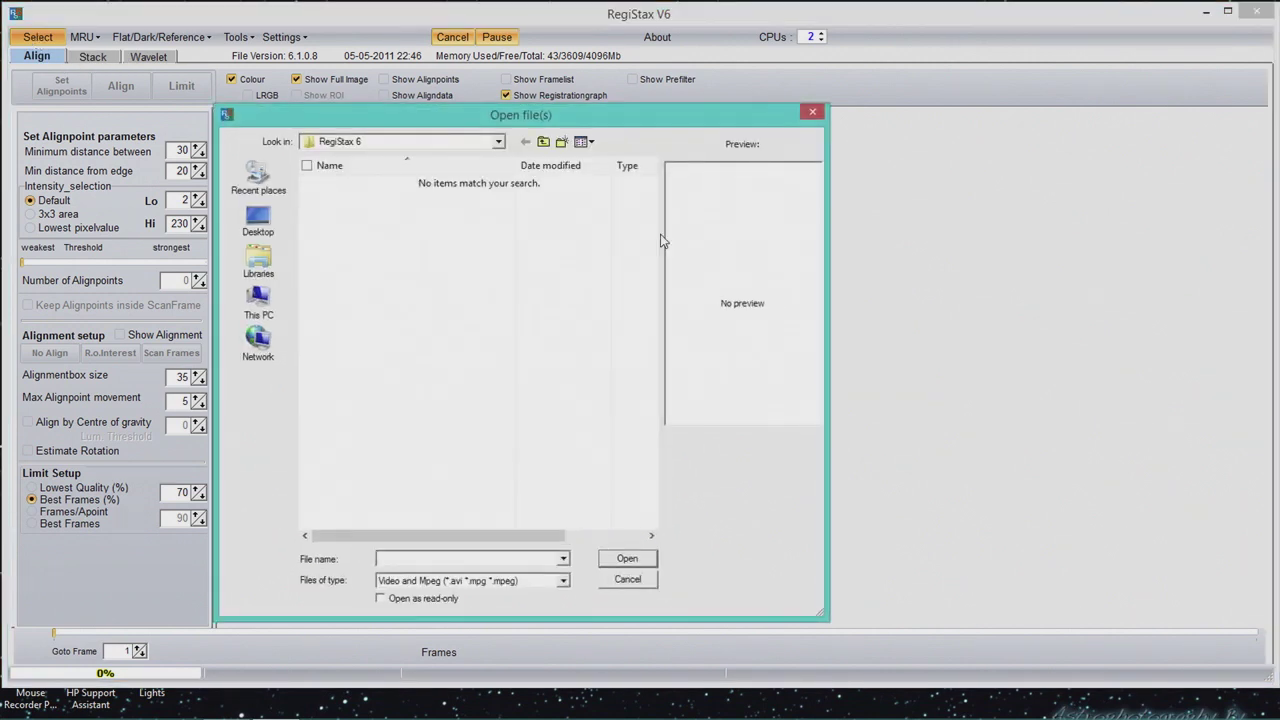
{"action": "left_click", "coordinate": [265, 229]}
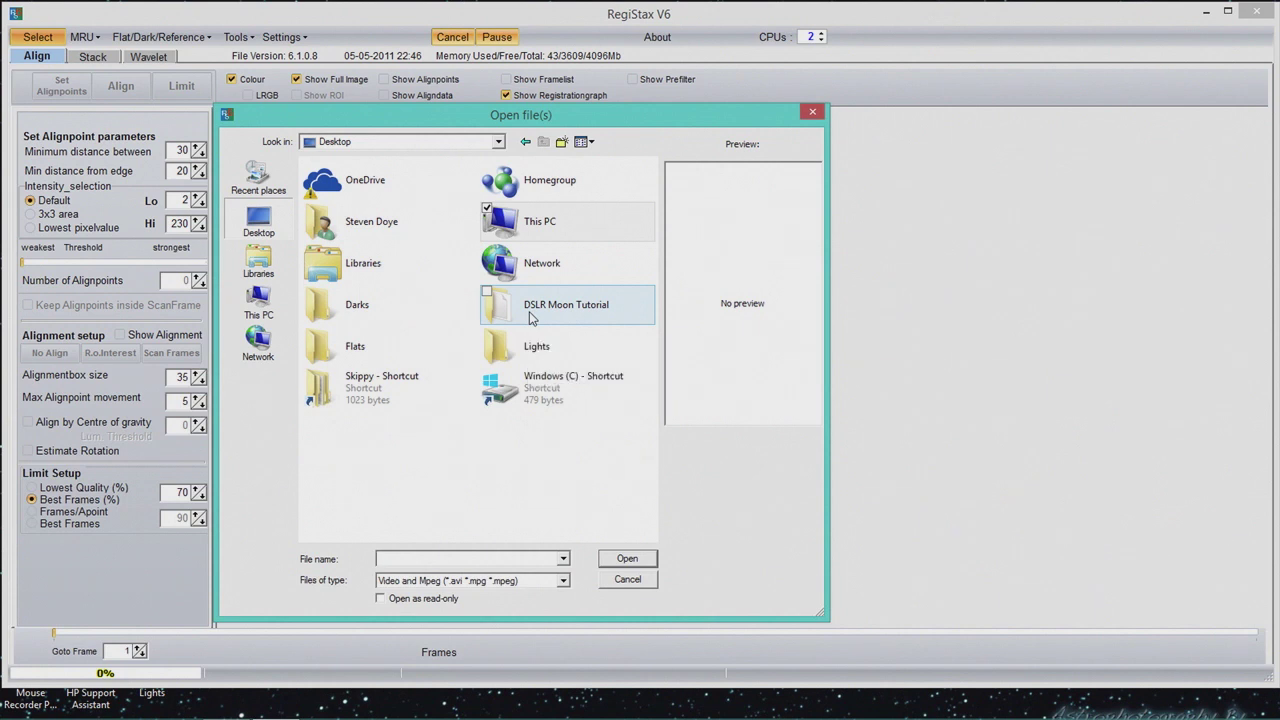
{"action": "double_click", "coordinate": [530, 310]}
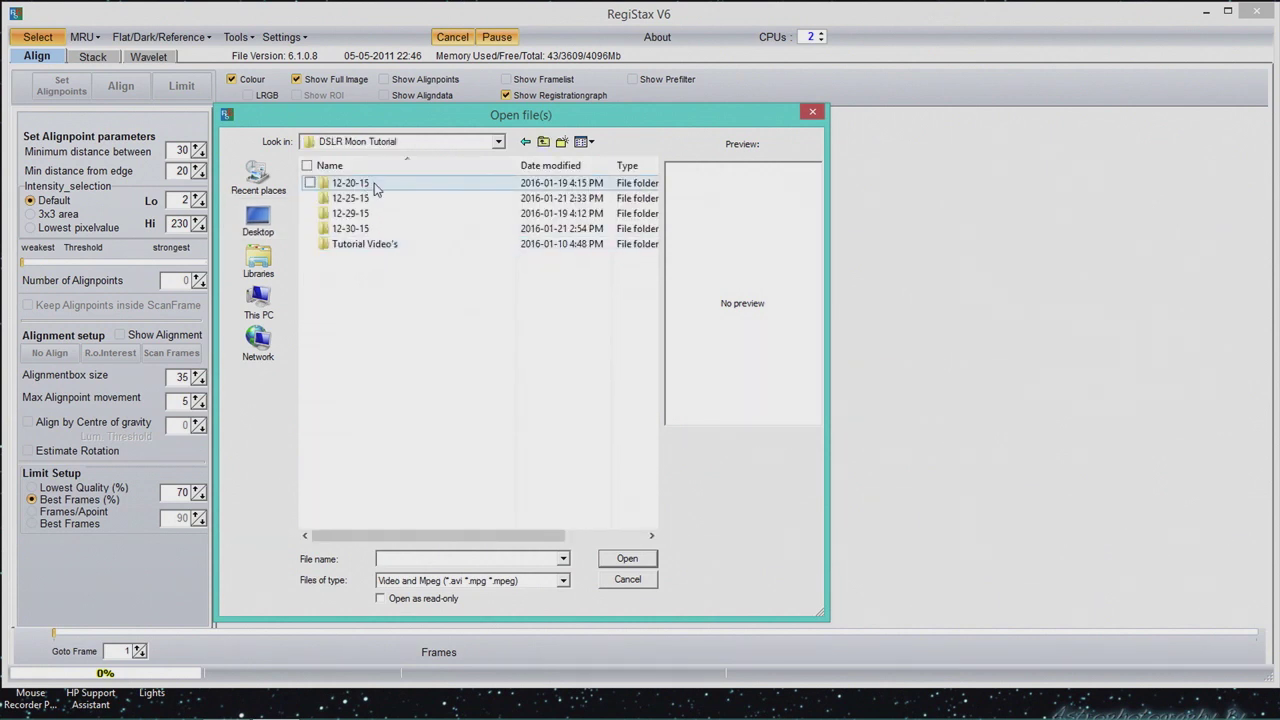
{"action": "double_click", "coordinate": [350, 184]}
{"action": "double_click", "coordinate": [347, 202]}
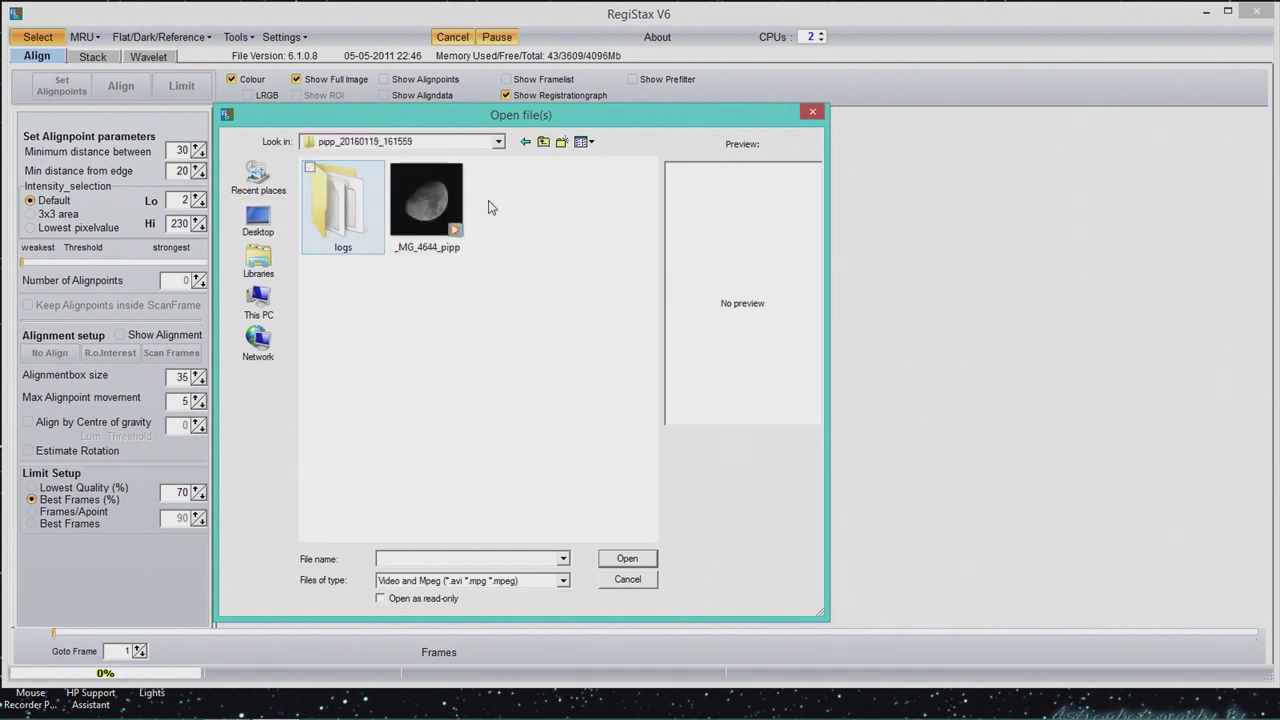
{"action": "left_click", "coordinate": [427, 203]}
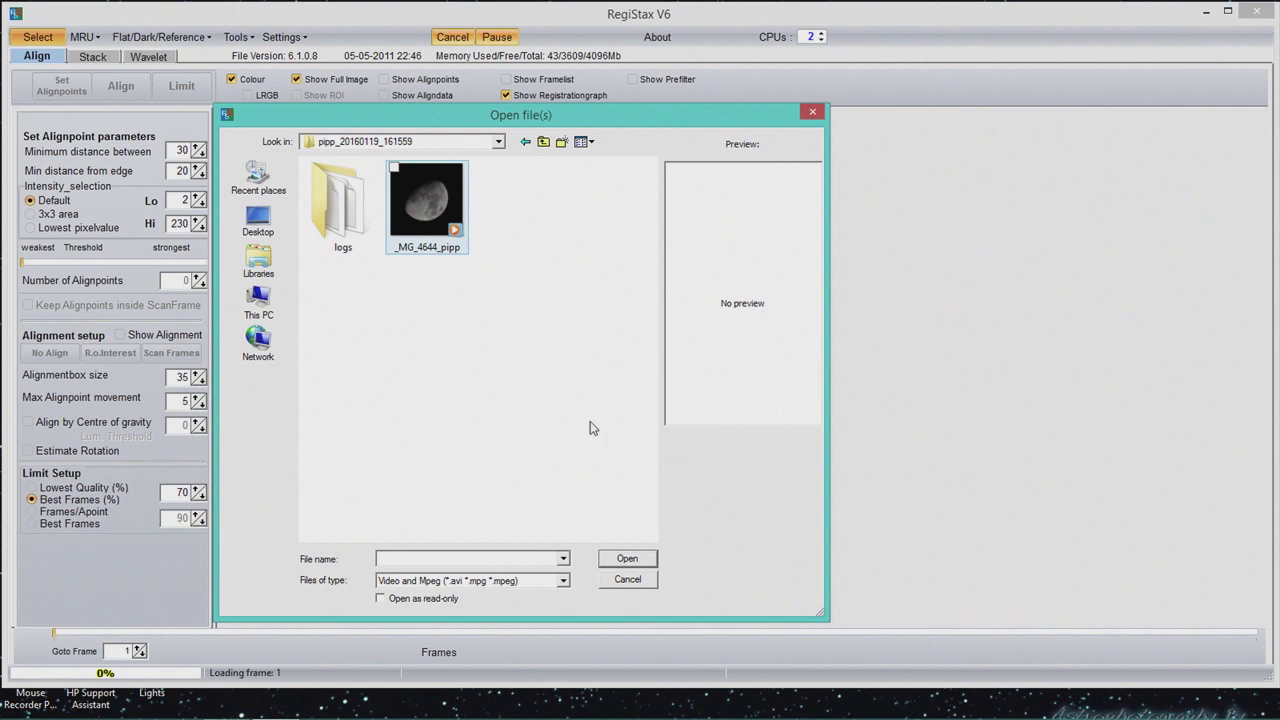
{"action": "left_click", "coordinate": [628, 560]}
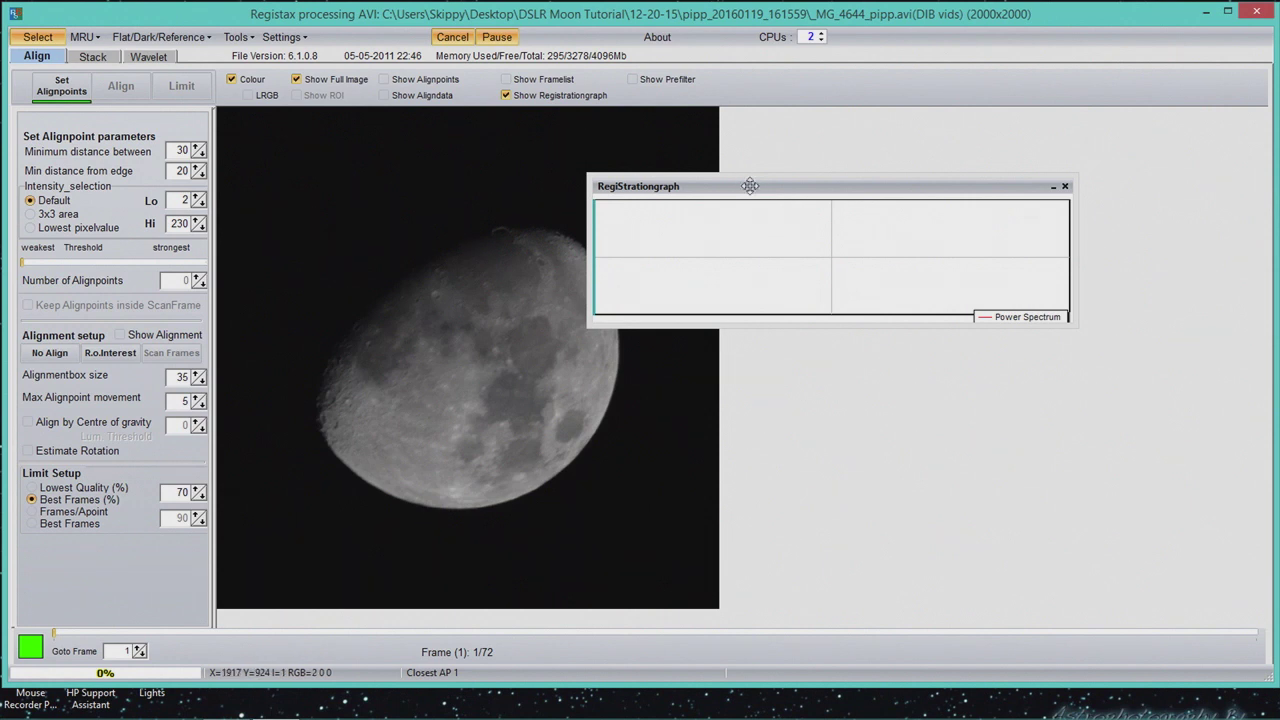
{"action": "left_click_drag", "start_coordinate": [749, 184], "coordinate": [854, 118]}
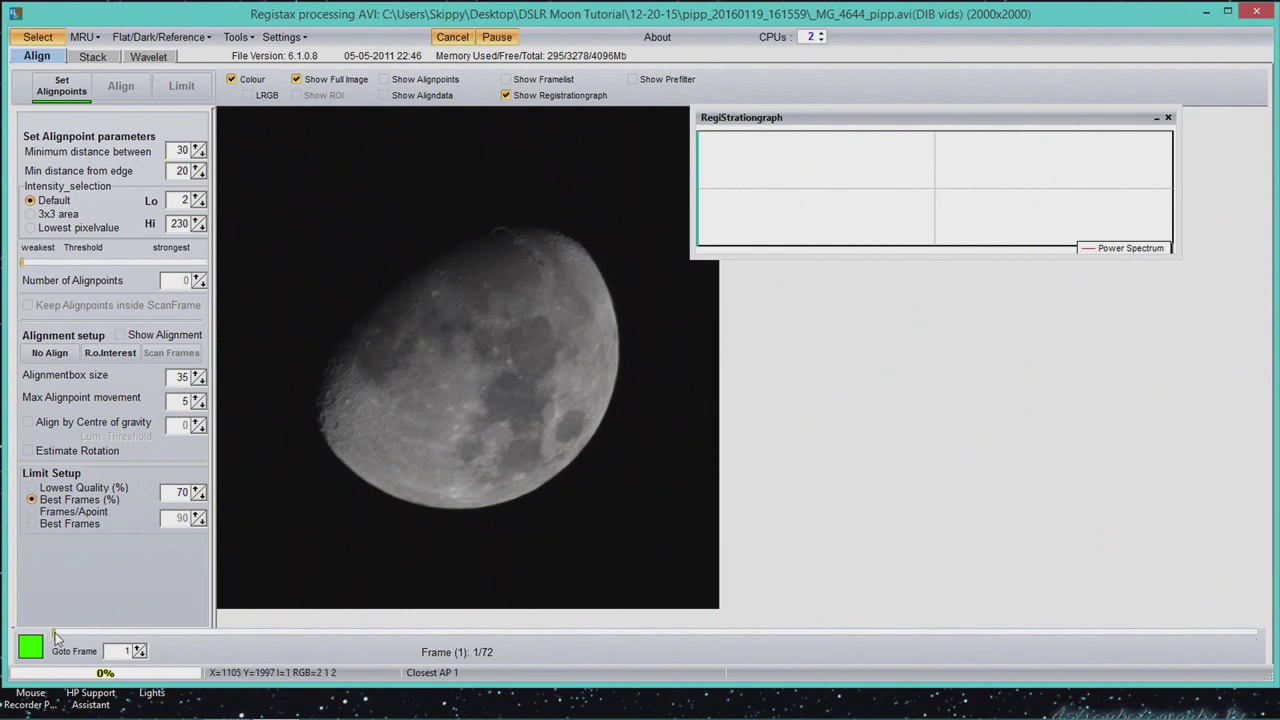
Go to frame 5 as the reference and set alignpoints on it, adjusting the threshold to 545 points.
{"action": "mouse_move", "coordinate": [57, 632]}
{"action": "left_mouse_down"}
{"action": "mouse_move", "coordinate": [388, 632]}
{"action": "mouse_move", "coordinate": [128, 637]}
{"action": "left_mouse_up"}
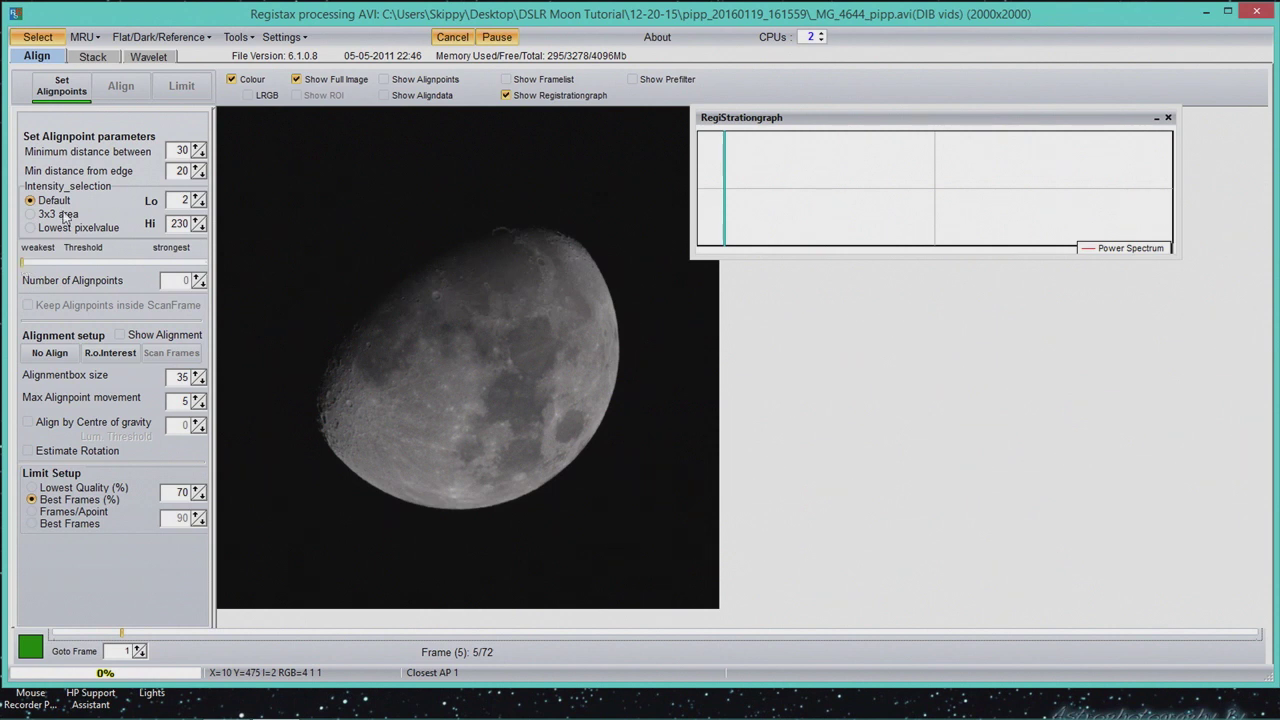
{"action": "left_click", "coordinate": [66, 90]}
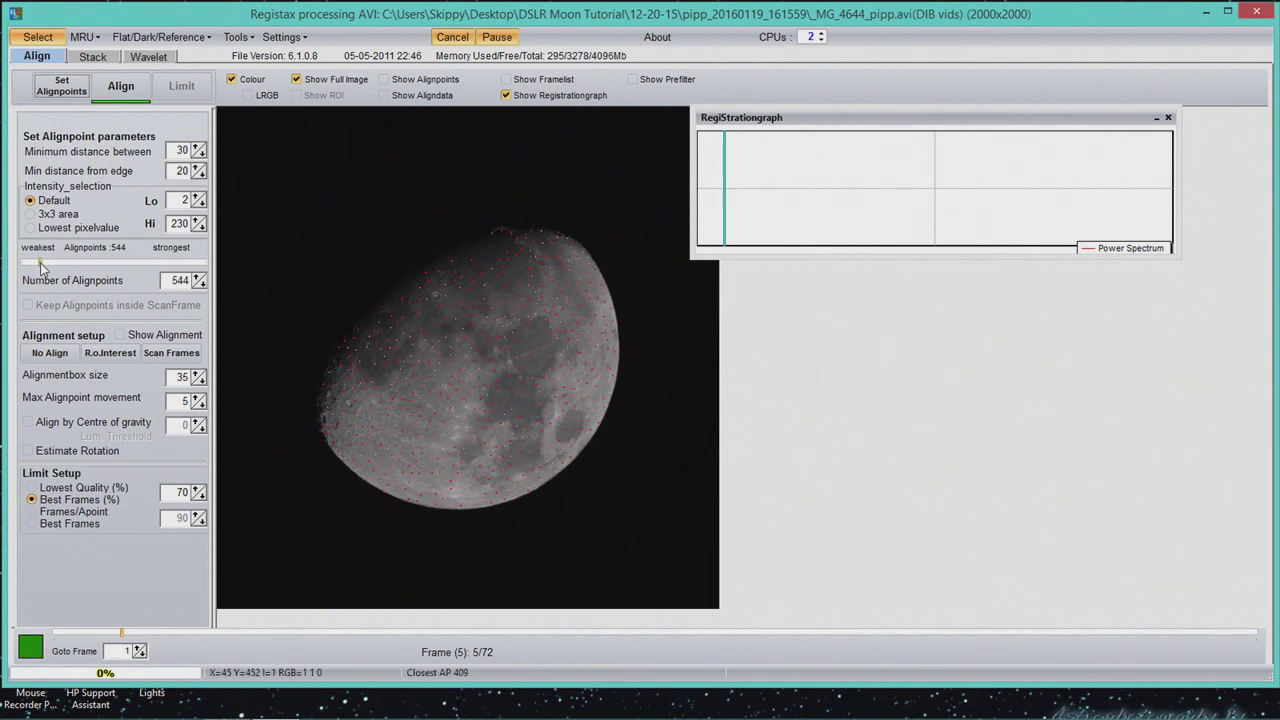
{"action": "left_click_drag", "start_coordinate": [41, 265], "coordinate": [148, 268]}
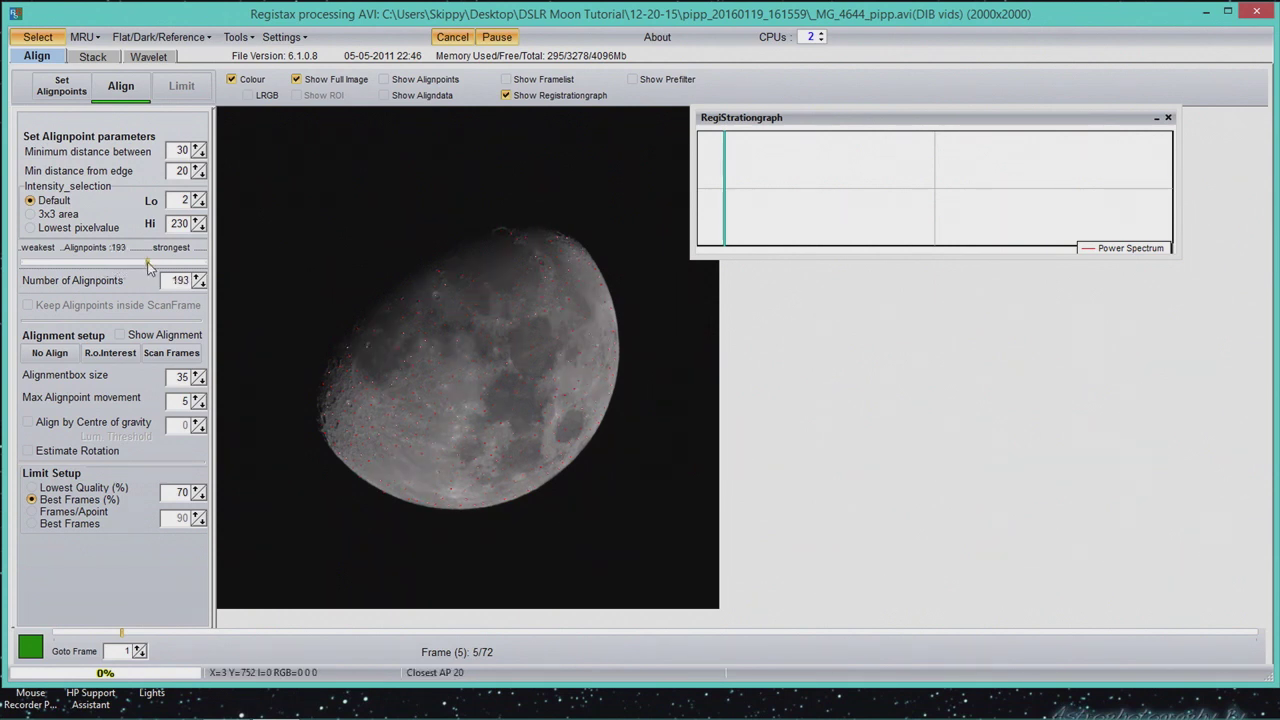
{"action": "left_click_drag", "start_coordinate": [66, 266], "coordinate": [42, 268]}
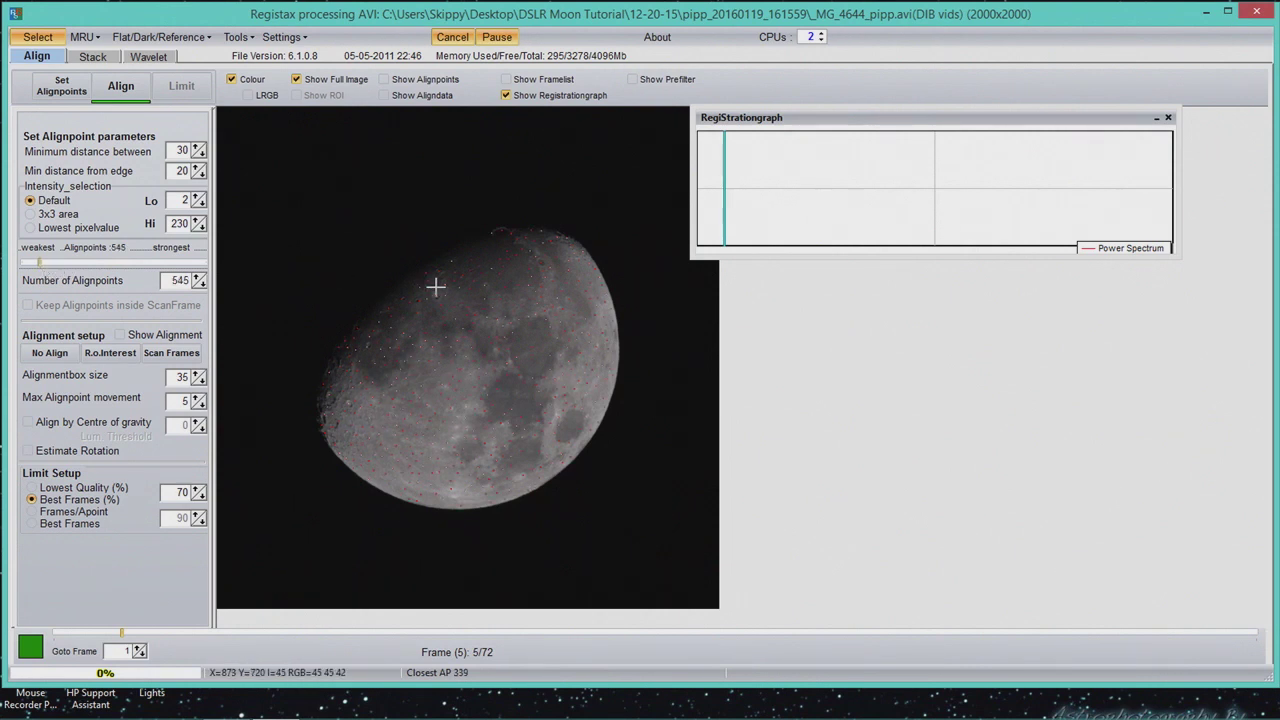
Add alignpoints by hand near the moon's shadowed upper edge and upper limb, and remove one near the upper edge.
{"action": "left_click", "coordinate": [478, 248]}
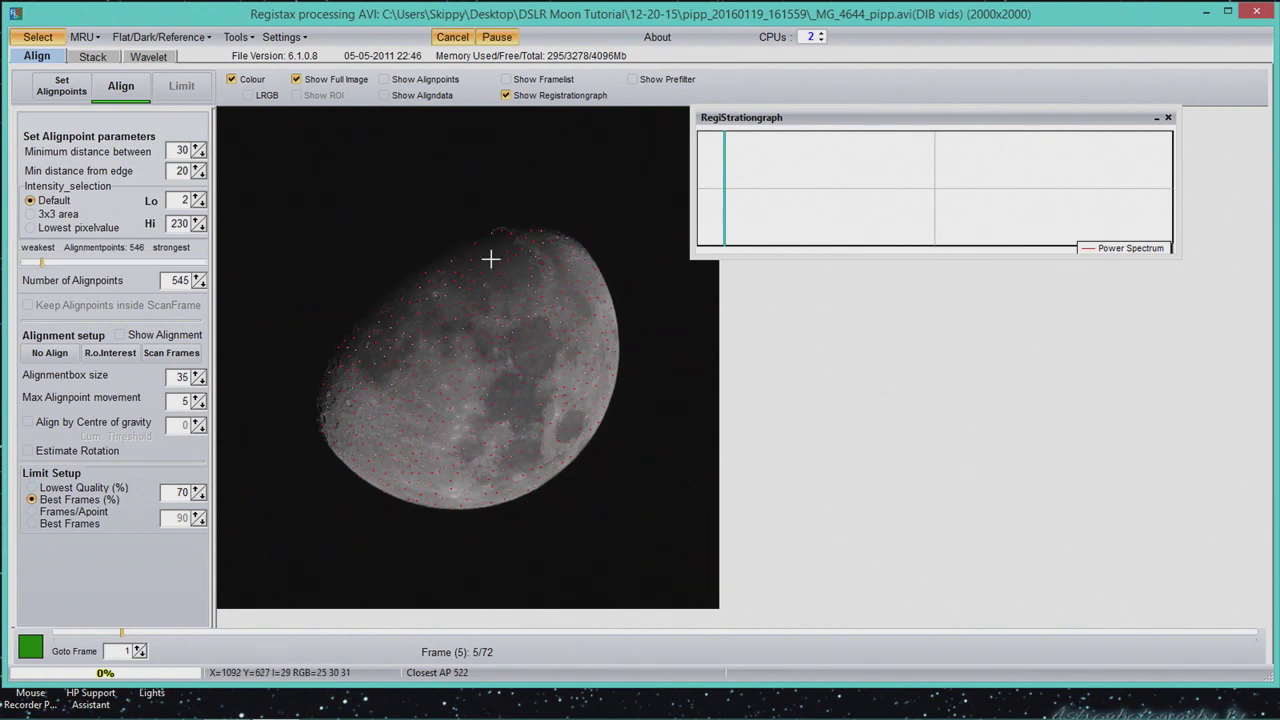
{"action": "left_click", "coordinate": [593, 258]}
{"action": "right_click", "coordinate": [489, 248]}
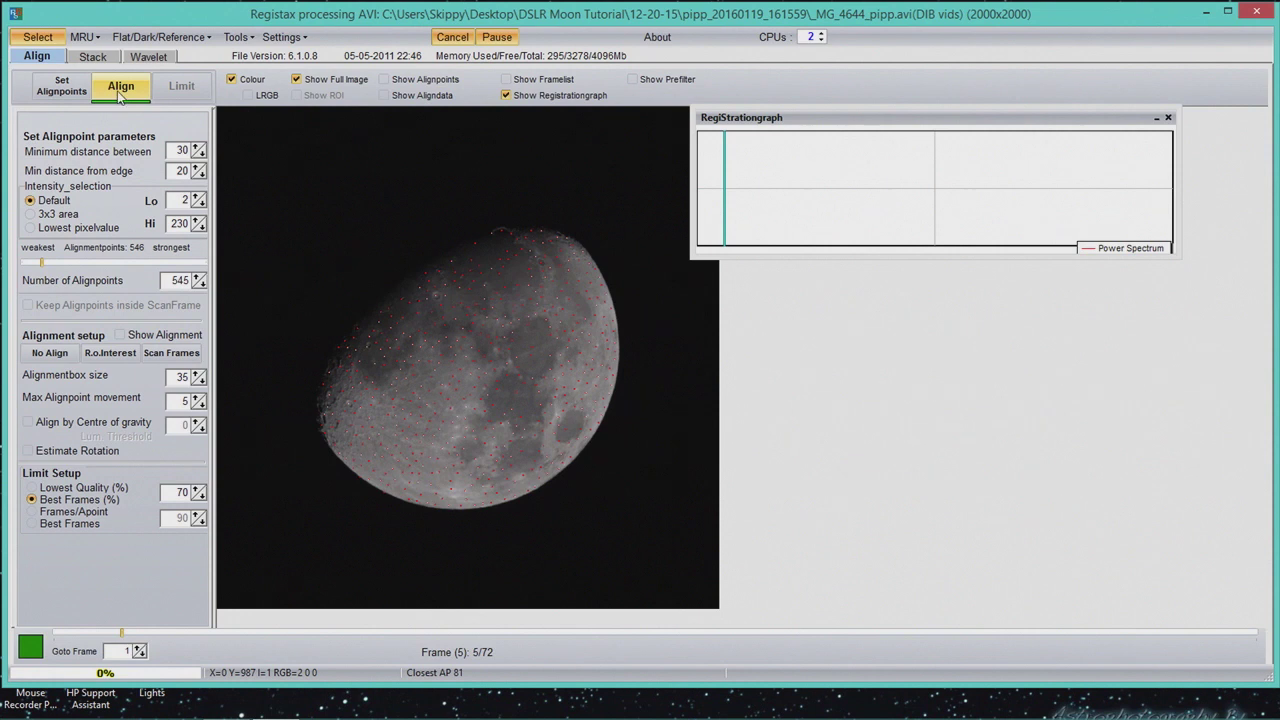
Align the video frames and inspect the moon's surface at full size, finishing in the full-image view.
{"action": "left_click", "coordinate": [119, 95]}
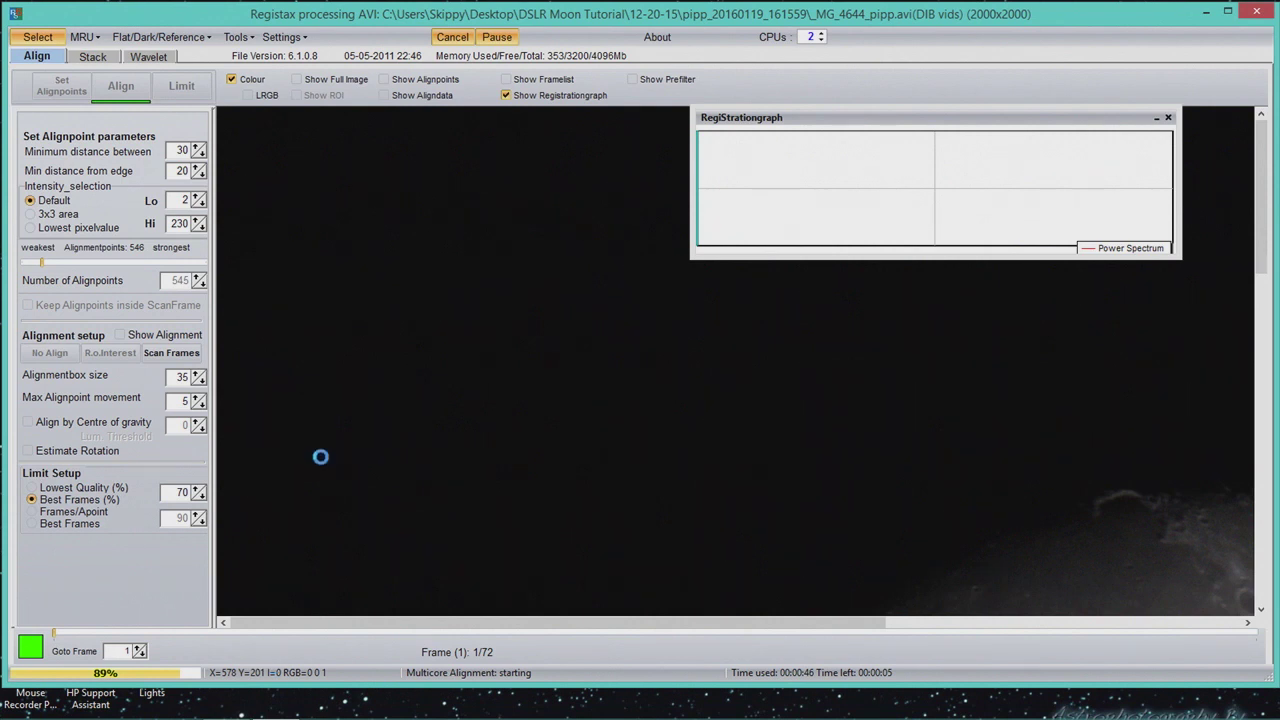
{"action": "left_click", "coordinate": [298, 80]}
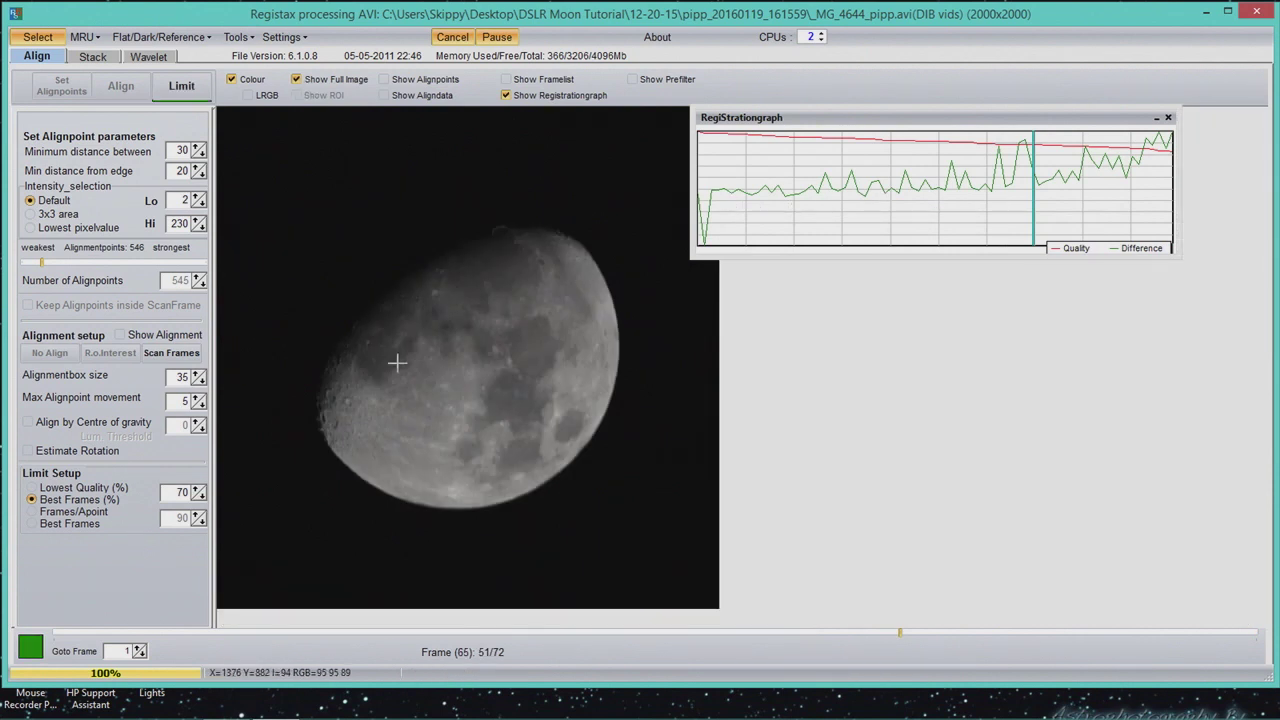
{"action": "left_click", "coordinate": [297, 80]}
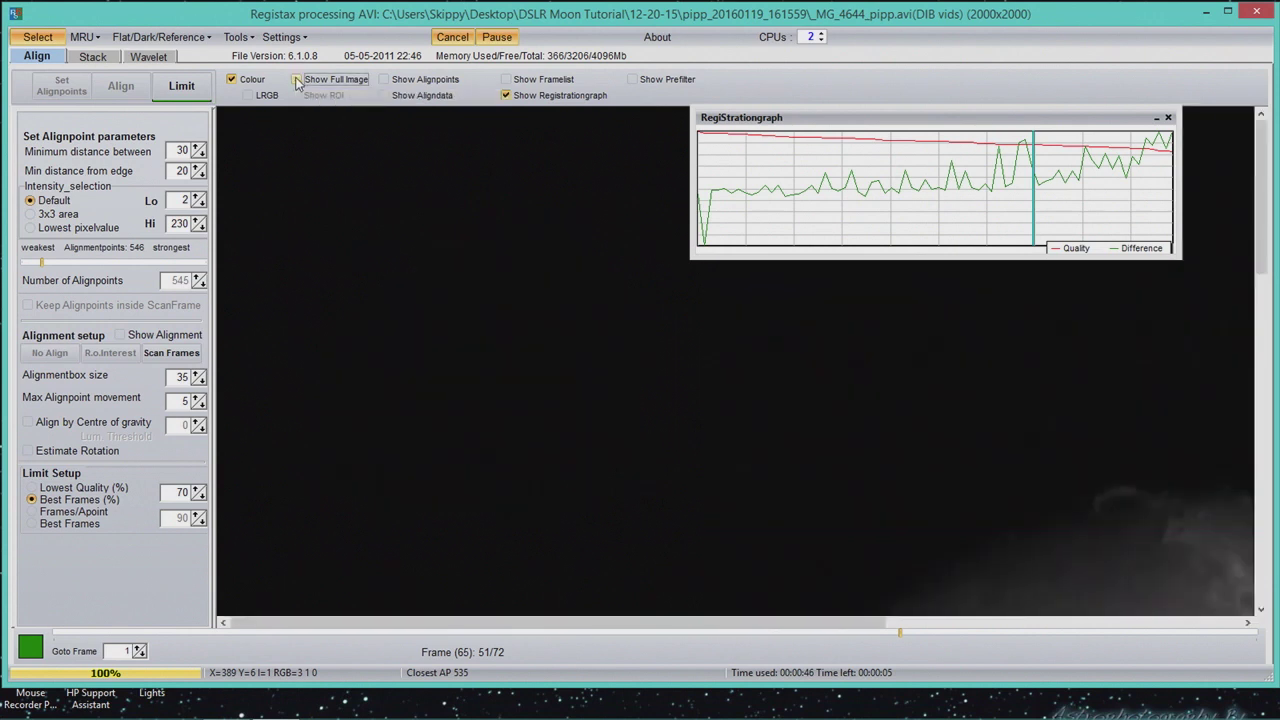
{"action": "left_click", "coordinate": [1258, 436]}
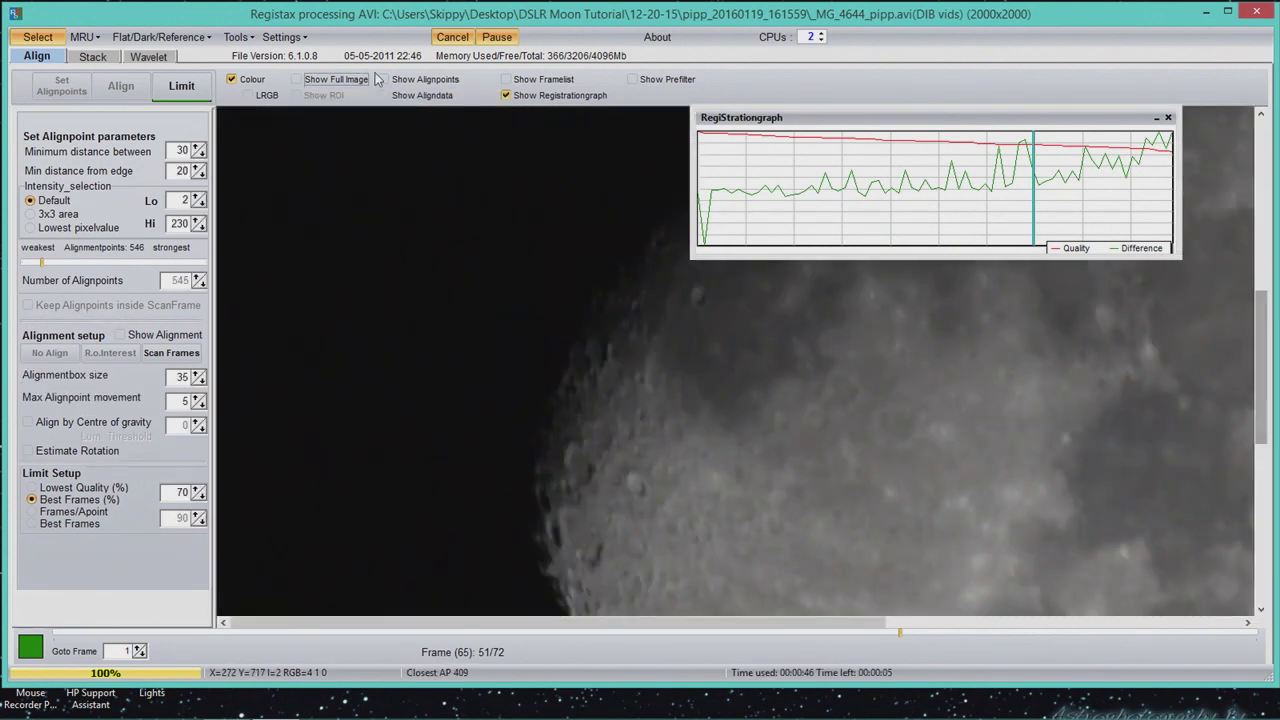
{"action": "left_click", "coordinate": [297, 80]}
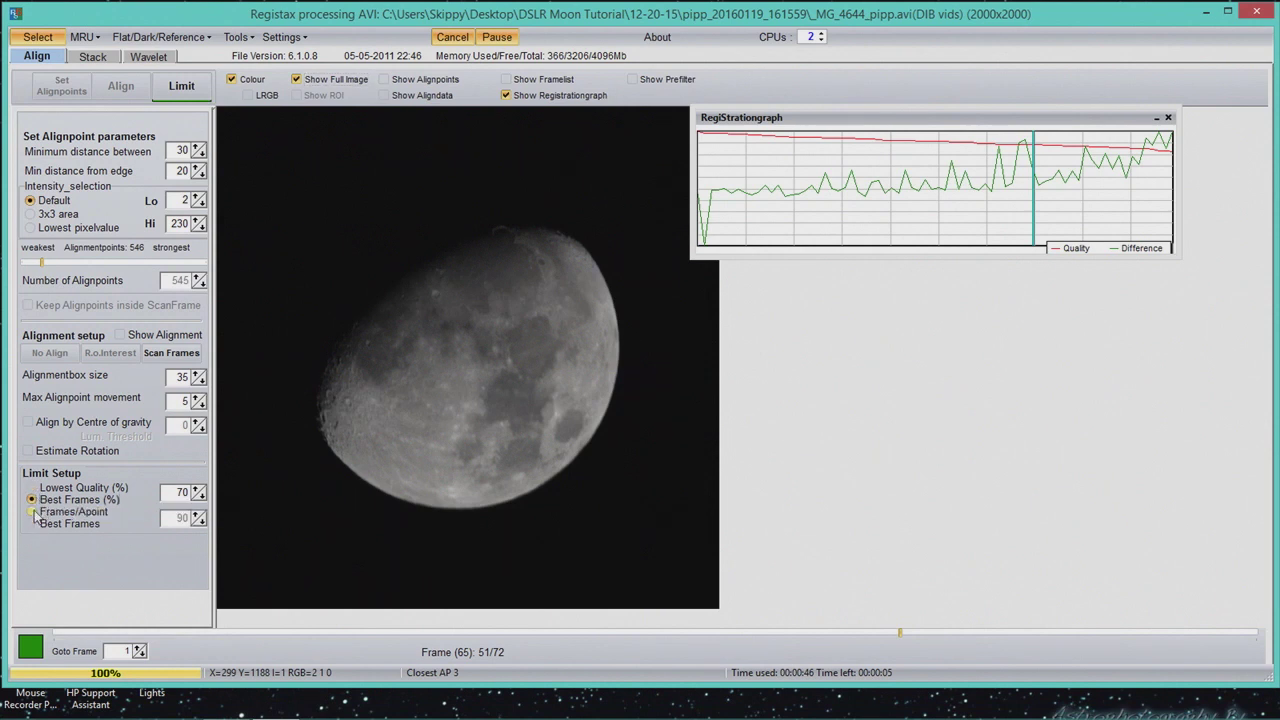
Try the Frames/Apoint and Best Frames limit methods, ending on Best Frames (%).
{"action": "left_click", "coordinate": [32, 512]}
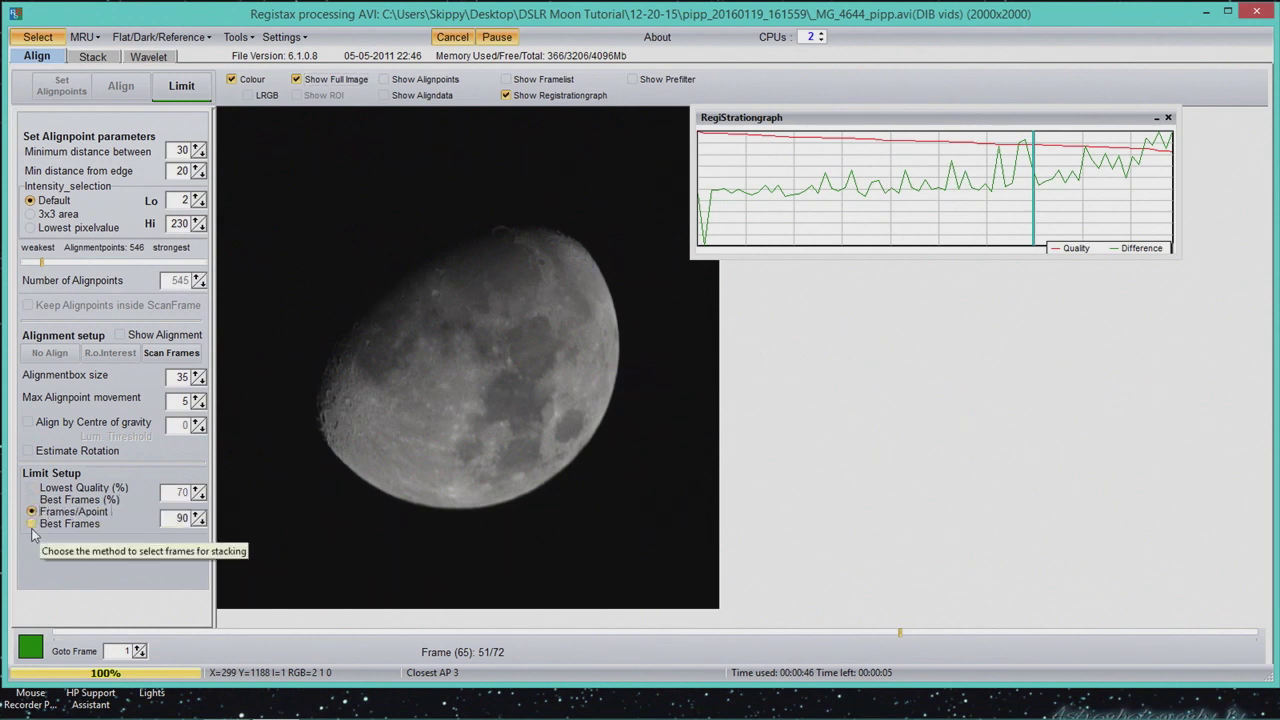
{"action": "left_click", "coordinate": [32, 524]}
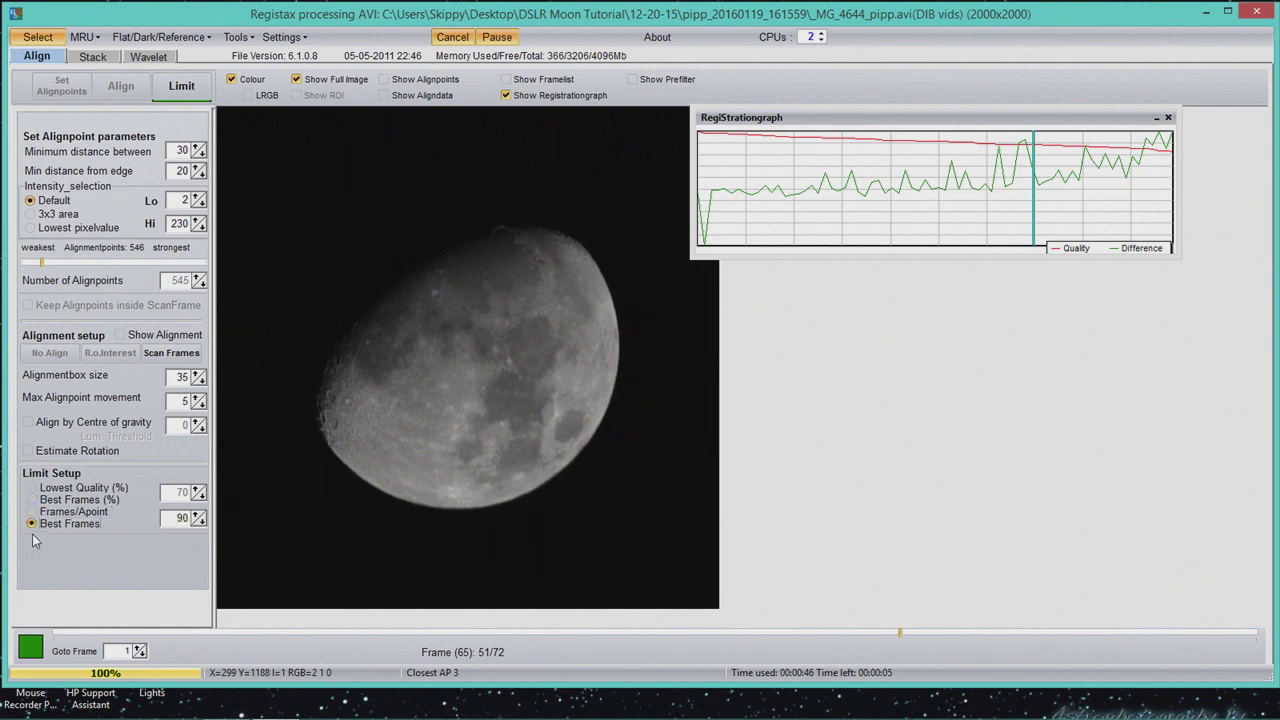
{"action": "left_click", "coordinate": [33, 500]}
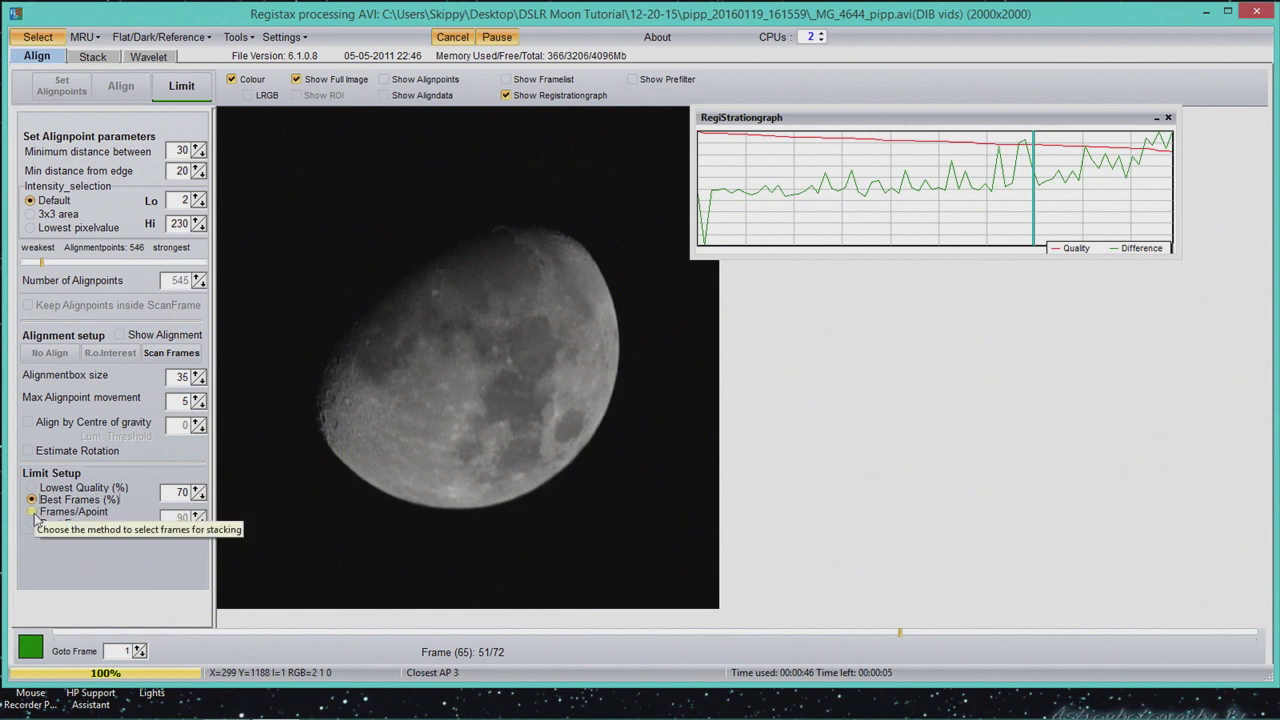
Set Best Frames to 50% and limit the aligned frames used for stacking.
{"action": "left_click", "coordinate": [202, 499]}
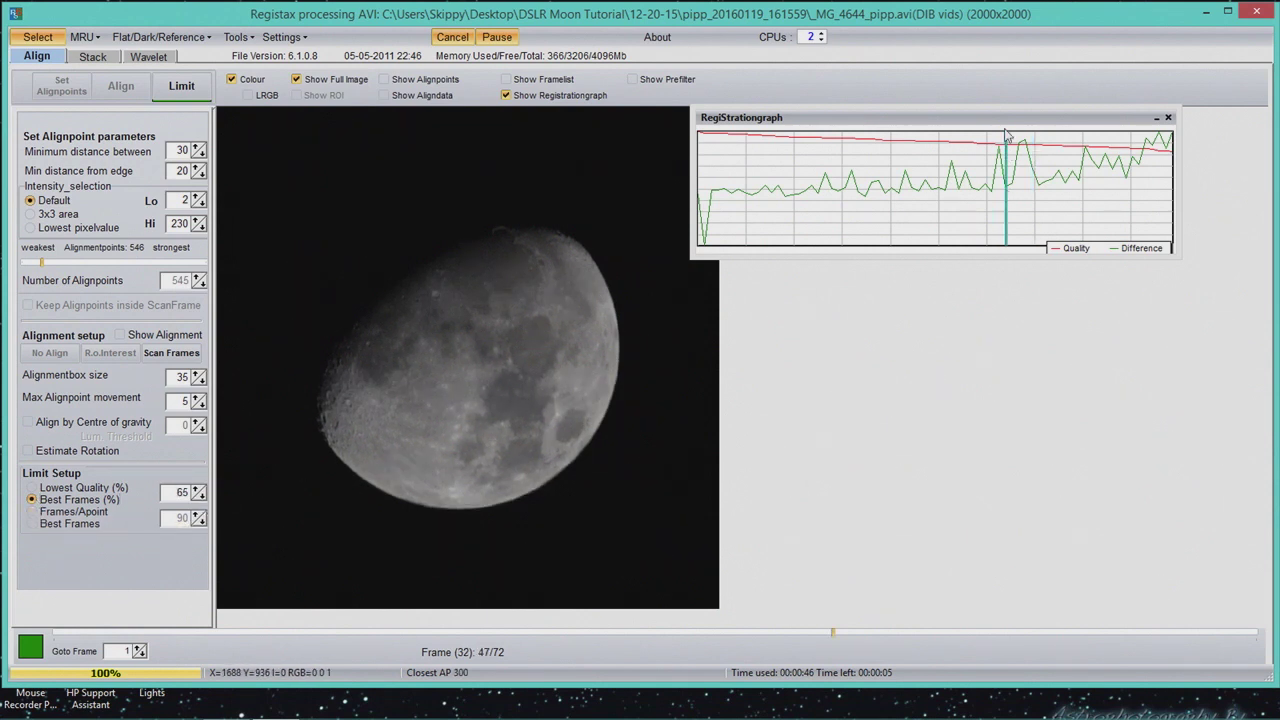
{"action": "left_click", "coordinate": [201, 501]}
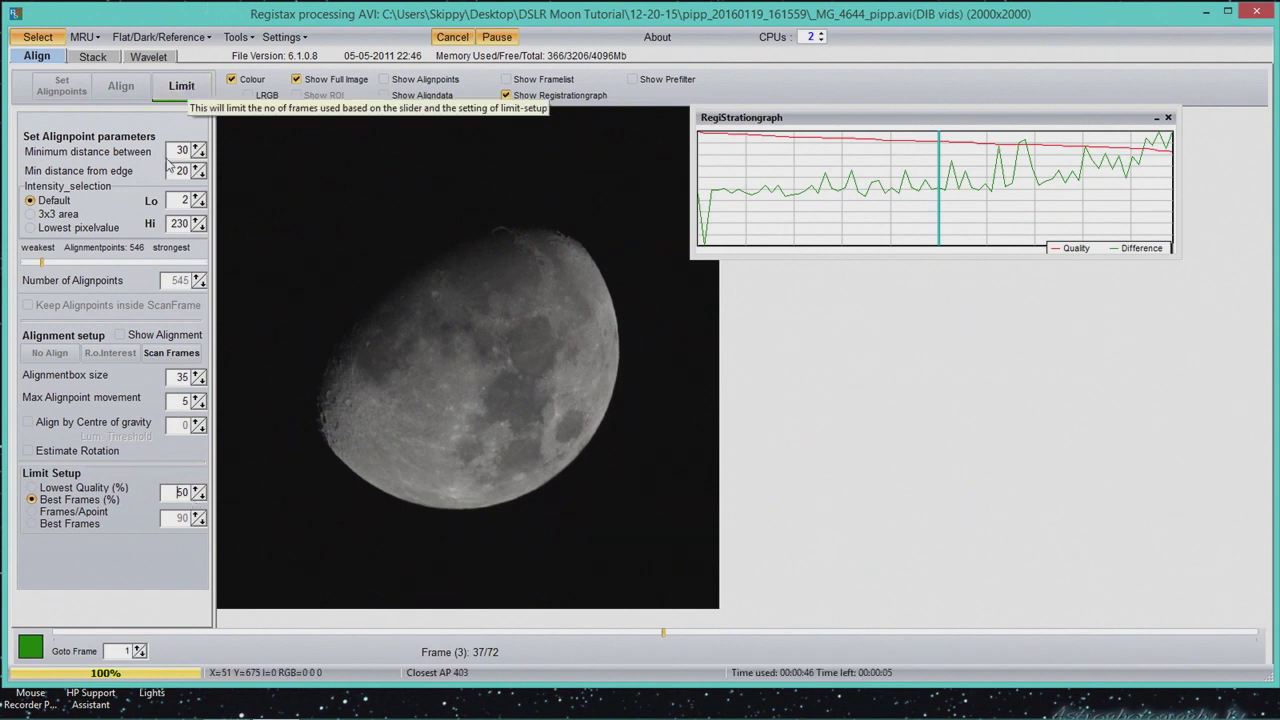
{"action": "left_click", "coordinate": [183, 98]}
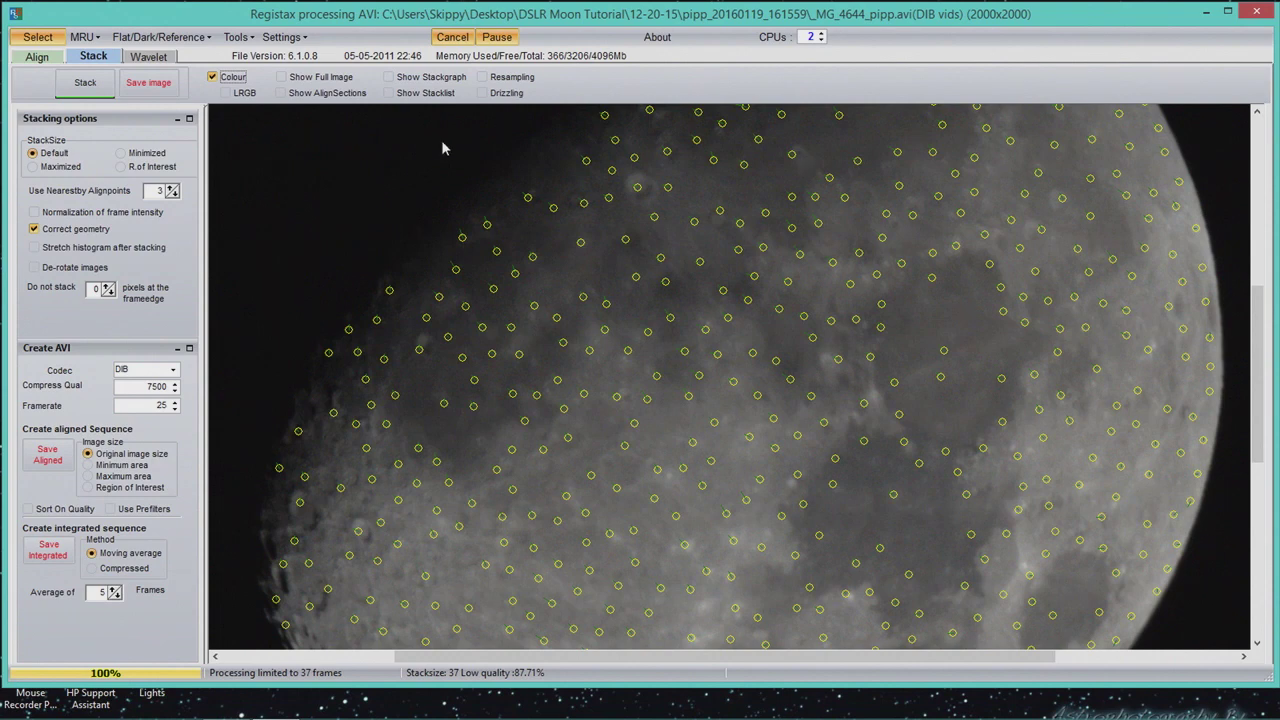
Lower the difference cutoff in the Stackgraph to 344.44, keeping 25 frames, and stack the images.
{"action": "left_click", "coordinate": [397, 85]}
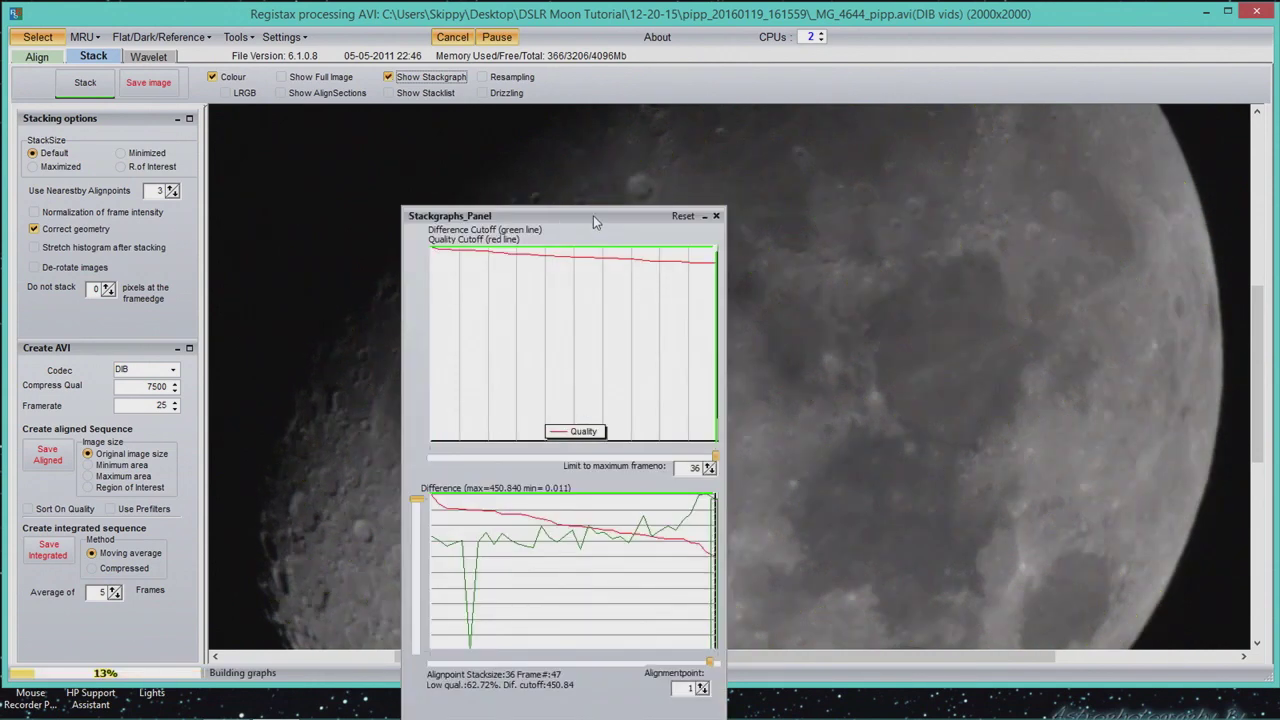
{"action": "left_click_drag", "start_coordinate": [593, 215], "coordinate": [945, 107]}
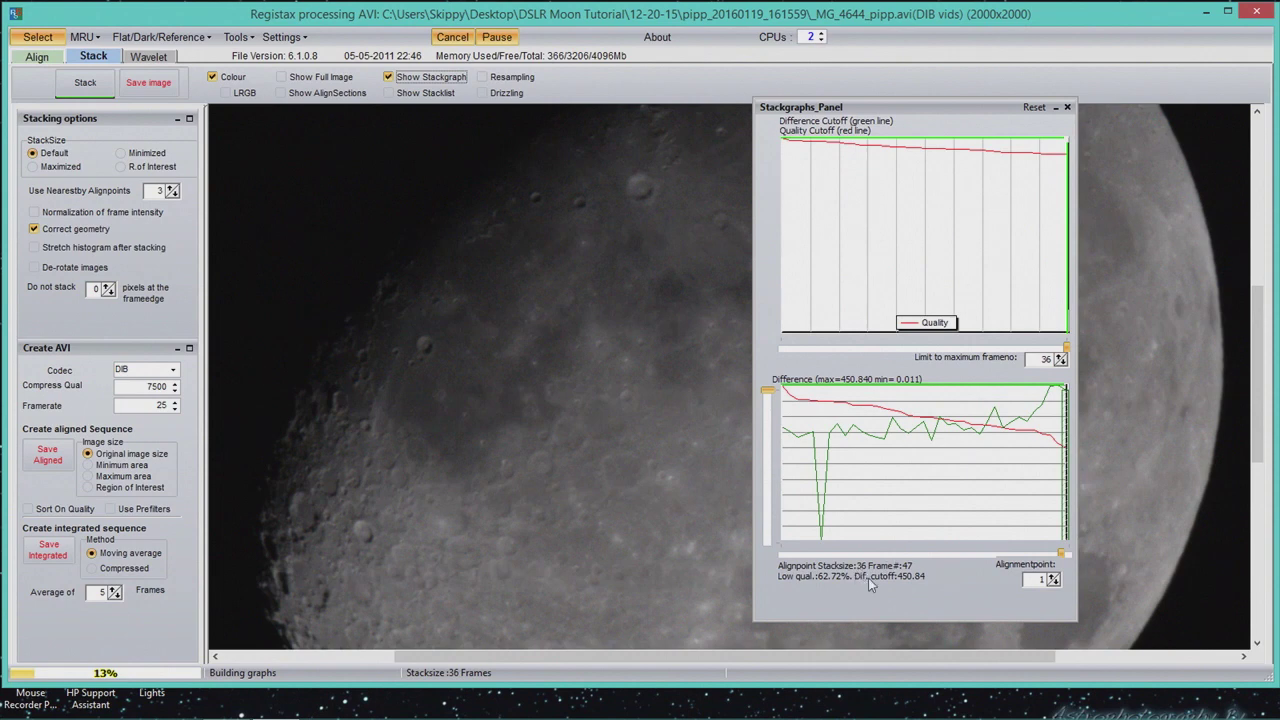
{"action": "left_click_drag", "start_coordinate": [767, 394], "coordinate": [767, 425]}
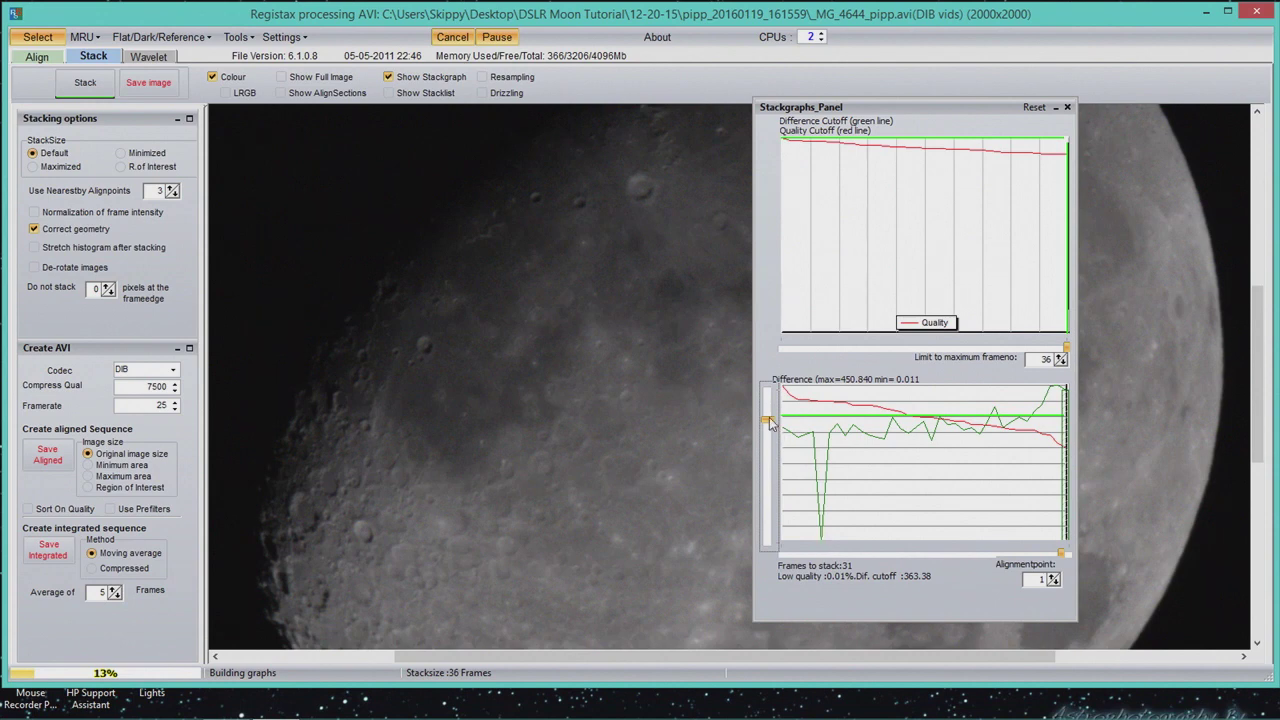
{"action": "left_click_drag", "start_coordinate": [770, 422], "coordinate": [770, 426]}
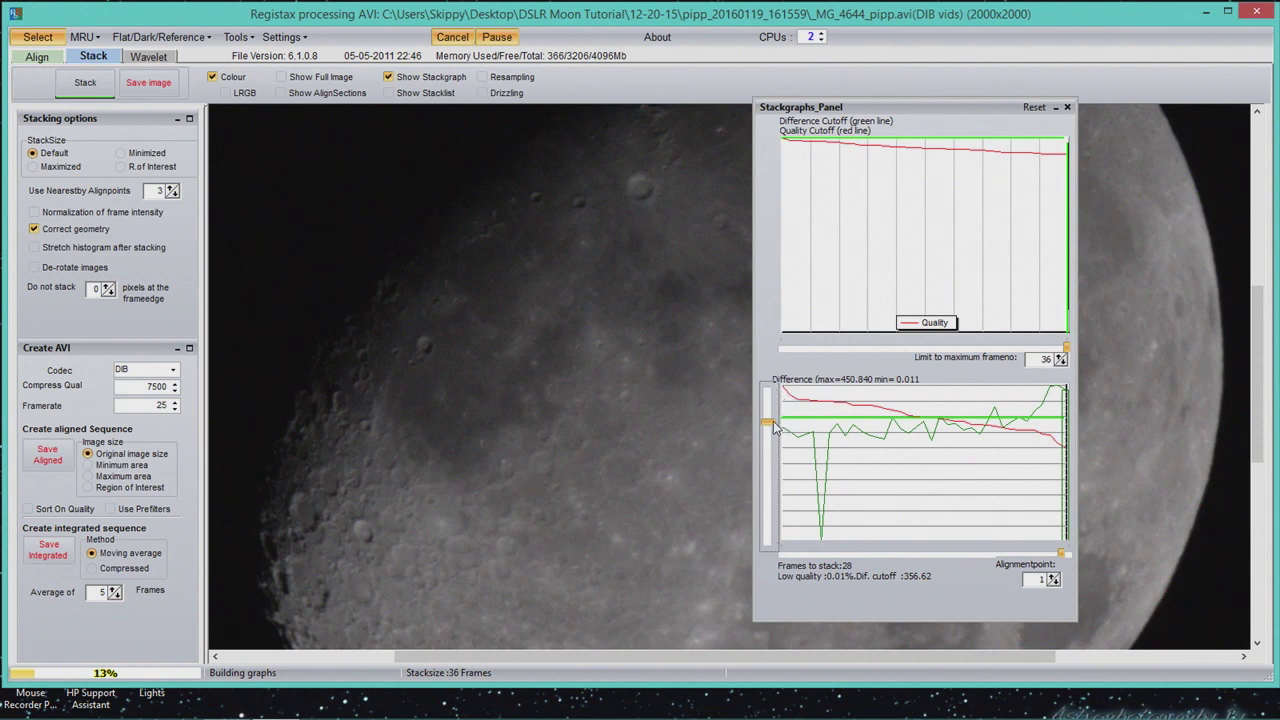
{"action": "left_click_drag", "start_coordinate": [772, 422], "coordinate": [775, 431]}
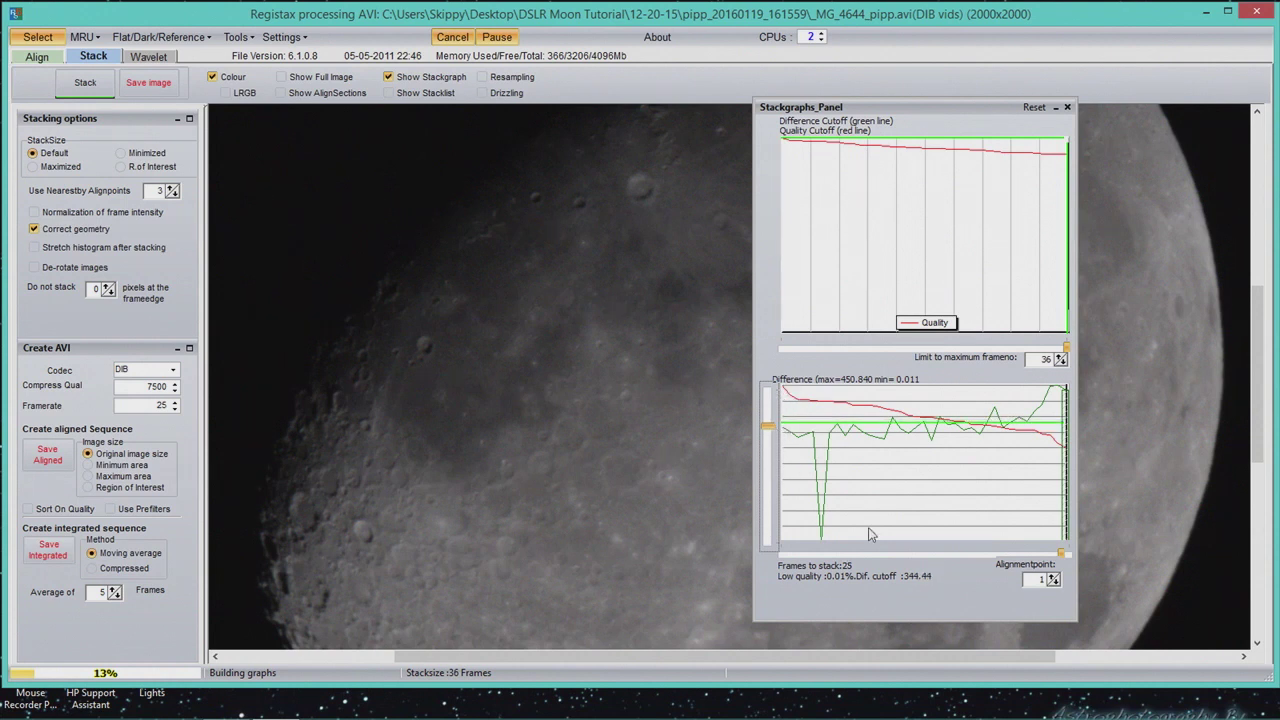
{"action": "left_click", "coordinate": [86, 85]}
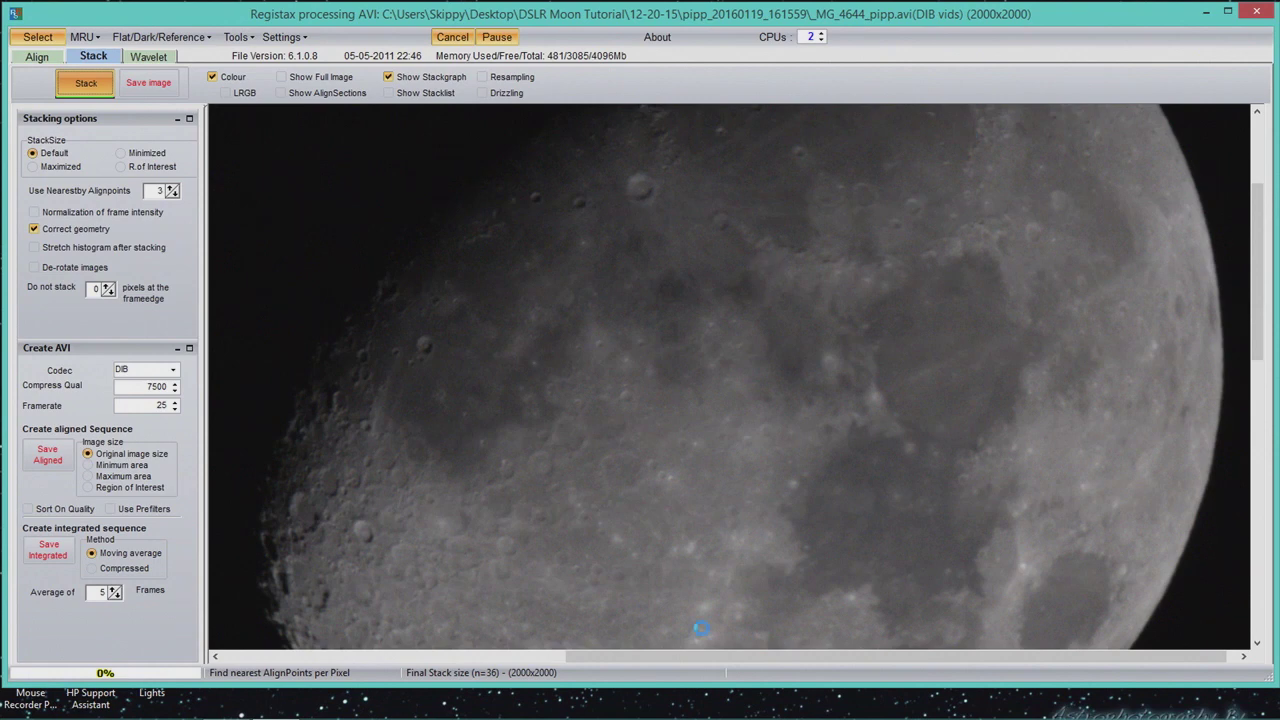
Check the RegiStax process in Task Manager while stacking runs, and minimize Task Manager.
{"action": "mouse_move", "coordinate": [700, 718]}
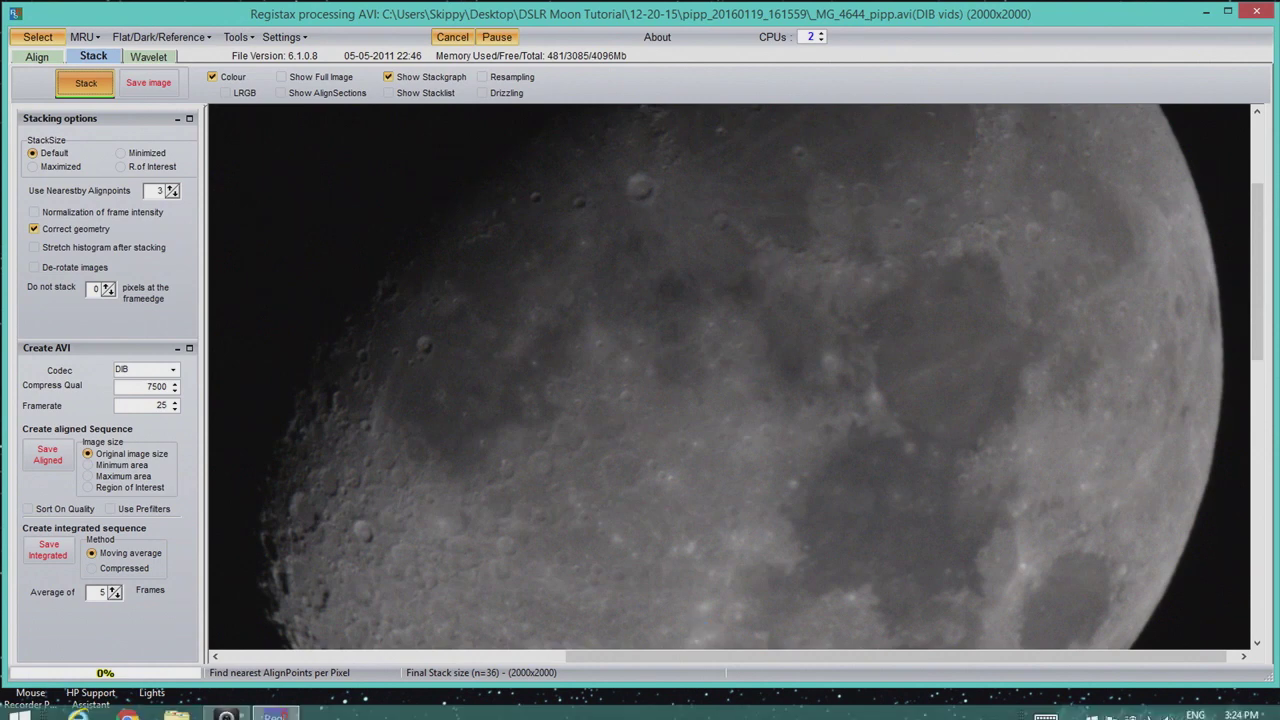
{"action": "right_click", "coordinate": [756, 708]}
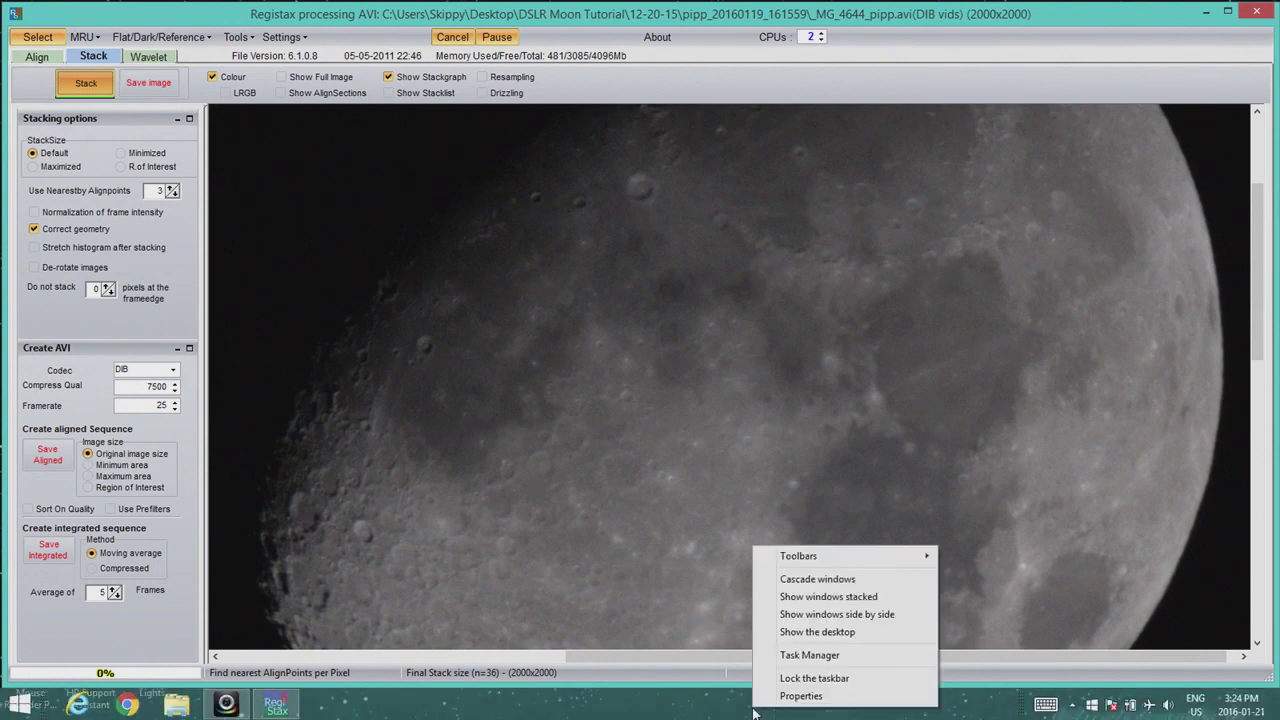
{"action": "left_click", "coordinate": [817, 657]}
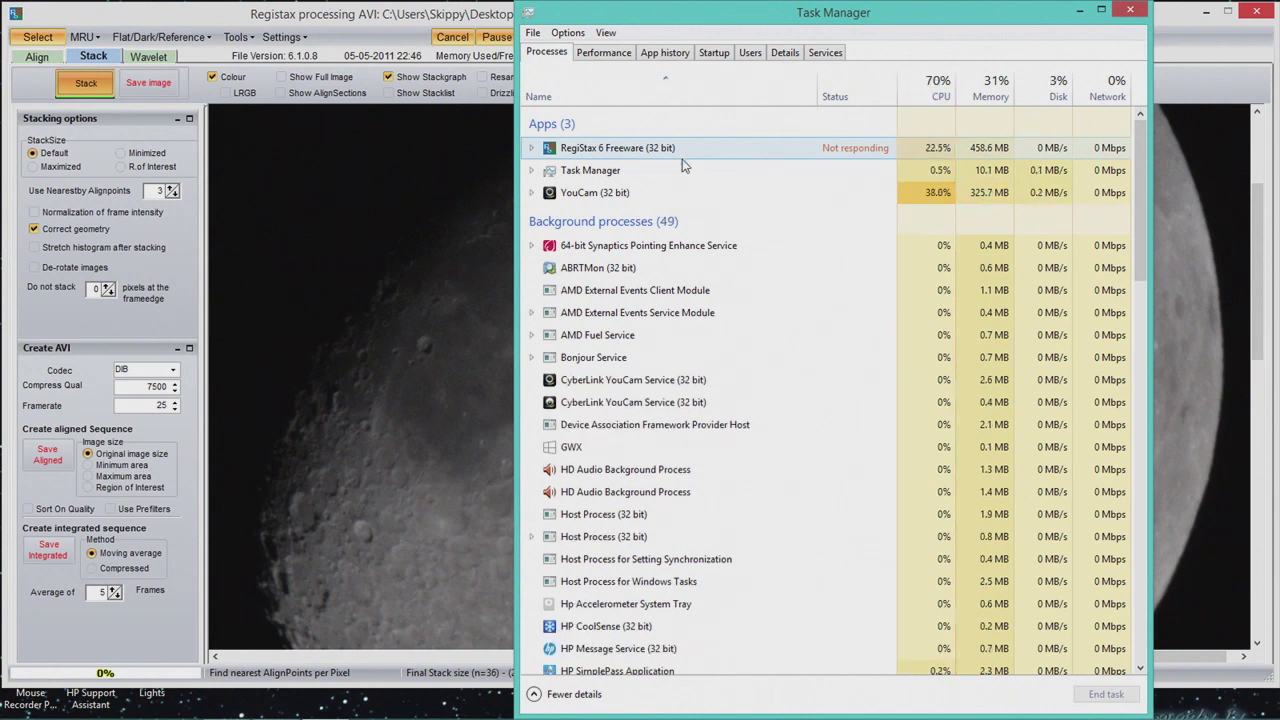
{"action": "left_click", "coordinate": [815, 153]}
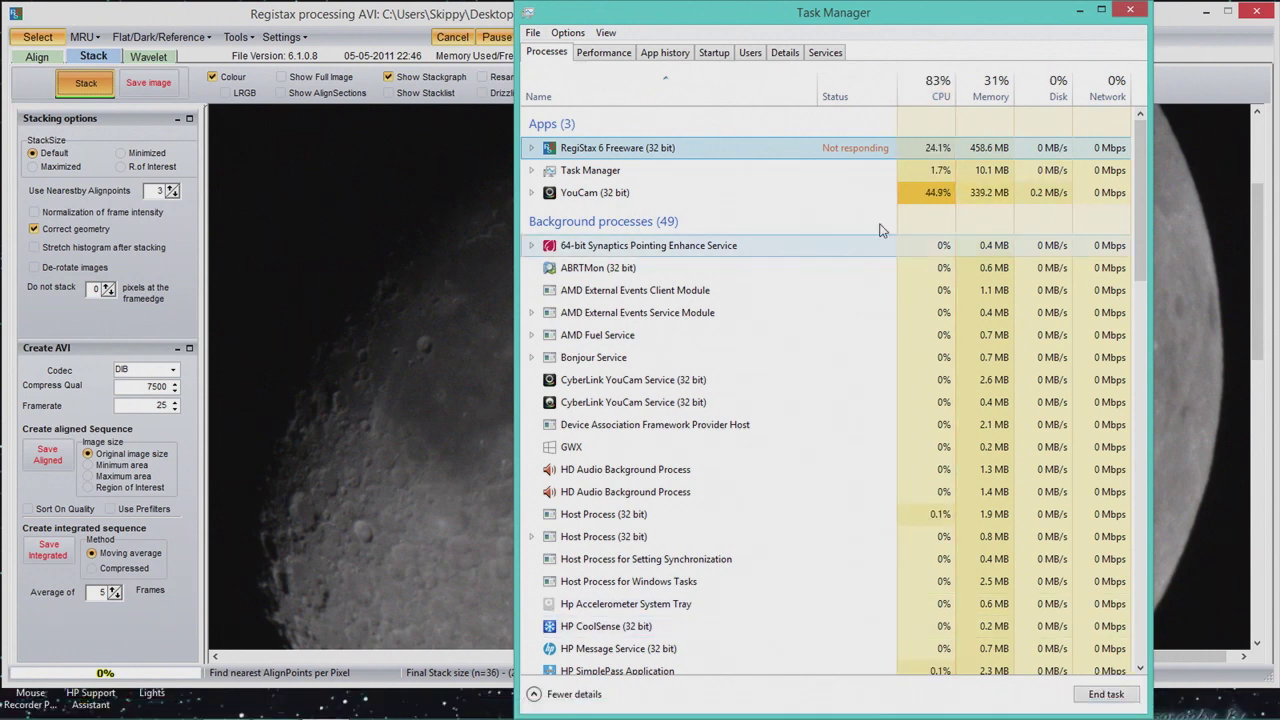
{"action": "left_click", "coordinate": [1080, 12]}
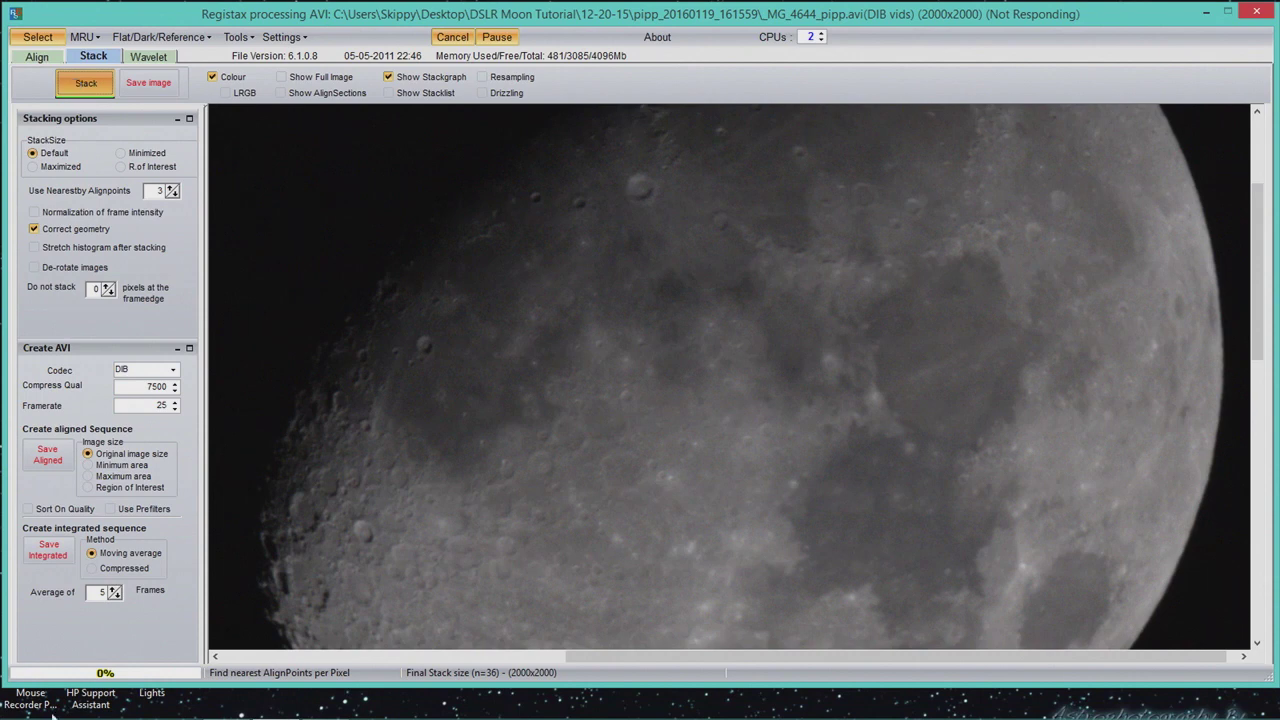
{"action": "left_click", "coordinate": [222, 708]}
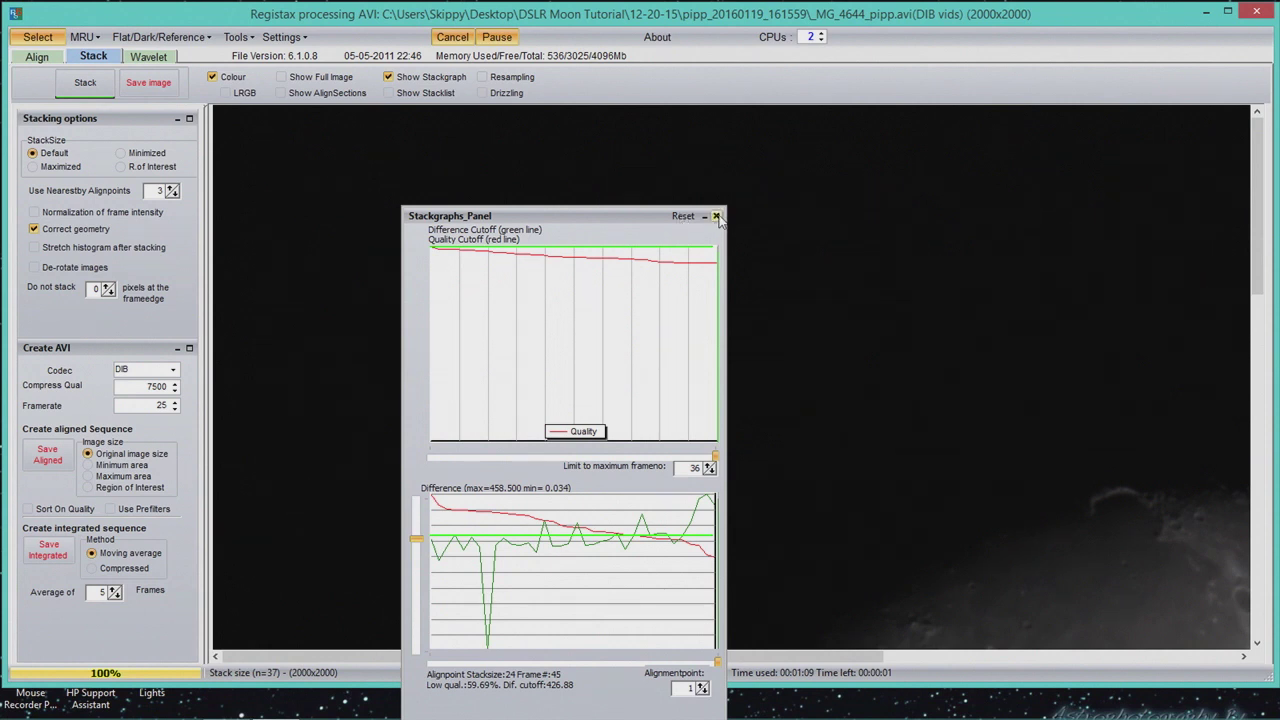
Hide the Stackgraph and inspect the stacked moon image from its cratered edge to the upper limb.
{"action": "left_click", "coordinate": [389, 78]}
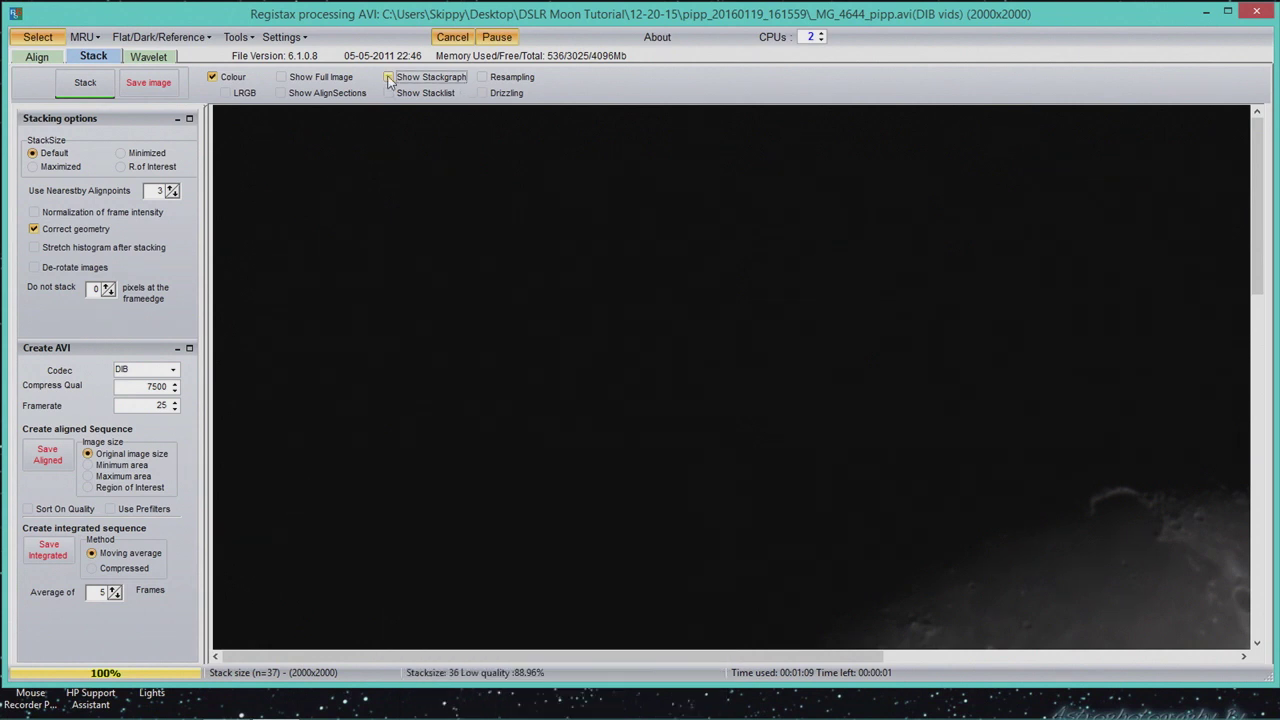
{"action": "left_click_drag", "start_coordinate": [1261, 248], "coordinate": [1256, 455]}
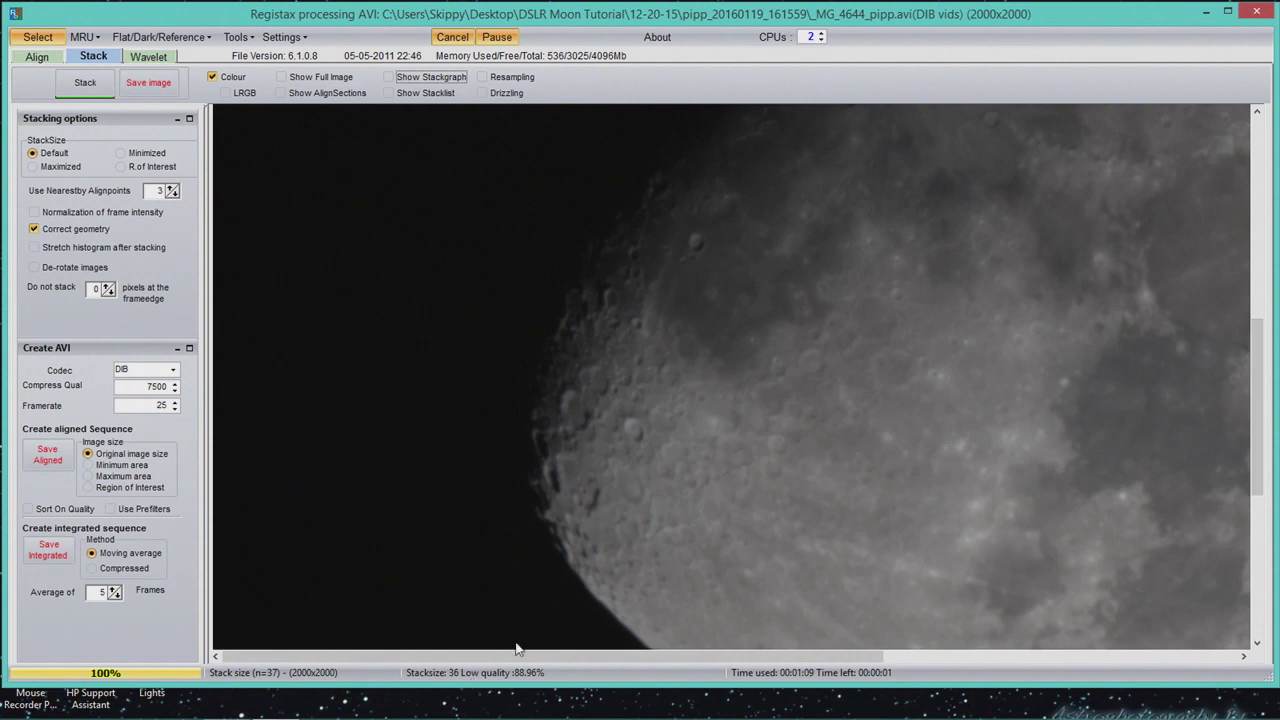
{"action": "left_click_drag", "start_coordinate": [501, 654], "coordinate": [676, 659]}
{"action": "left_click_drag", "start_coordinate": [1257, 410], "coordinate": [1256, 302]}
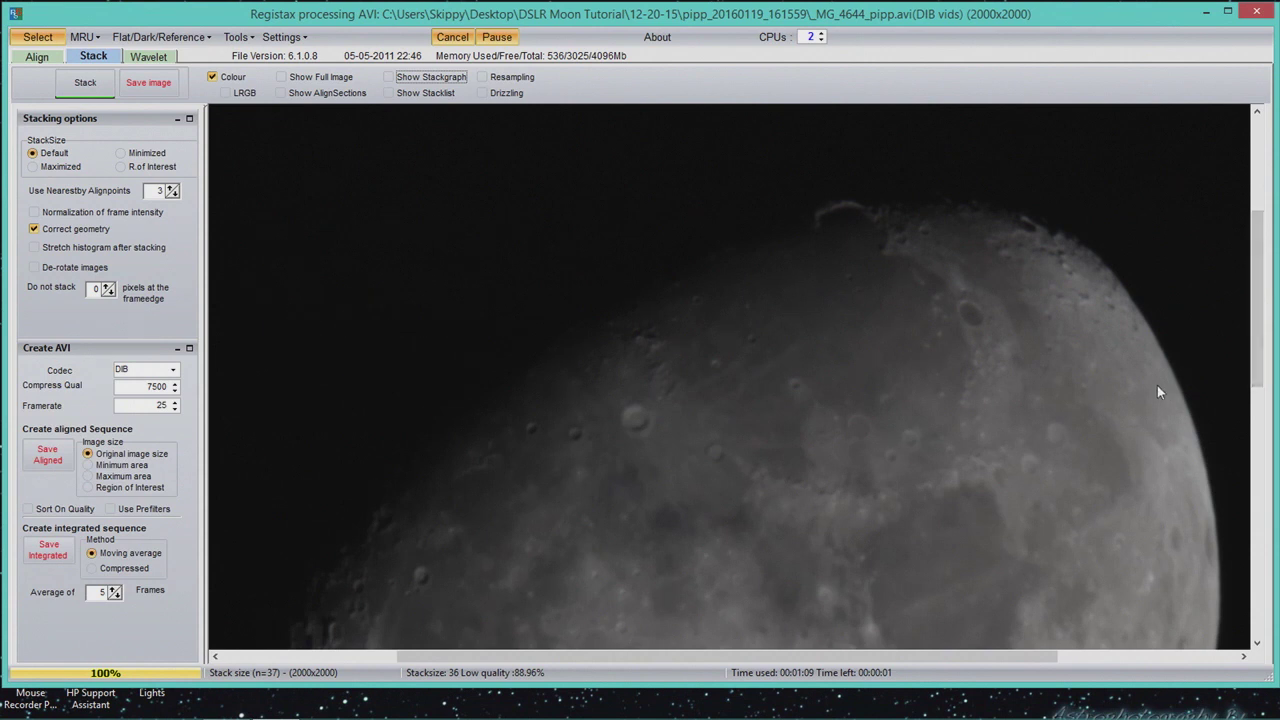
{"action": "left_click_drag", "start_coordinate": [860, 654], "coordinate": [683, 654]}
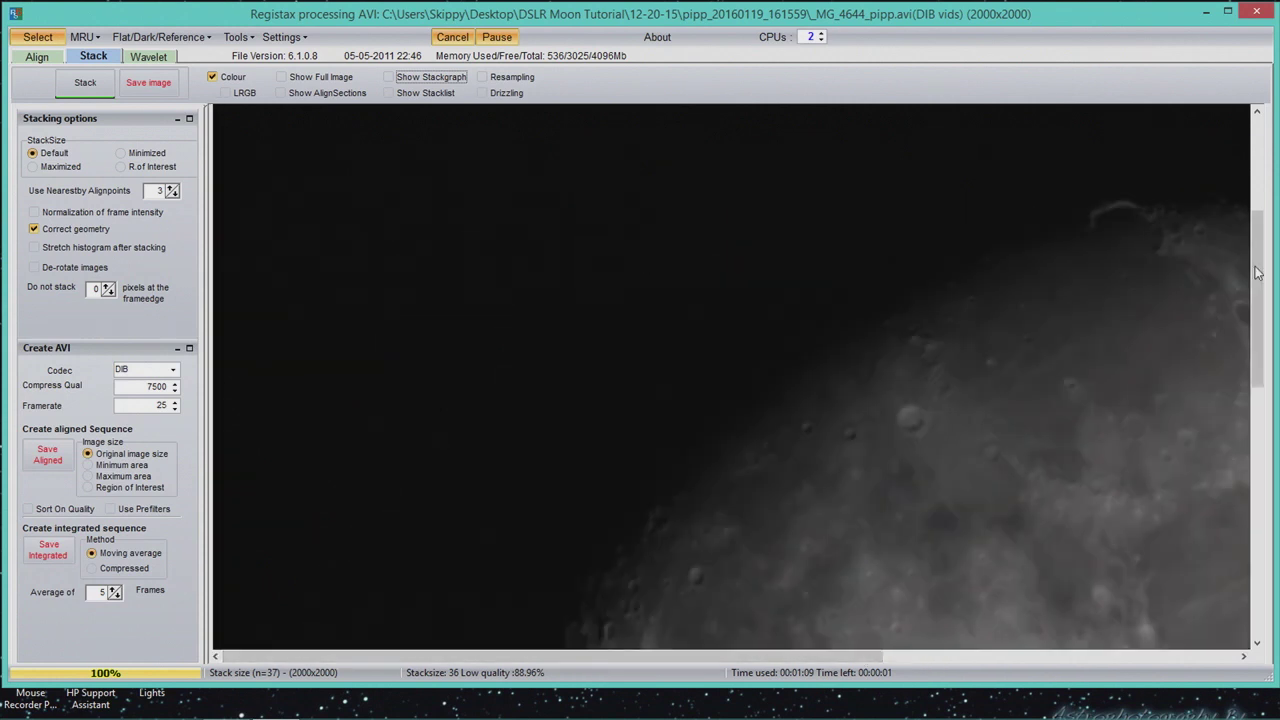
{"action": "left_click_drag", "start_coordinate": [1254, 250], "coordinate": [1218, 375]}
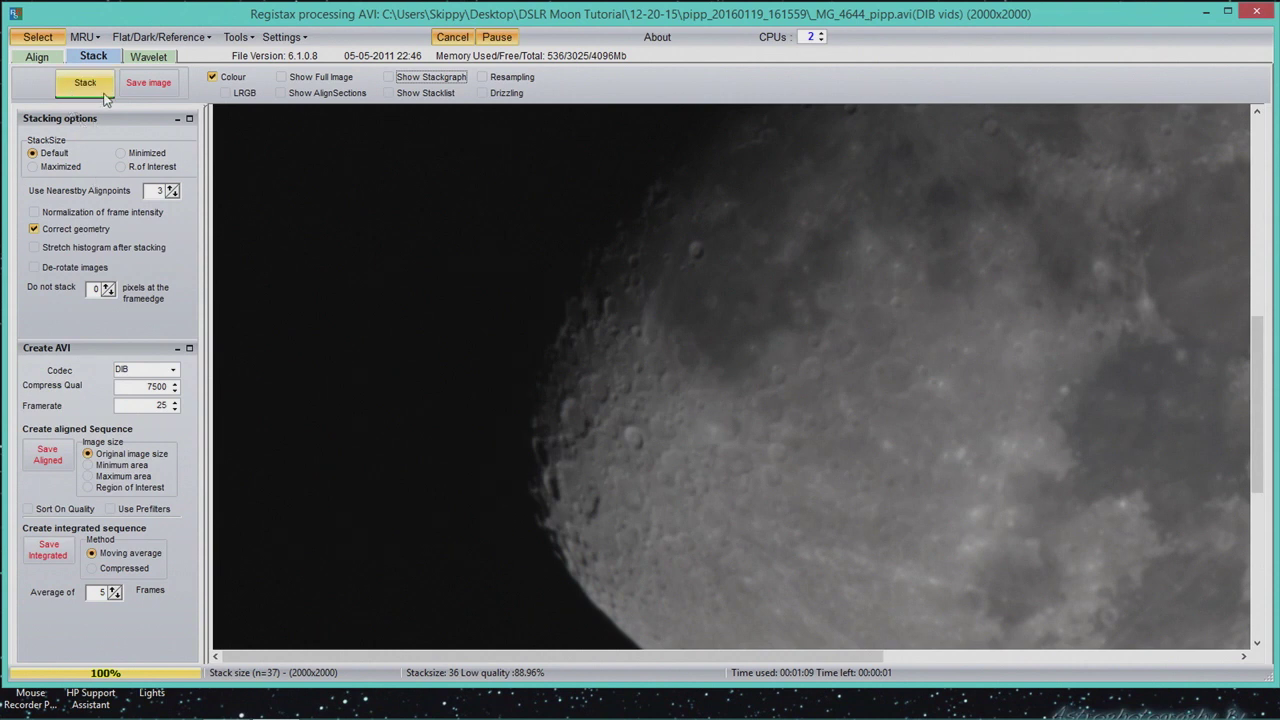
Save the stacked image as _MG_4644_pipp in 16-bit RGB TIFF format.
{"action": "left_click", "coordinate": [64, 100]}
{"action": "left_click", "coordinate": [152, 84]}
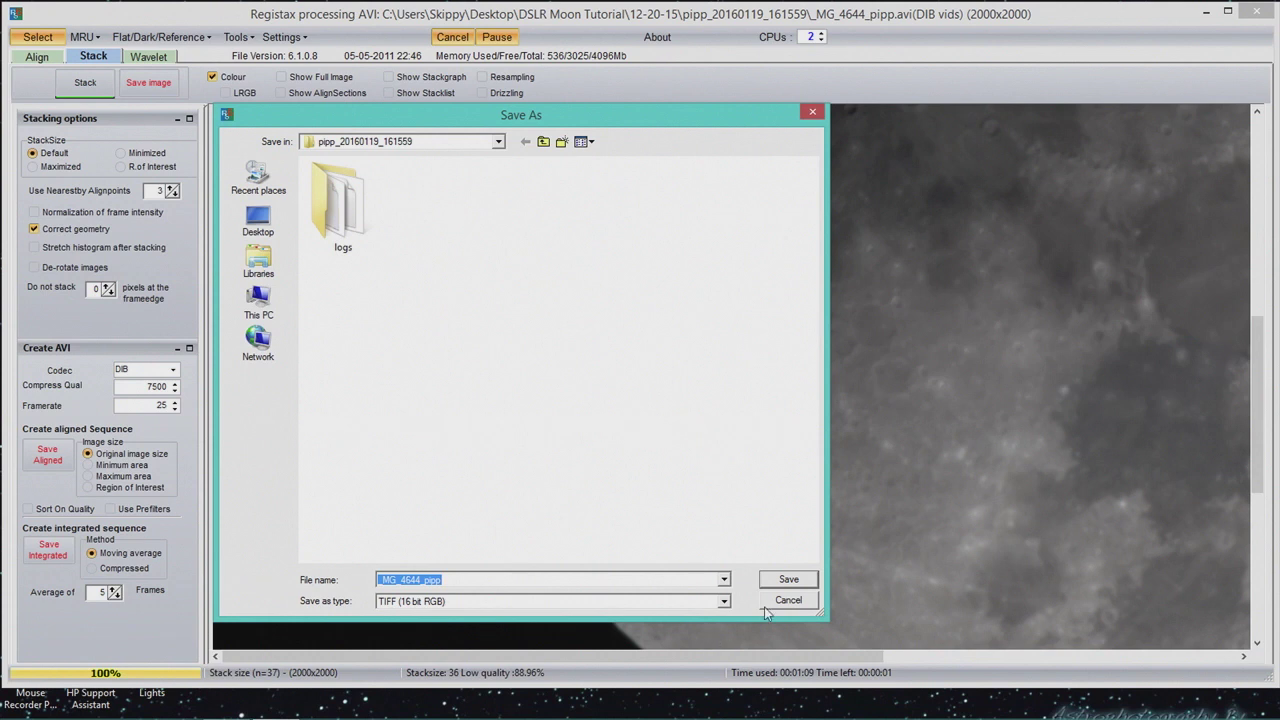
{"action": "left_click", "coordinate": [795, 582]}
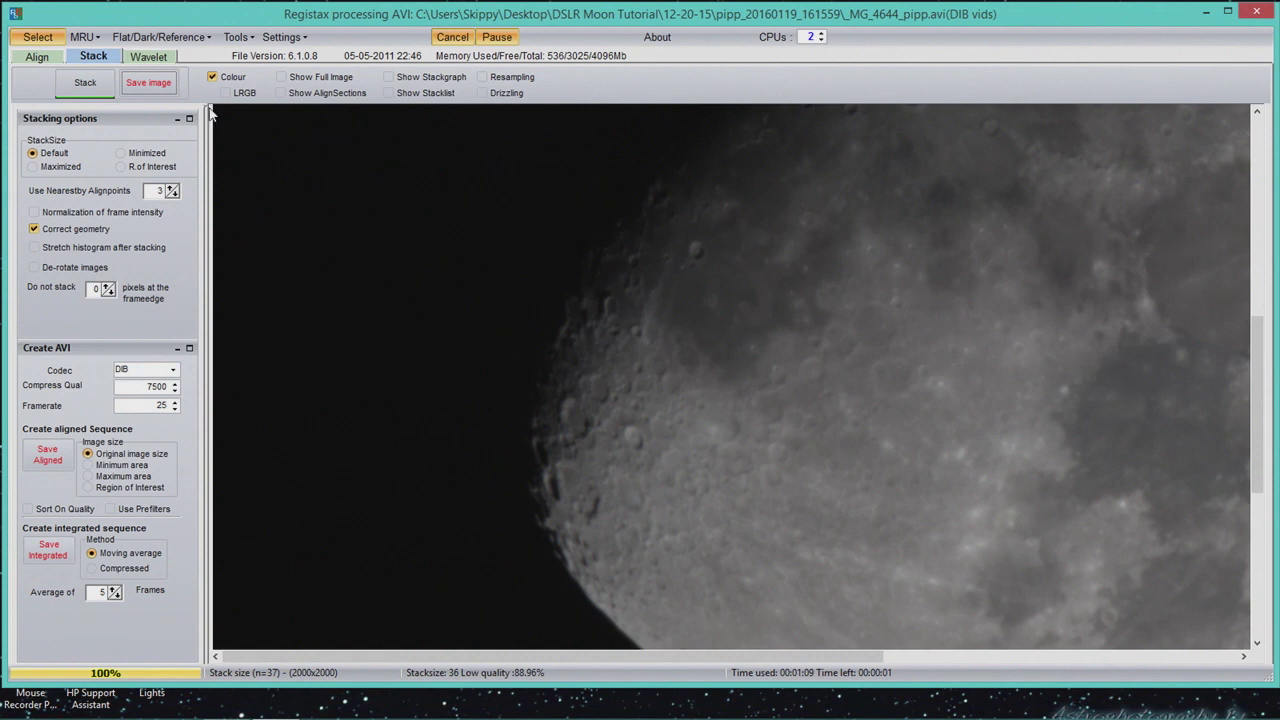
Switch to wavelet processing and preview layer 1 on the full moon image, including the cratered edge.
{"action": "left_click", "coordinate": [160, 58]}
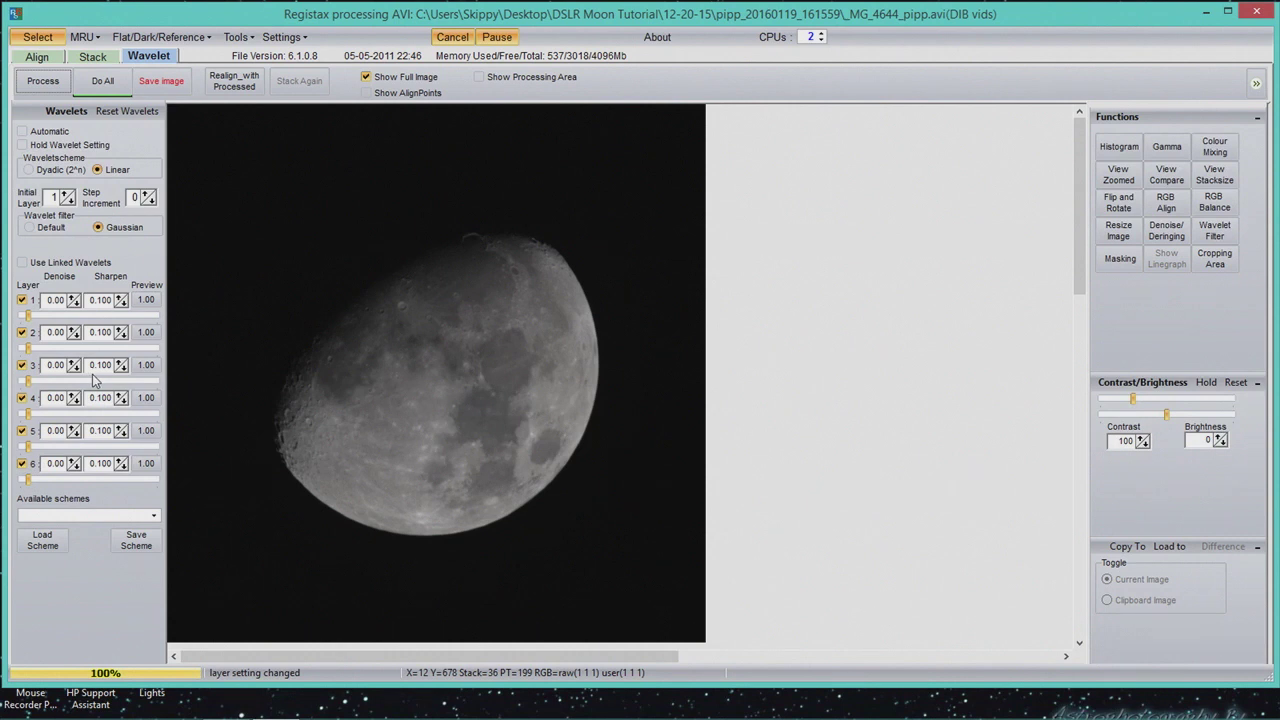
{"action": "left_click", "coordinate": [146, 300]}
{"action": "left_click", "coordinate": [237, 396]}
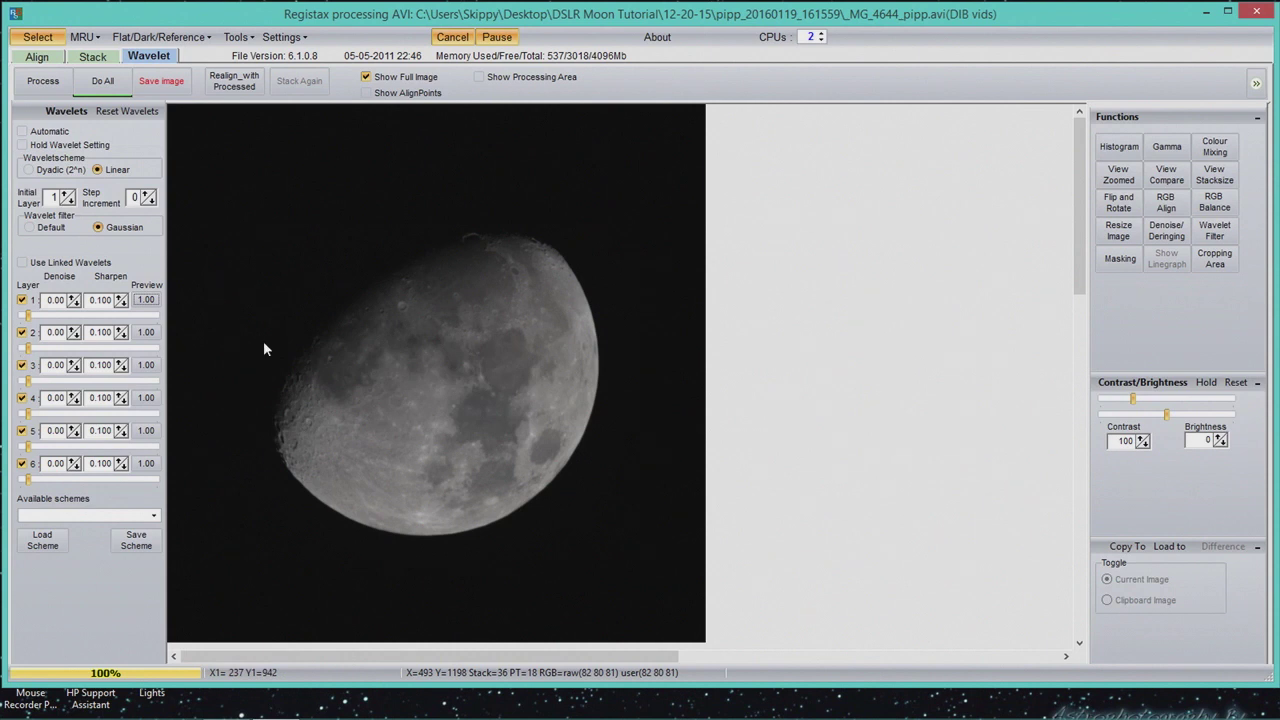
{"action": "left_click", "coordinate": [306, 437]}
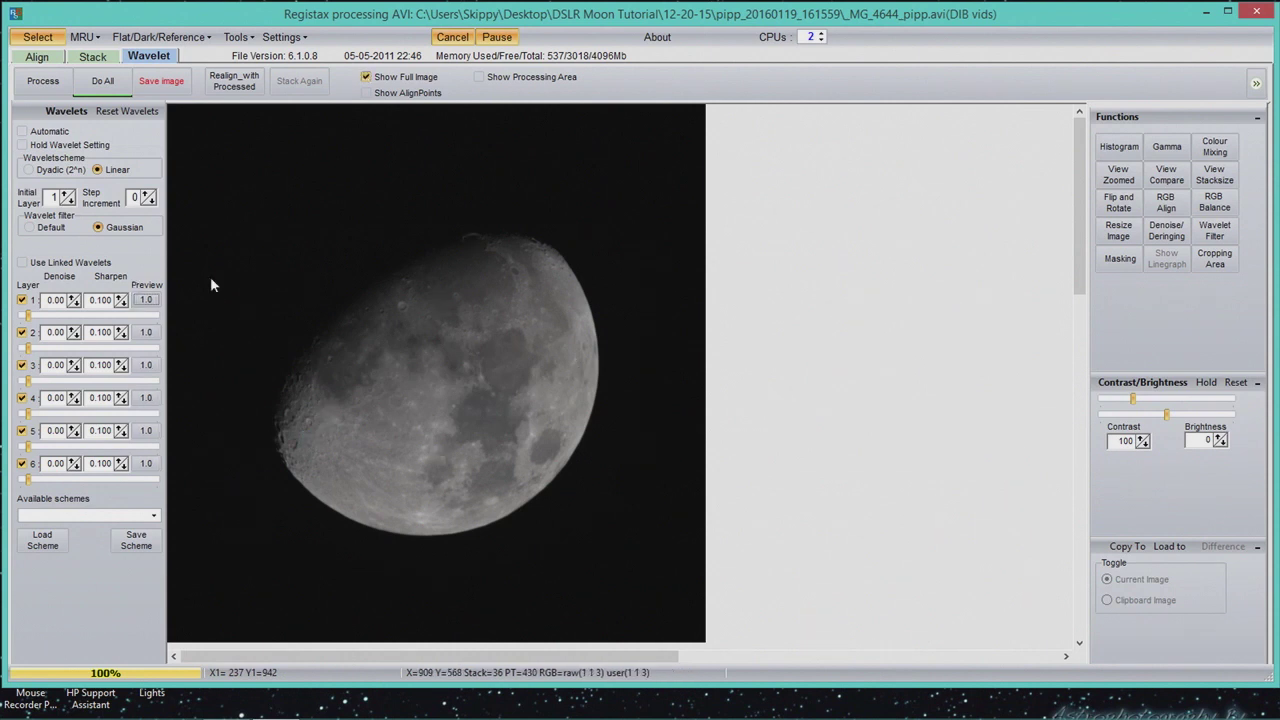
{"action": "left_click", "coordinate": [144, 301]}
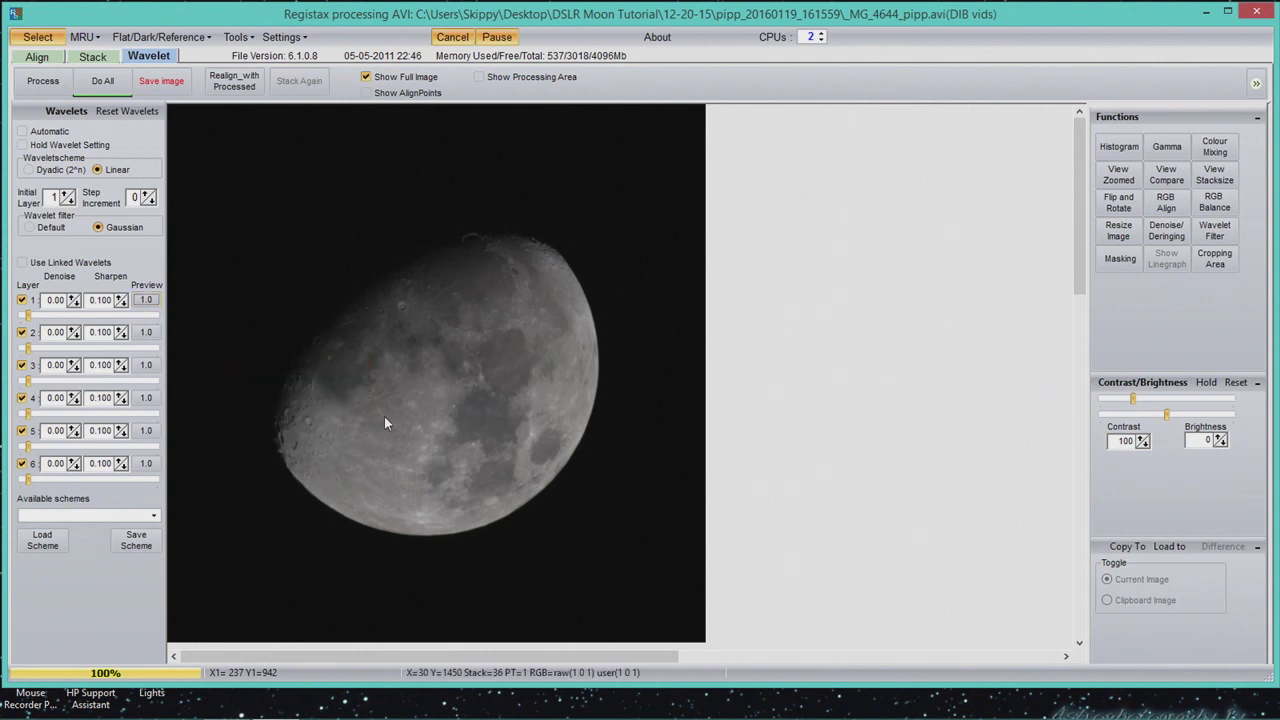
{"action": "left_click", "coordinate": [150, 303]}
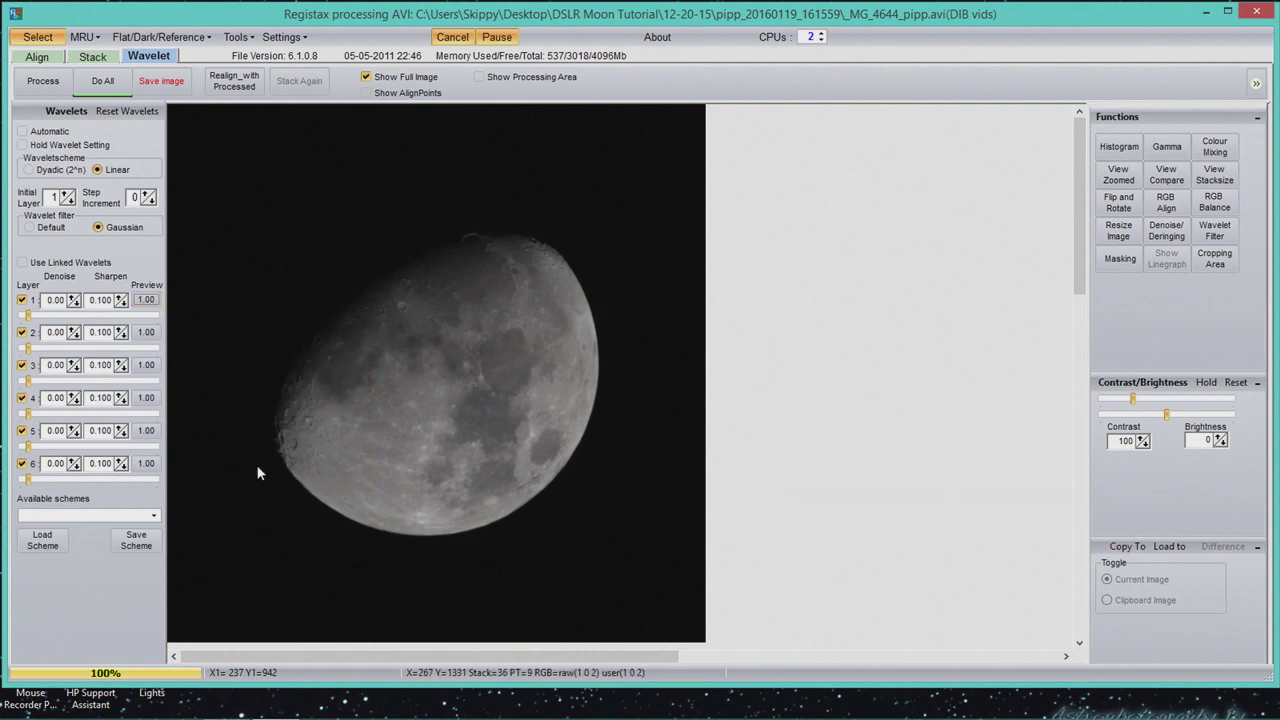
Show the moon at full size instead of the full-image view, centred on its shadowed, cratered edge.
{"action": "left_click", "coordinate": [366, 77]}
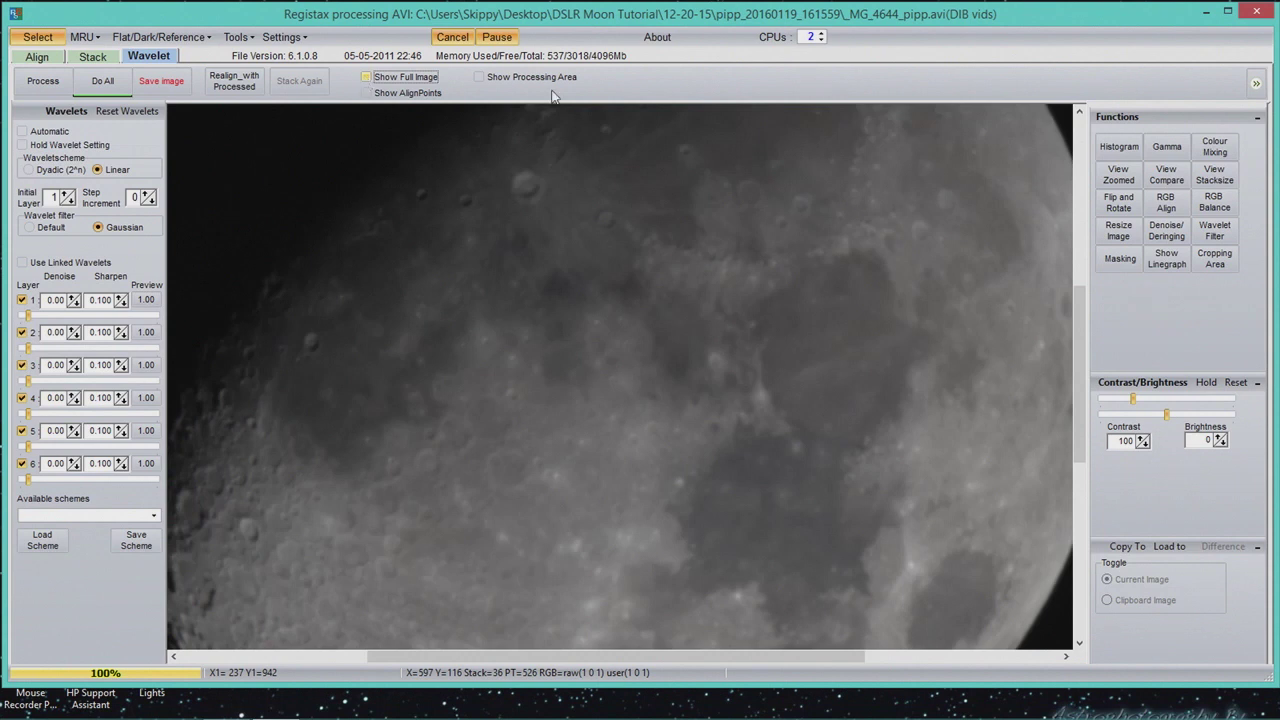
{"action": "left_click_drag", "start_coordinate": [648, 657], "coordinate": [478, 656]}
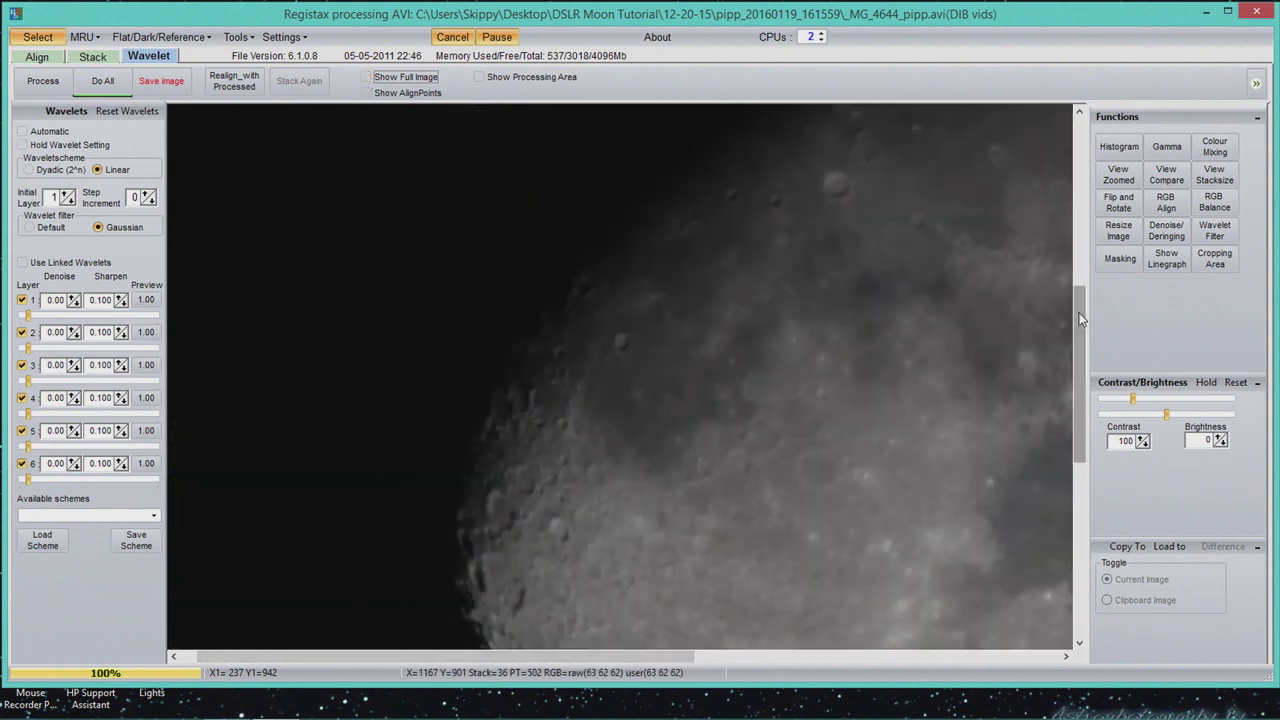
{"action": "left_click_drag", "start_coordinate": [1081, 330], "coordinate": [1081, 350]}
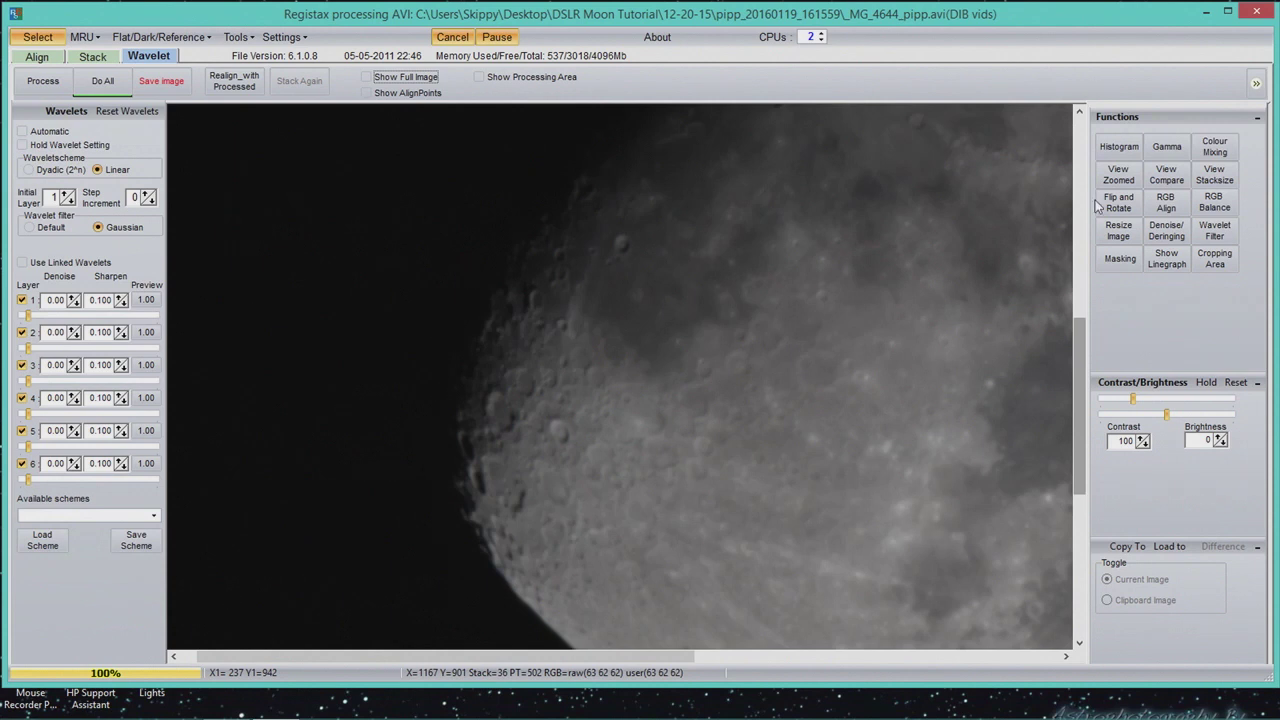
Open the zoomed view on the cratered edge at 2.00 magnification and change its interpolation to Bspline.
{"action": "left_click", "coordinate": [1122, 180]}
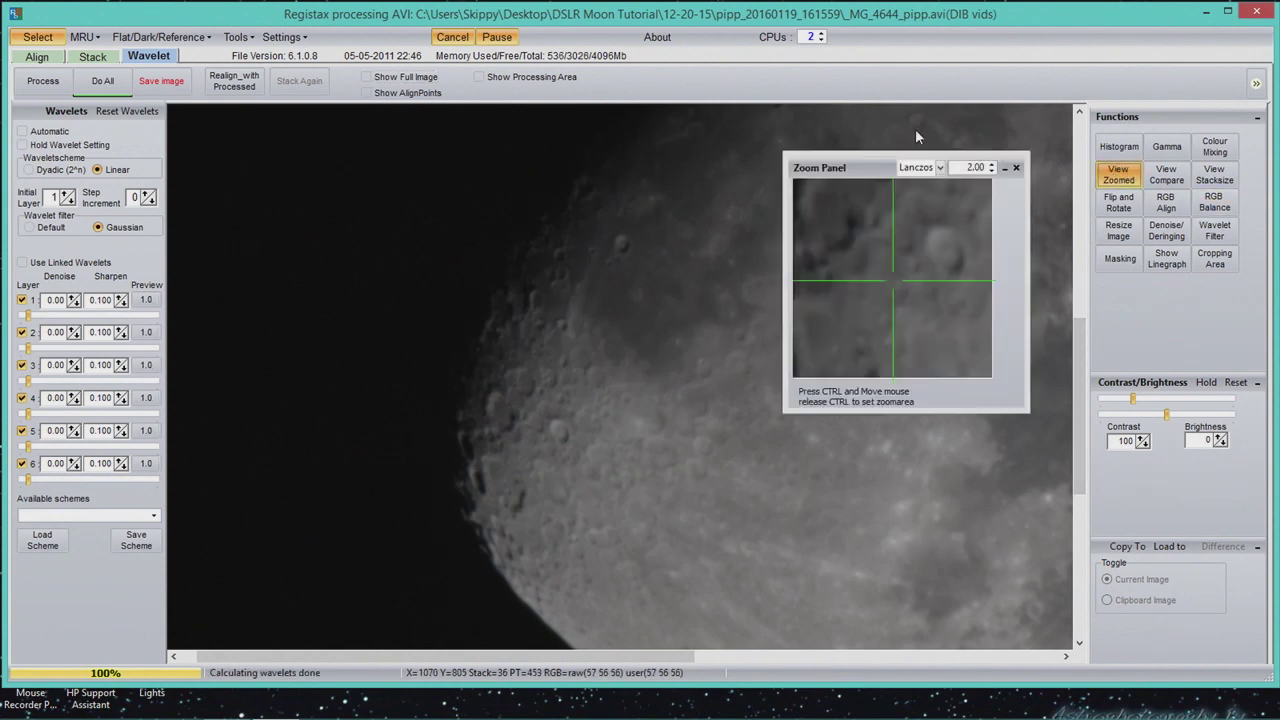
{"action": "left_click_drag", "start_coordinate": [862, 168], "coordinate": [884, 133]}
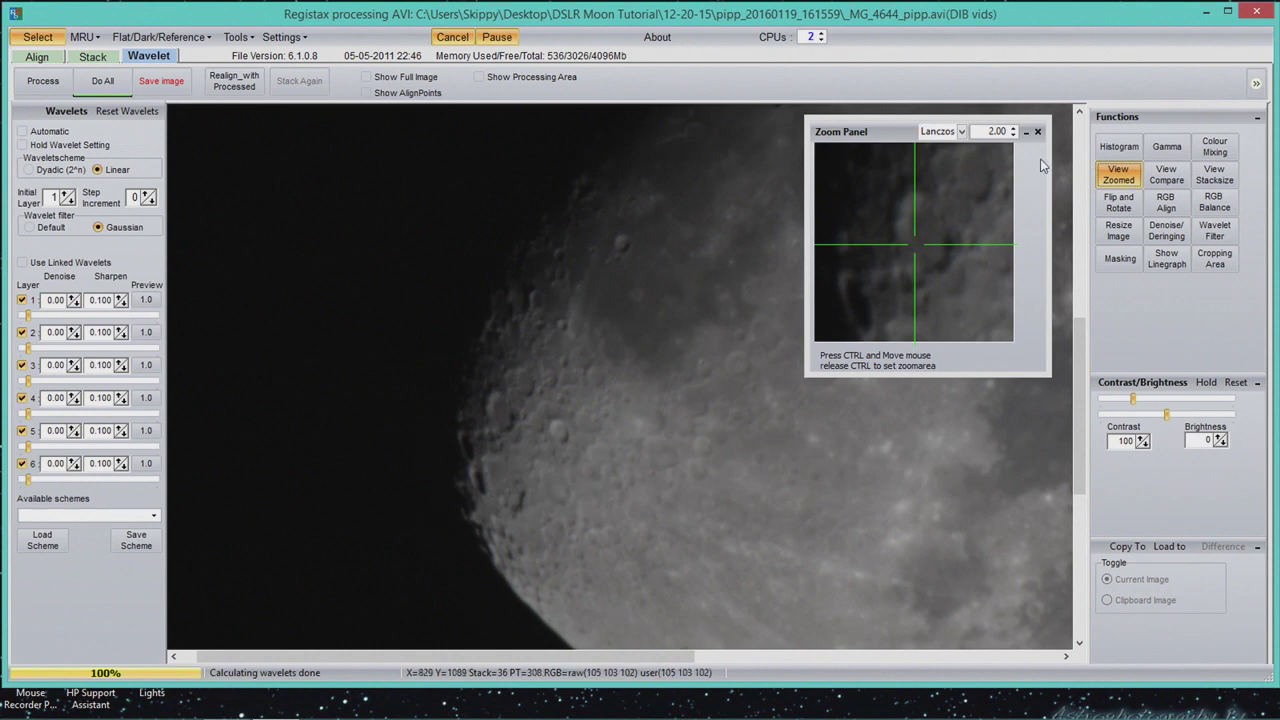
{"action": "left_click", "coordinate": [1012, 130]}
{"action": "left_click", "coordinate": [1012, 135]}
{"action": "left_click", "coordinate": [961, 131]}
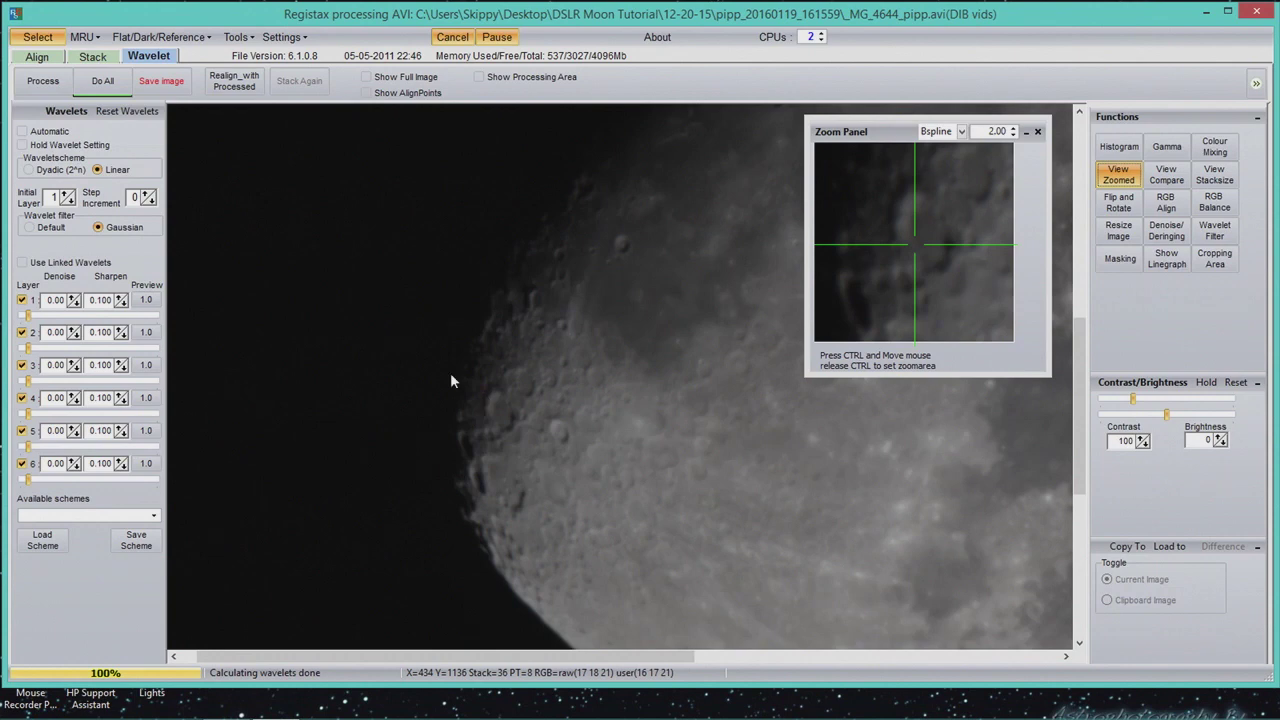
Preview the effect of wavelet layer 1 over the cratered edge and return to the normal image.
{"action": "left_click", "coordinate": [147, 301]}
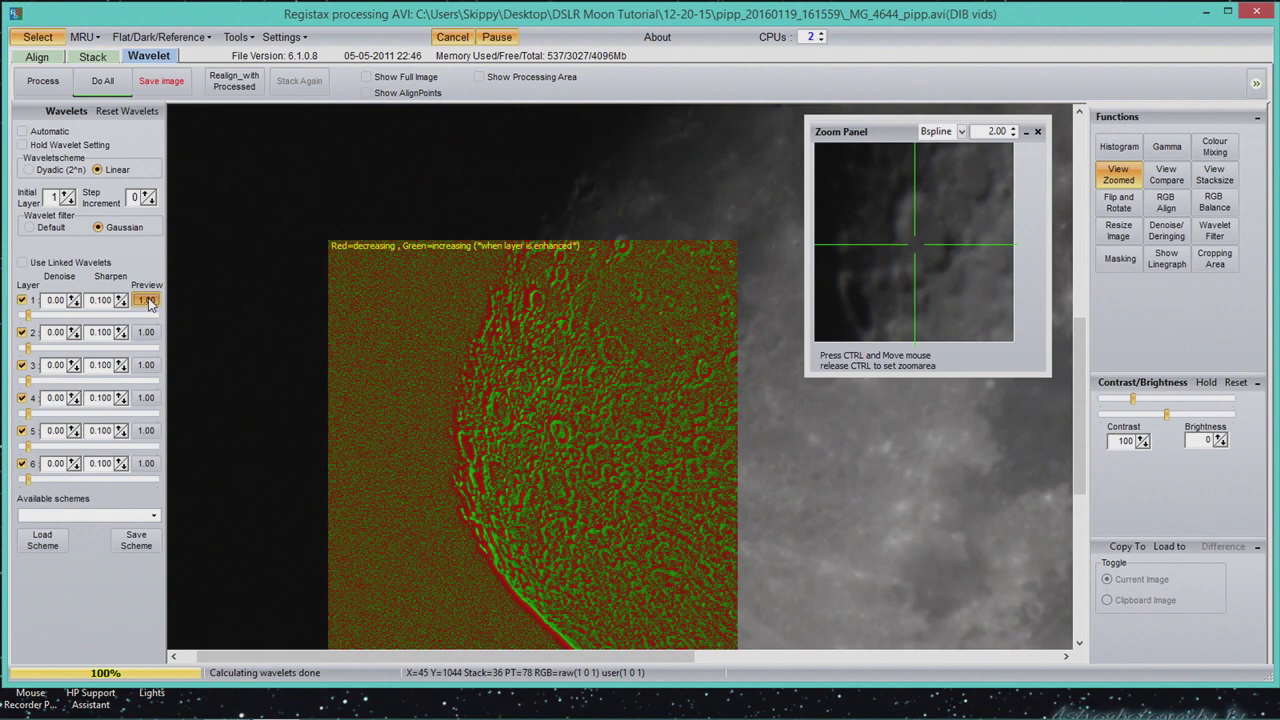
{"action": "left_click", "coordinate": [148, 304]}
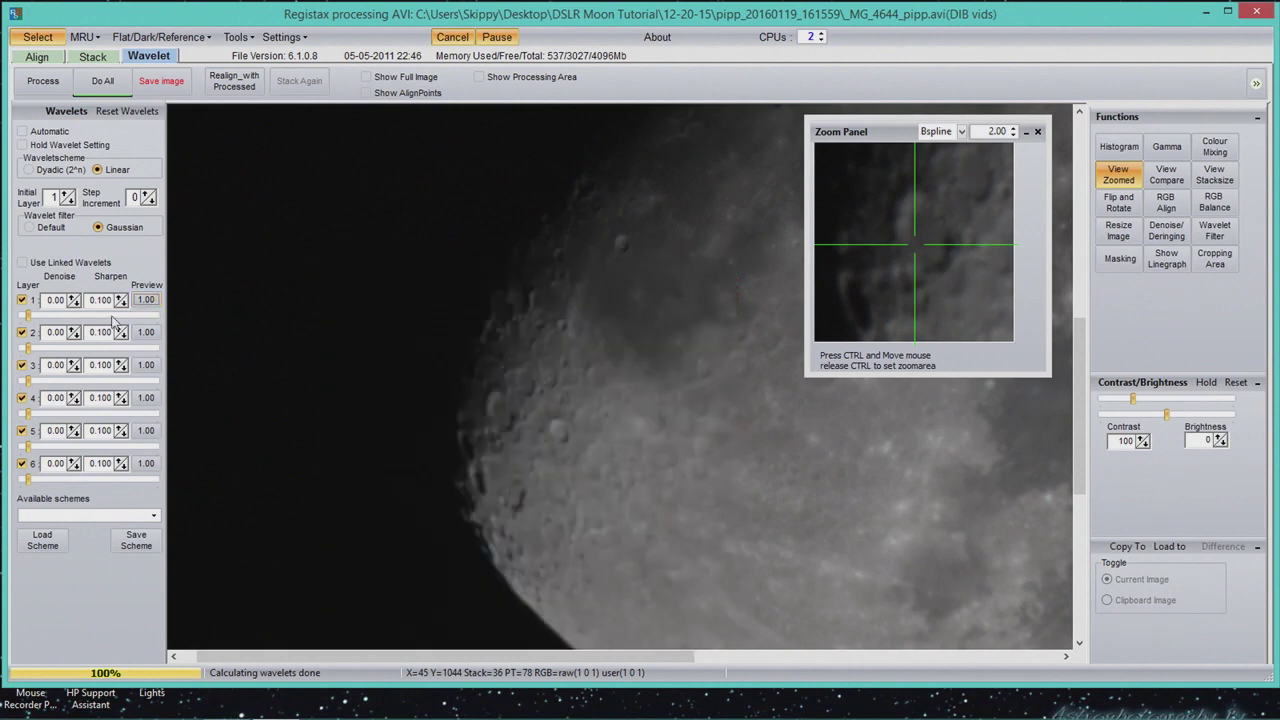
Raise wavelet layer 1 to 34.9 and set its denoise value to 0.10.
{"action": "left_click_drag", "start_coordinate": [29, 318], "coordinate": [56, 322]}
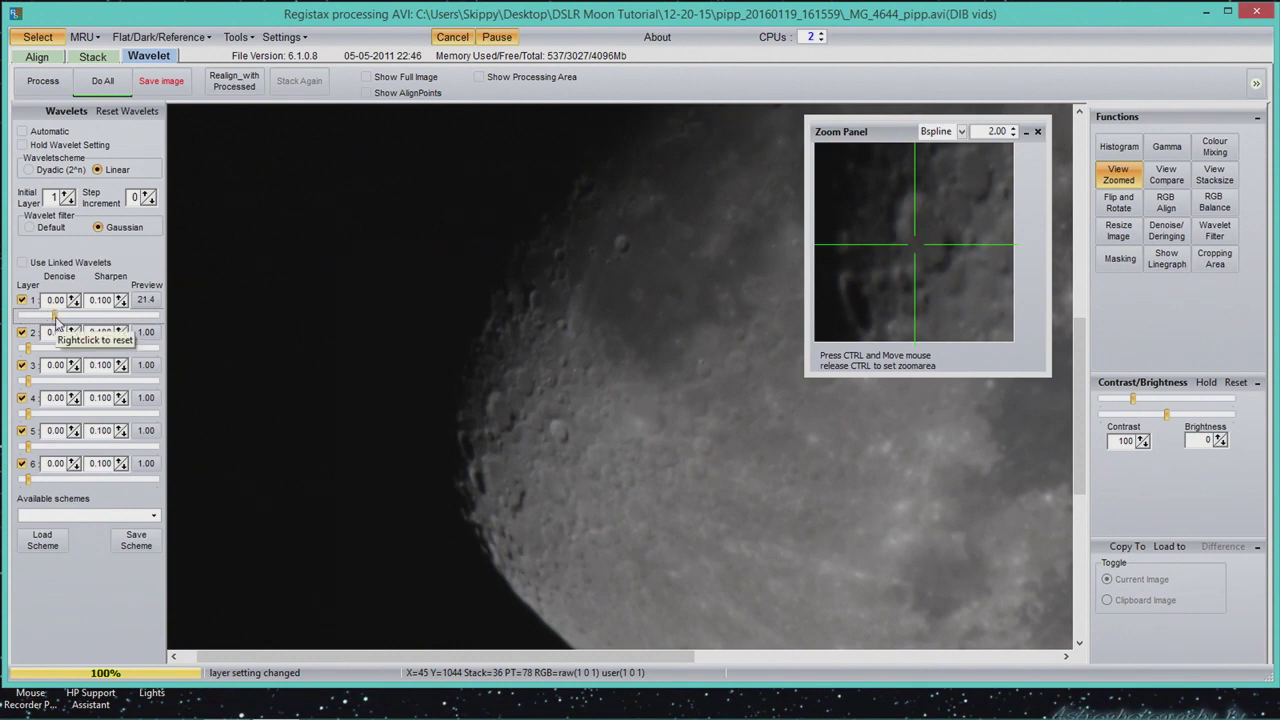
{"action": "left_click_drag", "start_coordinate": [56, 320], "coordinate": [73, 316]}
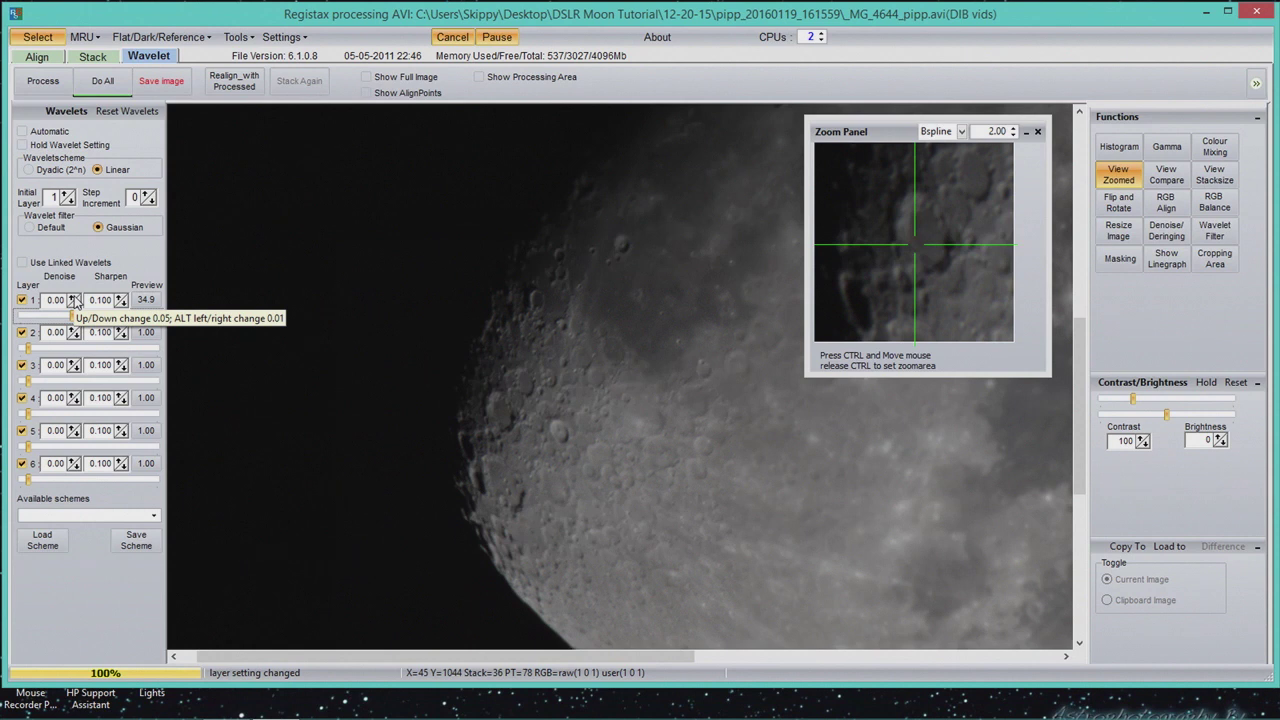
{"action": "left_click", "coordinate": [74, 301]}
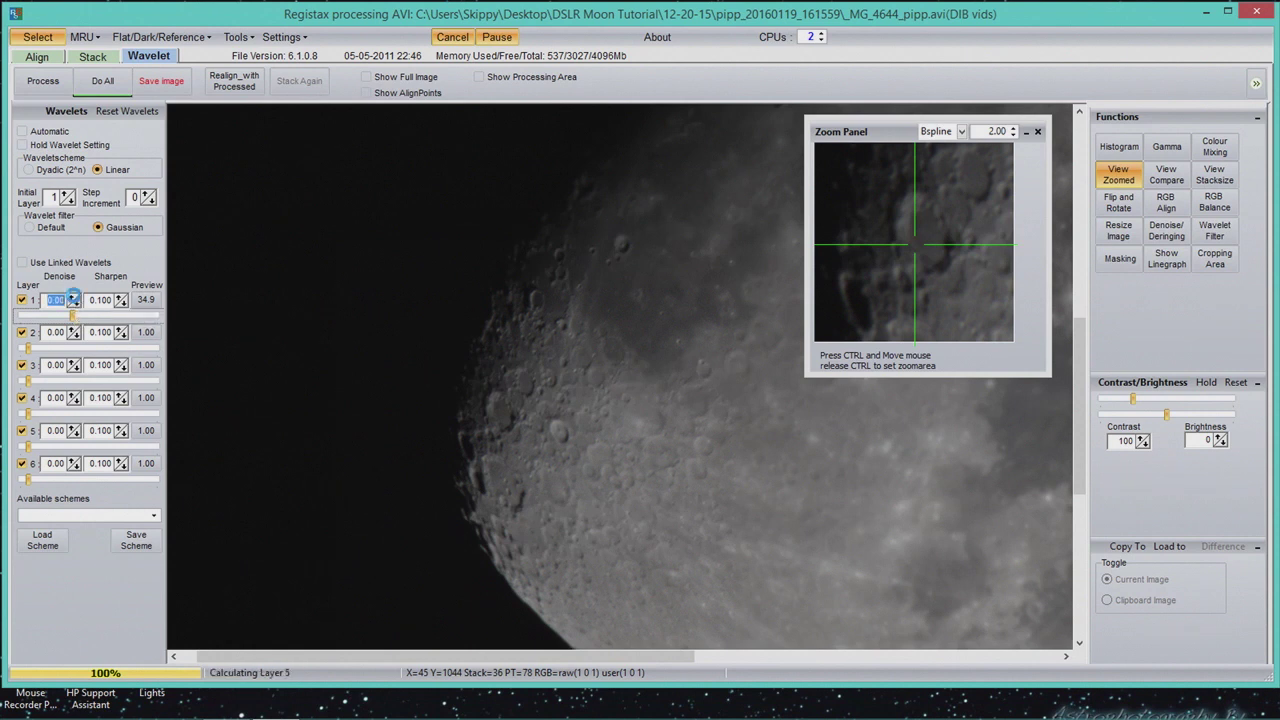
{"action": "left_click", "coordinate": [74, 298]}
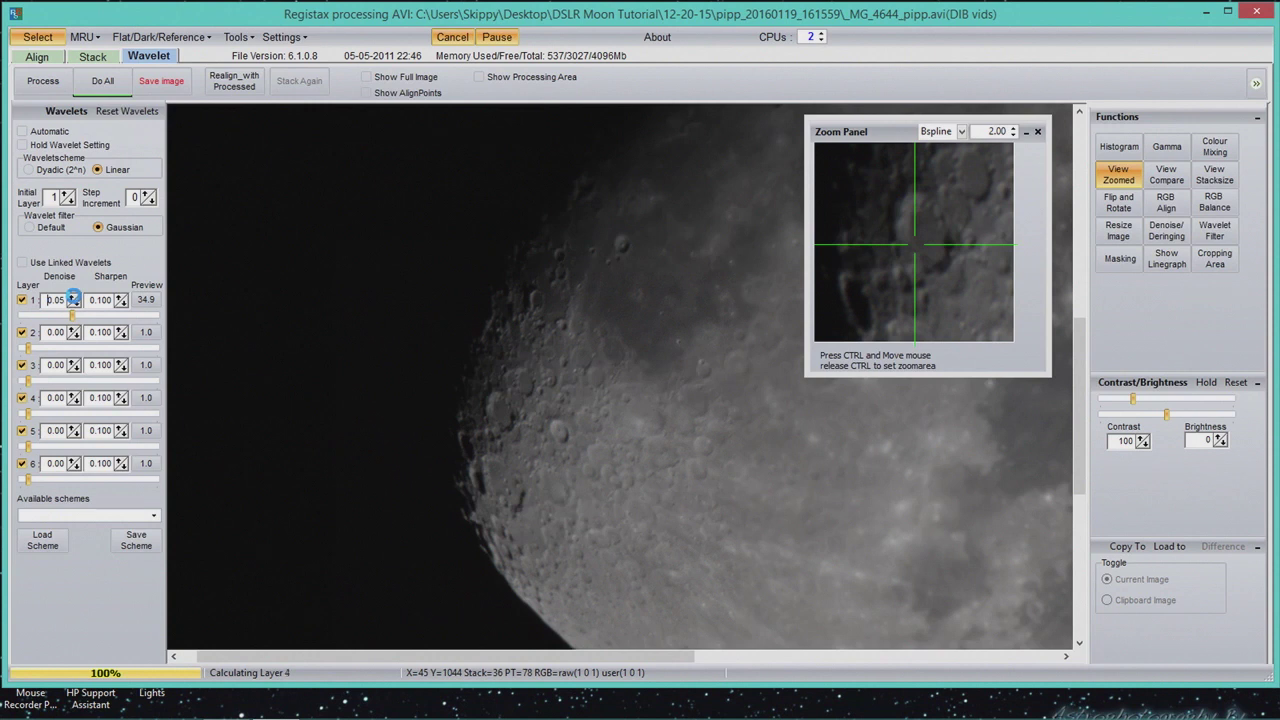
{"action": "left_click", "coordinate": [74, 299]}
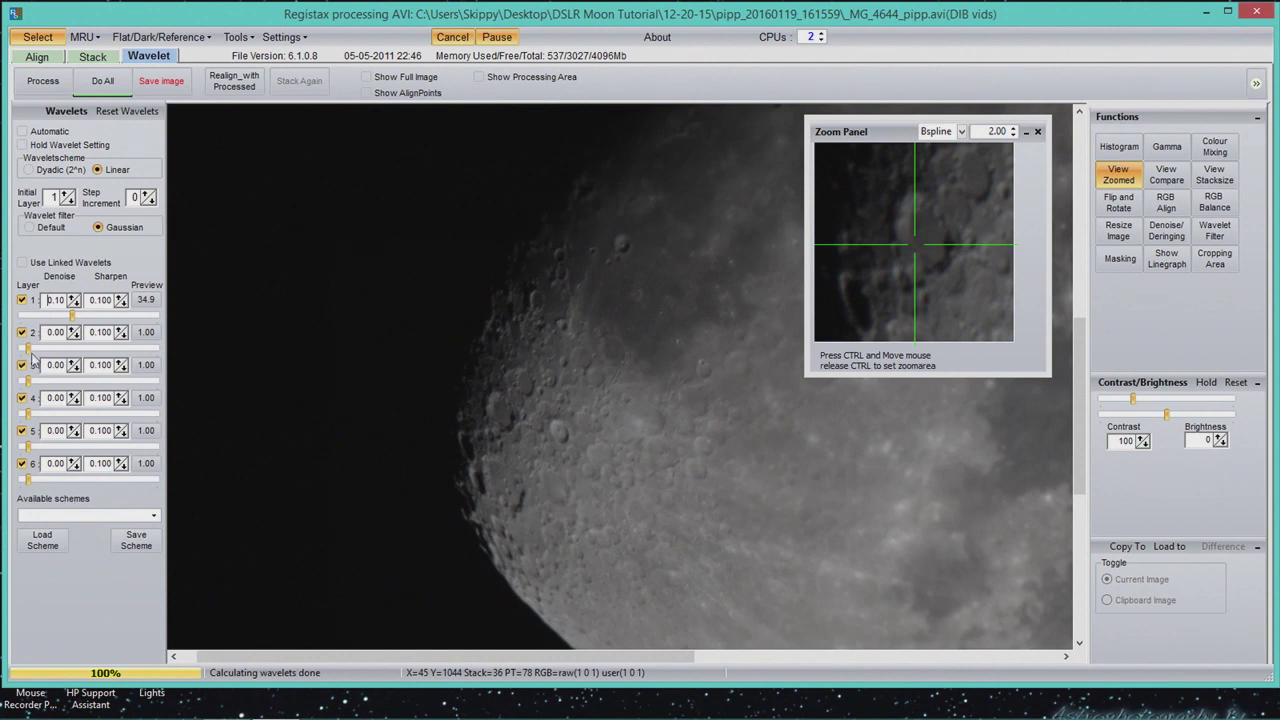
Raise wavelet layer 2 to 68.1 and layer 3 to 77.3 without changing their denoise values.
{"action": "left_click_drag", "start_coordinate": [28, 346], "coordinate": [55, 348]}
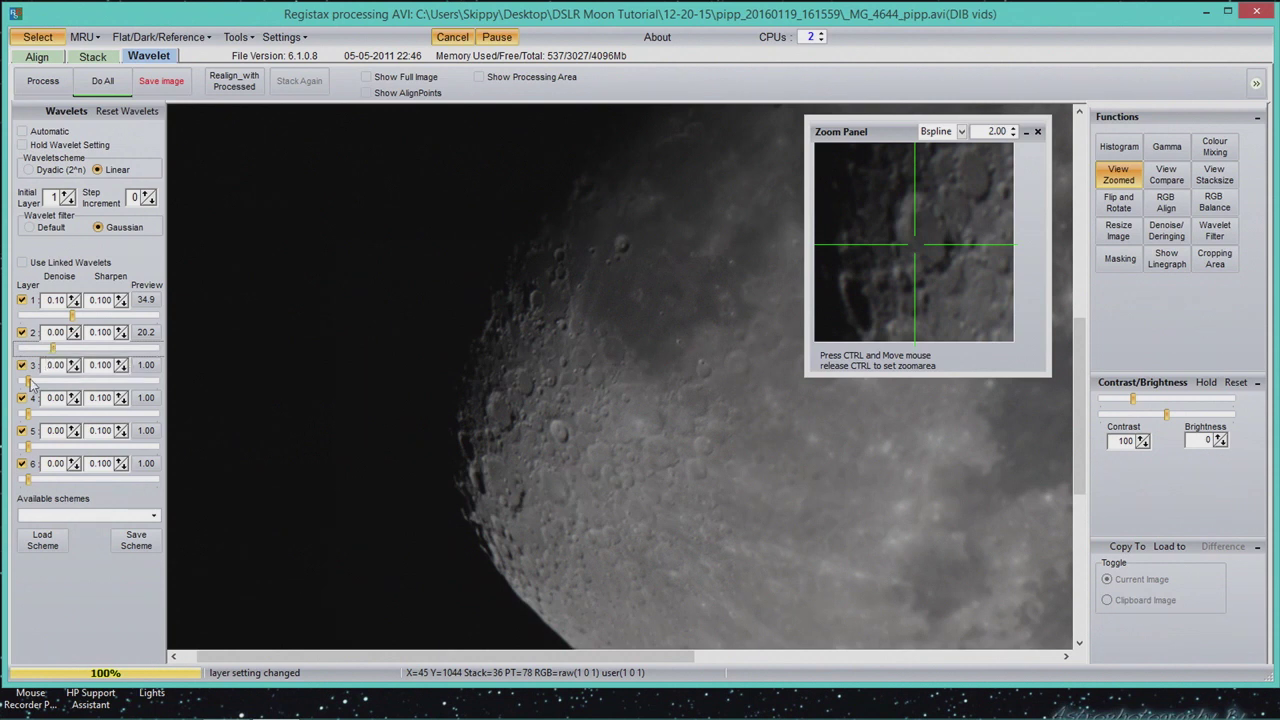
{"action": "left_click_drag", "start_coordinate": [29, 381], "coordinate": [57, 385]}
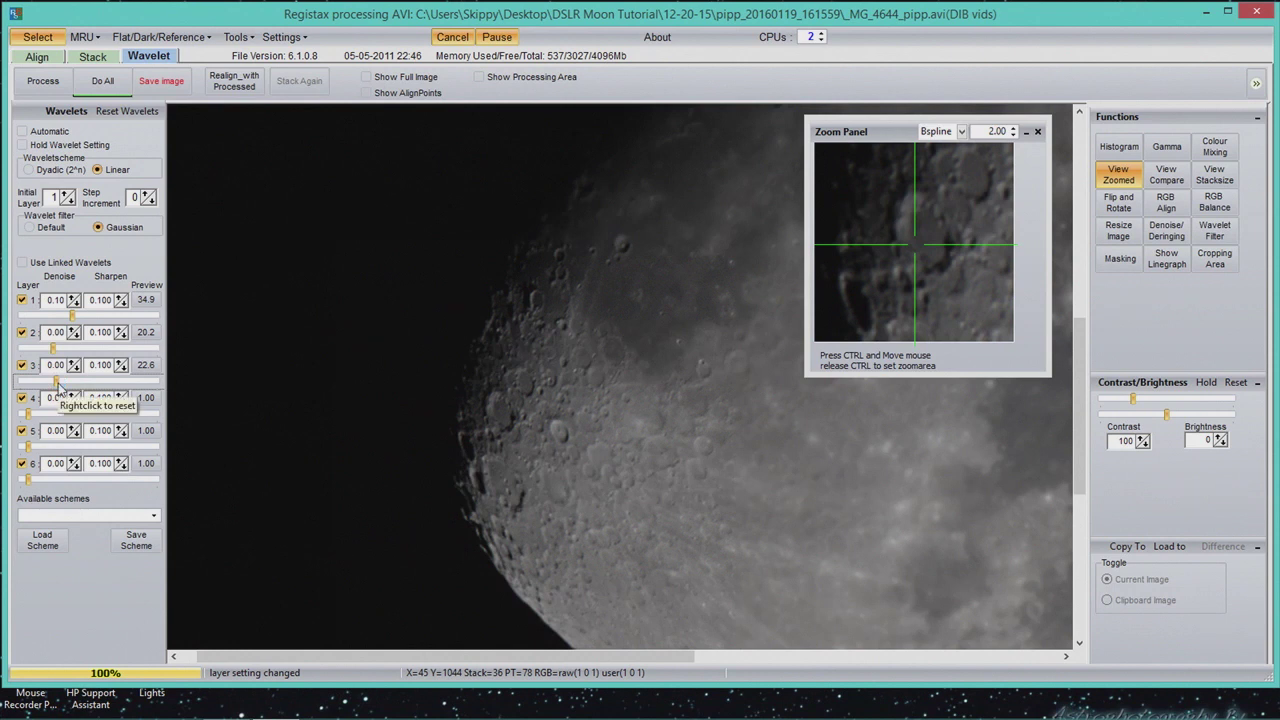
{"action": "scroll", "coordinate": [57, 383], "scroll_direction": "down", "scroll_amount": 5}
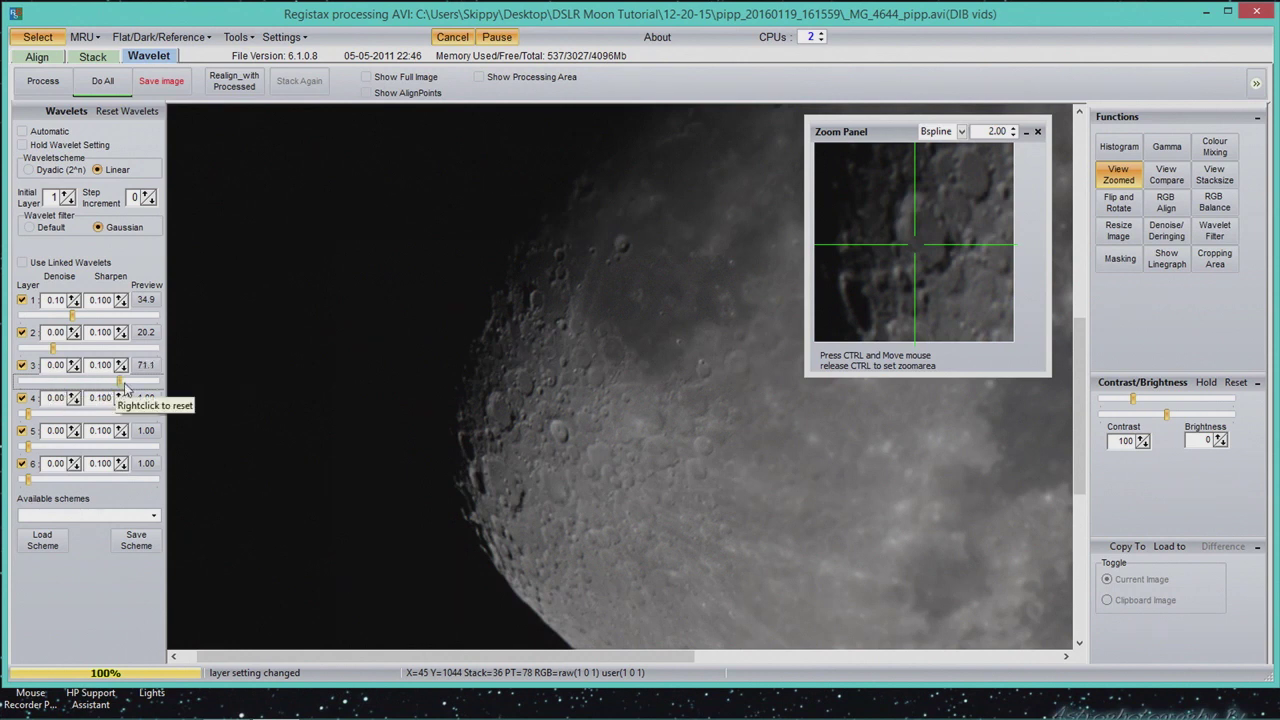
{"action": "left_click", "coordinate": [54, 347]}
{"action": "scroll", "coordinate": [55, 347], "scroll_direction": "down", "scroll_amount": 5}
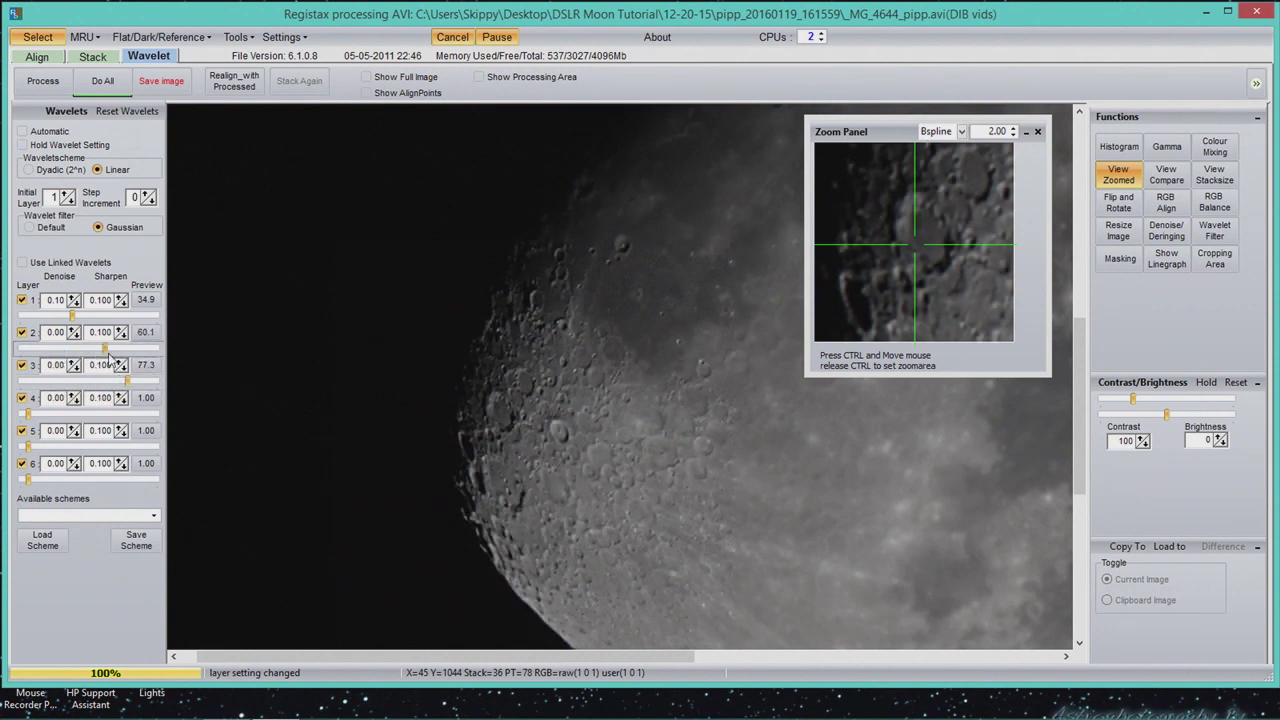
Try stronger sharpening with wavelet layer 1 at 68.7 and layer 4 at 42.9, and reset all wavelet settings.
{"action": "left_click", "coordinate": [77, 315]}
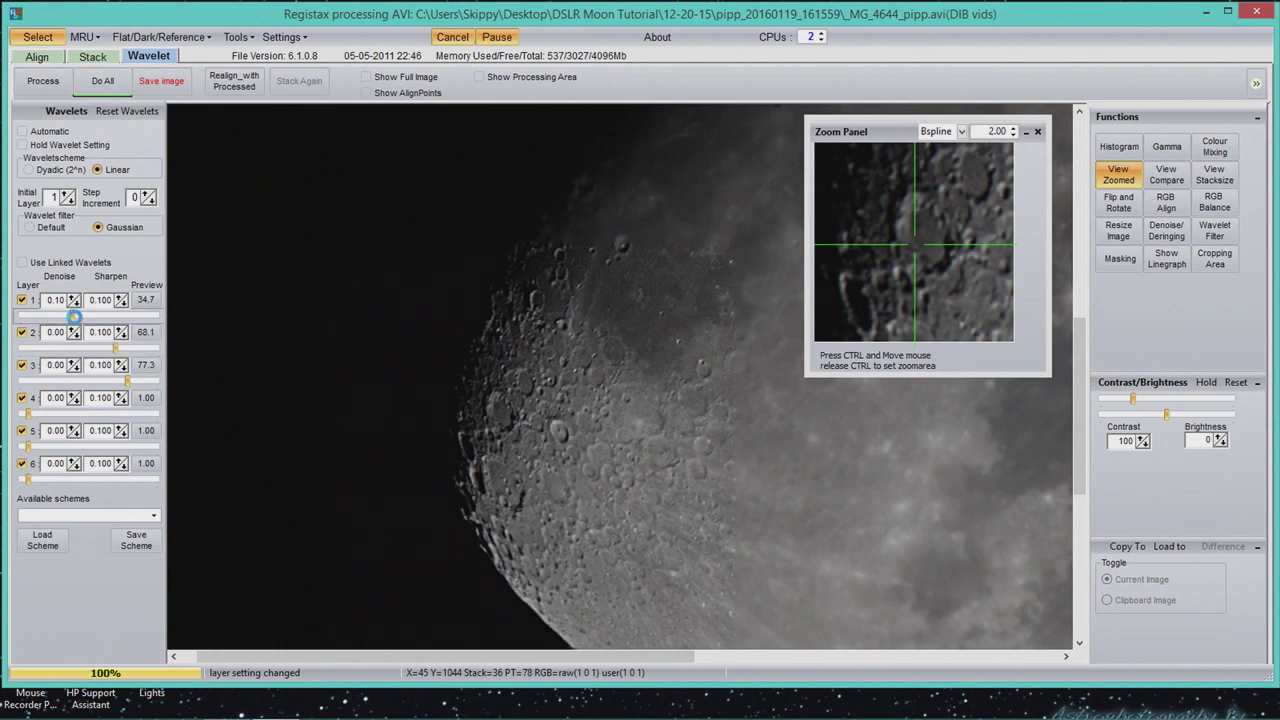
{"action": "left_click_drag", "start_coordinate": [77, 312], "coordinate": [116, 320]}
{"action": "left_click_drag", "start_coordinate": [28, 415], "coordinate": [83, 413]}
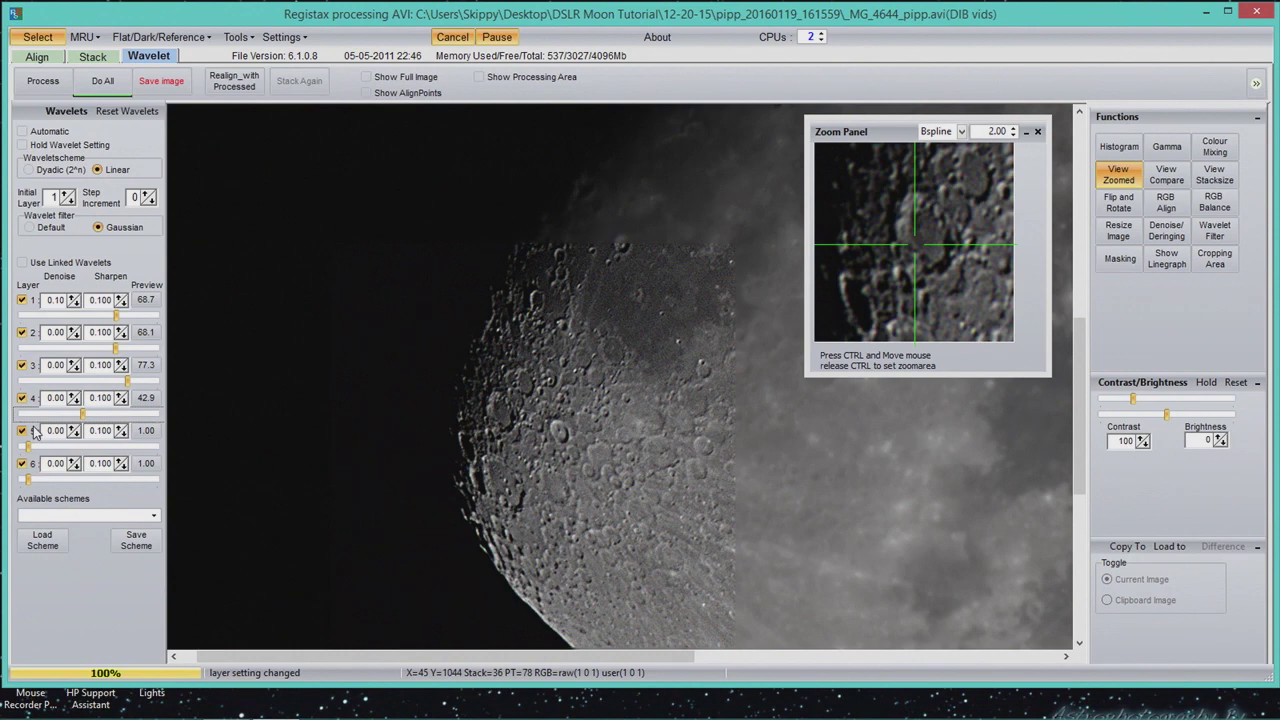
{"action": "left_click", "coordinate": [127, 115]}
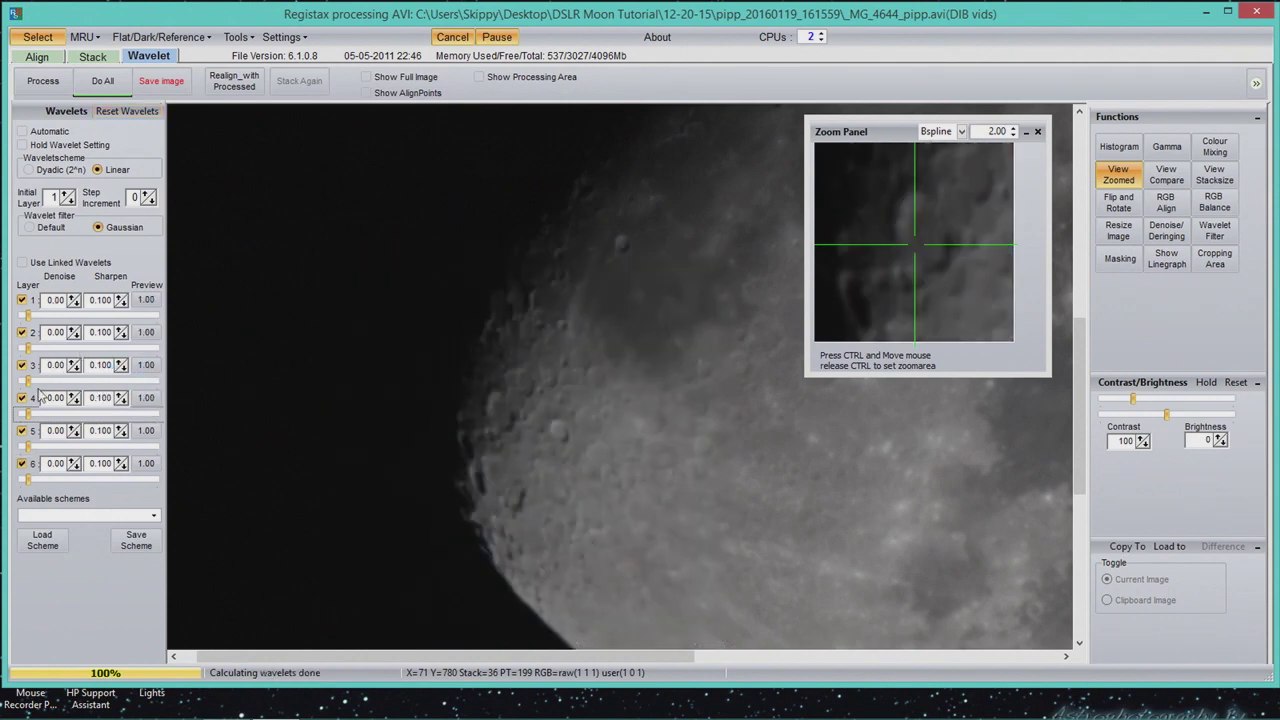
With linked wavelets enabled, set layer 1 to 12.8 and layer 2 to 11.0, and preview layer 2.
{"action": "left_click", "coordinate": [21, 264]}
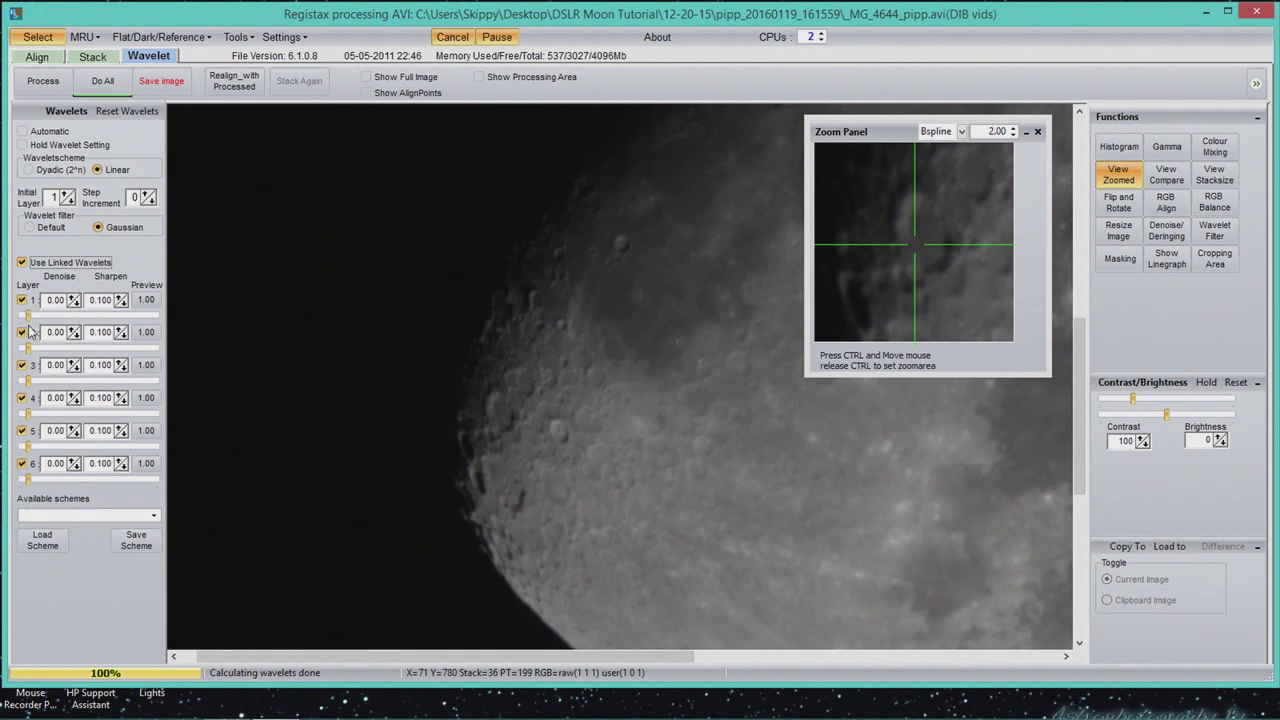
{"action": "left_click_drag", "start_coordinate": [29, 316], "coordinate": [43, 316]}
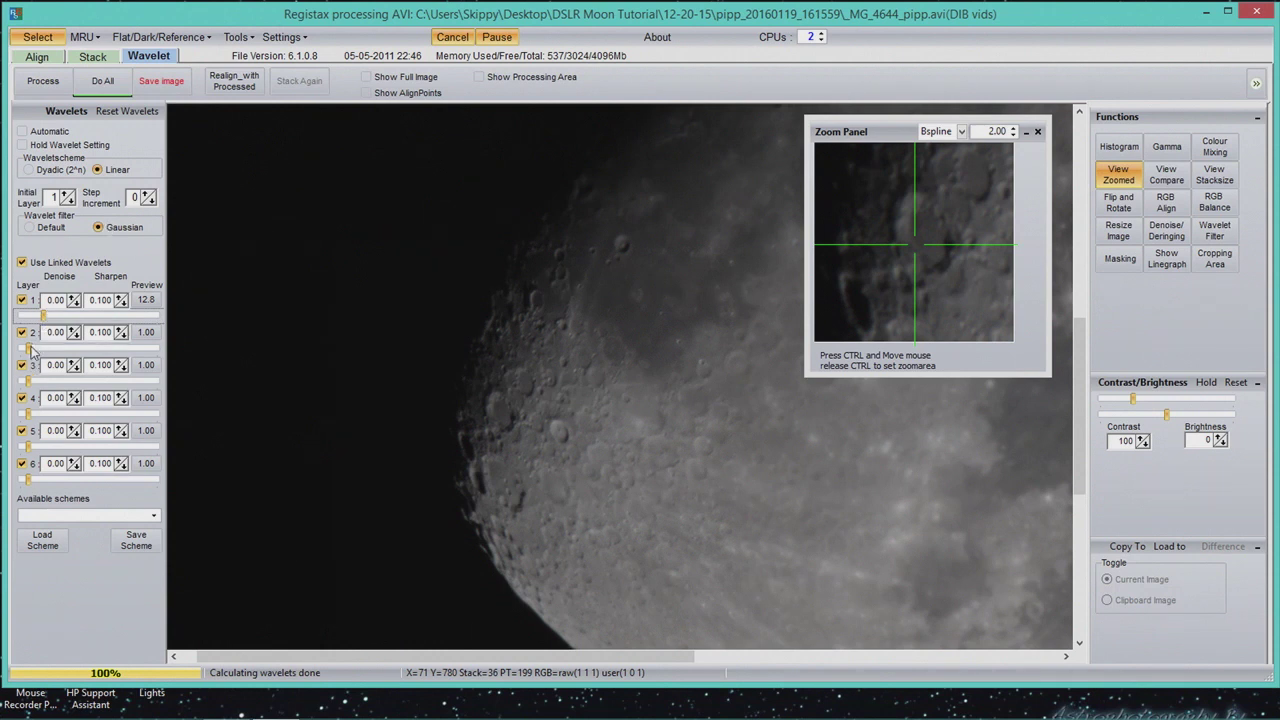
{"action": "left_click_drag", "start_coordinate": [29, 349], "coordinate": [42, 346]}
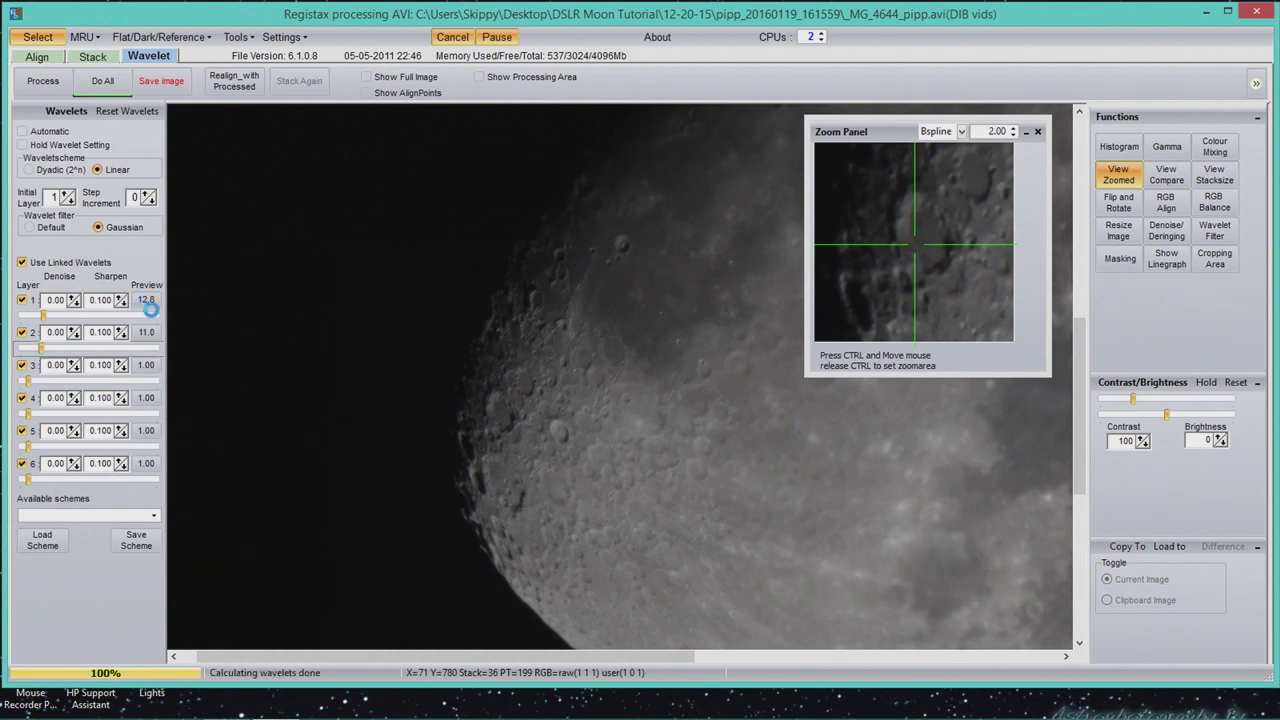
{"action": "left_click", "coordinate": [153, 335]}
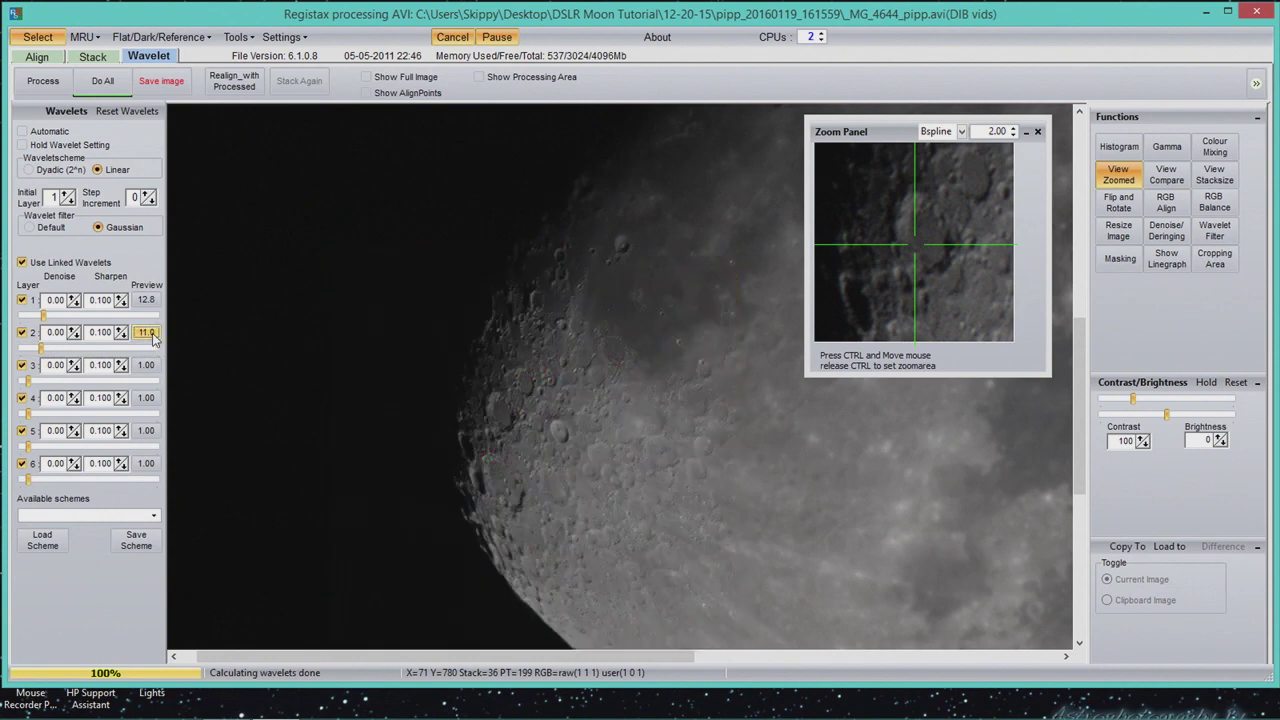
{"action": "left_click", "coordinate": [153, 335]}
Set the denoise value of wavelet layers 1 and 2 to 0.10 each.
{"action": "left_click", "coordinate": [70, 300]}
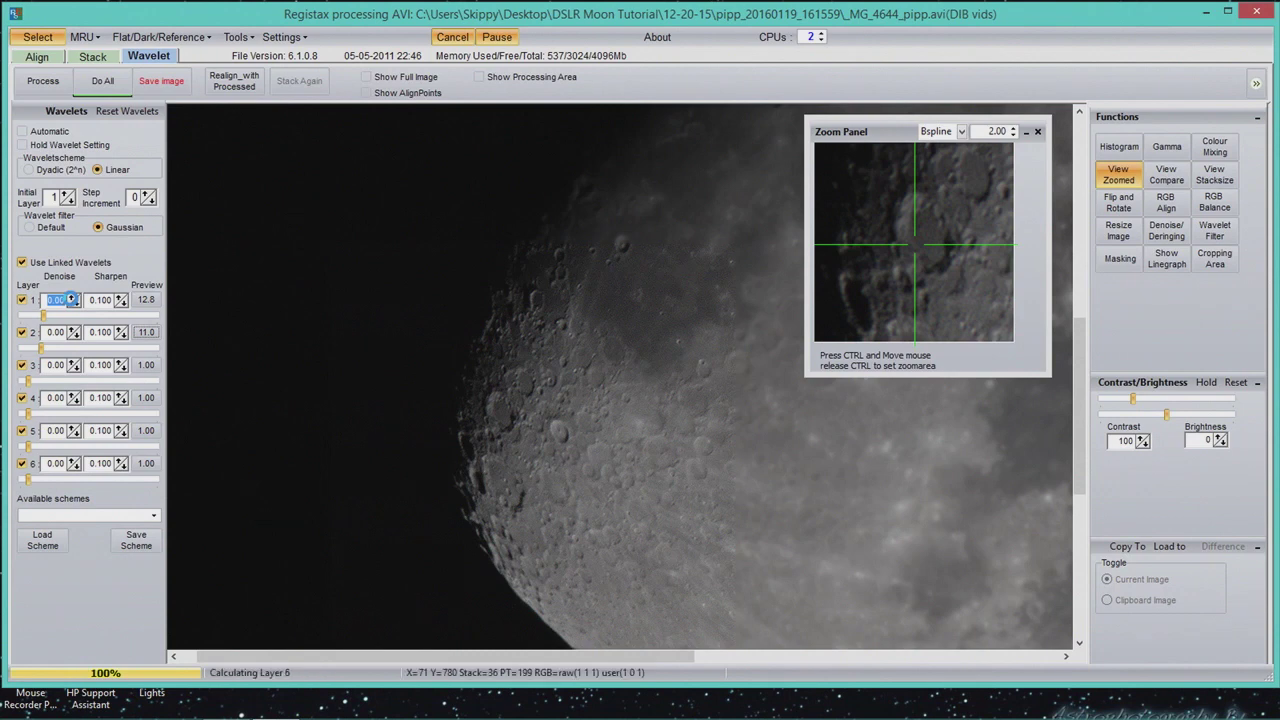
{"action": "left_click", "coordinate": [72, 297]}
{"action": "left_click", "coordinate": [72, 298]}
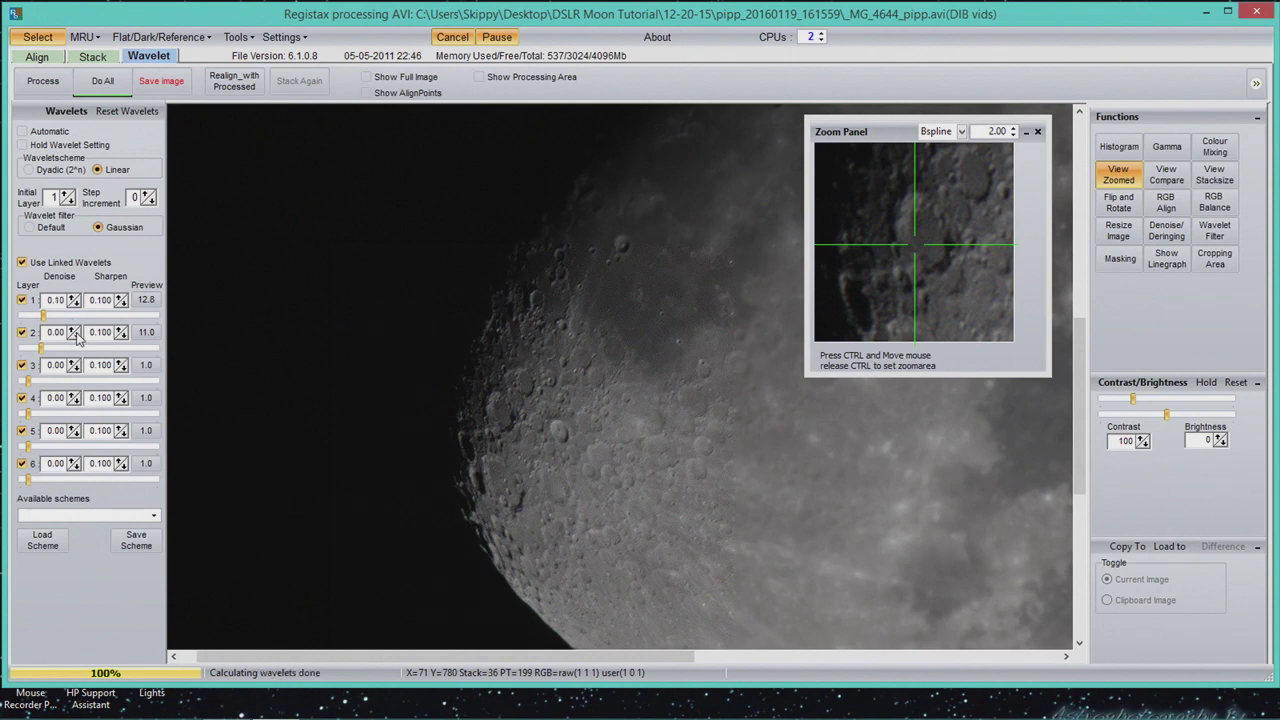
{"action": "left_click", "coordinate": [72, 332]}
{"action": "left_click", "coordinate": [73, 334]}
{"action": "left_click", "coordinate": [71, 331]}
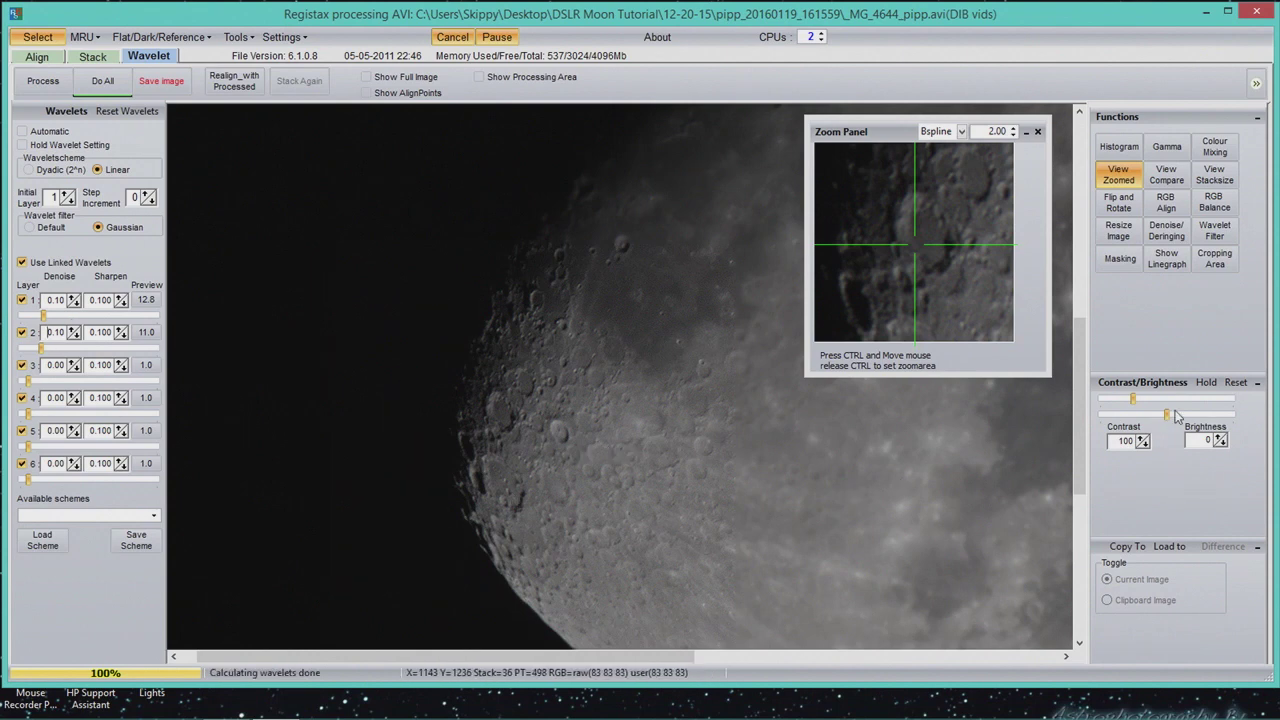
Set the contrast to 121 and the brightness to 4, and apply all adjustments to the whole moon in full-image view.
{"action": "left_click_drag", "start_coordinate": [1167, 416], "coordinate": [1174, 424]}
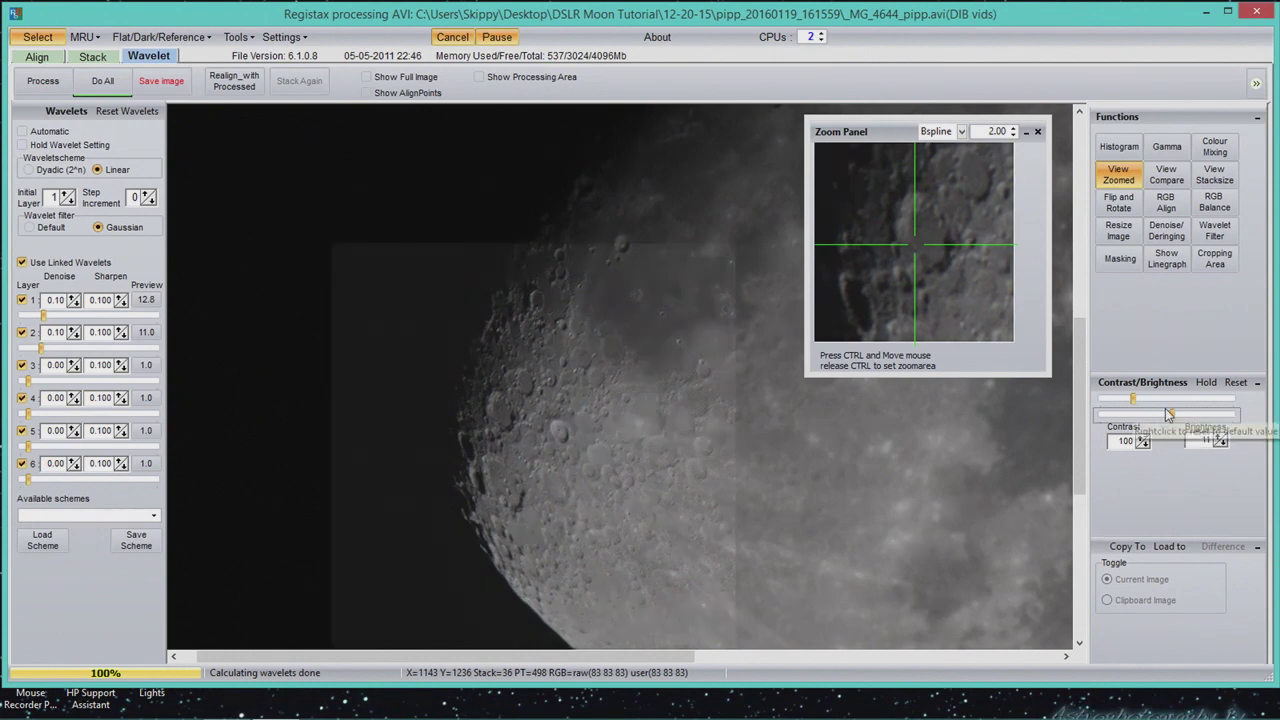
{"action": "left_click_drag", "start_coordinate": [1135, 401], "coordinate": [1143, 403]}
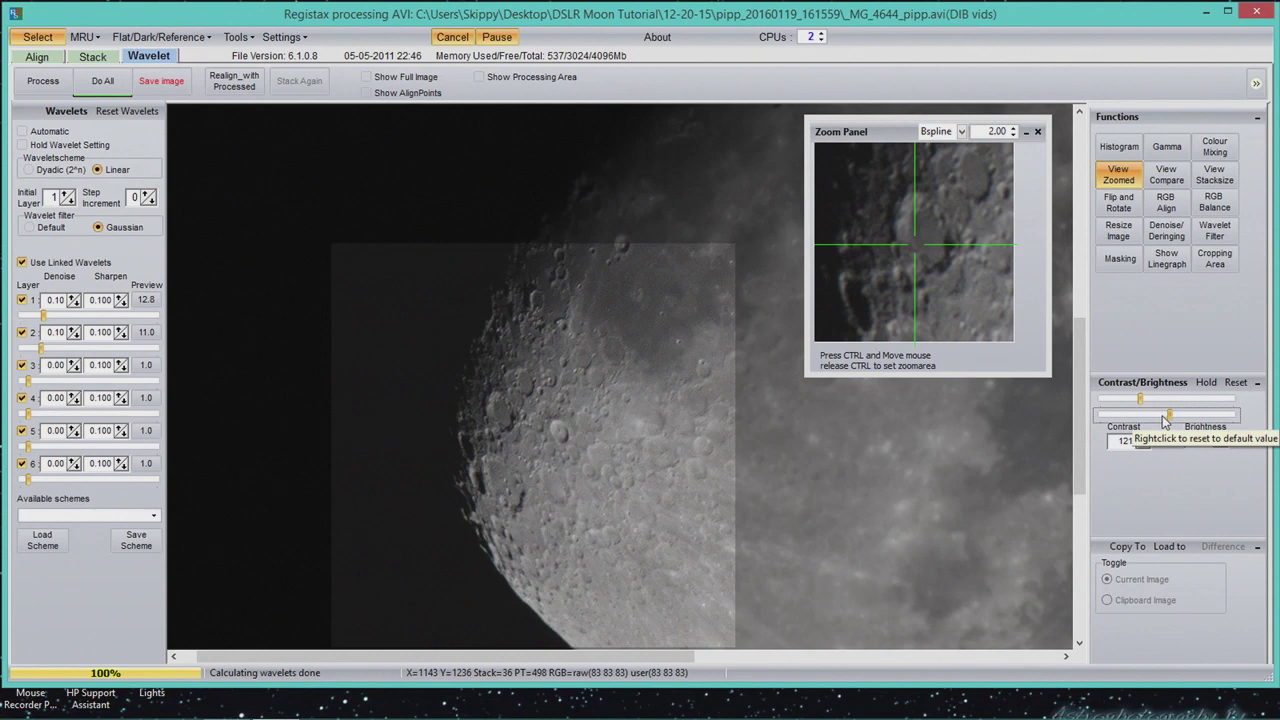
{"action": "left_click", "coordinate": [1160, 414]}
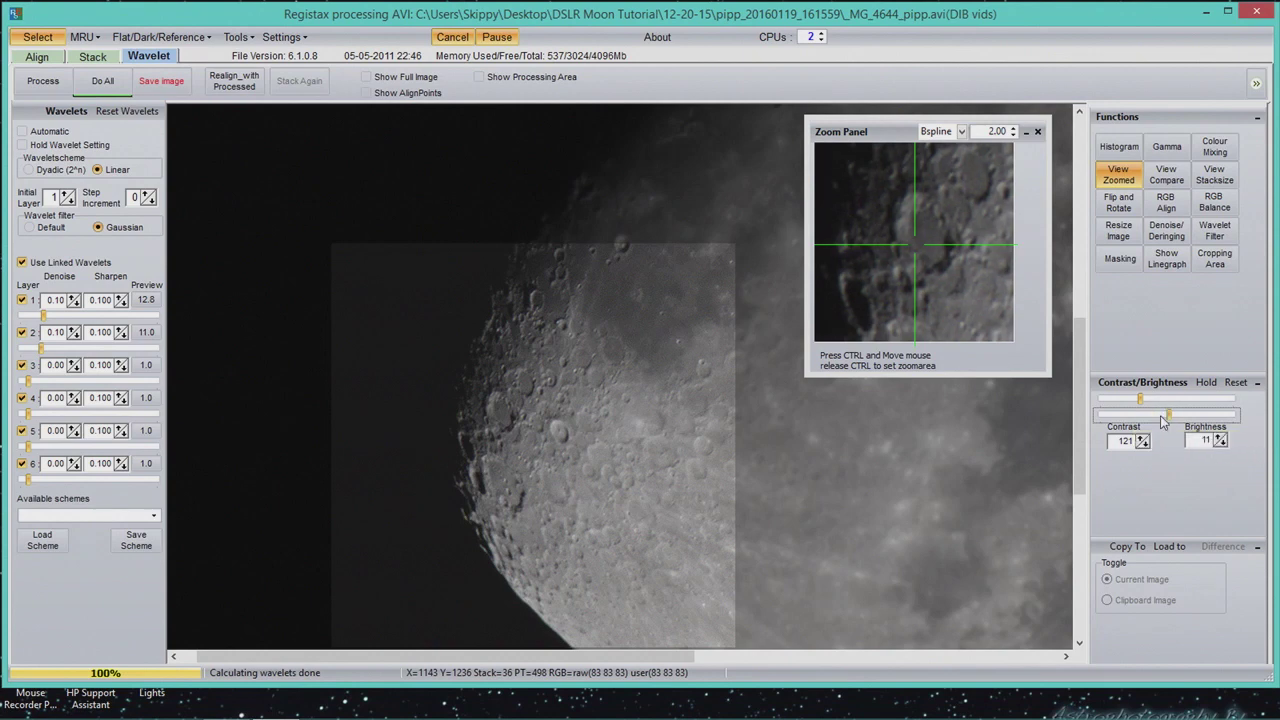
{"action": "scroll", "coordinate": [1163, 421], "scroll_direction": "down", "scroll_amount": 3}
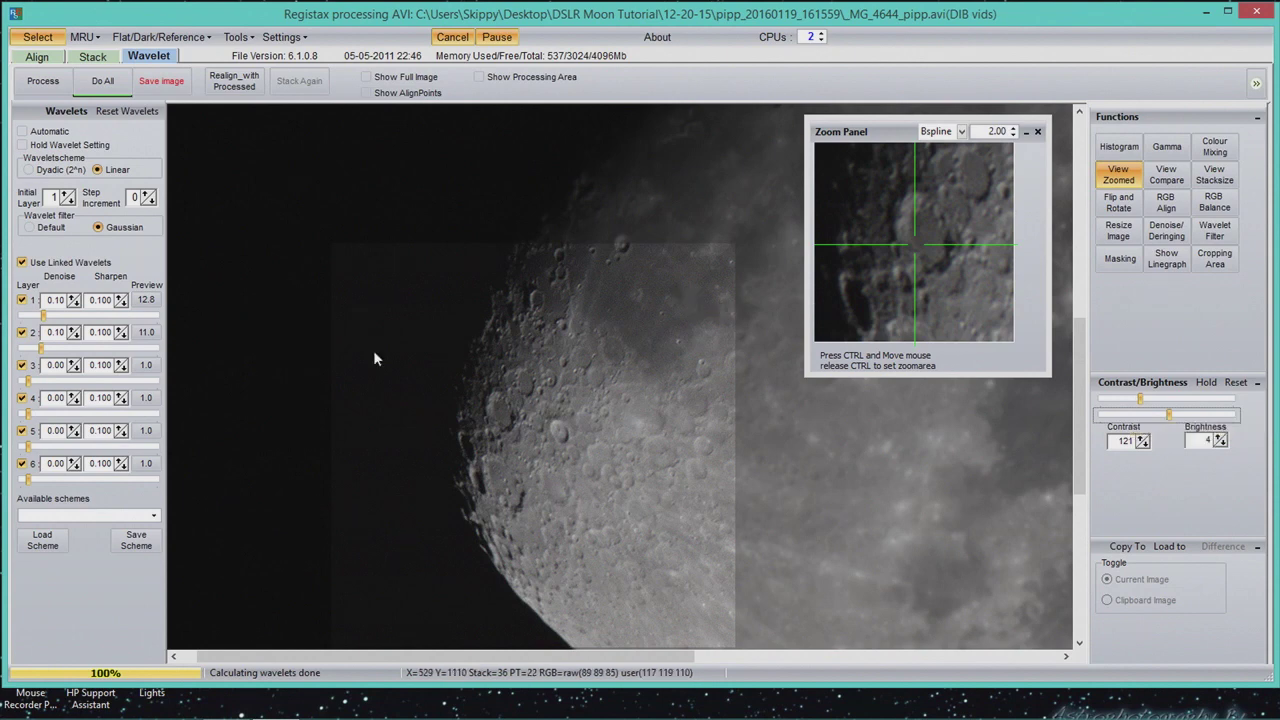
{"action": "left_click", "coordinate": [366, 78]}
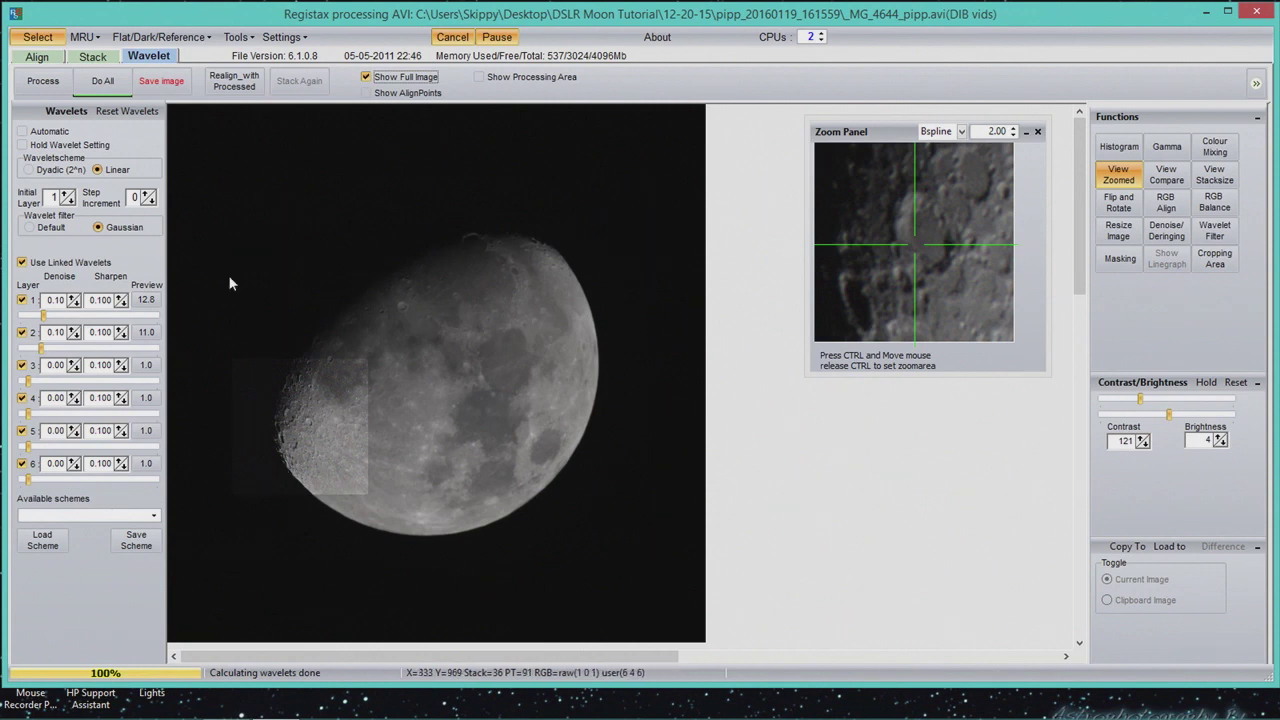
{"action": "left_click", "coordinate": [105, 84]}
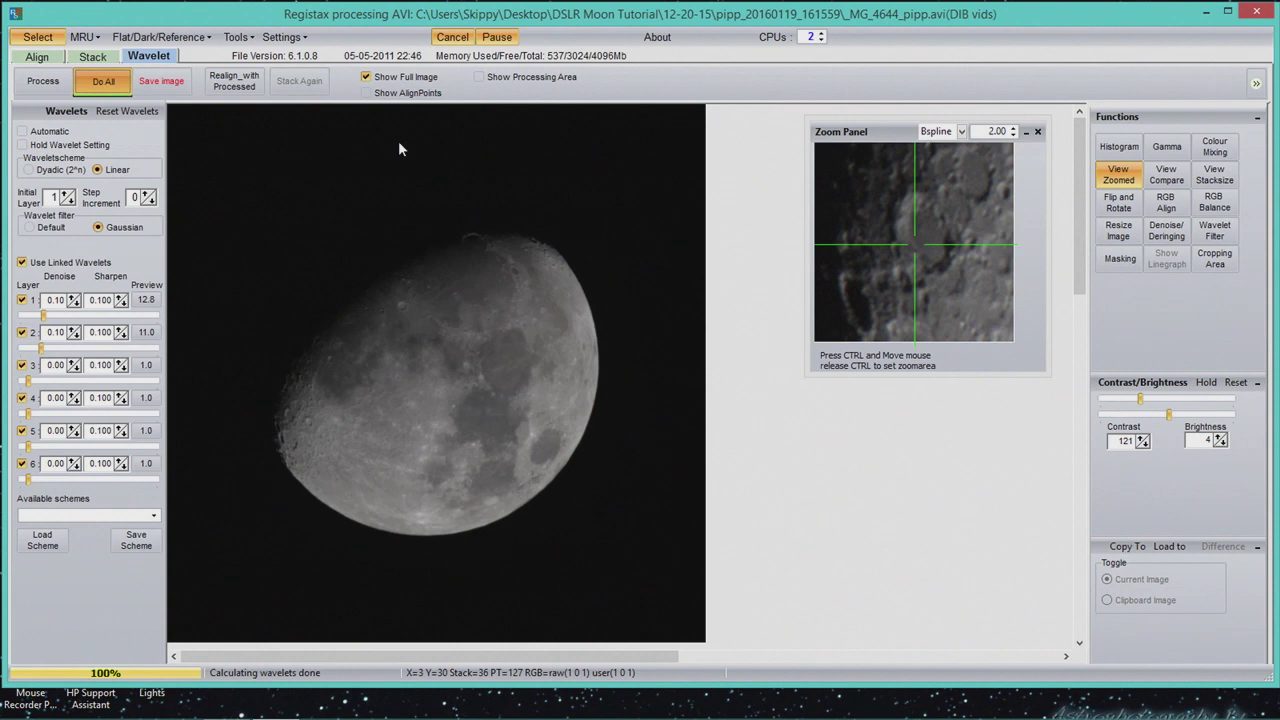
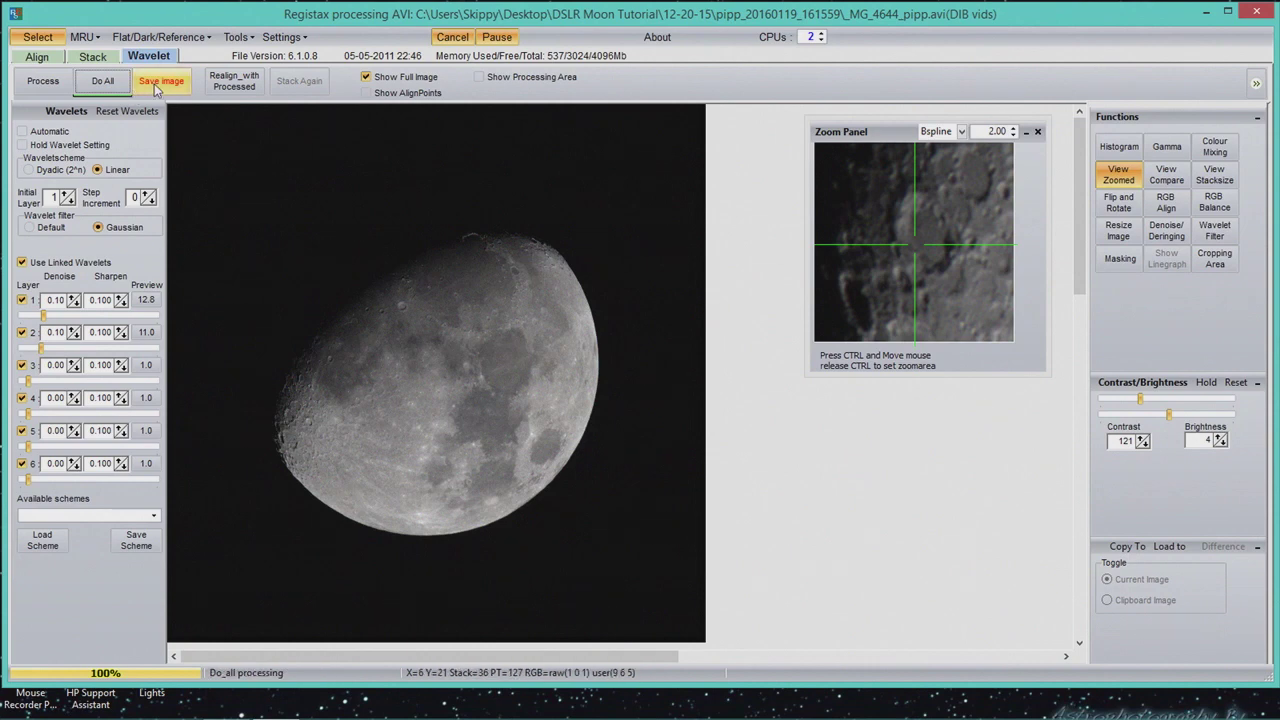
Save the processed moon as a 16-bit RGB TIFF named _MG_4644_pippwavlette, without overwriting the existing file.
{"action": "left_click", "coordinate": [157, 84]}
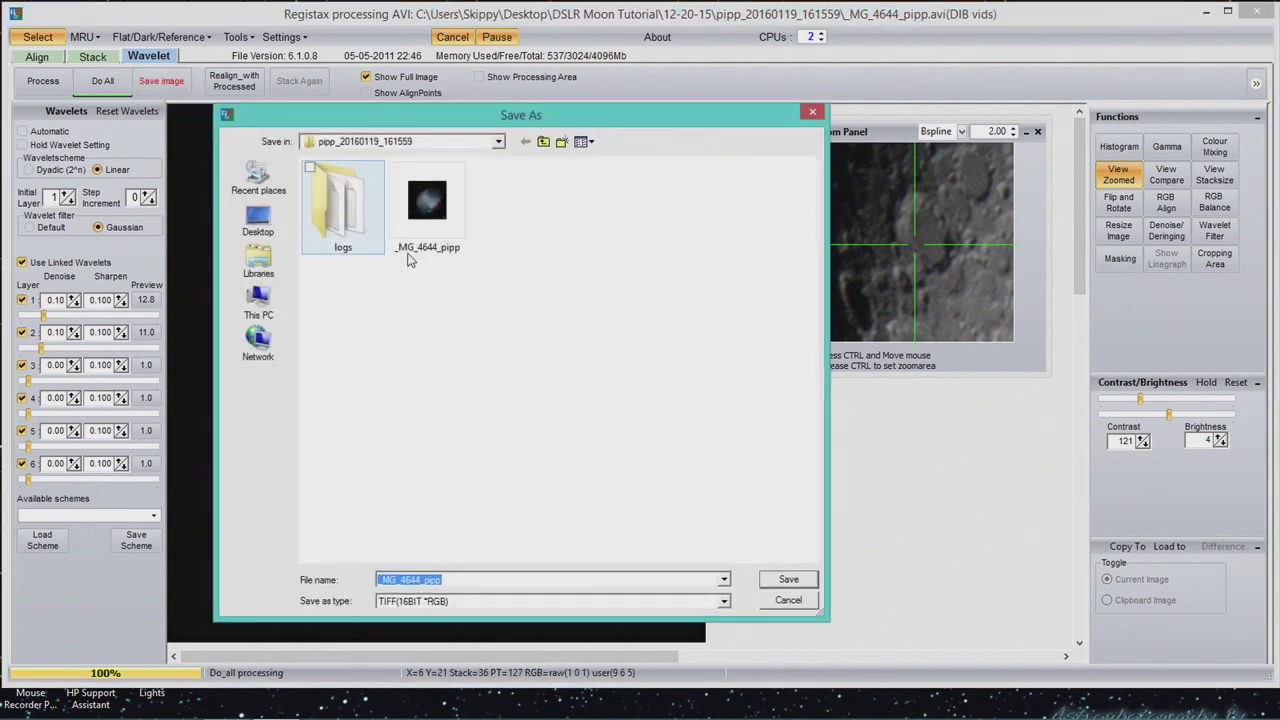
{"action": "left_click", "coordinate": [789, 580]}
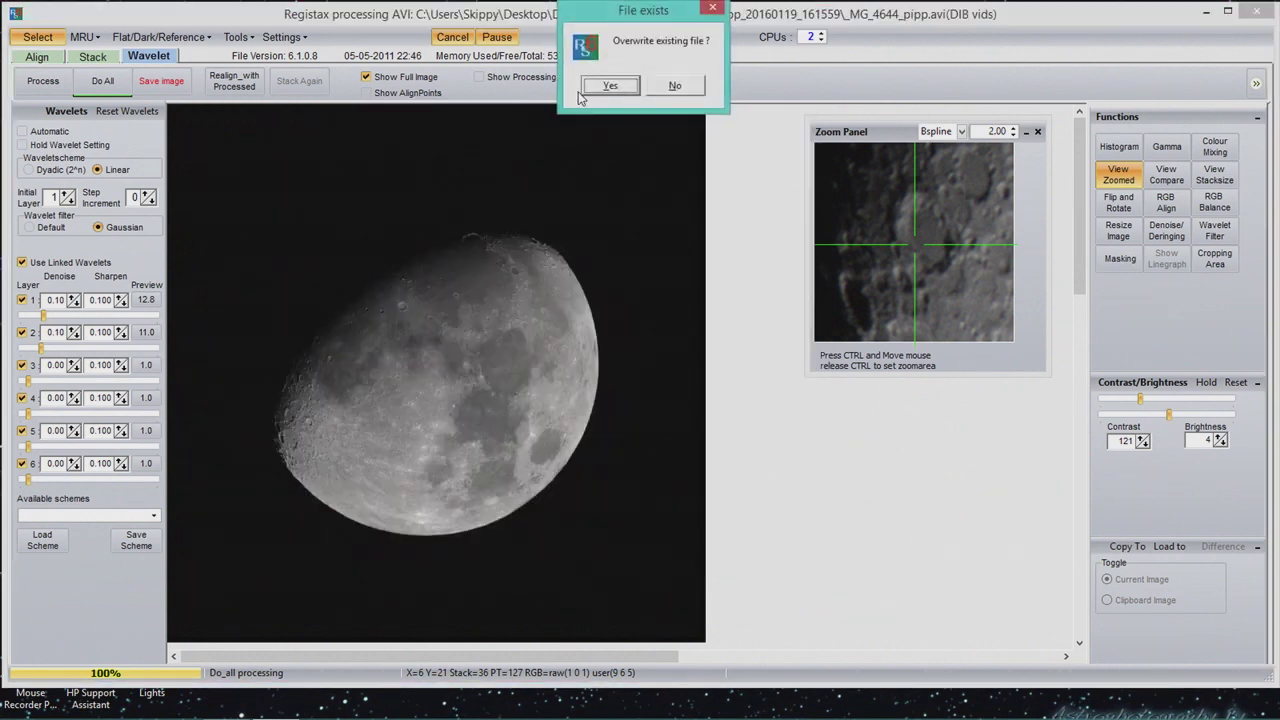
{"action": "left_click", "coordinate": [677, 88]}
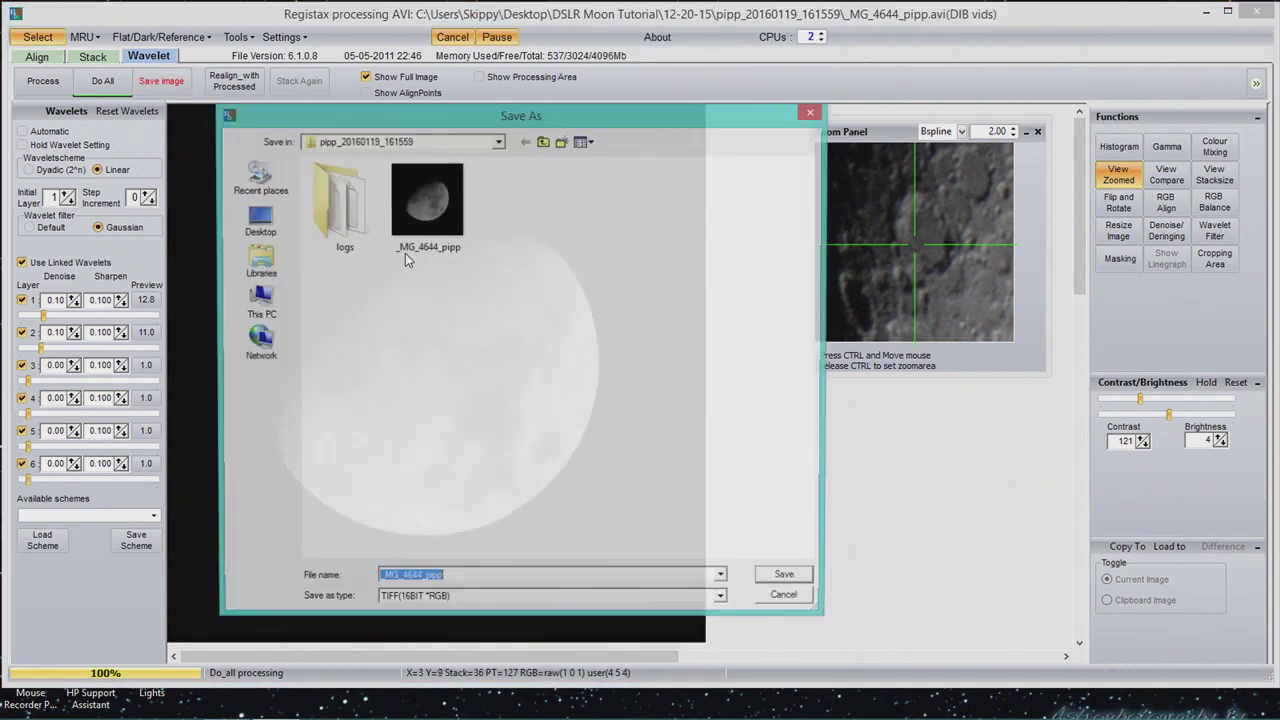
{"action": "left_click", "coordinate": [456, 581]}
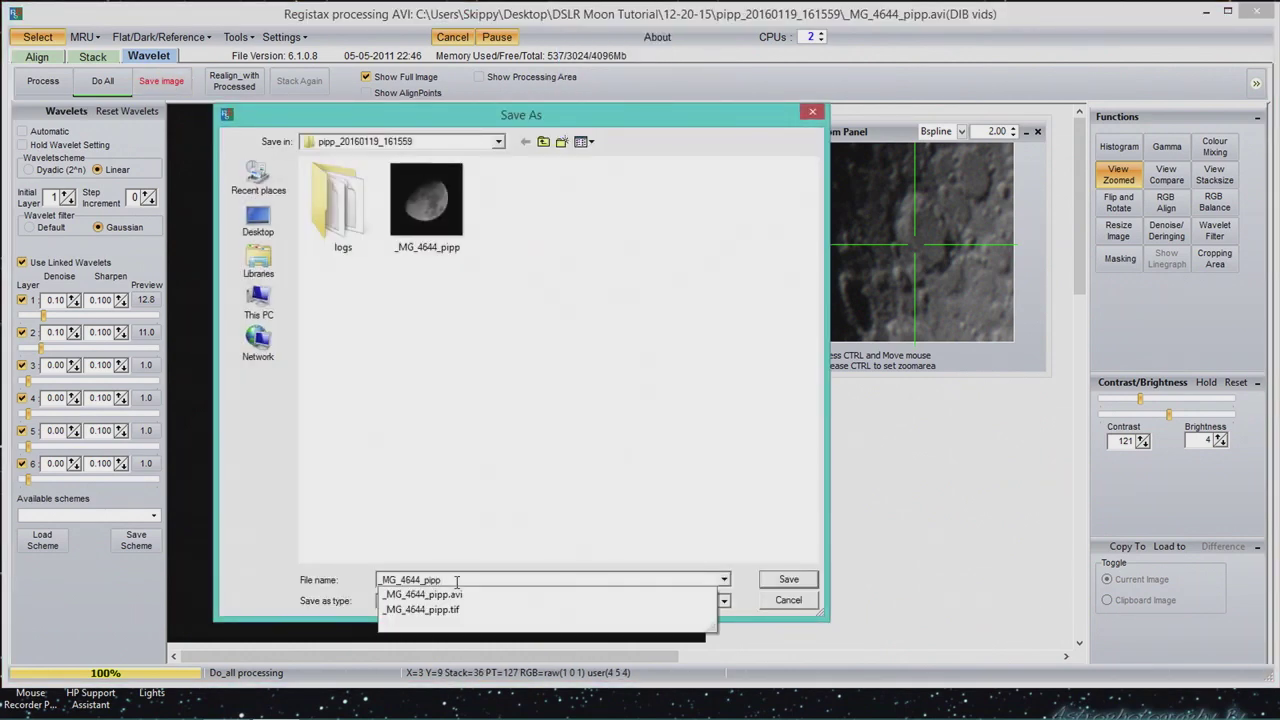
{"action": "type", "text": "wavl"}
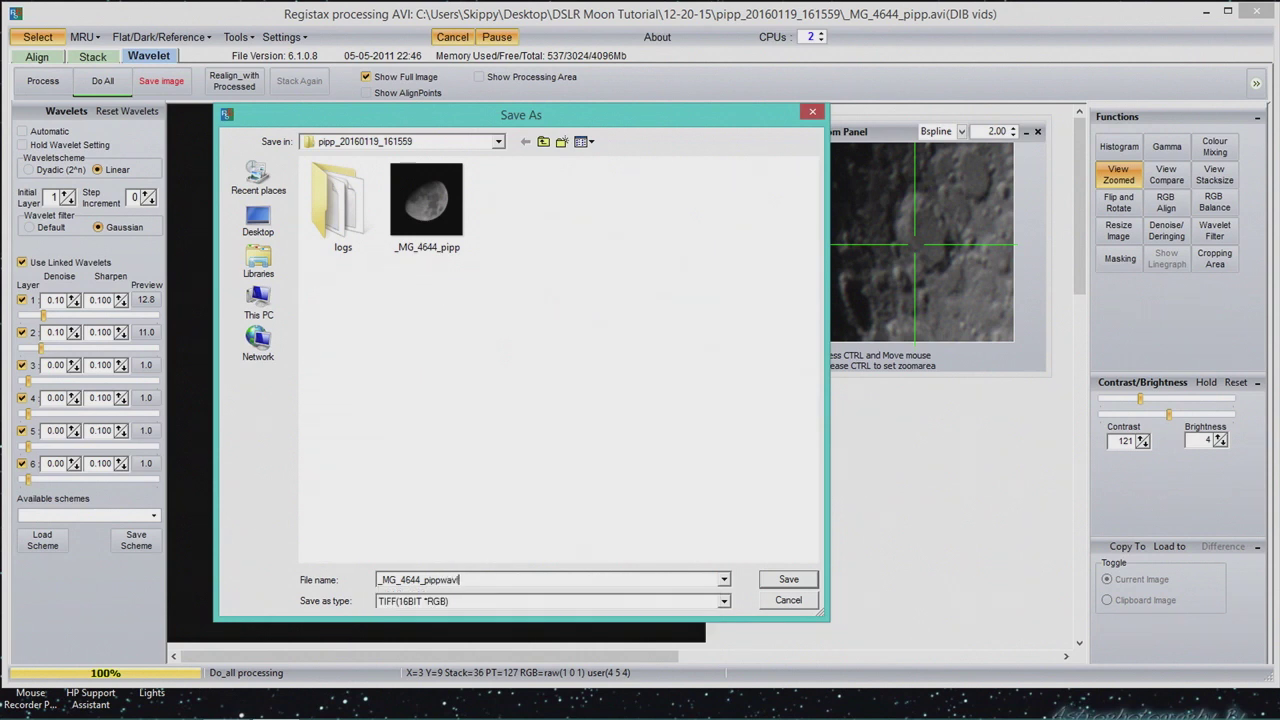
{"action": "type", "text": "ette"}
{"action": "left_click", "coordinate": [789, 579]}
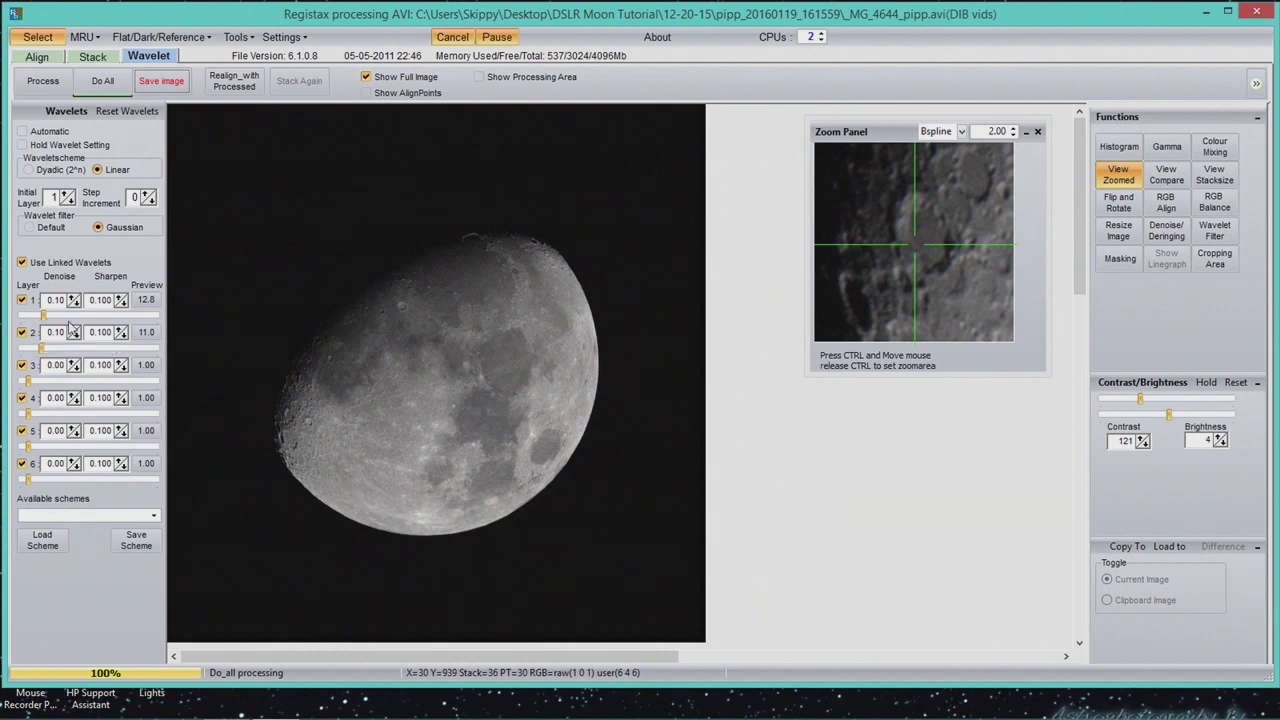
Increase the denoise value to 0.20 for layer 1 and 0.15 for layer 2, and apply it to the whole image.
{"action": "left_click", "coordinate": [73, 301]}
{"action": "left_click", "coordinate": [73, 299]}
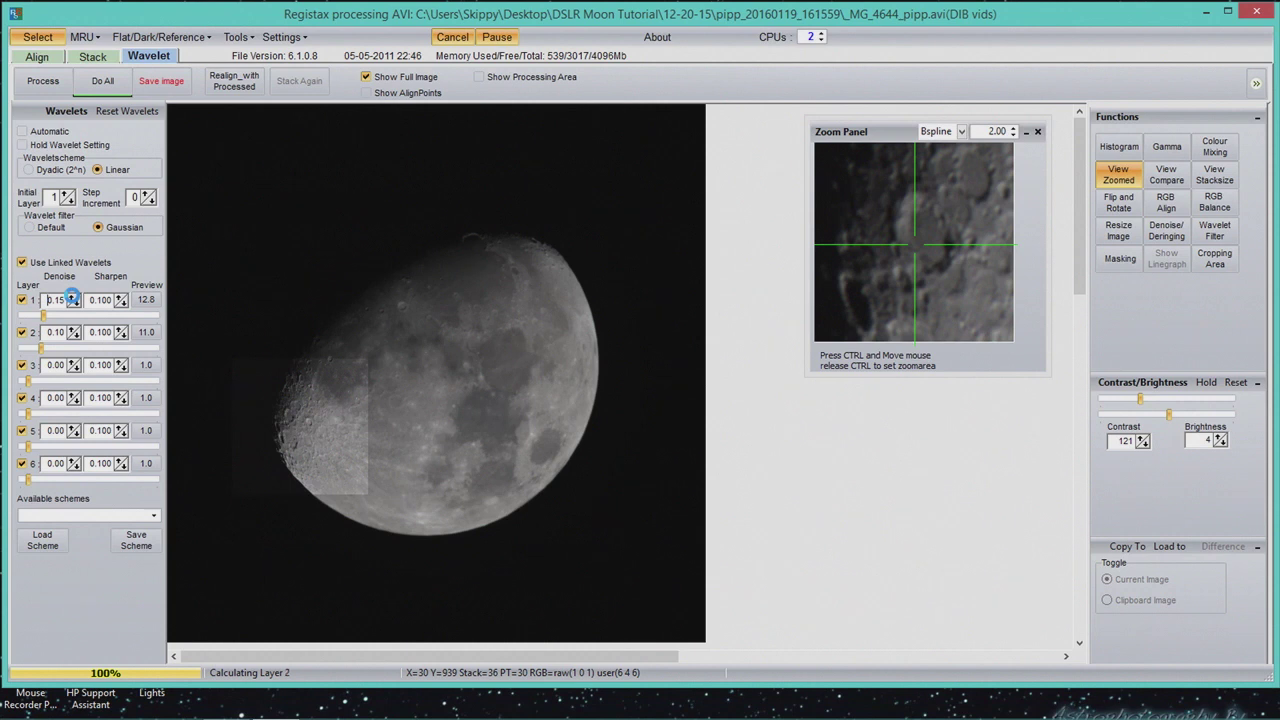
{"action": "left_click", "coordinate": [73, 299]}
{"action": "left_click", "coordinate": [74, 332]}
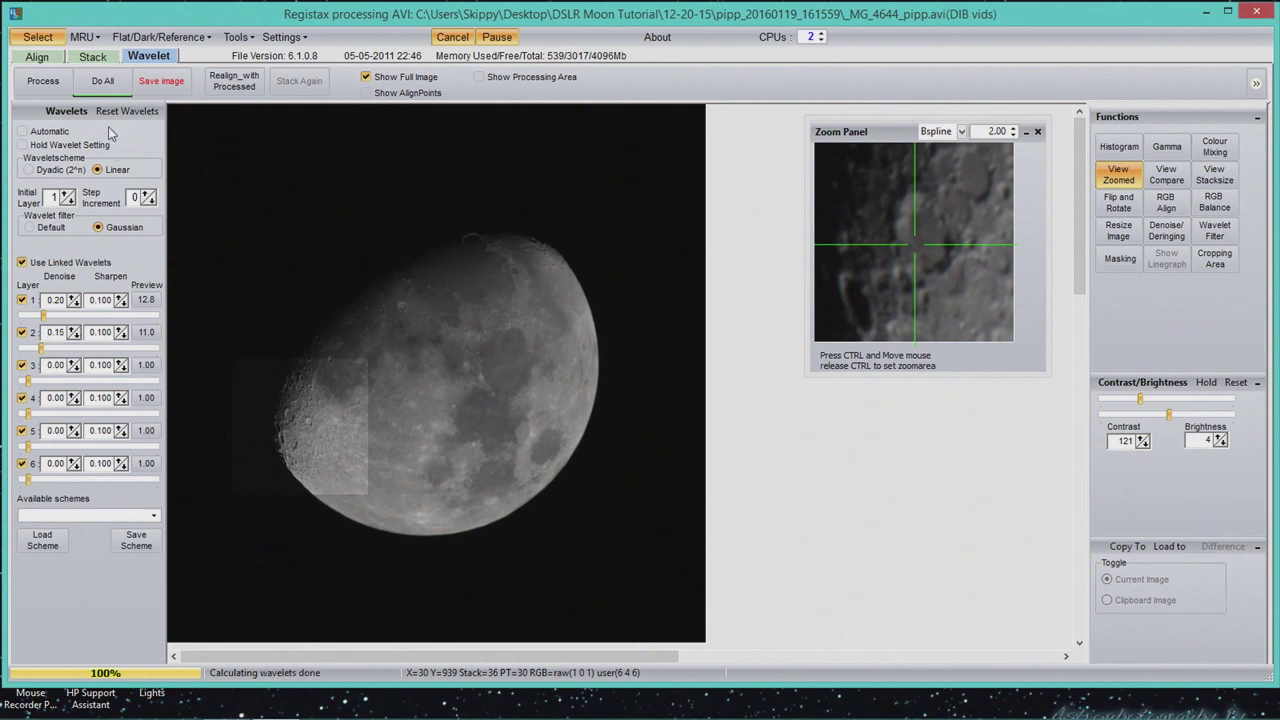
{"action": "left_click", "coordinate": [103, 85]}
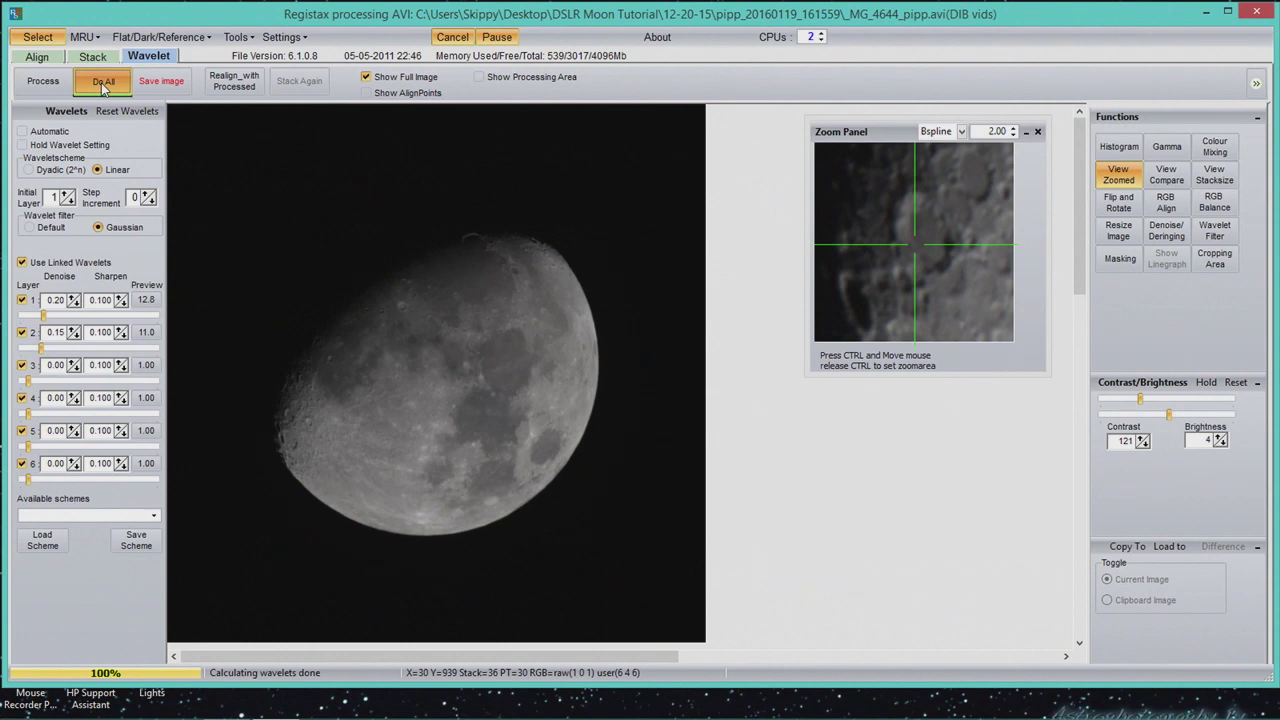
Apply the current adjustments to the whole image and save the result as a 16-bit RGB TIFF named _MG_4644_pippwavlette2.
{"action": "left_click", "coordinate": [101, 83]}
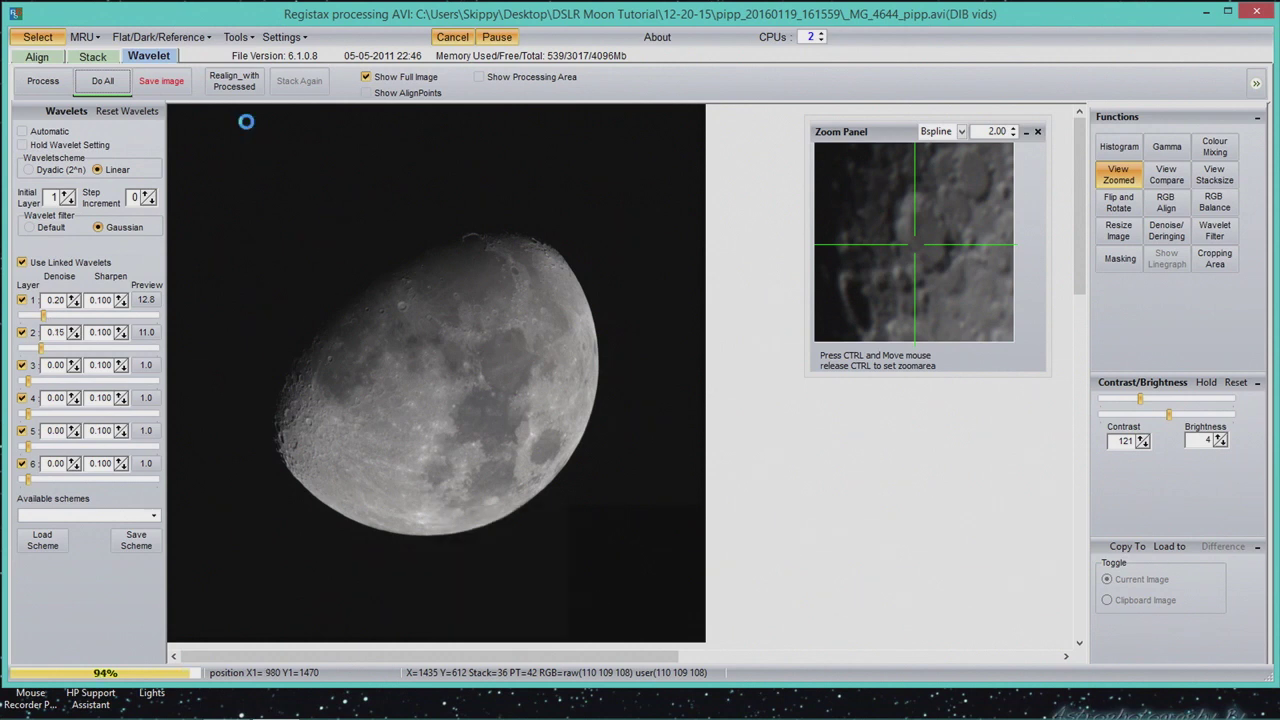
{"action": "left_click", "coordinate": [161, 83]}
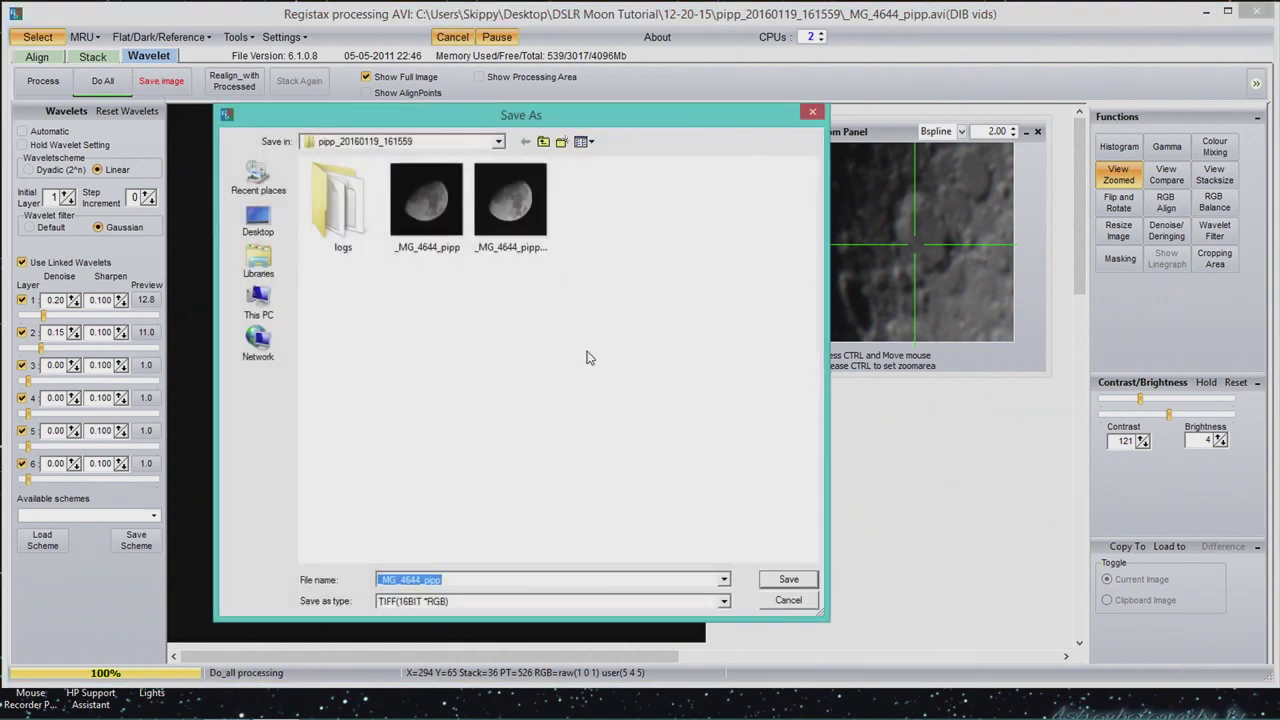
{"action": "left_click", "coordinate": [530, 205]}
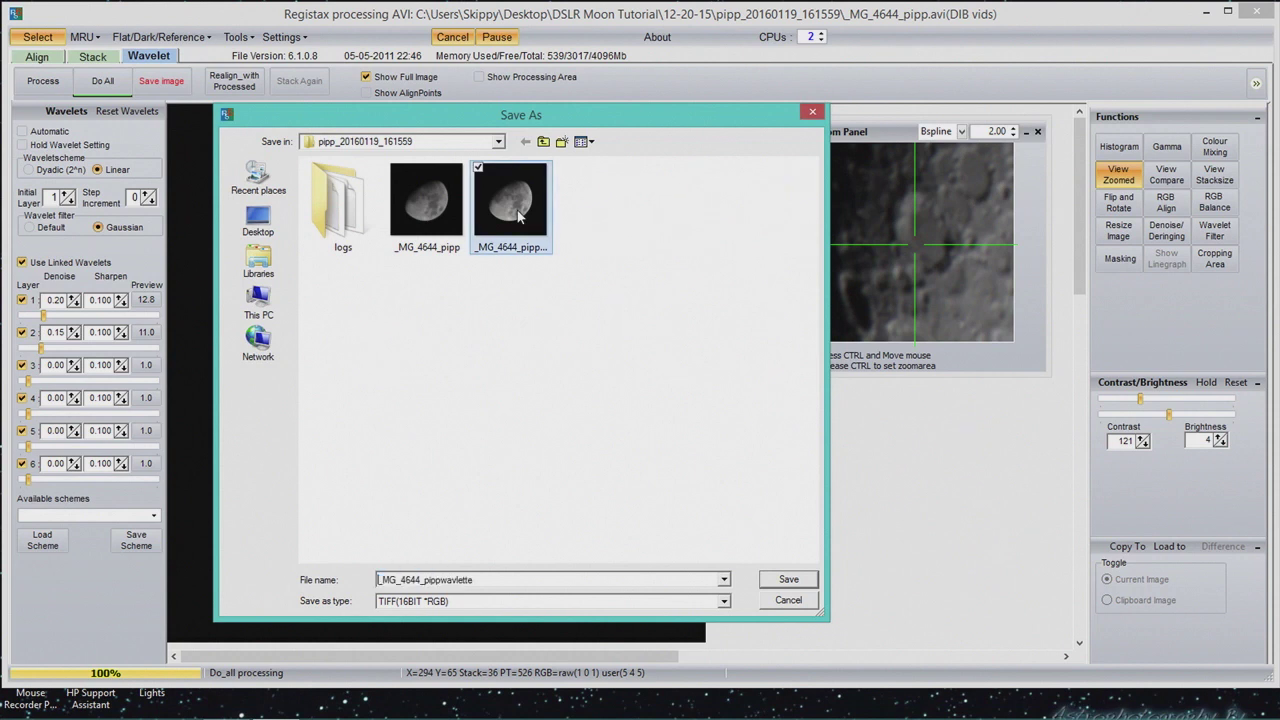
{"action": "double_click", "coordinate": [508, 579]}
{"action": "left_click", "coordinate": [508, 582]}
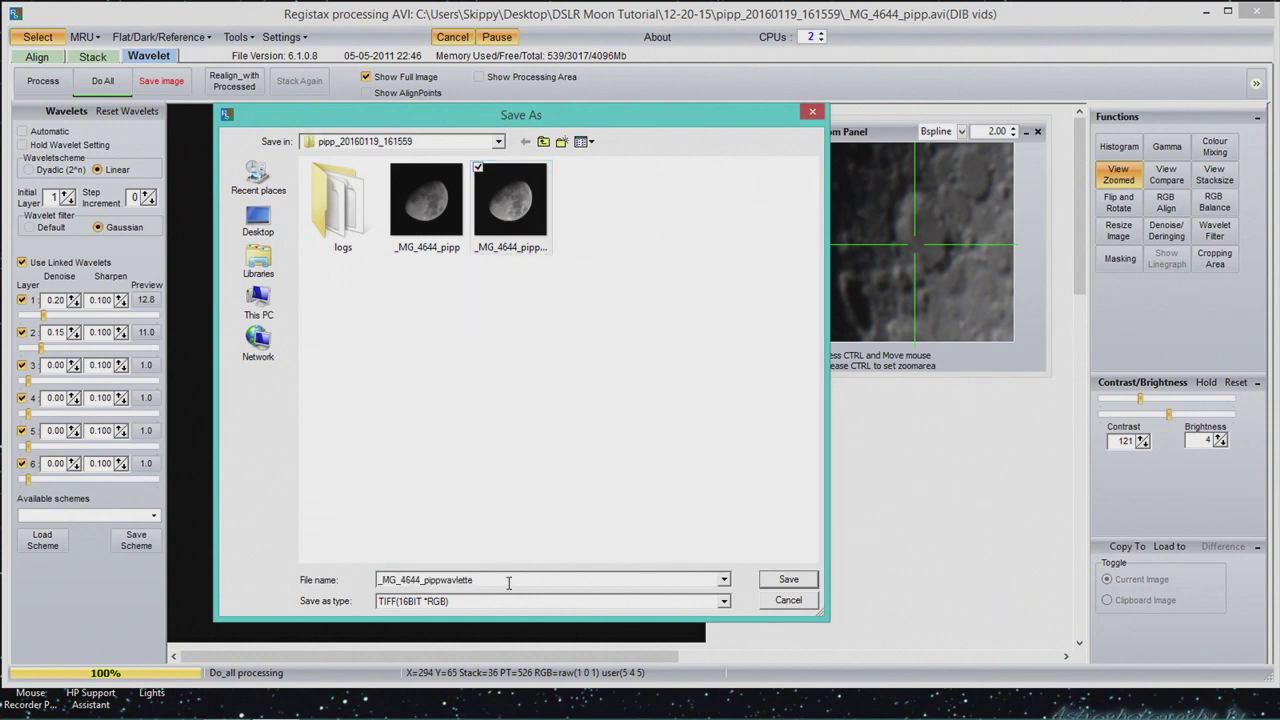
{"action": "type", "text": "2"}
{"action": "left_click", "coordinate": [803, 580]}
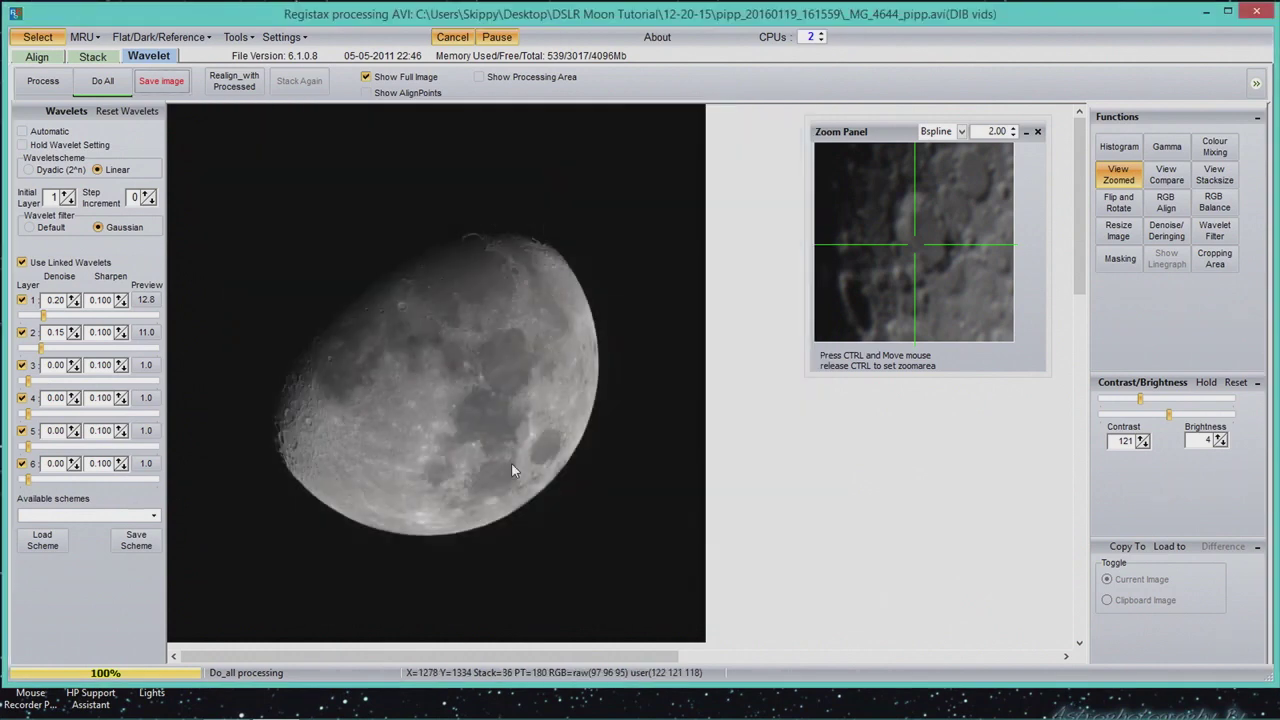
Examine the denoised moon at full size along the terminator and the upper limb.
{"action": "left_click", "coordinate": [366, 77]}
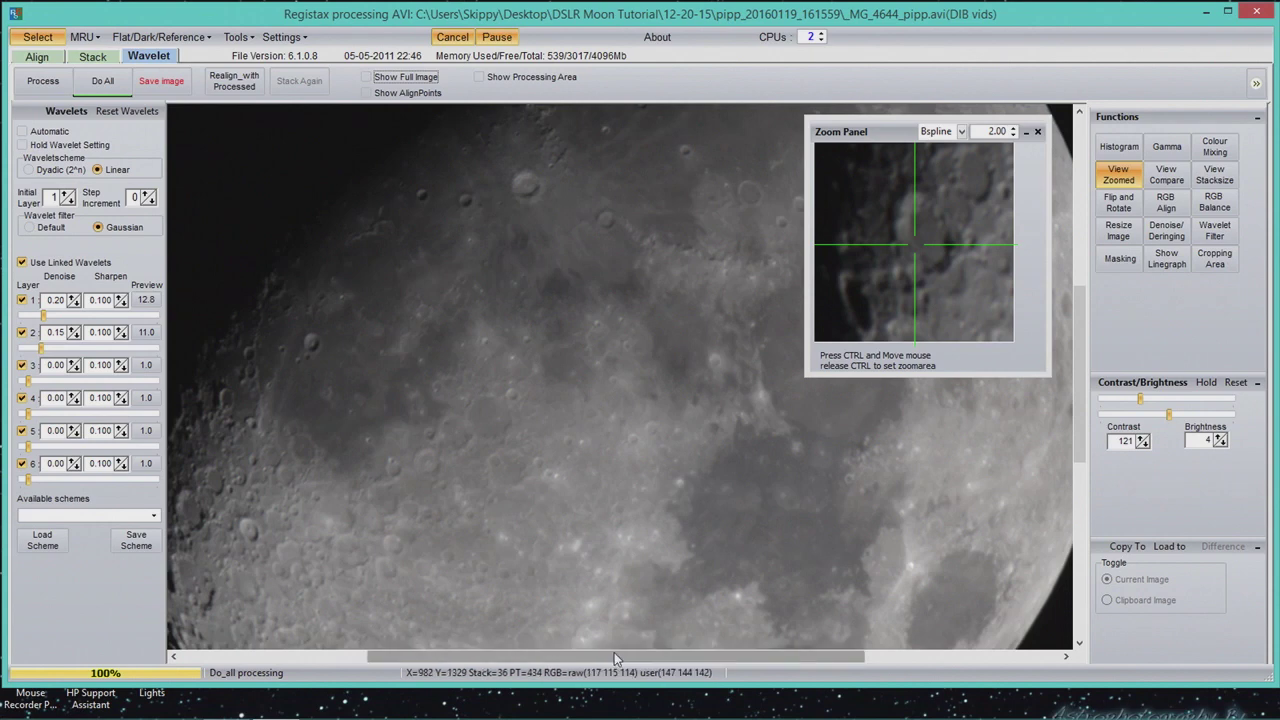
{"action": "left_click_drag", "start_coordinate": [614, 658], "coordinate": [476, 658]}
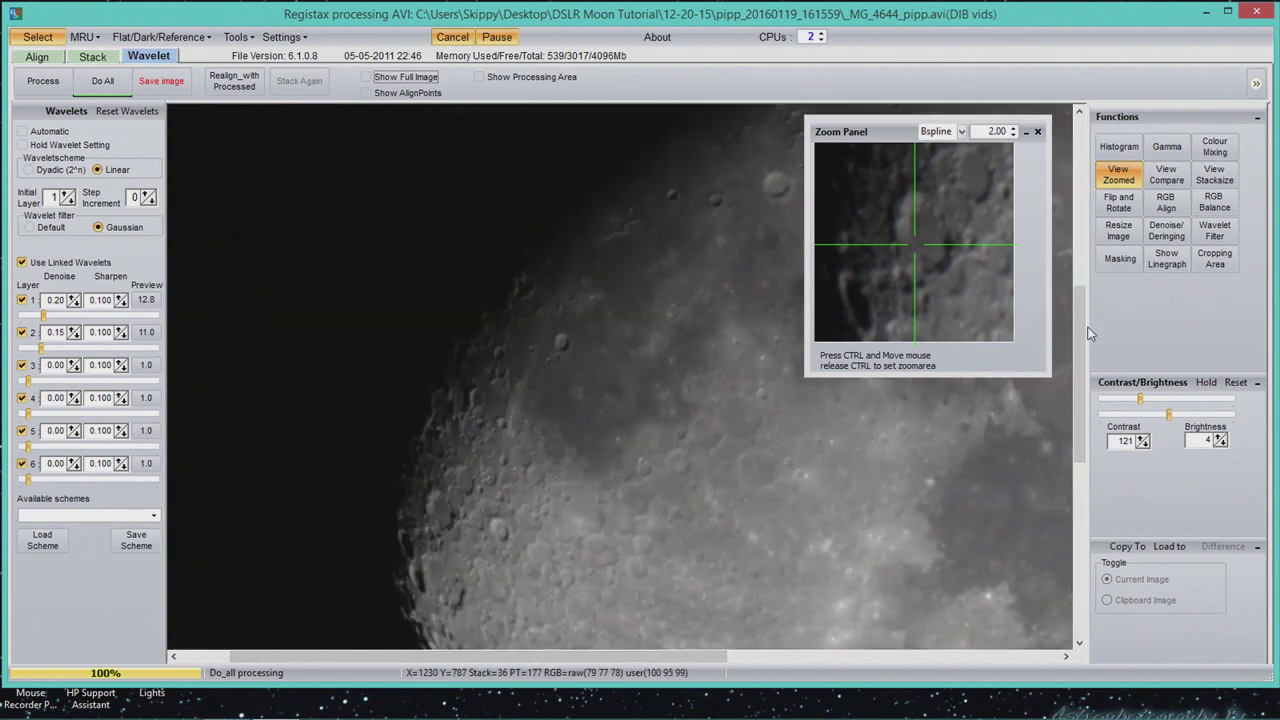
{"action": "left_click_drag", "start_coordinate": [1080, 335], "coordinate": [1081, 281]}
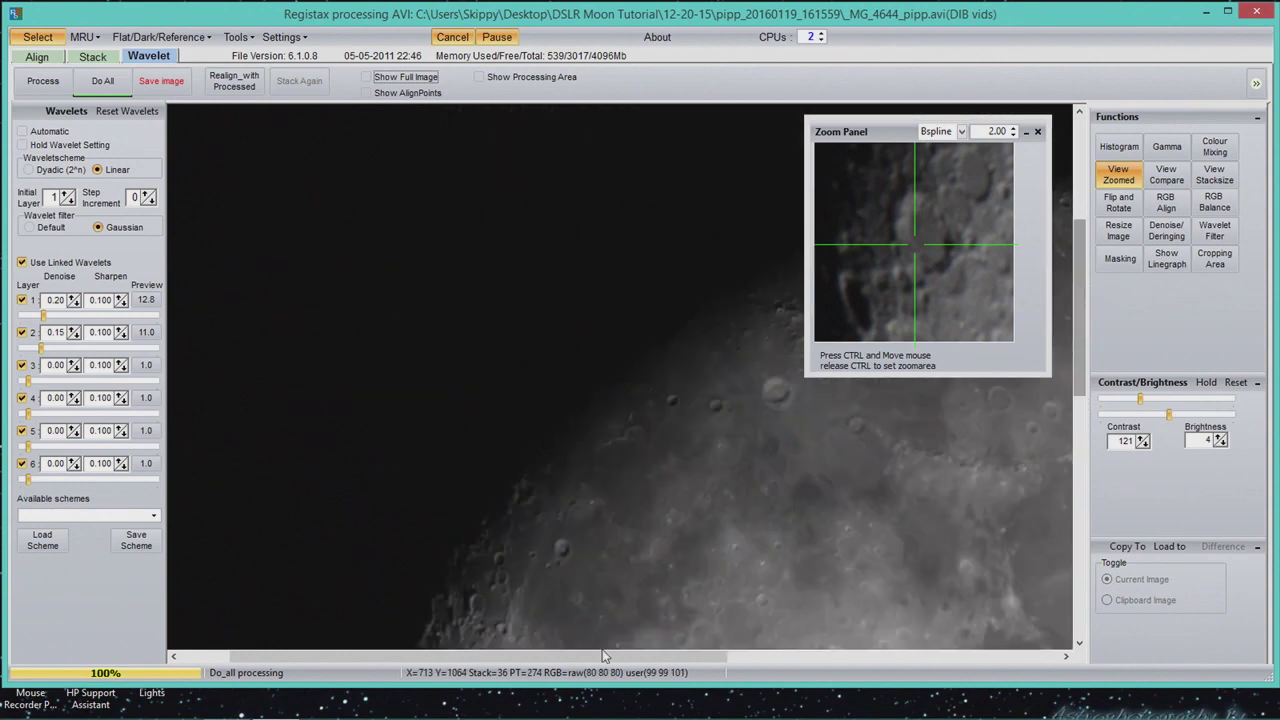
{"action": "left_click_drag", "start_coordinate": [587, 653], "coordinate": [812, 650]}
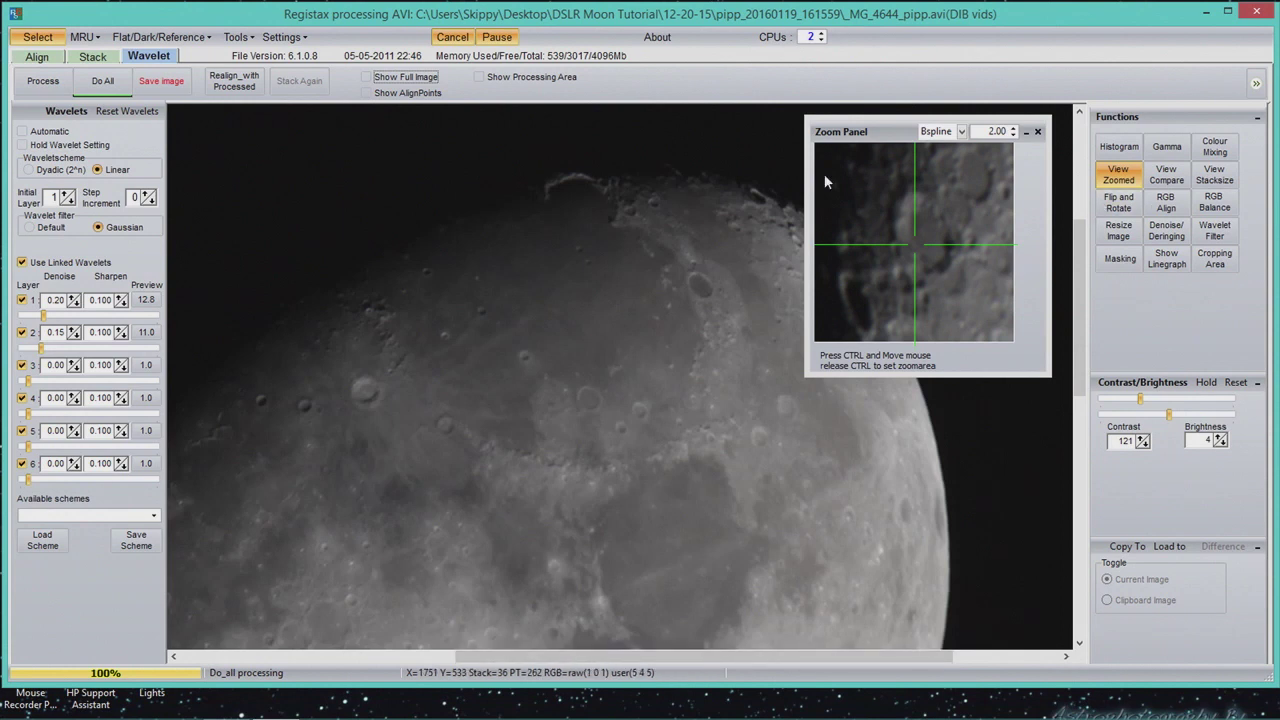
Switch to File Explorer and preview the three saved moon images from DSLR Moon Tutorial\12-20-15\pipp_20160119_161559 in Windows Photo Viewer.
{"action": "left_click", "coordinate": [1205, 12]}
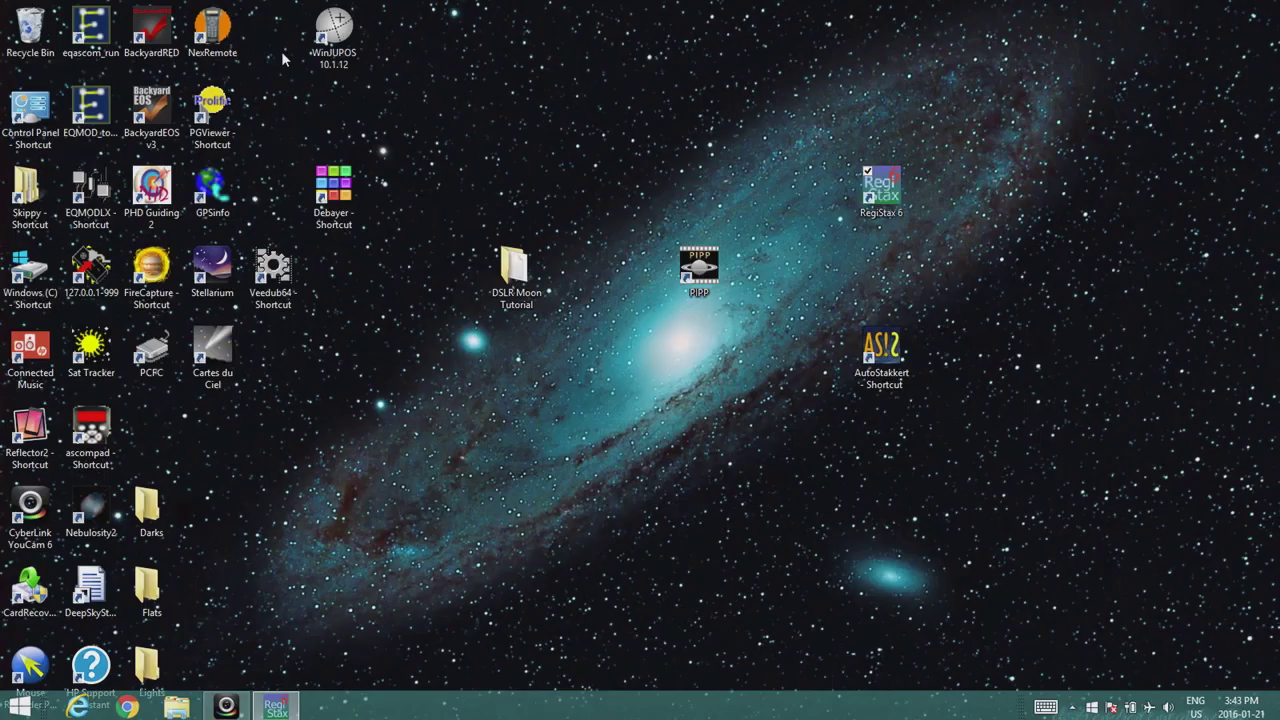
{"action": "double_click", "coordinate": [513, 272]}
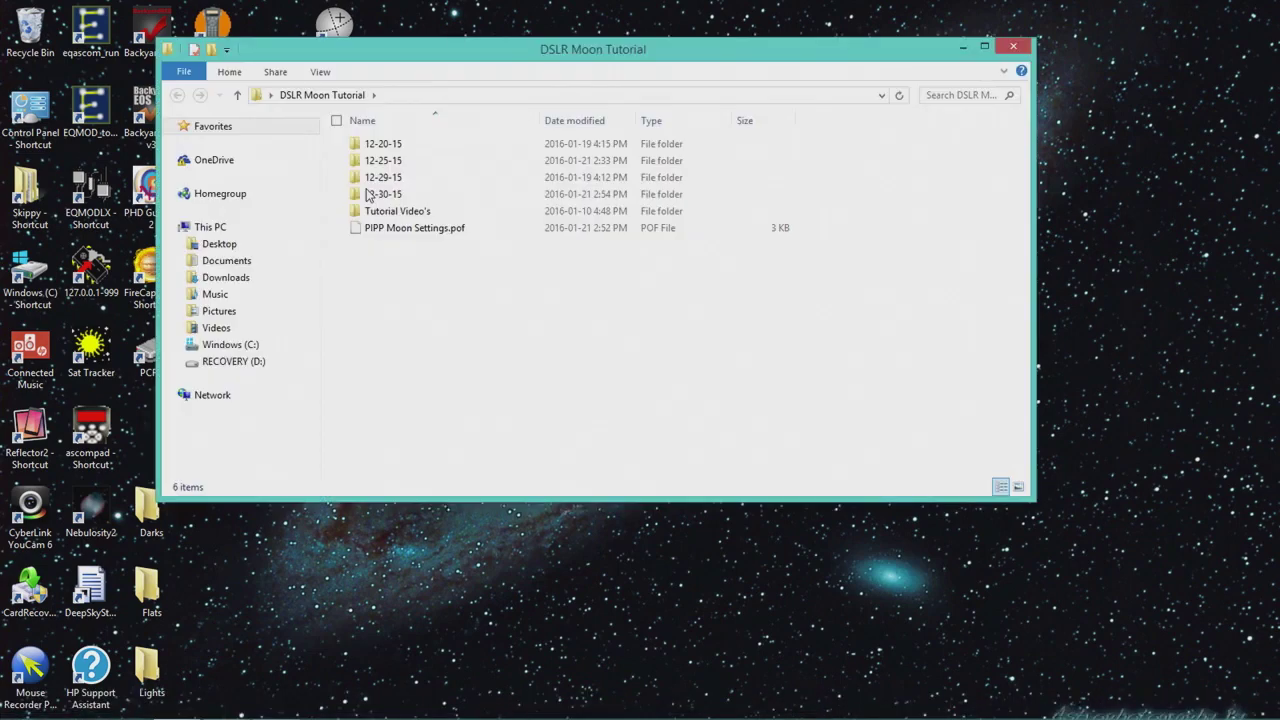
{"action": "double_click", "coordinate": [381, 144]}
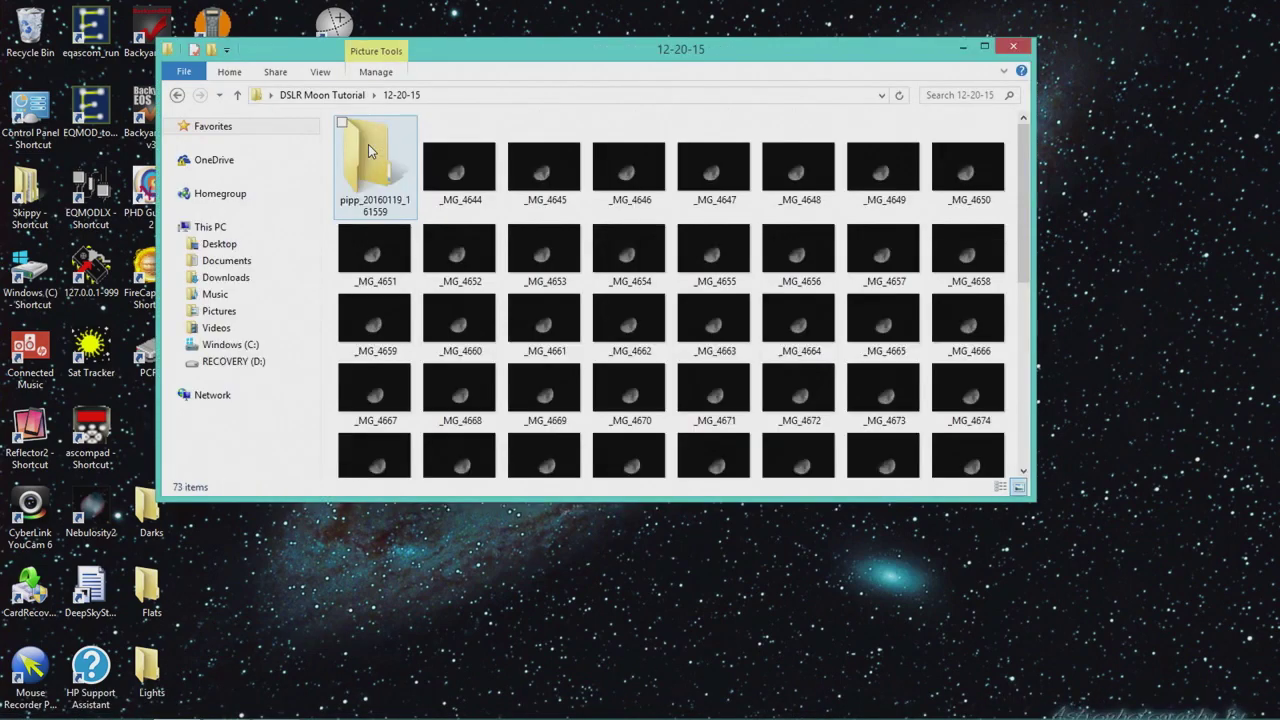
{"action": "double_click", "coordinate": [403, 182]}
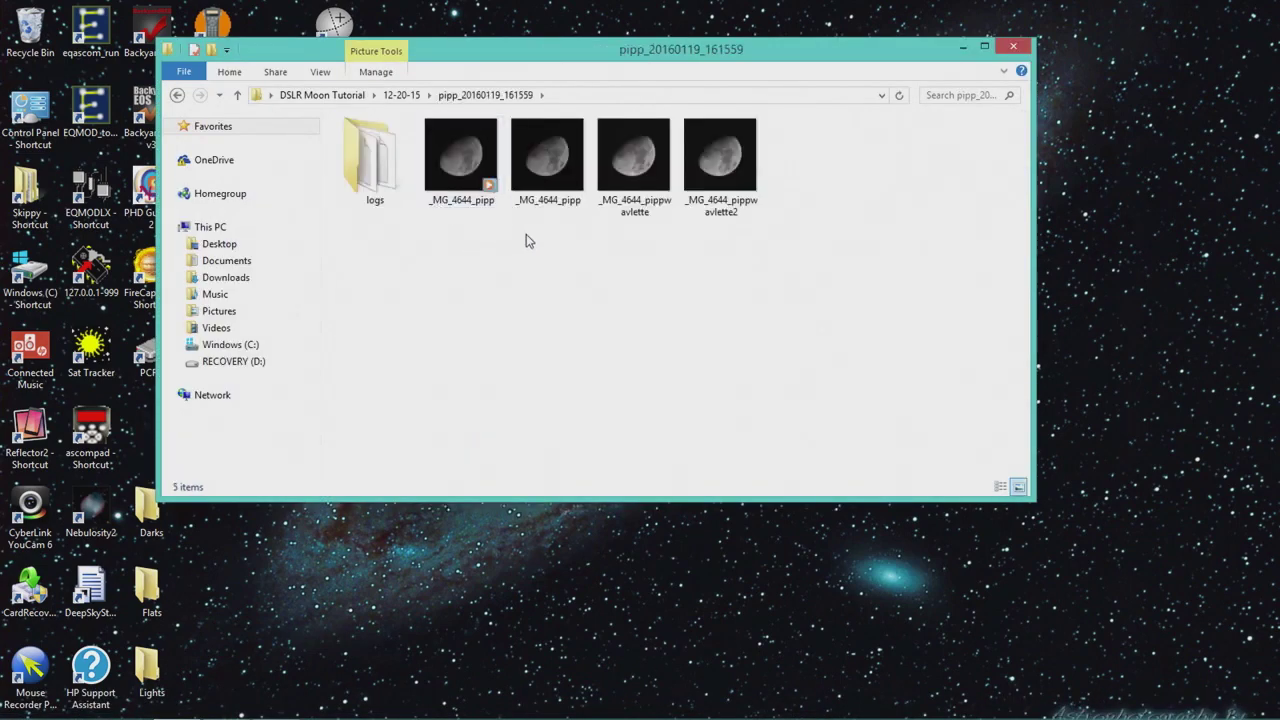
{"action": "left_click_drag", "start_coordinate": [535, 238], "coordinate": [790, 165]}
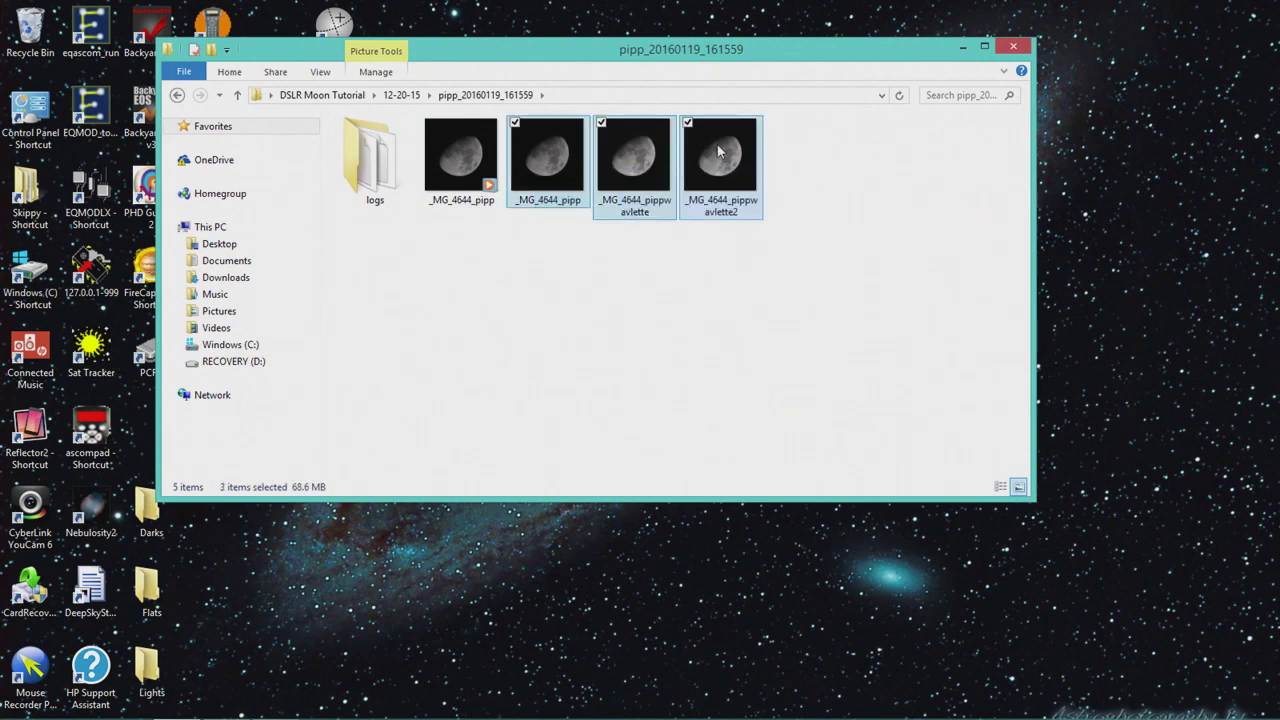
{"action": "right_click", "coordinate": [495, 146]}
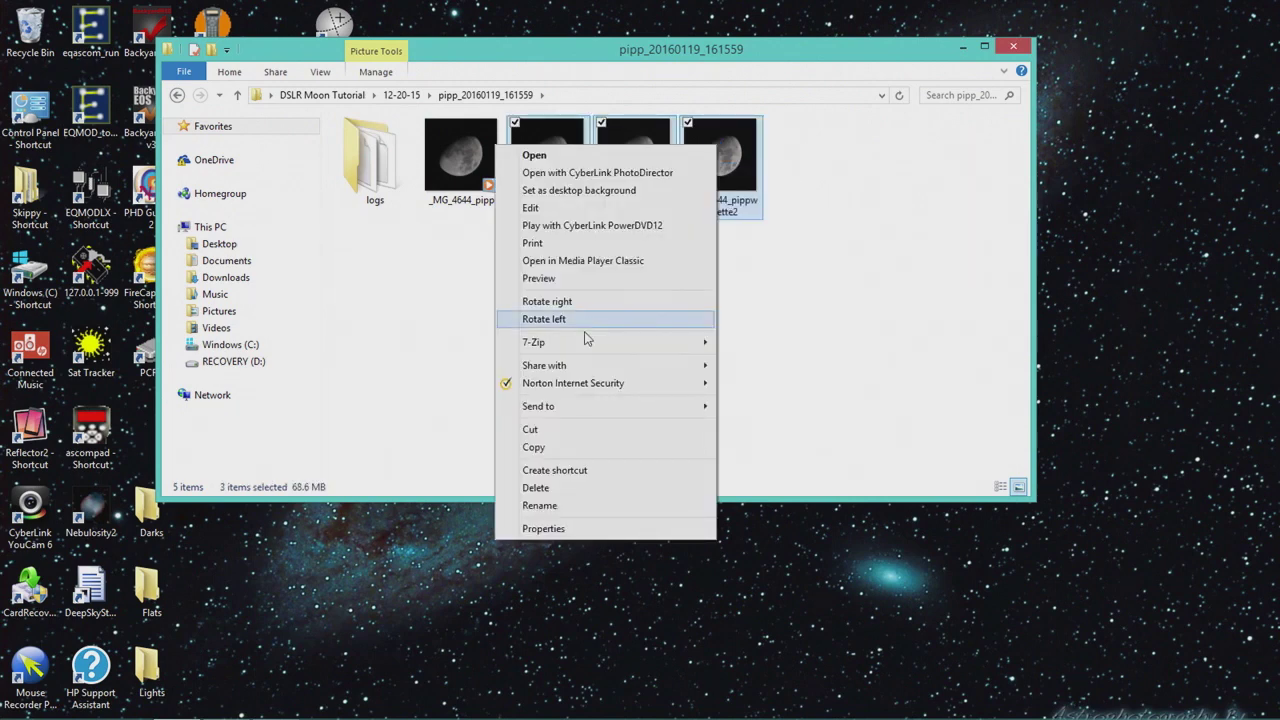
{"action": "left_click", "coordinate": [583, 279]}
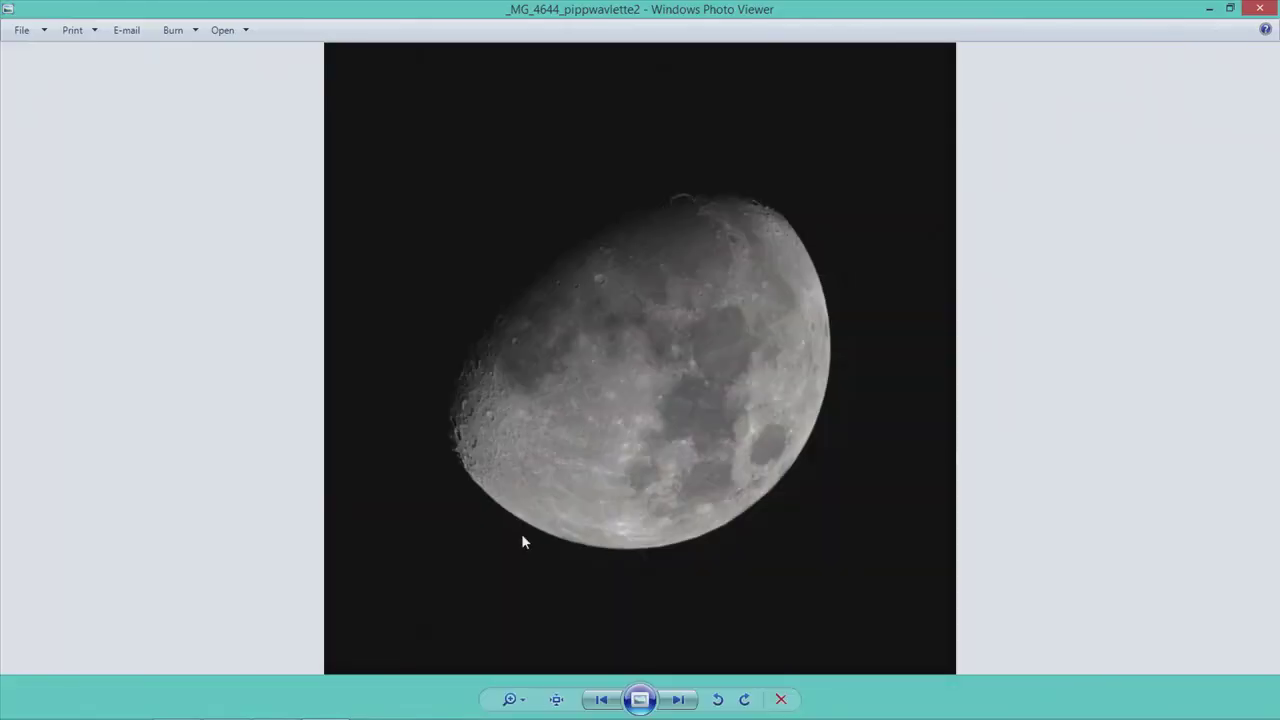
Compare the sharpness and noise of the stacked image and both wavelet versions at actual size, and close the viewer and folder.
{"action": "left_click", "coordinate": [557, 700]}
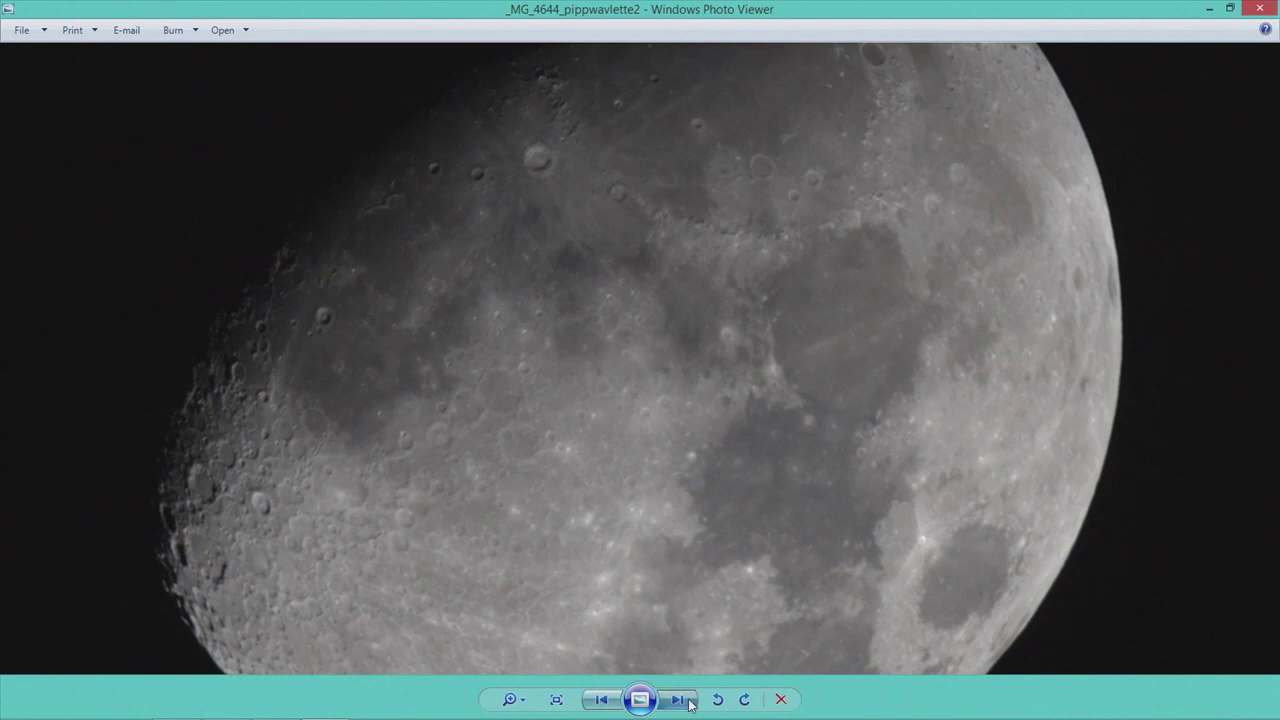
{"action": "left_click", "coordinate": [601, 702]}
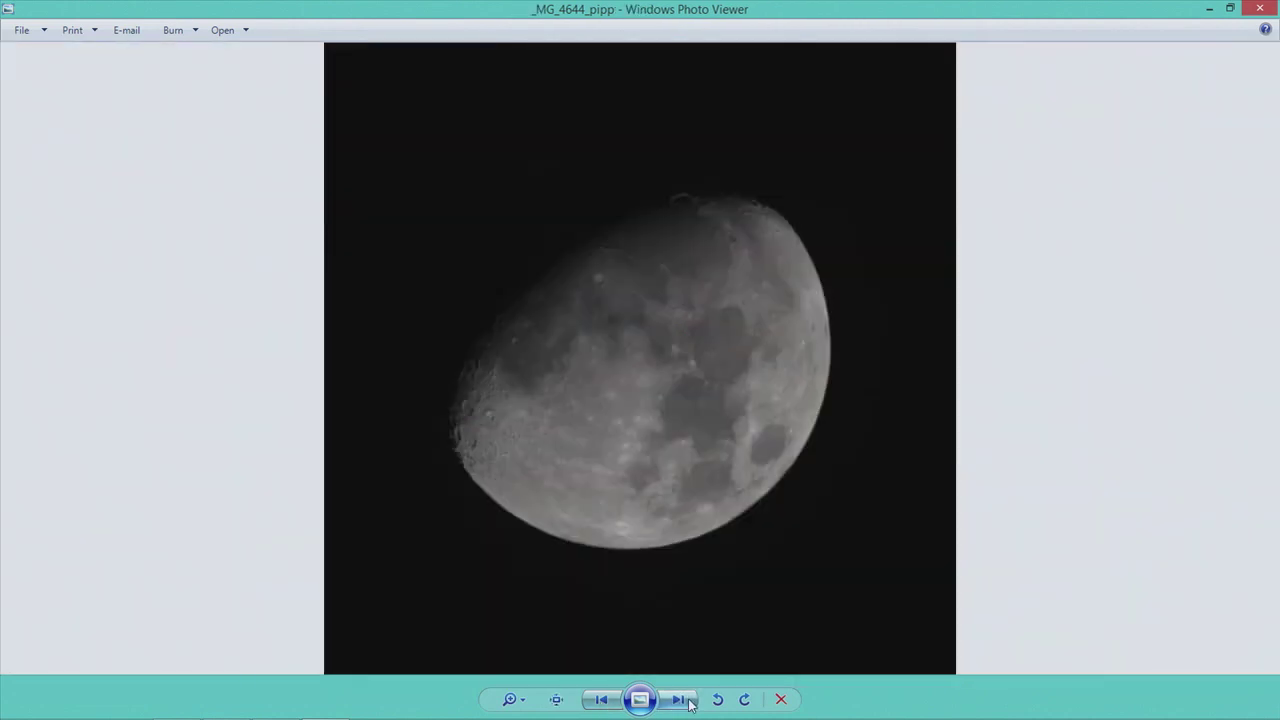
{"action": "left_click", "coordinate": [558, 700]}
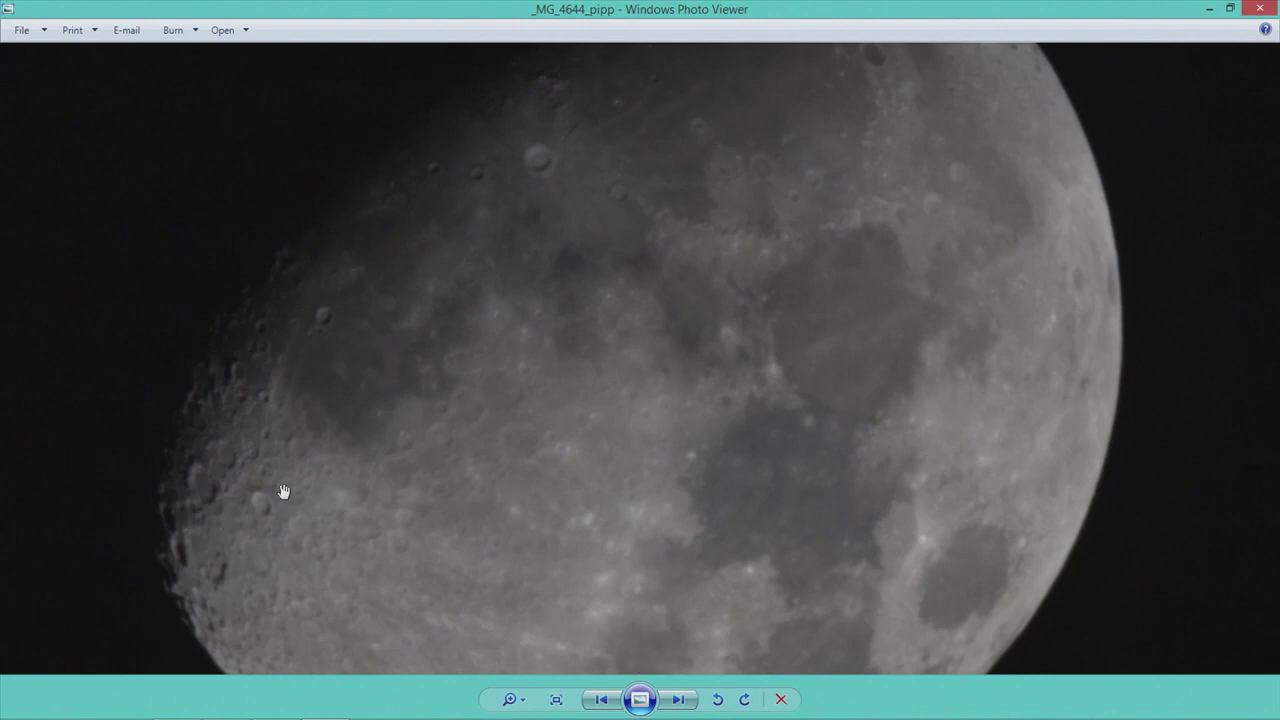
{"action": "left_click", "coordinate": [679, 701]}
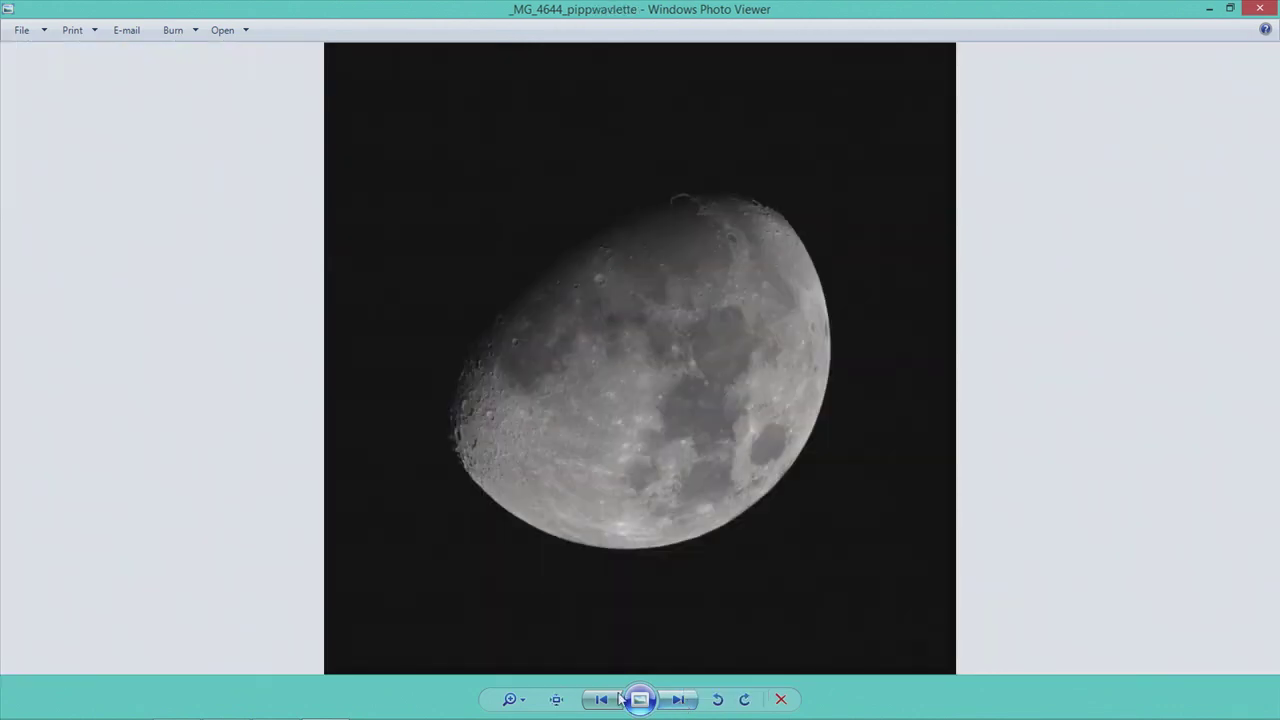
{"action": "left_click", "coordinate": [556, 699]}
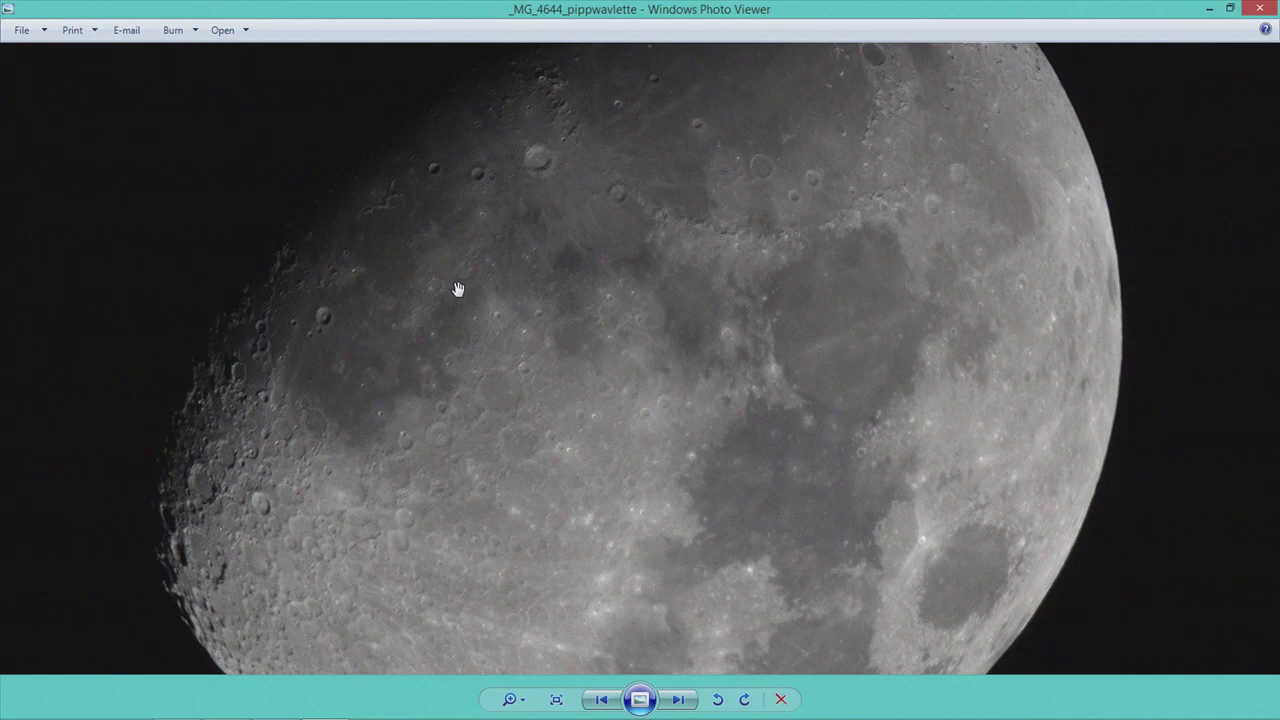
{"action": "left_click", "coordinate": [1259, 9]}
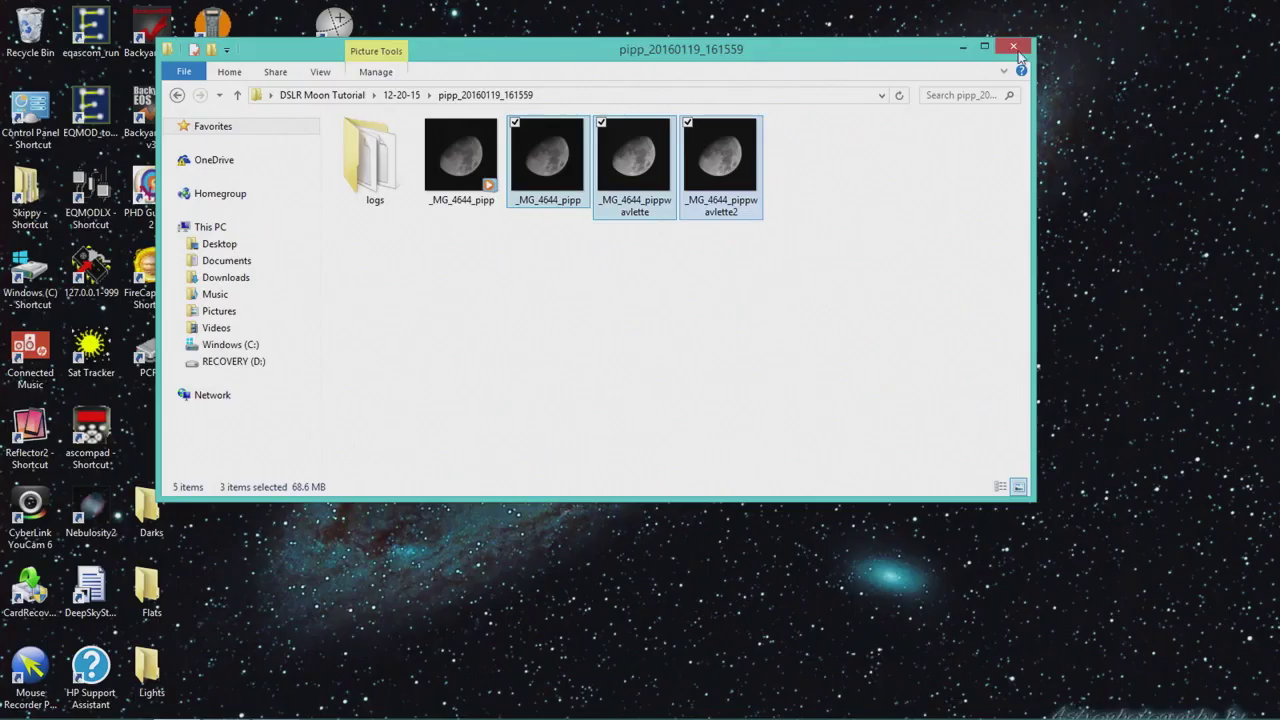
{"action": "left_click", "coordinate": [1012, 48]}
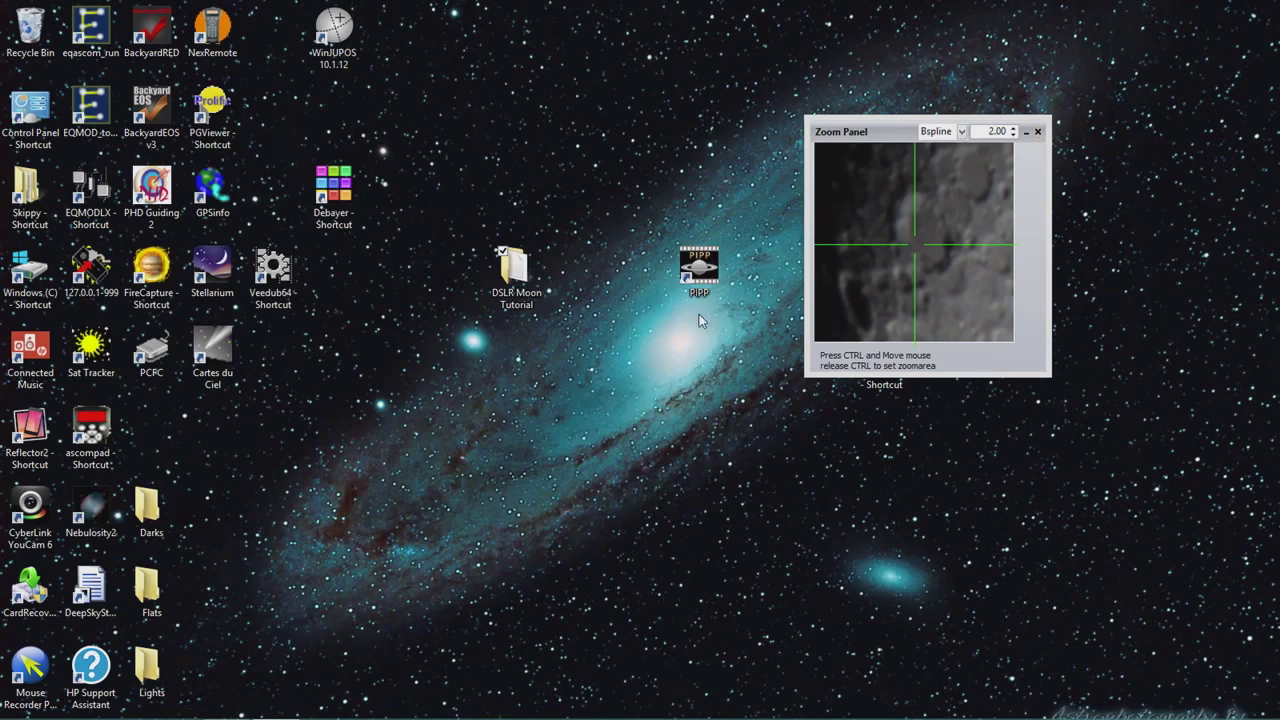
{"action": "left_click", "coordinate": [895, 199]}
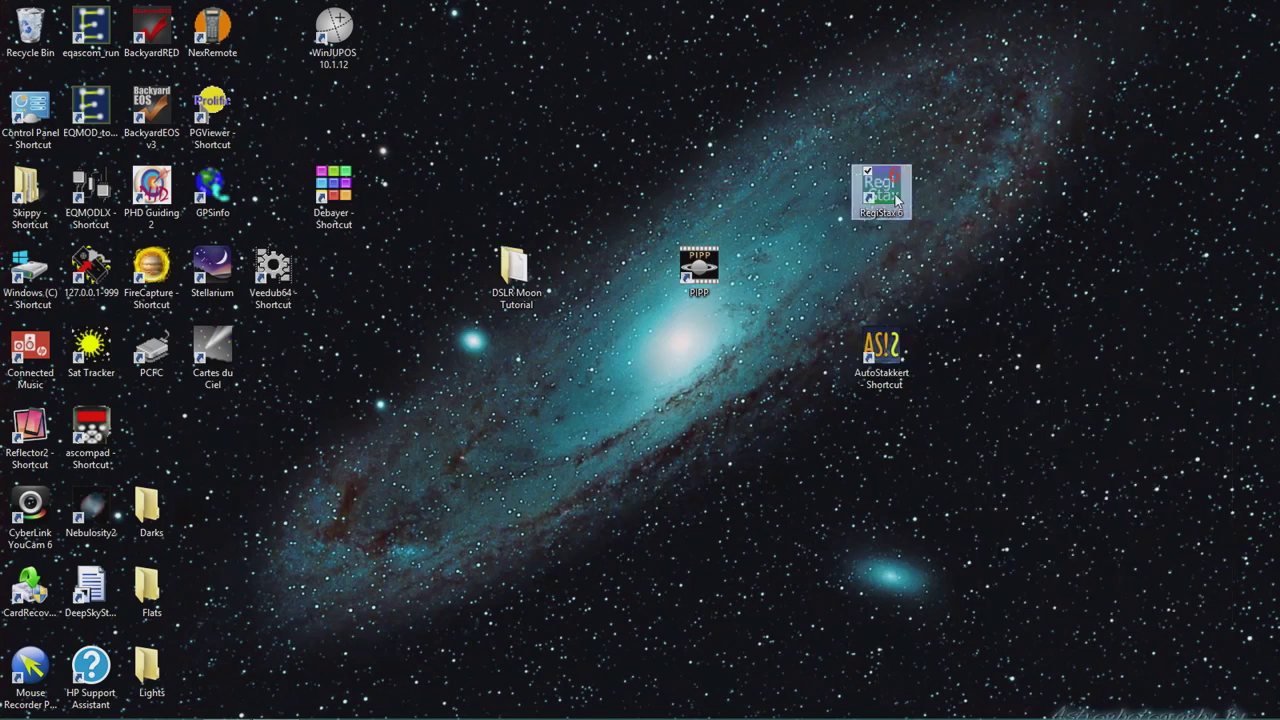
{"action": "double_click", "coordinate": [895, 199]}
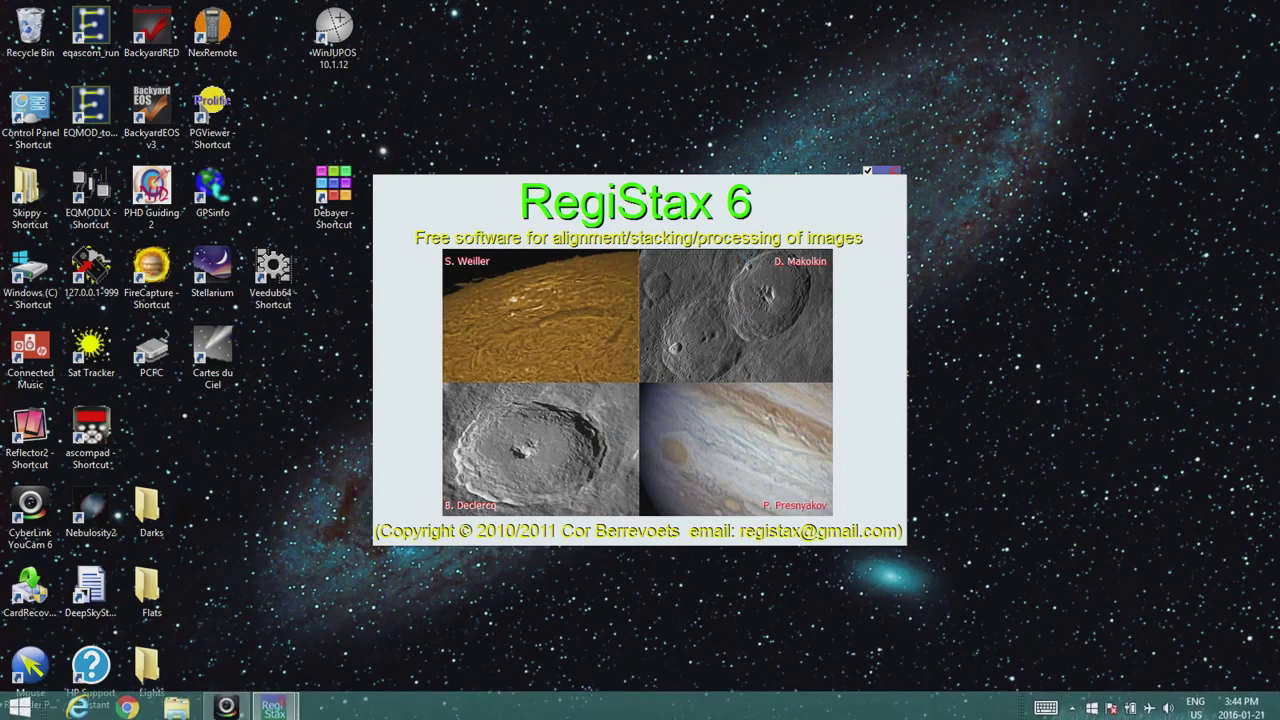
{"action": "mouse_move", "coordinate": [279, 706]}
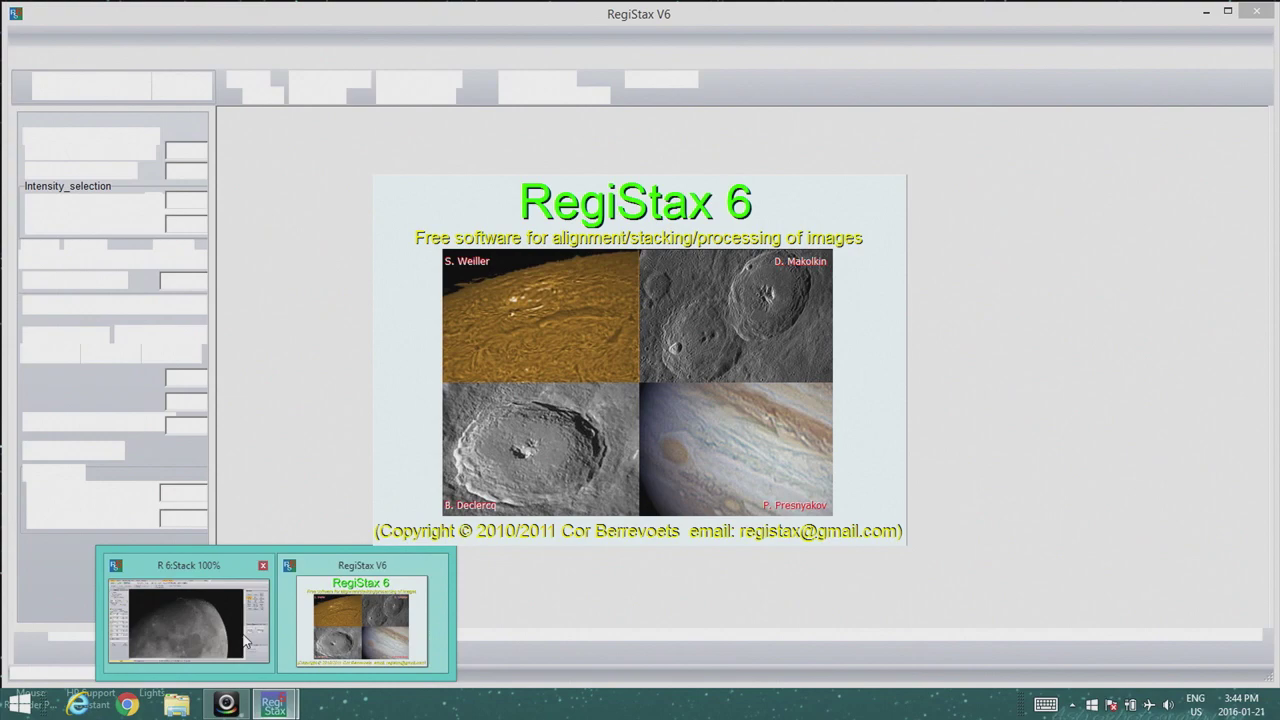
{"action": "mouse_move", "coordinate": [247, 627]}
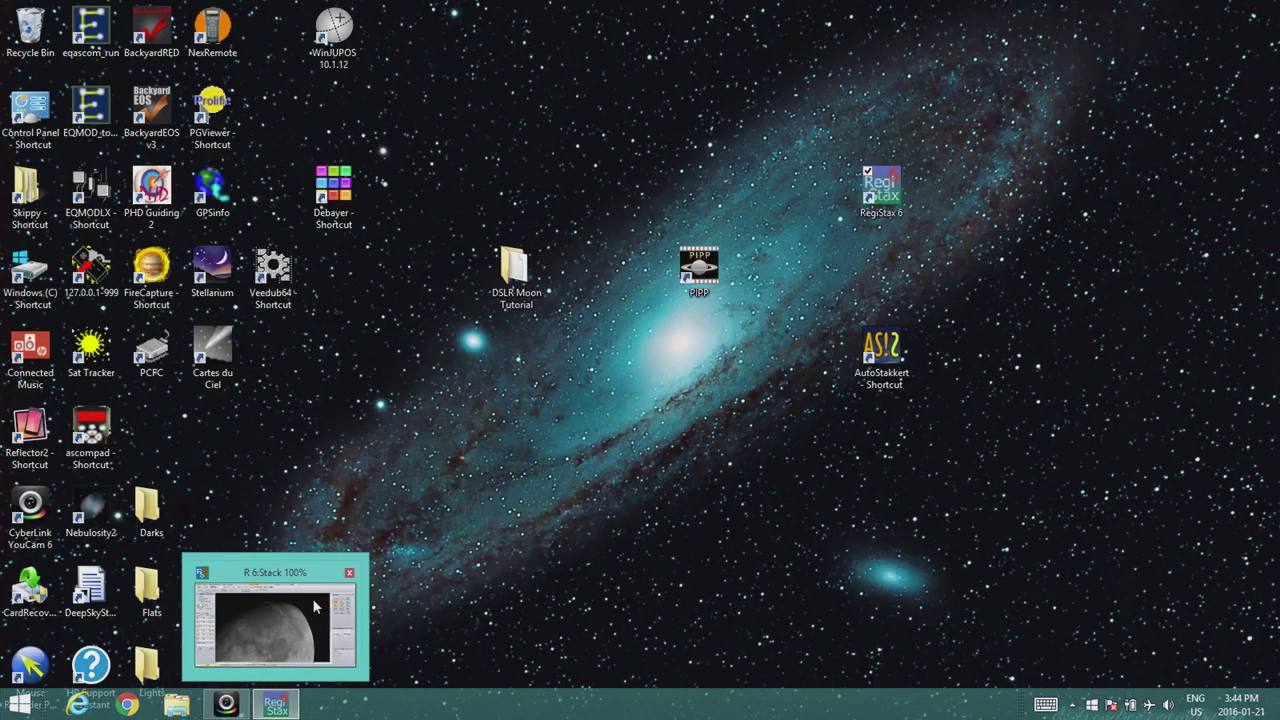
Switch to RegiStax and browse for input files in DSLR Moon Tutorial\12-29-15\pipp_20160118_171340\_MG_5143.
{"action": "left_click", "coordinate": [280, 657]}
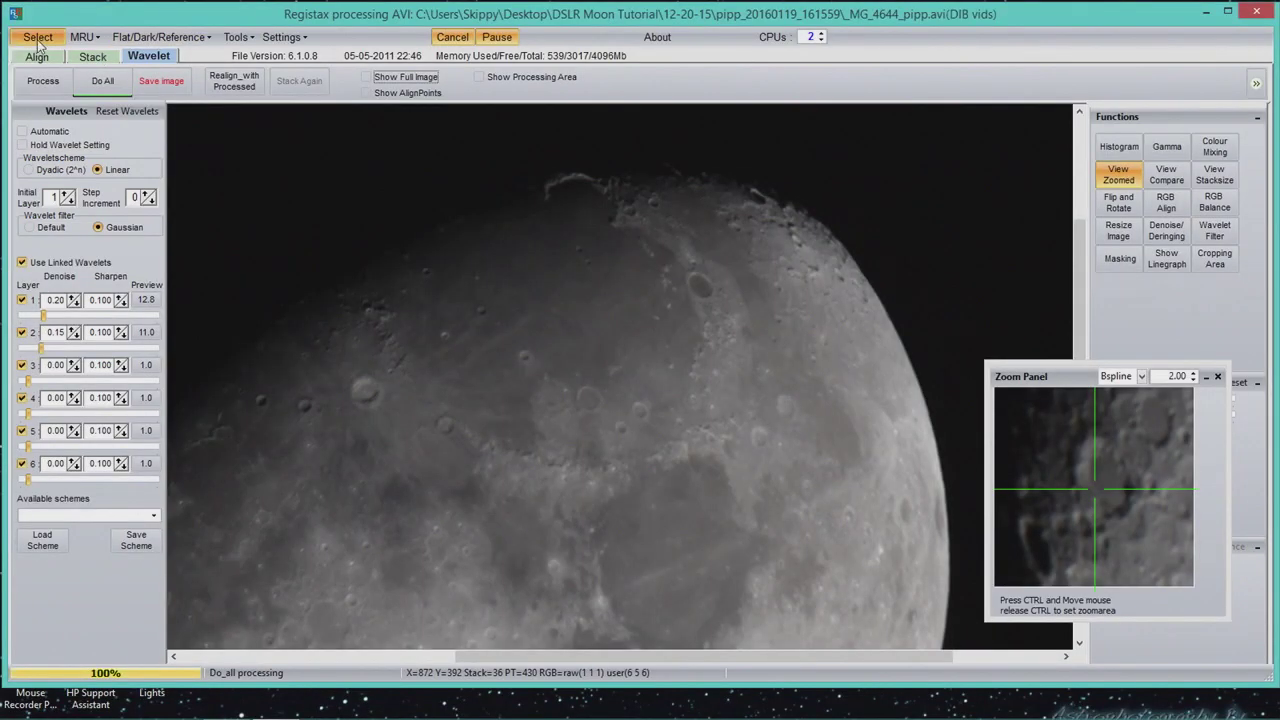
{"action": "left_click", "coordinate": [38, 38]}
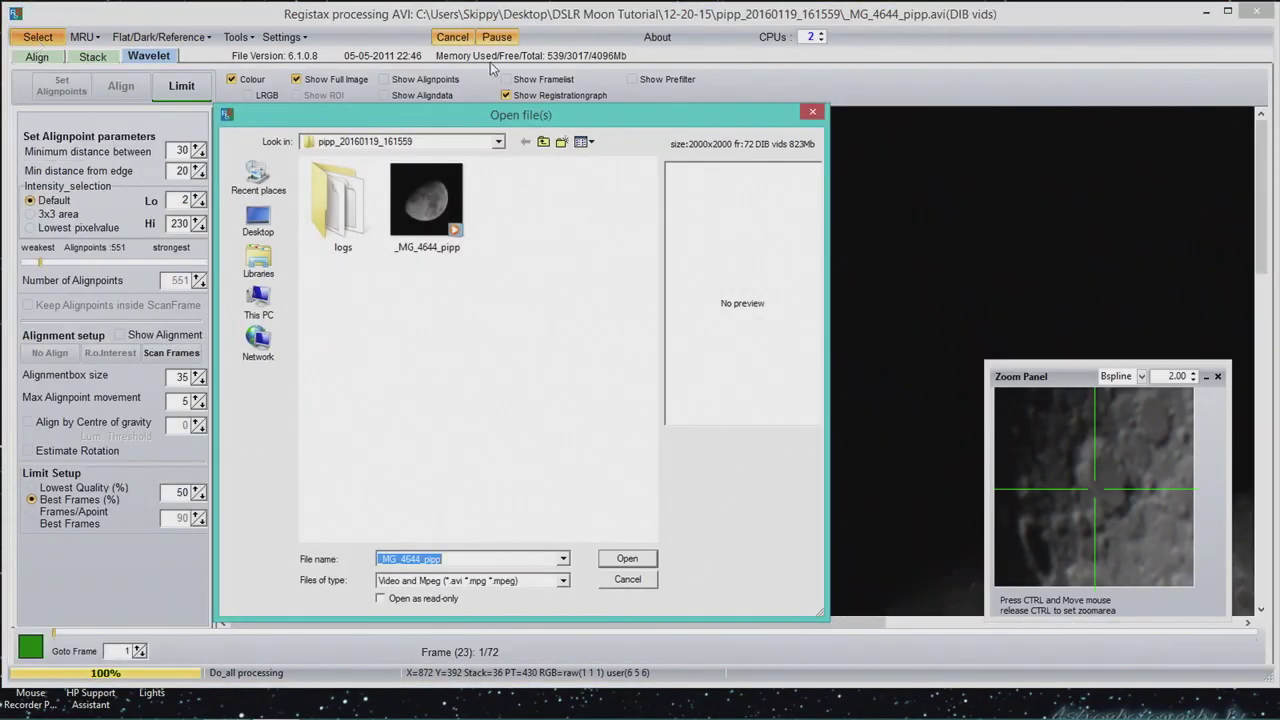
{"action": "left_click", "coordinate": [544, 143]}
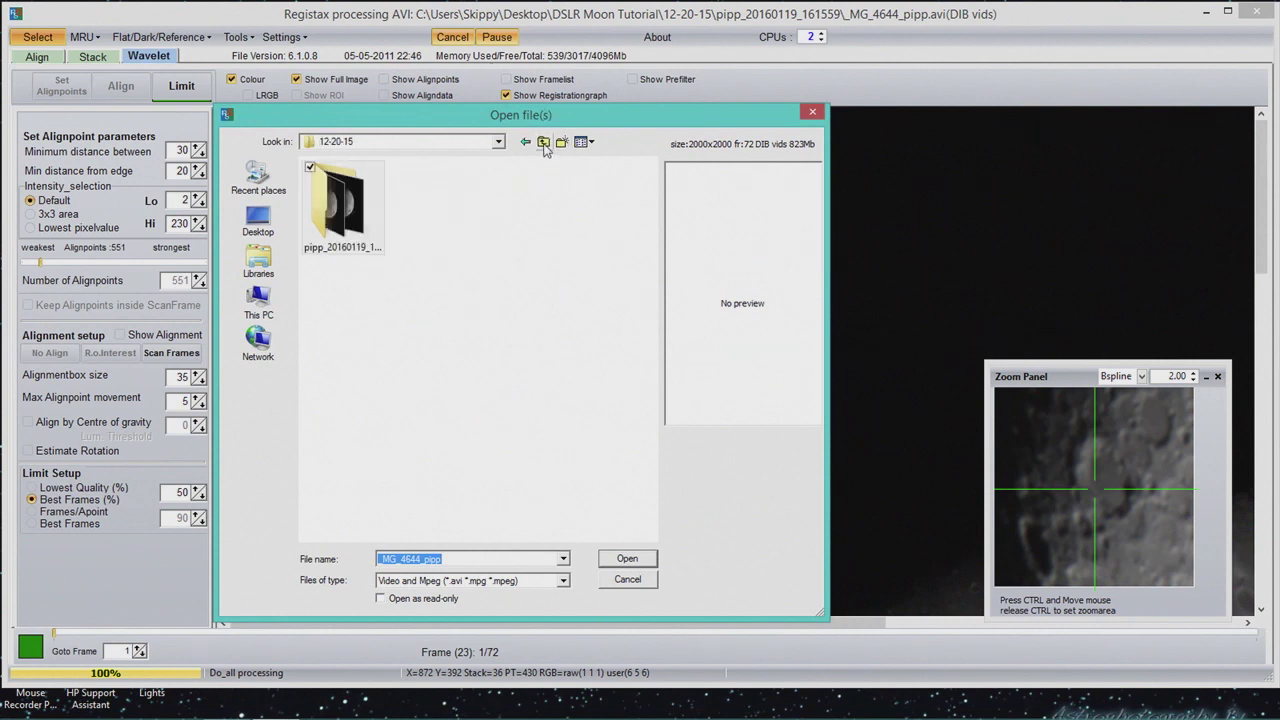
{"action": "left_click", "coordinate": [544, 143]}
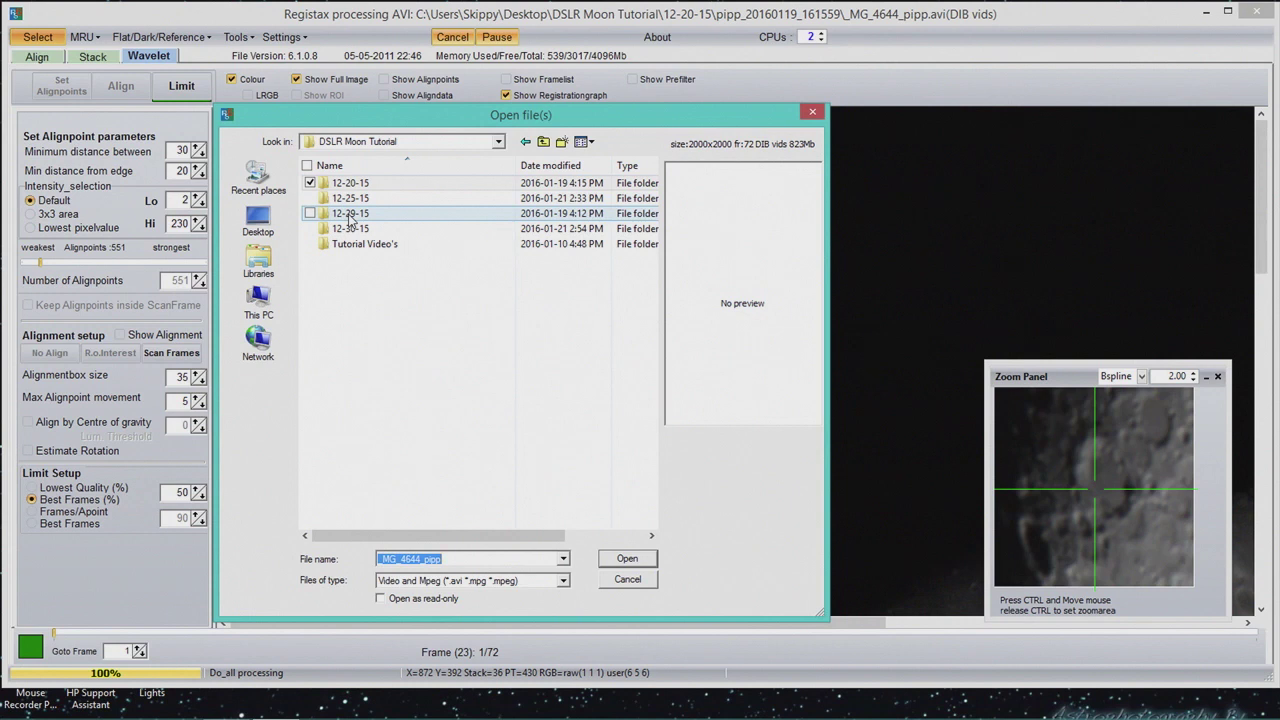
{"action": "double_click", "coordinate": [350, 214]}
{"action": "double_click", "coordinate": [350, 220]}
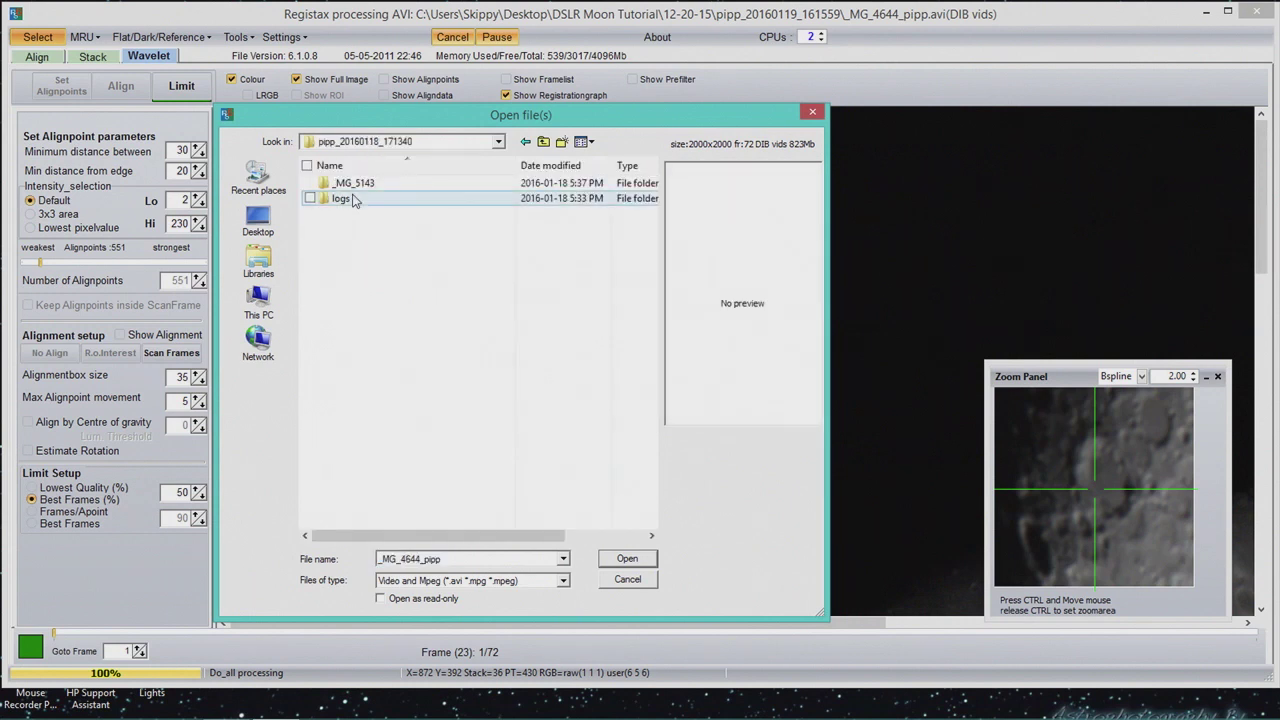
{"action": "double_click", "coordinate": [362, 198]}
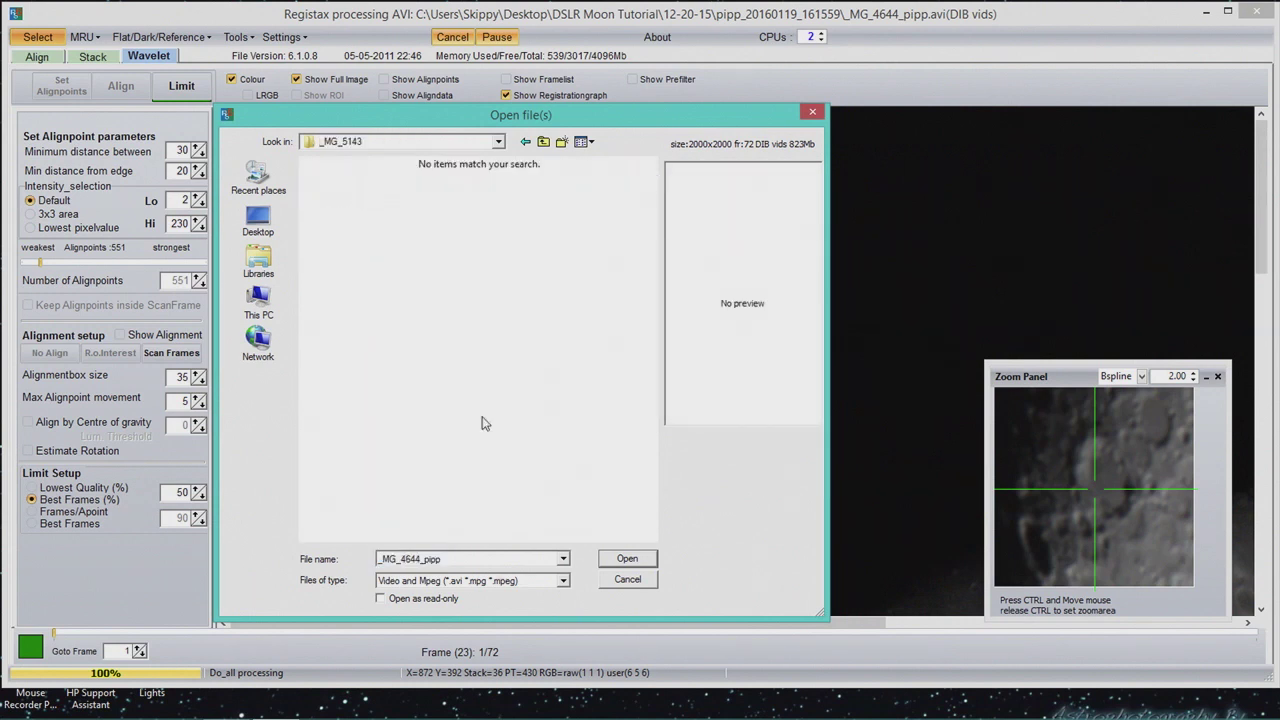
List the folder's TIFF frames, select frames 001 to 324, and load them without stretching the intensity levels.
{"action": "left_click", "coordinate": [563, 582]}
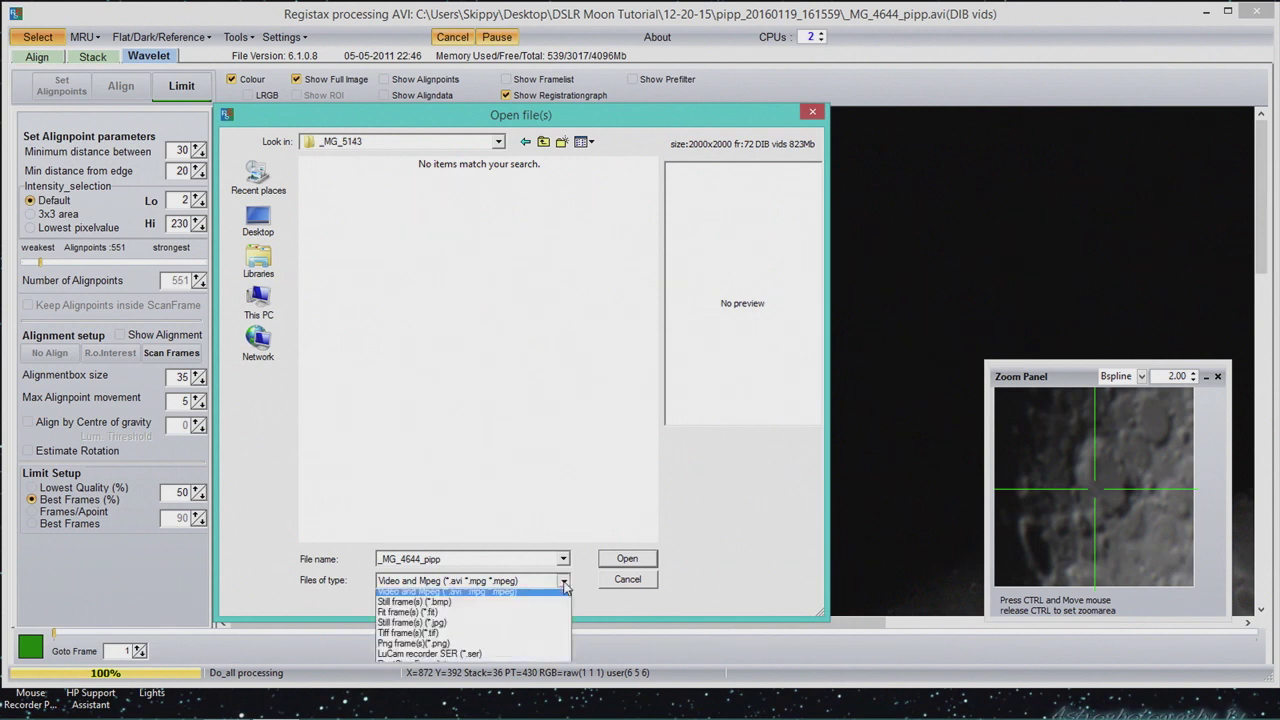
{"action": "left_click", "coordinate": [538, 637]}
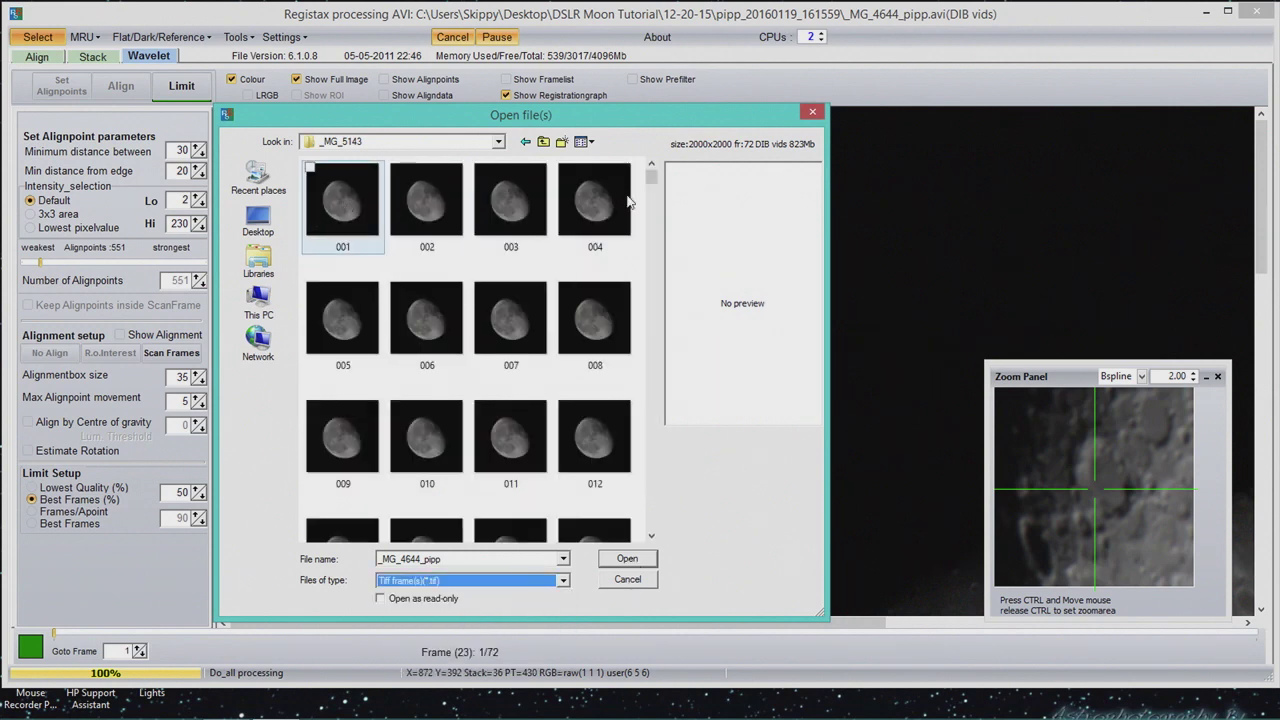
{"action": "left_click", "coordinate": [641, 206]}
{"action": "left_click_drag", "start_coordinate": [652, 177], "coordinate": [612, 522]}
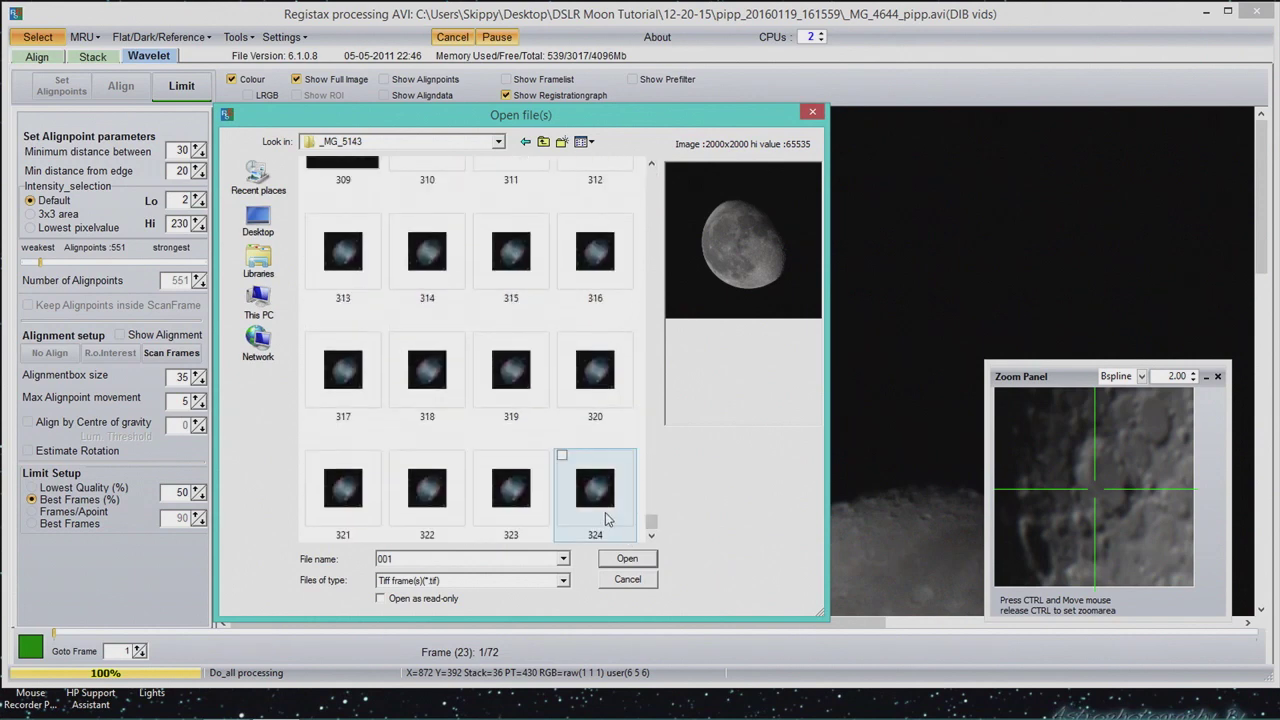
{"action": "left_click", "coordinate": [606, 518], "text": "shift"}
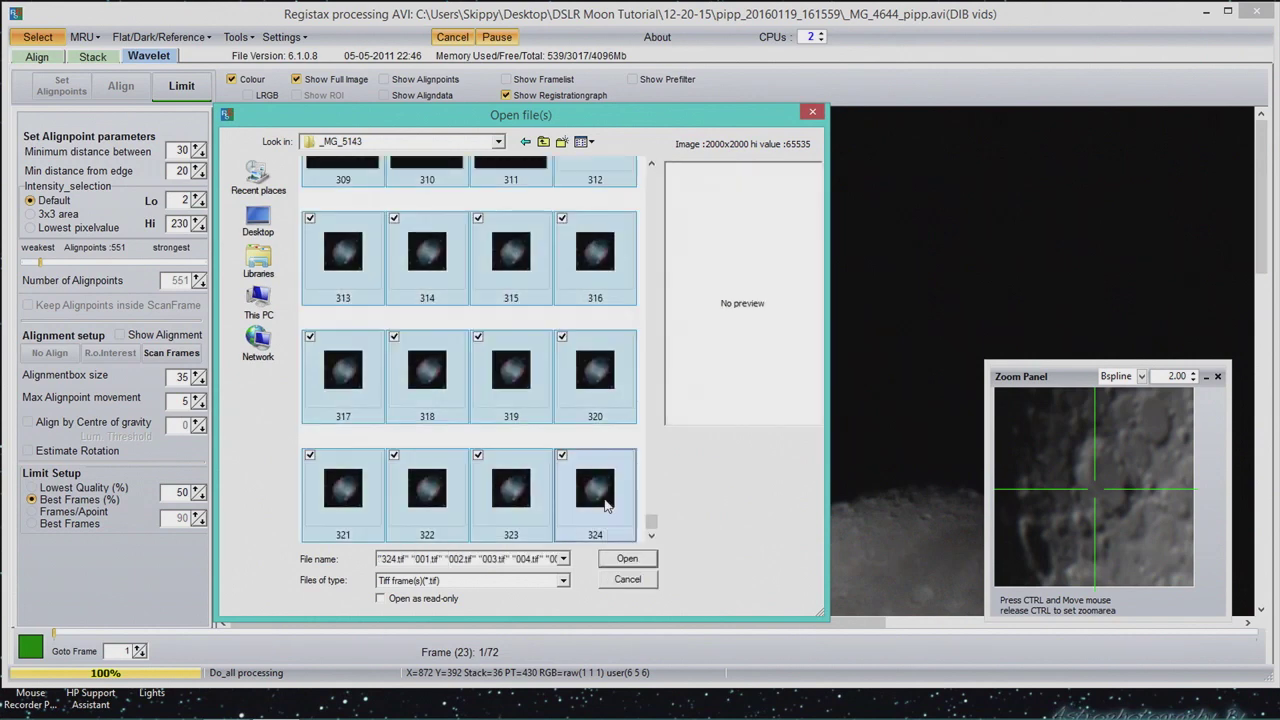
{"action": "left_click", "coordinate": [645, 564]}
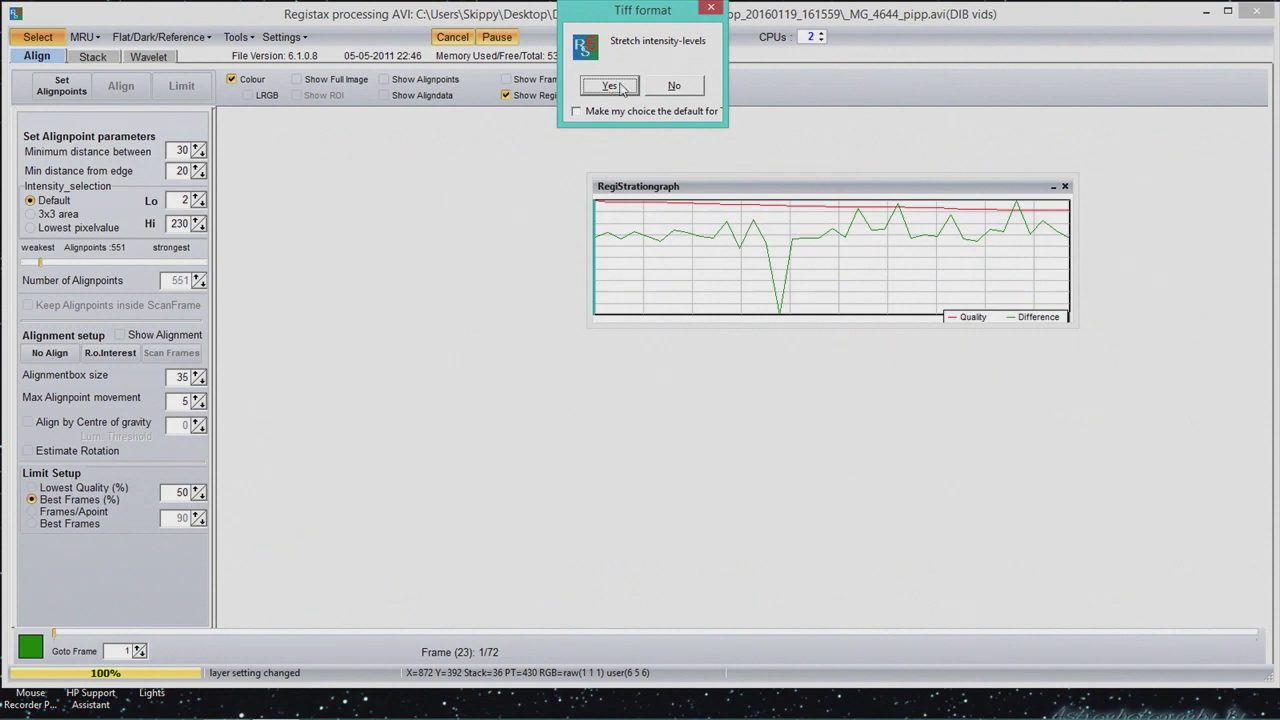
{"action": "left_click", "coordinate": [672, 87]}
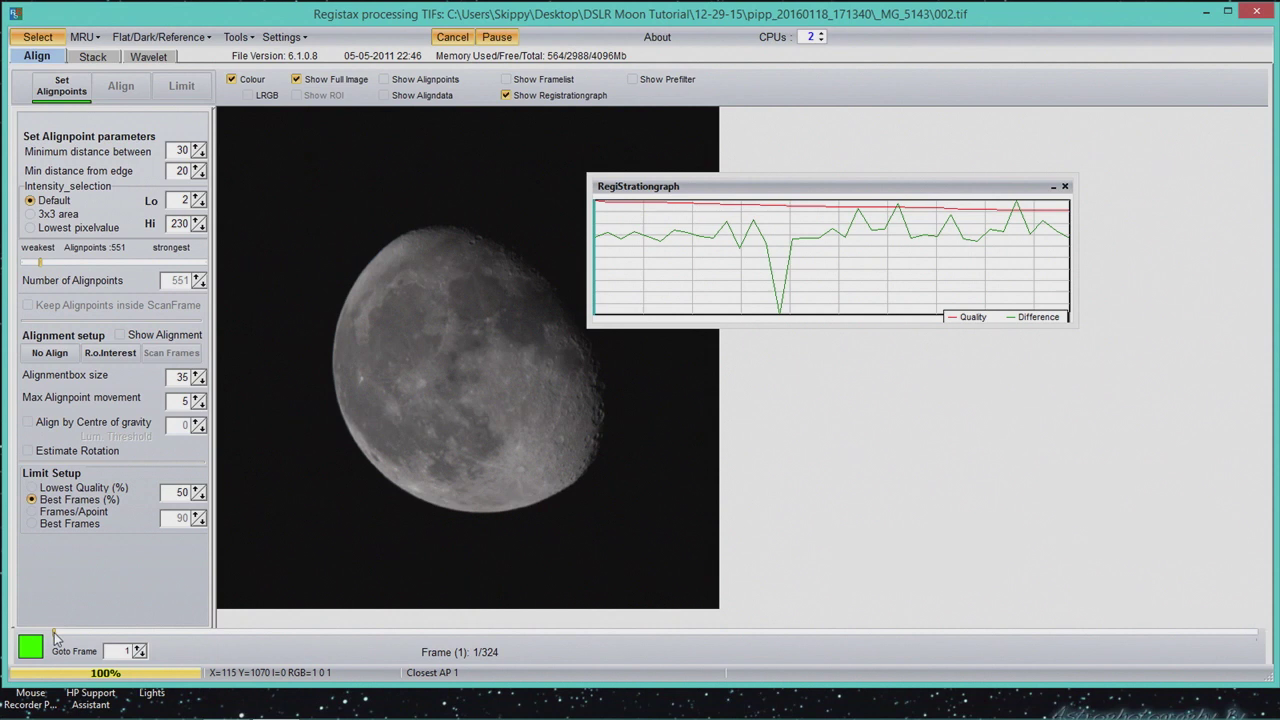
Go to frame 125 of the moon sequence, set alignment points on it, and start aligning the frames.
{"action": "mouse_move", "coordinate": [55, 635]}
{"action": "left_mouse_down"}
{"action": "mouse_move", "coordinate": [564, 635]}
{"action": "mouse_move", "coordinate": [515, 638]}
{"action": "left_mouse_up"}
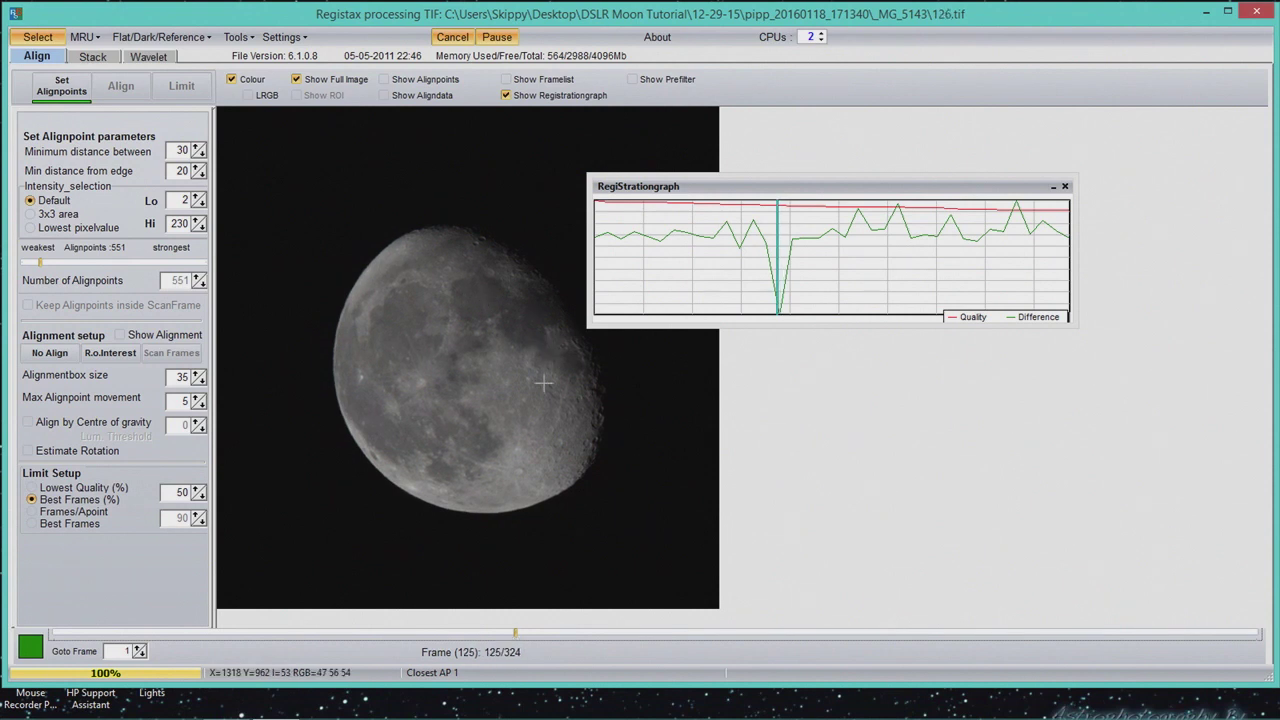
{"action": "left_click", "coordinate": [58, 90]}
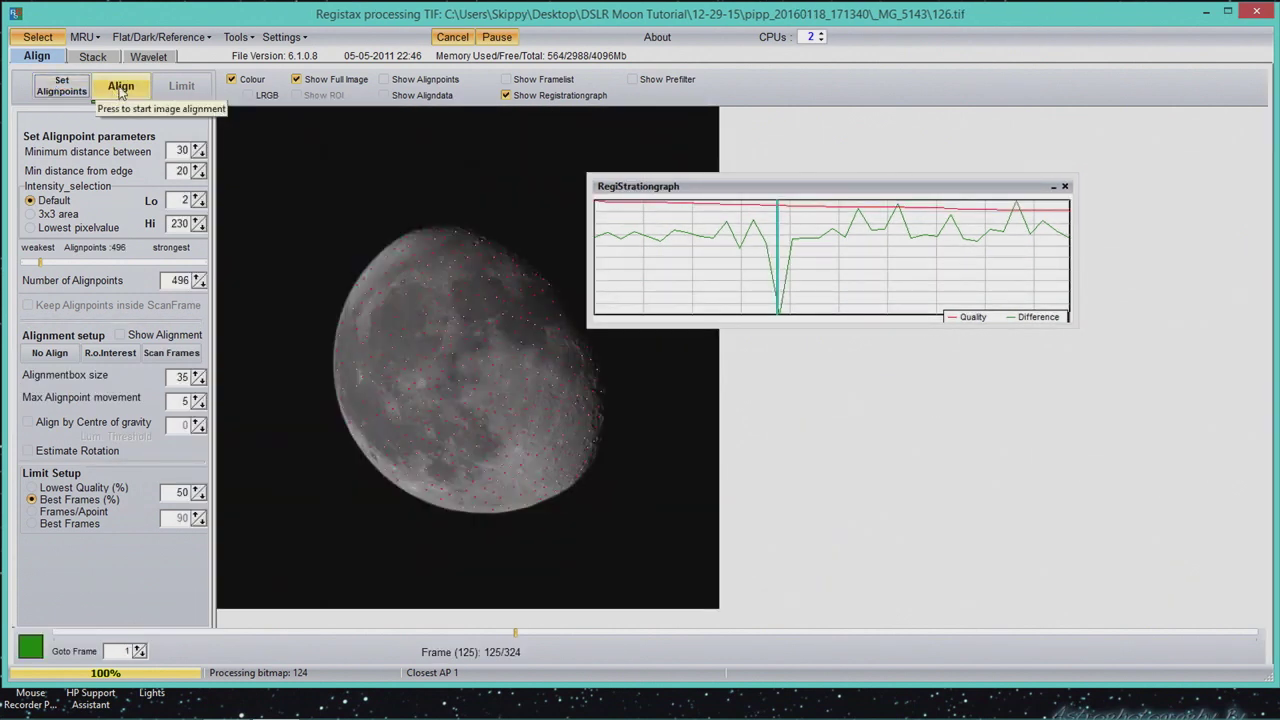
{"action": "left_click", "coordinate": [120, 88]}
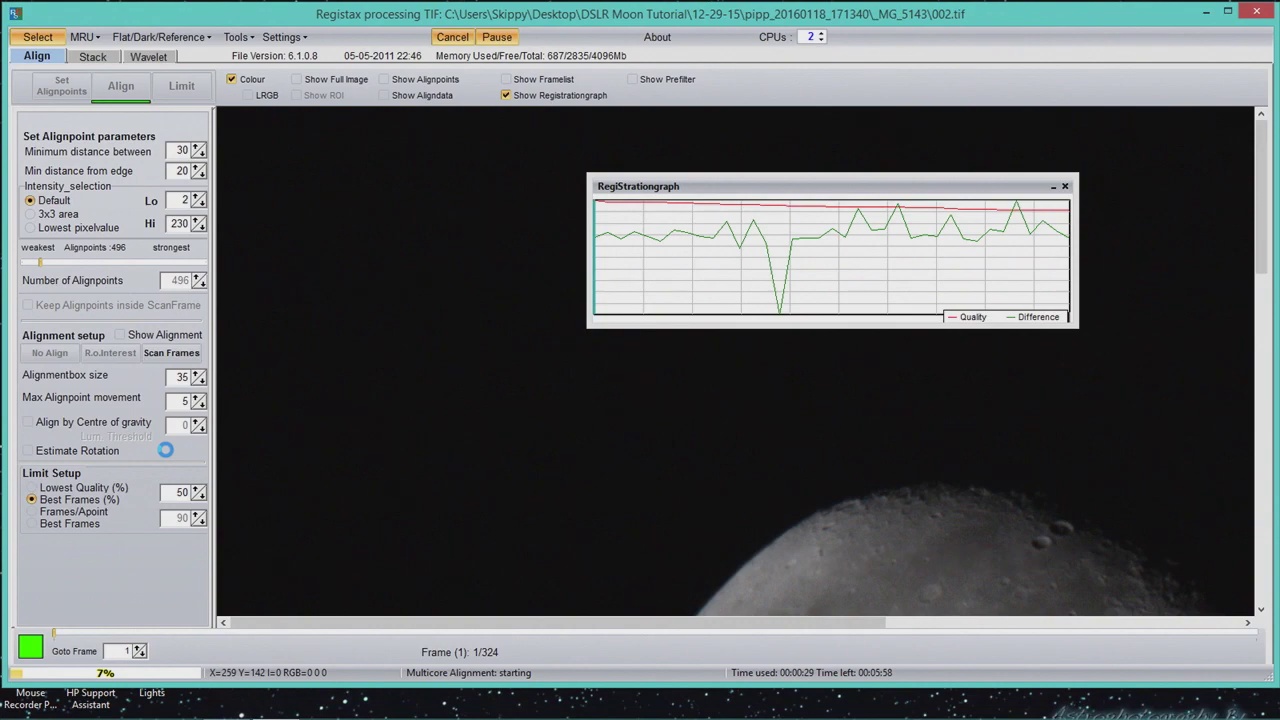
{"action": "mouse_move", "coordinate": [178, 714]}
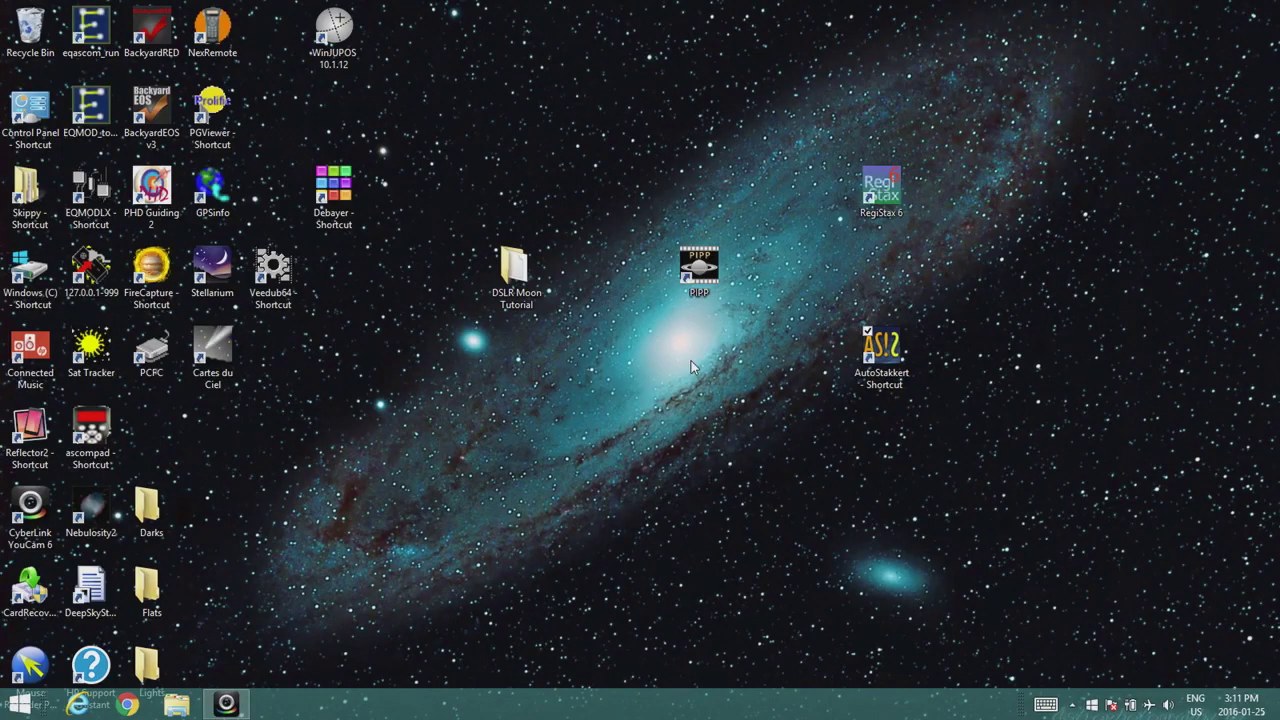
Launch AutoStakkert and arrange its main window and the Frame View window side by side.
{"action": "left_click", "coordinate": [882, 348]}
{"action": "double_click", "coordinate": [882, 348]}
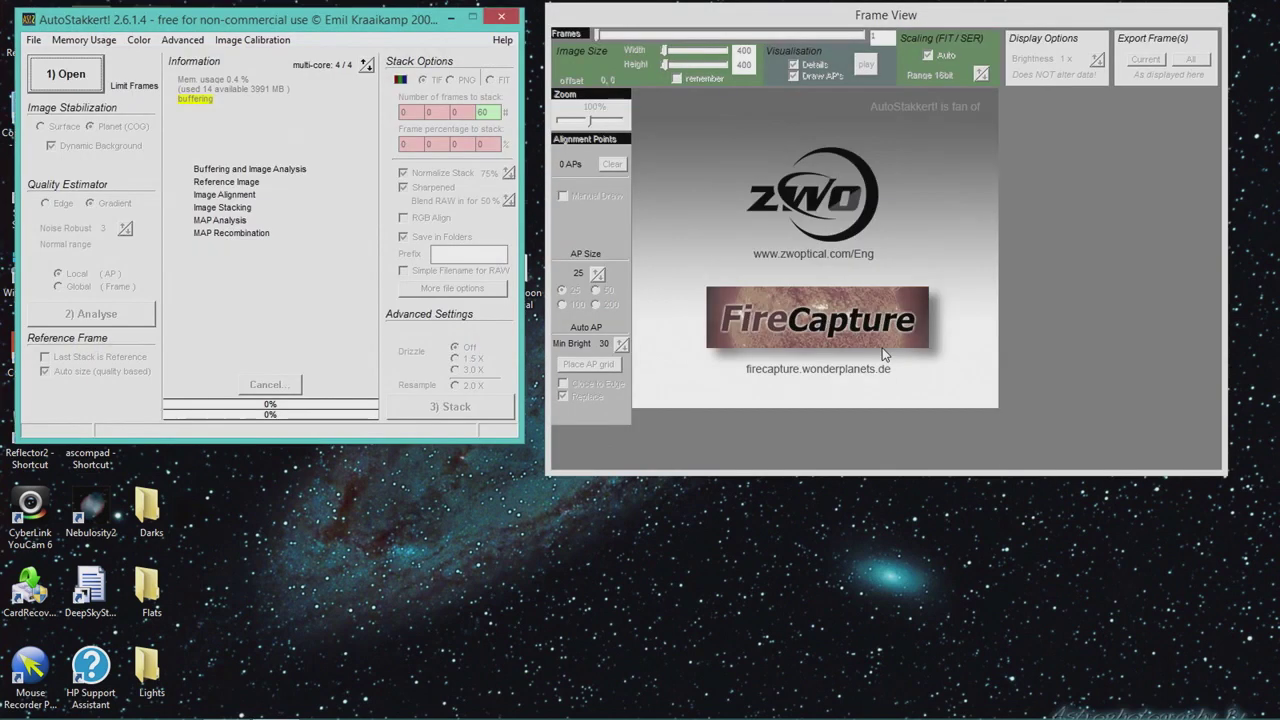
{"action": "left_click", "coordinate": [986, 25]}
{"action": "left_click_drag", "start_coordinate": [986, 25], "coordinate": [1018, 51]}
{"action": "left_click_drag", "start_coordinate": [300, 18], "coordinate": [314, 22]}
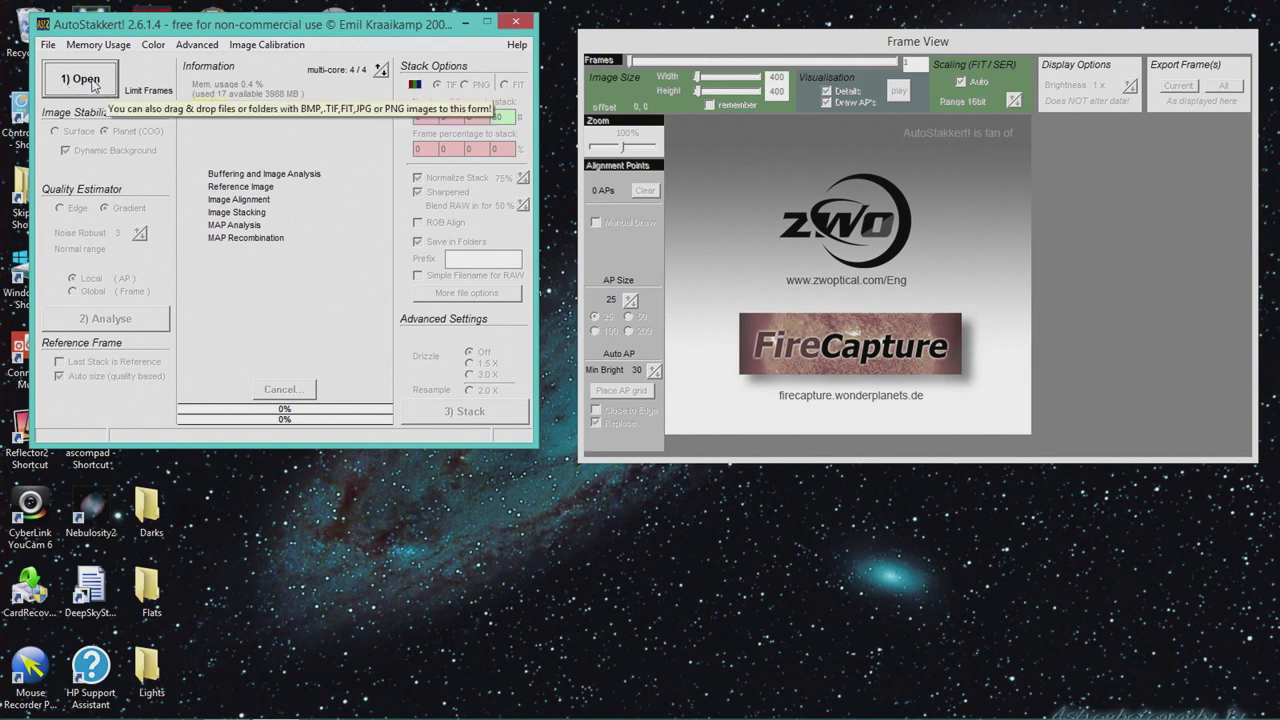
{"action": "left_click", "coordinate": [84, 328]}
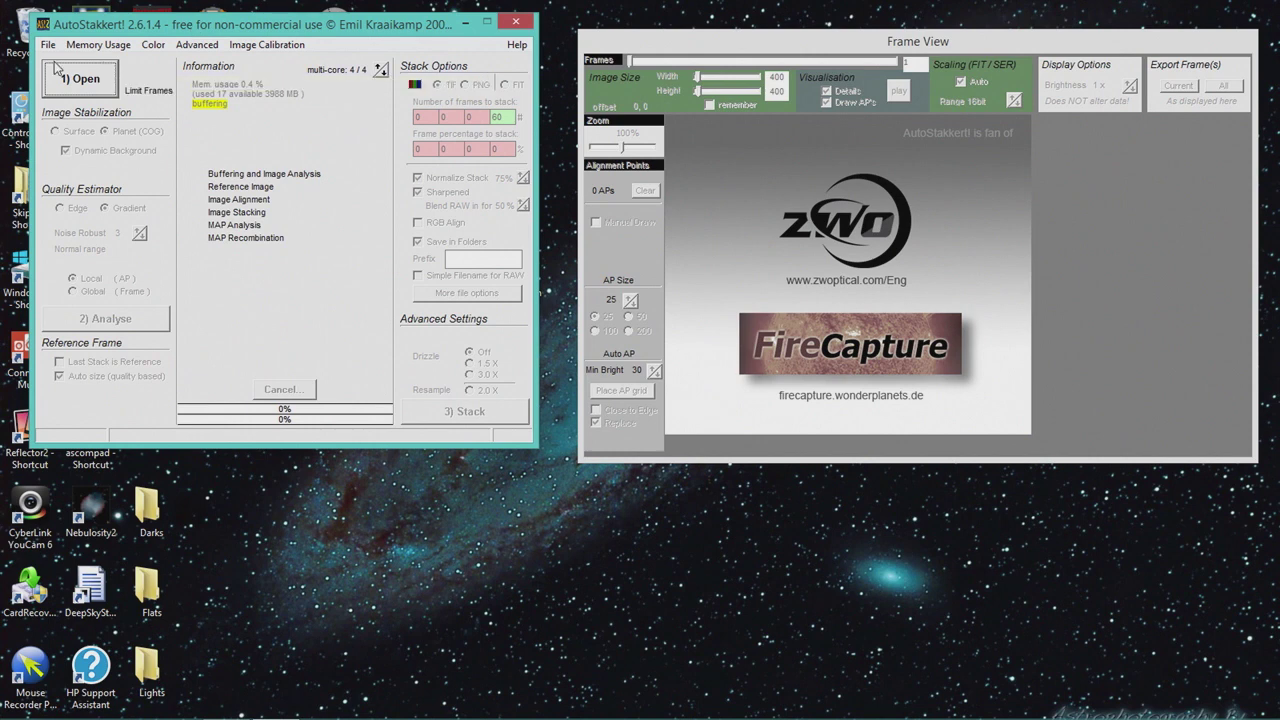
Open the video _MG_4797_pipp from the pipp_20160121_143358 folder and show the moon at 40% zoom.
{"action": "left_click", "coordinate": [101, 88]}
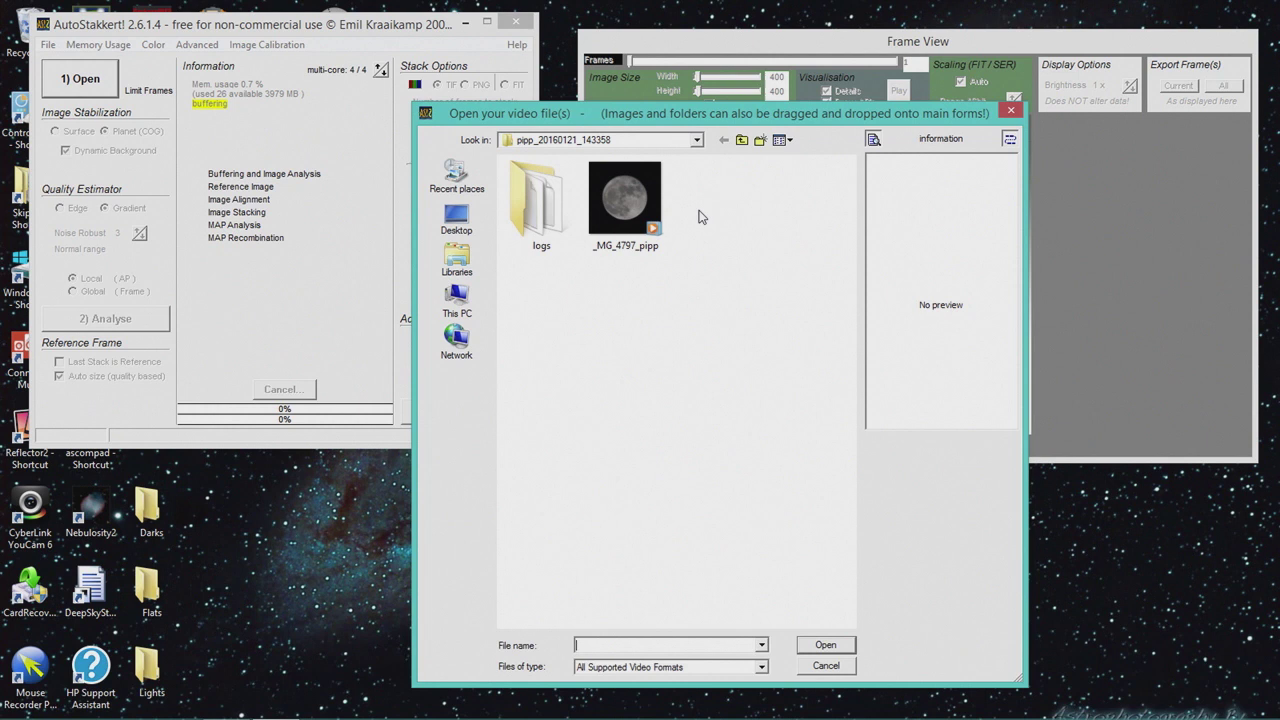
{"action": "left_click", "coordinate": [637, 212]}
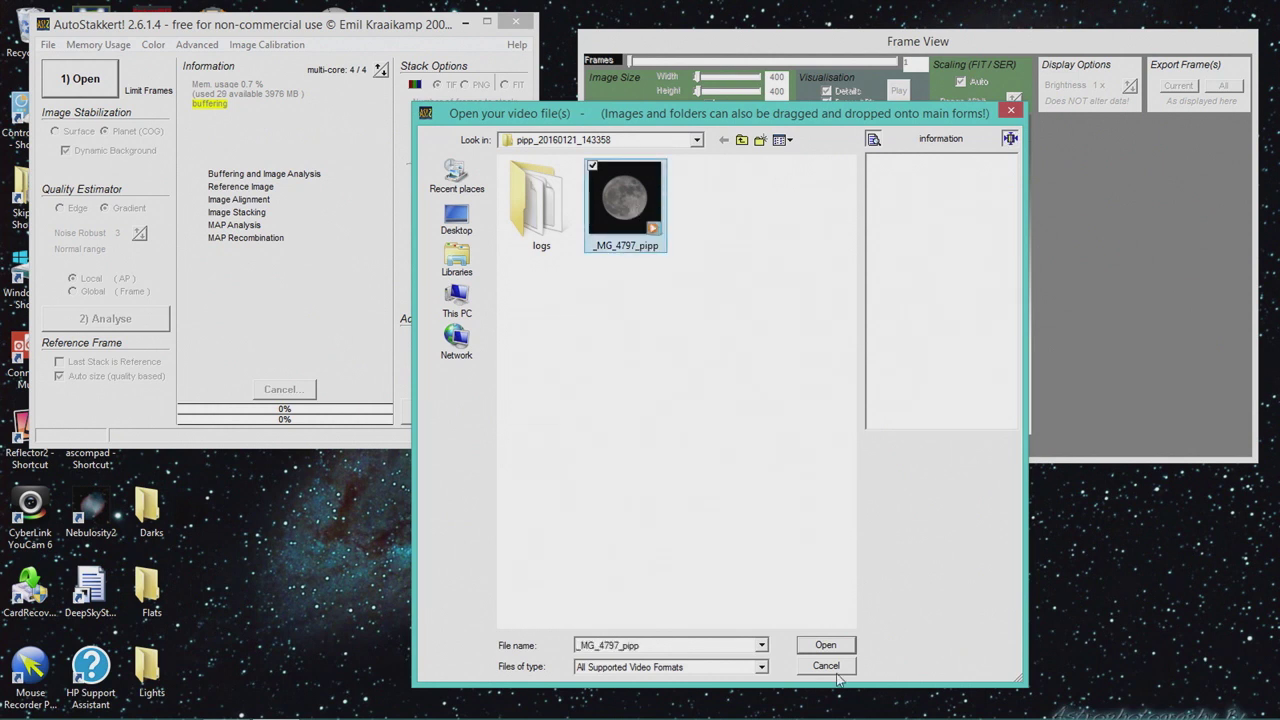
{"action": "left_click", "coordinate": [826, 646]}
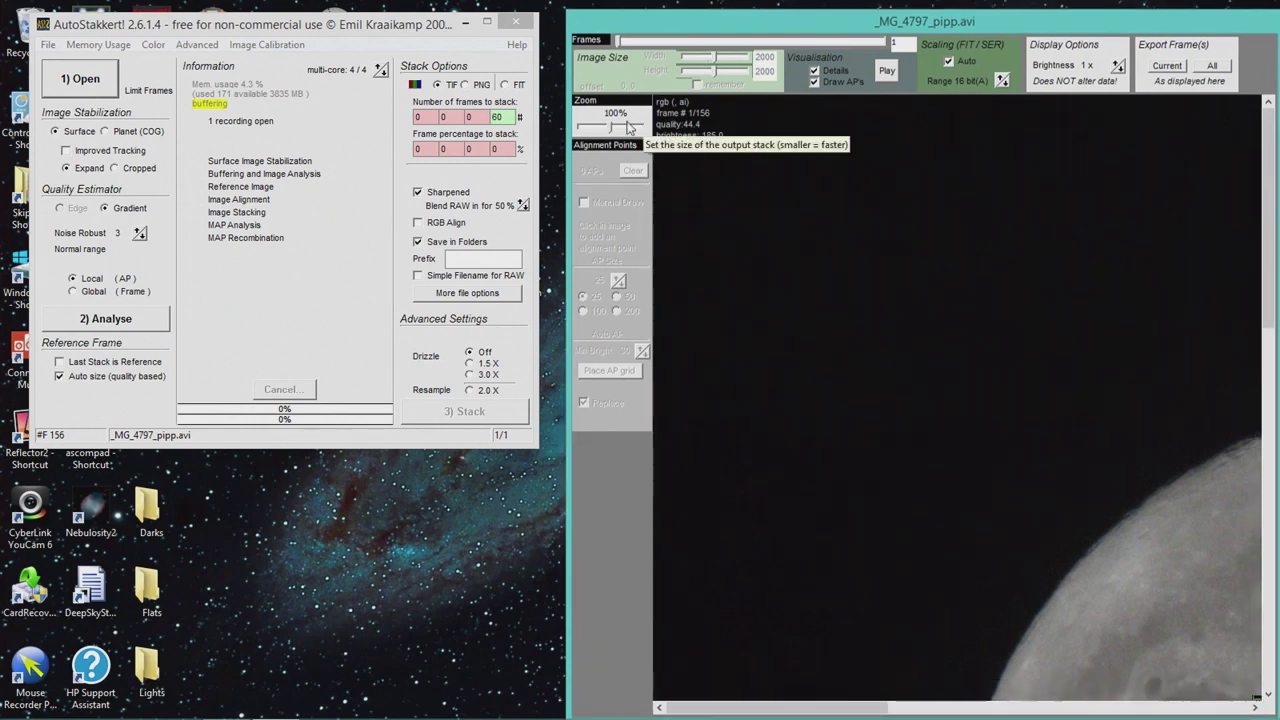
{"action": "left_click_drag", "start_coordinate": [606, 133], "coordinate": [592, 131]}
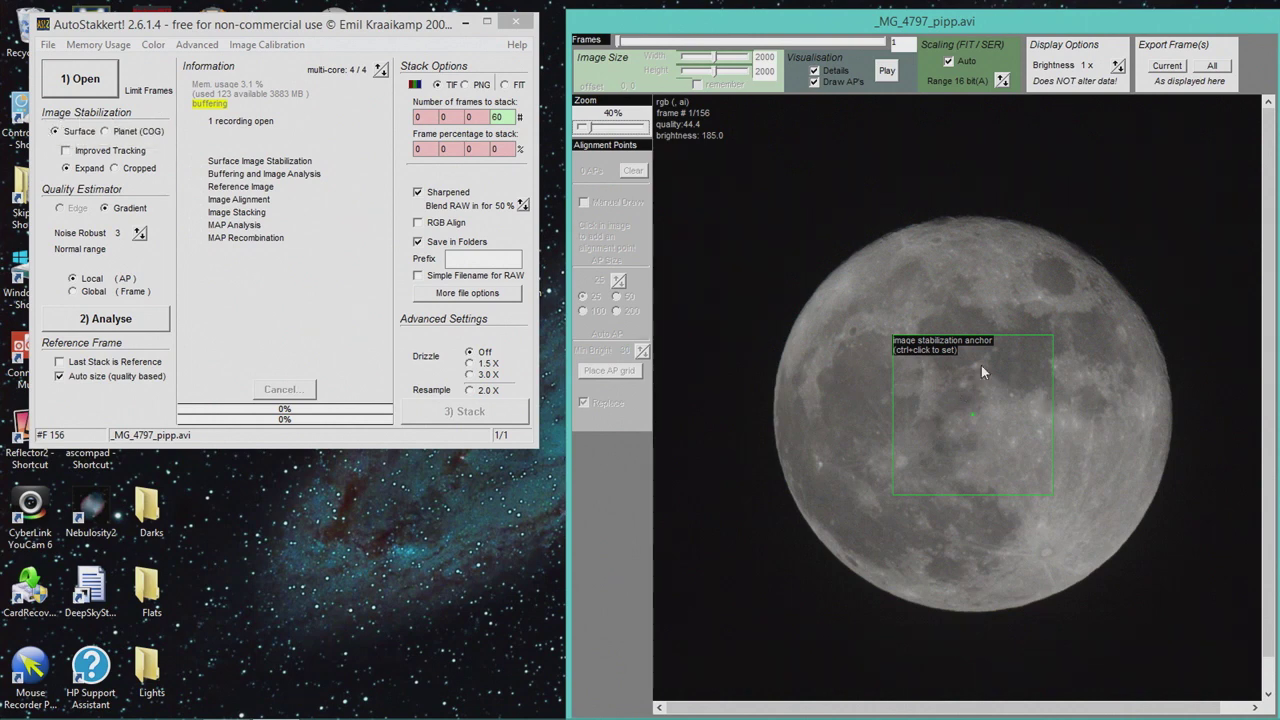
Compare the Planet (COG) and Surface stabilization modes, keep Surface, and enable Improved Tracking and Cropped.
{"action": "left_click", "coordinate": [105, 137]}
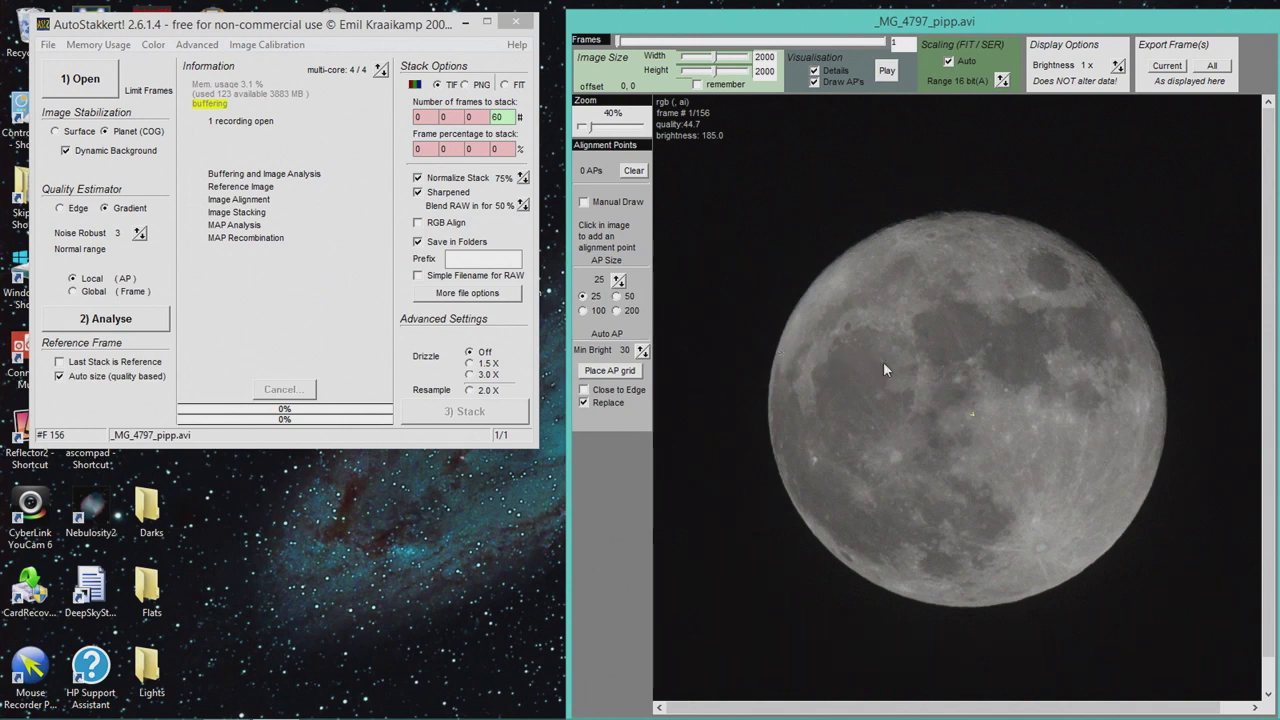
{"action": "left_click", "coordinate": [56, 132]}
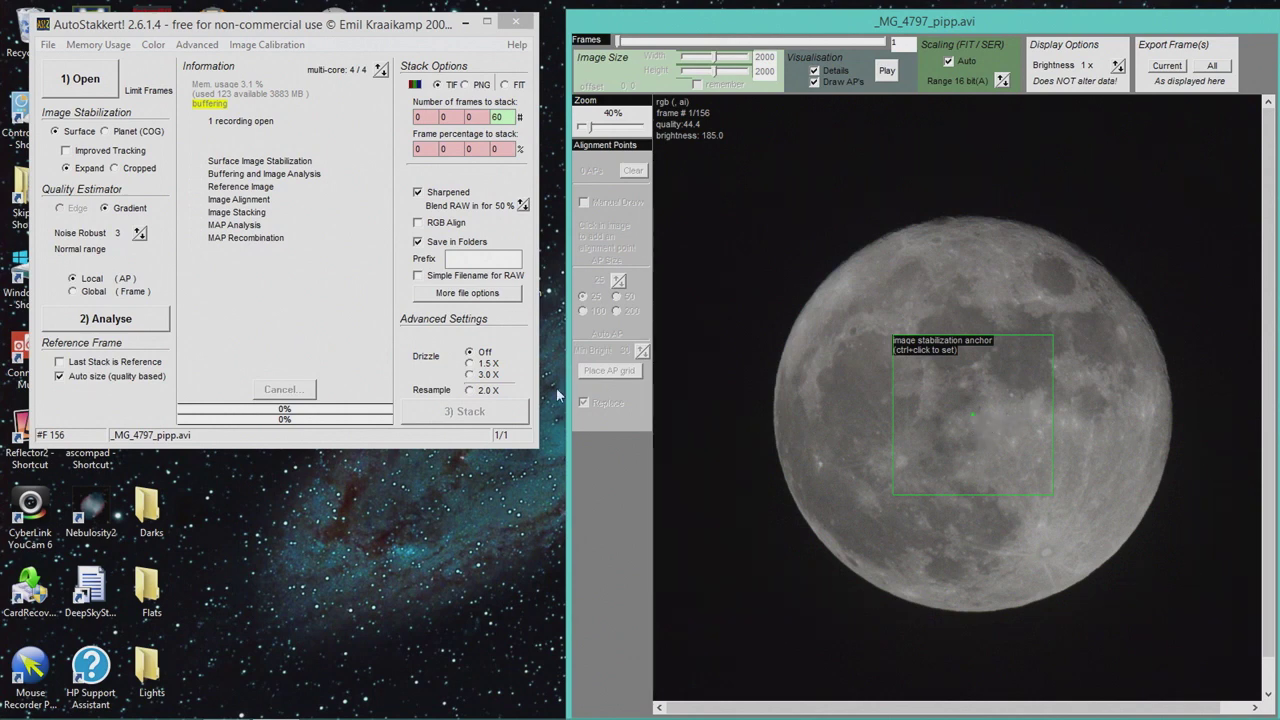
{"action": "left_click", "coordinate": [67, 155]}
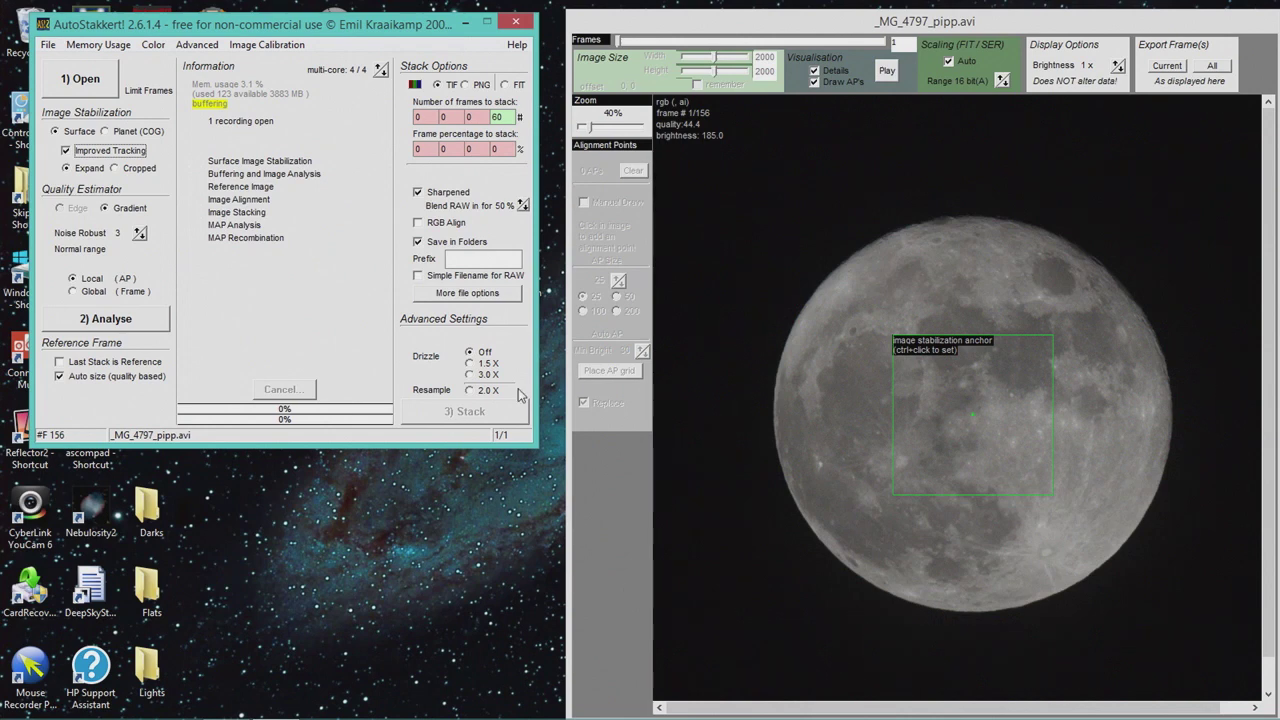
{"action": "left_click_drag", "start_coordinate": [320, 36], "coordinate": [768, 86]}
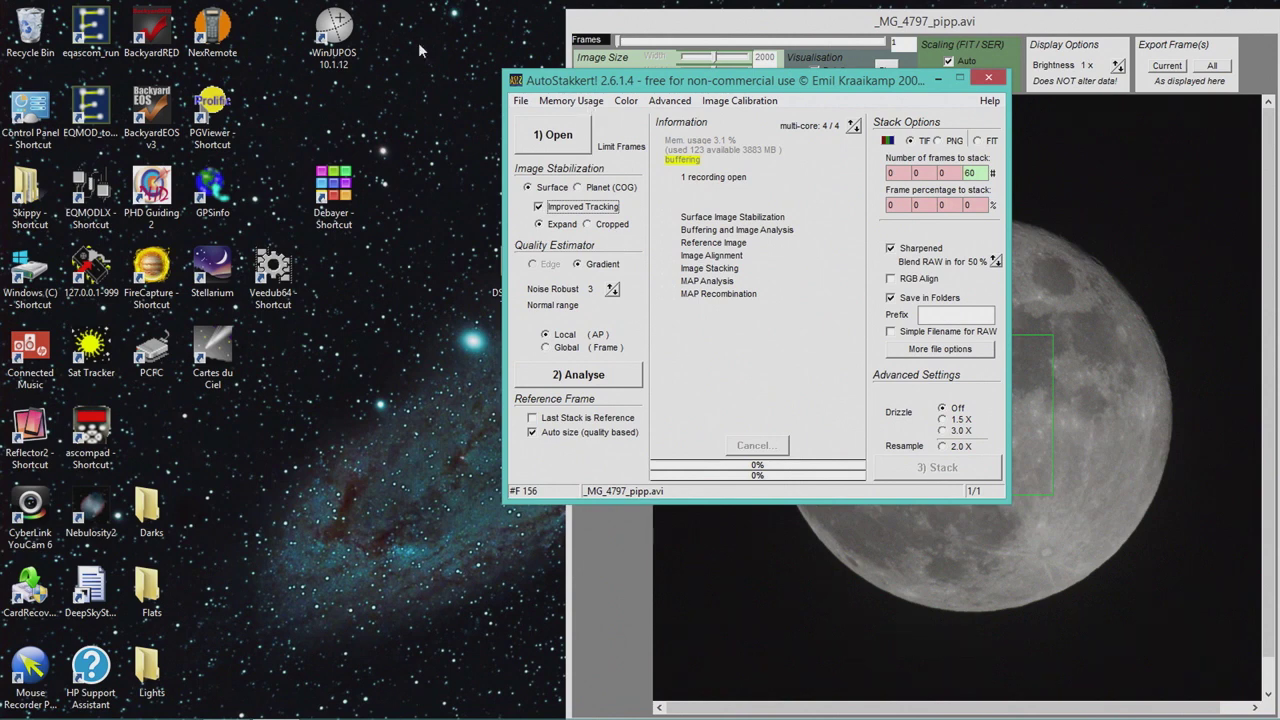
{"action": "left_click_drag", "start_coordinate": [516, 80], "coordinate": [30, 33]}
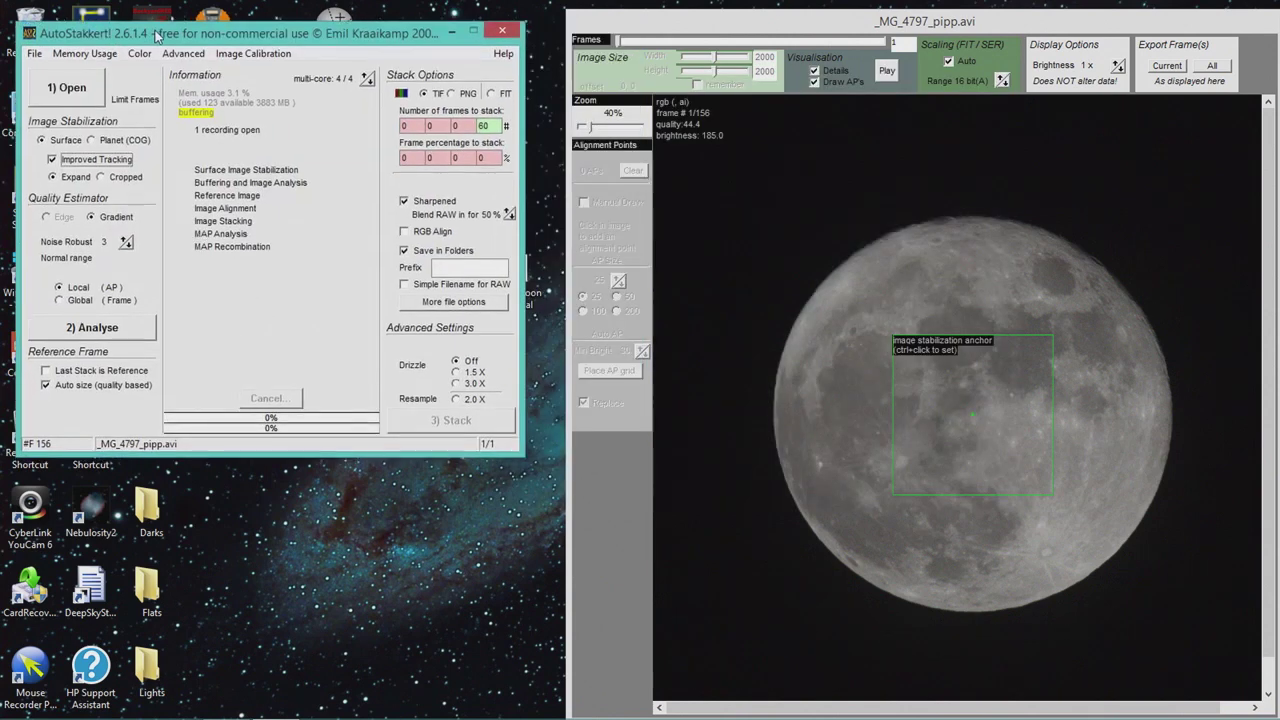
{"action": "left_click", "coordinate": [103, 177]}
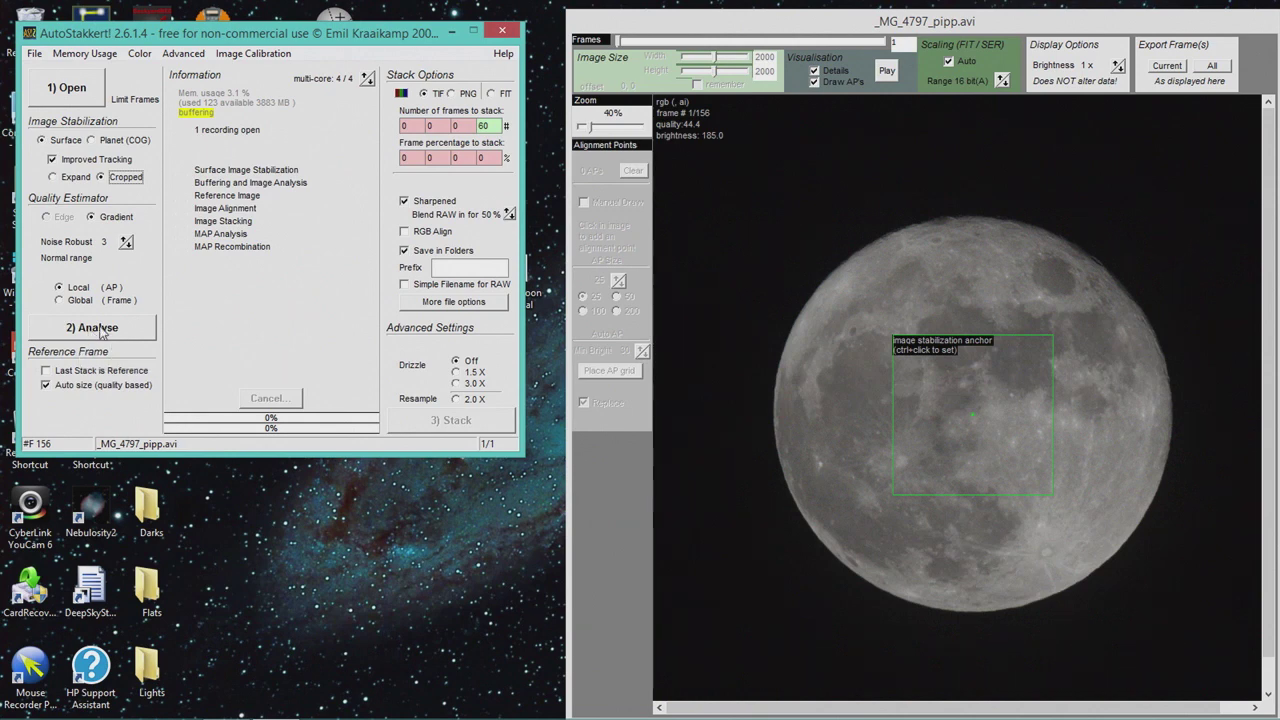
Analyse the frames of the moon video and bring the frame view forward.
{"action": "left_click", "coordinate": [100, 332]}
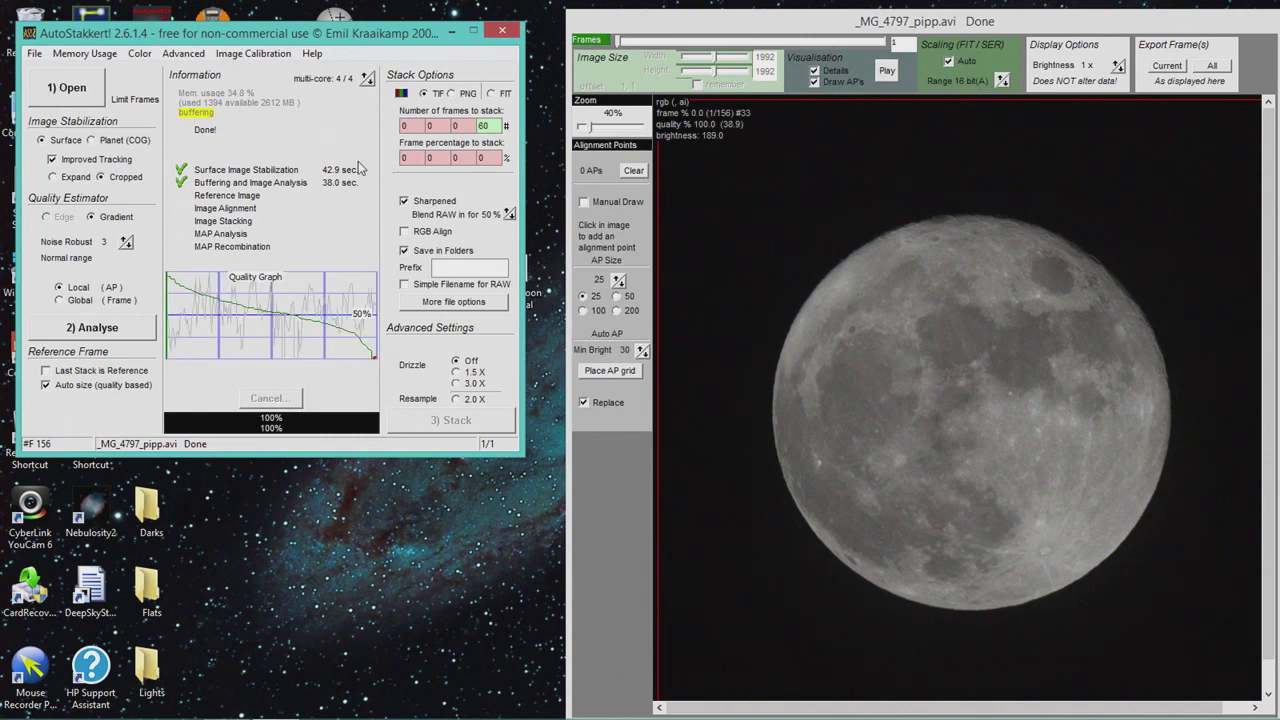
{"action": "mouse_move", "coordinate": [203, 331]}
{"action": "left_click", "coordinate": [745, 33]}
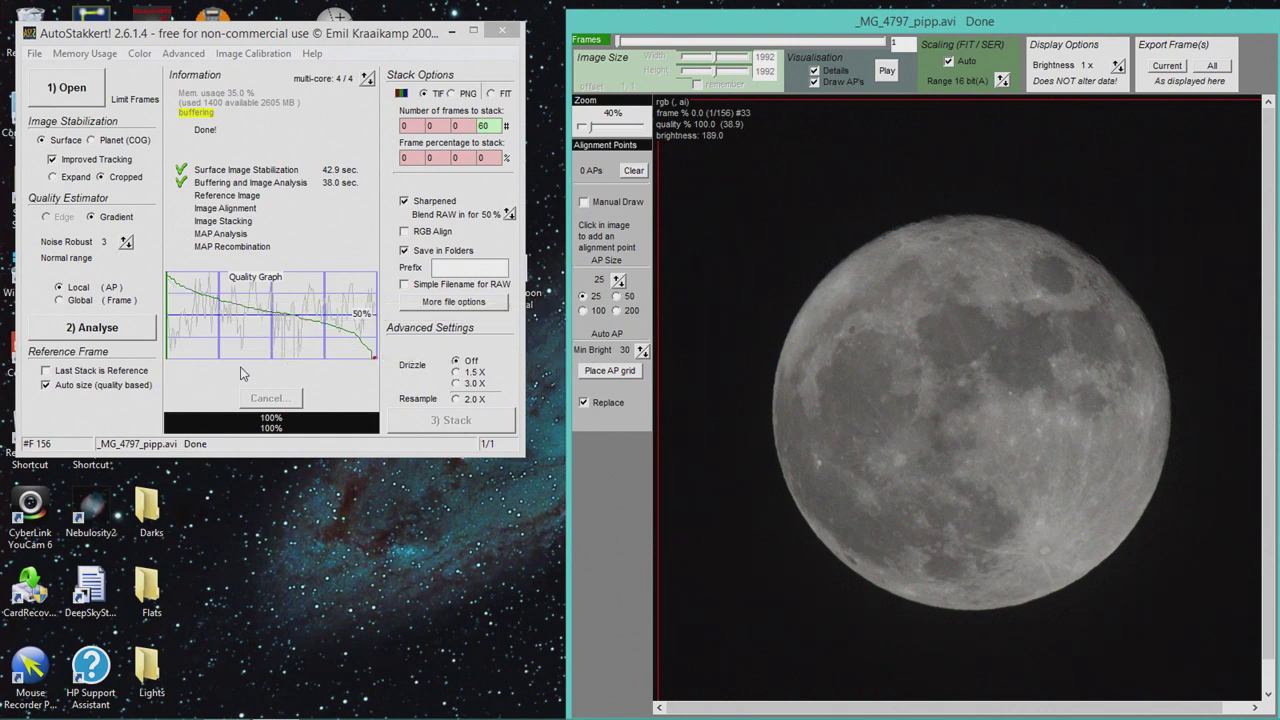
Set the fixed number of frames to stack to 0 and the frame percentage to stack to 50%.
{"action": "left_click", "coordinate": [428, 125]}
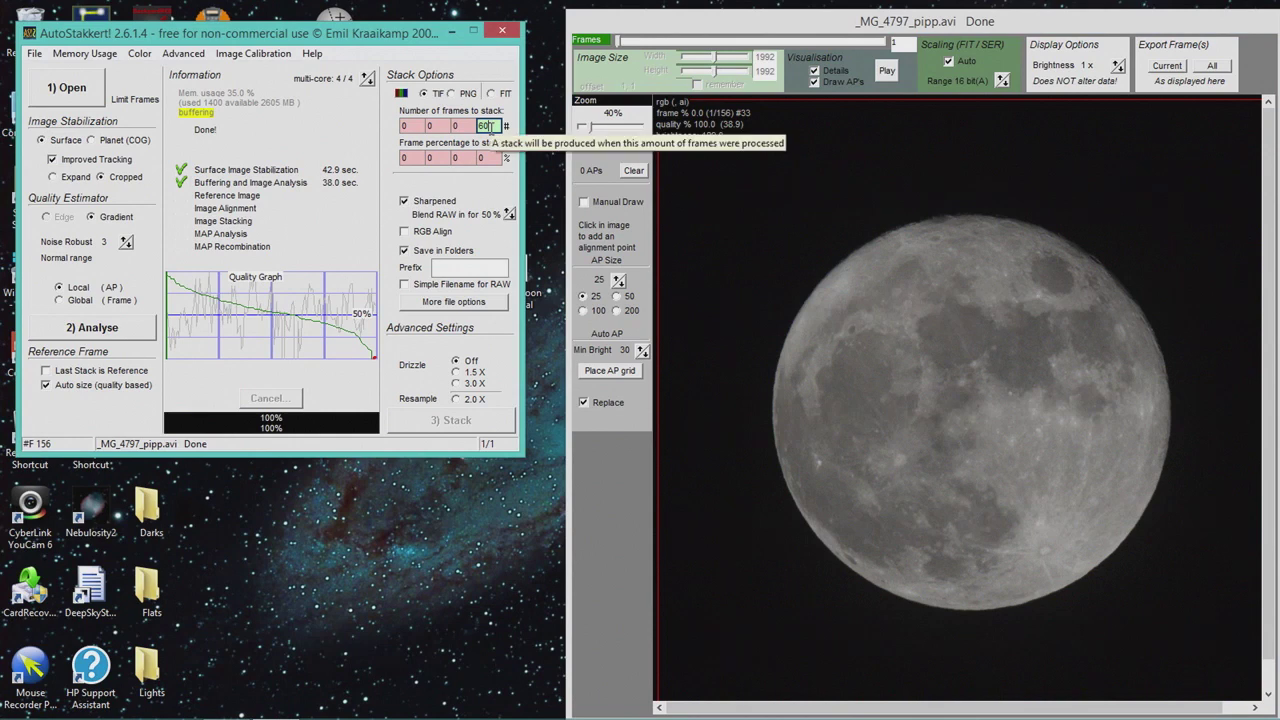
{"action": "key", "text": "BackSpace"}
{"action": "key", "text": "BackSpace"}
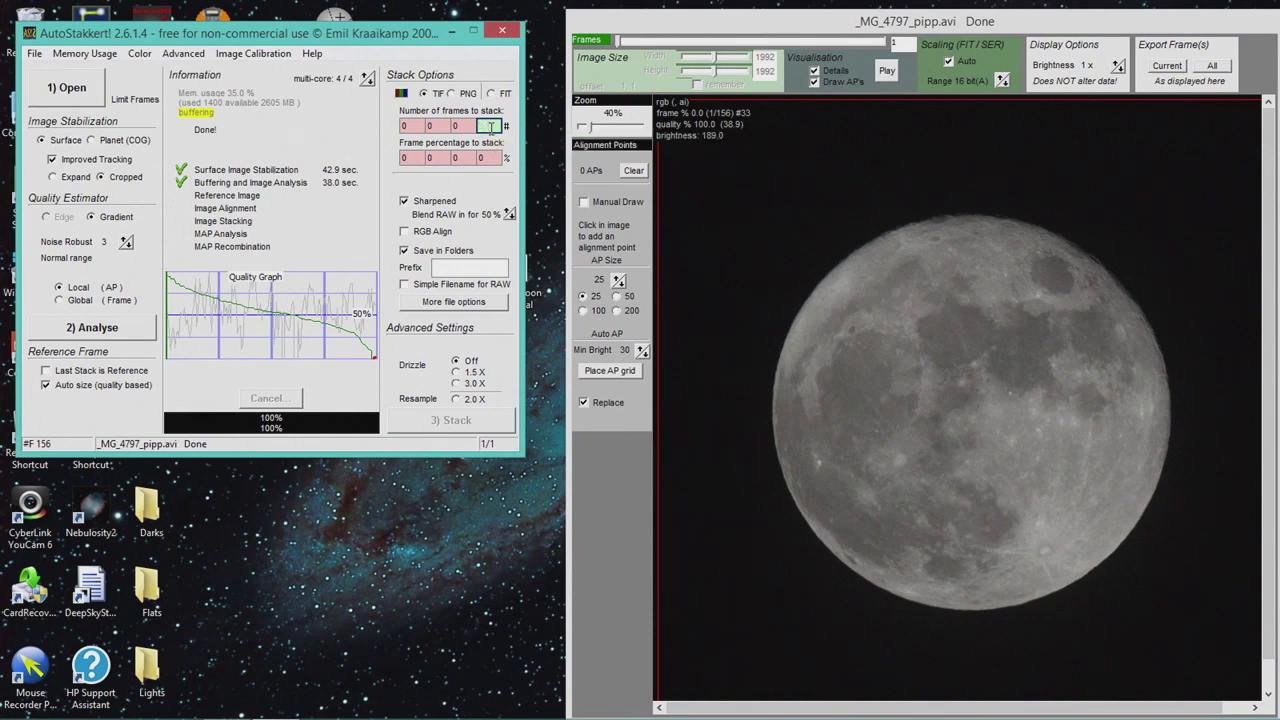
{"action": "type", "text": "00"}
{"action": "left_click", "coordinate": [490, 157]}
{"action": "type", "text": "50"}
{"action": "key", "text": "BackSpace"}
{"action": "key", "text": "BackSpace"}
{"action": "key", "text": "BackSpace"}
{"action": "type", "text": "50"}
{"action": "left_click", "coordinate": [486, 125]}
{"action": "left_click", "coordinate": [490, 157]}
Try an automatic alignment point grid with an AP size of 25 and clear it.
{"action": "left_click", "coordinate": [650, 256]}
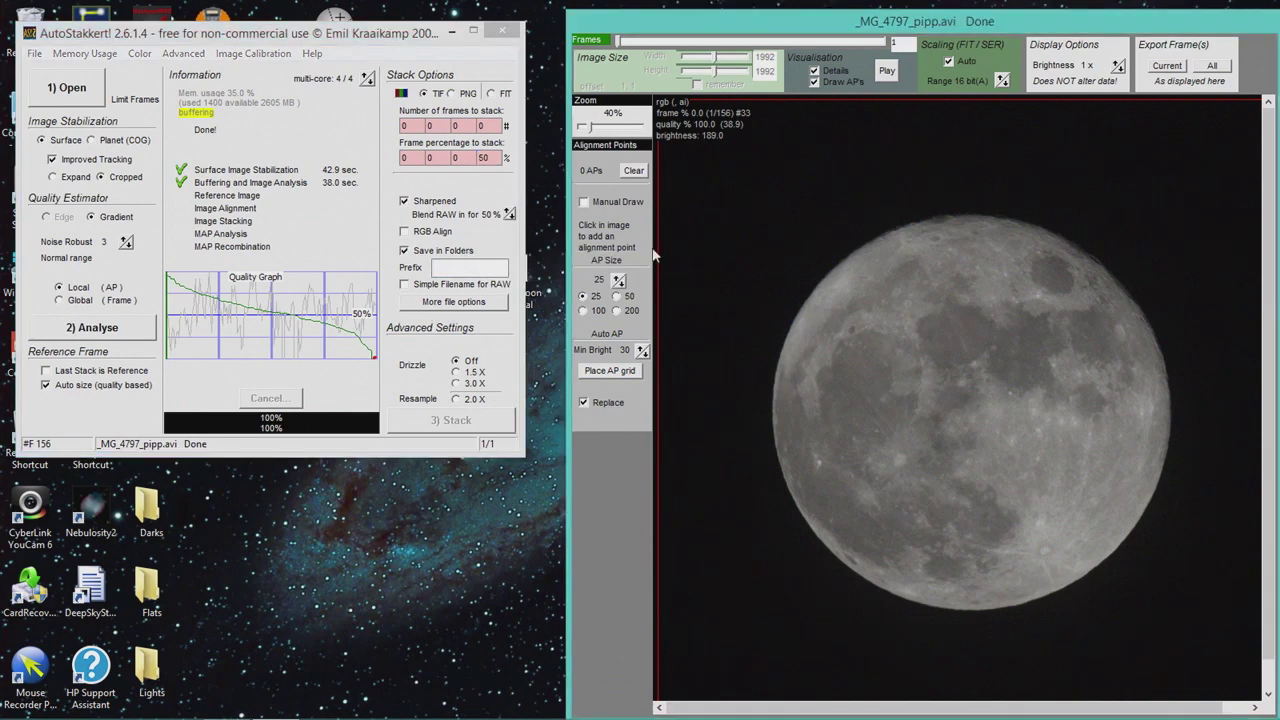
{"action": "left_click", "coordinate": [616, 310]}
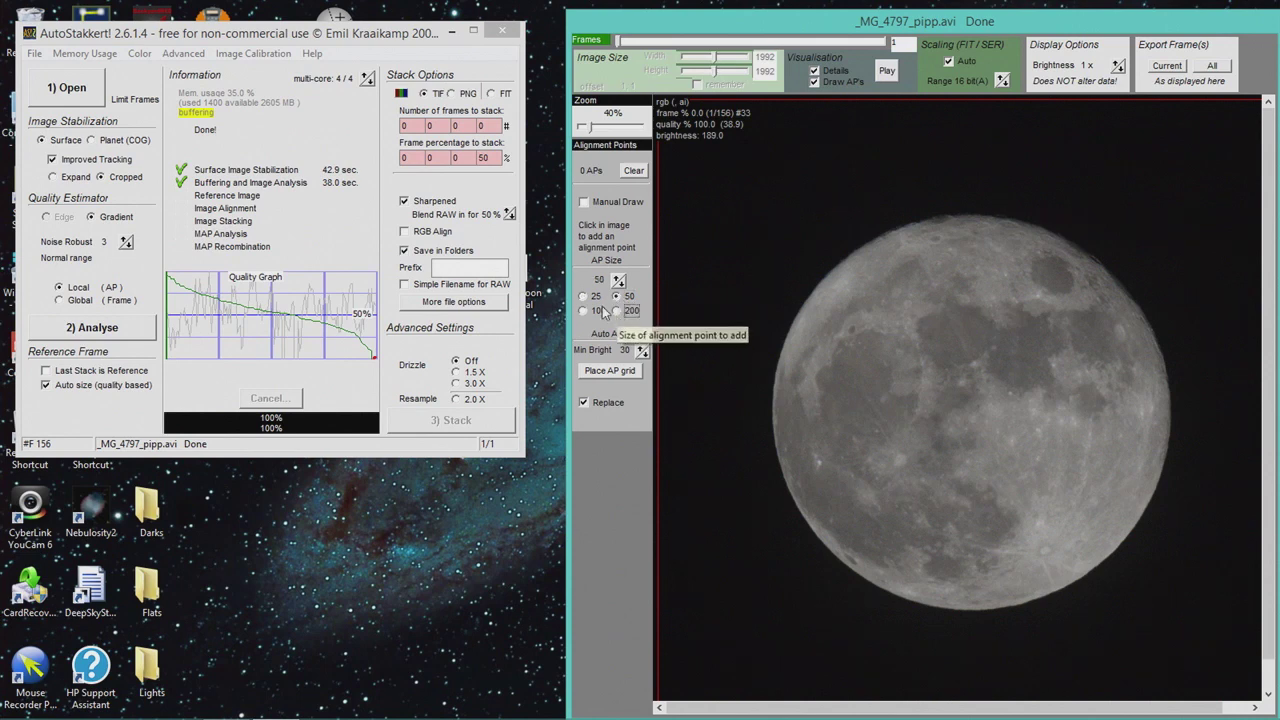
{"action": "left_click", "coordinate": [584, 297]}
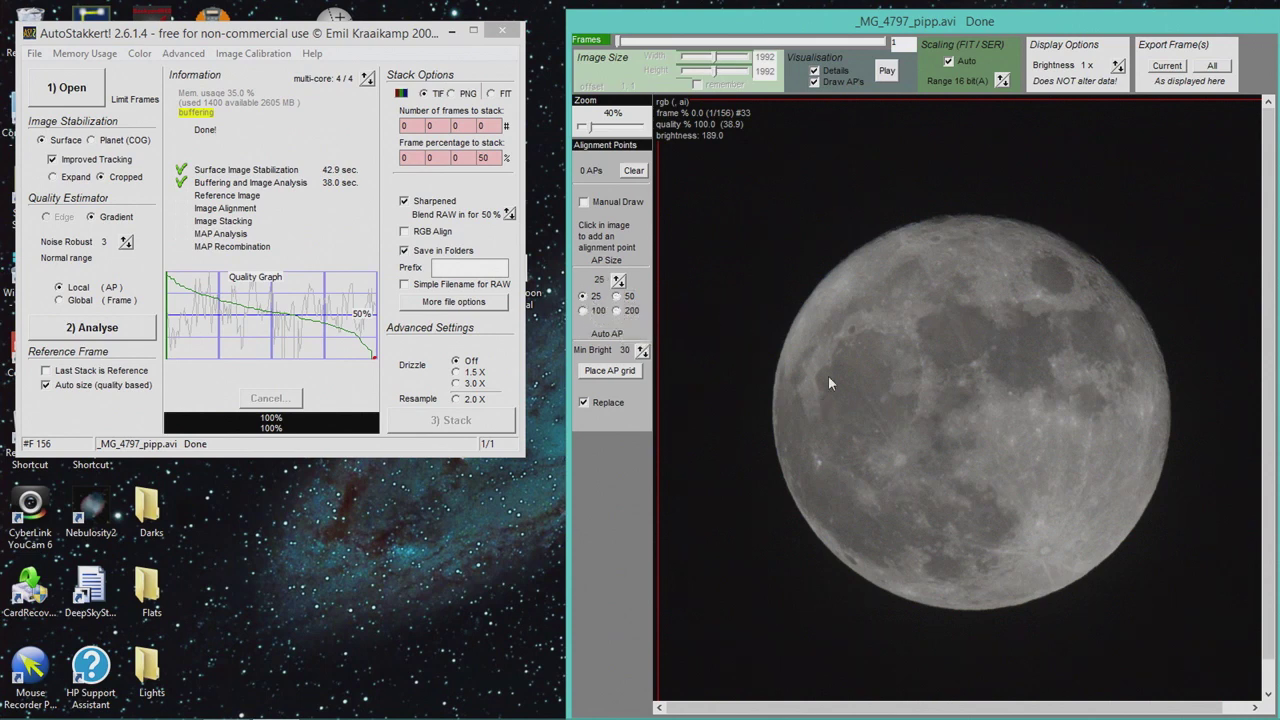
{"action": "left_click", "coordinate": [600, 375]}
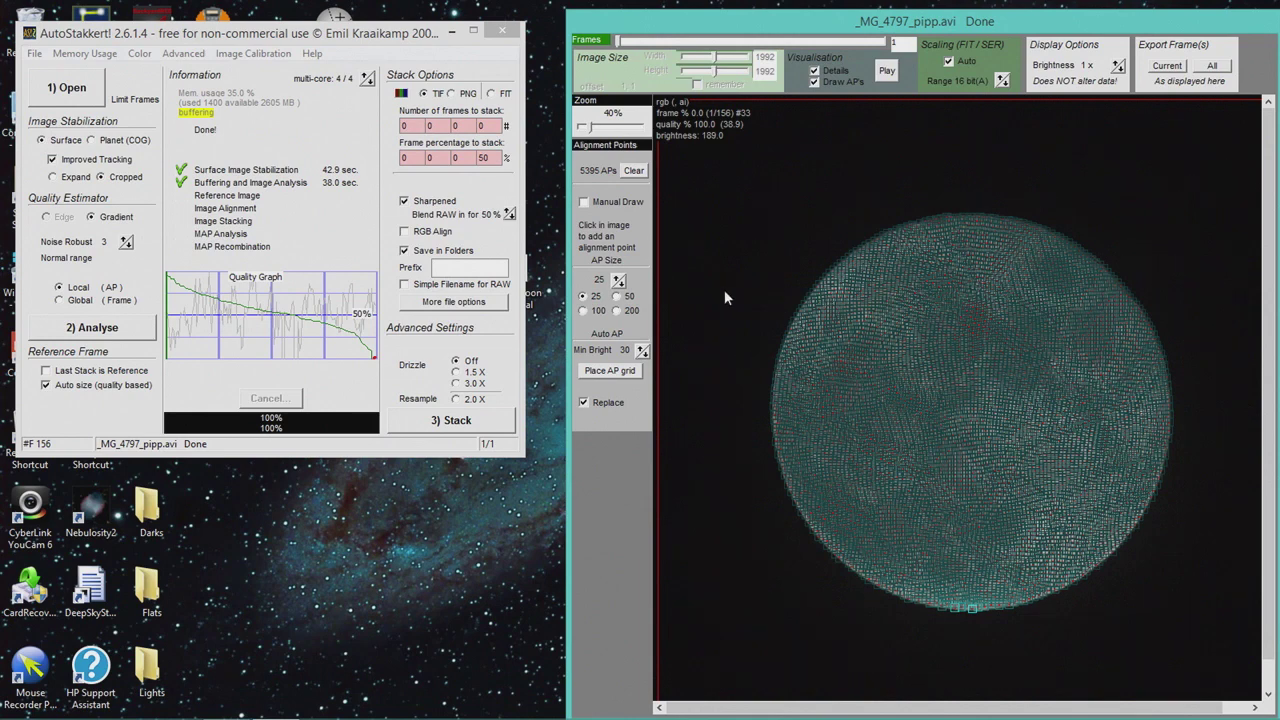
{"action": "left_click", "coordinate": [634, 171]}
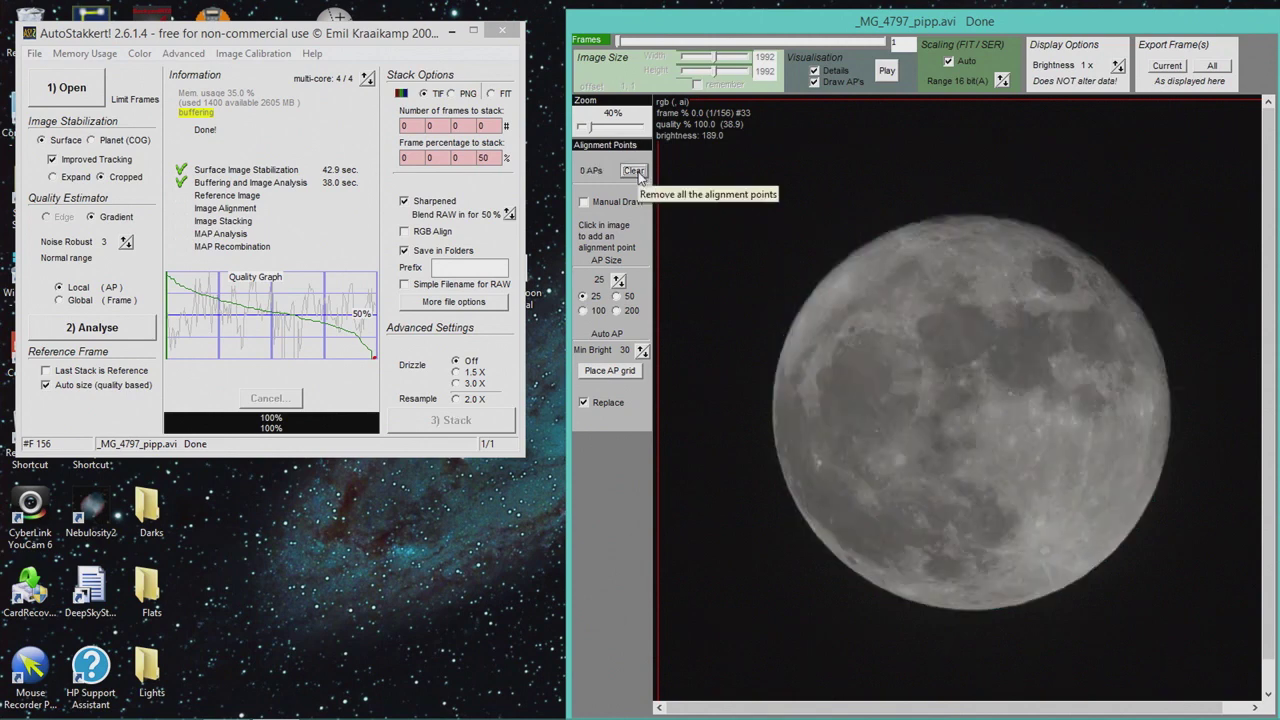
Compare the larger AP sizes and try an alignment point grid with an AP size of 200.
{"action": "left_click", "coordinate": [617, 298]}
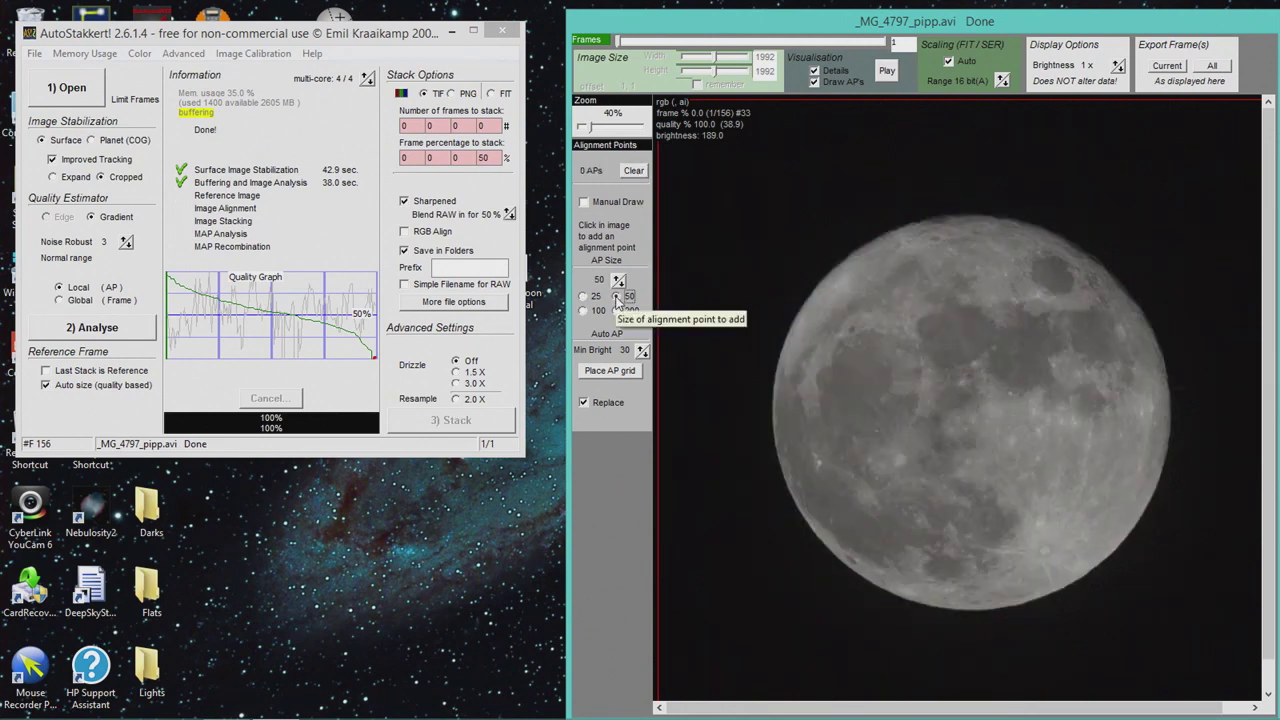
{"action": "left_click", "coordinate": [588, 311]}
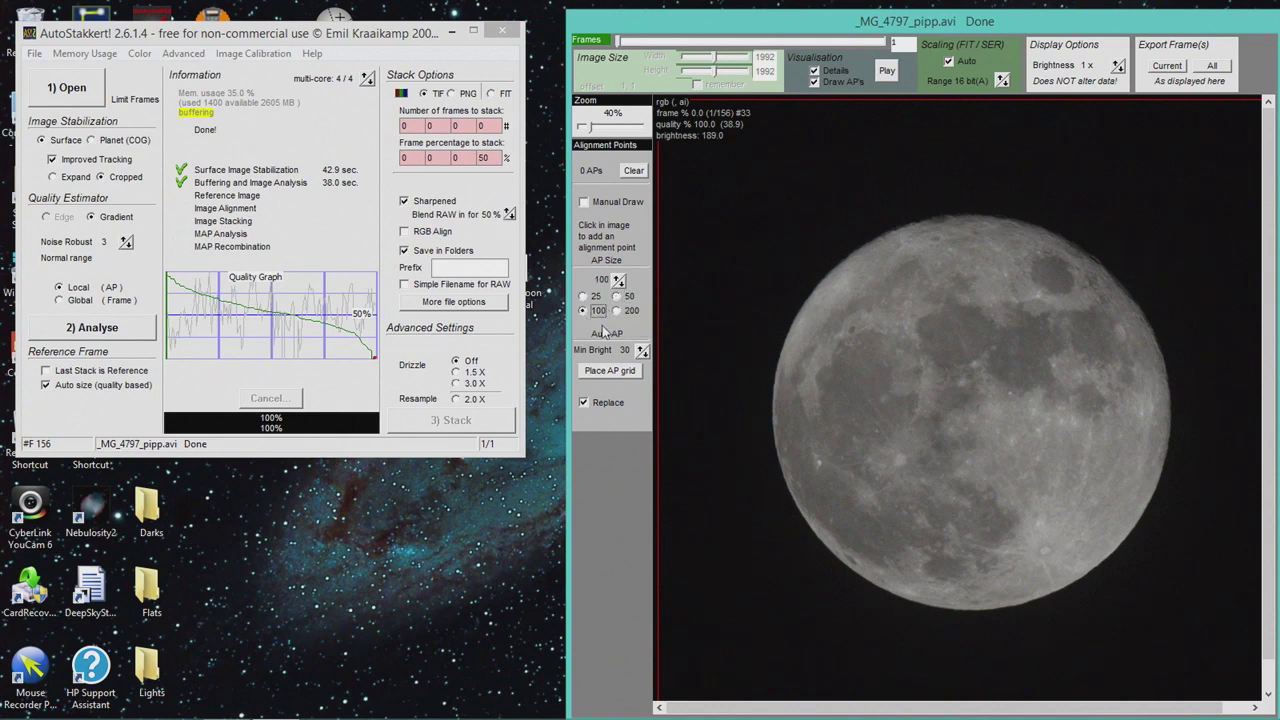
{"action": "left_click", "coordinate": [617, 311]}
{"action": "left_click", "coordinate": [610, 373]}
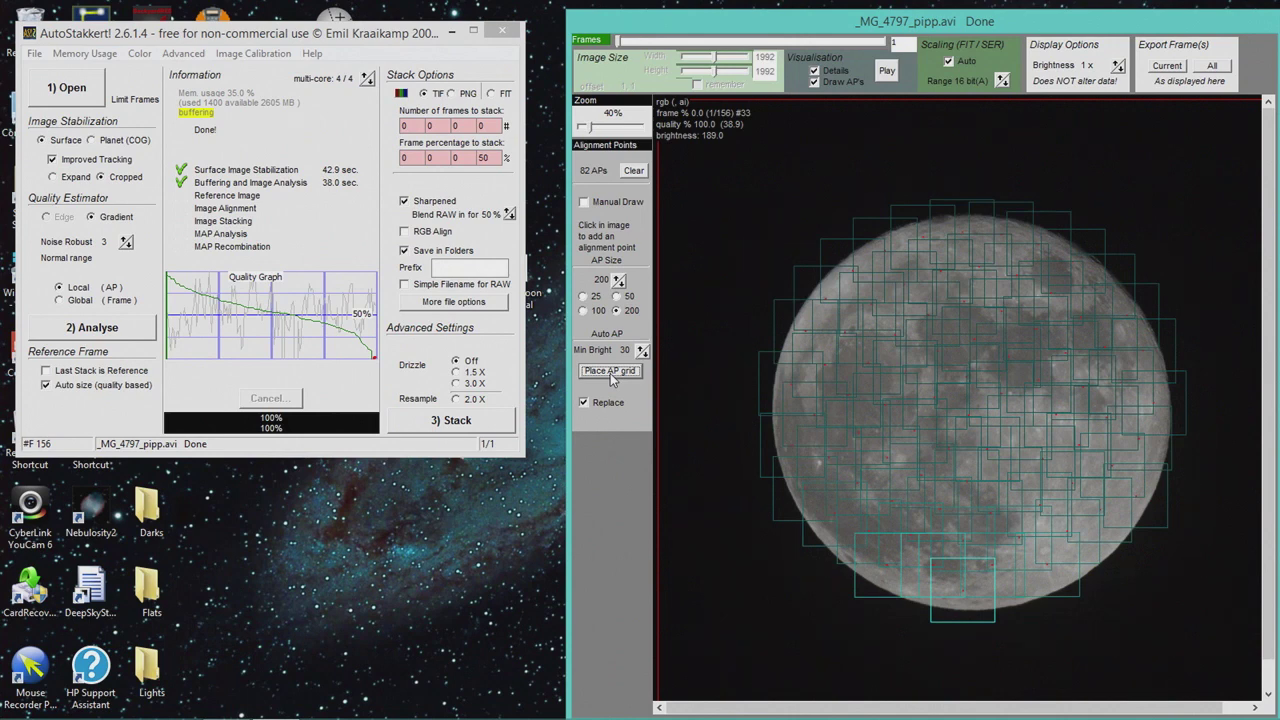
Clear all alignment points and set the AP size to 50.
{"action": "left_click", "coordinate": [637, 172]}
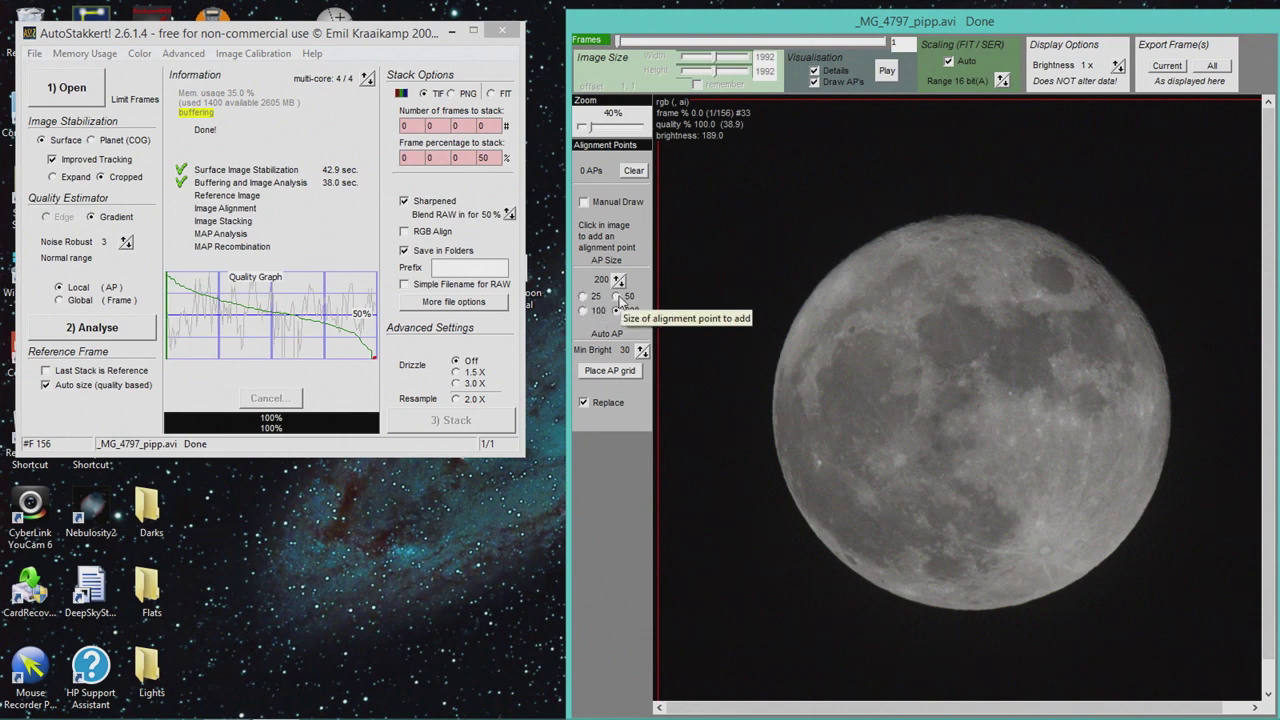
{"action": "left_click", "coordinate": [619, 297]}
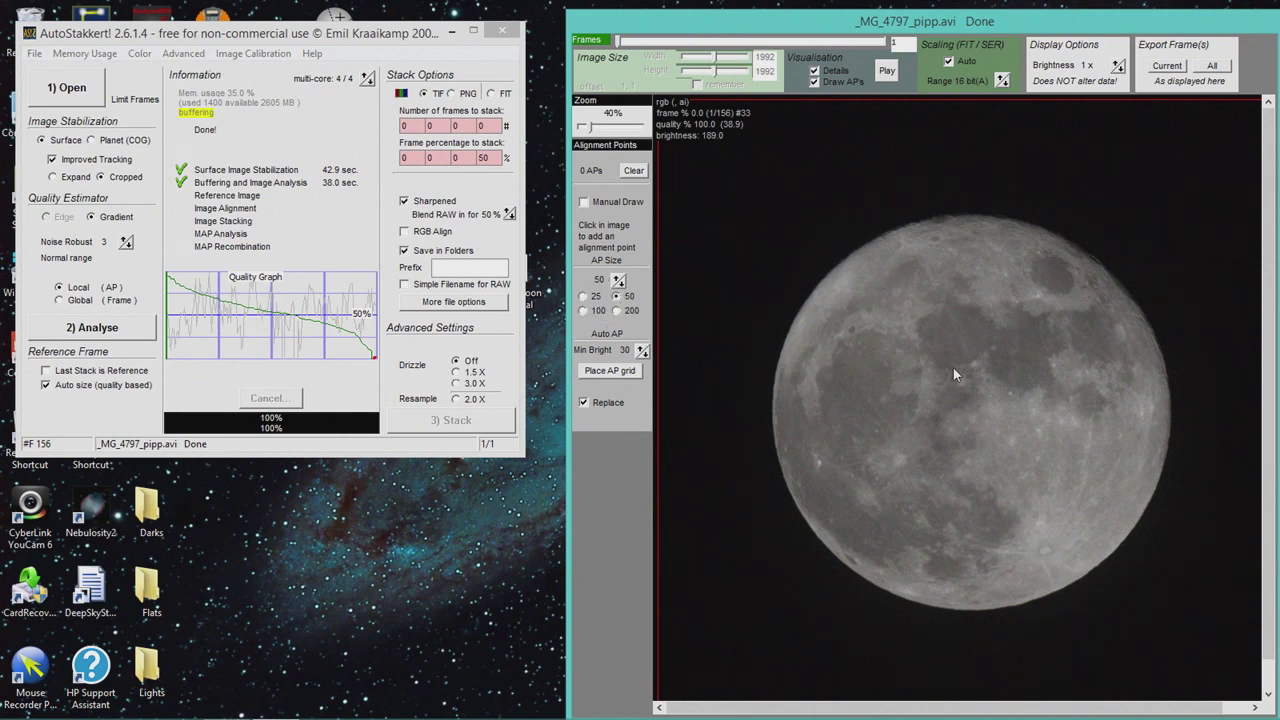
Try placing three individual alignment points on the moon's dark areas and remove them one by one.
{"action": "left_click", "coordinate": [926, 313]}
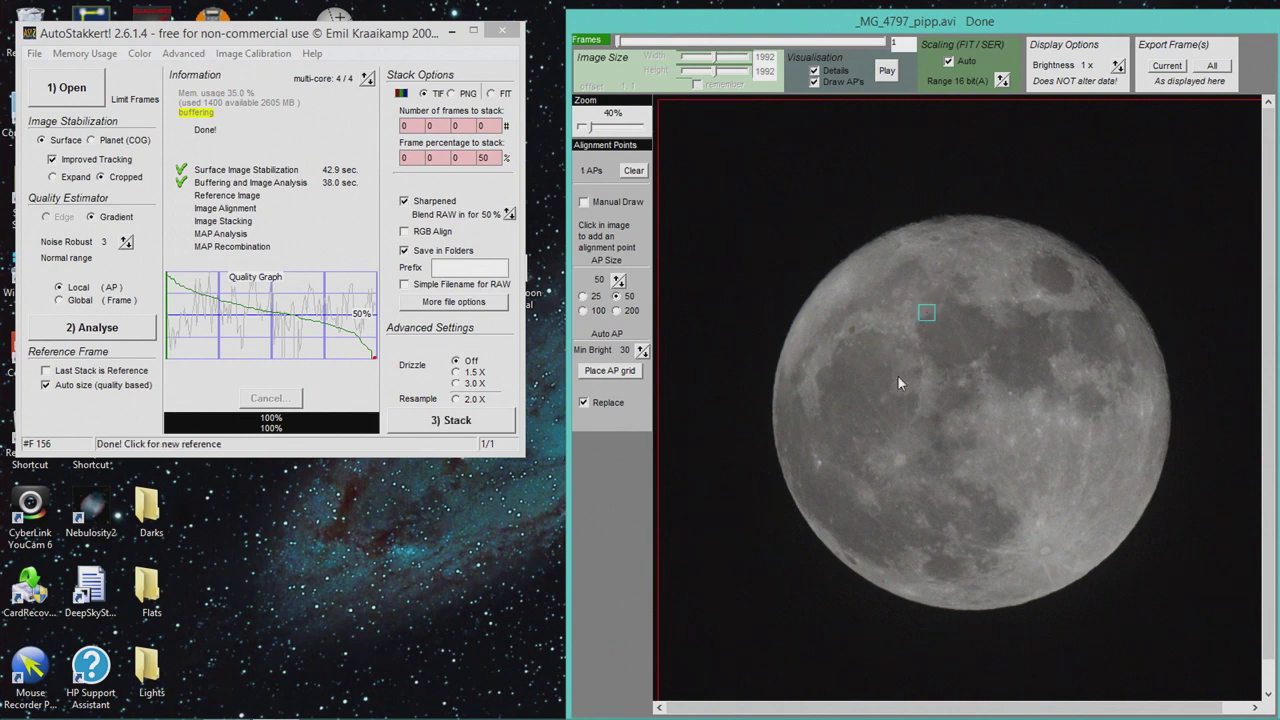
{"action": "left_click", "coordinate": [972, 359]}
{"action": "left_click", "coordinate": [992, 319]}
{"action": "left_click", "coordinate": [926, 313]}
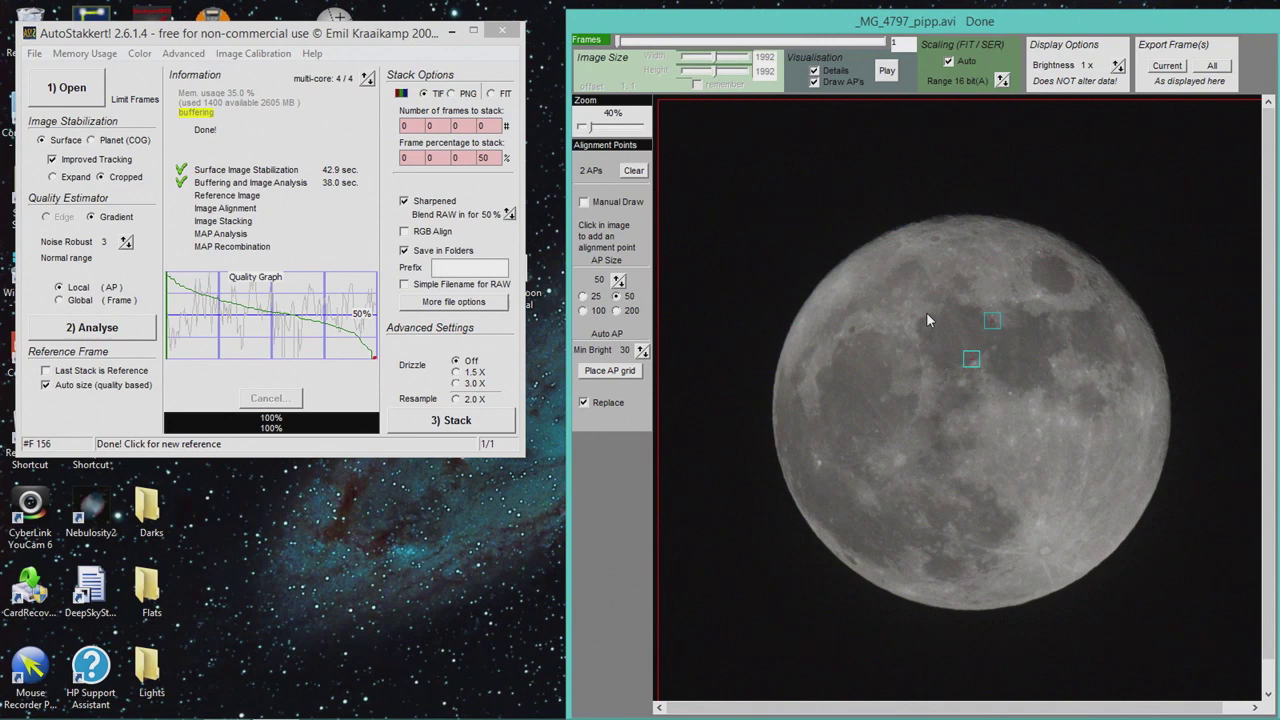
{"action": "left_click", "coordinate": [991, 322]}
{"action": "left_click", "coordinate": [973, 358]}
Cover the moon with an automatic alignment point grid and stack the frames.
{"action": "left_click", "coordinate": [606, 373]}
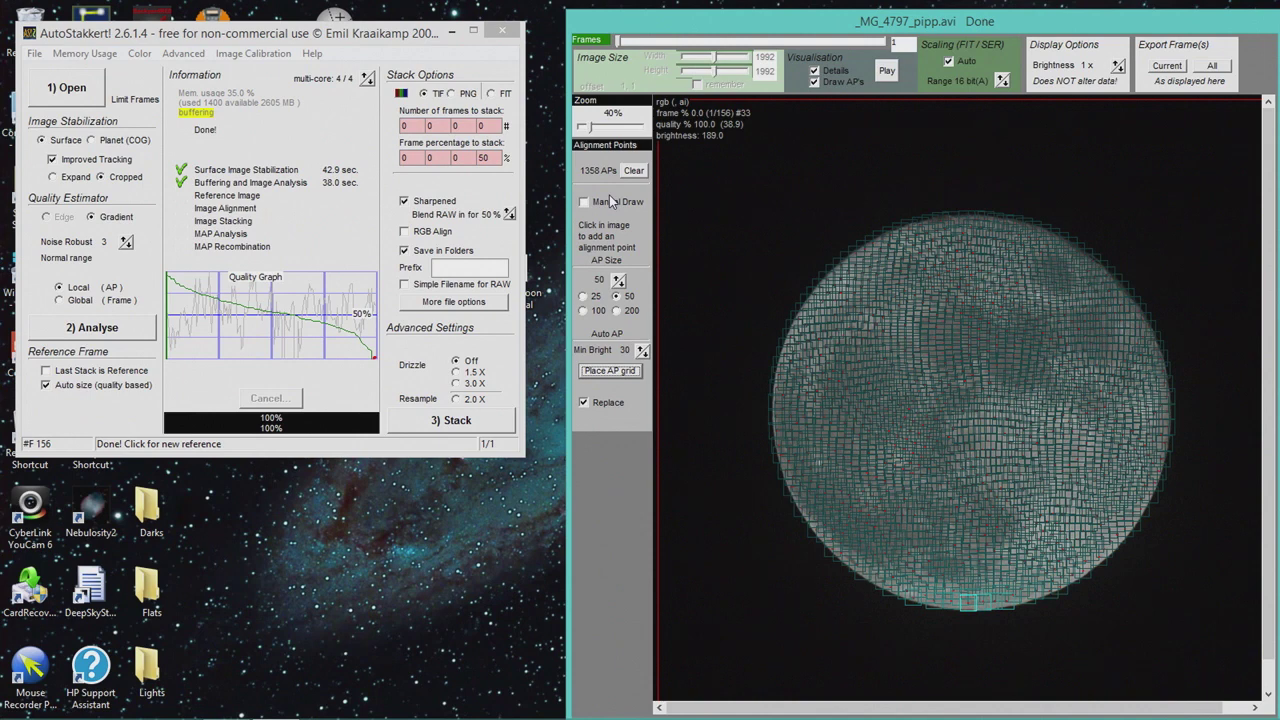
{"action": "left_click", "coordinate": [446, 424]}
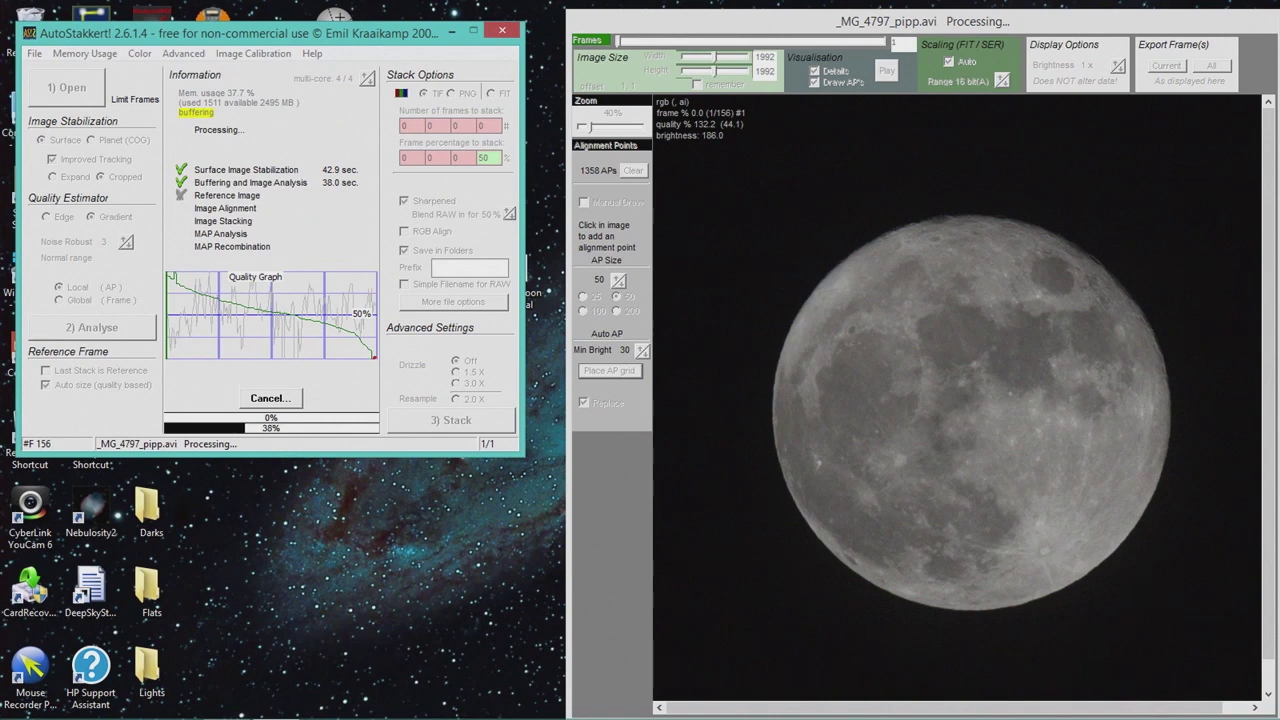
Minimize AutoStakkert and open the pipp_20160121_143358 folder inside 12-25-15 of the DSLR Moon Tutorial folder.
{"action": "mouse_move", "coordinate": [220, 711]}
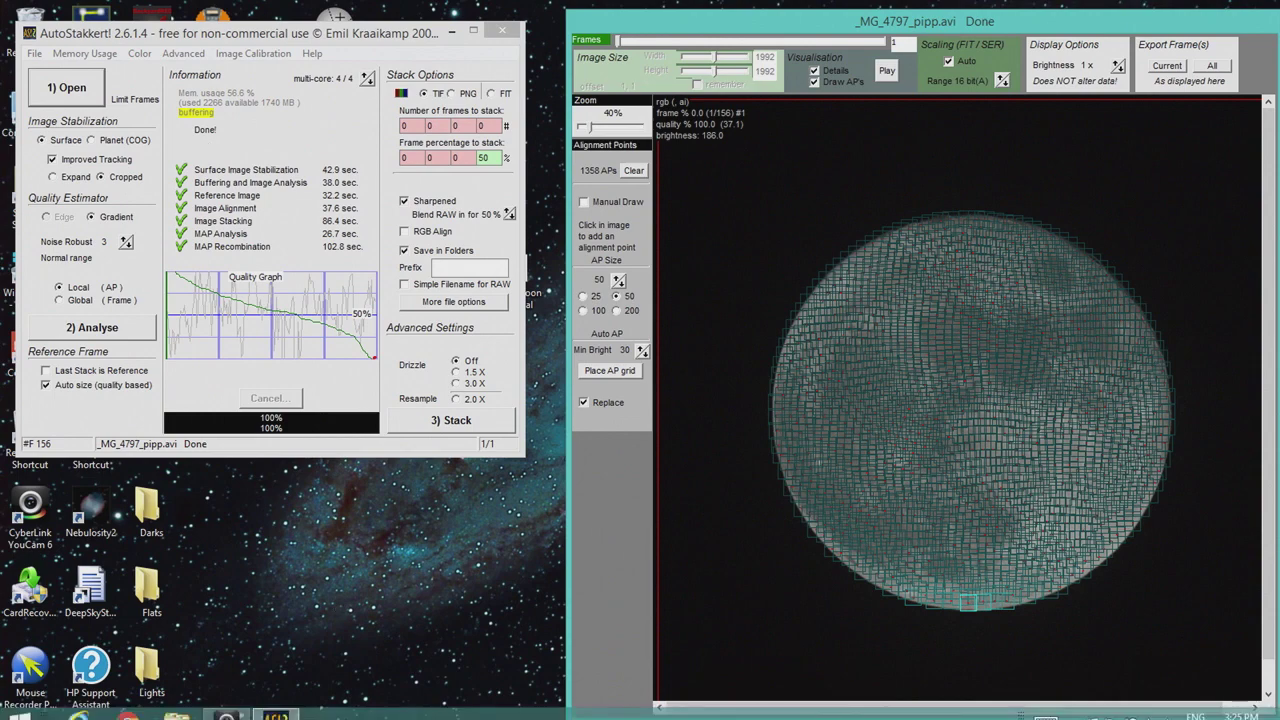
{"action": "mouse_move", "coordinate": [292, 703]}
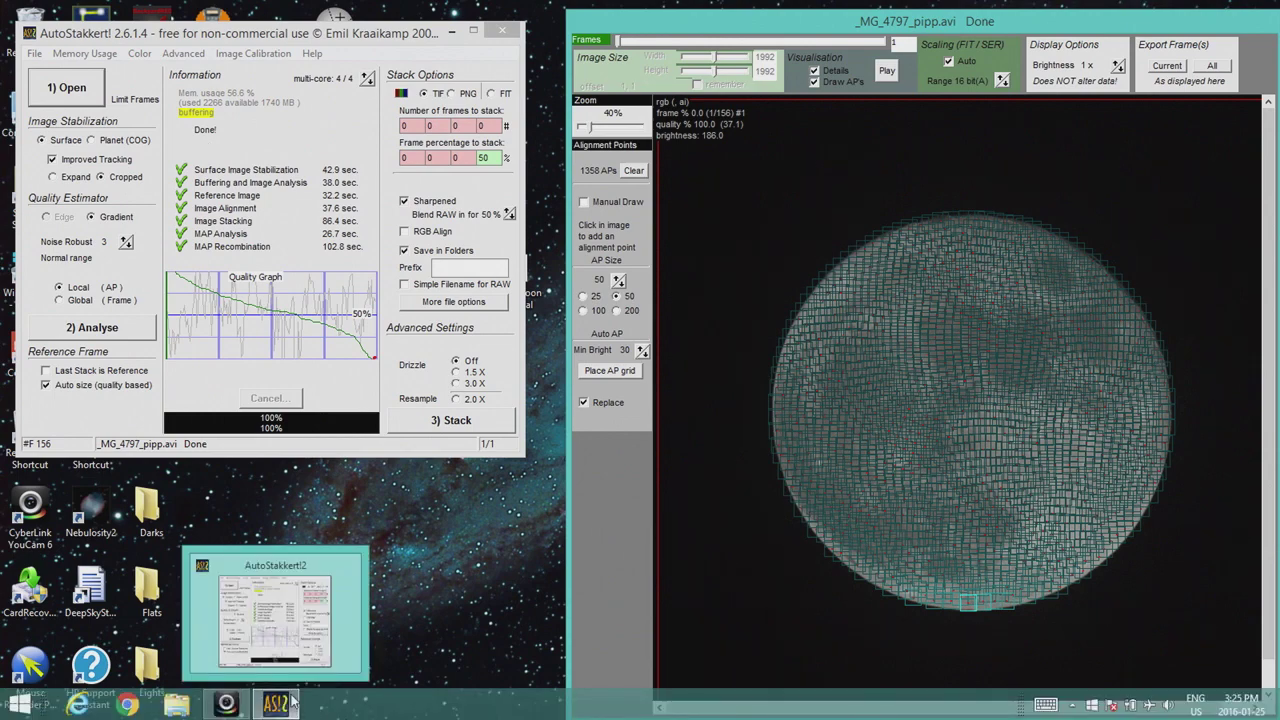
{"action": "left_click", "coordinate": [449, 37]}
{"action": "left_click", "coordinate": [517, 273]}
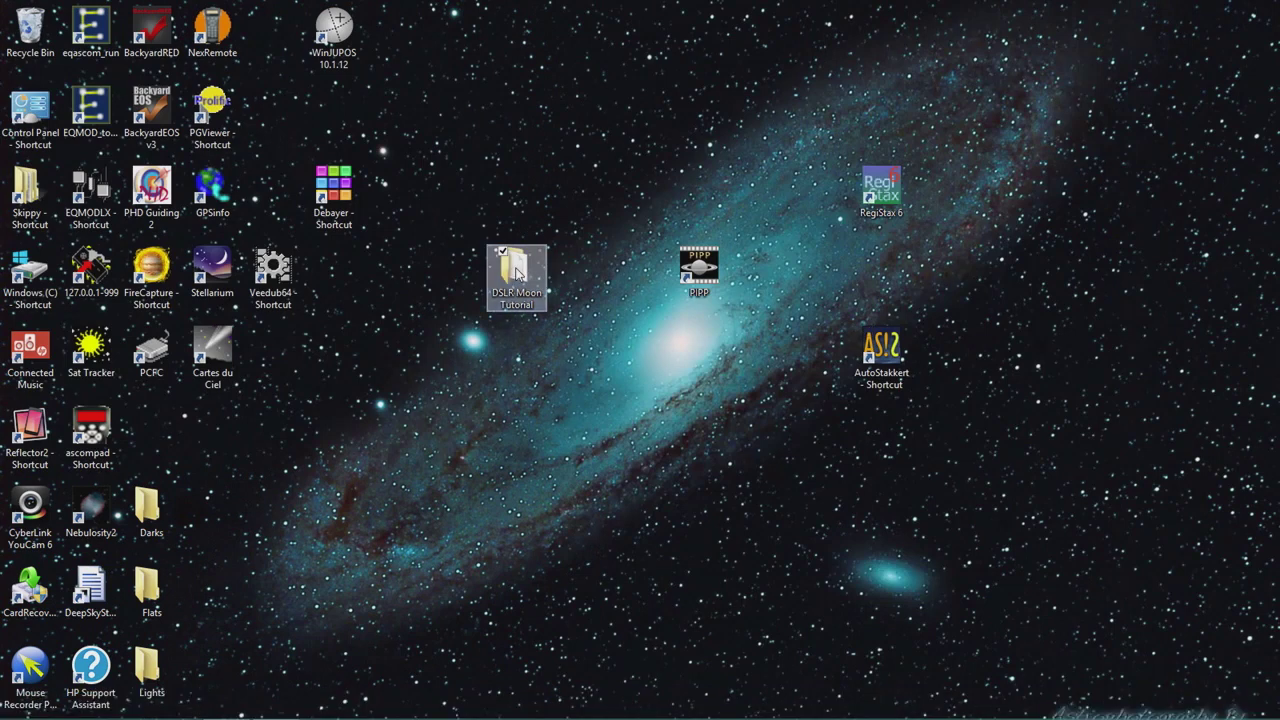
{"action": "double_click", "coordinate": [517, 273]}
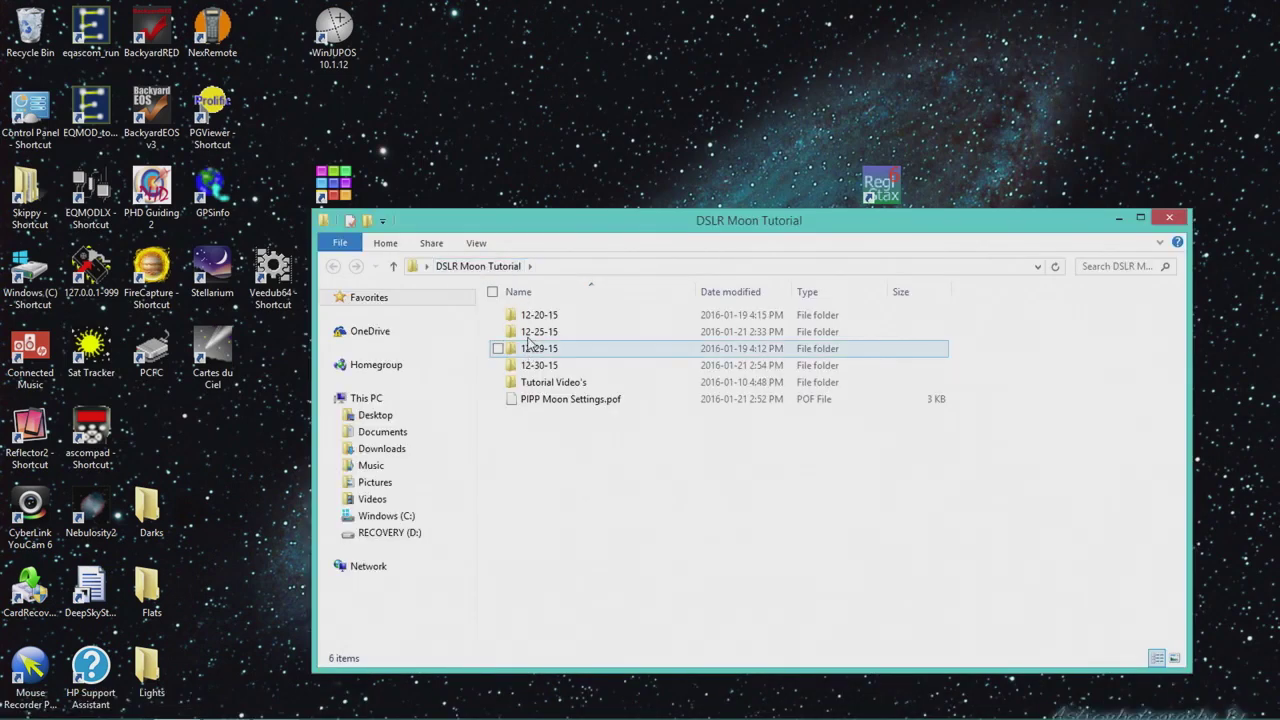
{"action": "double_click", "coordinate": [528, 335]}
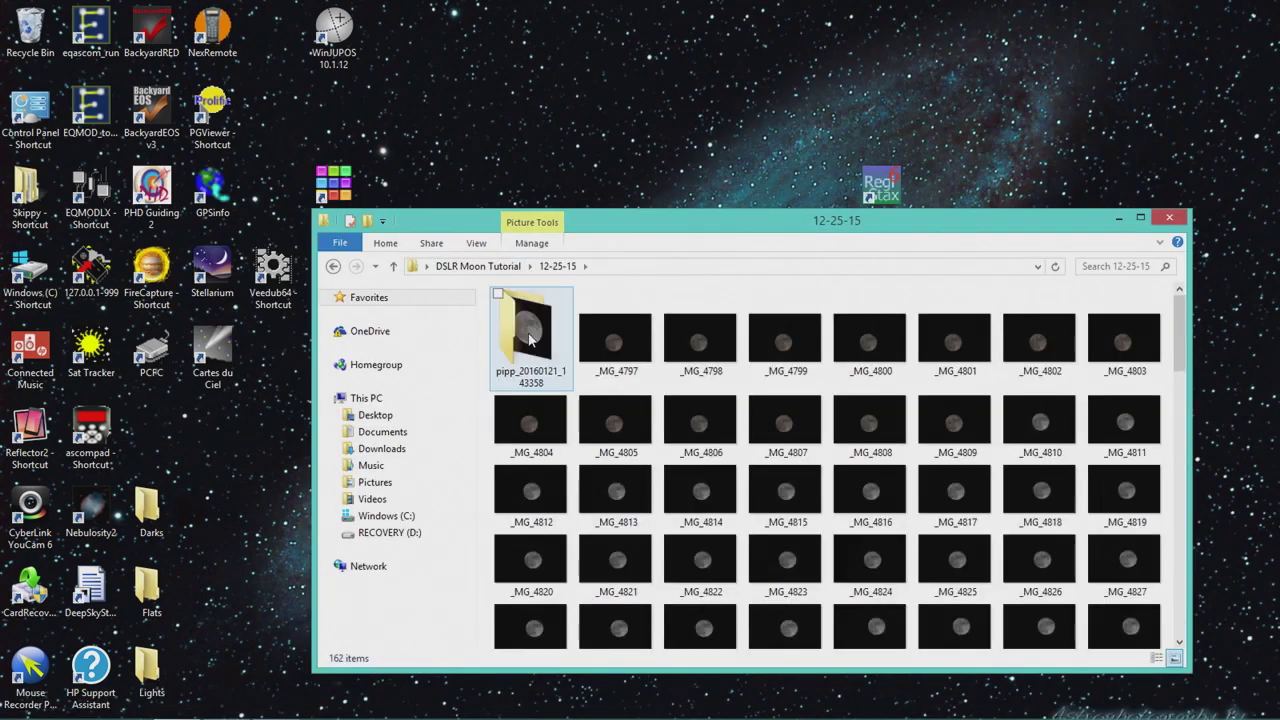
{"action": "double_click", "coordinate": [530, 340]}
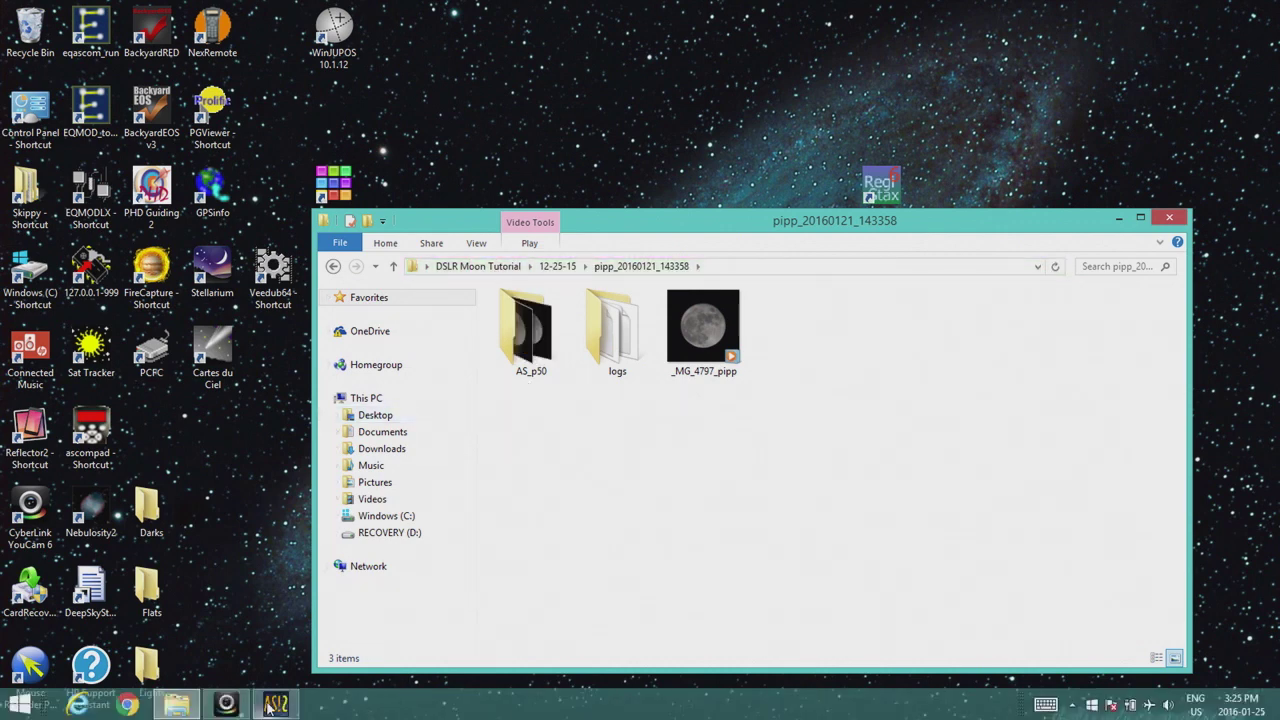
Check the frame percentage to stack in AutoStakkert and return to the pipp_20160121_143358 folder window.
{"action": "left_click", "coordinate": [270, 706]}
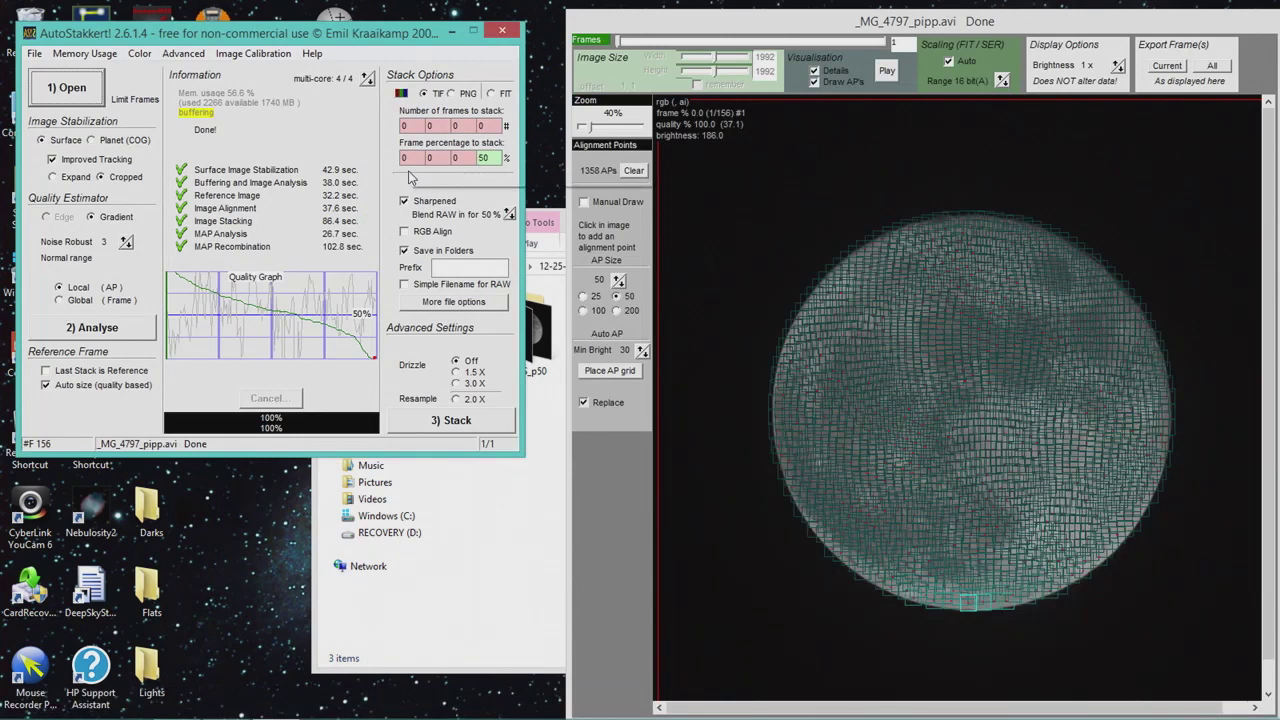
{"action": "left_click", "coordinate": [469, 158]}
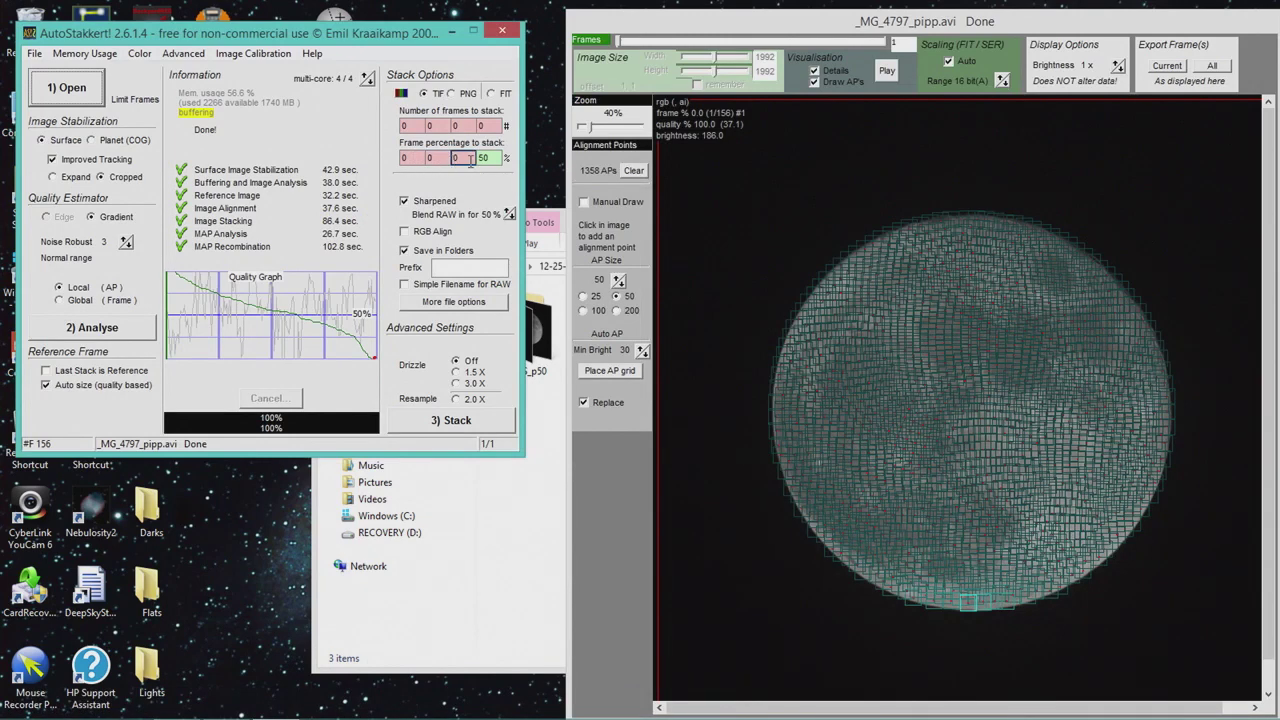
{"action": "left_click", "coordinate": [500, 545]}
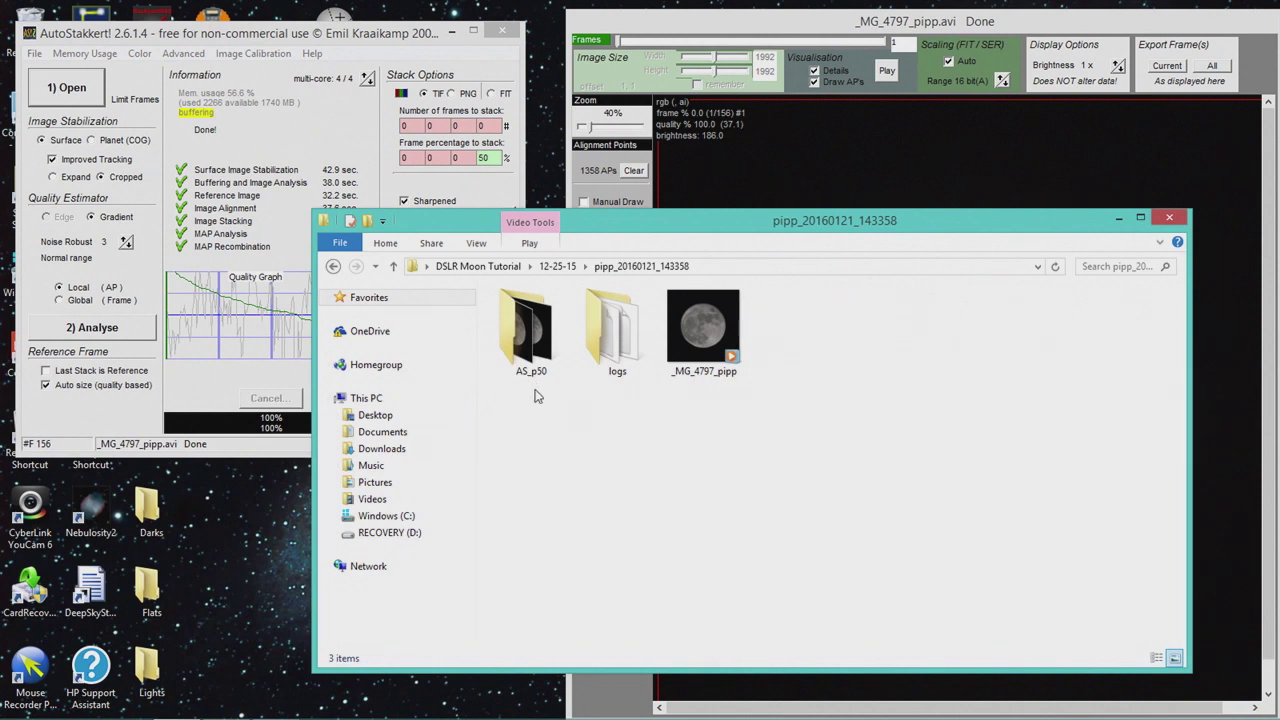
Open the AS_p50 folder and preview both stacked moon images in Windows Photo Viewer.
{"action": "double_click", "coordinate": [536, 334]}
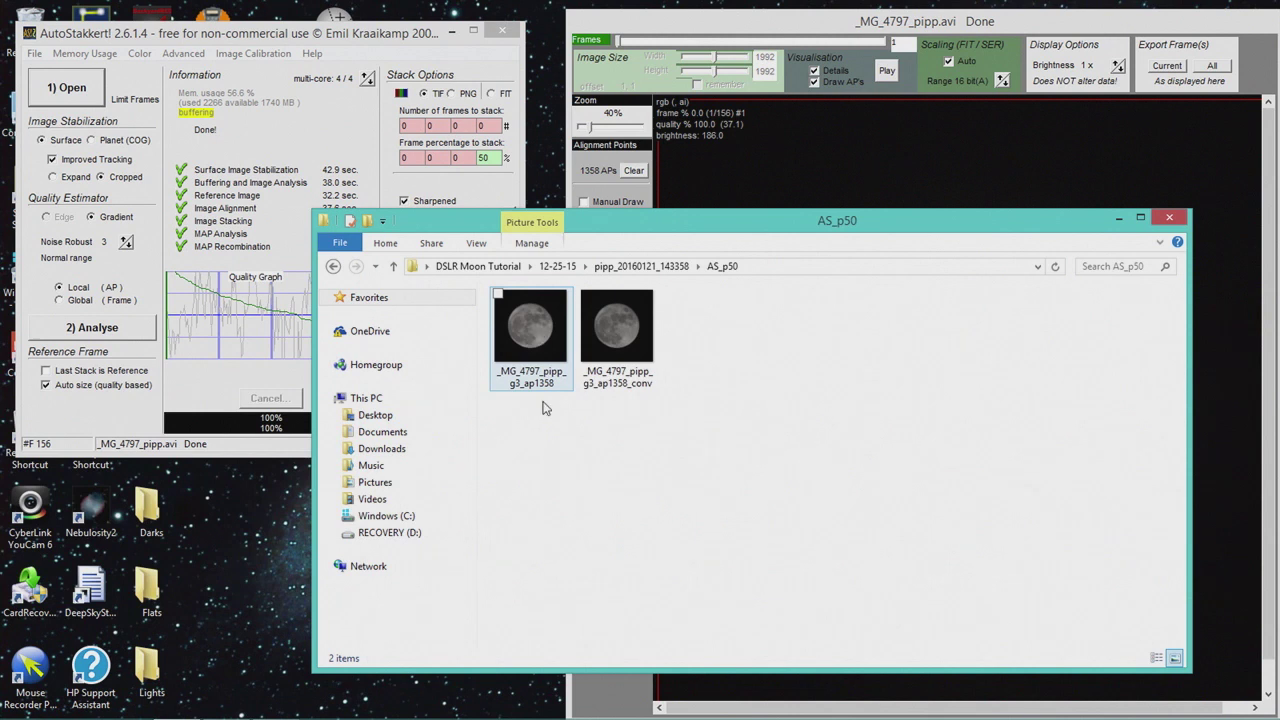
{"action": "left_click_drag", "start_coordinate": [601, 400], "coordinate": [492, 290]}
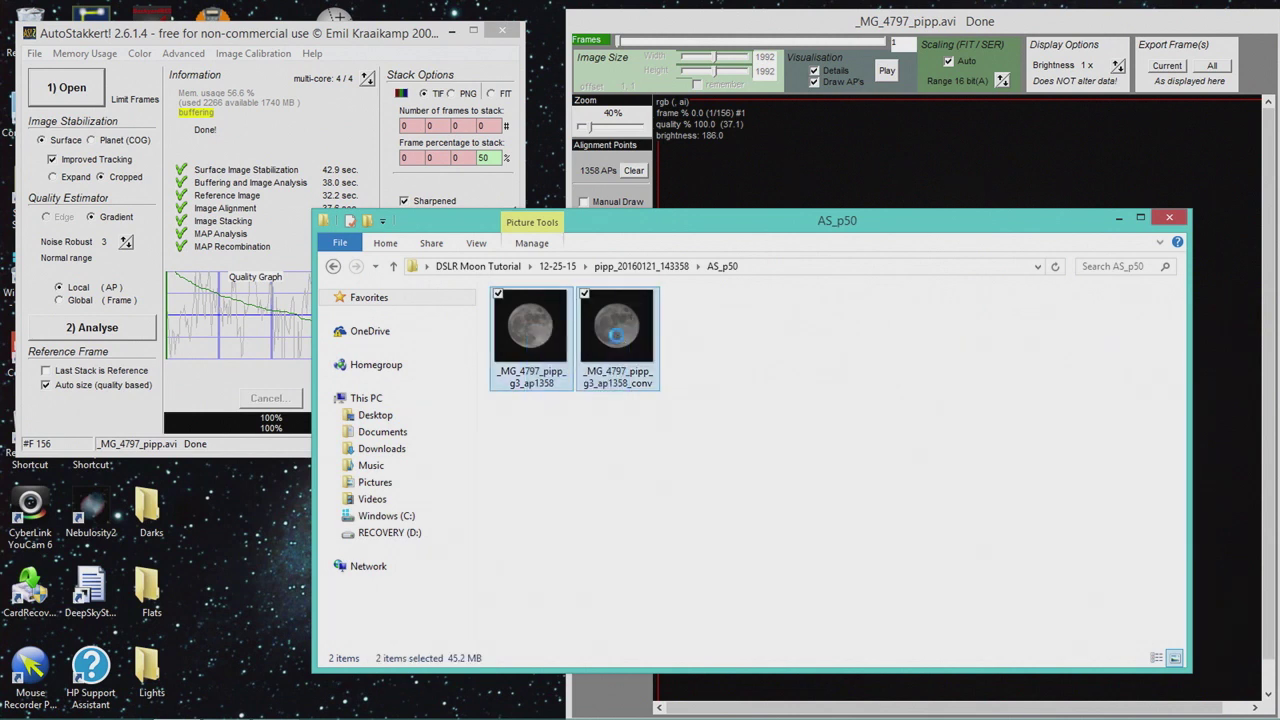
{"action": "right_click", "coordinate": [618, 343]}
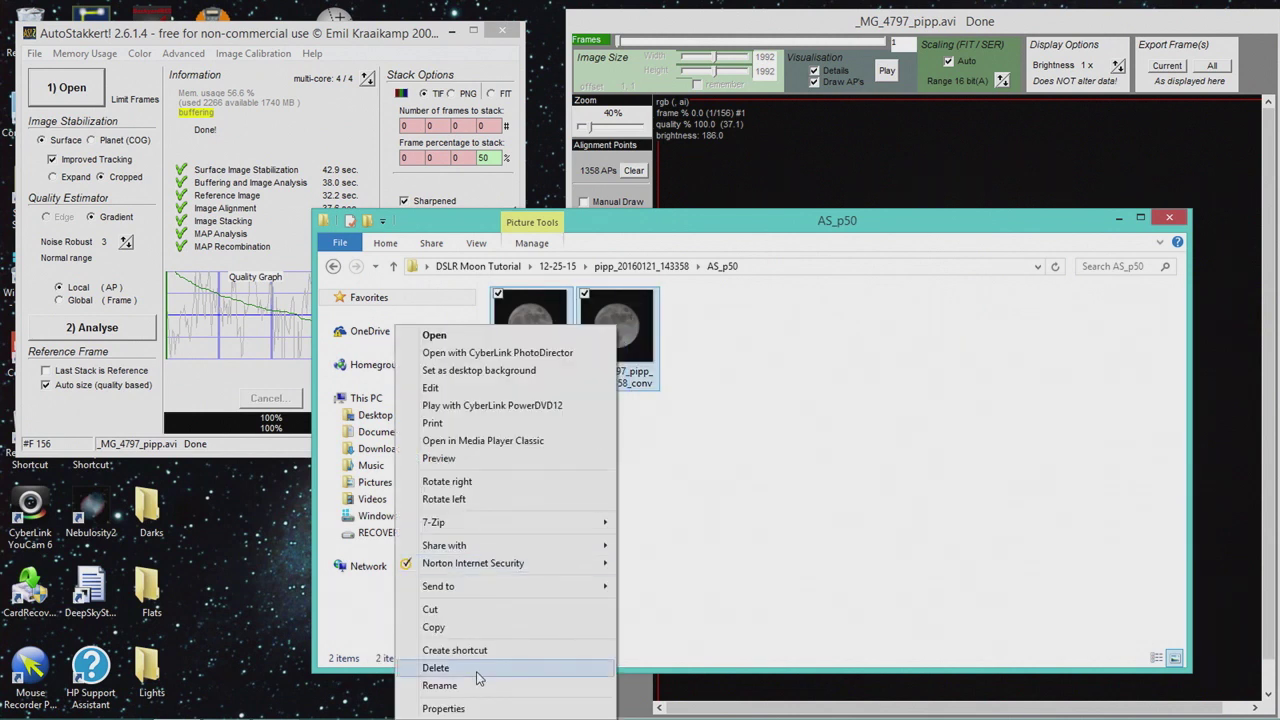
{"action": "left_click", "coordinate": [481, 467]}
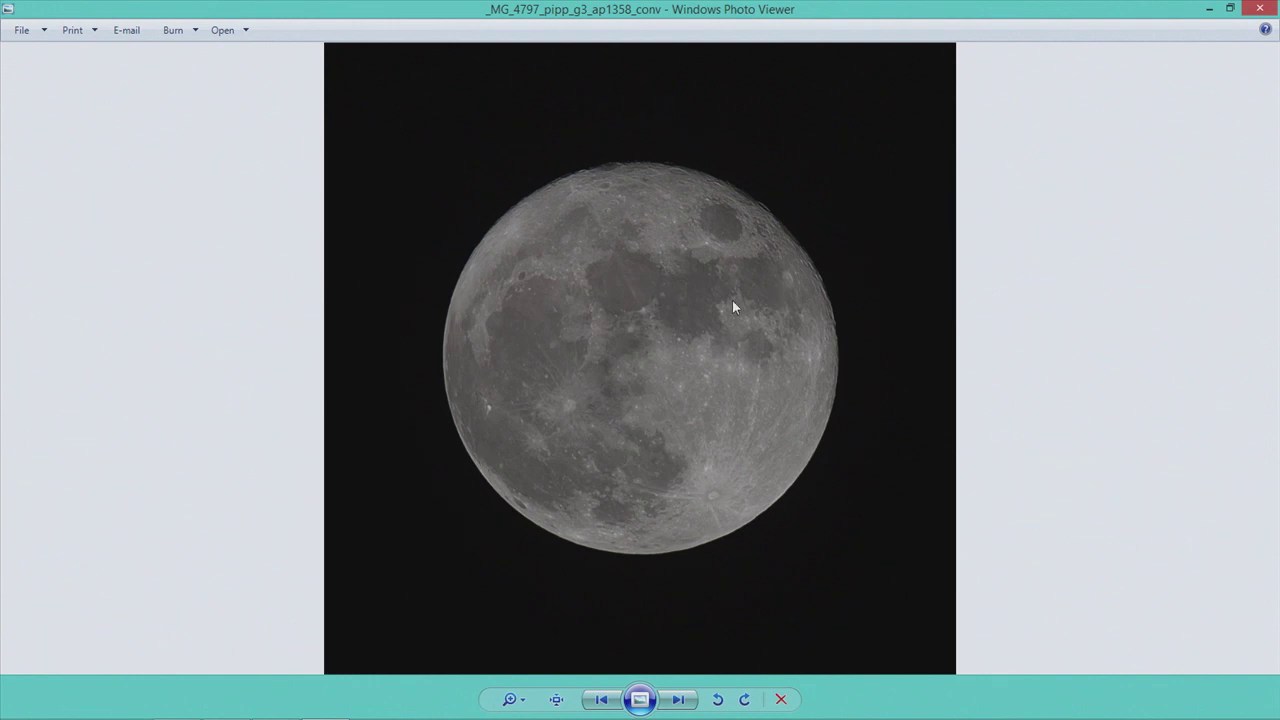
Examine the surface detail of _MG_4797_pipp_g3_ap1358_conv at actual size and switch to the whole view of _MG_4797_pipp_g3_ap1358.
{"action": "left_click", "coordinate": [556, 699]}
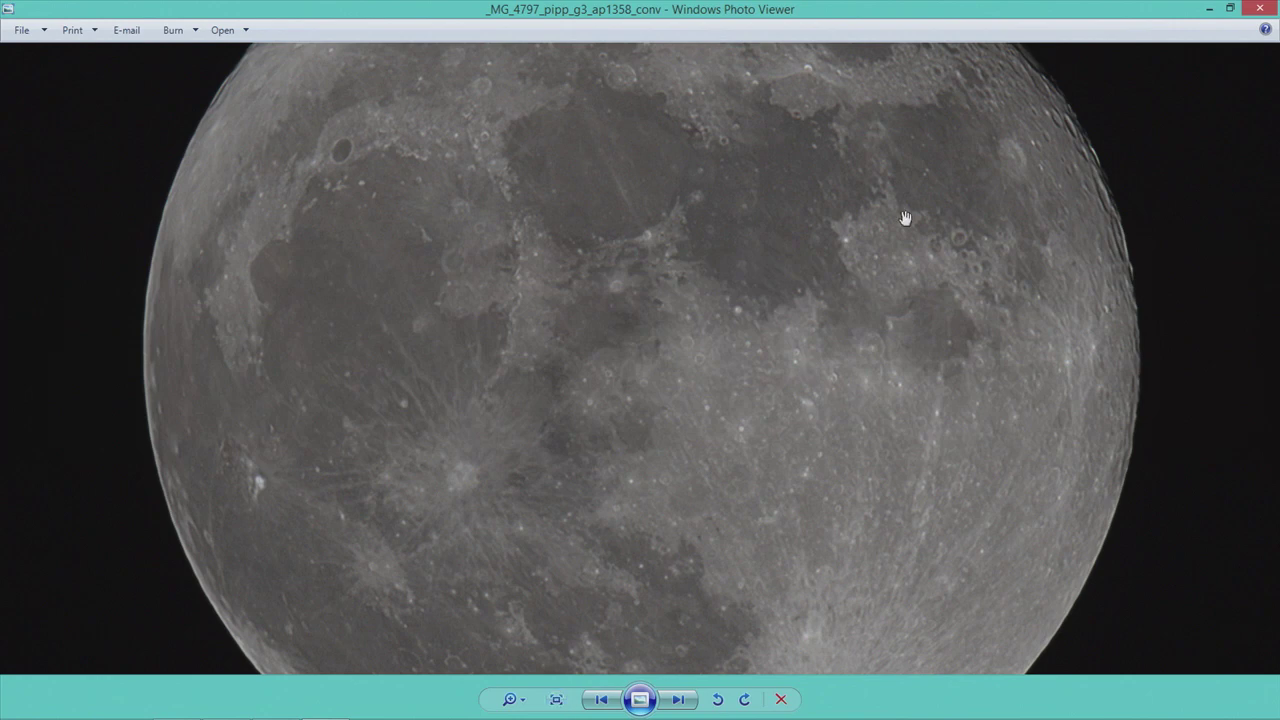
{"action": "left_click_drag", "start_coordinate": [834, 243], "coordinate": [757, 343]}
{"action": "left_click_drag", "start_coordinate": [822, 401], "coordinate": [730, 540]}
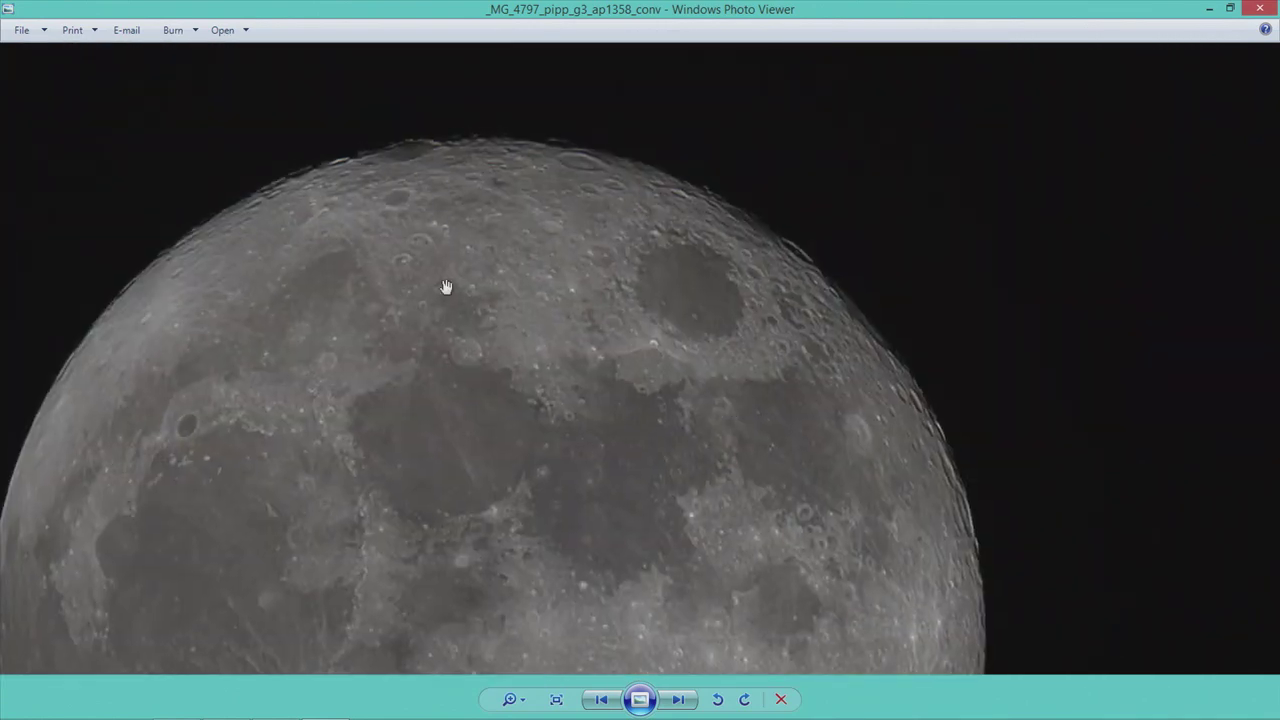
{"action": "left_click_drag", "start_coordinate": [430, 461], "coordinate": [560, 294]}
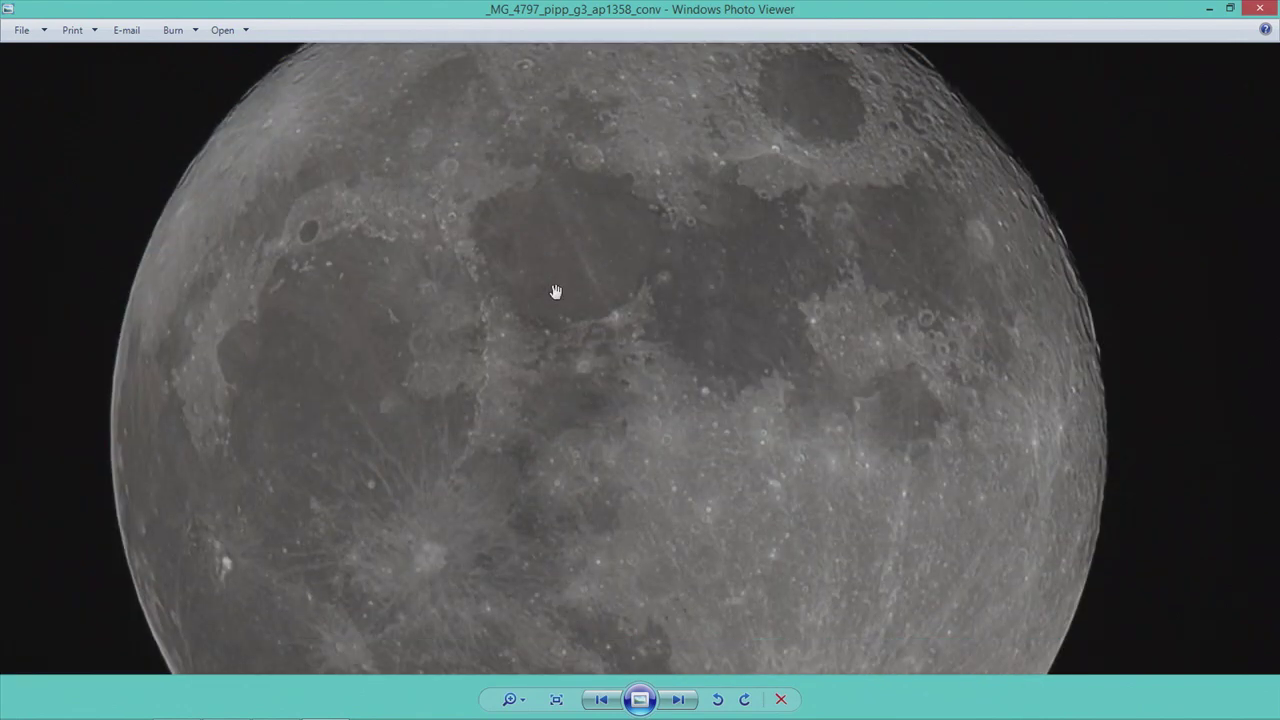
{"action": "left_click_drag", "start_coordinate": [669, 289], "coordinate": [626, 413]}
{"action": "left_click_drag", "start_coordinate": [671, 323], "coordinate": [680, 237]}
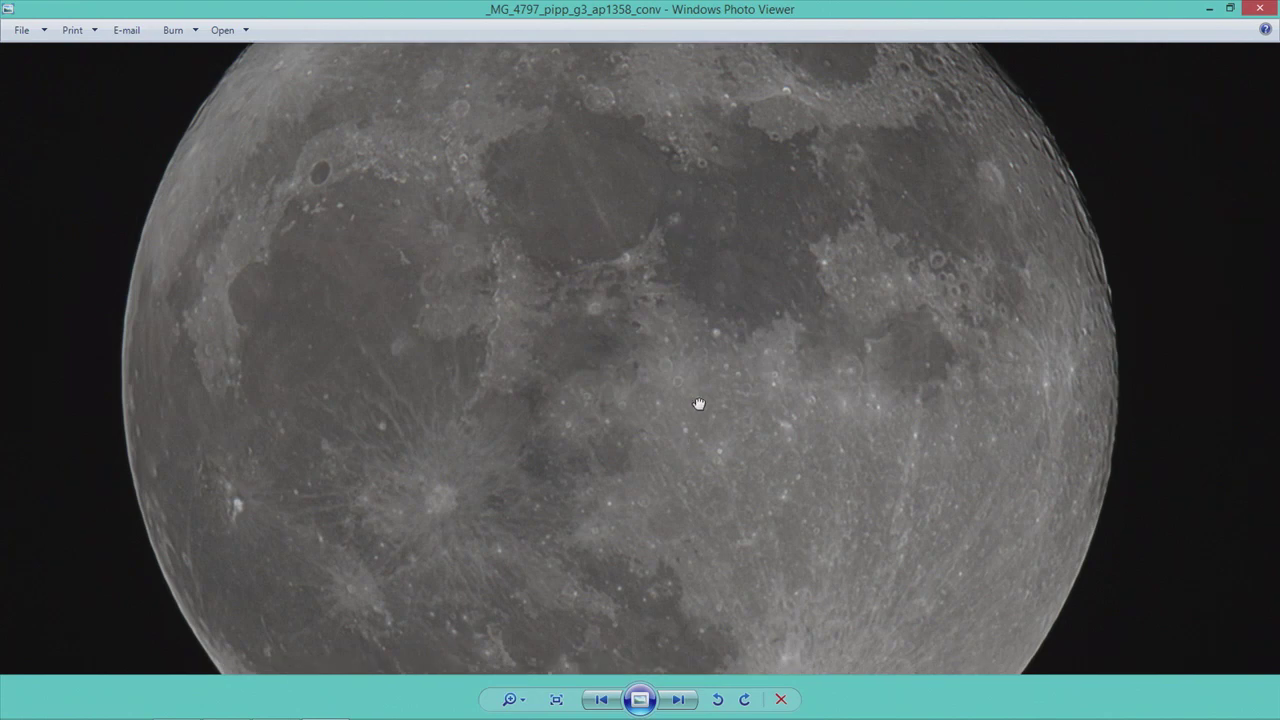
{"action": "left_click_drag", "start_coordinate": [700, 403], "coordinate": [703, 303]}
{"action": "scroll", "coordinate": [703, 303], "scroll_direction": "down", "scroll_amount": 5}
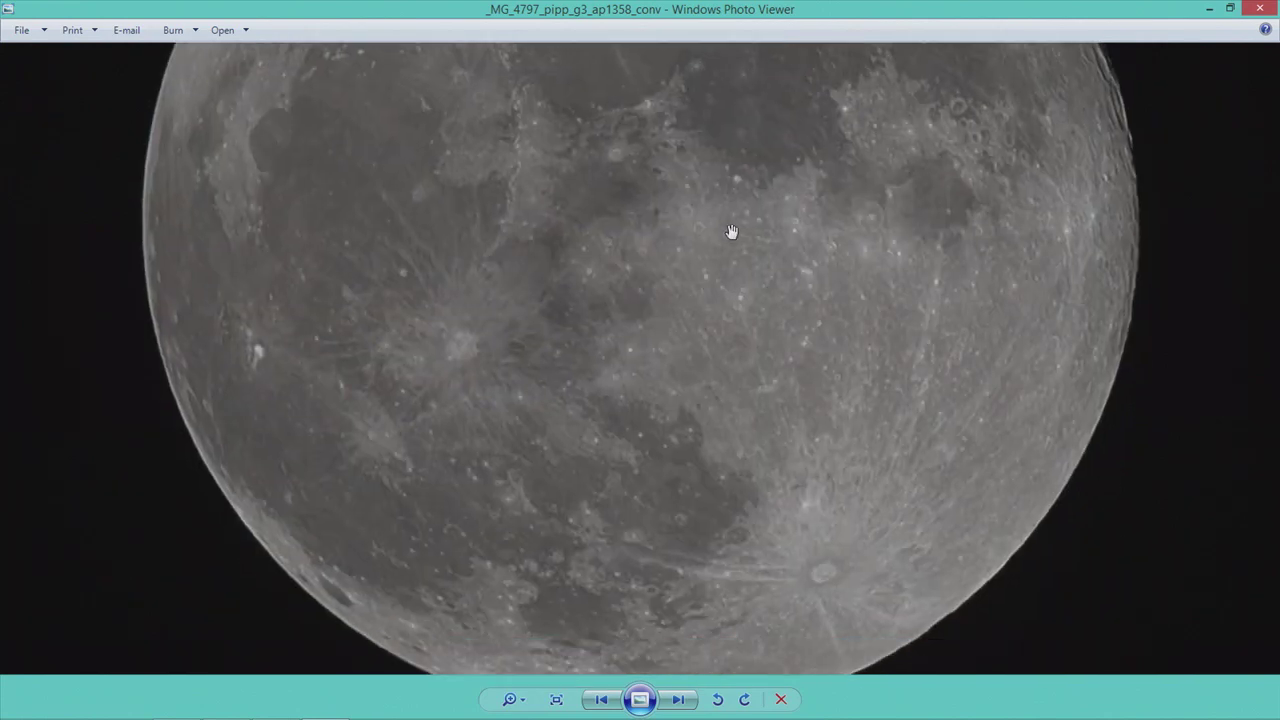
{"action": "scroll", "coordinate": [605, 386], "scroll_direction": "up", "scroll_amount": 5}
{"action": "left_click_drag", "start_coordinate": [615, 175], "coordinate": [617, 320]}
{"action": "left_click_drag", "start_coordinate": [617, 263], "coordinate": [537, 392]}
{"action": "left_click_drag", "start_coordinate": [569, 267], "coordinate": [603, 206]}
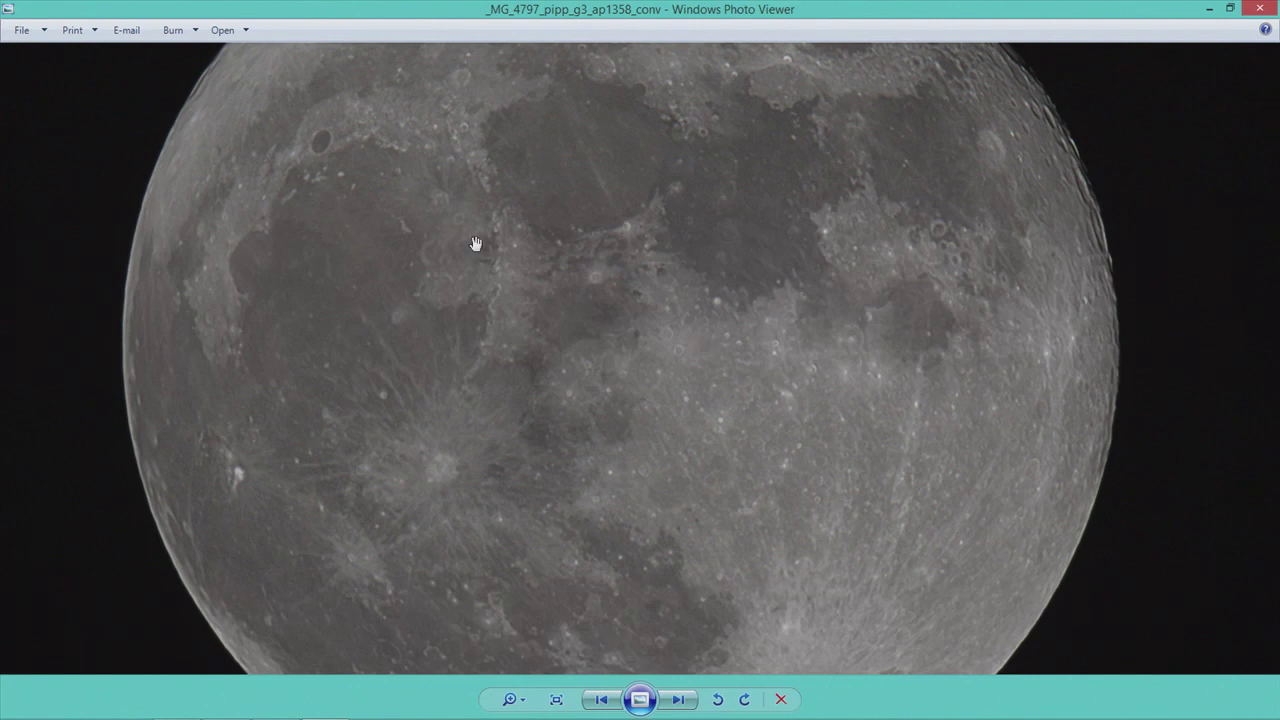
{"action": "left_click", "coordinate": [558, 701]}
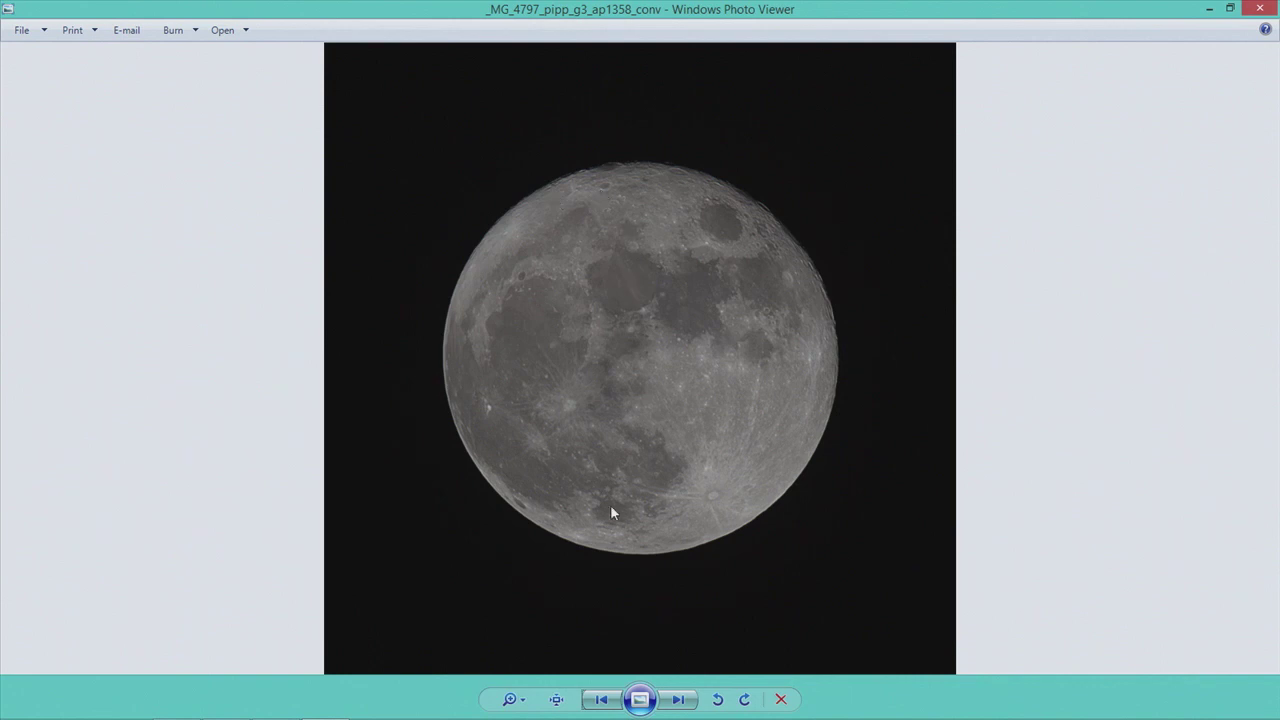
{"action": "left_click", "coordinate": [600, 700]}
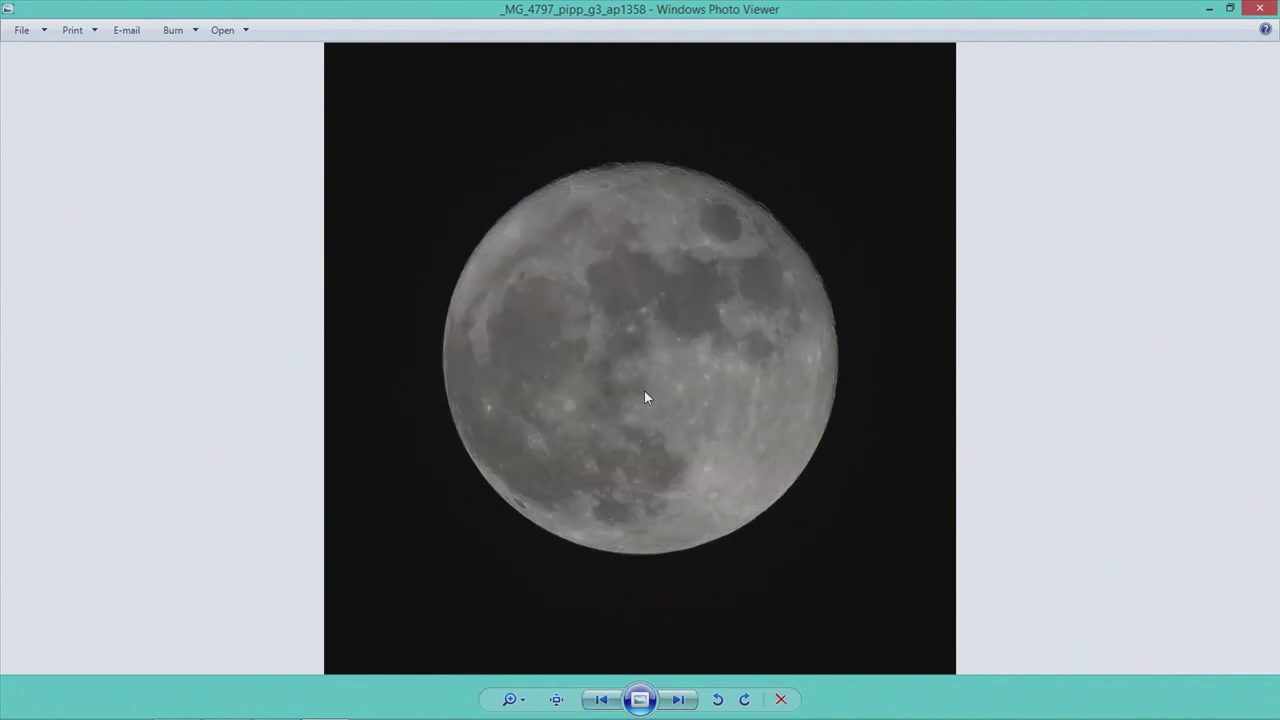
Examine the surface and limb detail of _MG_4797_pipp_g3_ap1358 at actual size and close the photo viewer.
{"action": "left_click", "coordinate": [556, 699]}
{"action": "left_click_drag", "start_coordinate": [791, 197], "coordinate": [643, 374]}
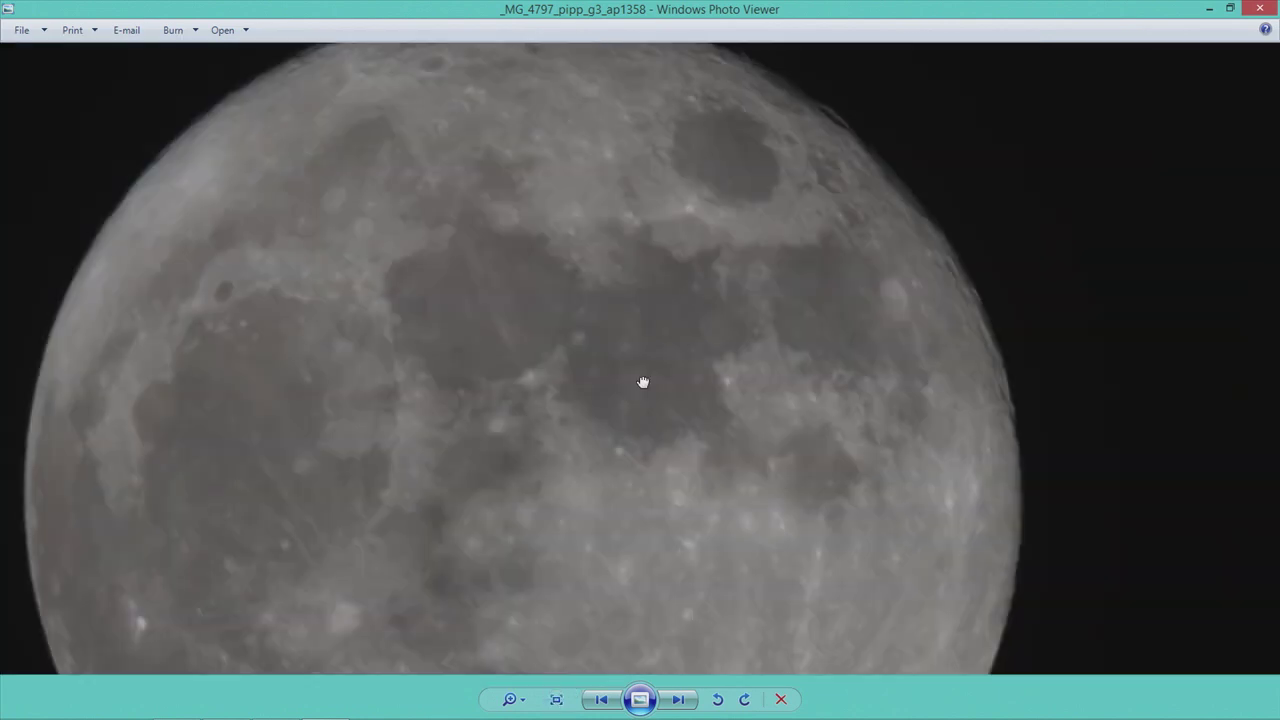
{"action": "left_click_drag", "start_coordinate": [629, 234], "coordinate": [860, 312]}
{"action": "left_click_drag", "start_coordinate": [719, 272], "coordinate": [783, 409]}
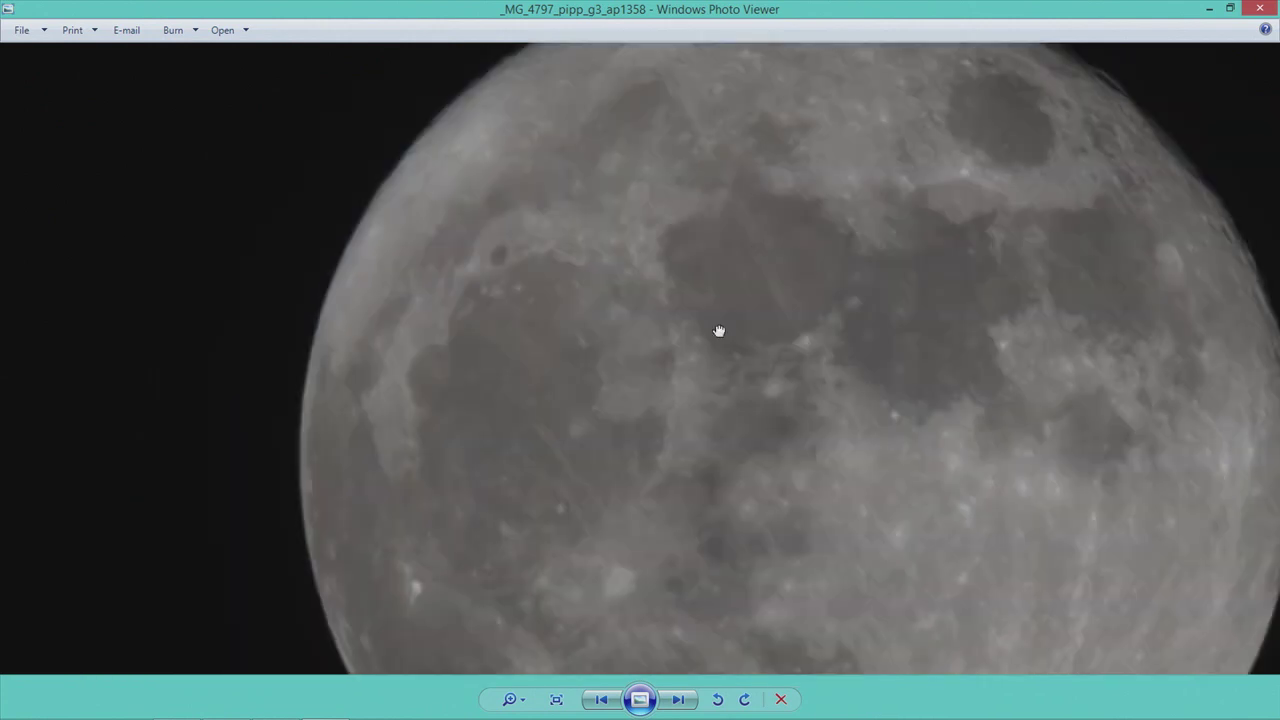
{"action": "left_click_drag", "start_coordinate": [720, 331], "coordinate": [689, 297]}
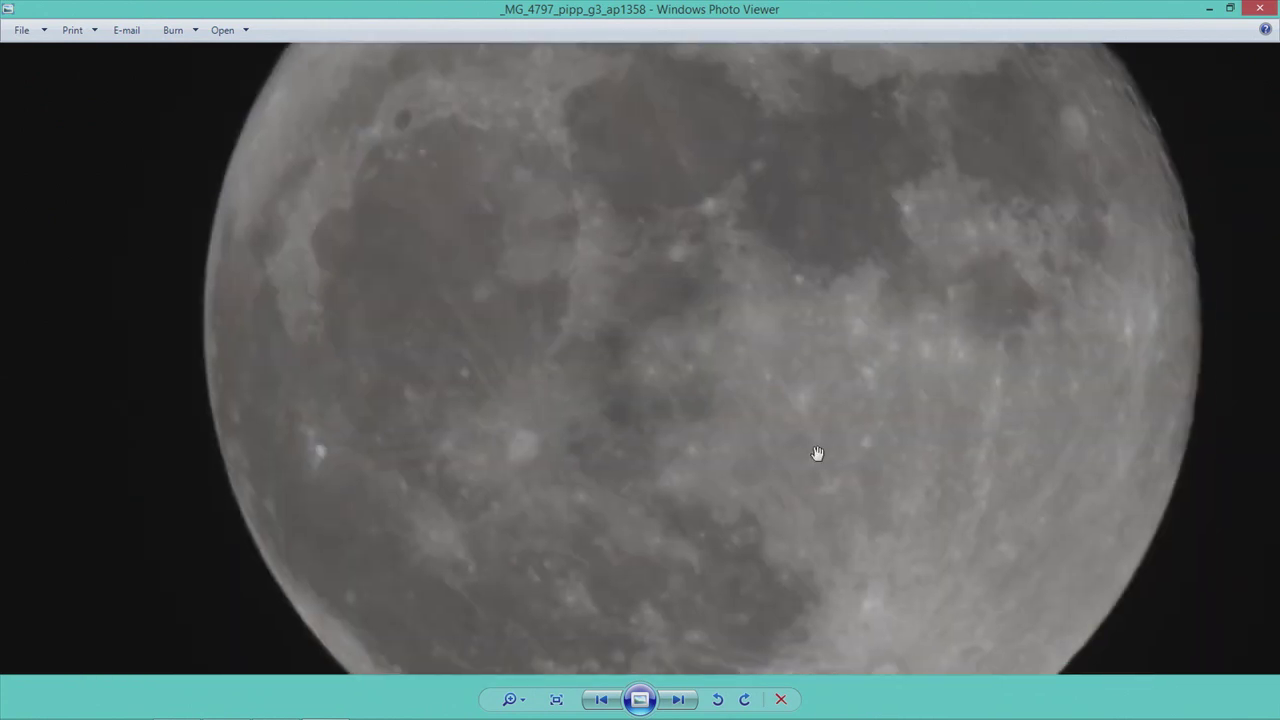
{"action": "left_click_drag", "start_coordinate": [817, 451], "coordinate": [790, 400]}
{"action": "left_click", "coordinate": [1260, 8]}
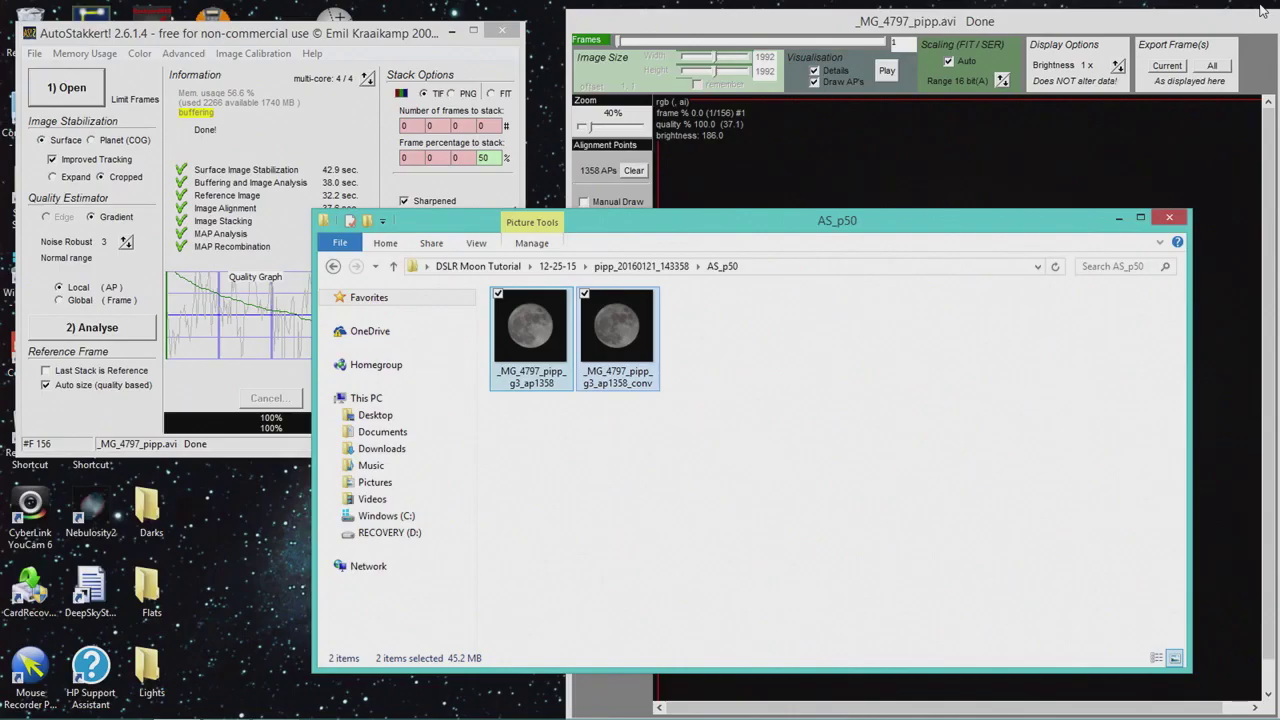
Minimize AutoStakkert, move the AS_p50 folder window out of the way and launch RegiStax 6.
{"action": "left_click", "coordinate": [546, 344]}
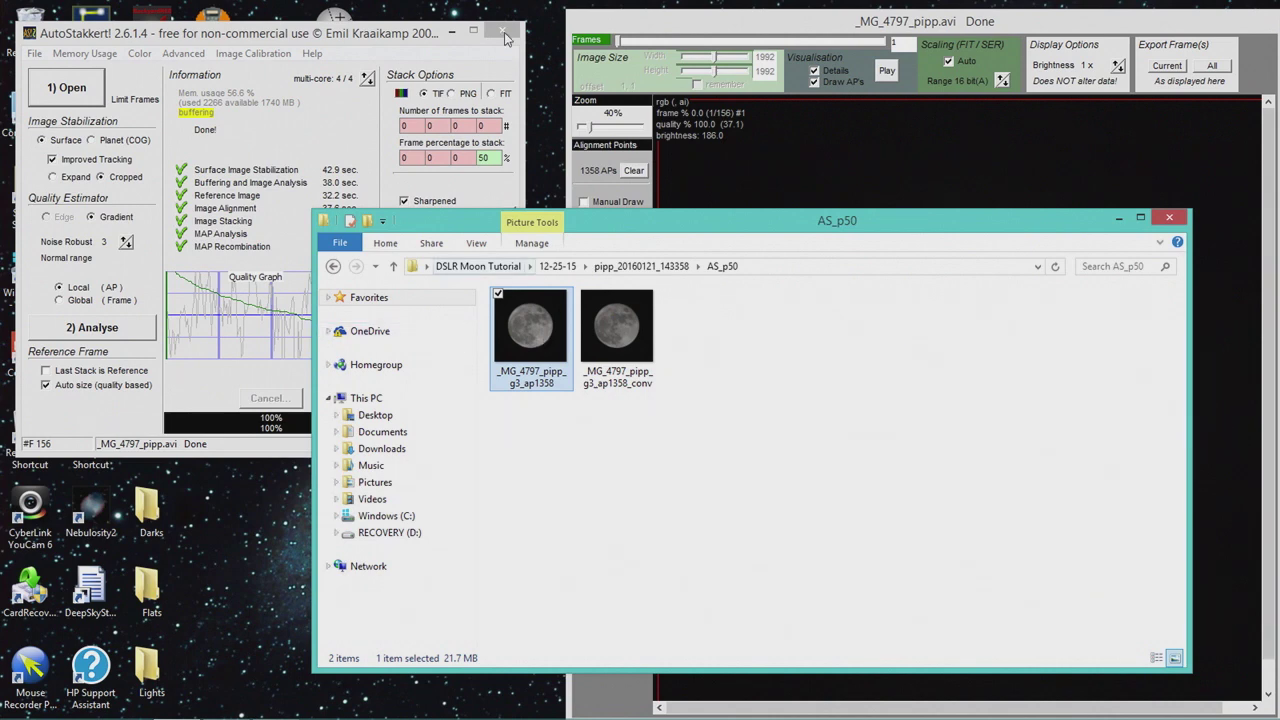
{"action": "left_click", "coordinate": [453, 33]}
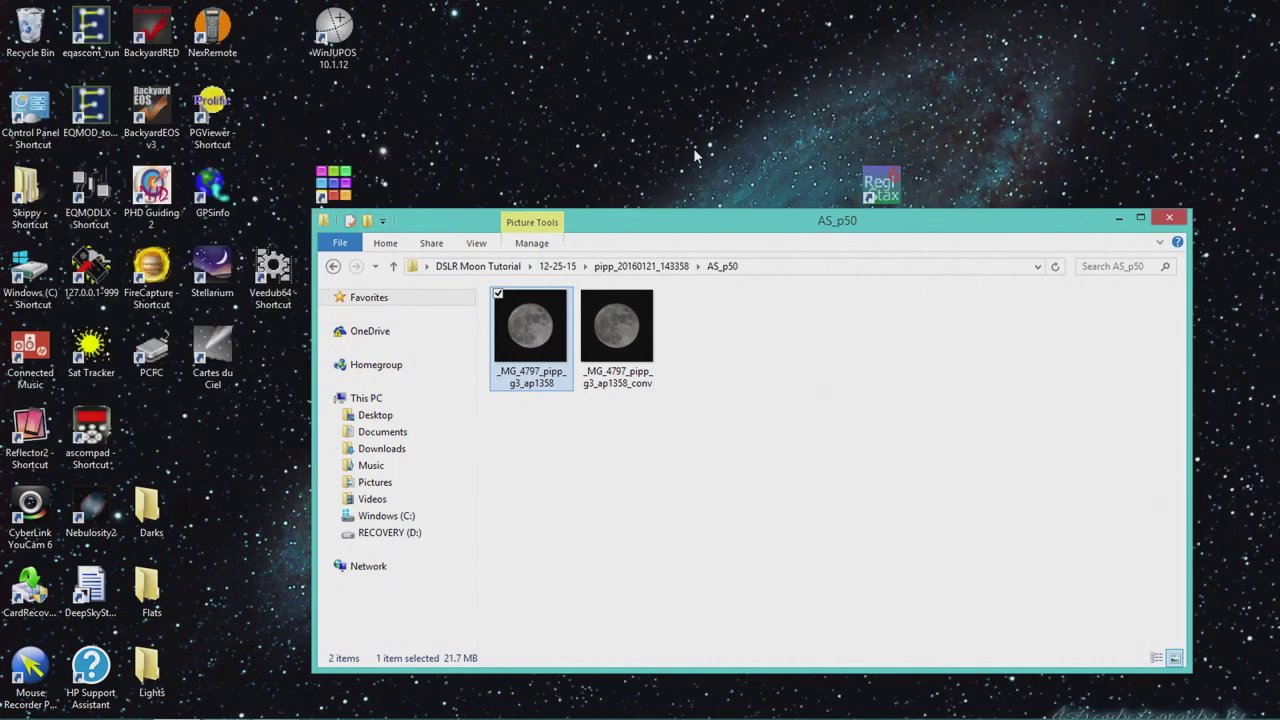
{"action": "left_click_drag", "start_coordinate": [762, 229], "coordinate": [790, 298]}
{"action": "left_click_drag", "start_coordinate": [813, 371], "coordinate": [818, 382]}
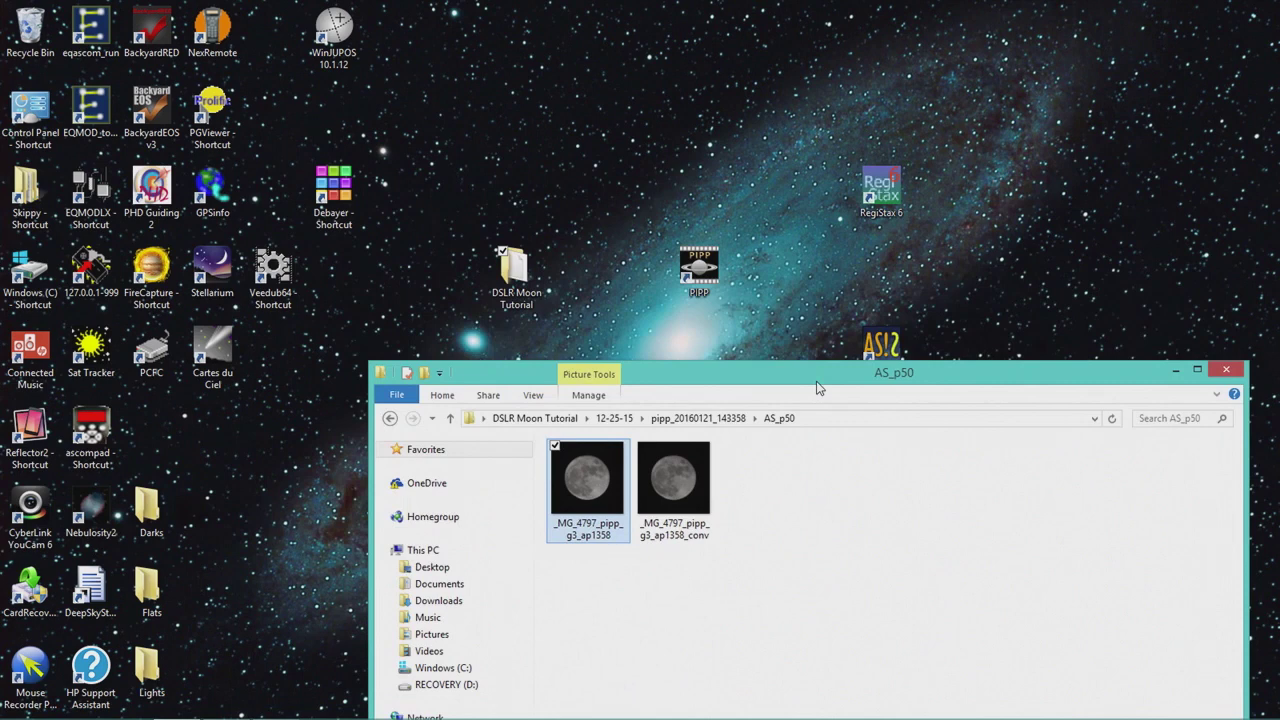
{"action": "left_click", "coordinate": [888, 198]}
{"action": "double_click", "coordinate": [886, 197]}
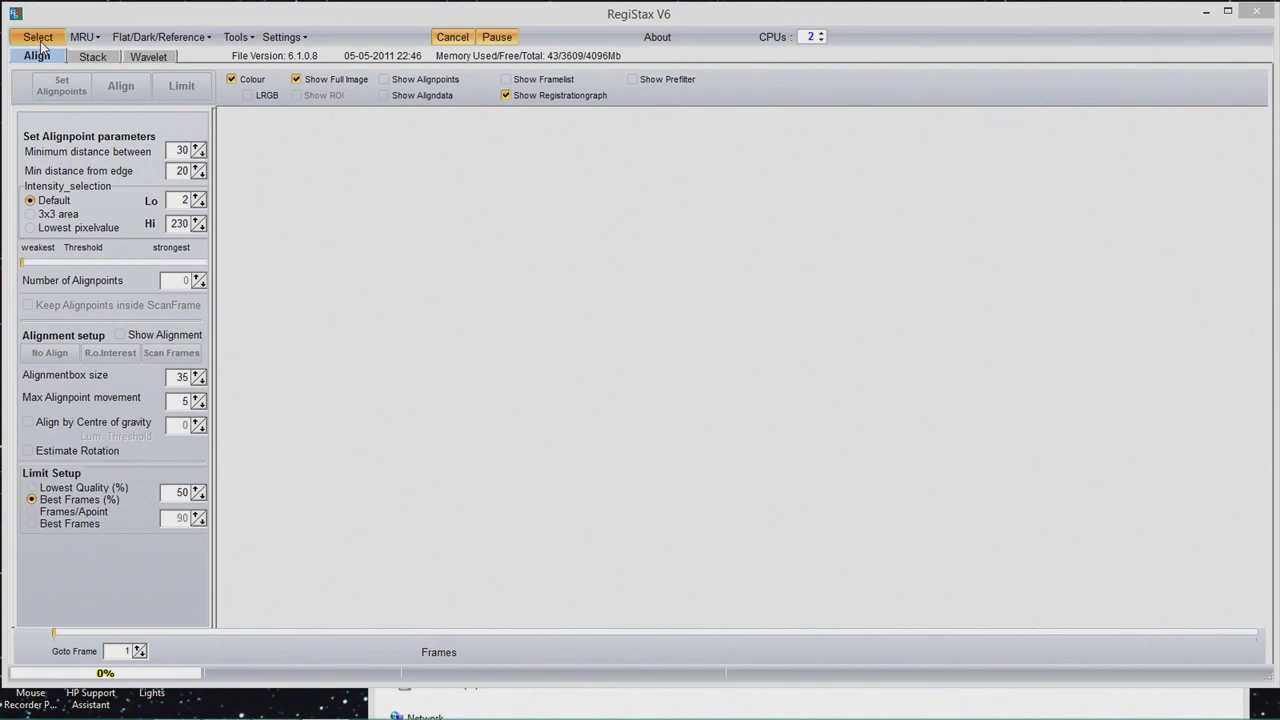
Load _MG_4797_pipp_g3_ap1358 from 12-25-15, pipp_20160121_143358, AS_p50 into RegiStax without stretching the intensity levels.
{"action": "left_click", "coordinate": [40, 43]}
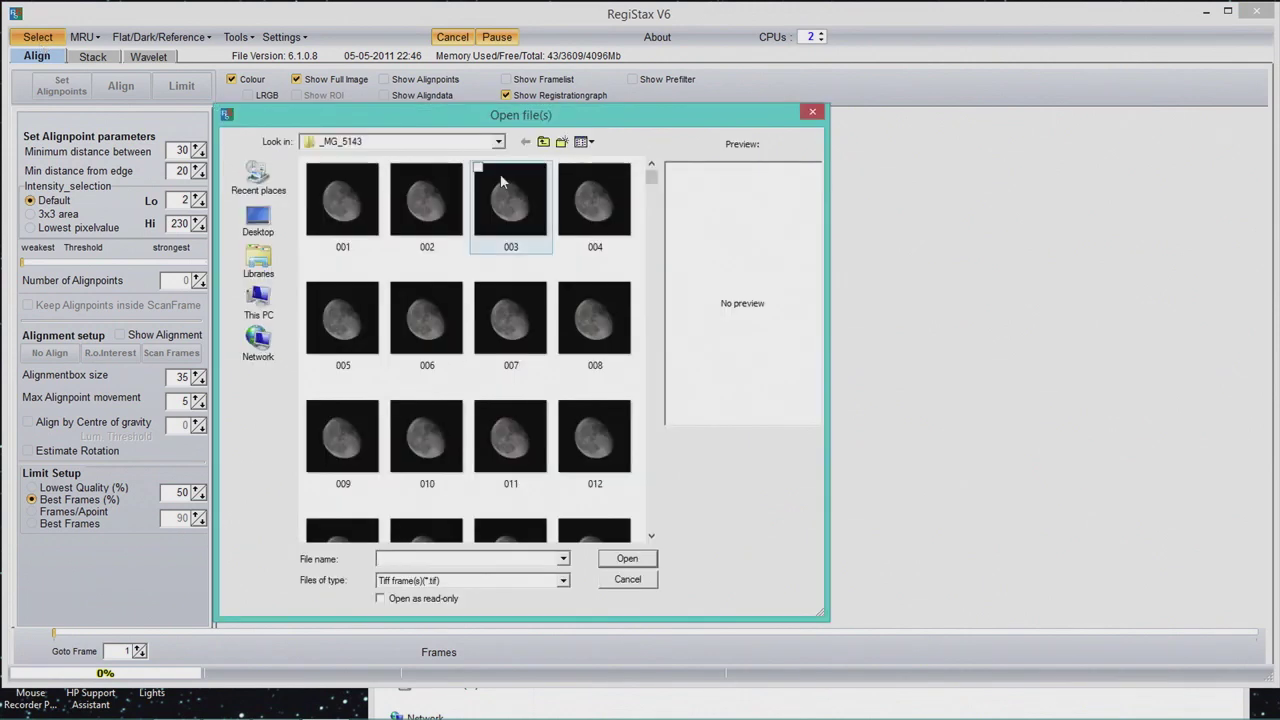
{"action": "left_click", "coordinate": [543, 141]}
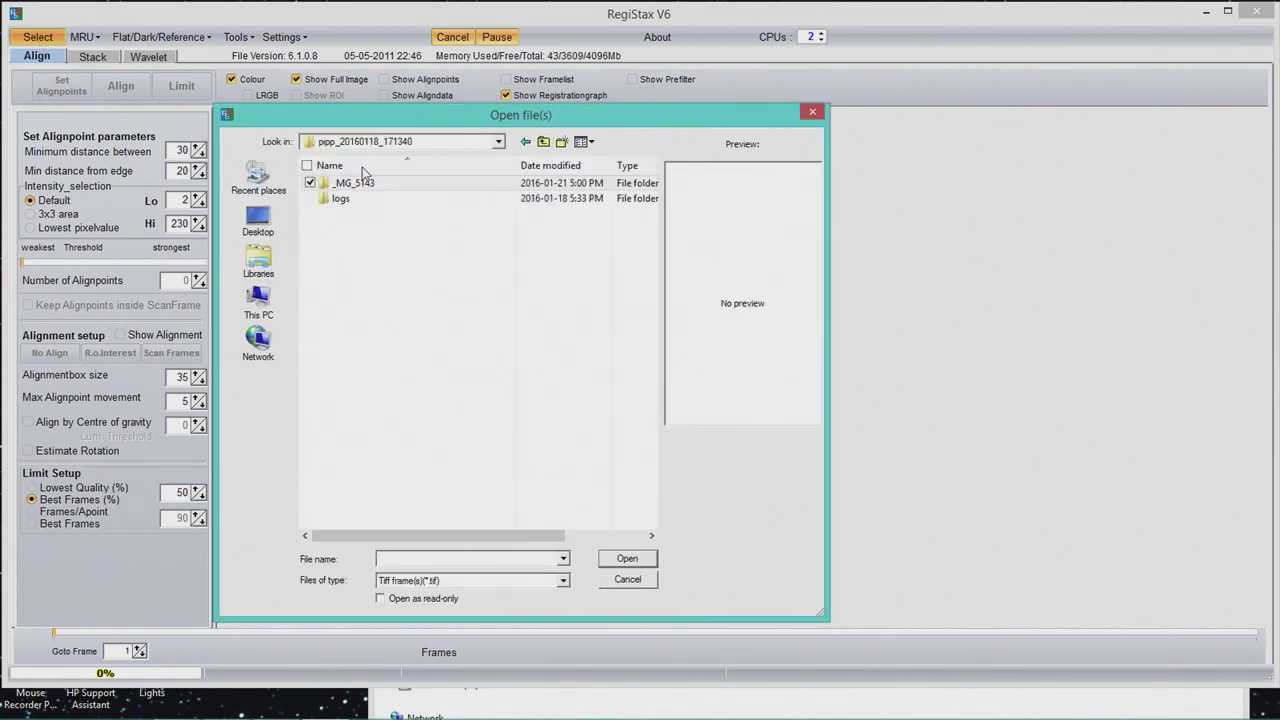
{"action": "left_click", "coordinate": [543, 141]}
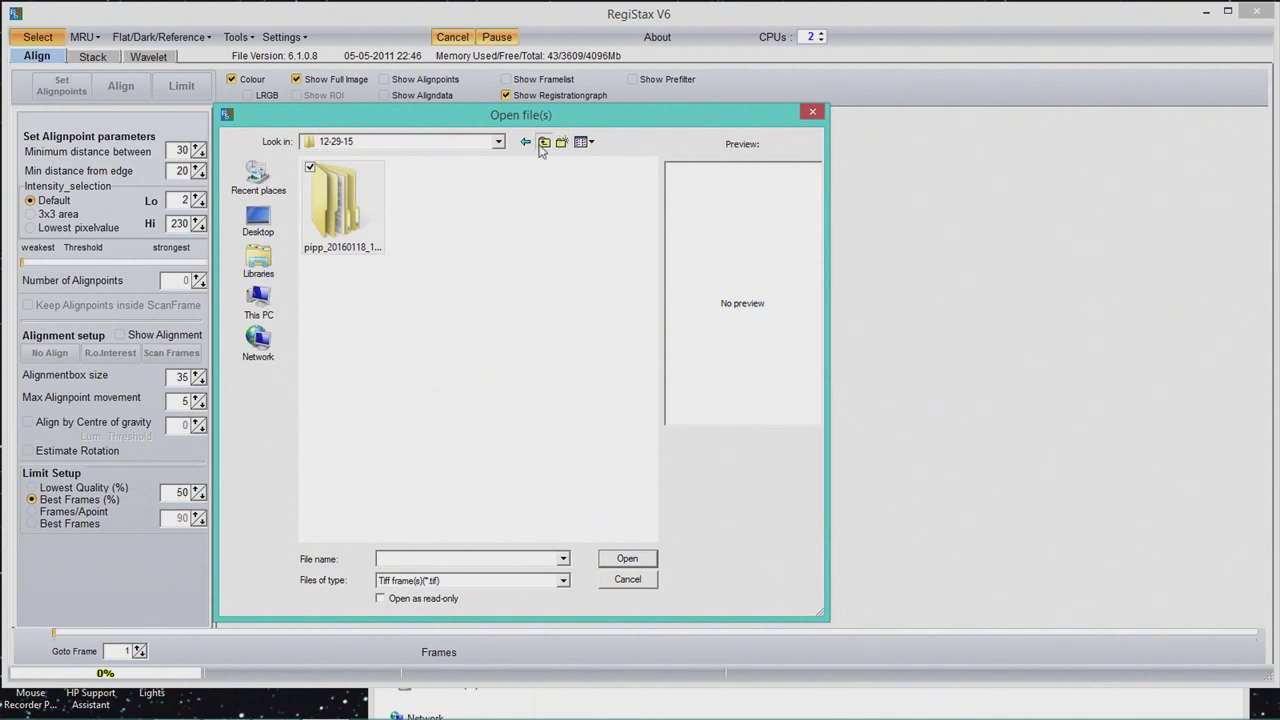
{"action": "left_click", "coordinate": [543, 141]}
{"action": "double_click", "coordinate": [367, 200]}
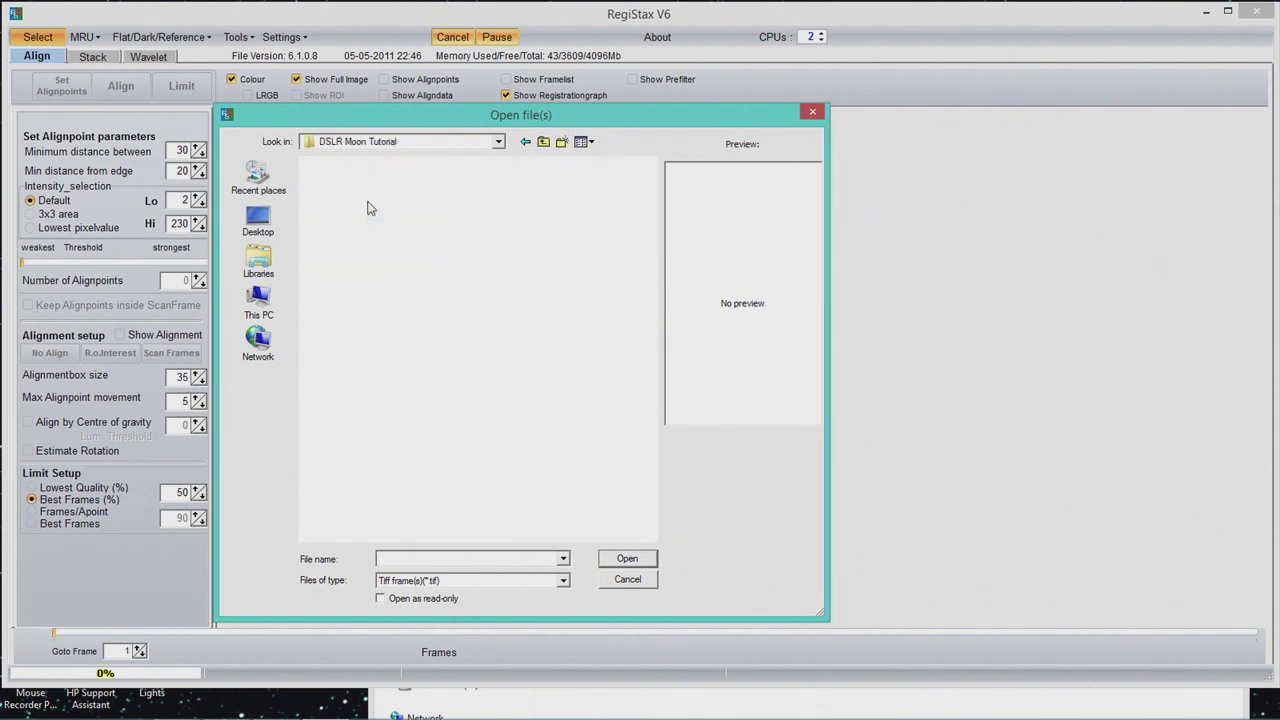
{"action": "double_click", "coordinate": [334, 201]}
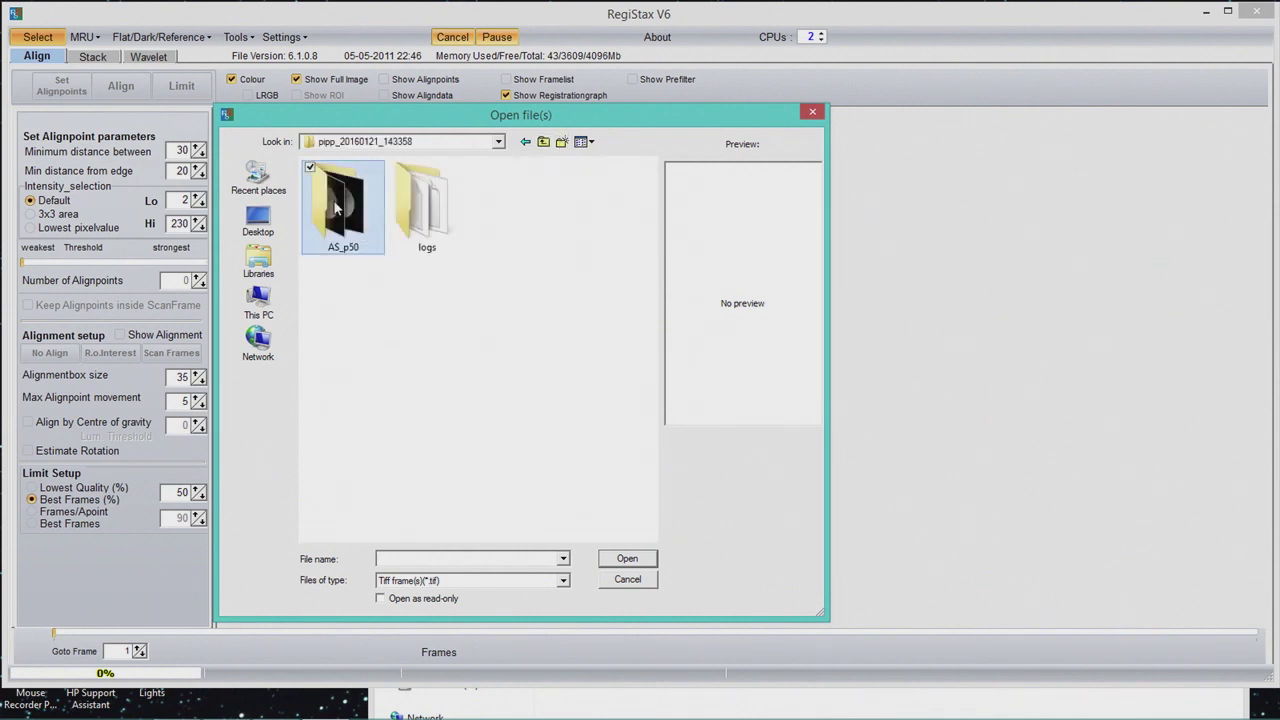
{"action": "double_click", "coordinate": [336, 212]}
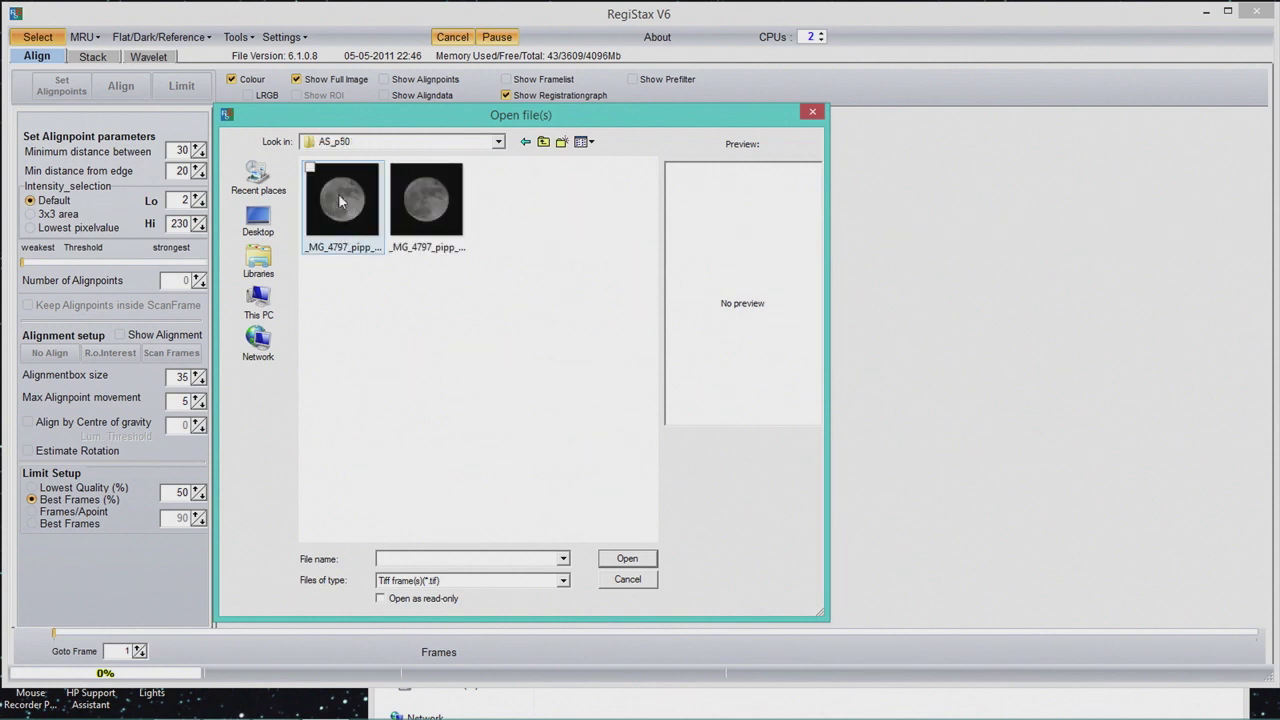
{"action": "left_click", "coordinate": [628, 560]}
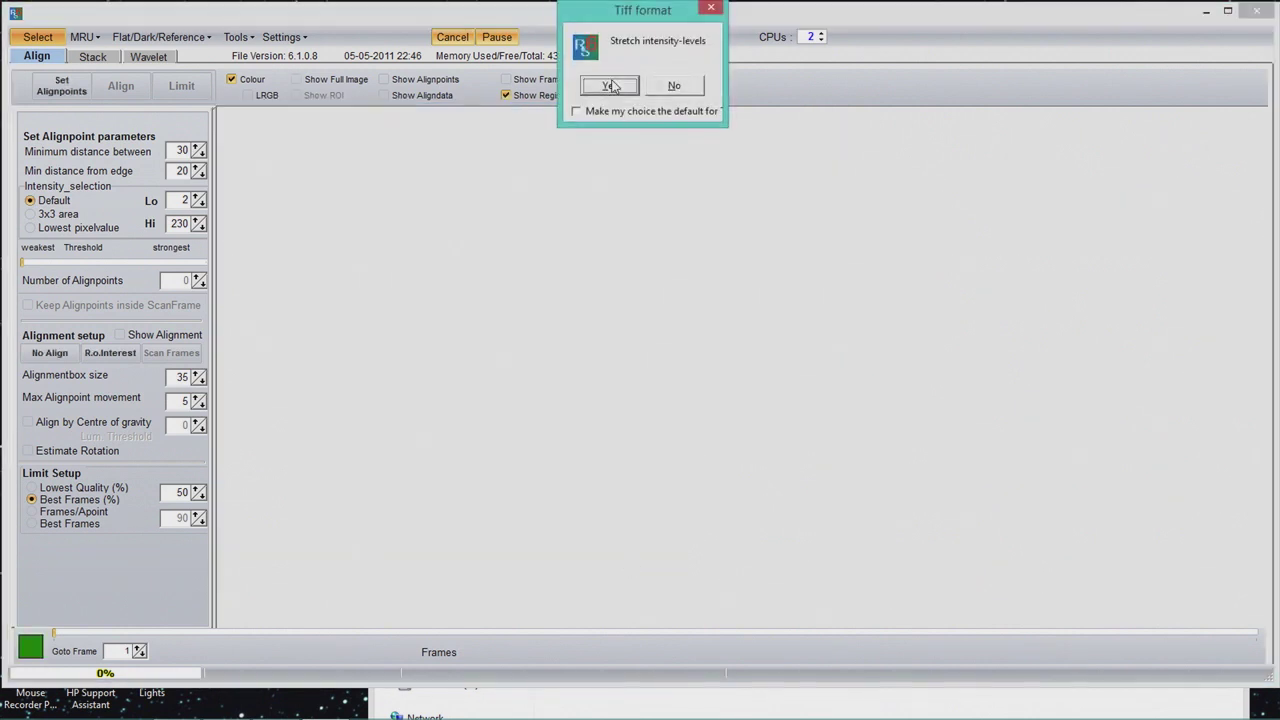
{"action": "left_click", "coordinate": [667, 88]}
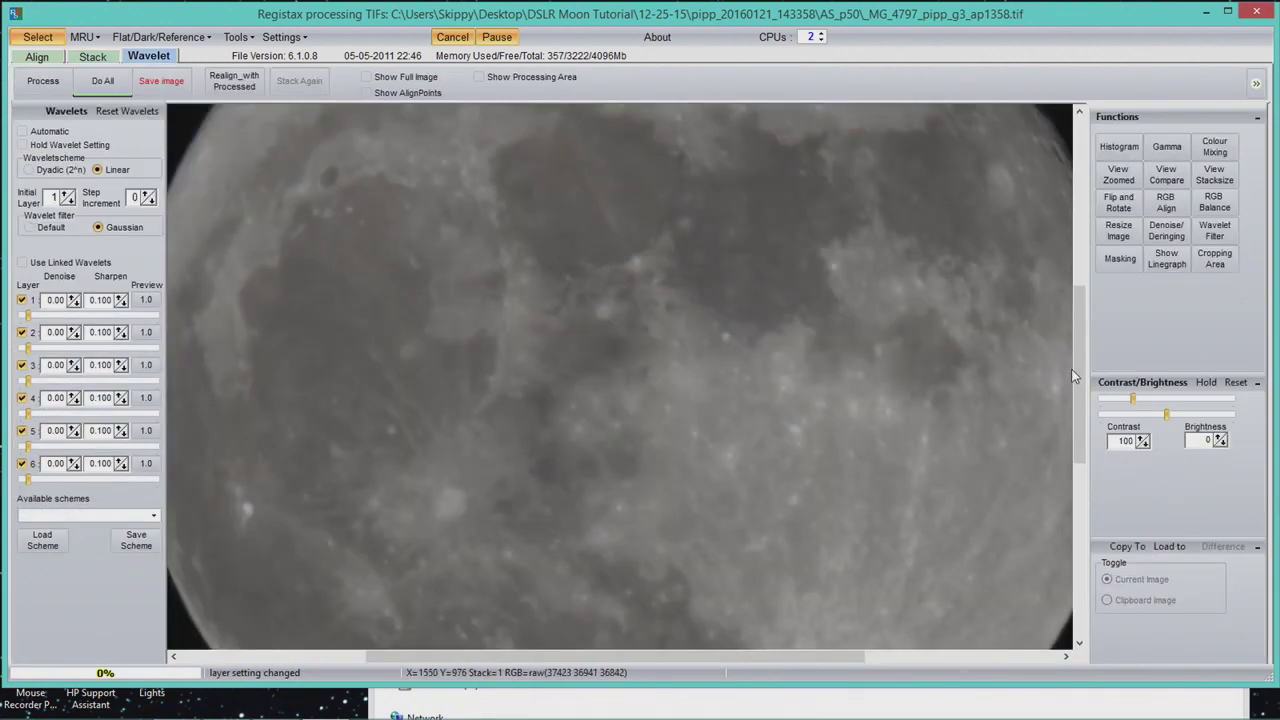
Bring the moon's upper-right limb into view and show that edge in a zoomed view.
{"action": "left_click_drag", "start_coordinate": [1080, 375], "coordinate": [1088, 205]}
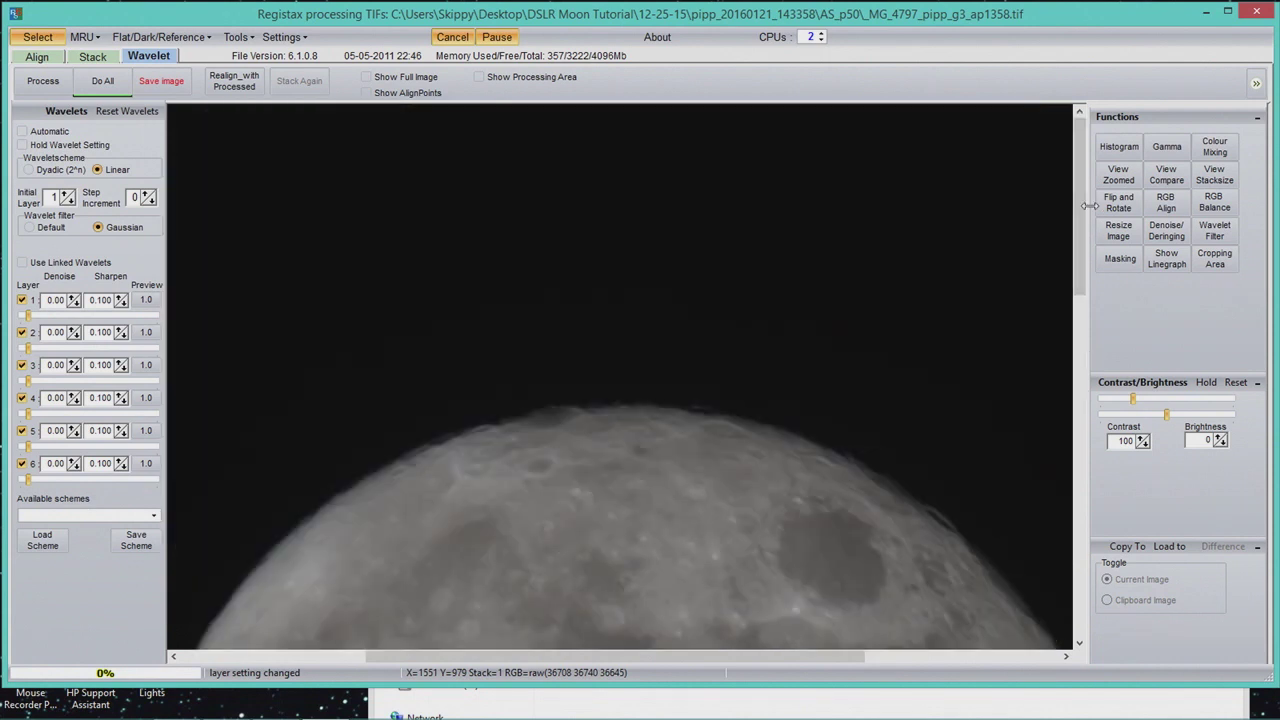
{"action": "left_click_drag", "start_coordinate": [1077, 200], "coordinate": [1078, 239]}
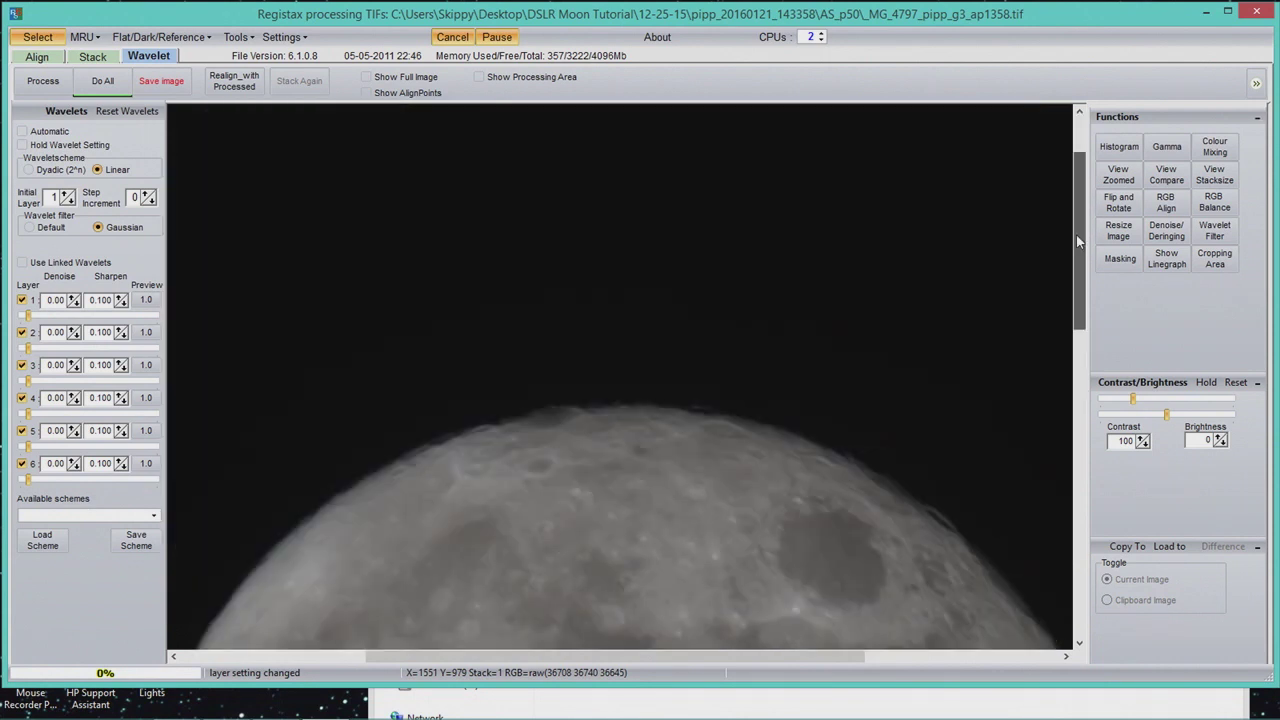
{"action": "left_click_drag", "start_coordinate": [597, 661], "coordinate": [715, 660]}
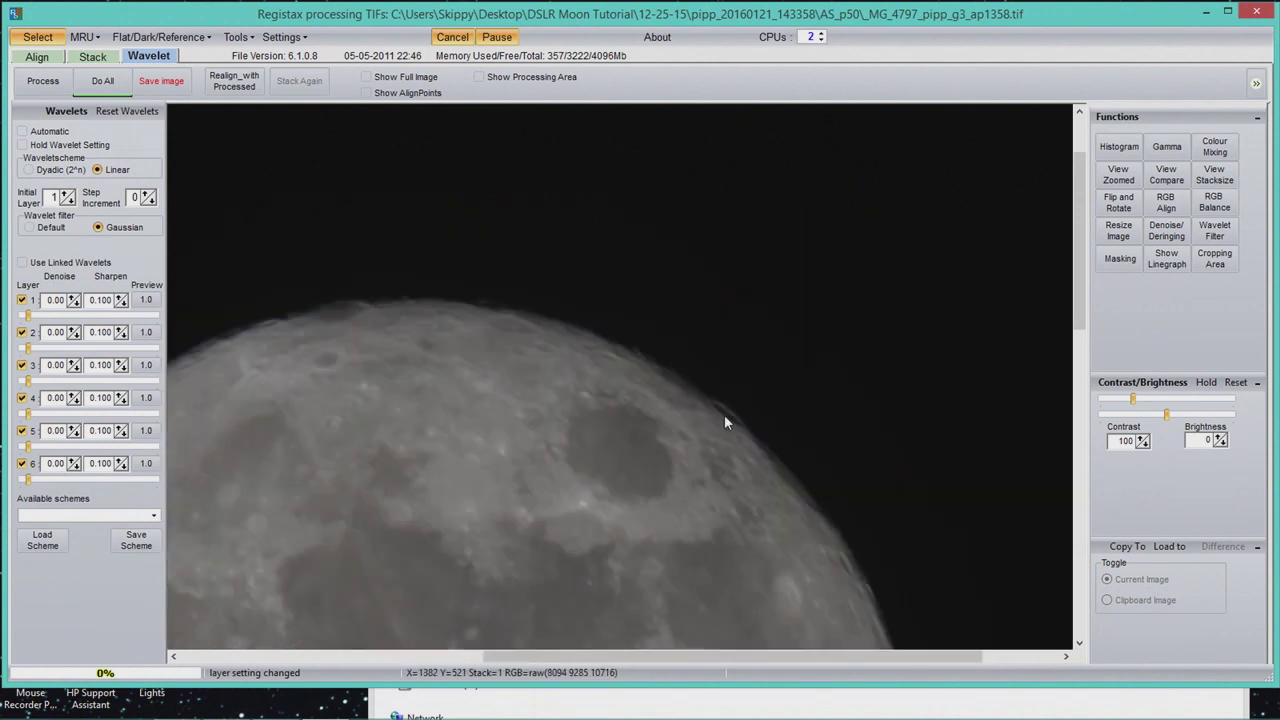
{"action": "left_click", "coordinate": [724, 420]}
{"action": "left_click", "coordinate": [1117, 172]}
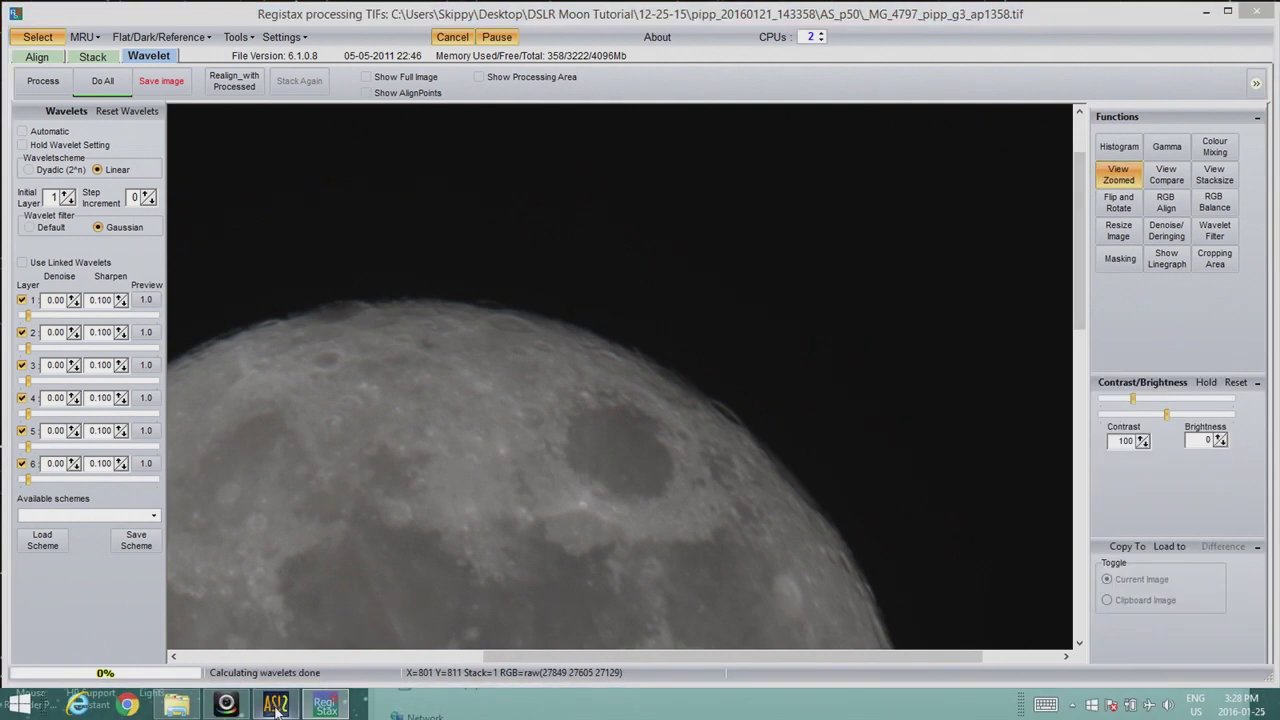
Switch to AutoStakkert to check the alignment point grid around the moon's edge, and return to RegiStax.
{"action": "right_click", "coordinate": [276, 705]}
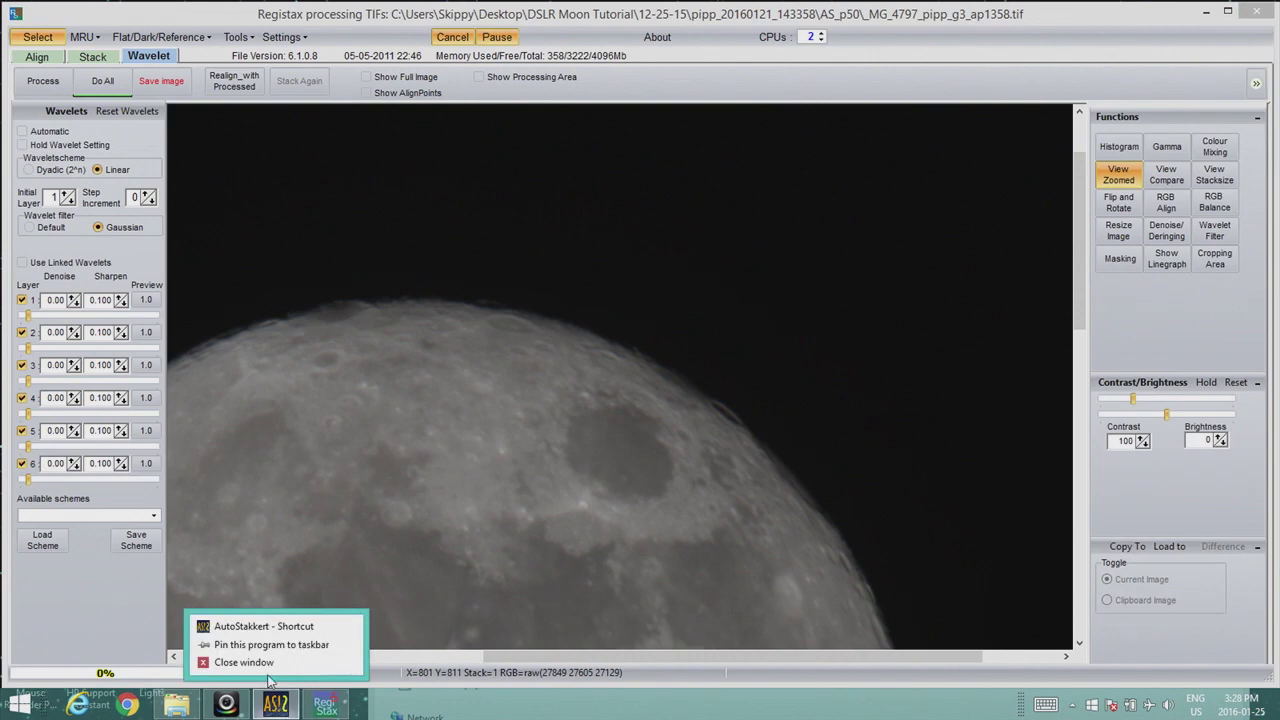
{"action": "left_click", "coordinate": [268, 627]}
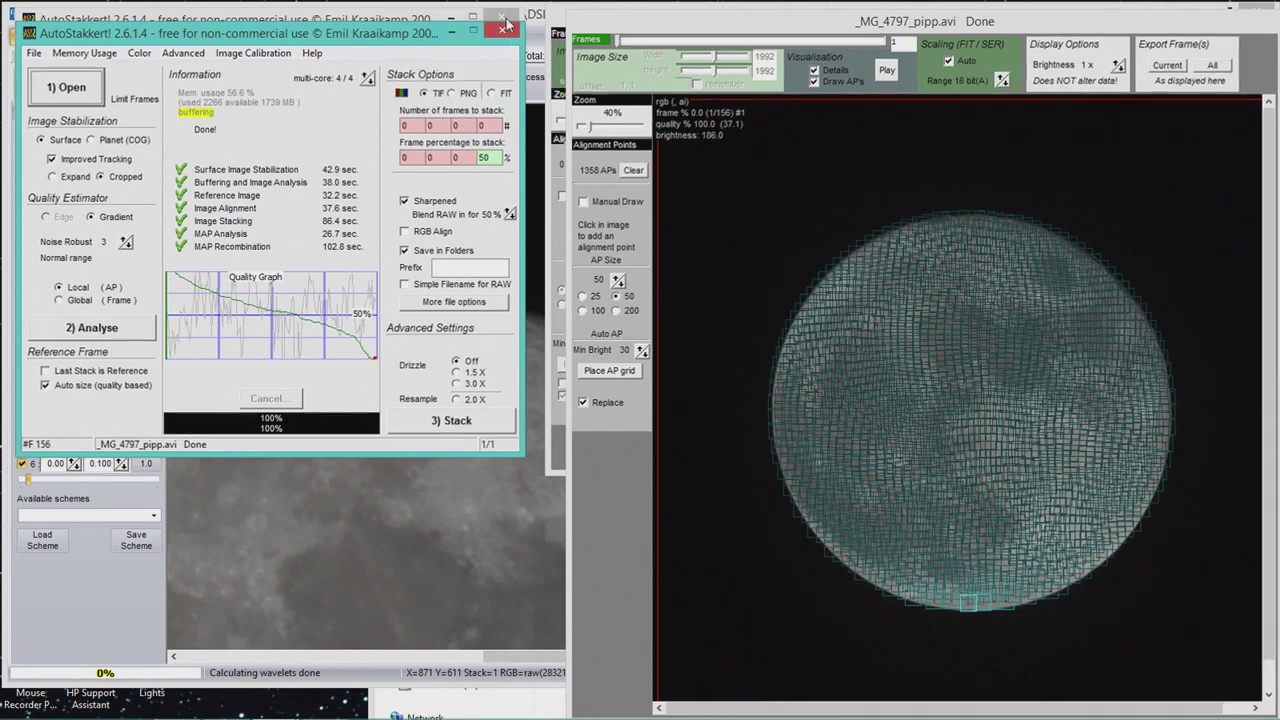
{"action": "left_click", "coordinate": [504, 27]}
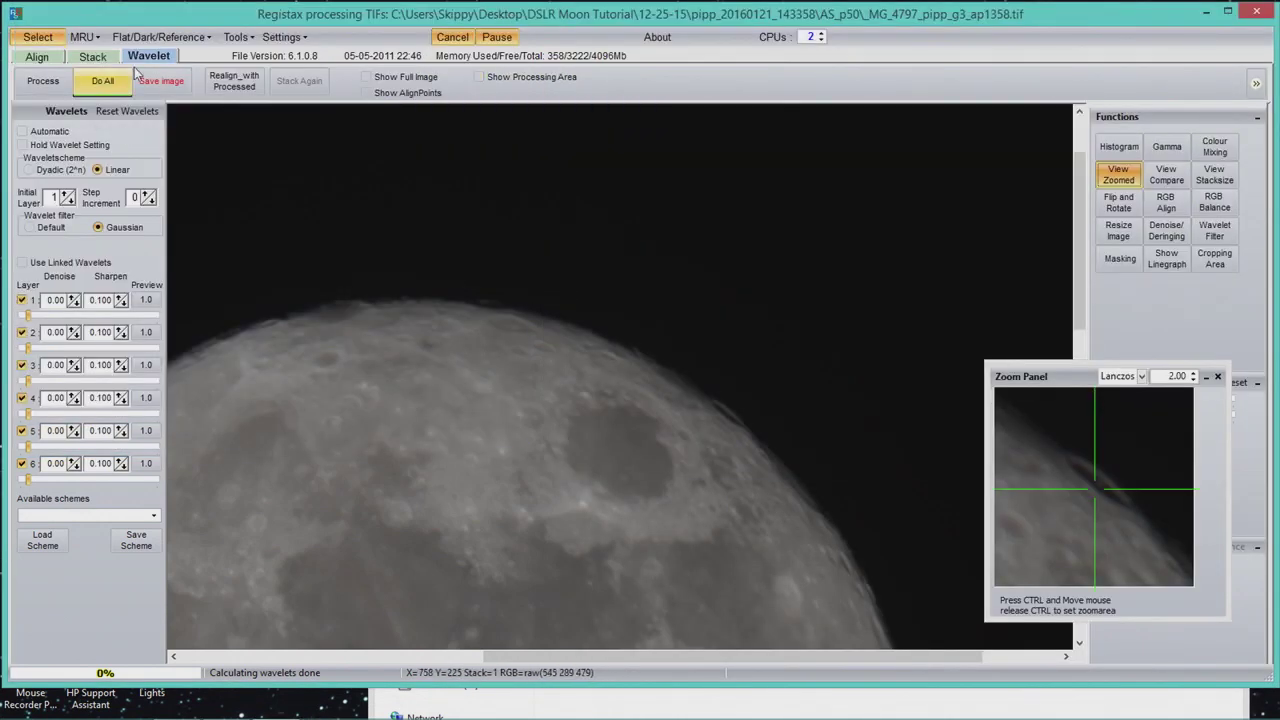
Enable linked wavelets and set the strength of wavelet layer 1 to 9.1 and layer 2 to 4.2.
{"action": "left_click", "coordinate": [21, 263]}
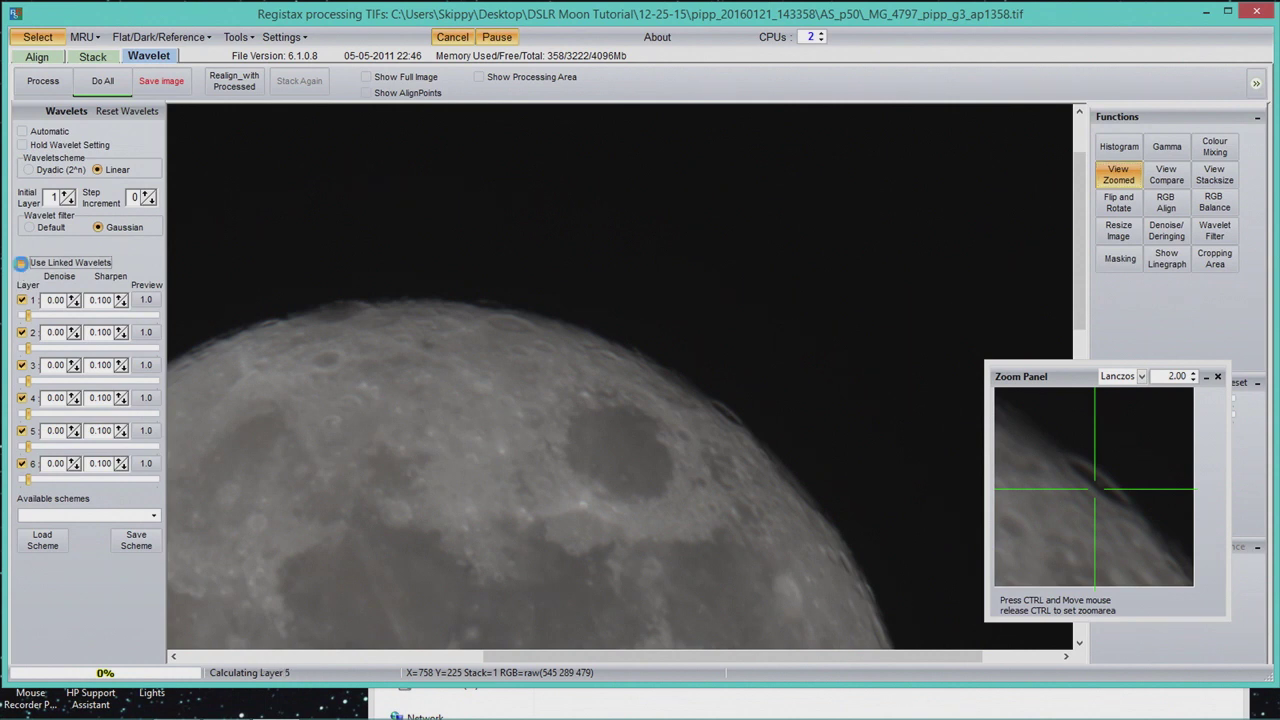
{"action": "left_click", "coordinate": [21, 263]}
{"action": "left_click_drag", "start_coordinate": [28, 315], "coordinate": [33, 314]}
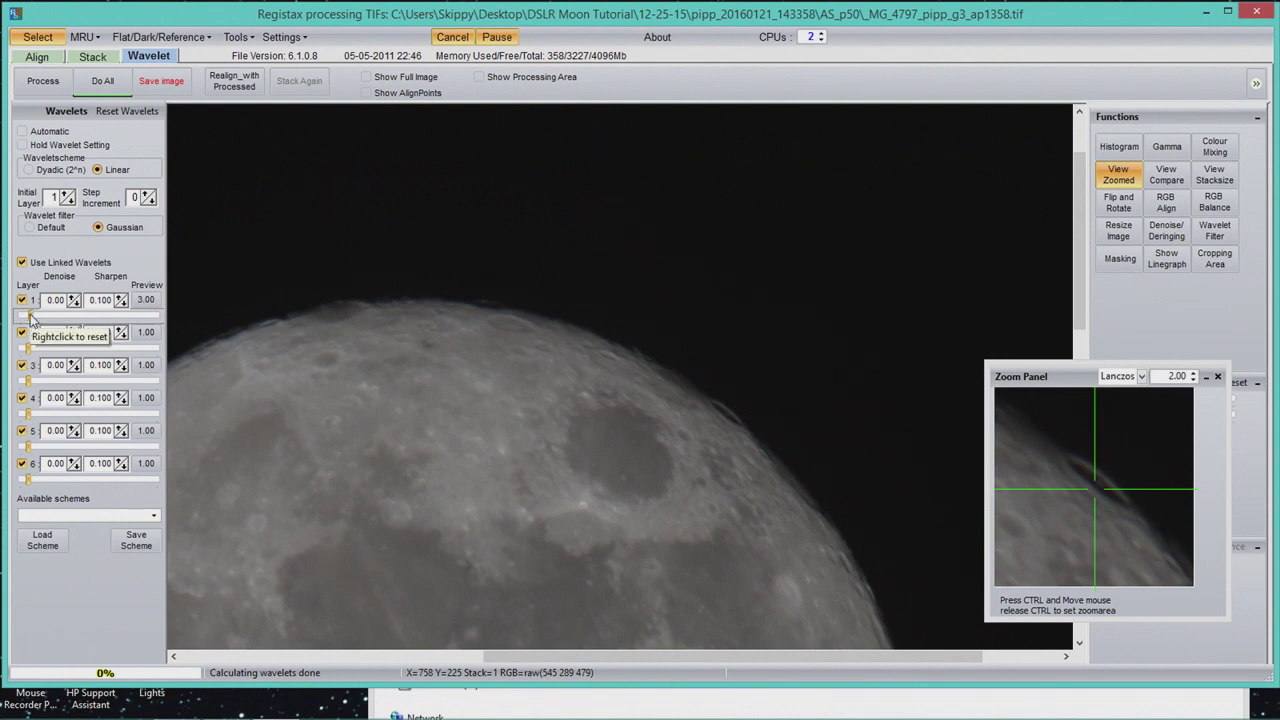
{"action": "left_click_drag", "start_coordinate": [31, 318], "coordinate": [38, 316]}
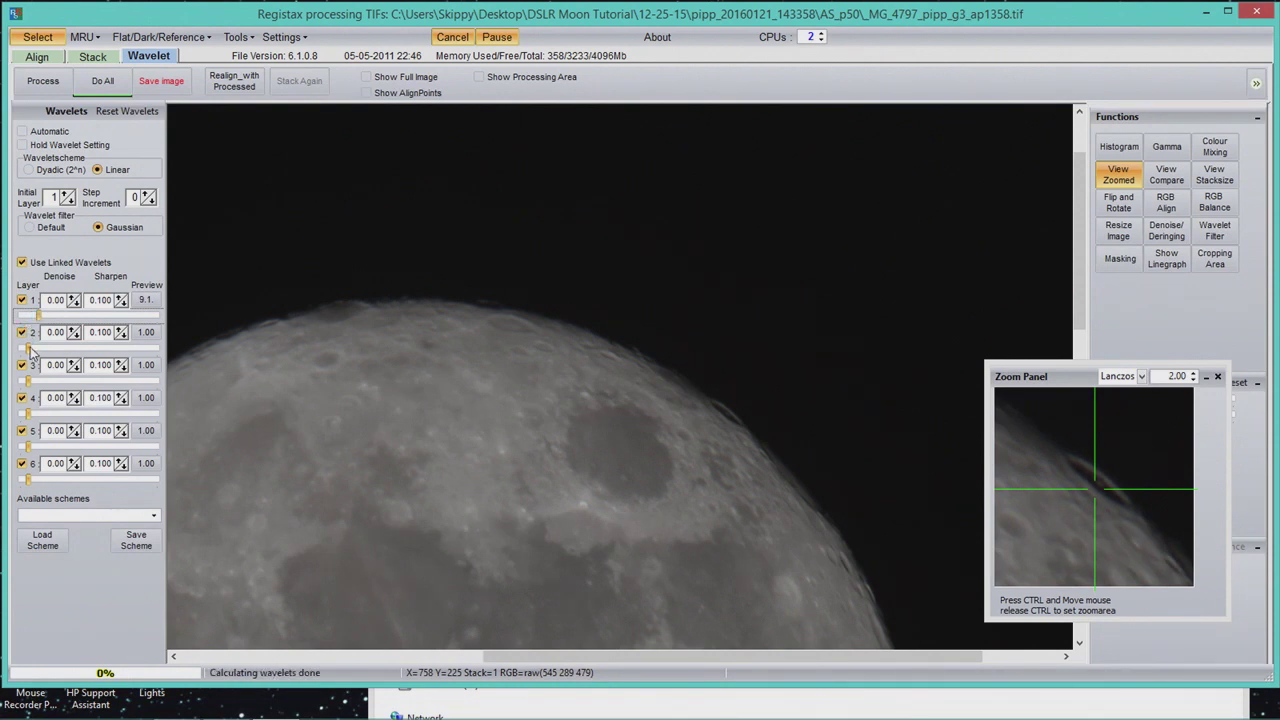
{"action": "left_click_drag", "start_coordinate": [29, 348], "coordinate": [33, 346]}
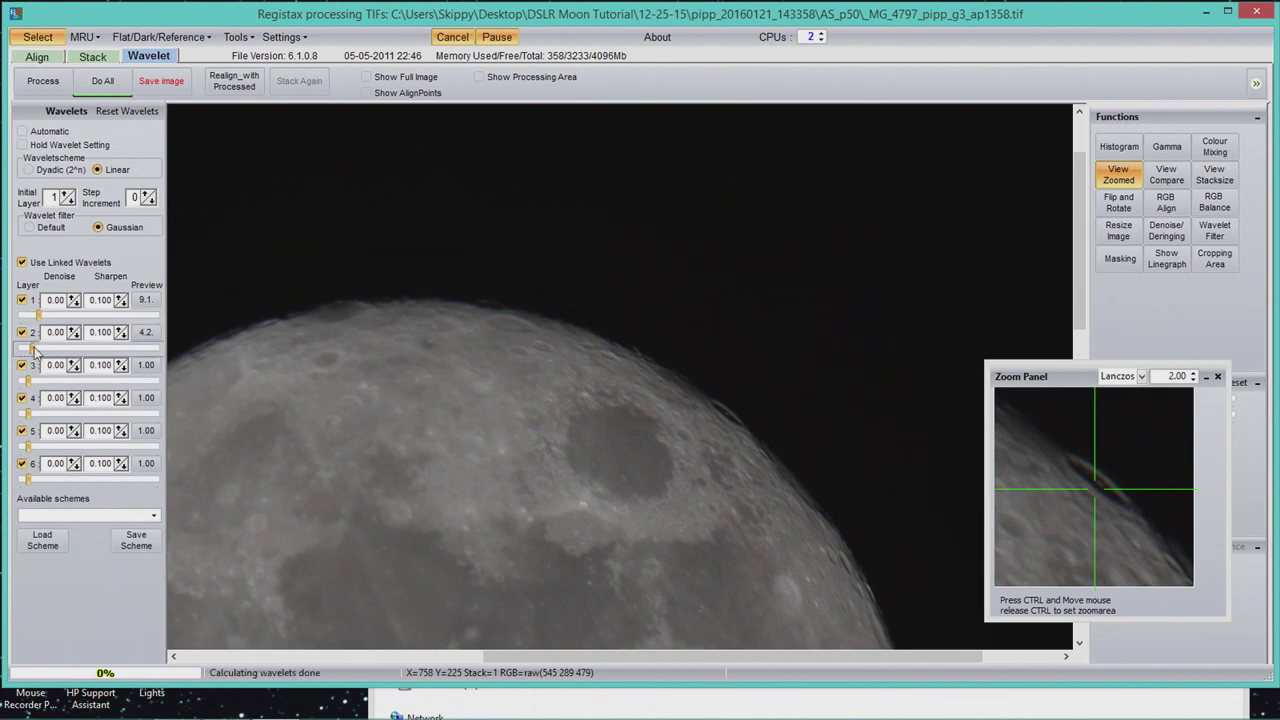
Set the denoise value to 0.10 for wavelet layer 1 and 0.05 for layer 2.
{"action": "left_click", "coordinate": [71, 299]}
{"action": "left_click", "coordinate": [71, 299]}
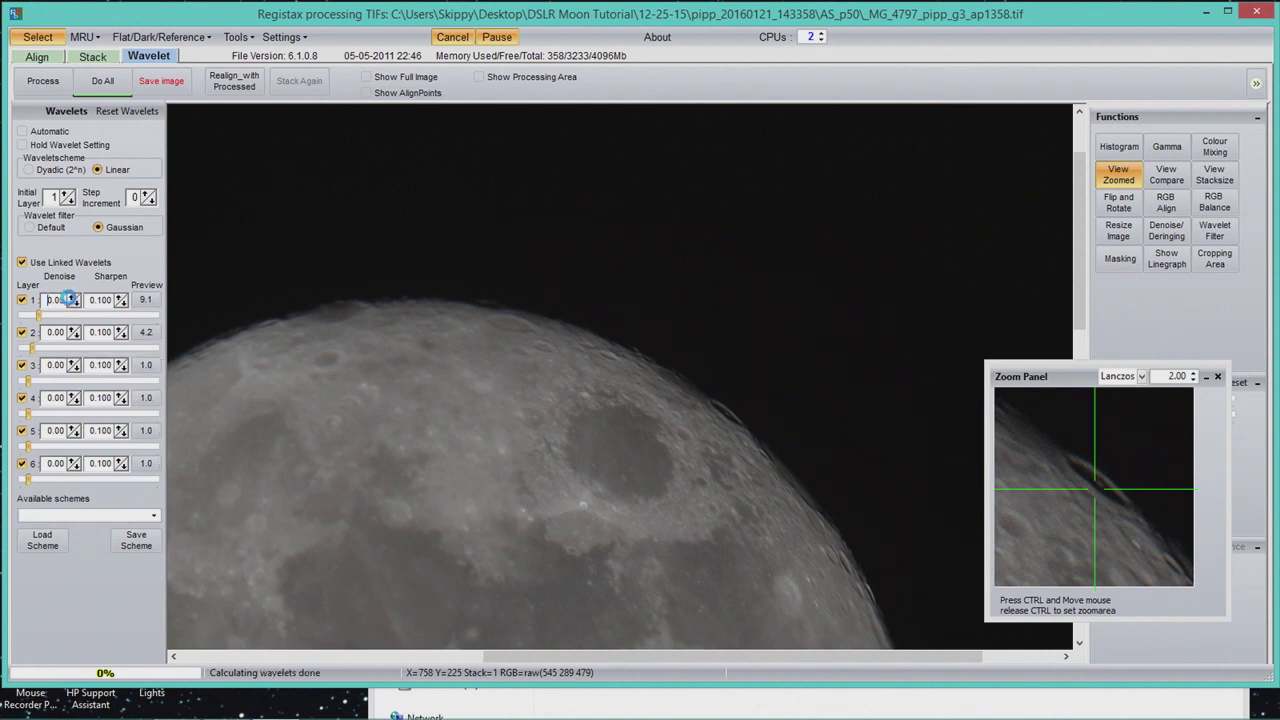
{"action": "left_click", "coordinate": [71, 300]}
{"action": "left_click", "coordinate": [73, 334]}
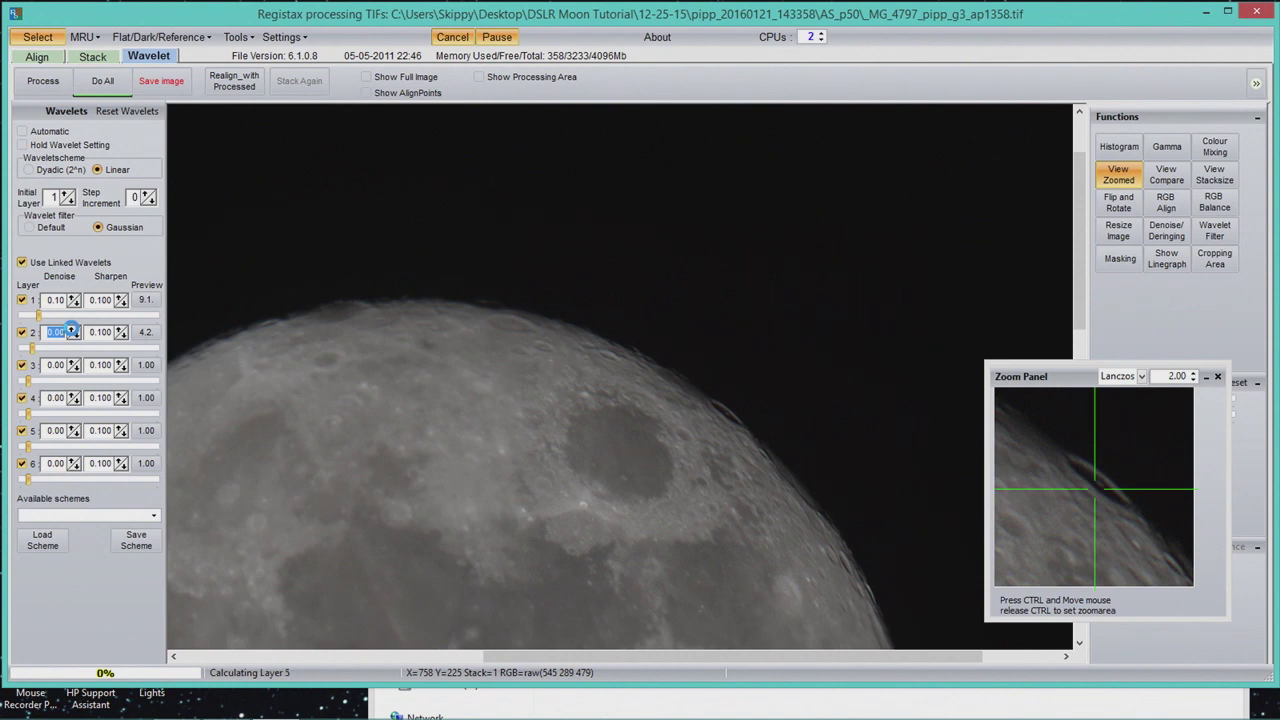
{"action": "left_click", "coordinate": [72, 329]}
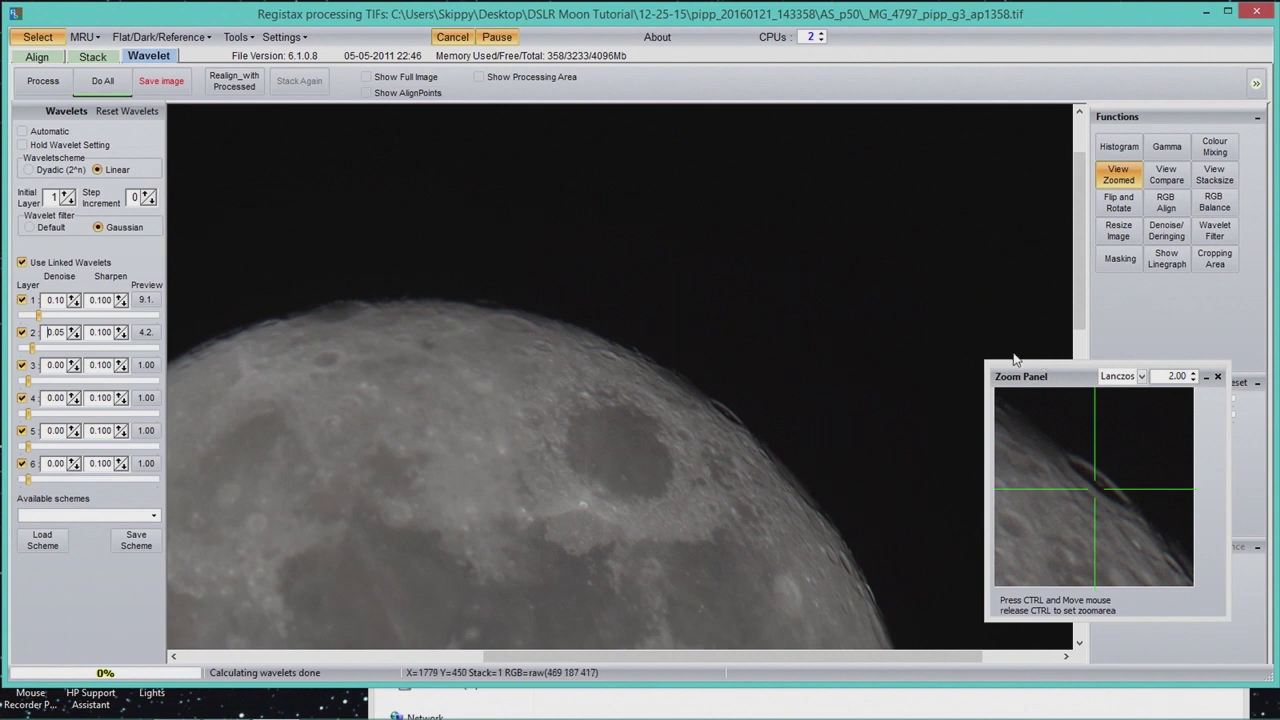
Show the full moon image, move the Zoom Panel clear of the adjustments, and set brightness to 6 and contrast to 111.
{"action": "left_click", "coordinate": [380, 80]}
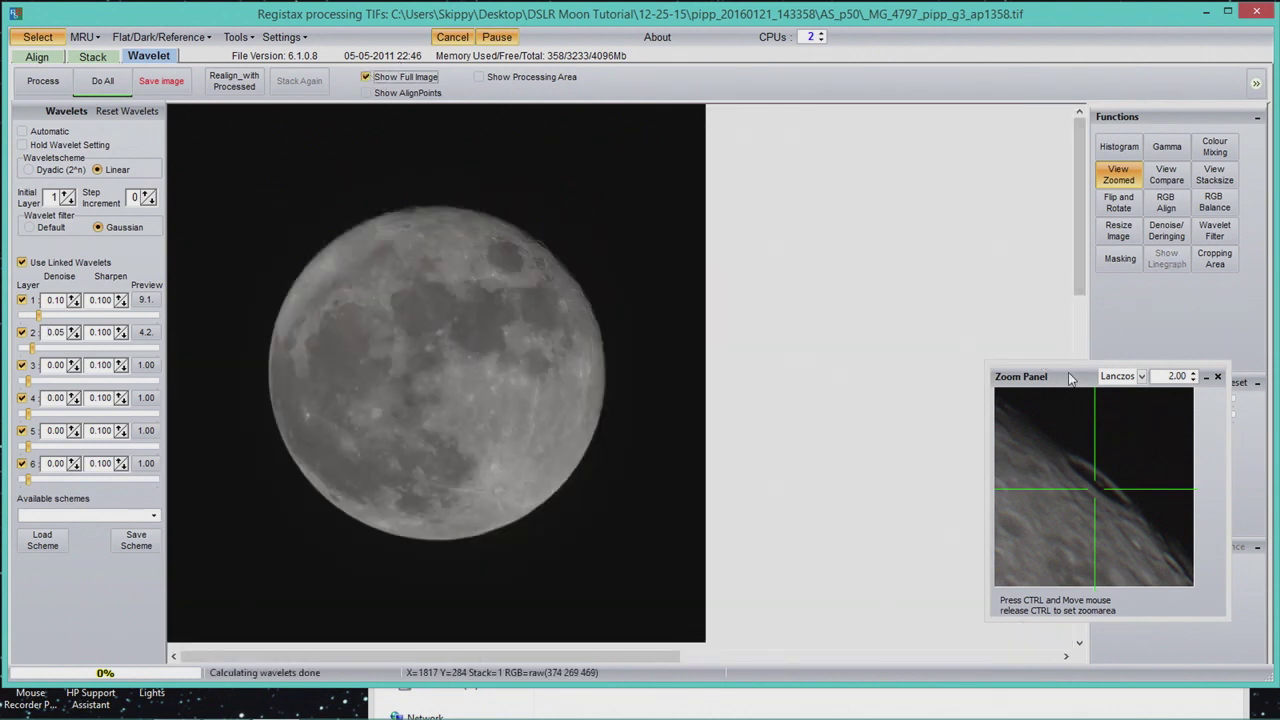
{"action": "left_click_drag", "start_coordinate": [1056, 372], "coordinate": [905, 318]}
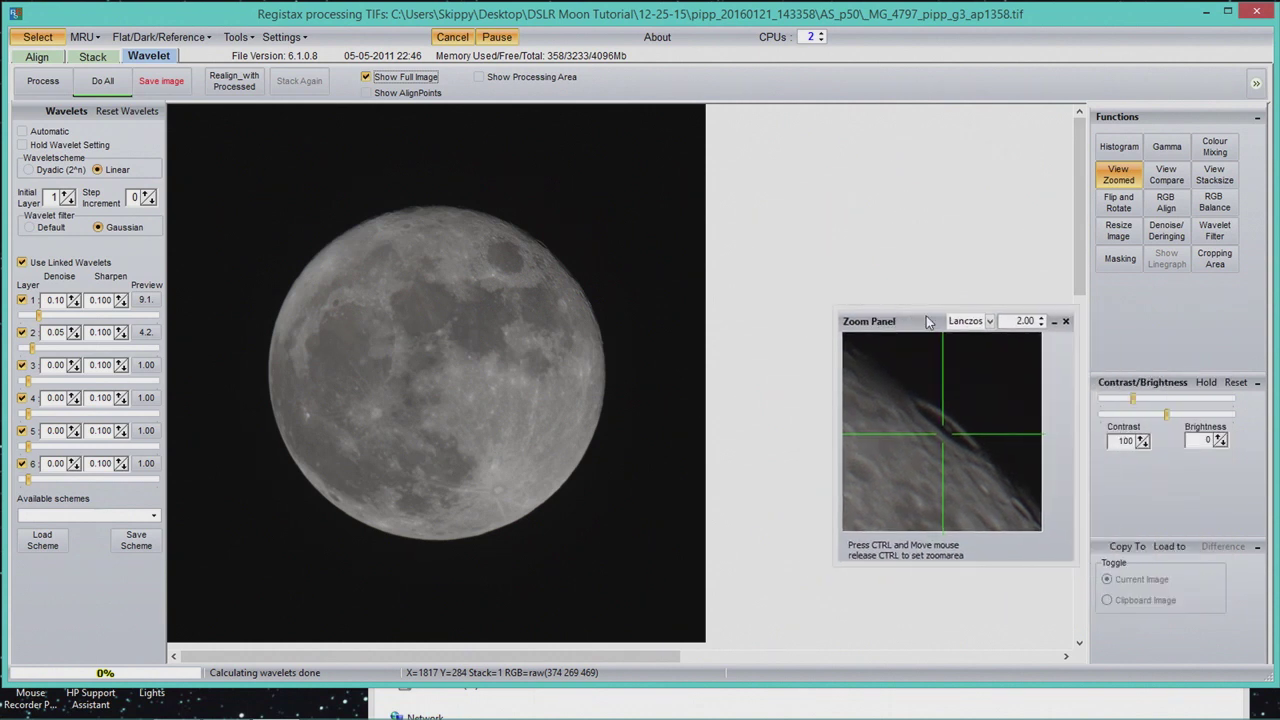
{"action": "left_click", "coordinate": [1172, 418]}
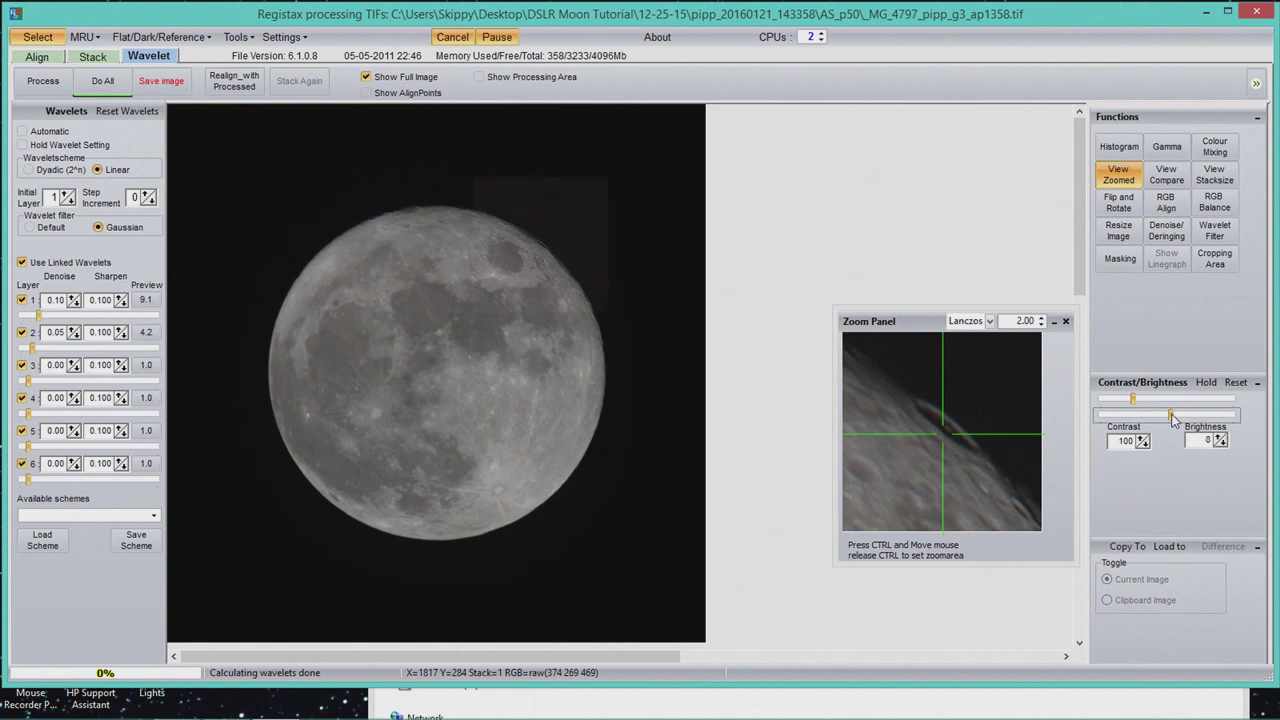
{"action": "scroll", "coordinate": [1173, 420], "scroll_direction": "up", "scroll_amount": 2}
{"action": "left_click", "coordinate": [1134, 400]}
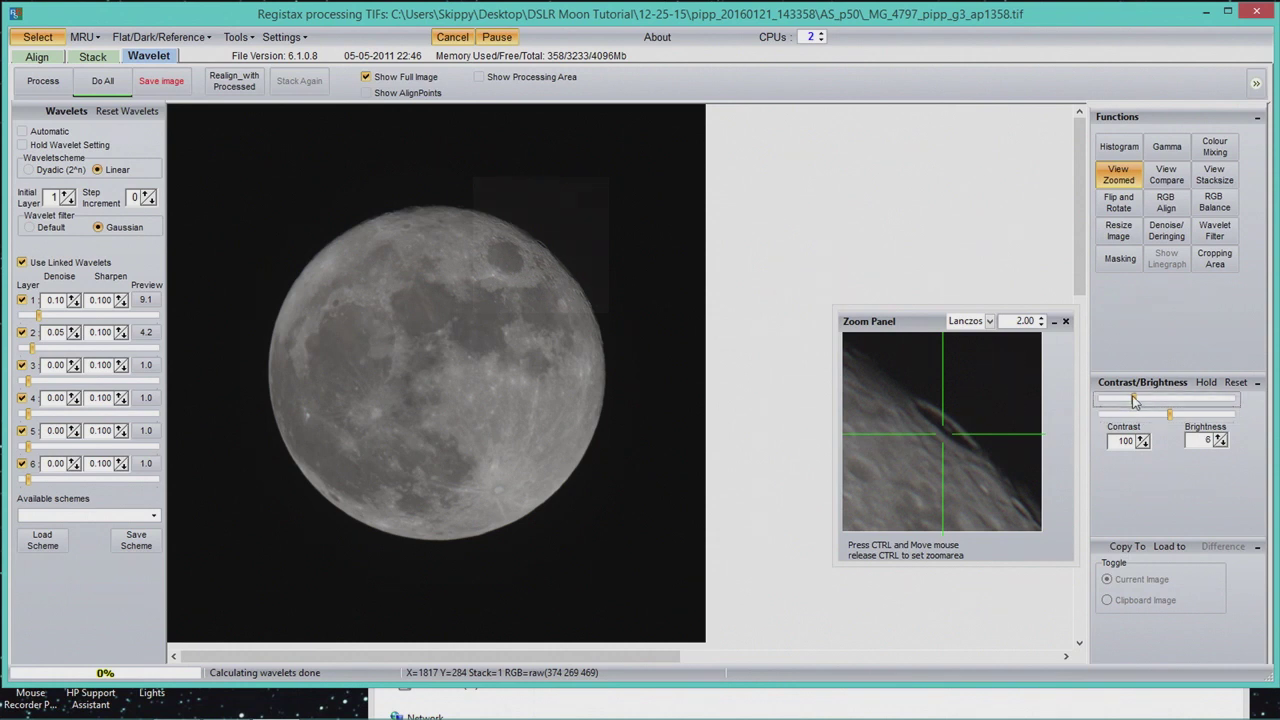
{"action": "left_click", "coordinate": [1131, 396]}
{"action": "left_click_drag", "start_coordinate": [1136, 400], "coordinate": [1141, 401]}
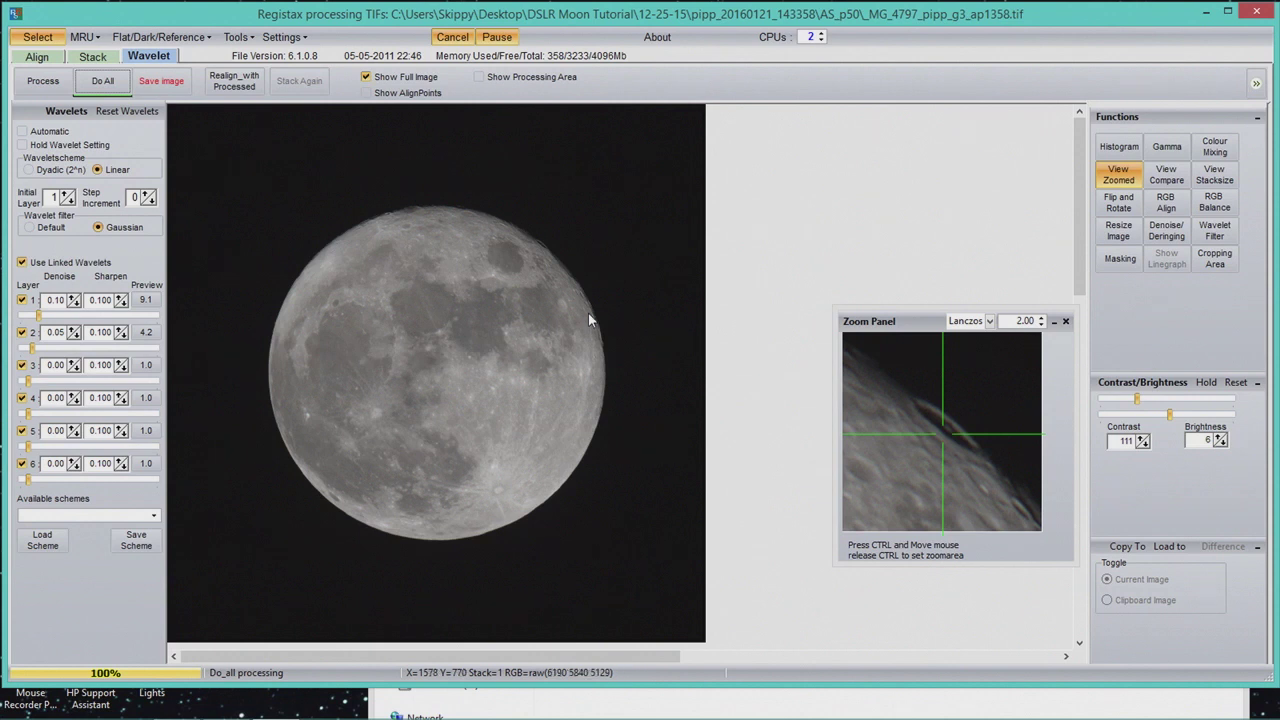
Save the sharpened moon image as a 16-bit TIFF named "AS and Reg" in the AS_p50 folder, and close RegiStax.
{"action": "left_click", "coordinate": [175, 86]}
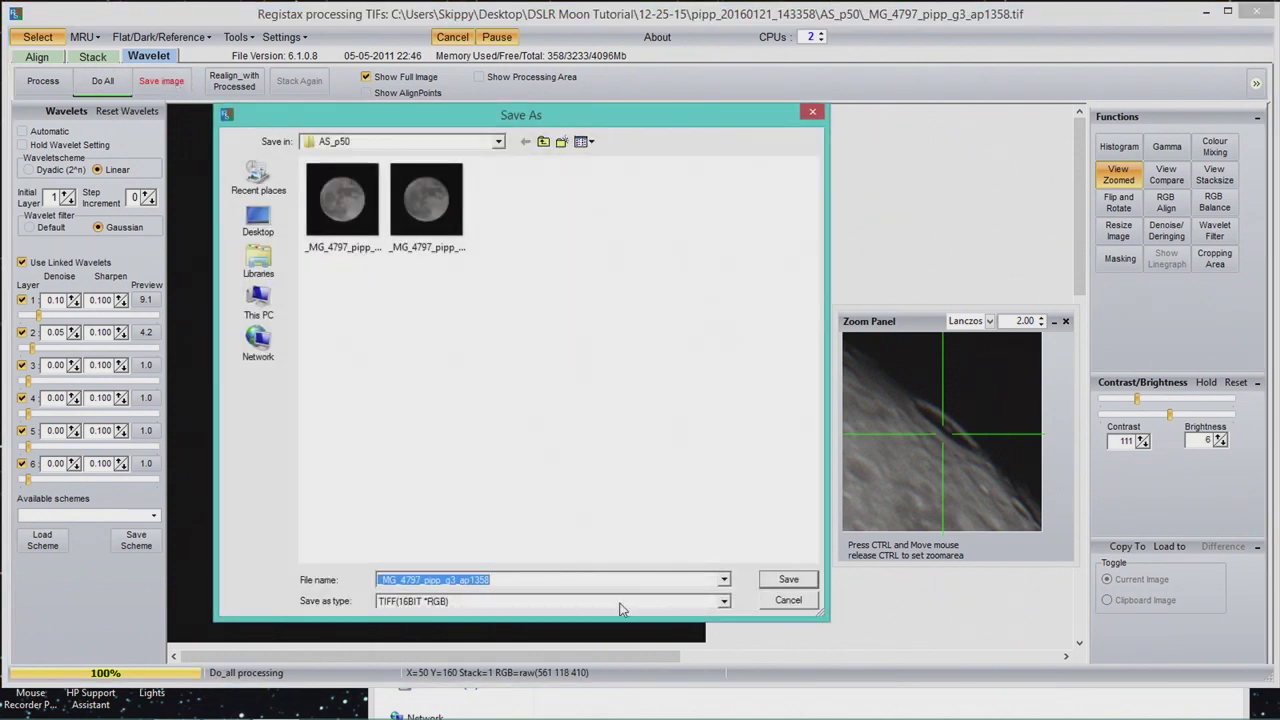
{"action": "left_click", "coordinate": [594, 584]}
{"action": "type", "text": "A"}
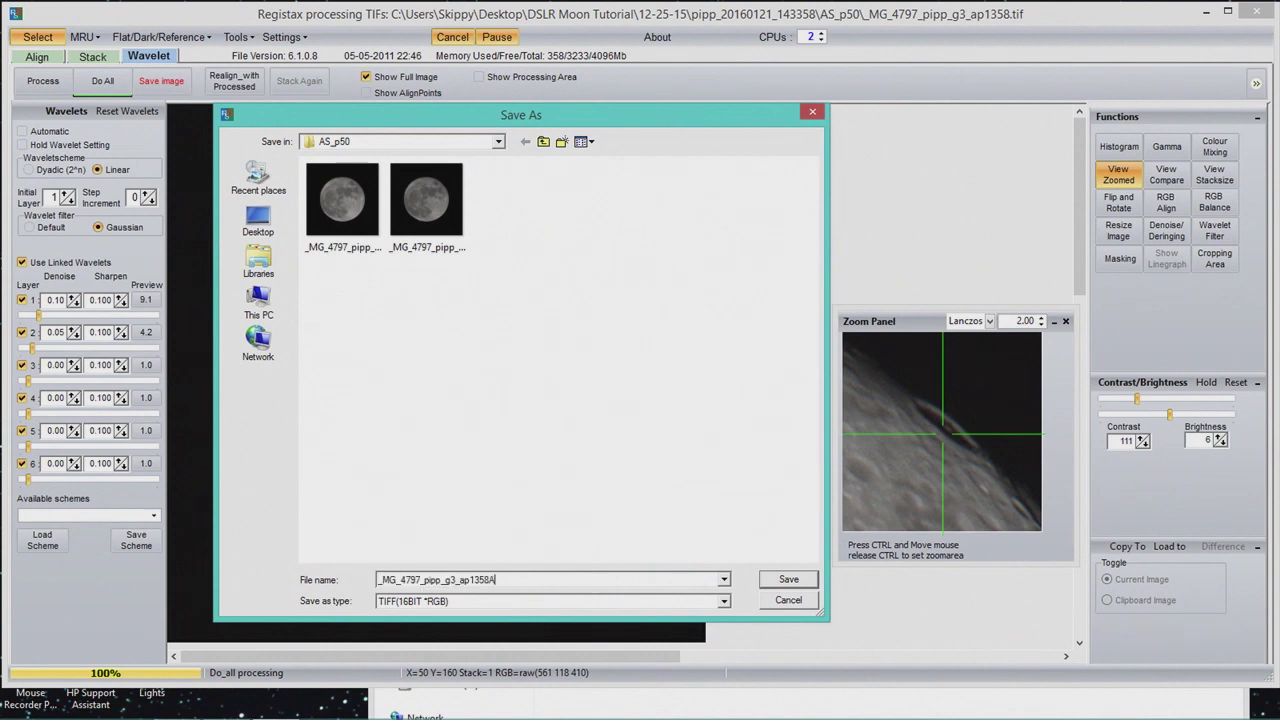
{"action": "type", "text": "S and Reg"}
{"action": "left_click_drag", "start_coordinate": [488, 580], "coordinate": [366, 586]}
{"action": "key", "text": "Delete"}
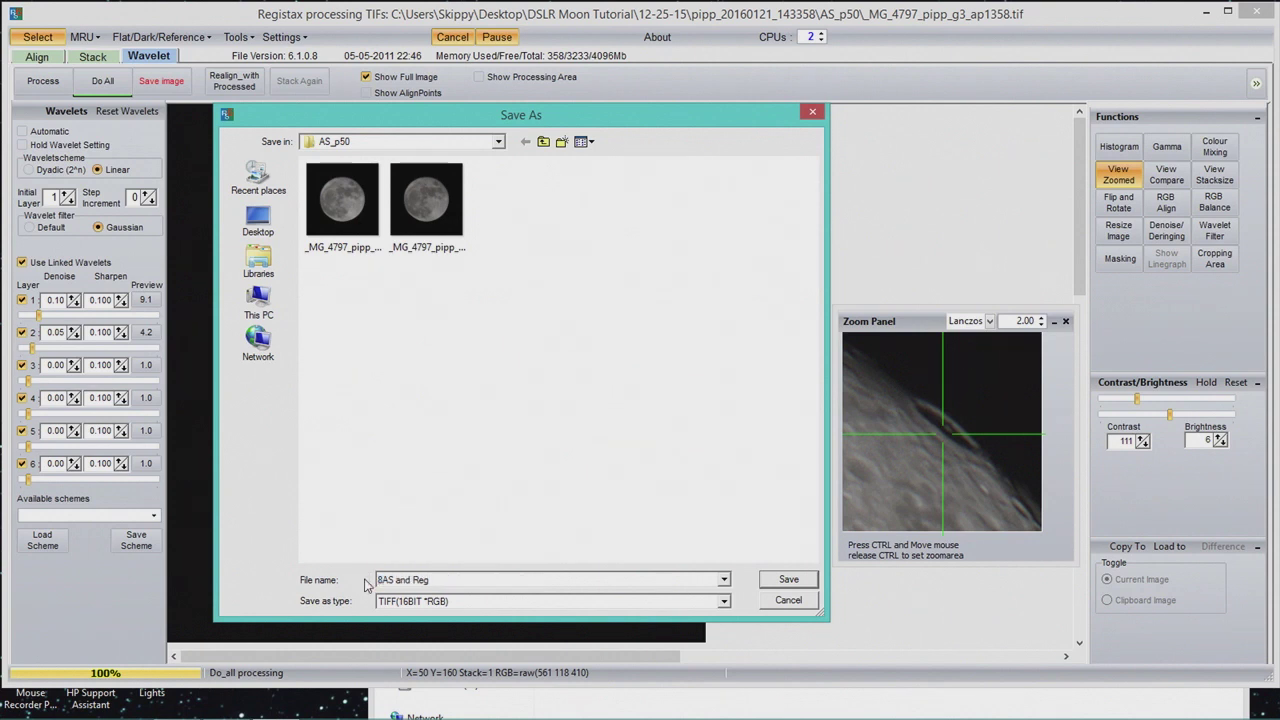
{"action": "left_click", "coordinate": [790, 581]}
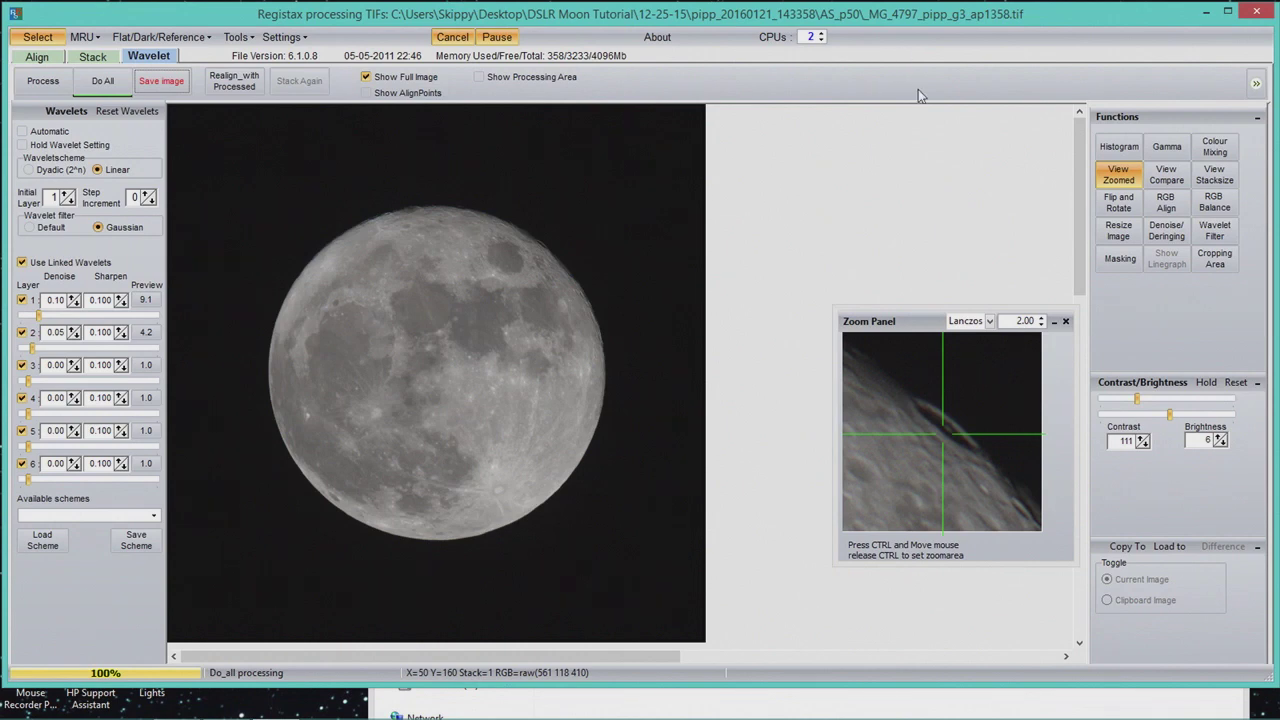
{"action": "left_click", "coordinate": [1264, 14]}
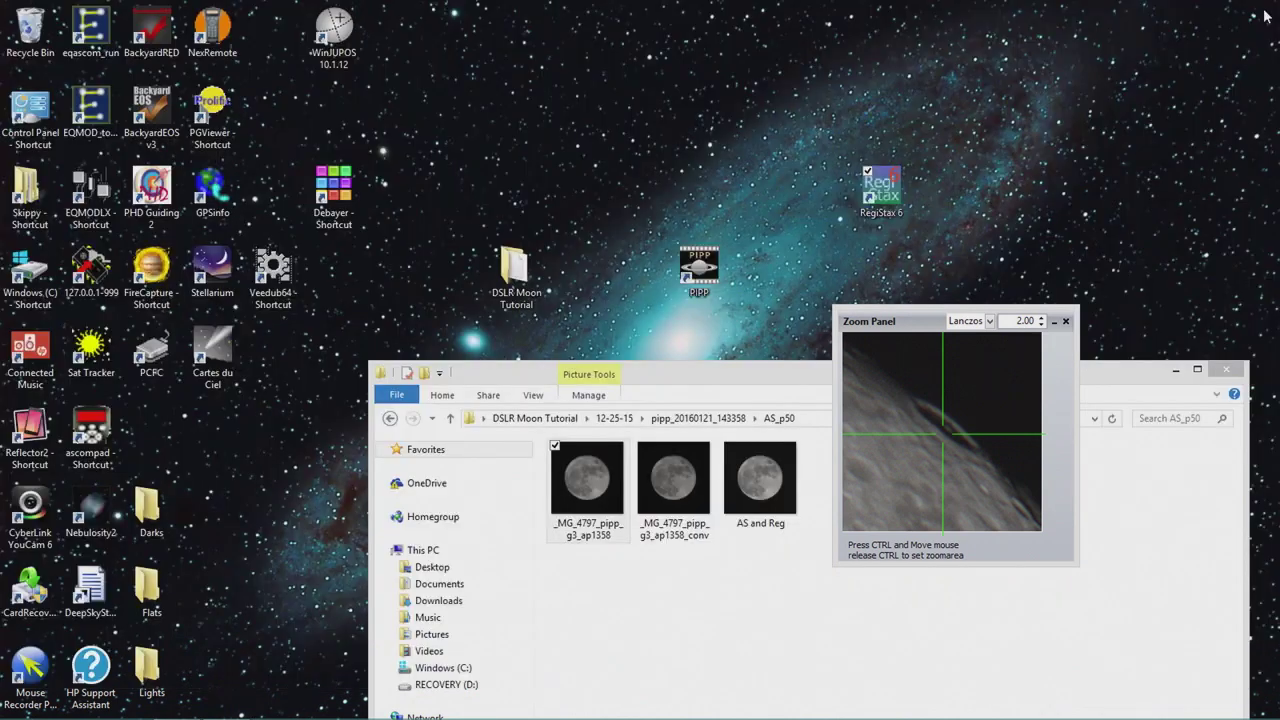
Preview the three moon images from the AS_p50 folder in Windows Photo Viewer, compare them, and inspect "AS and Reg" at actual size.
{"action": "left_click", "coordinate": [779, 487]}
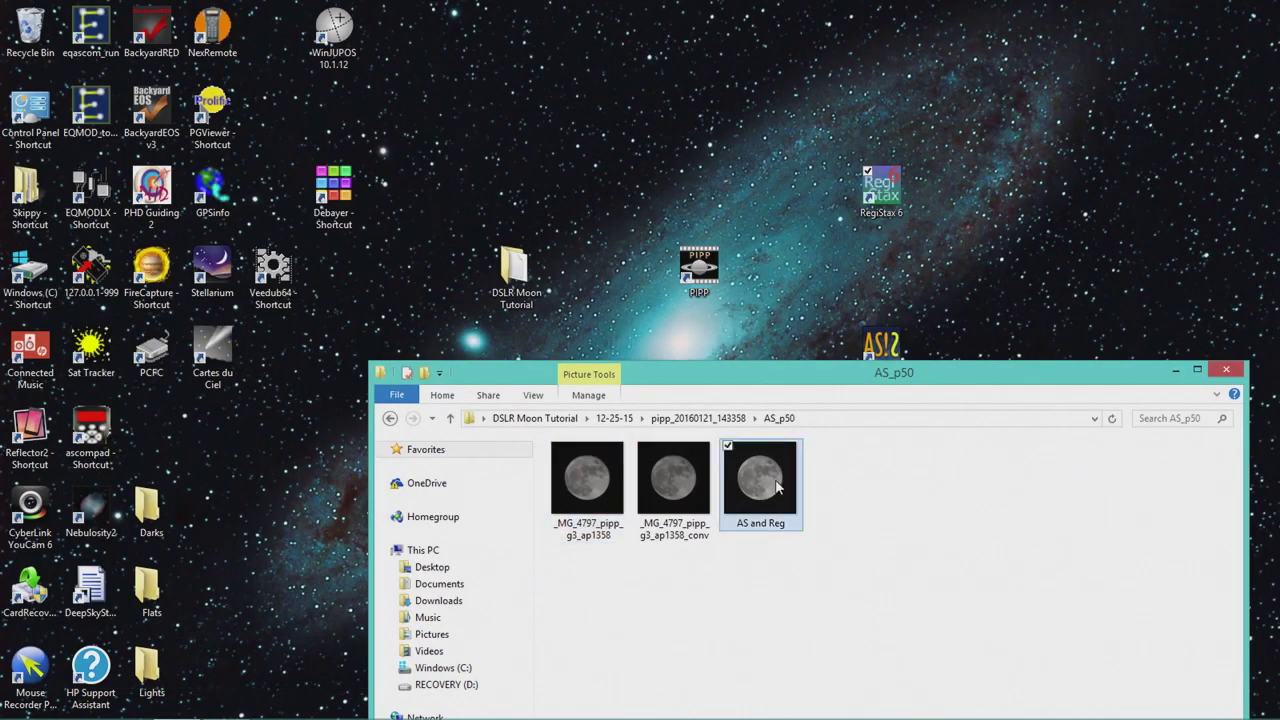
{"action": "left_click_drag", "start_coordinate": [852, 480], "coordinate": [568, 476]}
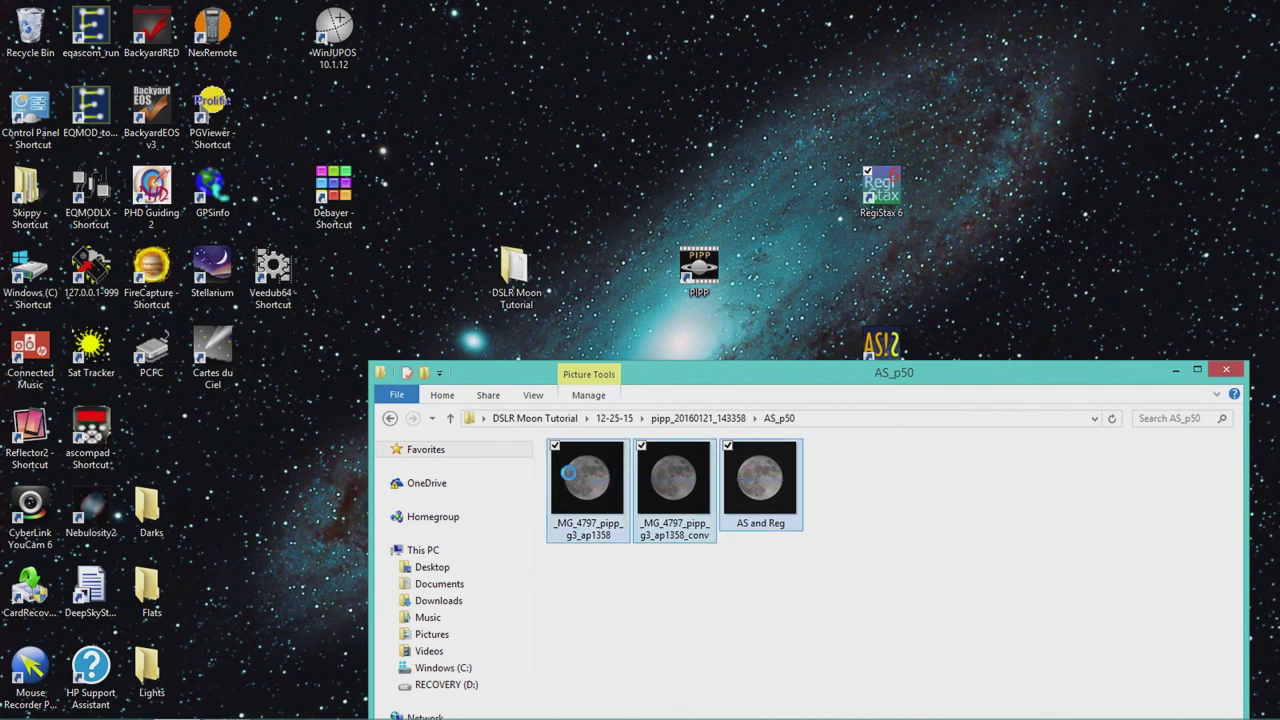
{"action": "right_click", "coordinate": [568, 476]}
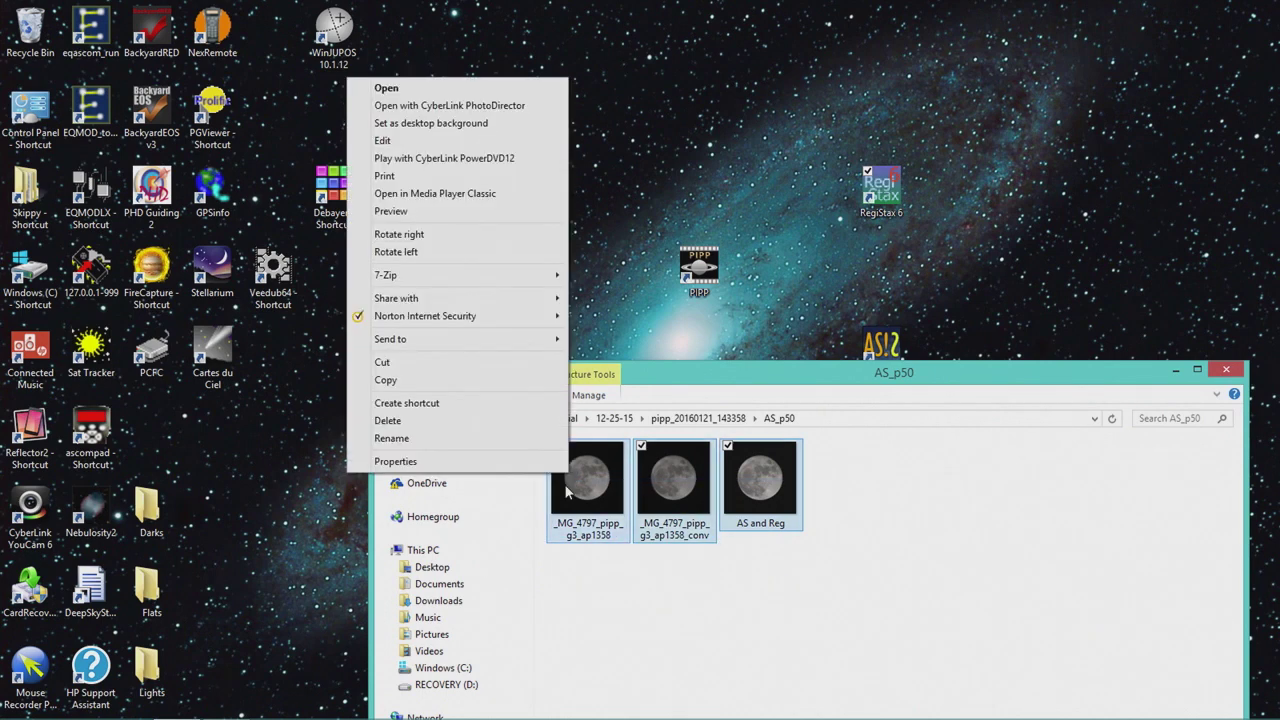
{"action": "left_click", "coordinate": [453, 212]}
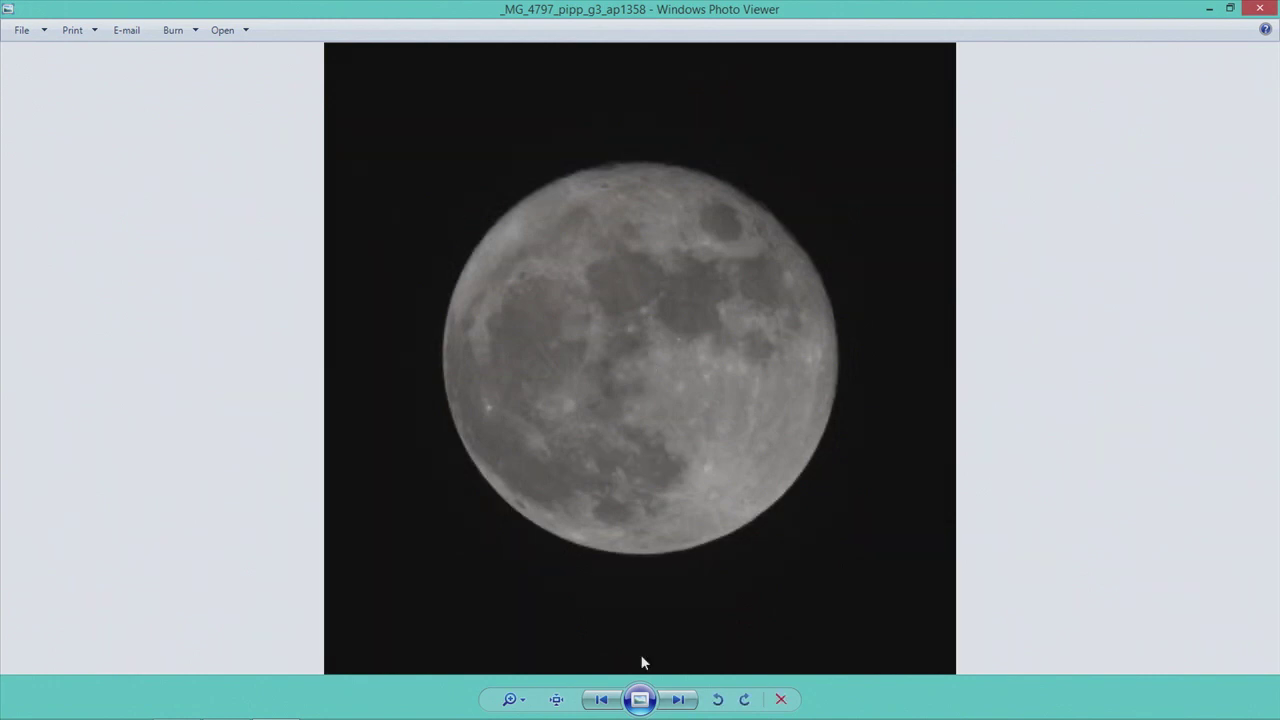
{"action": "left_click", "coordinate": [686, 702]}
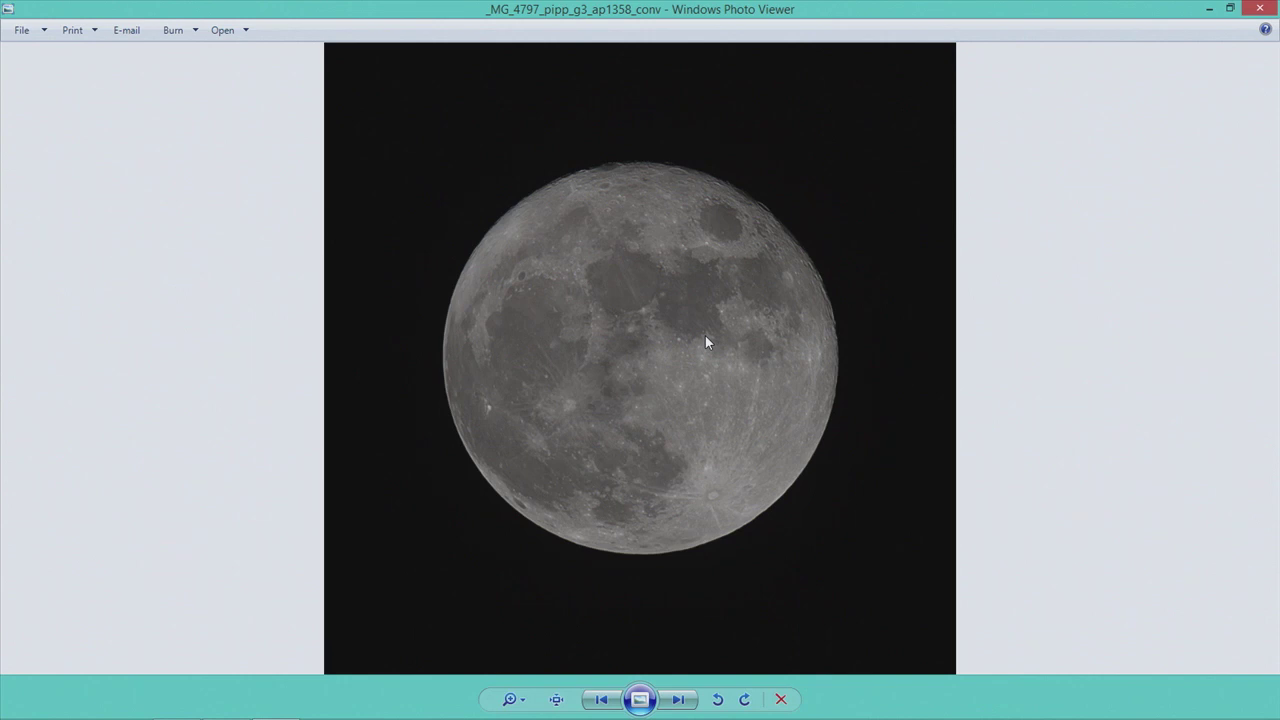
{"action": "left_click", "coordinate": [684, 700]}
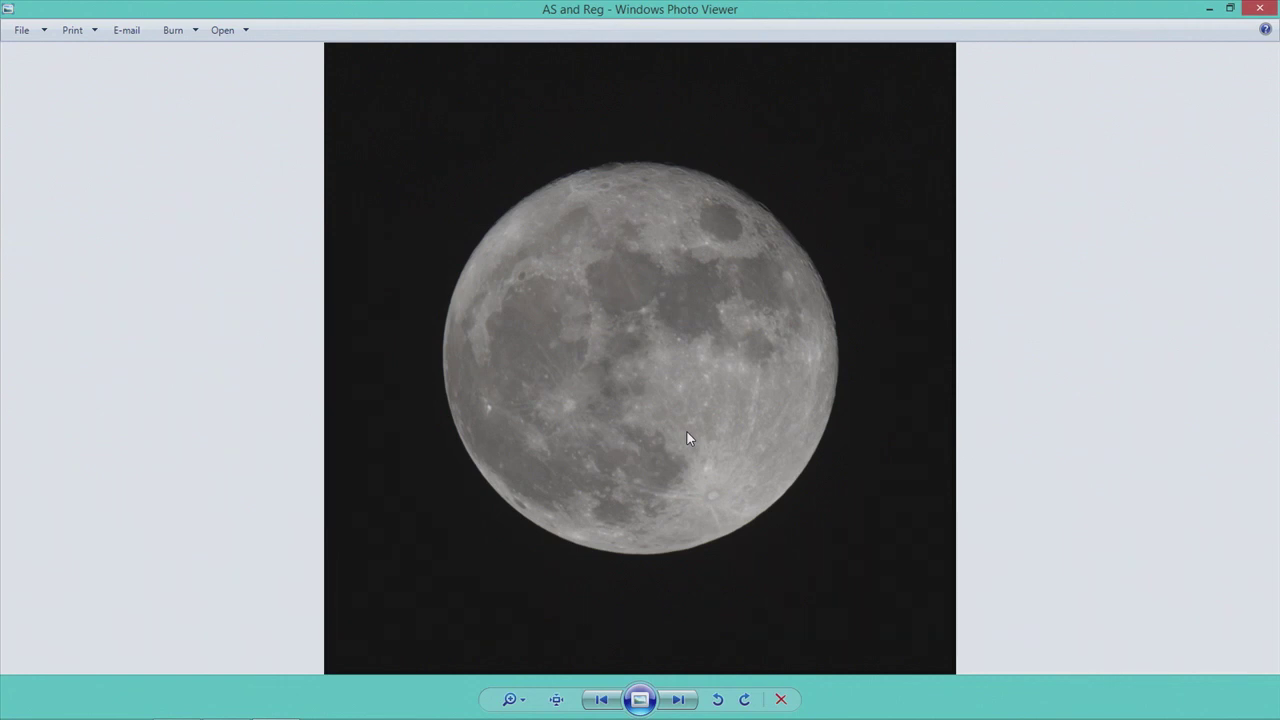
{"action": "left_click", "coordinate": [556, 700]}
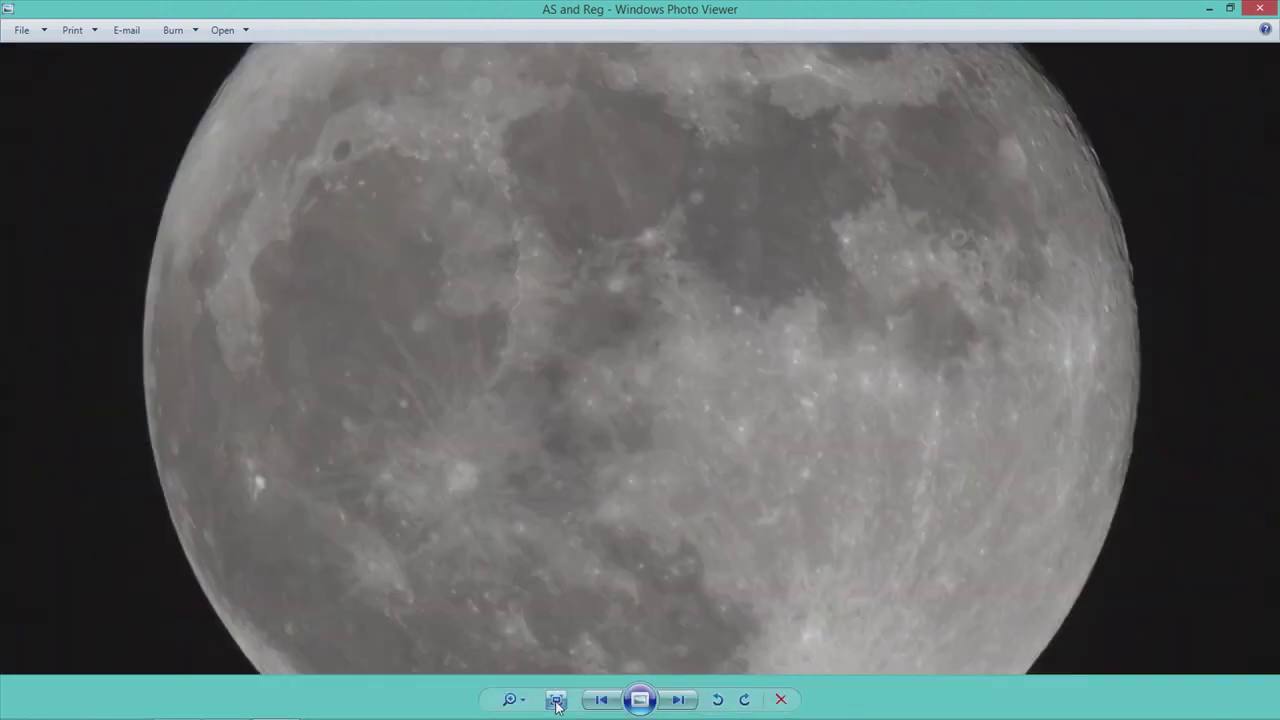
{"action": "left_click", "coordinate": [1261, 8]}
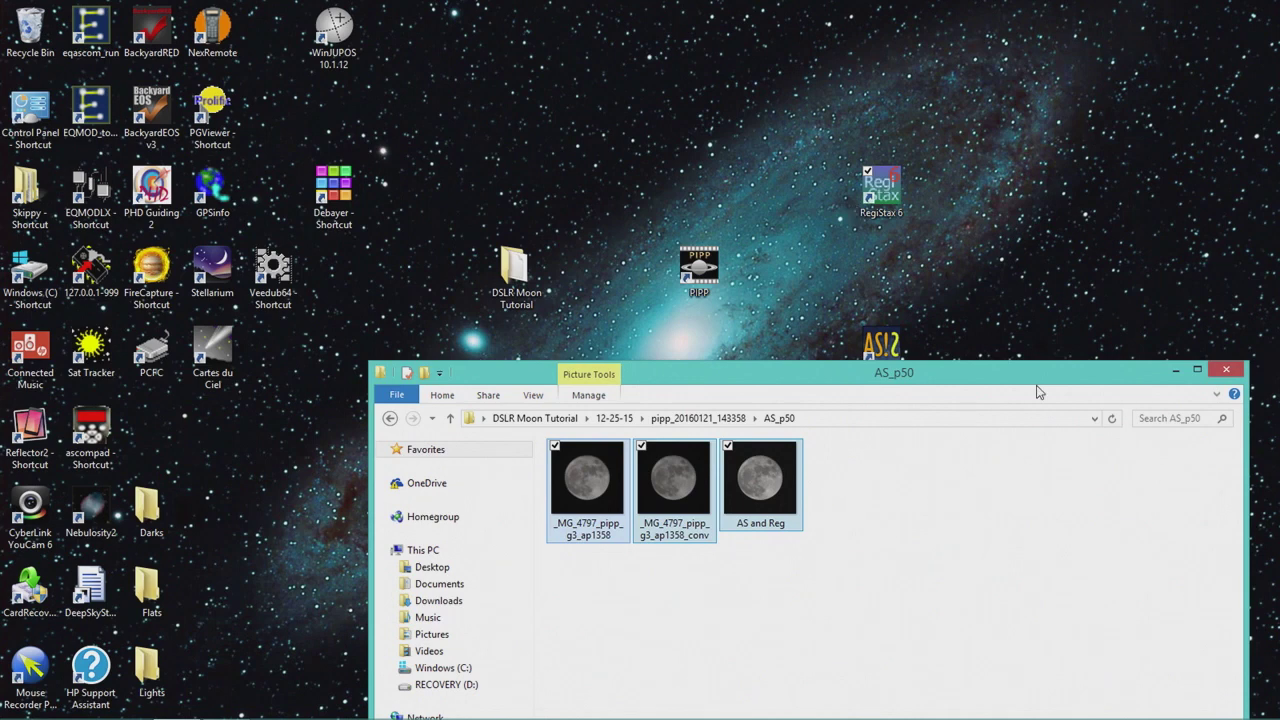
Move the AS_p50 folder window fully into view and close it.
{"action": "left_click_drag", "start_coordinate": [993, 372], "coordinate": [923, 184]}
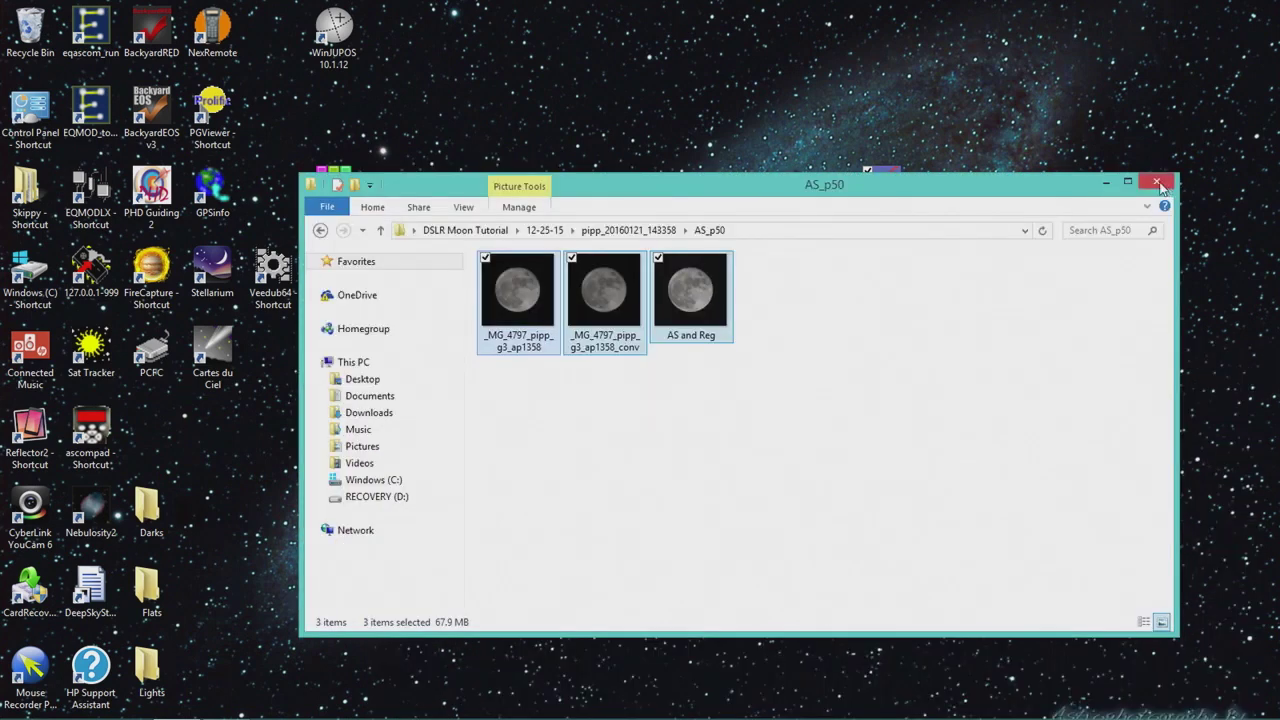
{"action": "left_click", "coordinate": [1159, 186]}
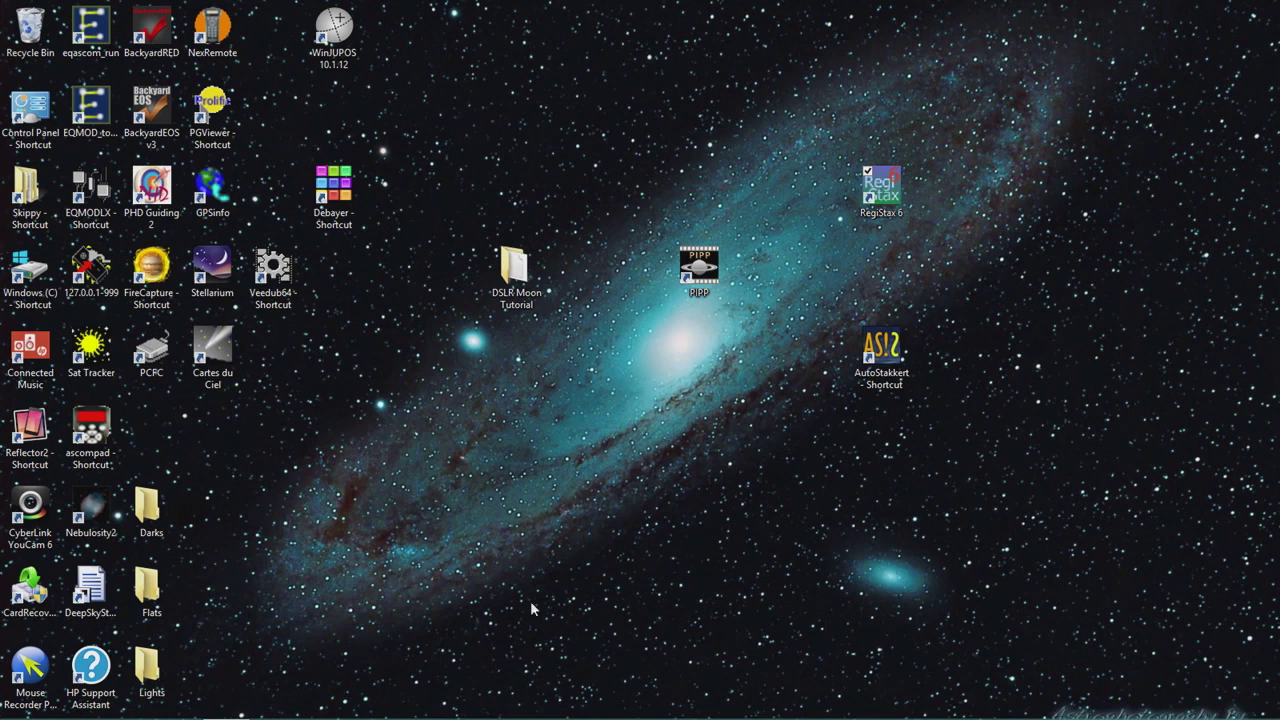
{"action": "mouse_move", "coordinate": [522, 718]}
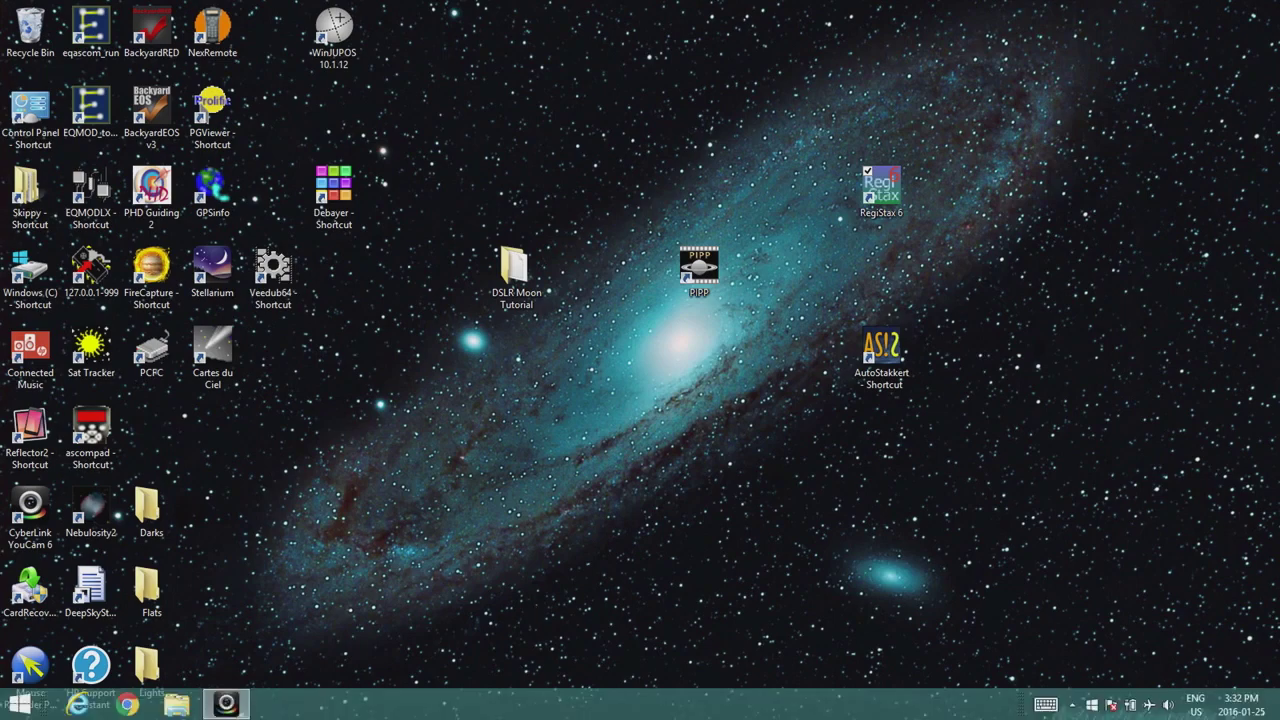